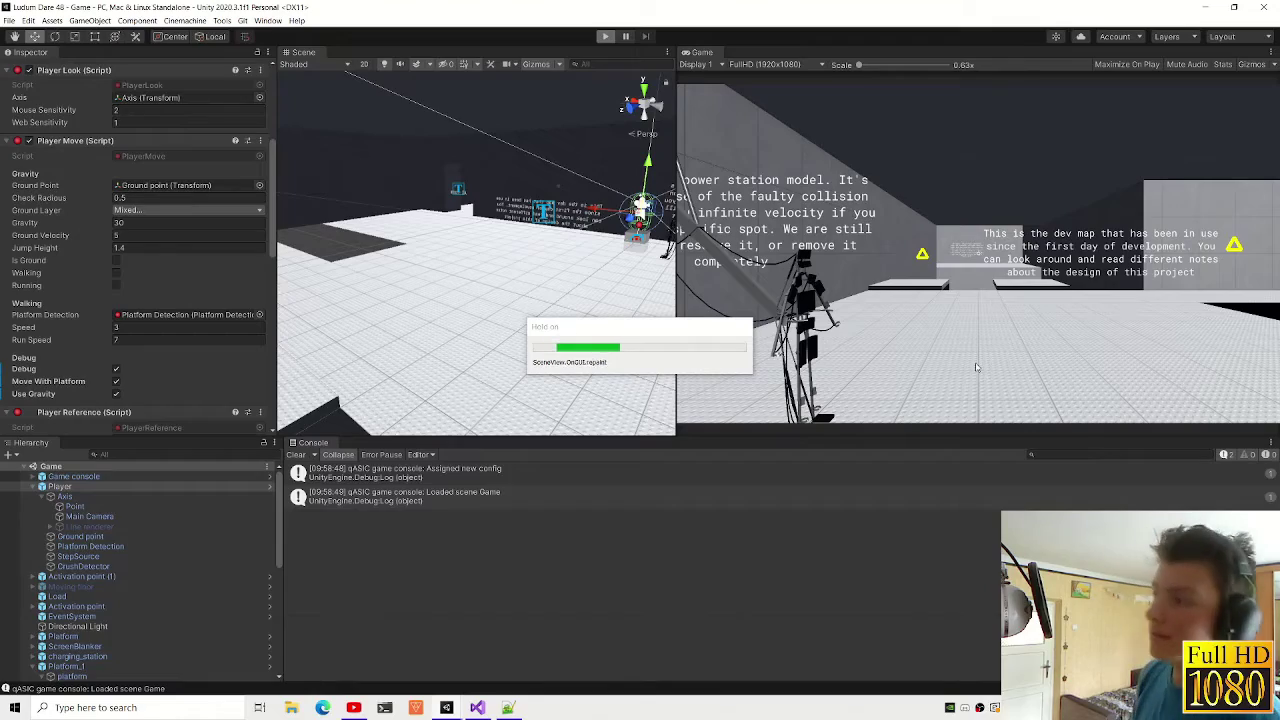
Step: Run and jump the player across the platforms into the pit, then stop play mode
{"action": "key", "text": "shift+w"}
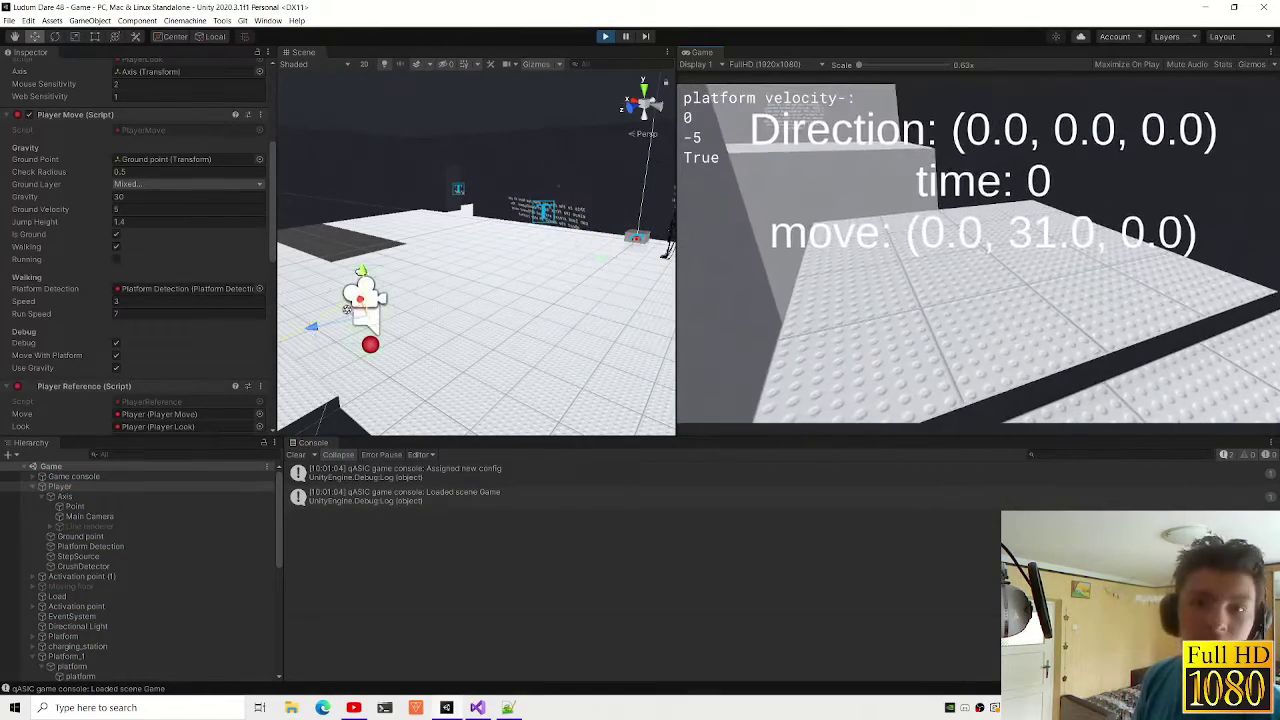
{"action": "key", "text": "space"}
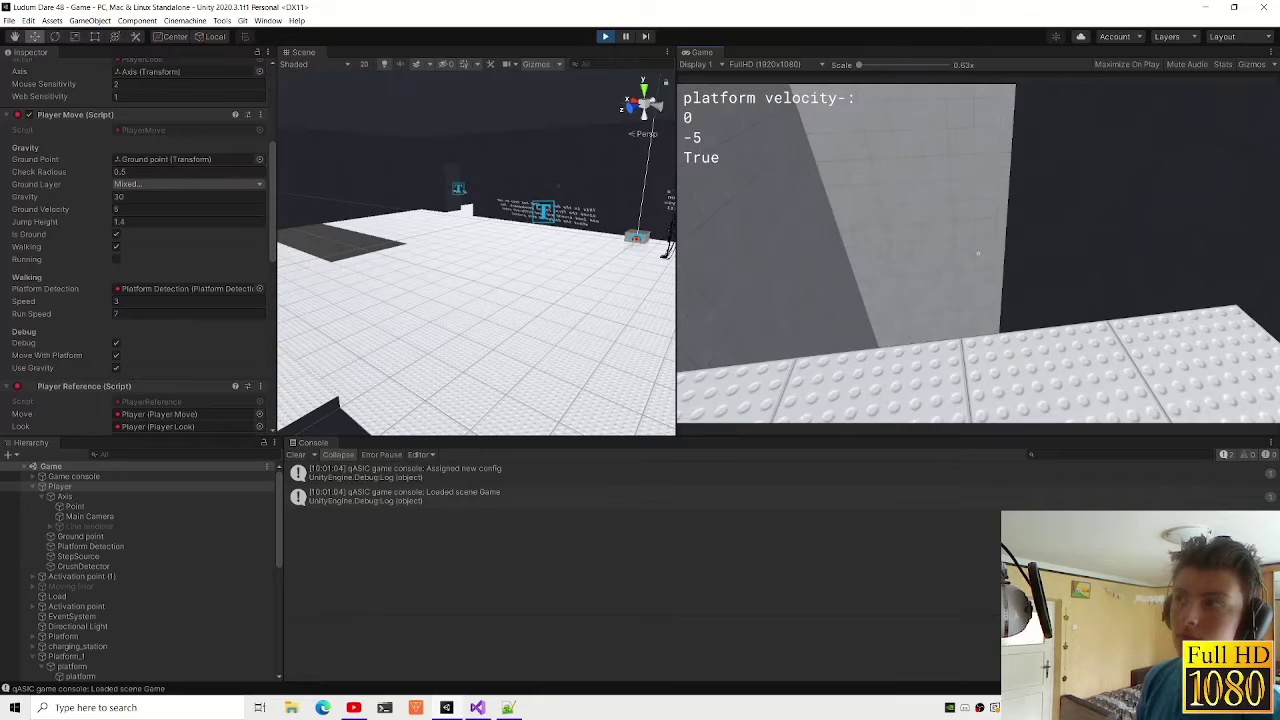
{"action": "key", "text": "space"}
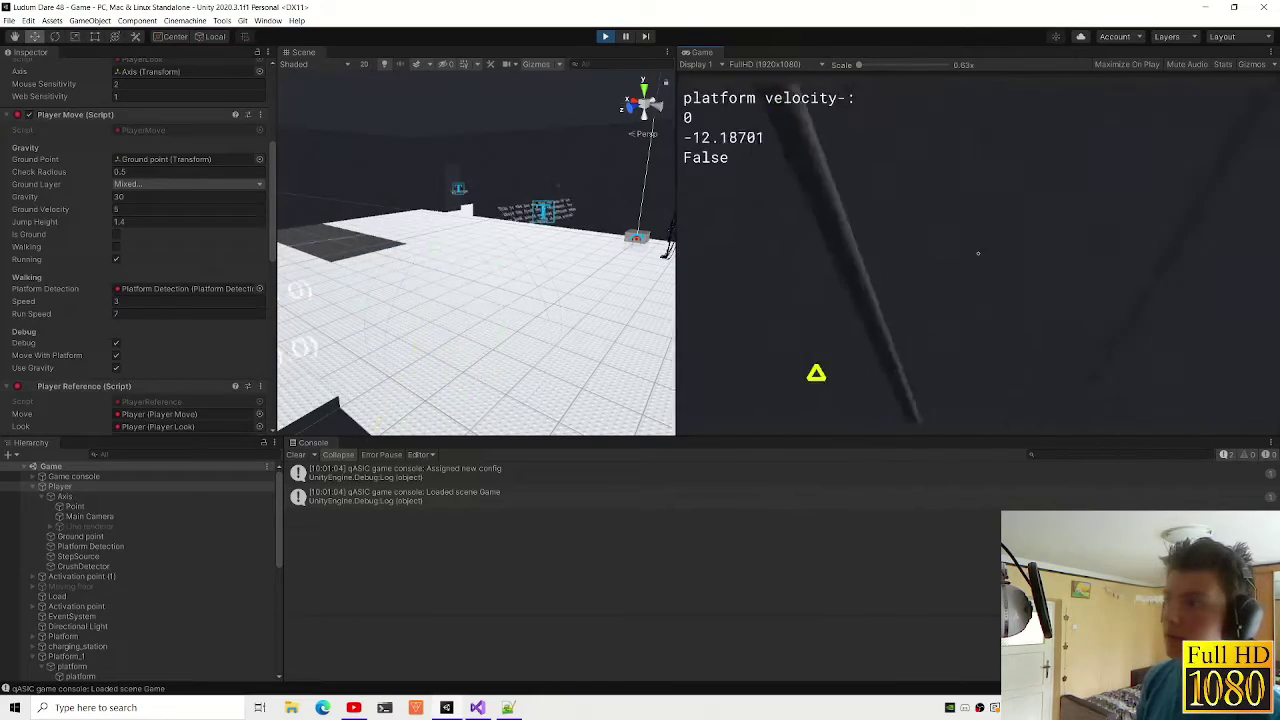
{"action": "key", "text": "w"}
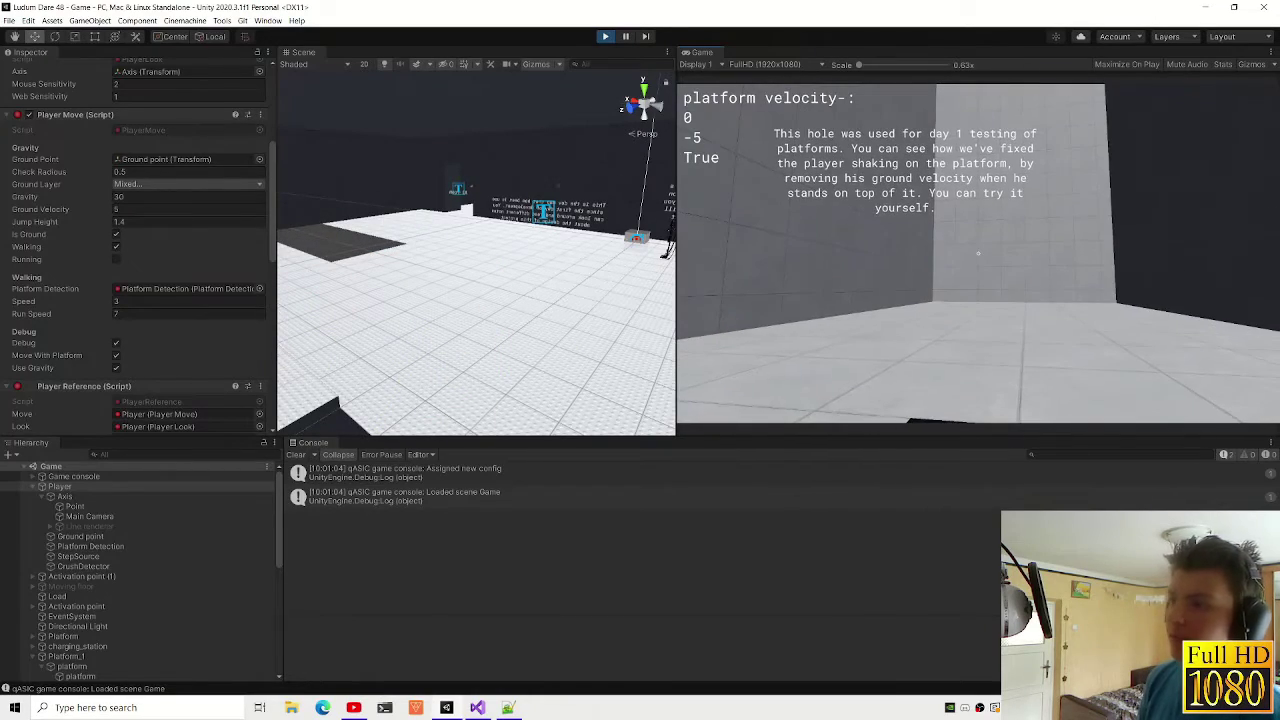
{"action": "key", "text": "ctrl+p"}
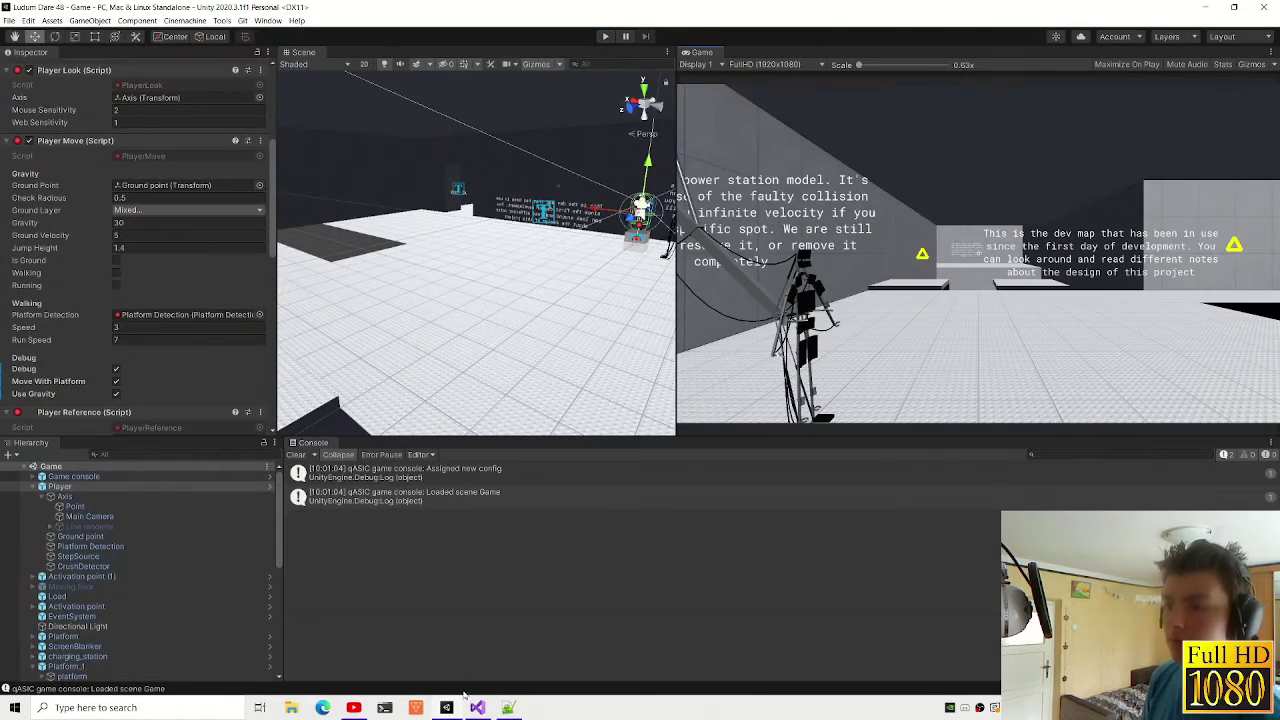
{"action": "left_click", "coordinate": [477, 707]}
Step: Rename Update on line 71 to OnTriggerStay(Collider other) and remove the blank line below it
{"action": "type", "text": "Update("}
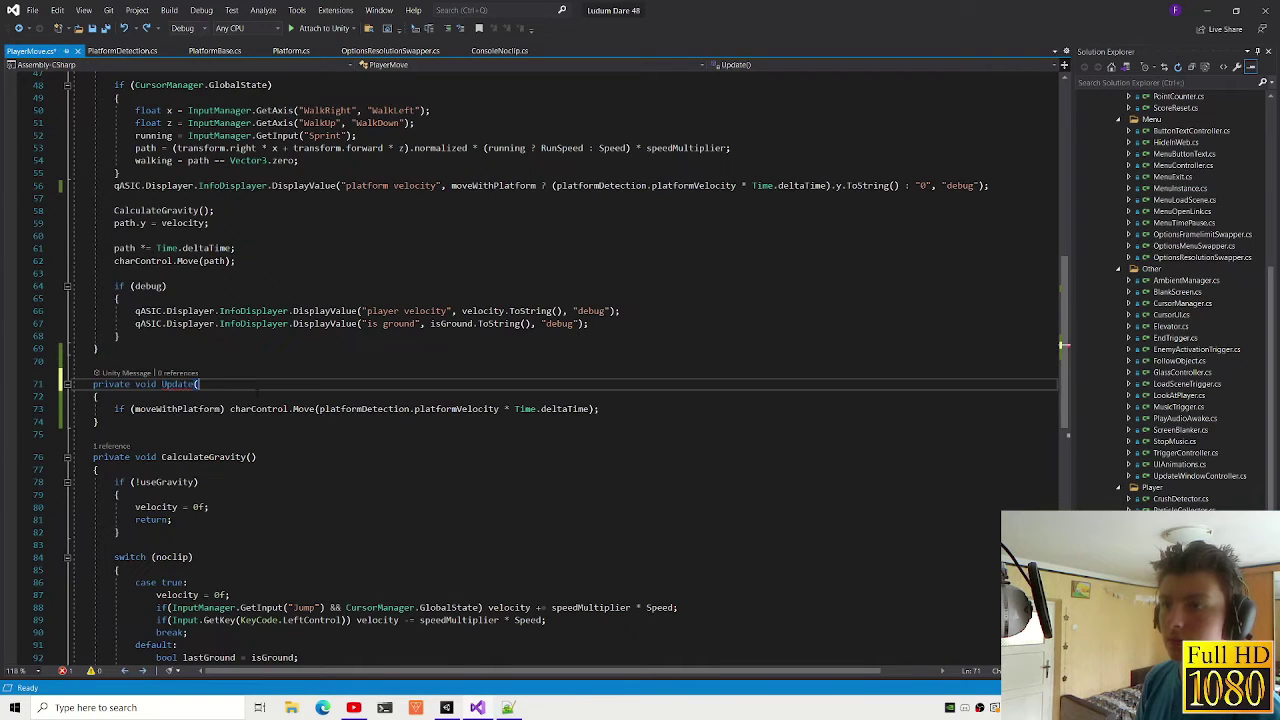
{"action": "type", "text": "OnTriggerStay(Collider other)"}
{"action": "key", "text": "Return"}
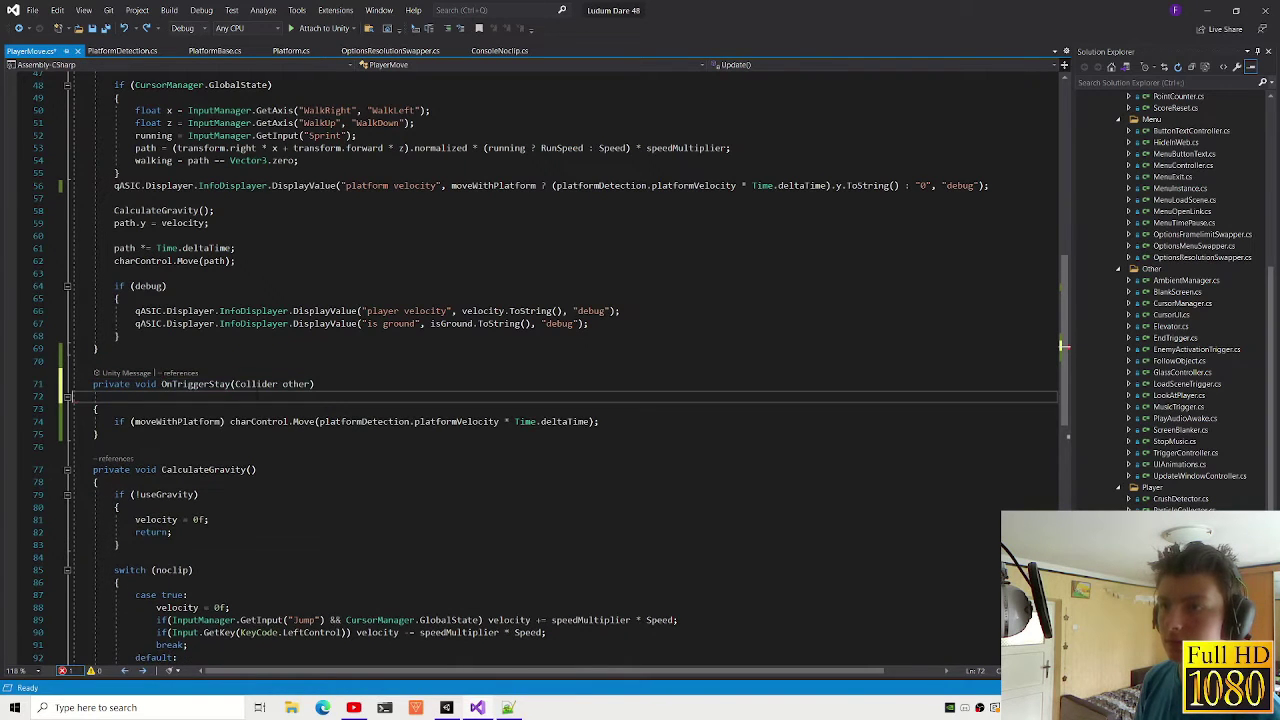
{"action": "key", "text": "BackSpace"}
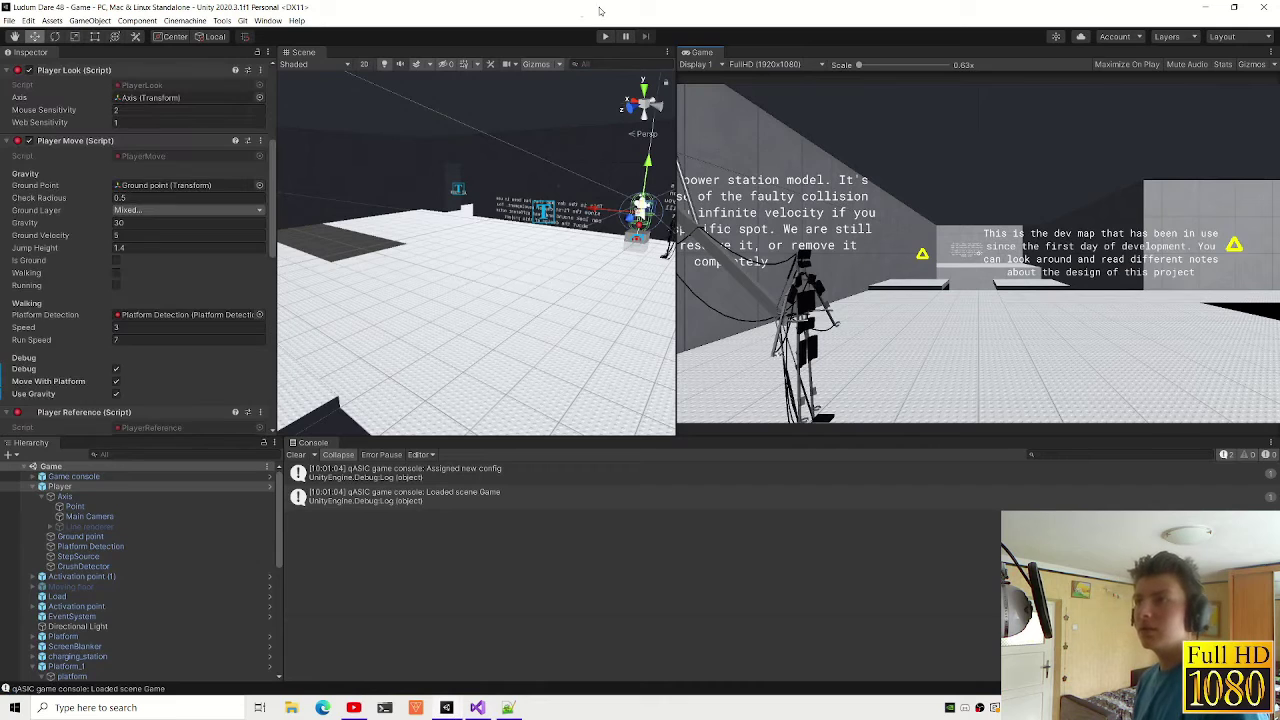
Step: Play-test walking, running and jumping on and off the platform, then stop
{"action": "left_click", "coordinate": [605, 37]}
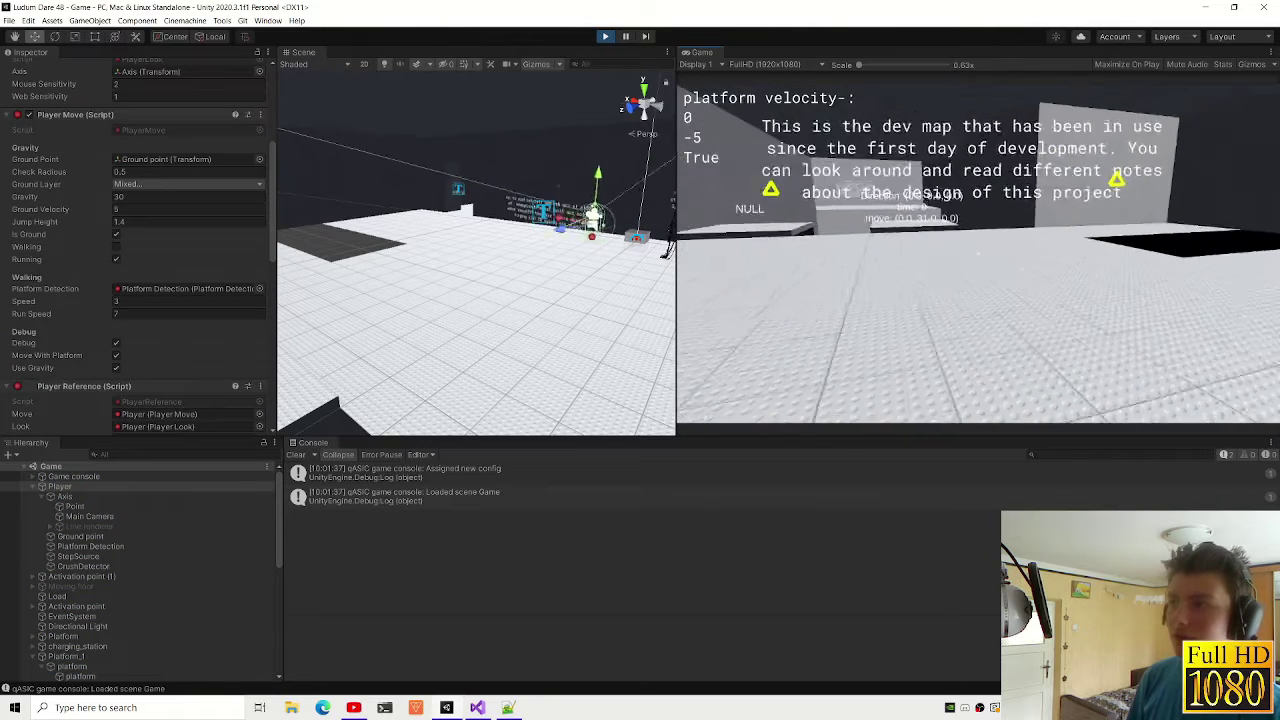
{"action": "key", "text": "w"}
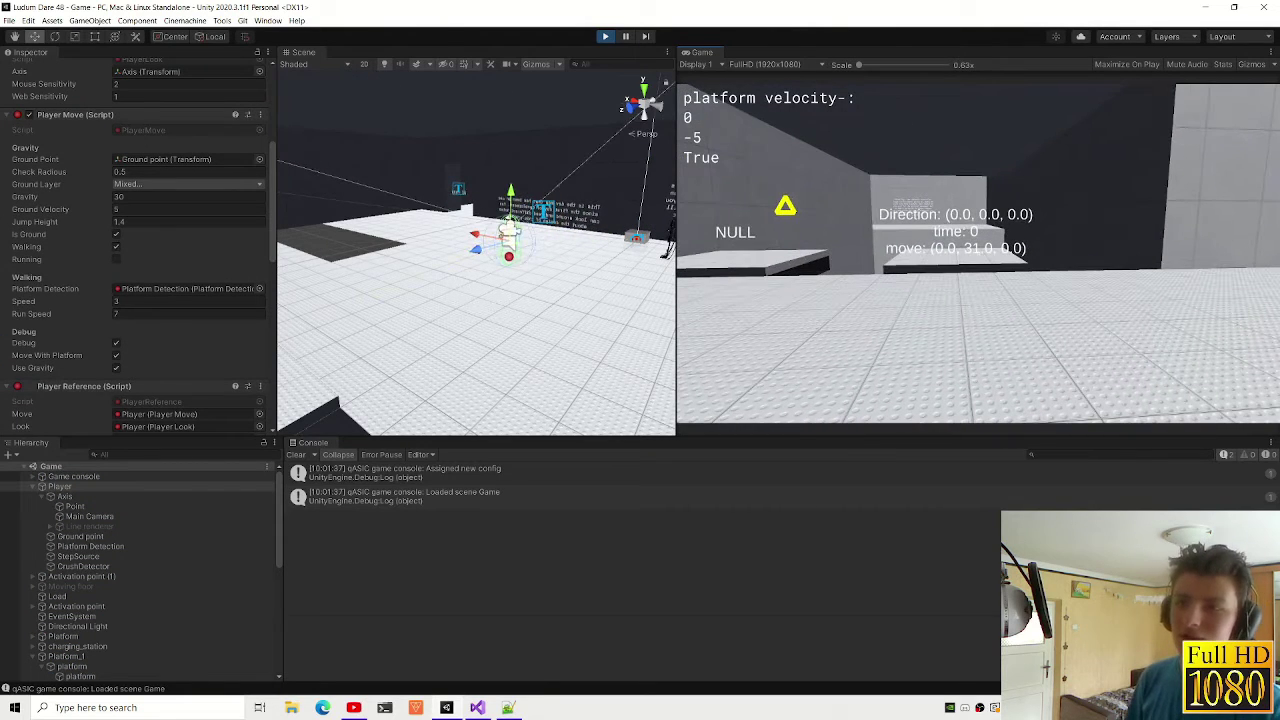
{"action": "key", "text": "space"}
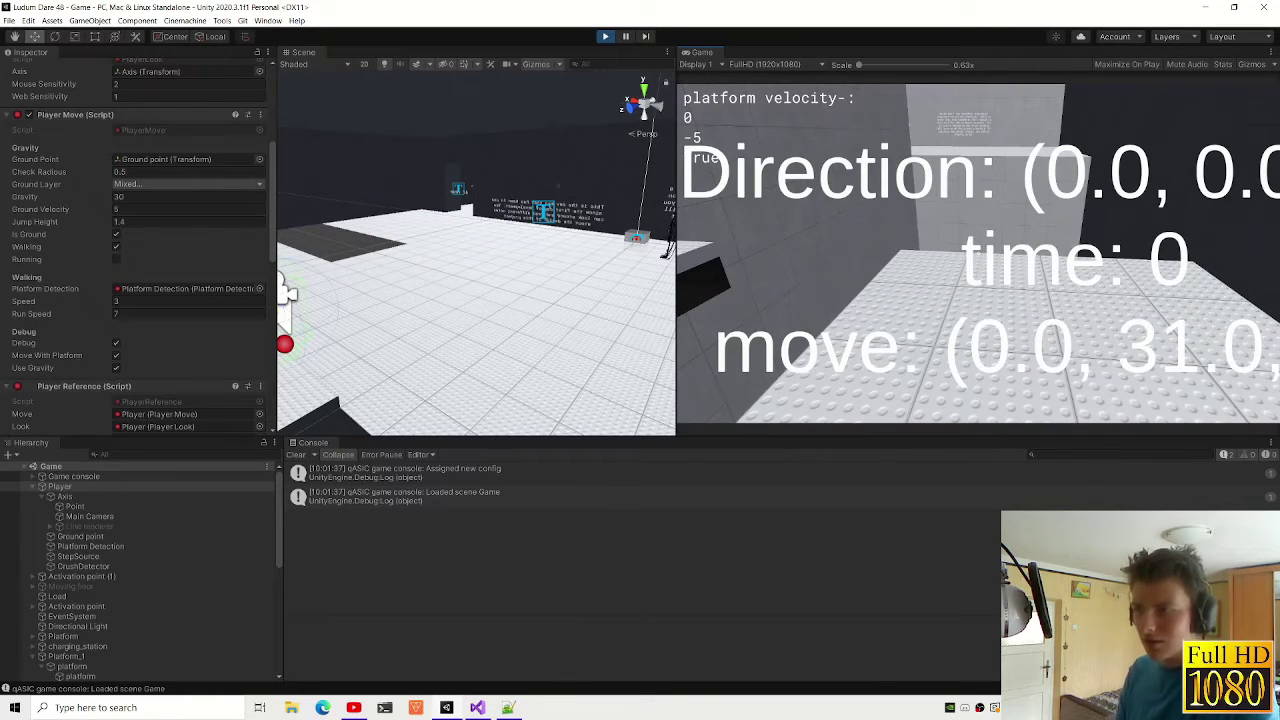
{"action": "key", "text": "w"}
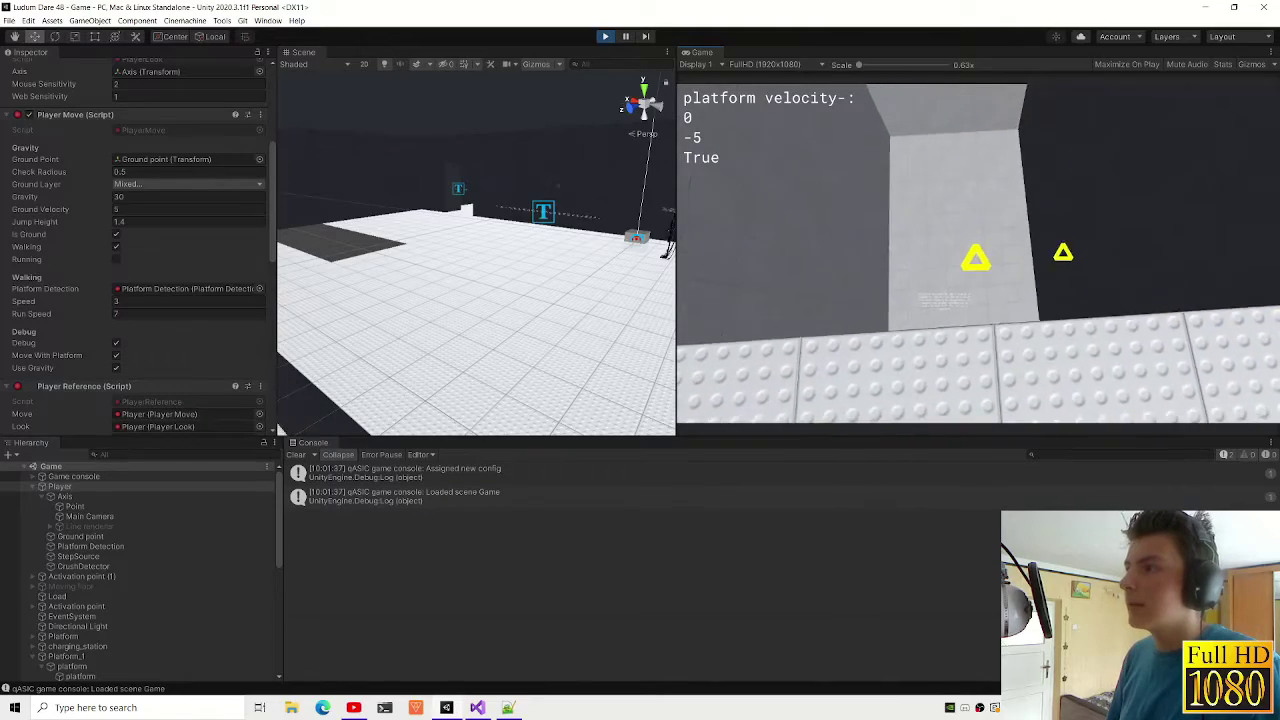
{"action": "key", "text": "shift+w"}
{"action": "key", "text": "space"}
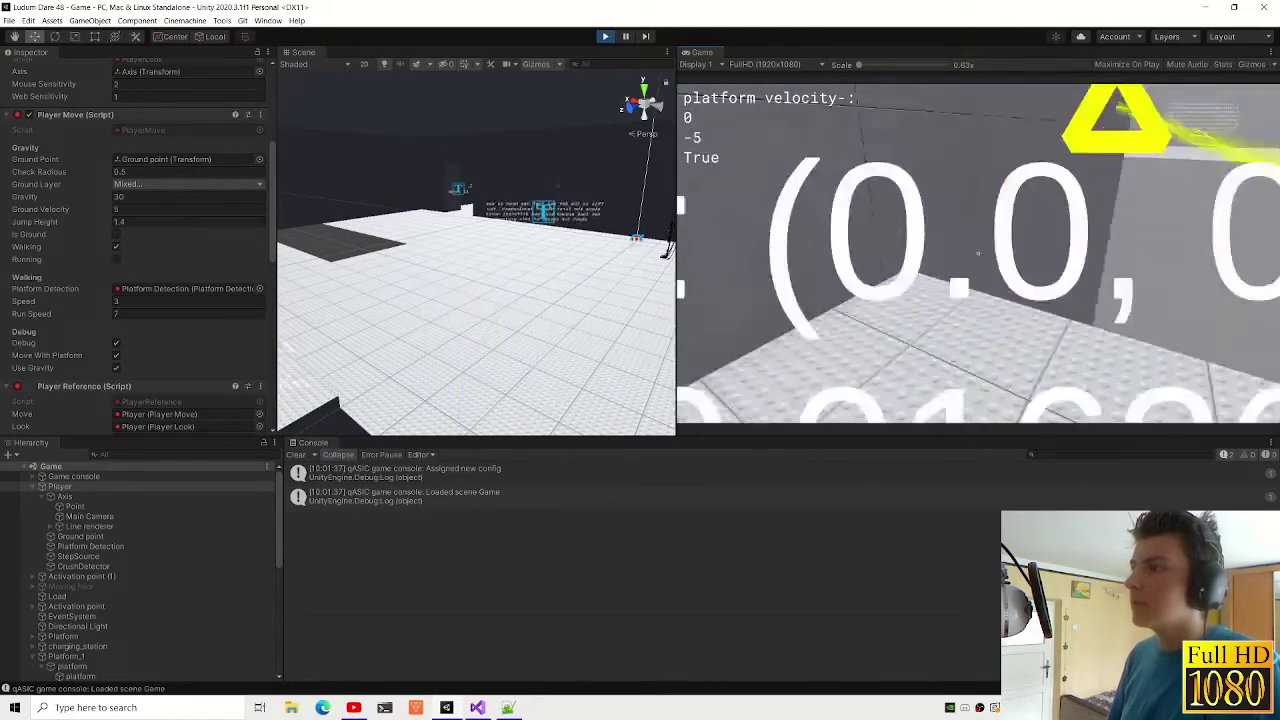
{"action": "key", "text": "space"}
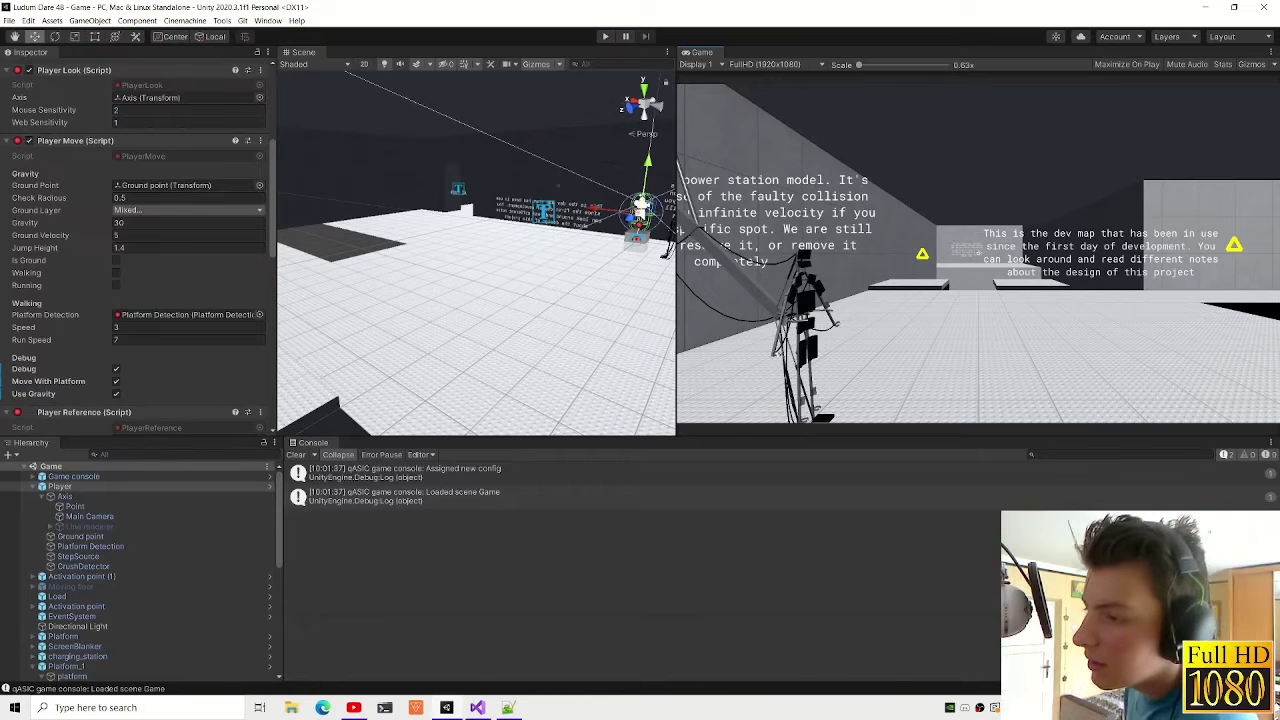
{"action": "key", "text": "alt+Tab"}
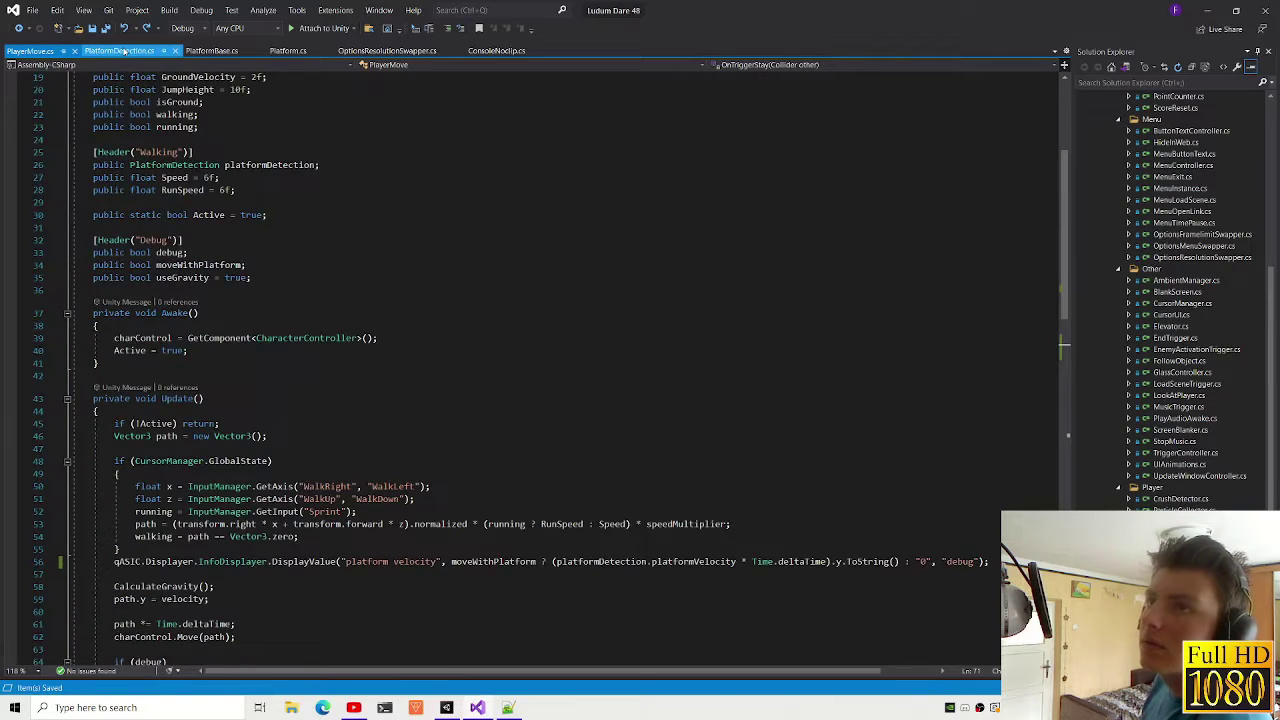
Step: Review CheckPlatform's Rigidbody lookup and isPlatform = false line in PlatformDetection.cs, then start Play
{"action": "left_click", "coordinate": [120, 50]}
{"action": "left_click", "coordinate": [445, 312]}
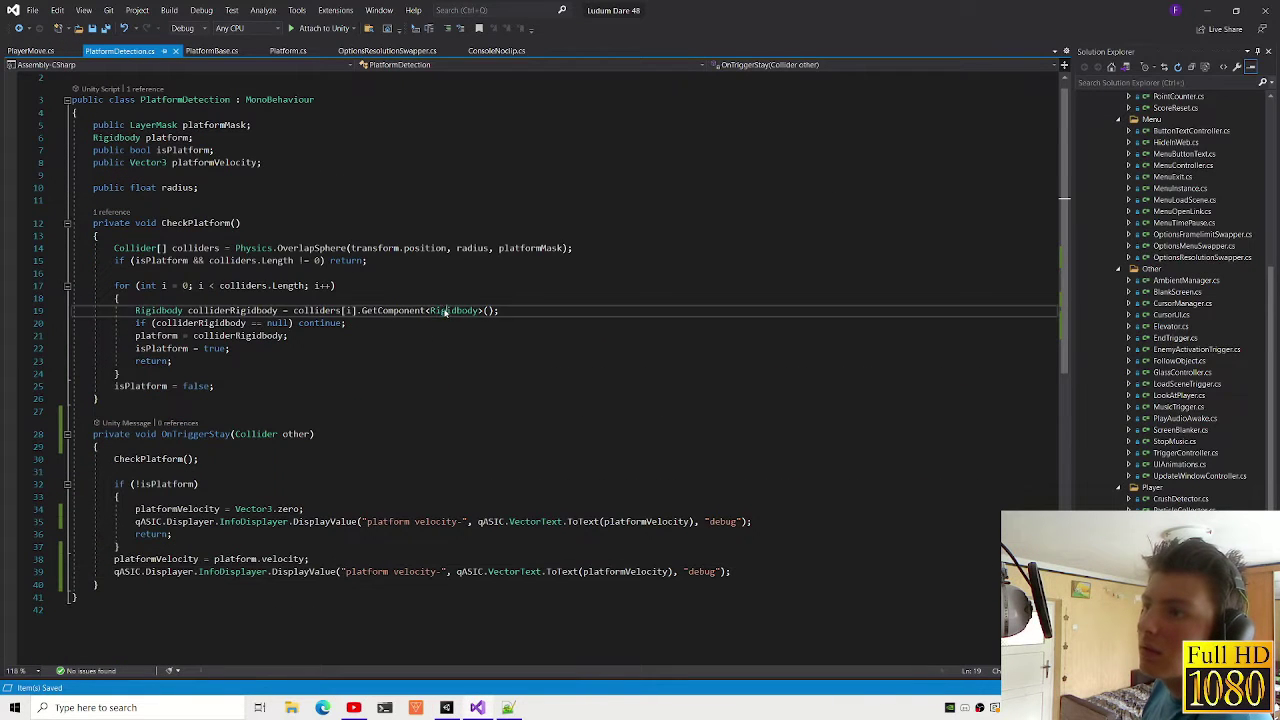
{"action": "left_click", "coordinate": [214, 386]}
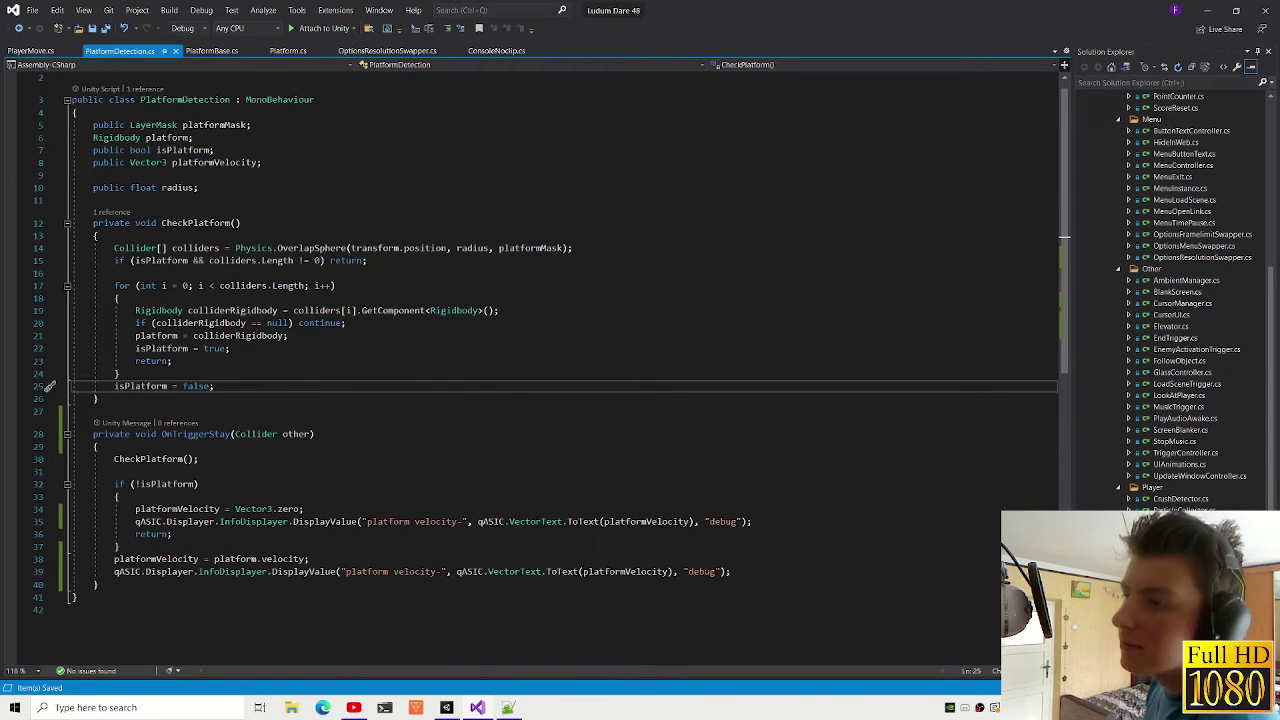
{"action": "left_click", "coordinate": [453, 707]}
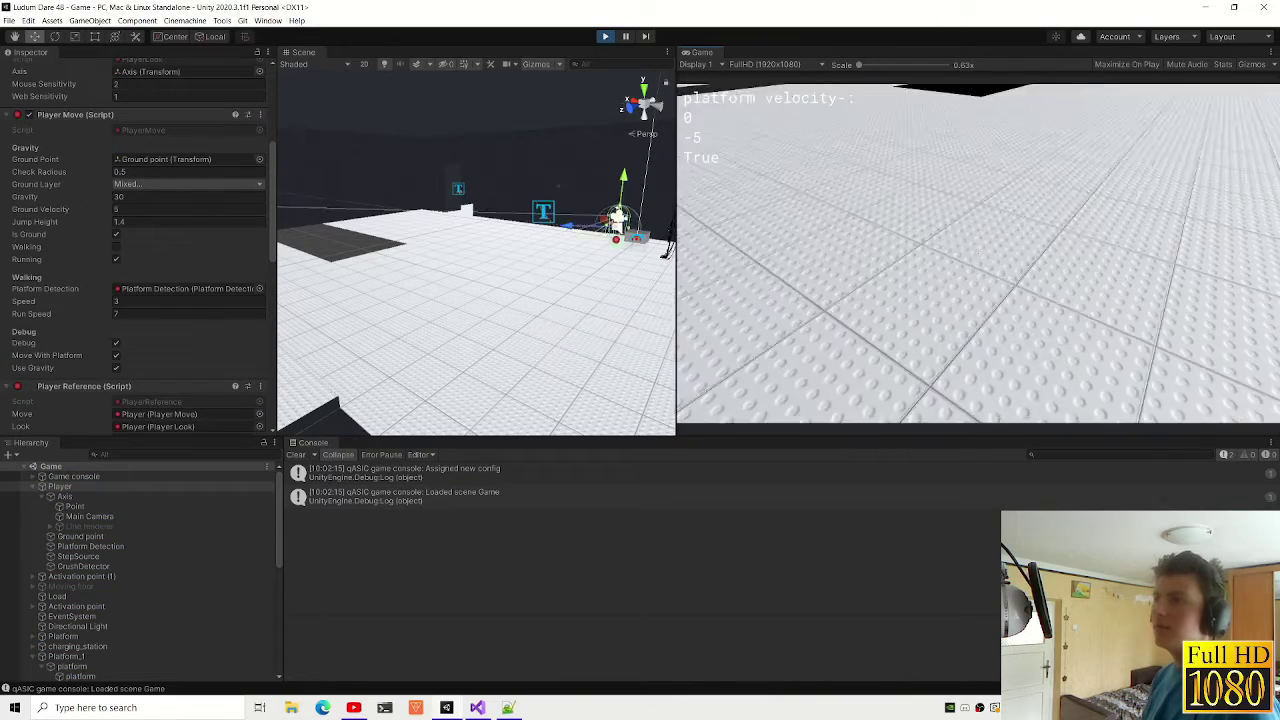
Step: Jump, walk onto the step and run off the platform edge, then select Ground point
{"action": "key", "text": "space"}
{"action": "key", "text": "space"}
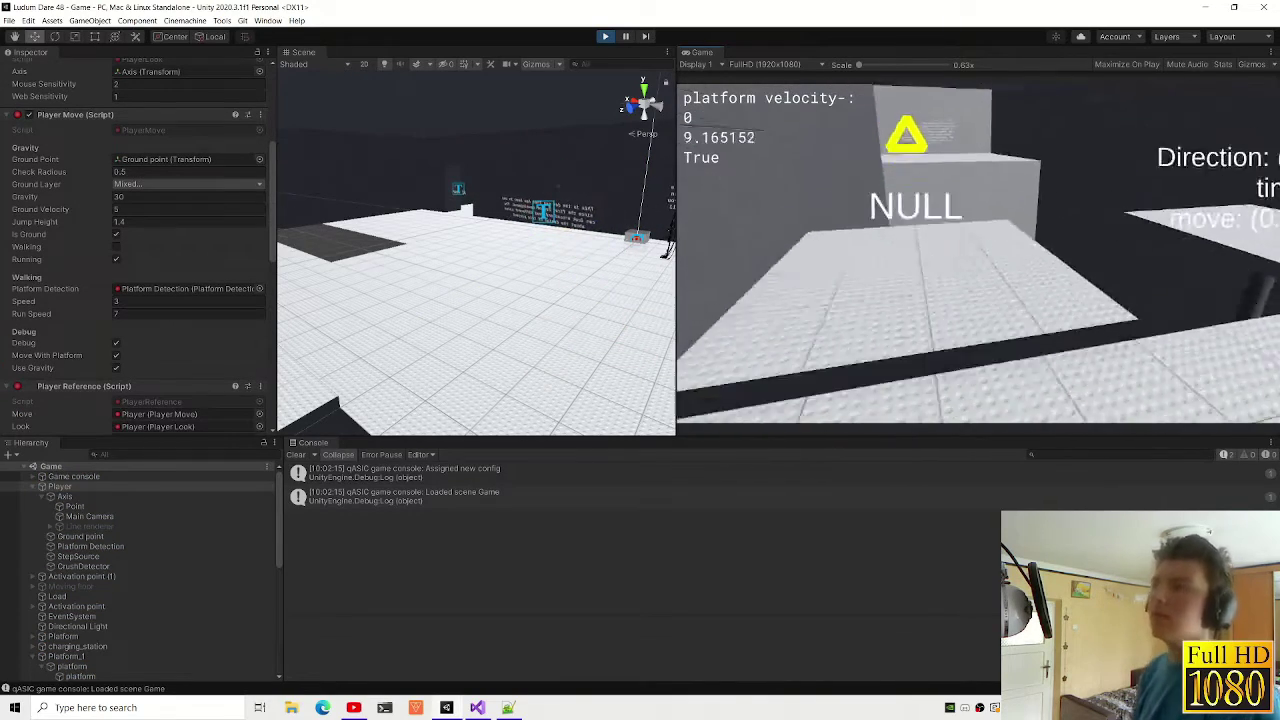
{"action": "key", "text": "w"}
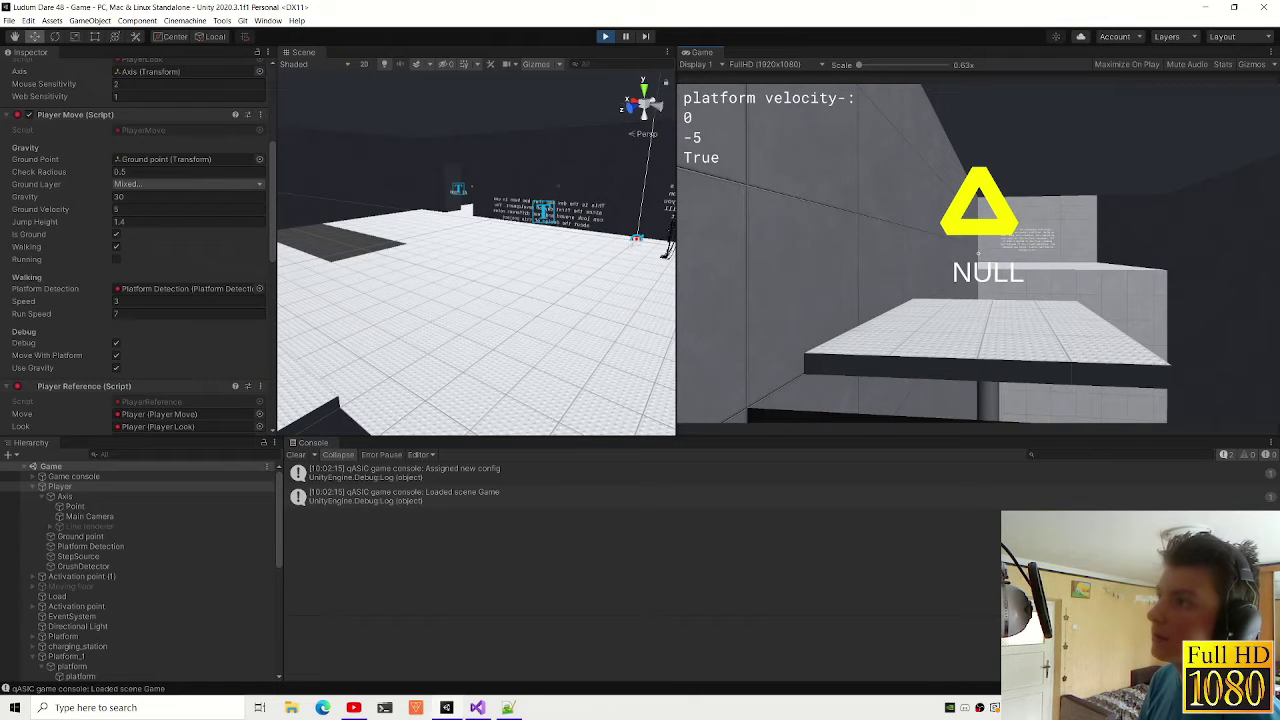
{"action": "key", "text": "shift"}
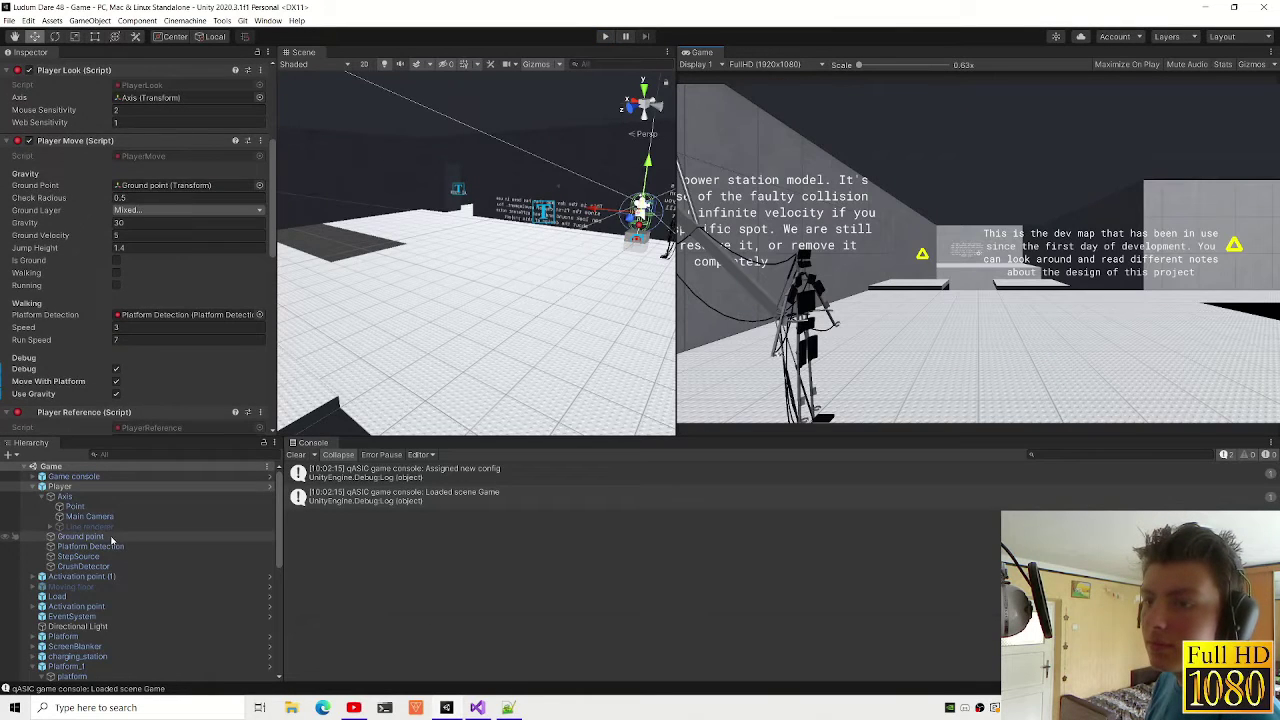
{"action": "left_click", "coordinate": [80, 537]}
Step: Inspect the platform velocity label on line 35 and the early return on line 36
{"action": "left_click", "coordinate": [478, 708]}
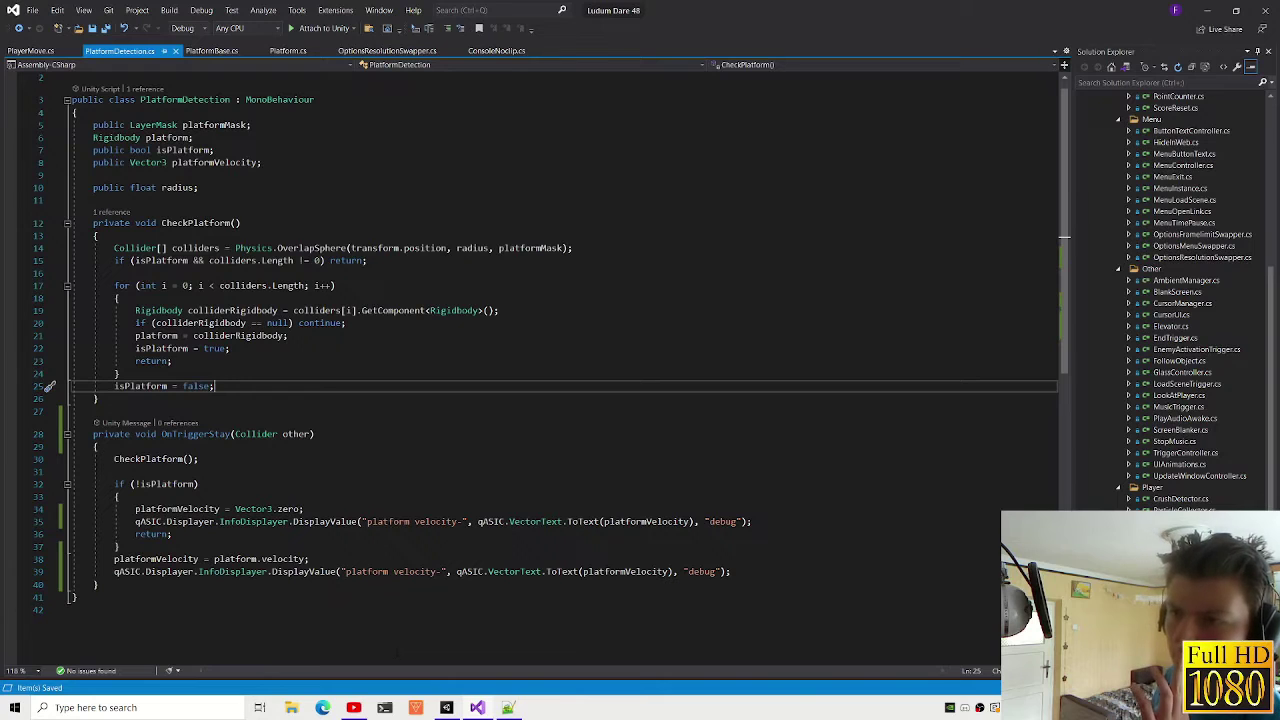
{"action": "double_click", "coordinate": [398, 522]}
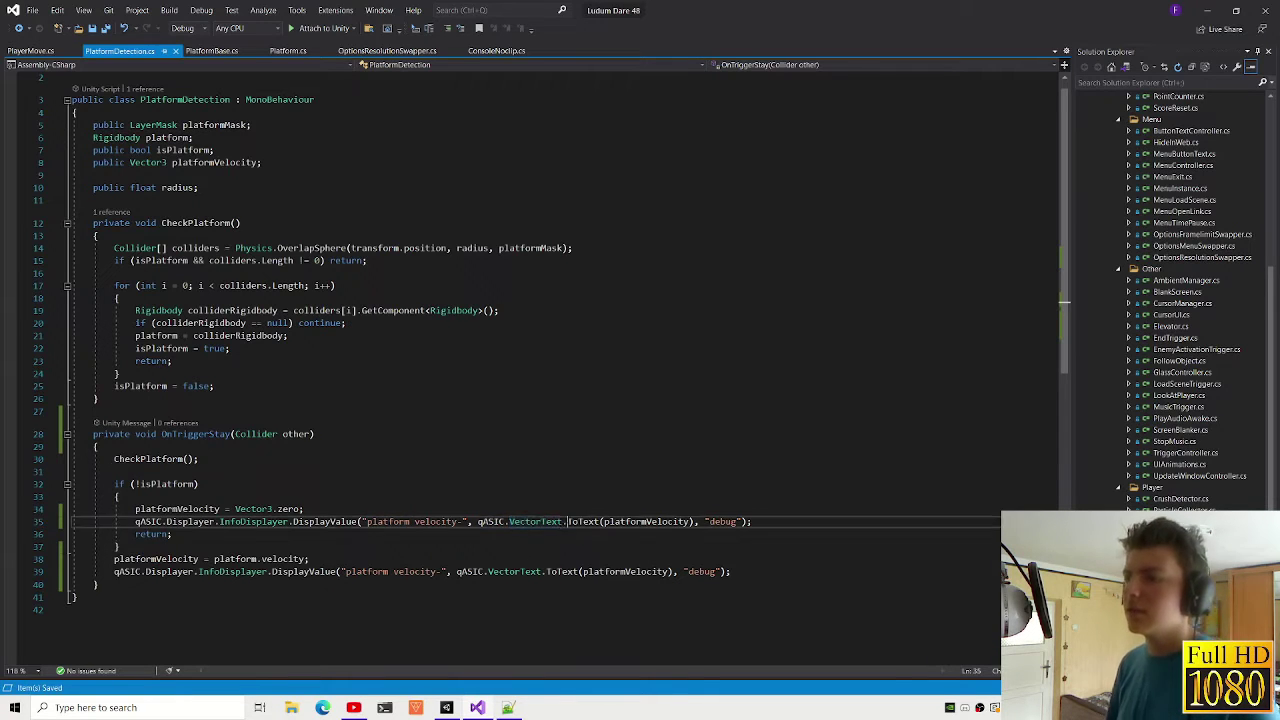
{"action": "left_click", "coordinate": [172, 534]}
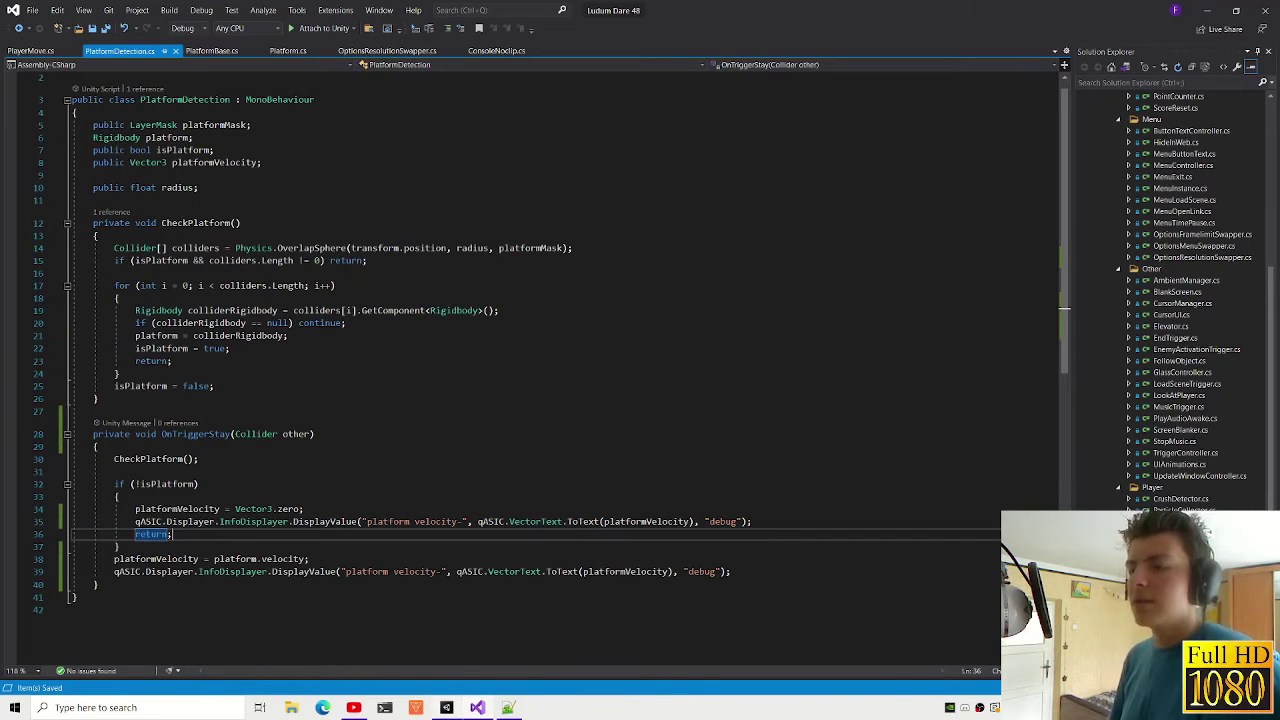
{"action": "mouse_move", "coordinate": [446, 707]}
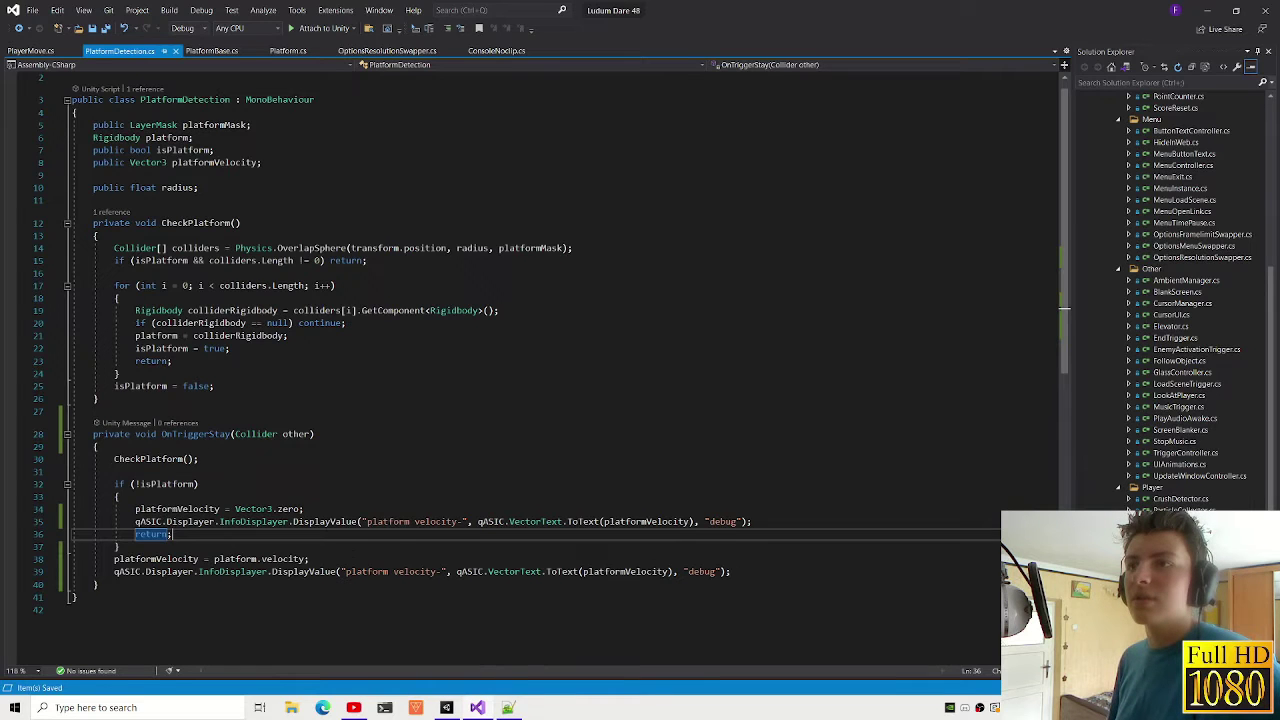
{"action": "scroll", "coordinate": [550, 350], "scroll_direction": "up", "scroll_amount": 1}
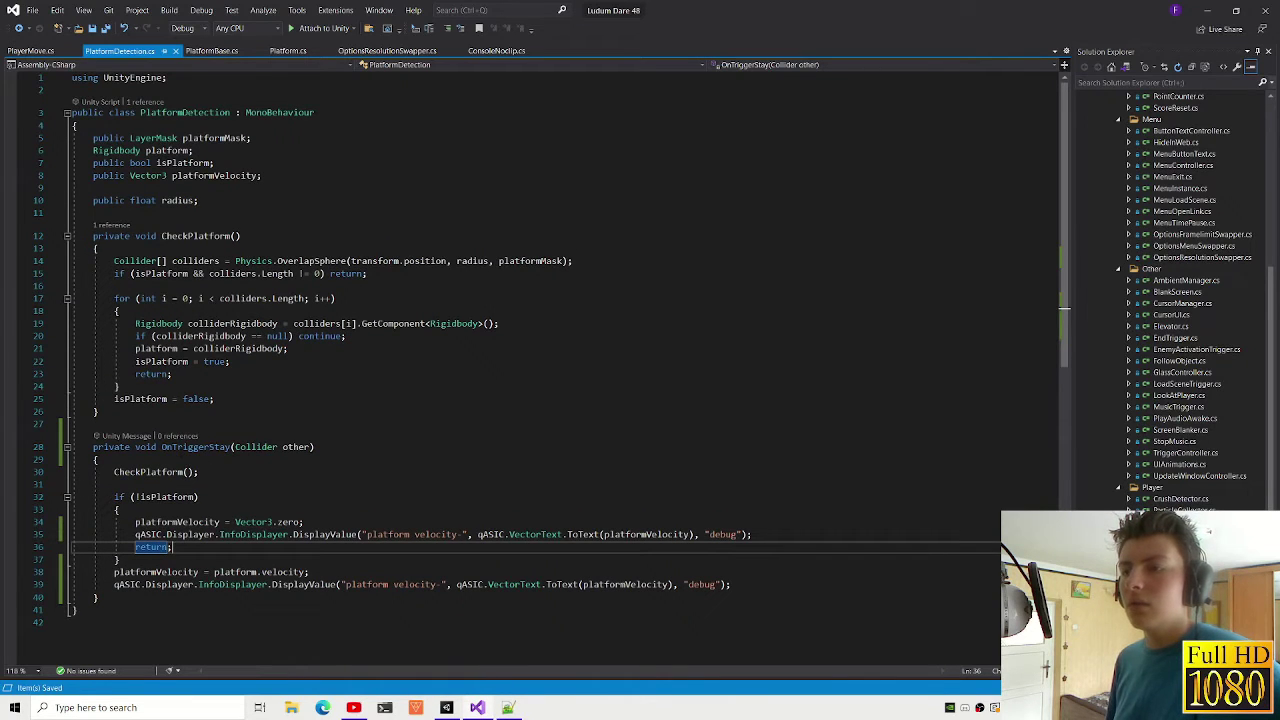
{"action": "left_click", "coordinate": [447, 716]}
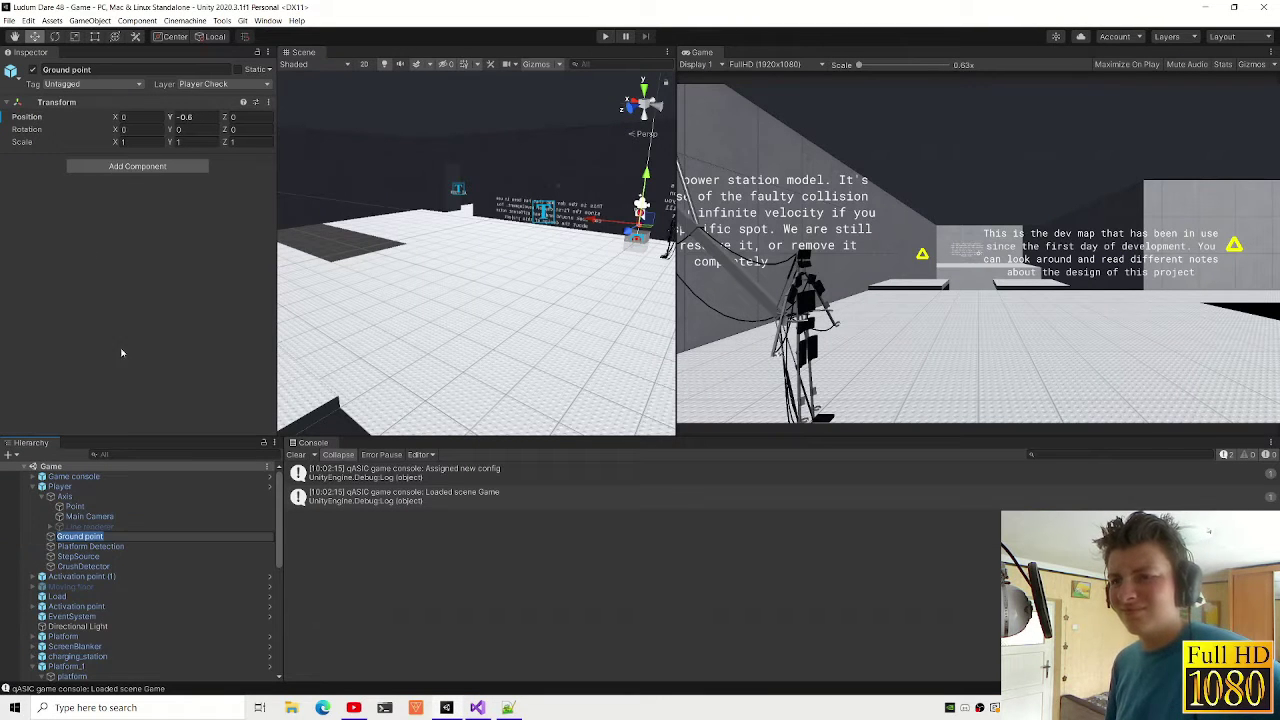
Step: Add a Sphere Collider to the Platform Detection object
{"action": "key", "text": "Down"}
{"action": "left_click", "coordinate": [137, 298]}
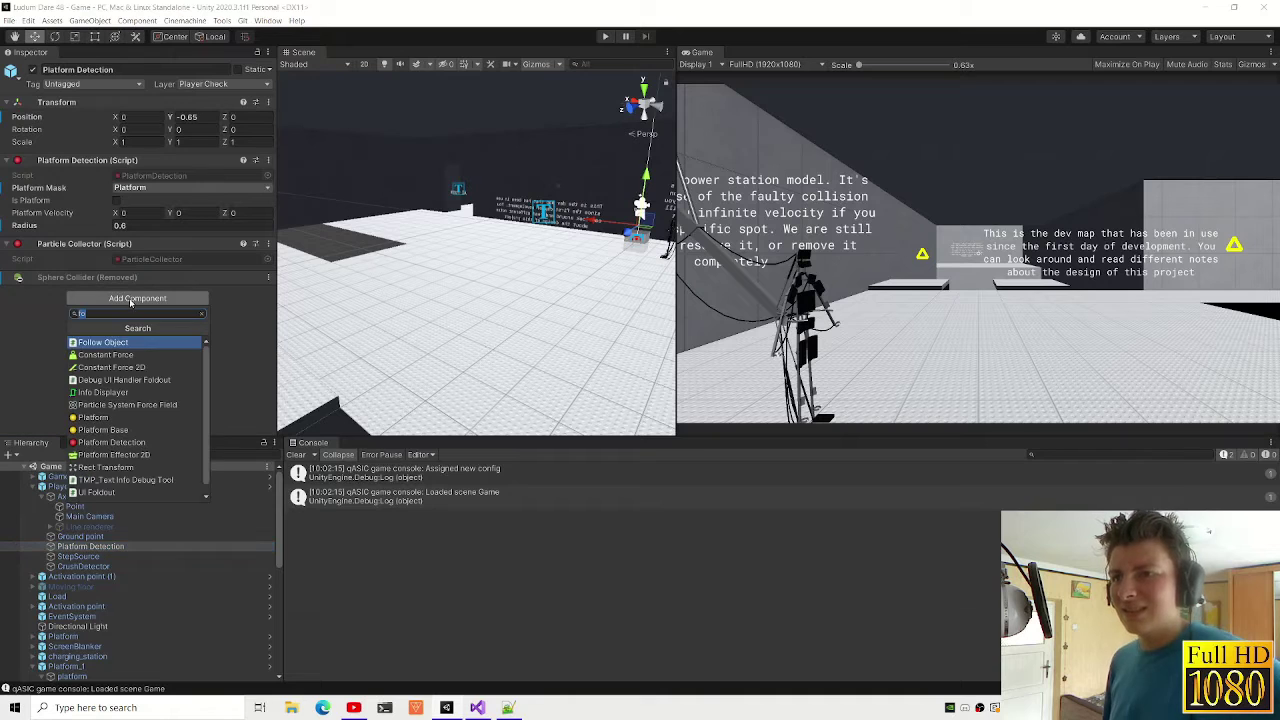
{"action": "type", "text": "sph"}
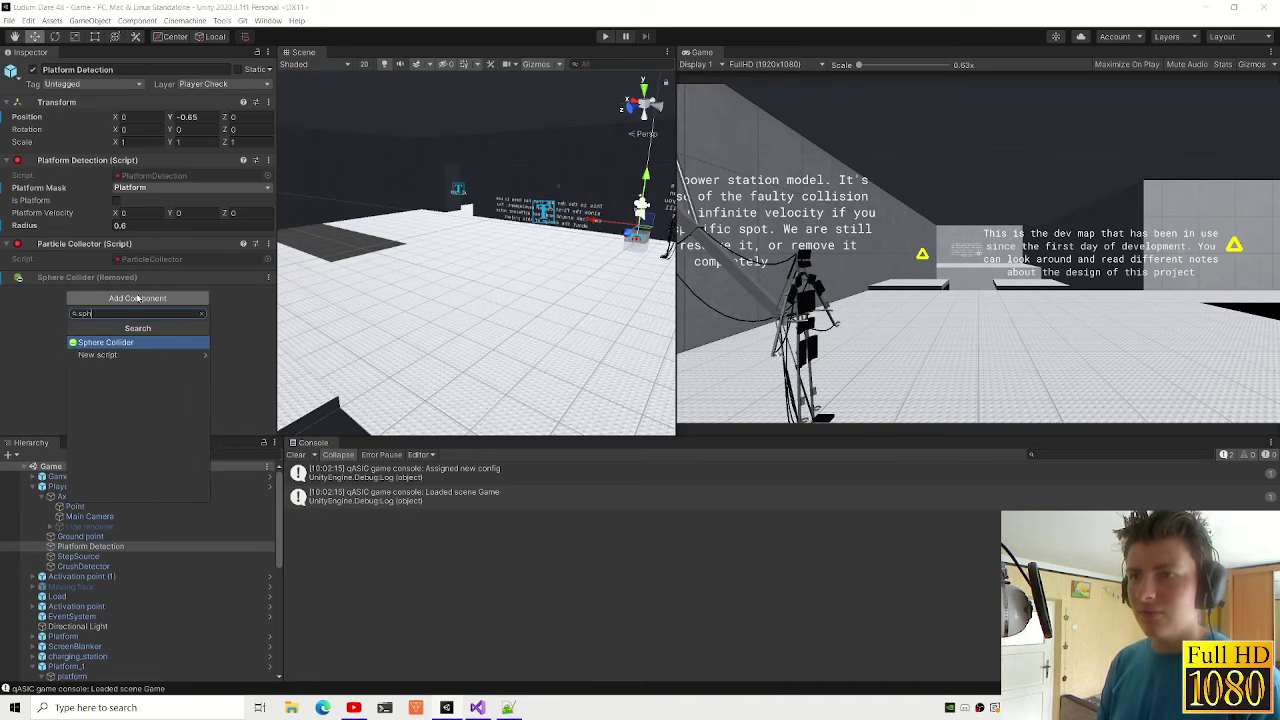
{"action": "key", "text": "Return"}
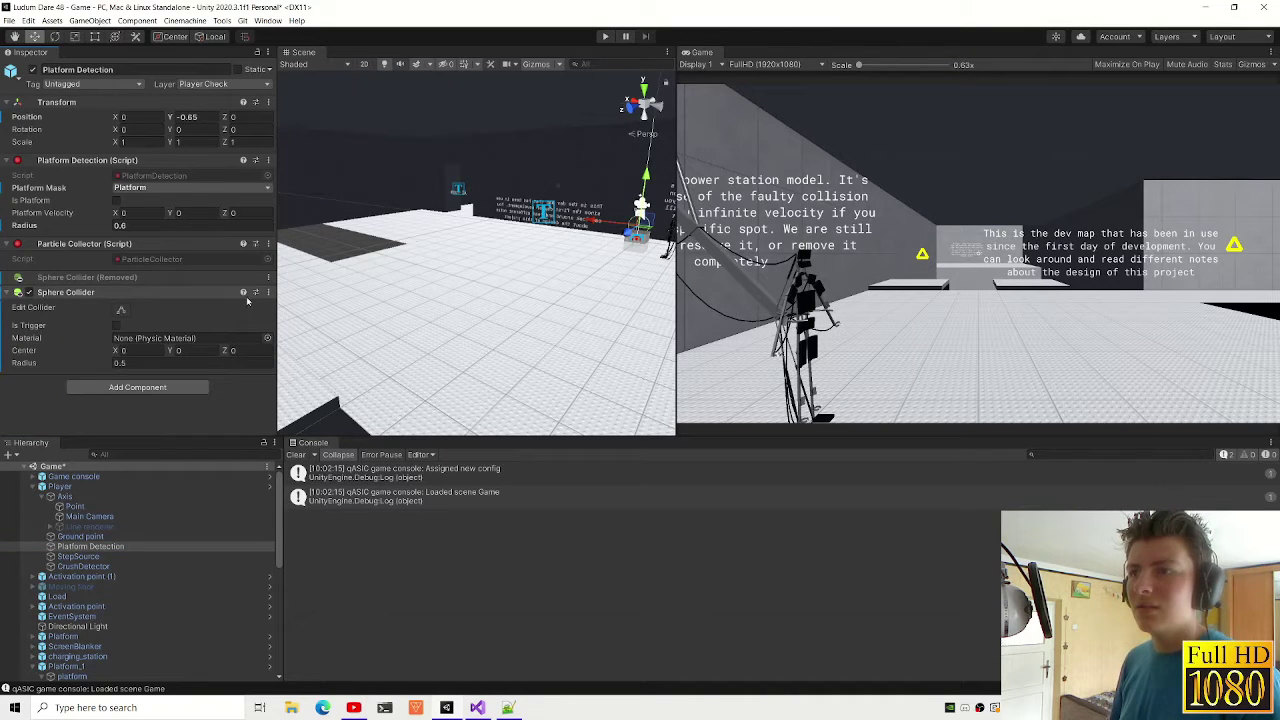
Step: Remove the new Sphere Collider from Platform Detection via its component menu
{"action": "left_click", "coordinate": [268, 292]}
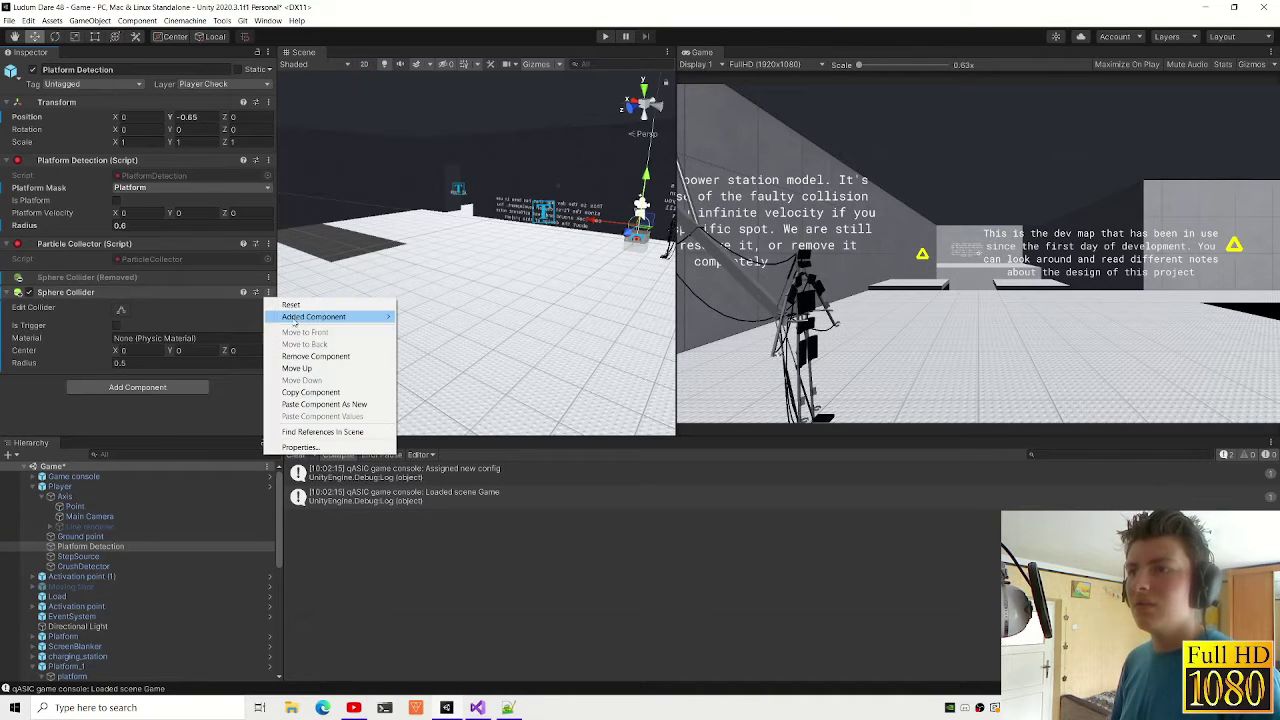
{"action": "left_click", "coordinate": [316, 356]}
{"action": "key", "text": "alt+Tab"}
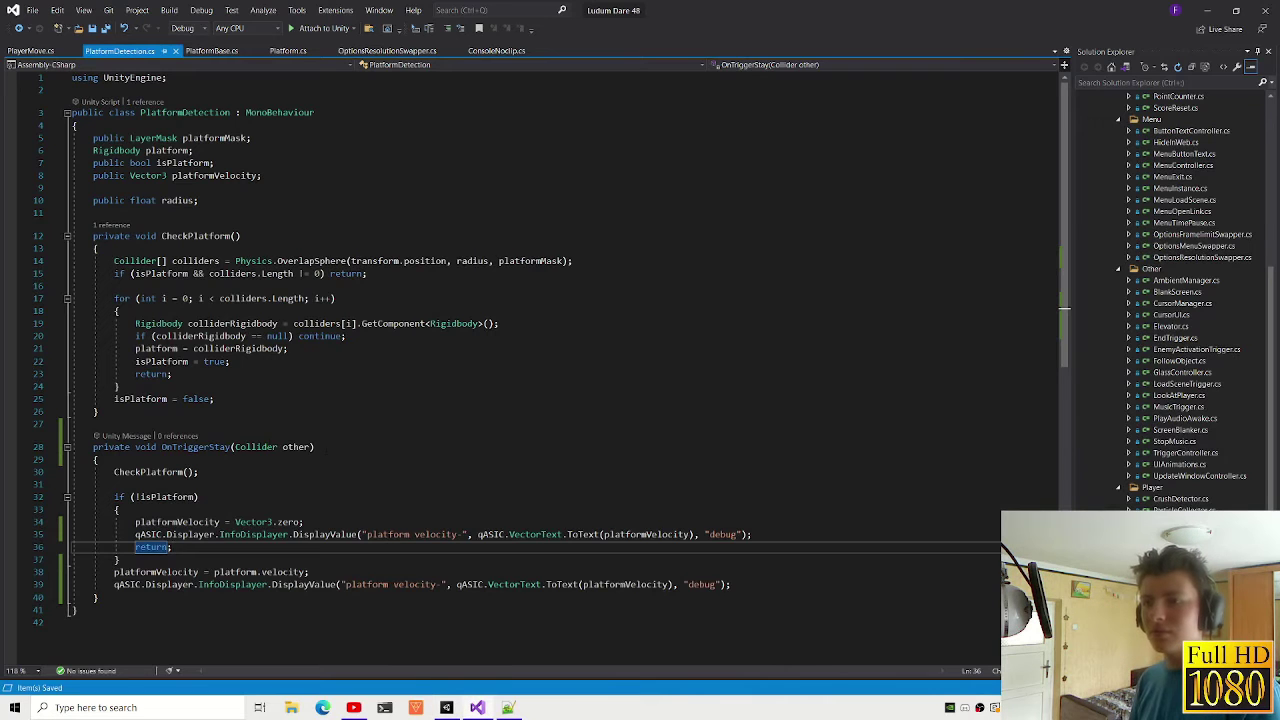
Step: Select the OnTriggerStay signature, undo the edit, and add blank lines above it
{"action": "left_click_drag", "start_coordinate": [314, 447], "coordinate": [163, 447]}
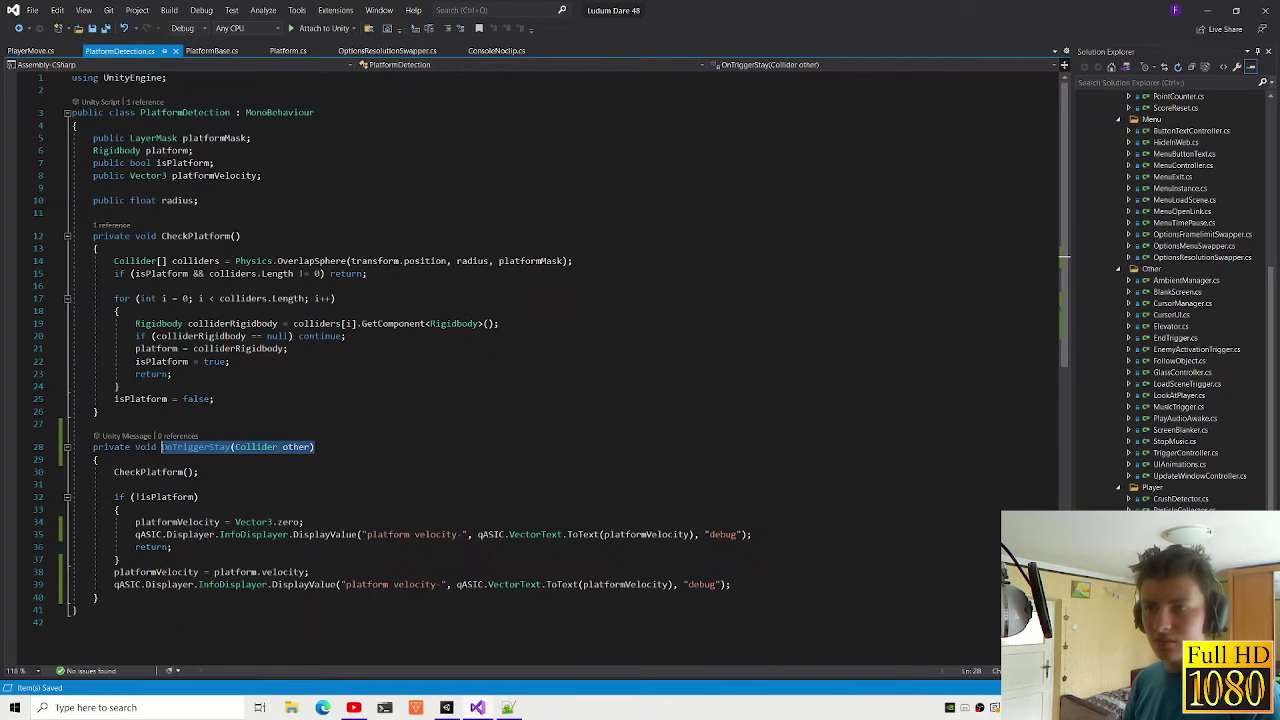
{"action": "type", "text": "On"}
{"action": "key", "text": "BackSpace"}
{"action": "key", "text": "BackSpace"}
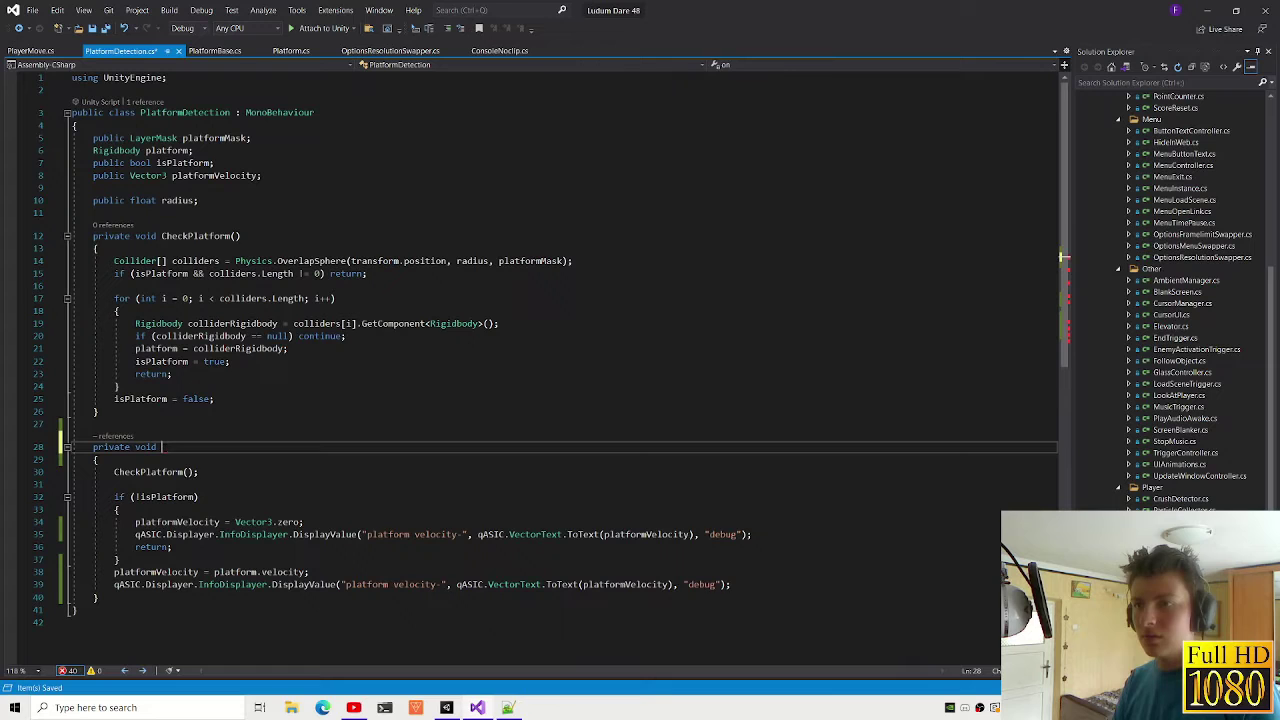
{"action": "key", "text": "ctrl+z"}
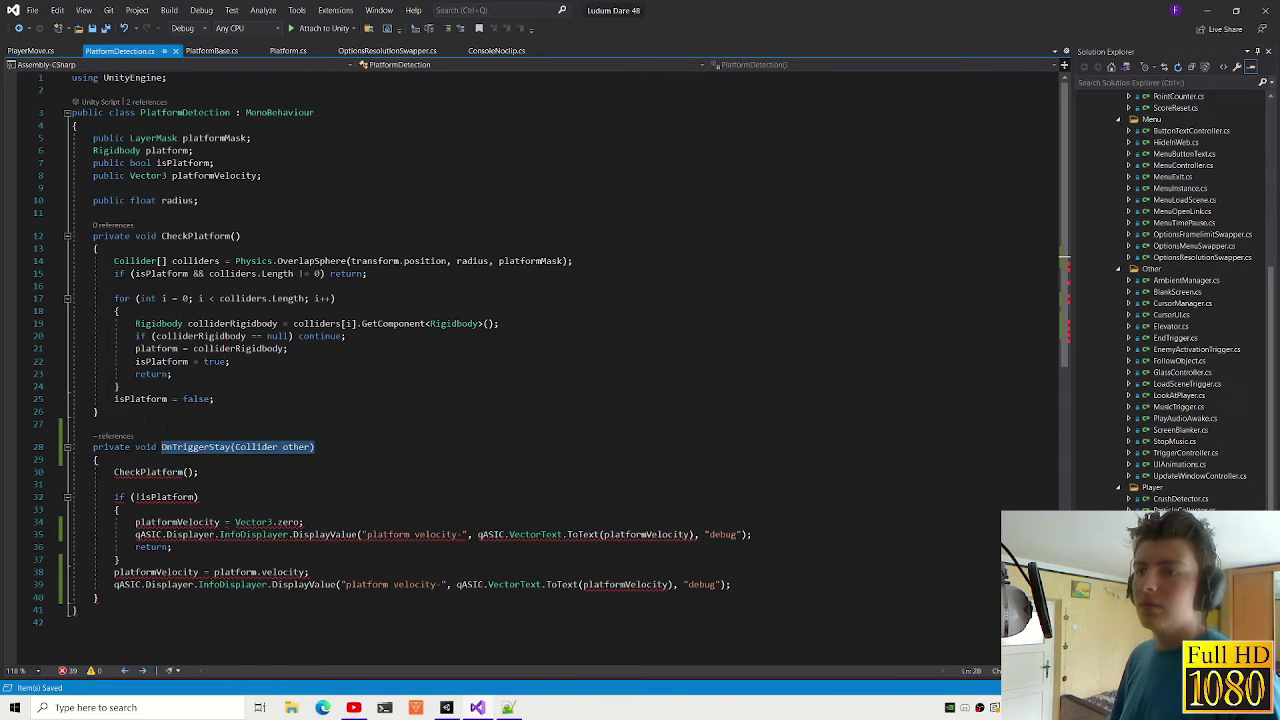
{"action": "key", "text": "ctrl+z"}
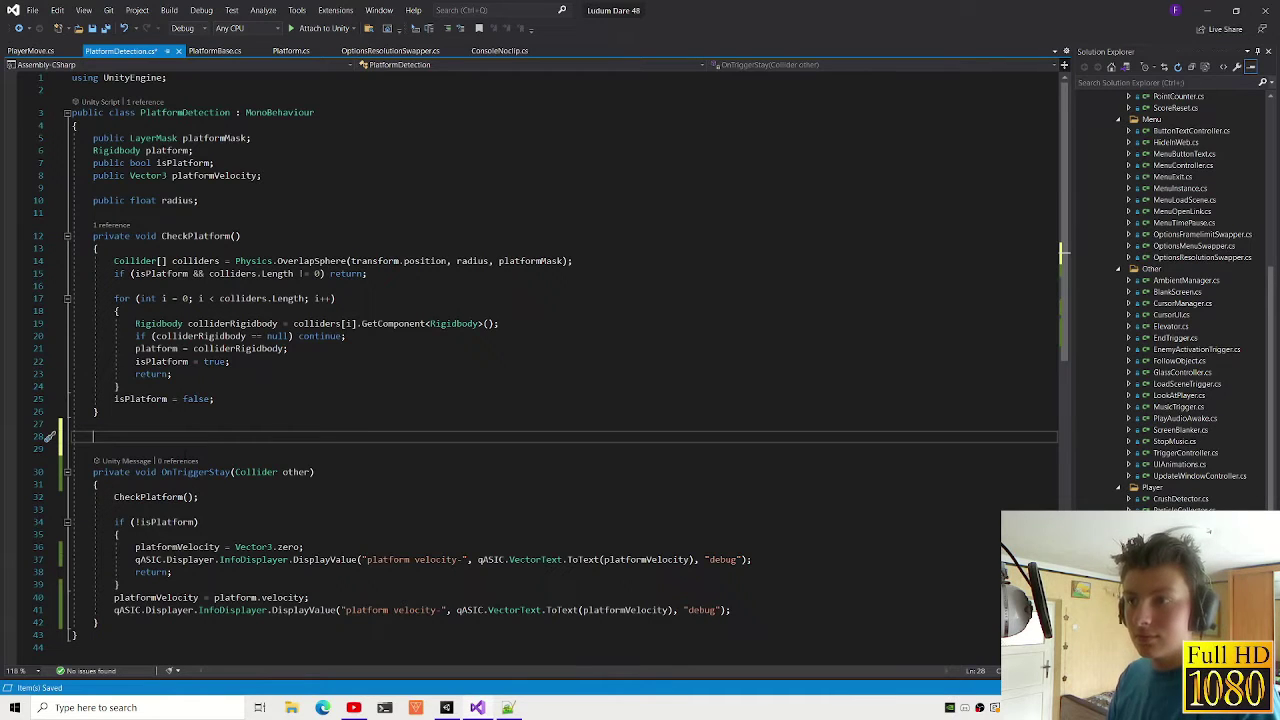
Step: Browse 'onp' IntelliSense suggestions like OnParticleCollision, OnParticleSystemStopped and OnPlayerConnected
{"action": "type", "text": "on"}
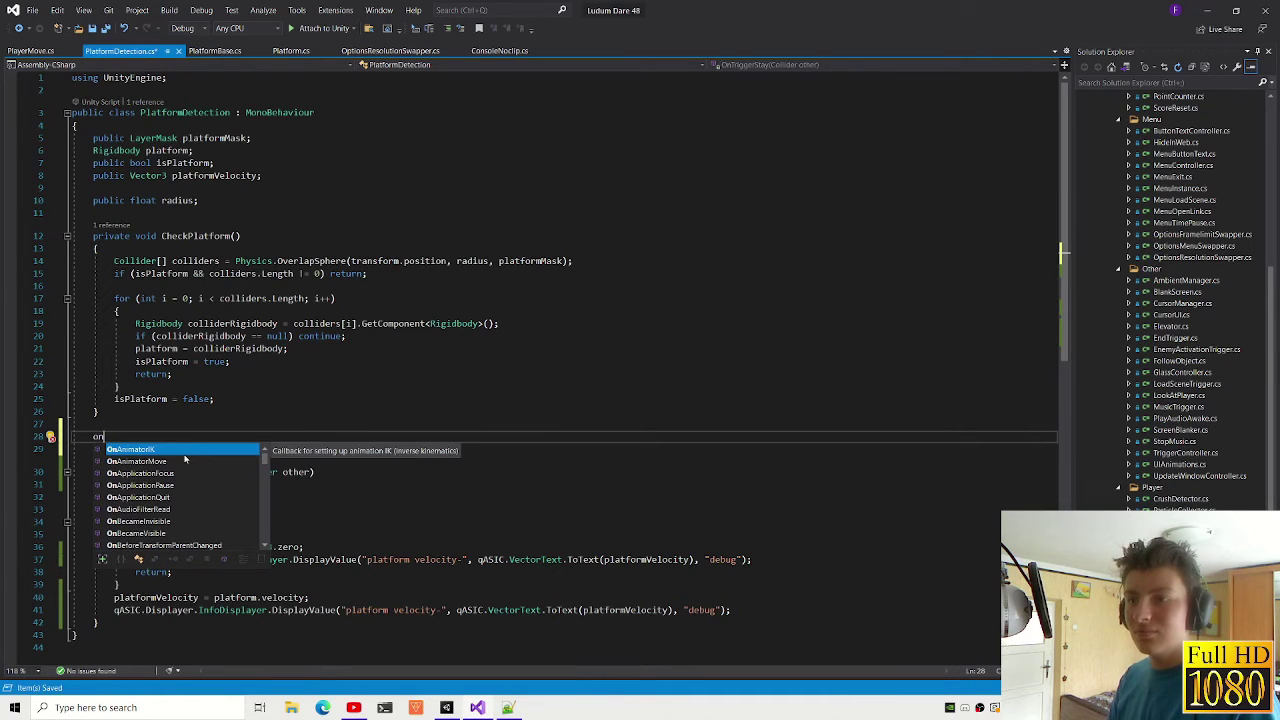
{"action": "type", "text": "p"}
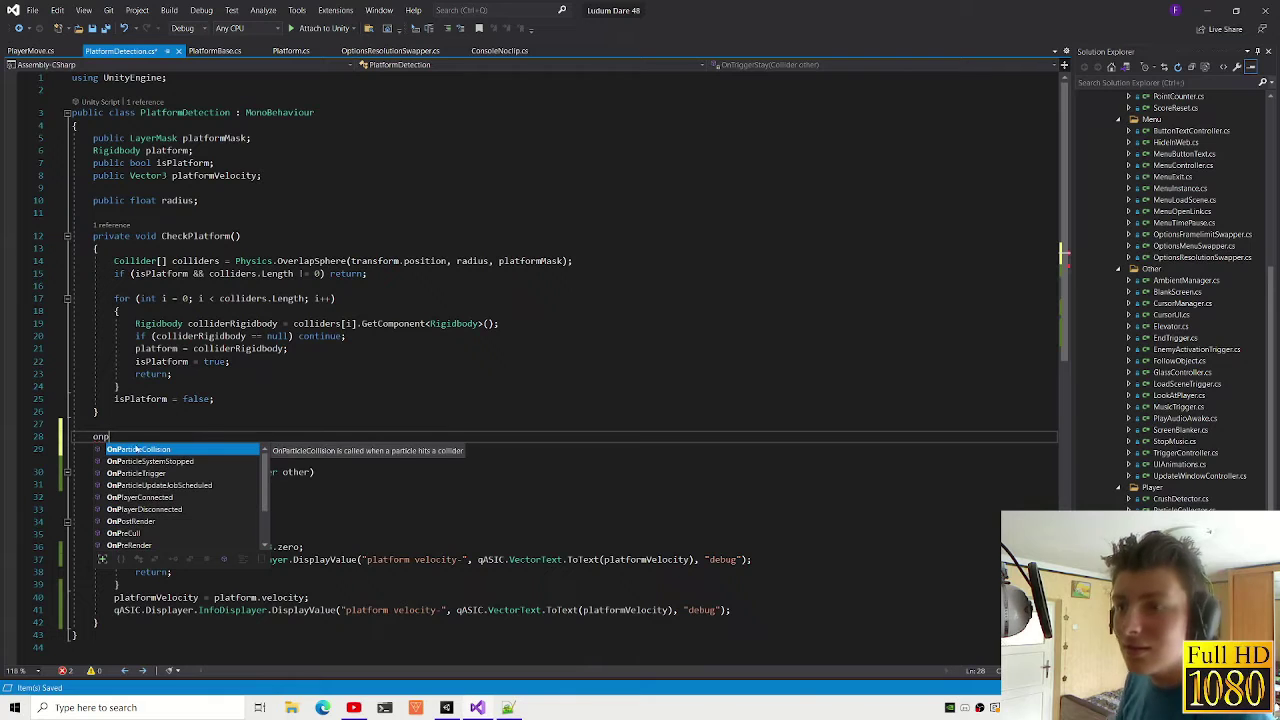
{"action": "scroll", "coordinate": [147, 537], "scroll_direction": "down", "scroll_amount": 2}
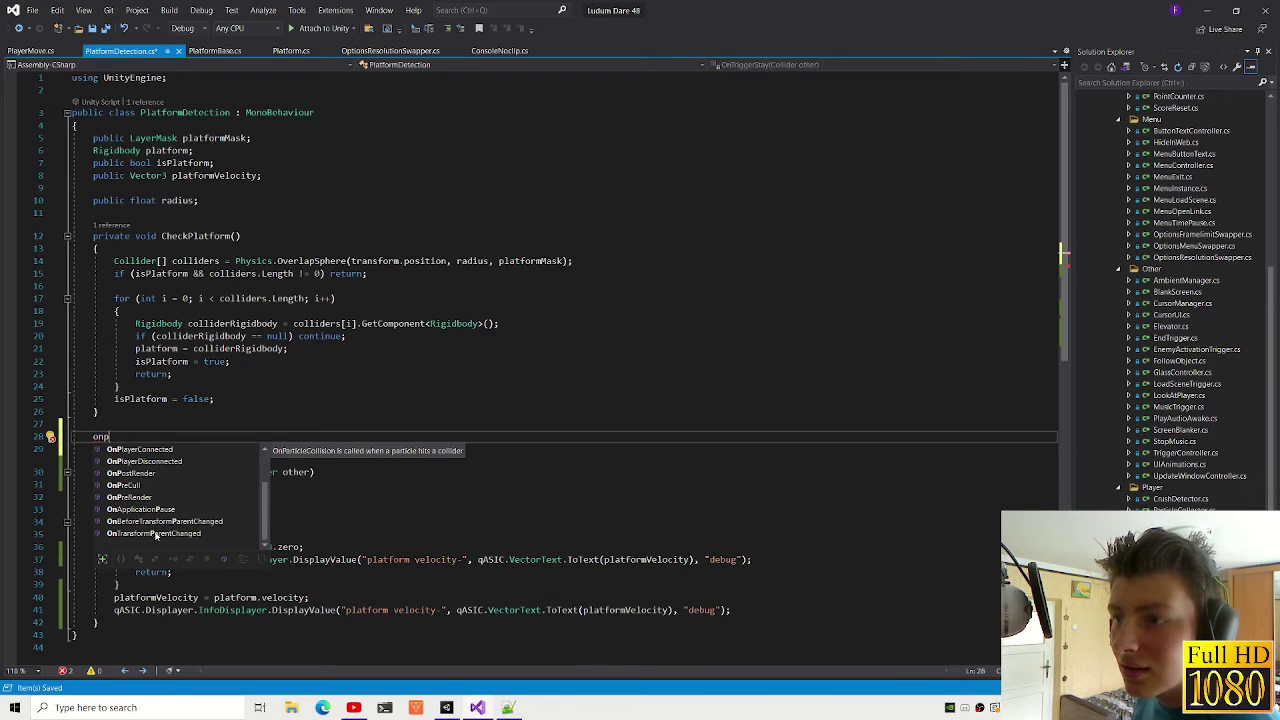
{"action": "scroll", "coordinate": [165, 525], "scroll_direction": "up", "scroll_amount": 2}
{"action": "left_click", "coordinate": [180, 463]}
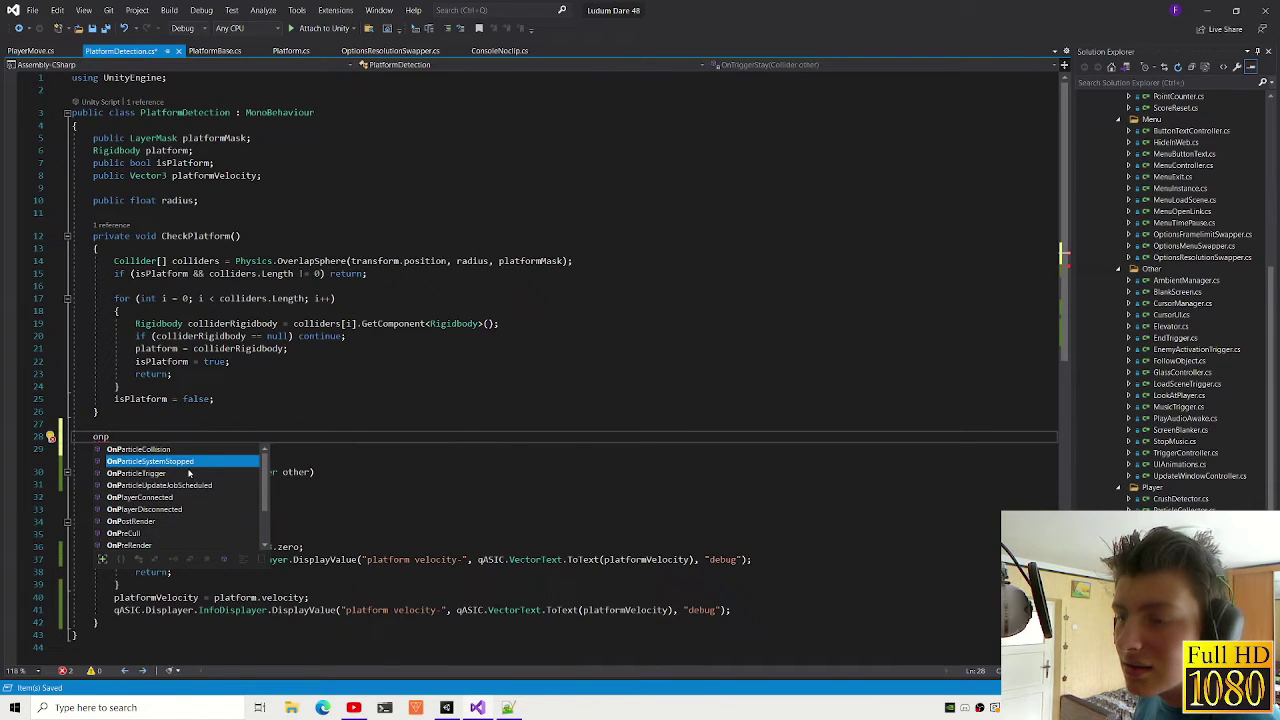
{"action": "key", "text": "Up"}
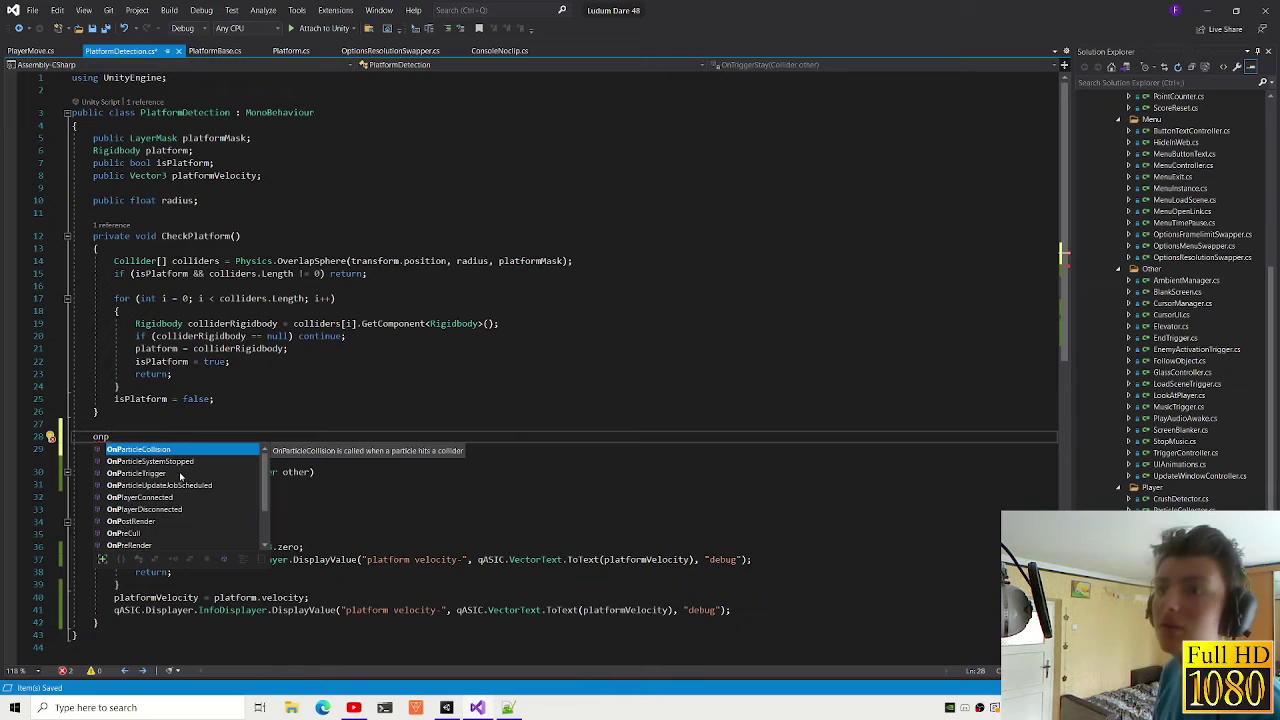
{"action": "left_click", "coordinate": [181, 475]}
{"action": "left_click", "coordinate": [195, 486]}
{"action": "left_click", "coordinate": [213, 497]}
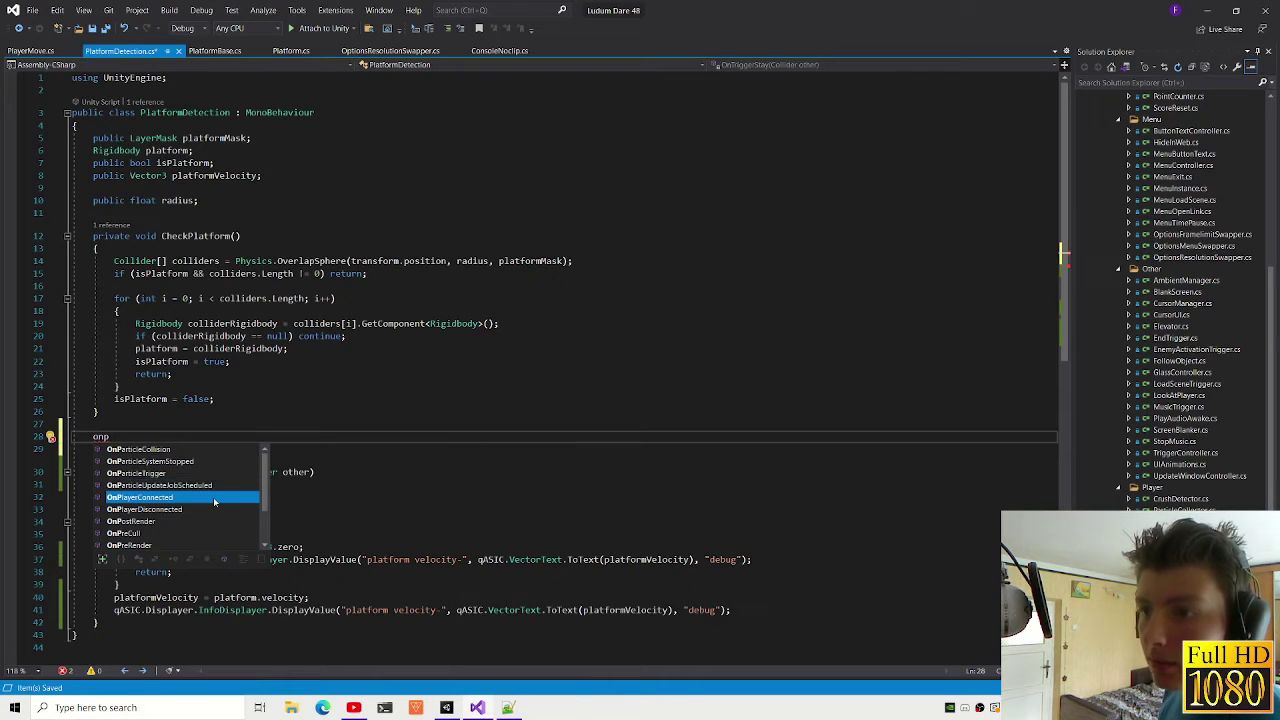
Step: Check OnPostRender, OnPreCull and OnTransformParentChanged suggestions, then open an InPrivate Edge window
{"action": "key", "text": "Down"}
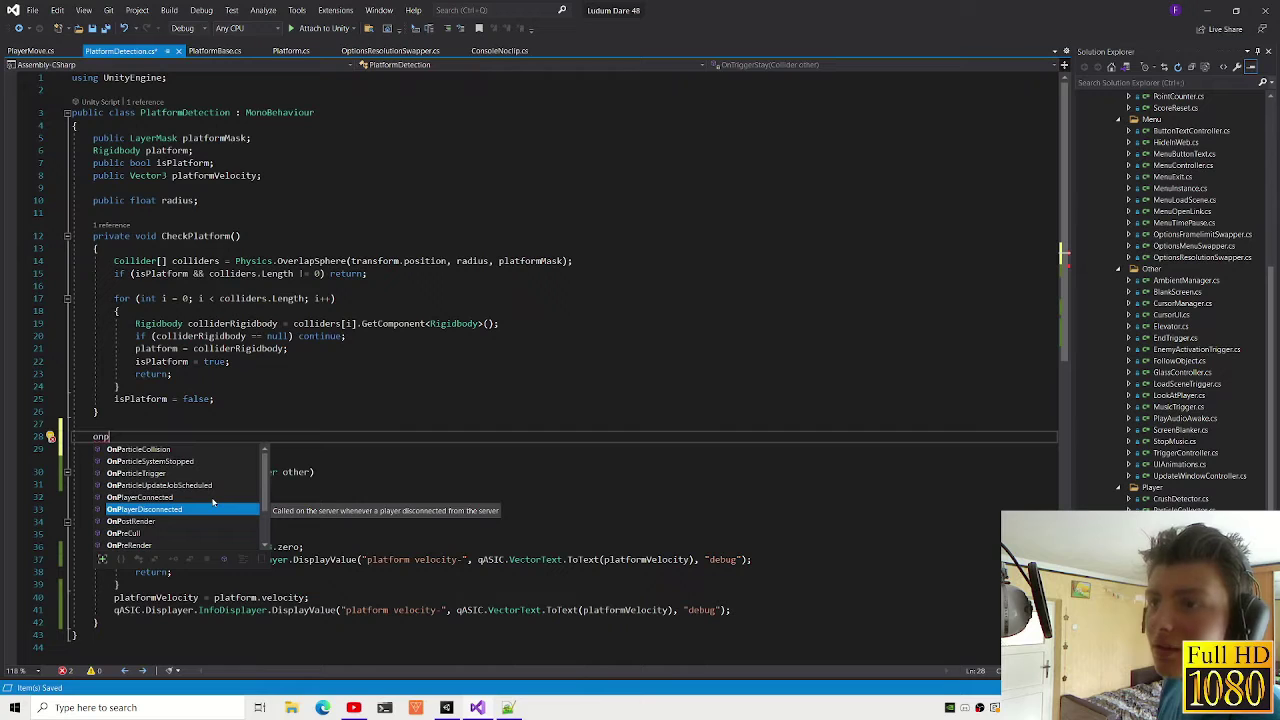
{"action": "key", "text": "Down"}
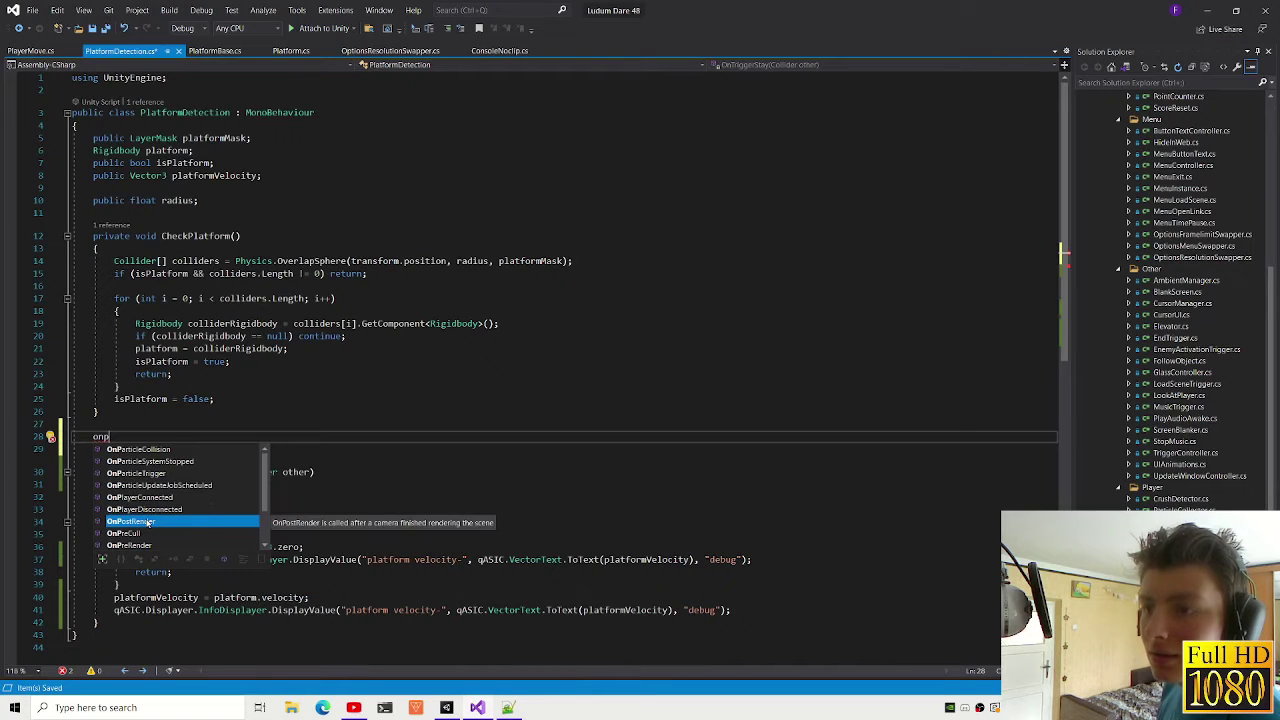
{"action": "left_click", "coordinate": [144, 535]}
{"action": "key", "text": "Down"}
{"action": "key", "text": "Down"}
{"action": "key", "text": "Down"}
{"action": "key", "text": "Down"}
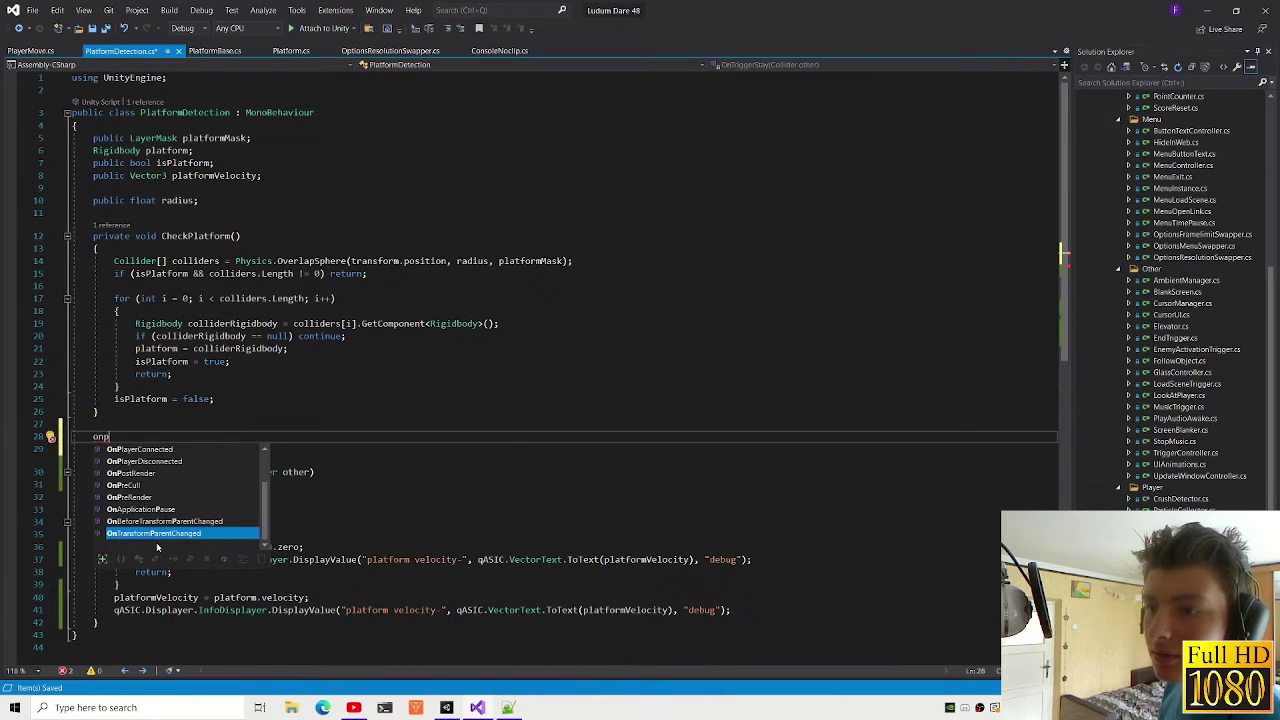
{"action": "key", "text": "Up"}
{"action": "key", "text": "Down"}
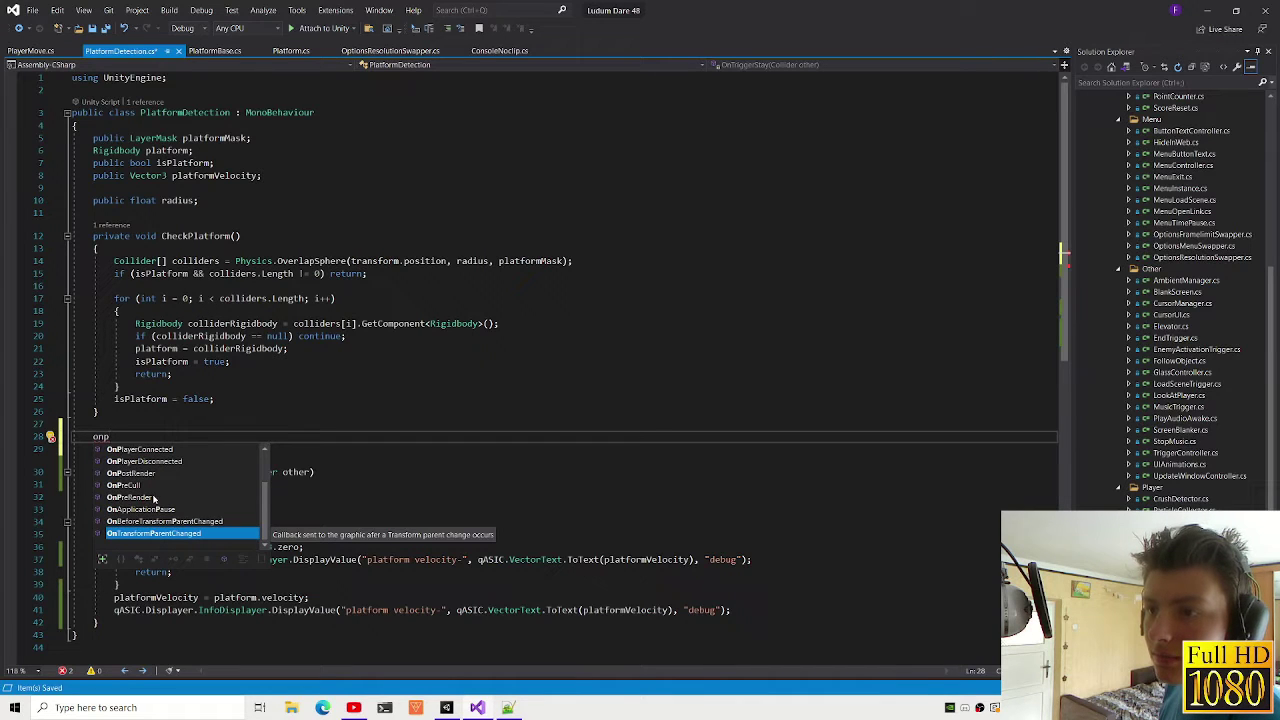
{"action": "key", "text": "Escape"}
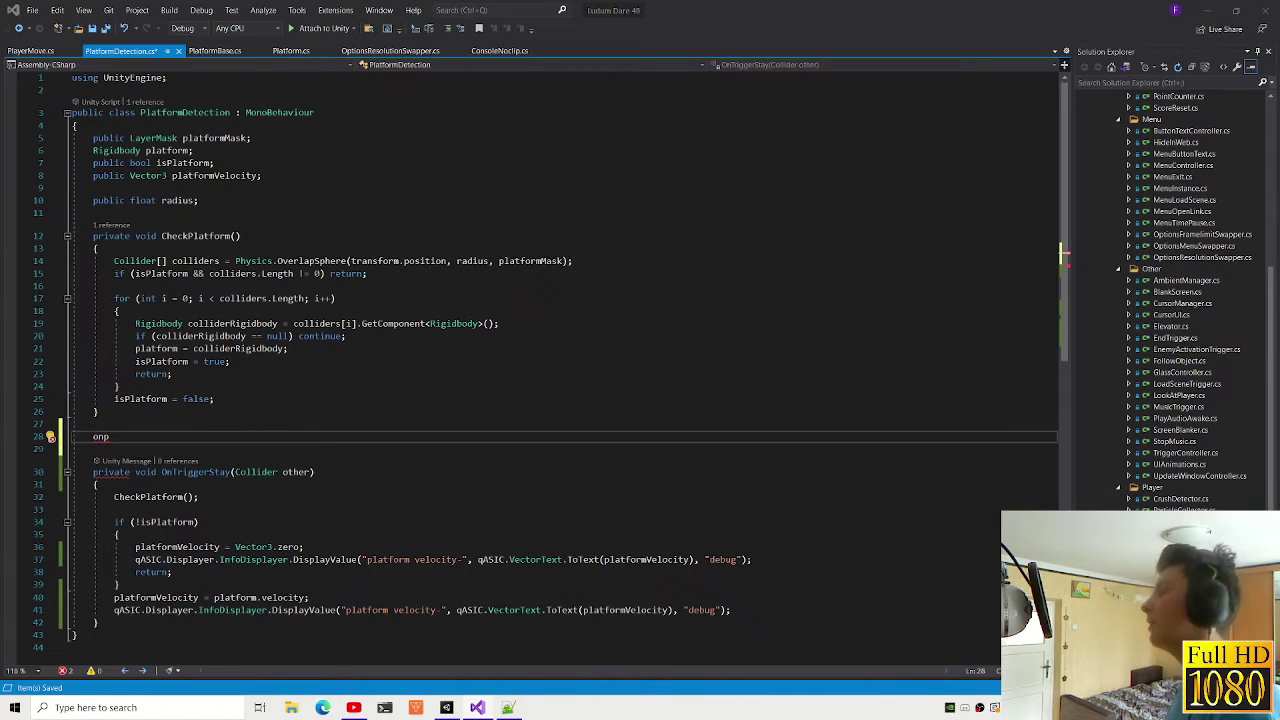
{"action": "key", "text": "alt+Tab"}
{"action": "key", "text": "ctrl+shift+n"}
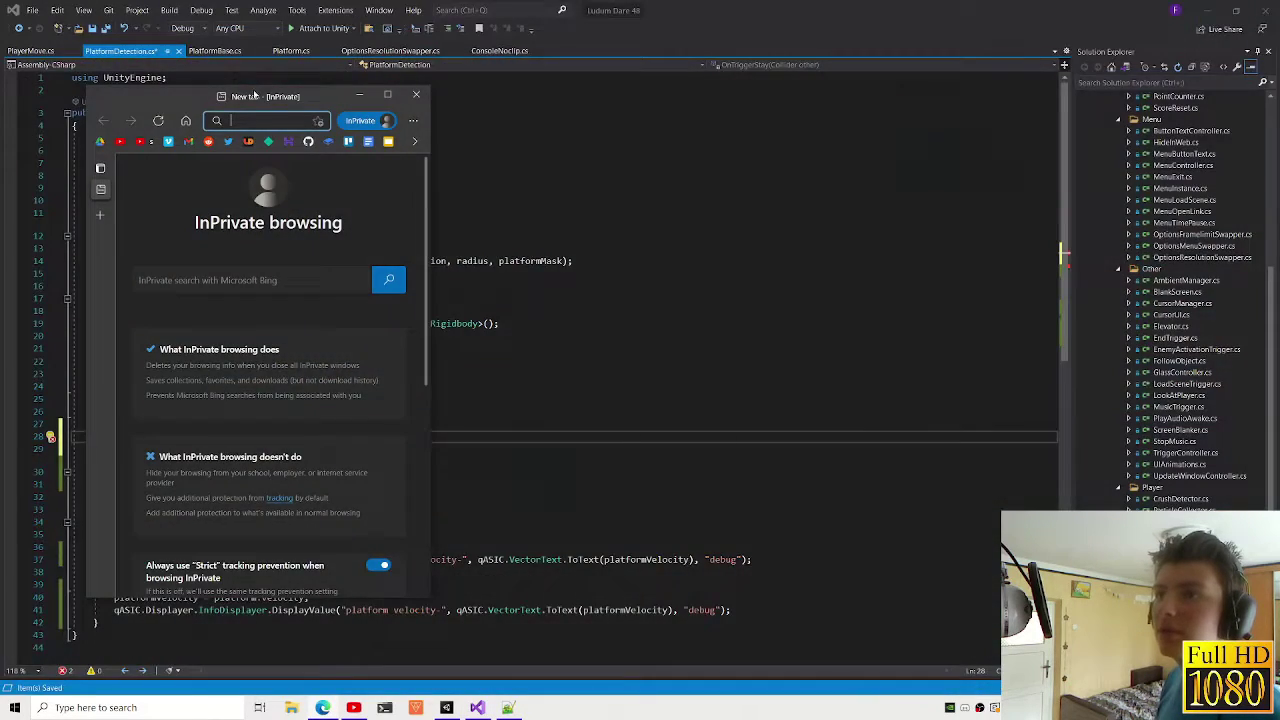
Step: Search 'unity execution' and open the Unity Manual execution order page, scrolling to Physics
{"action": "left_click_drag", "start_coordinate": [300, 96], "coordinate": [378, 6]}
{"action": "type", "text": "unity"}
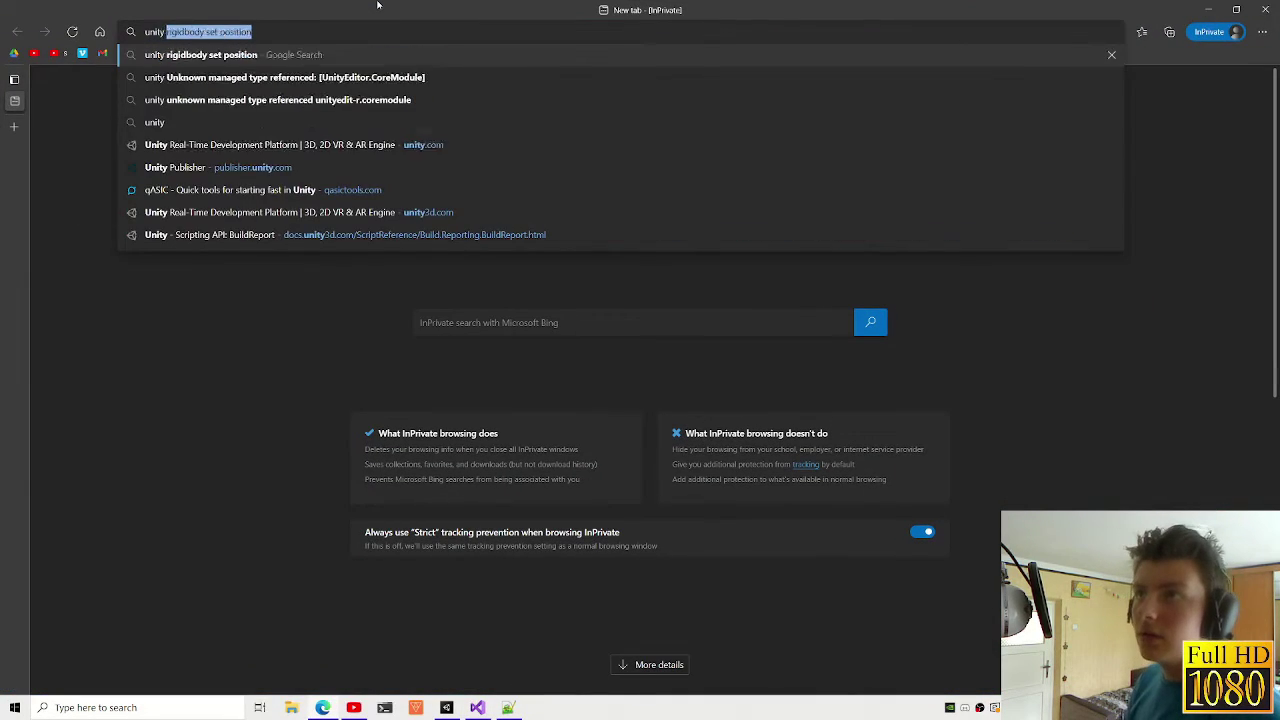
{"action": "type", "text": " execution"}
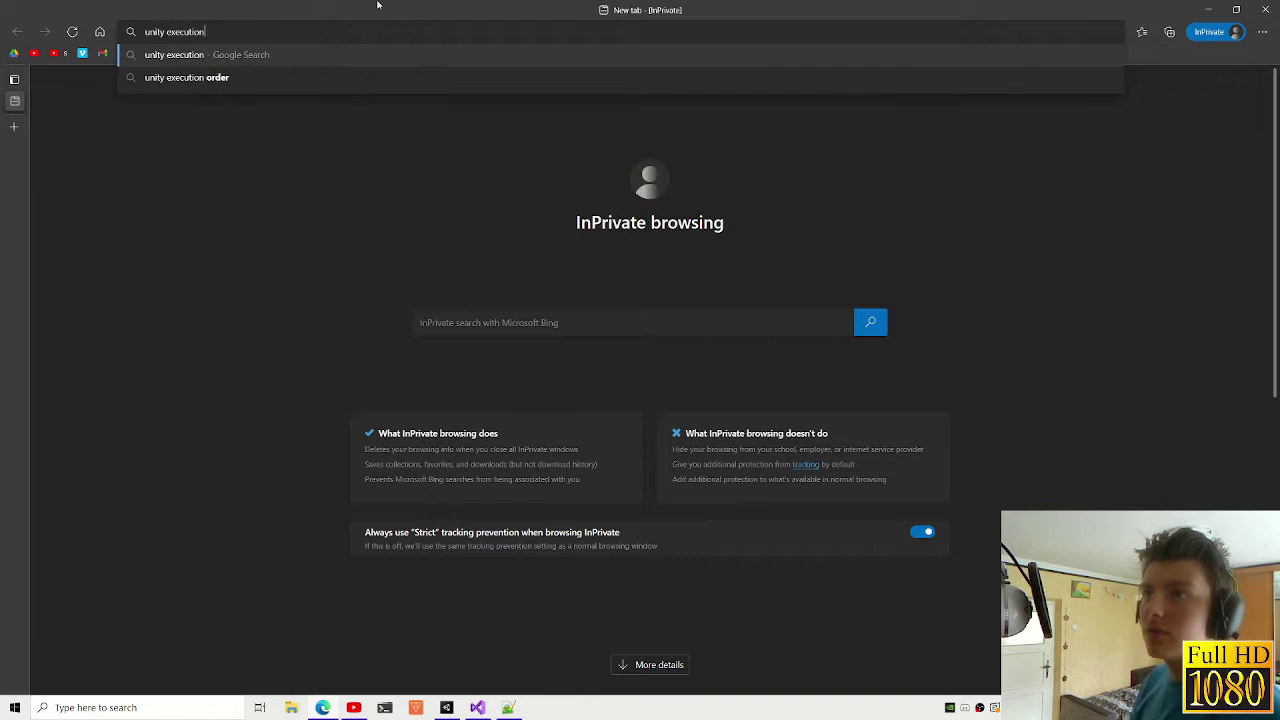
{"action": "key", "text": "Return"}
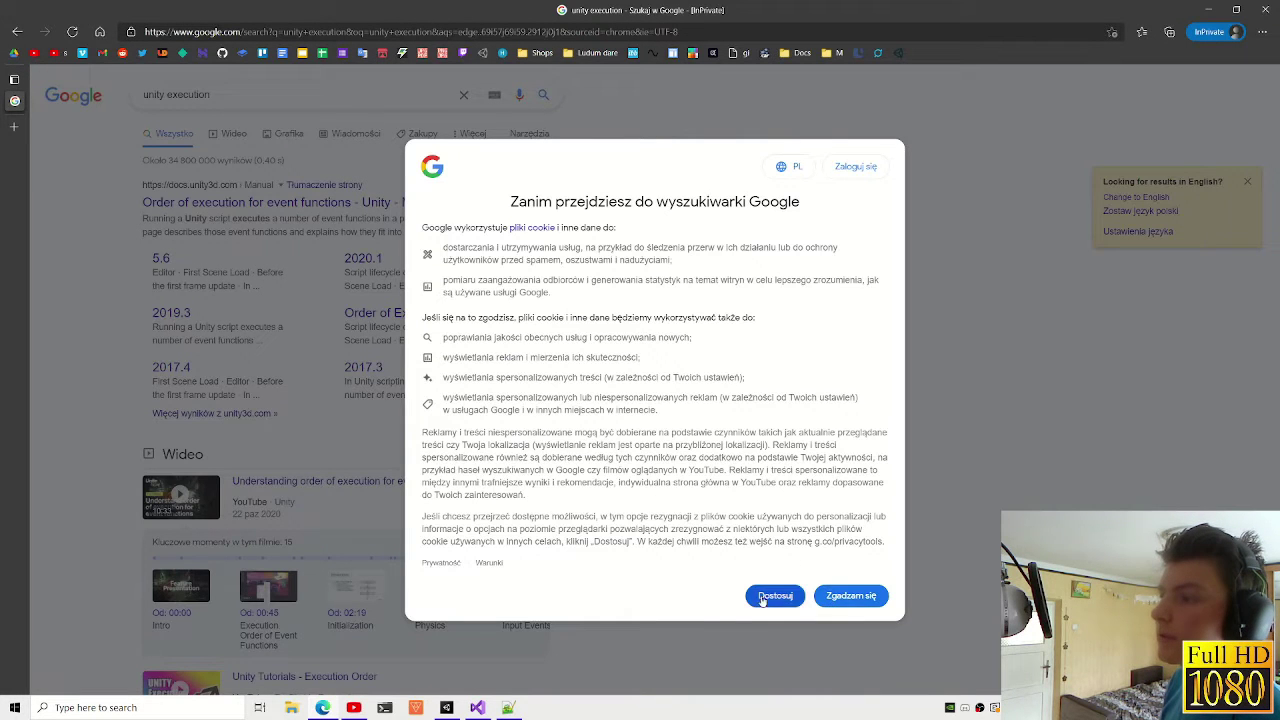
{"action": "left_click", "coordinate": [848, 597]}
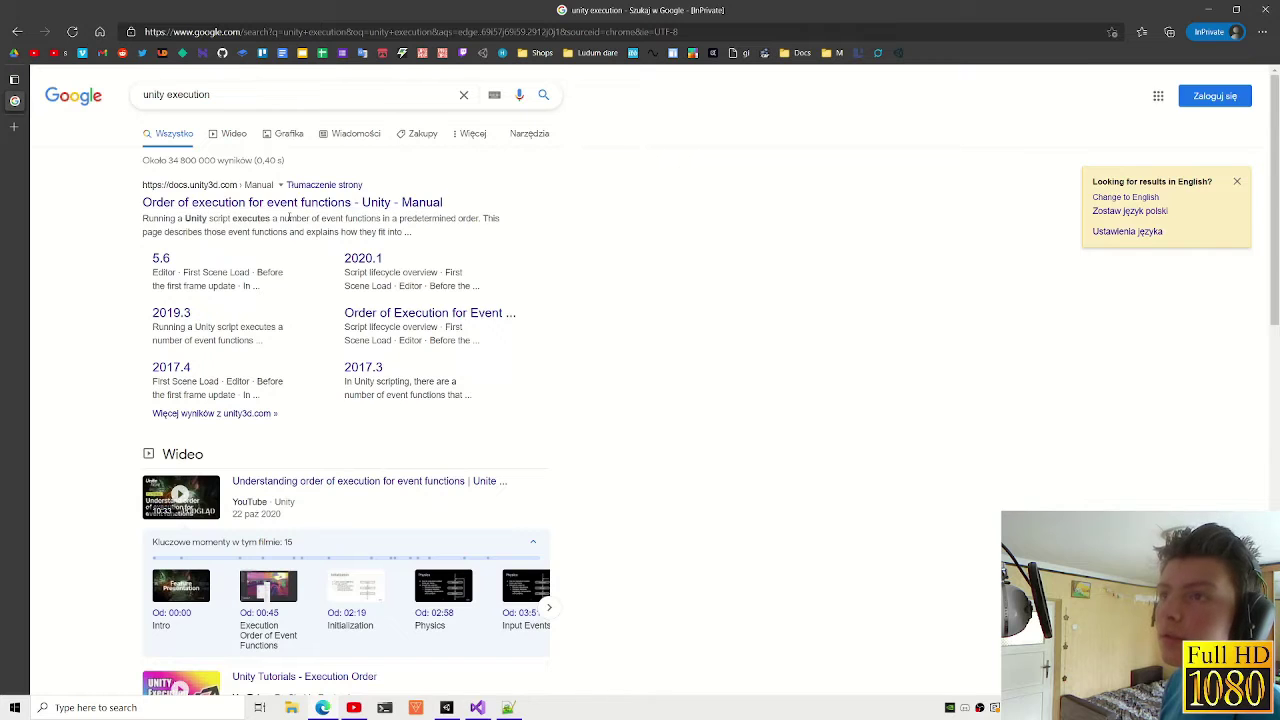
{"action": "left_click", "coordinate": [305, 203]}
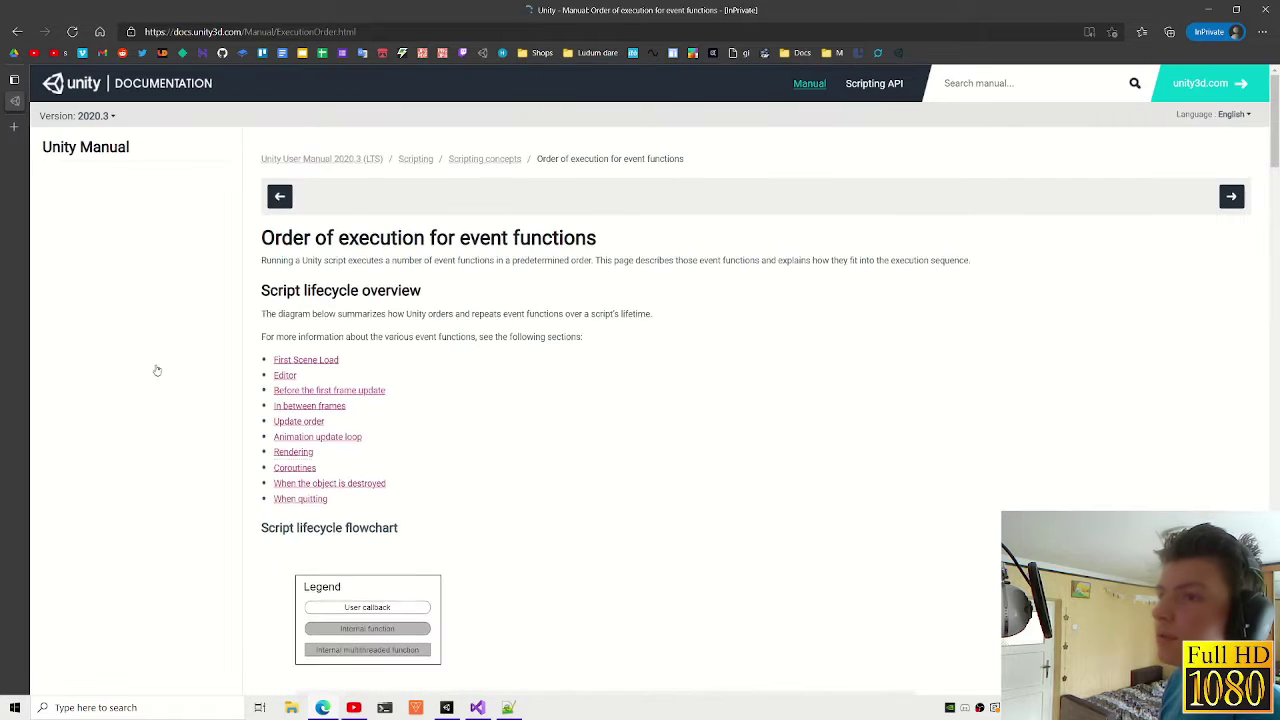
{"action": "scroll", "coordinate": [674, 490], "scroll_direction": "down", "scroll_amount": 3}
{"action": "scroll", "coordinate": [674, 490], "scroll_direction": "down", "scroll_amount": 3}
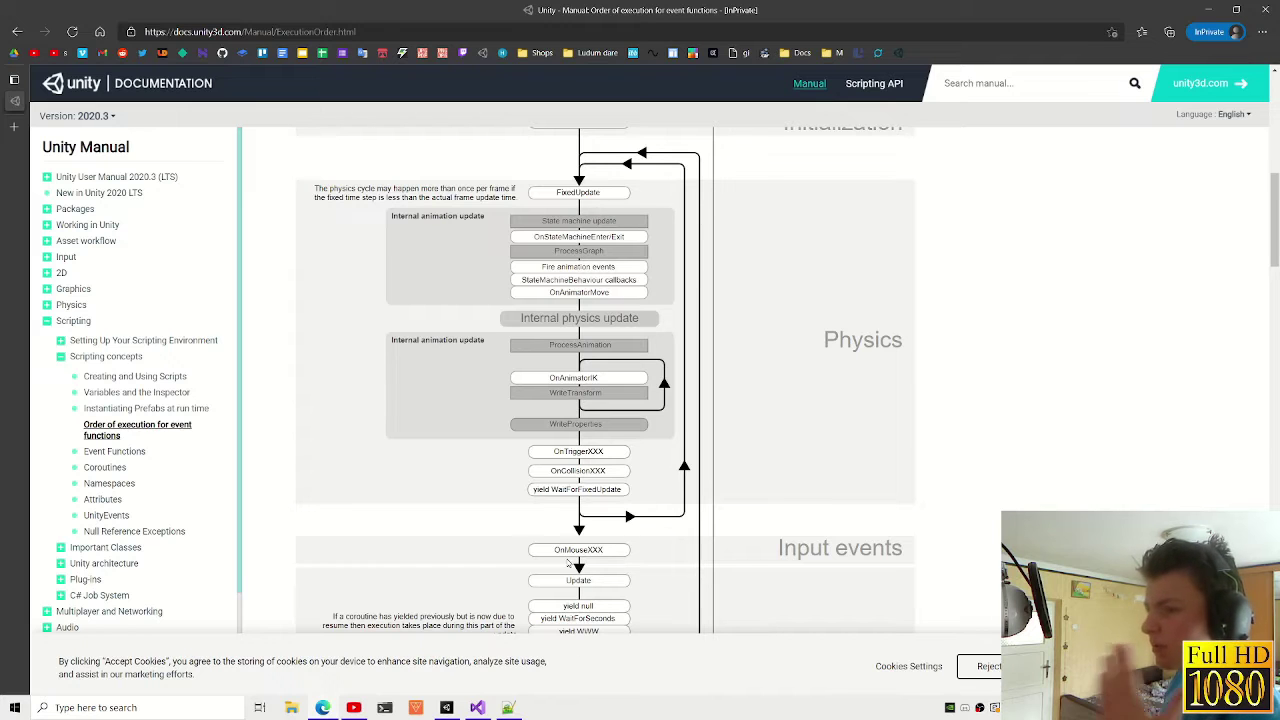
{"action": "key", "text": "alt+Tab"}
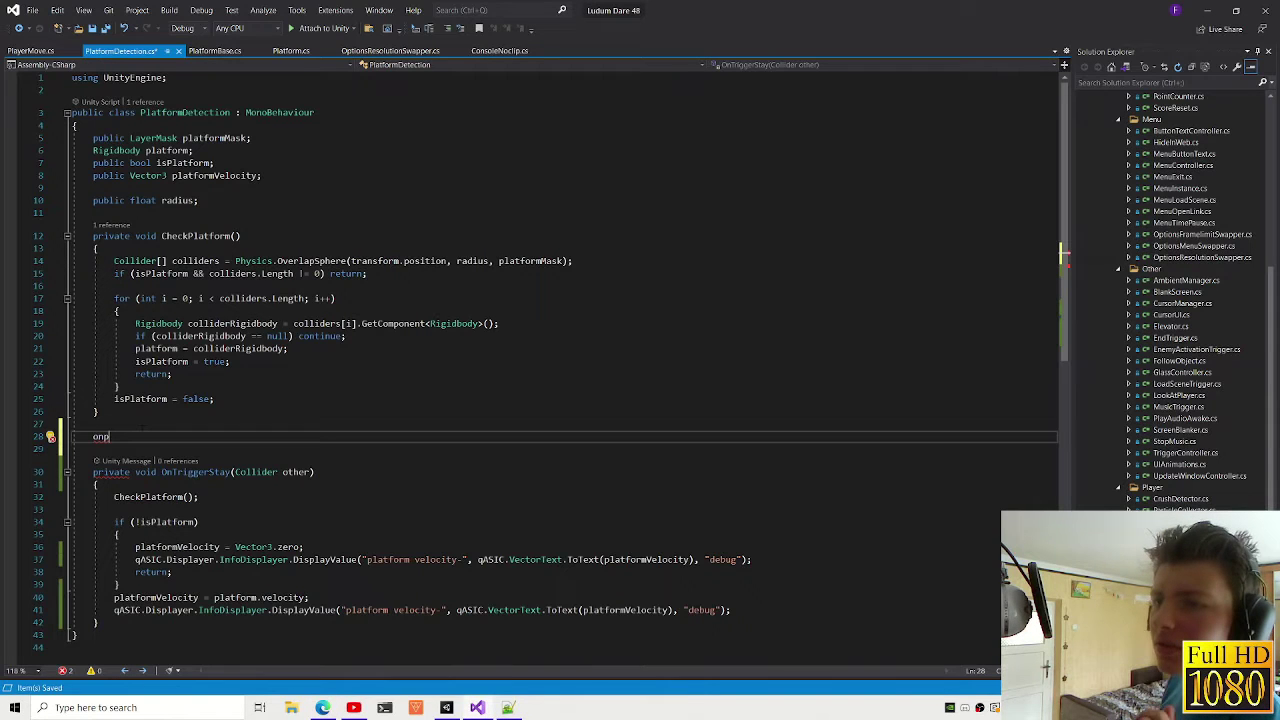
Step: Delete the stray 'onp' line and add blank lines above OnTriggerStay
{"action": "key", "text": "shift+Up"}
{"action": "key", "text": "BackSpace"}
{"action": "key", "text": "BackSpace"}
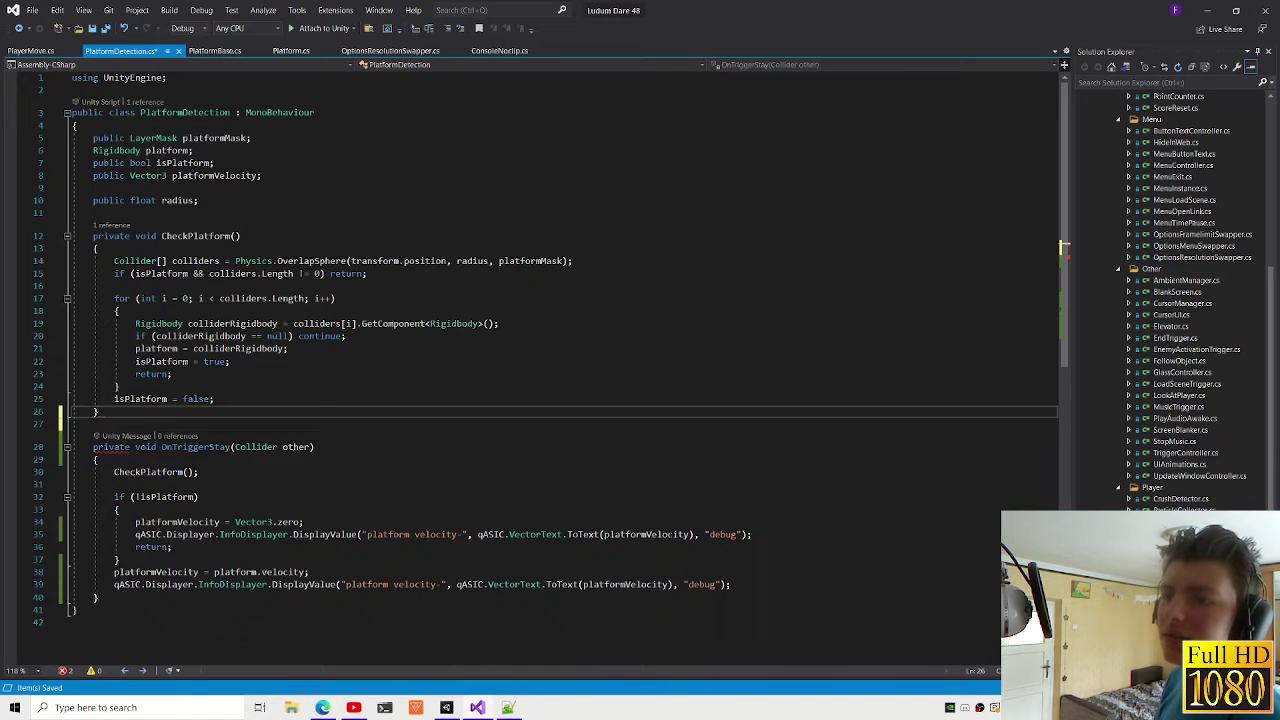
{"action": "key", "text": "Down"}
{"action": "key", "text": "Down"}
{"action": "key", "text": "Down"}
{"action": "key", "text": "Down"}
{"action": "key", "text": "Down"}
{"action": "key", "text": "Down"}
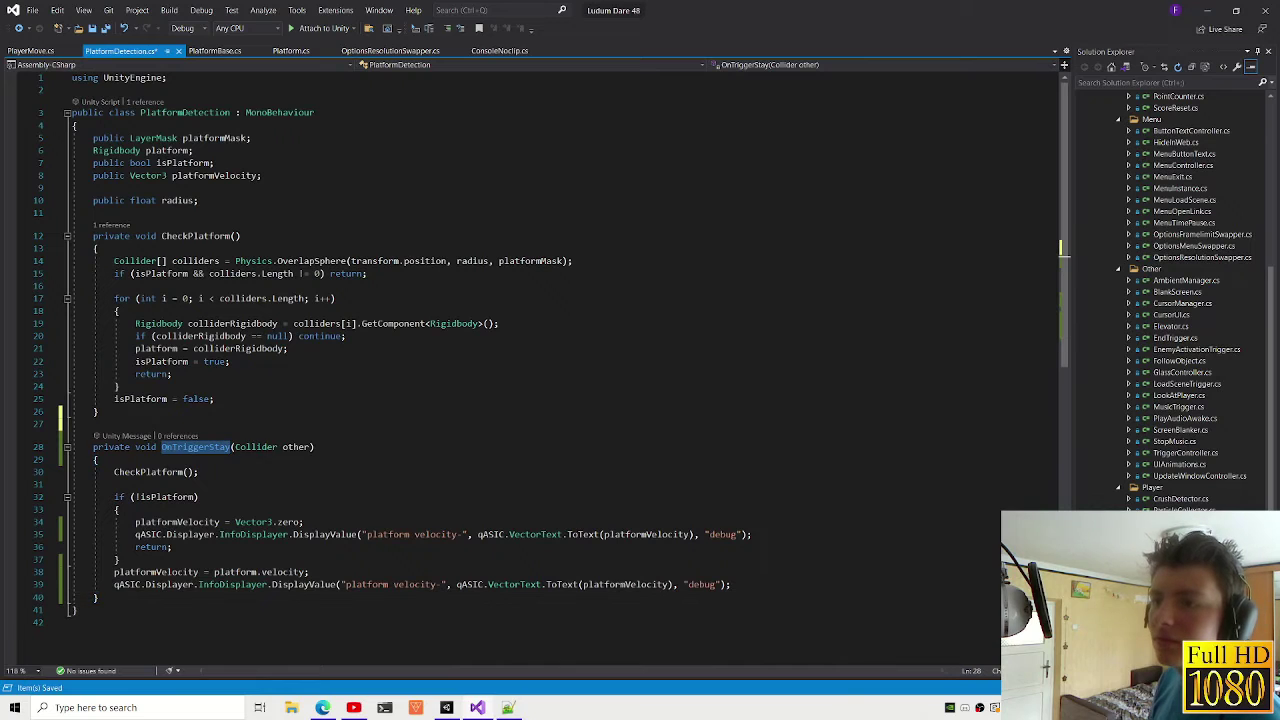
{"action": "key", "text": "Return"}
{"action": "key", "text": "Return"}
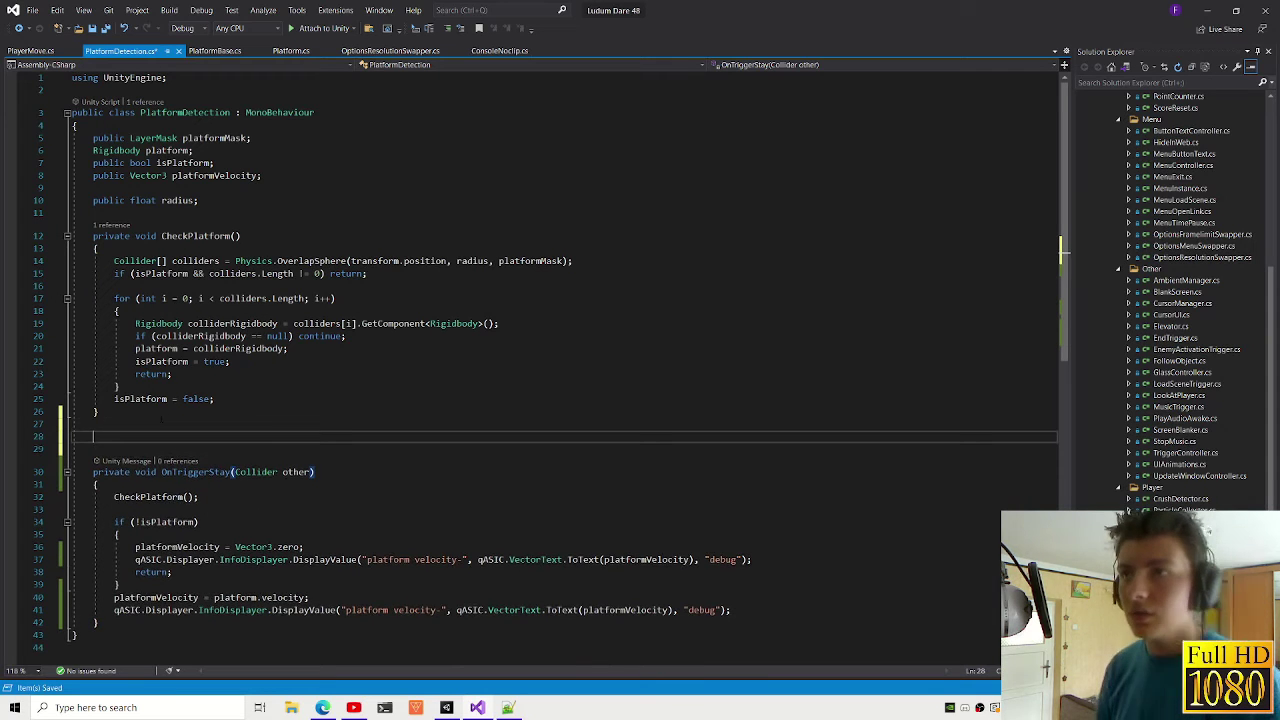
Step: Start a 'private ienu' coroutine declaration, then erase it again
{"action": "type", "text": "ien"}
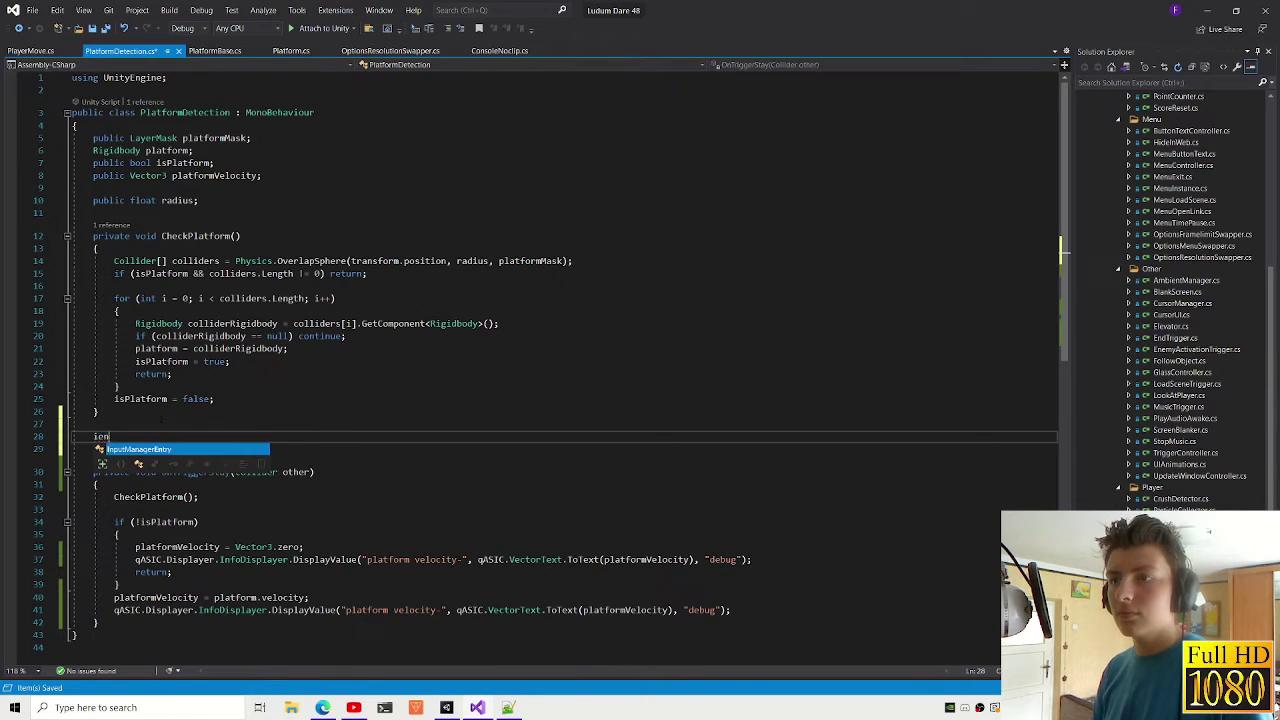
{"action": "key", "text": "BackSpace"}
{"action": "type", "text": "private ienu"}
{"action": "key", "text": "BackSpace"}
{"action": "key", "text": "BackSpace"}
{"action": "key", "text": "BackSpace"}
{"action": "key", "text": "BackSpace"}
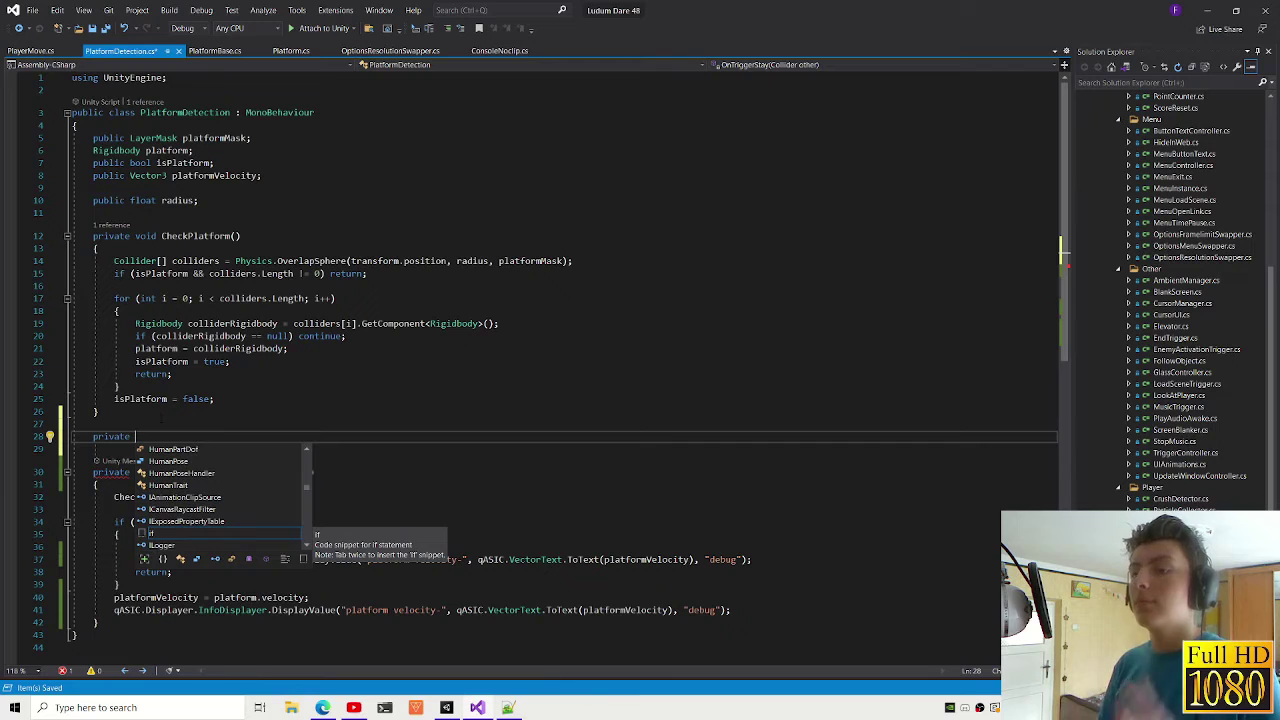
{"action": "key", "text": "BackSpace"}
{"action": "key", "text": "BackSpace"}
{"action": "key", "text": "BackSpace"}
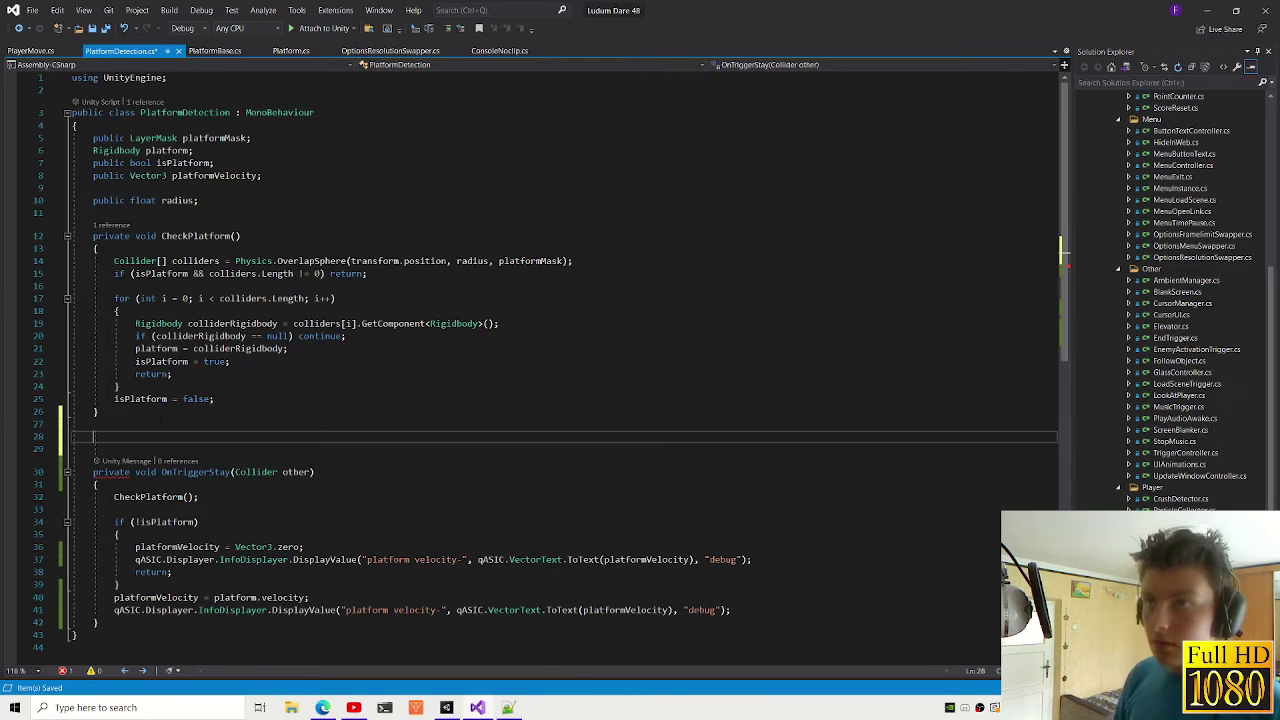
Step: Add a System.Collections using directive below the UnityEngine import
{"action": "left_click", "coordinate": [166, 77]}
{"action": "key", "text": "Return"}
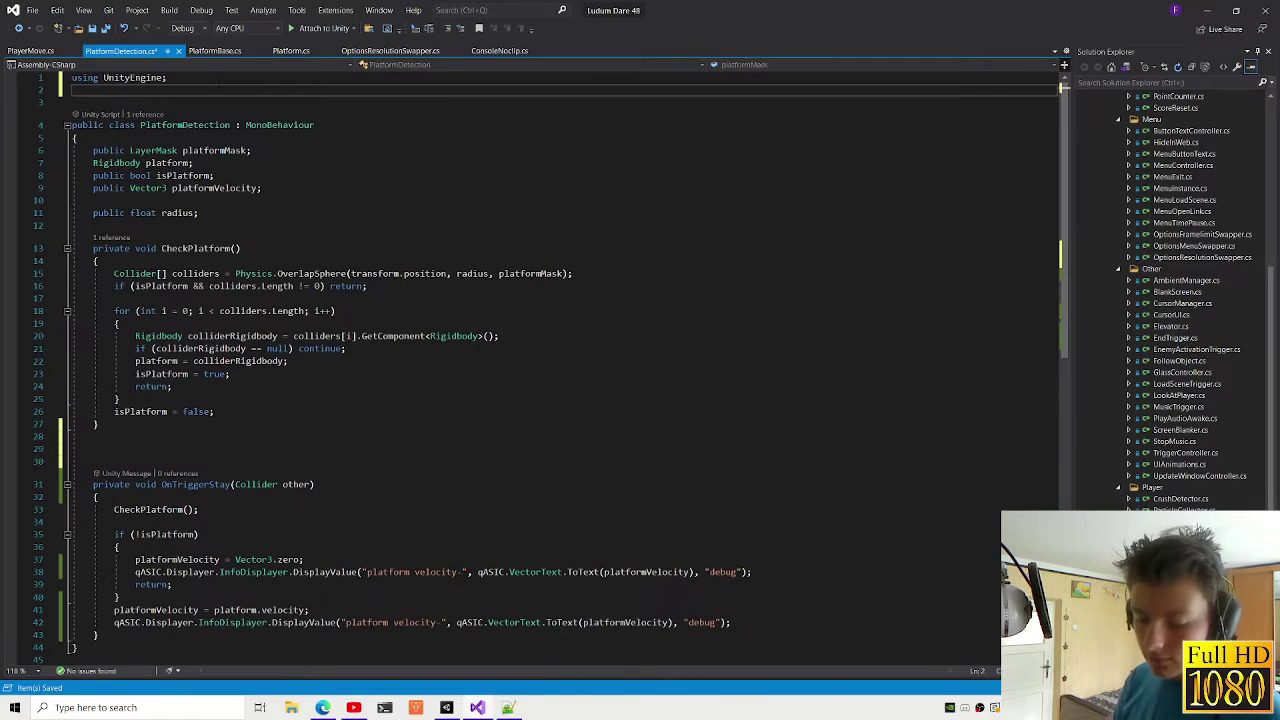
{"action": "type", "text": "usingSystem.Collections;"}
{"action": "key", "text": "BackSpace"}
{"action": "type", "text": ".Generic;"}
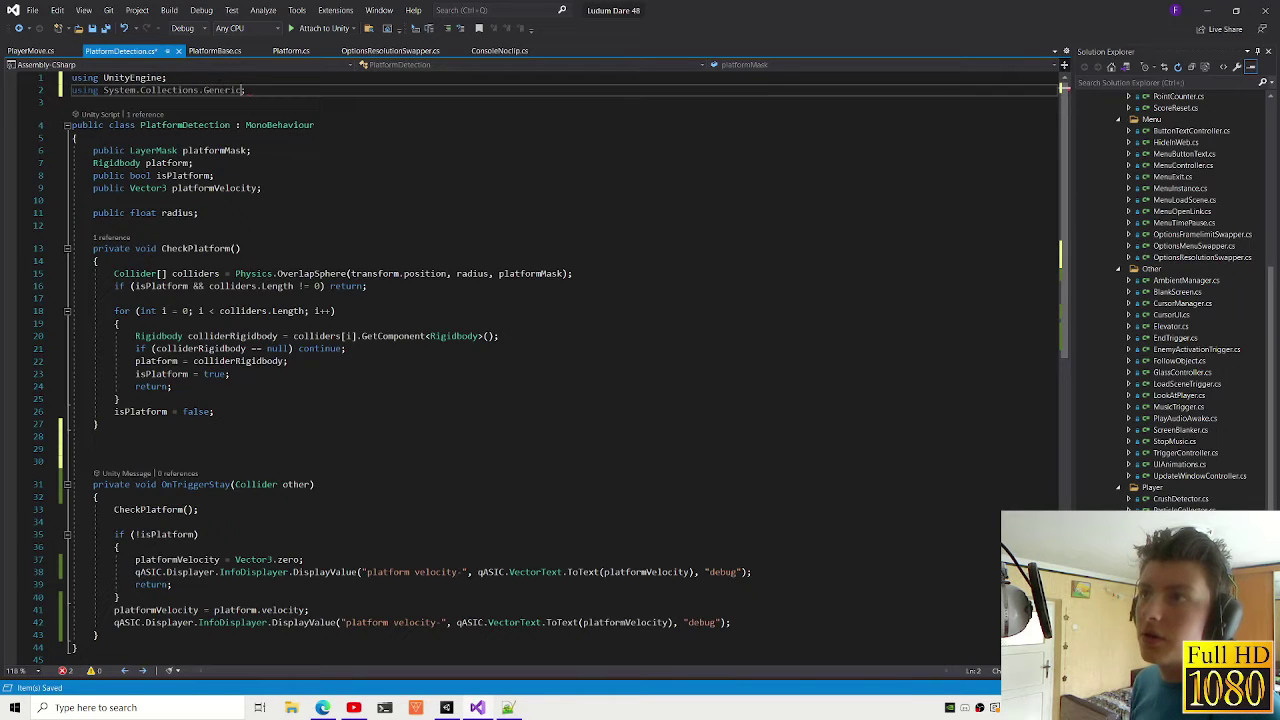
Step: Keep the import as System.Collections and start an IEnumerator declaration between CheckPlatform and OnTriggerStay
{"action": "key", "text": "ctrl+minus"}
{"action": "type", "text": "IEnume"}
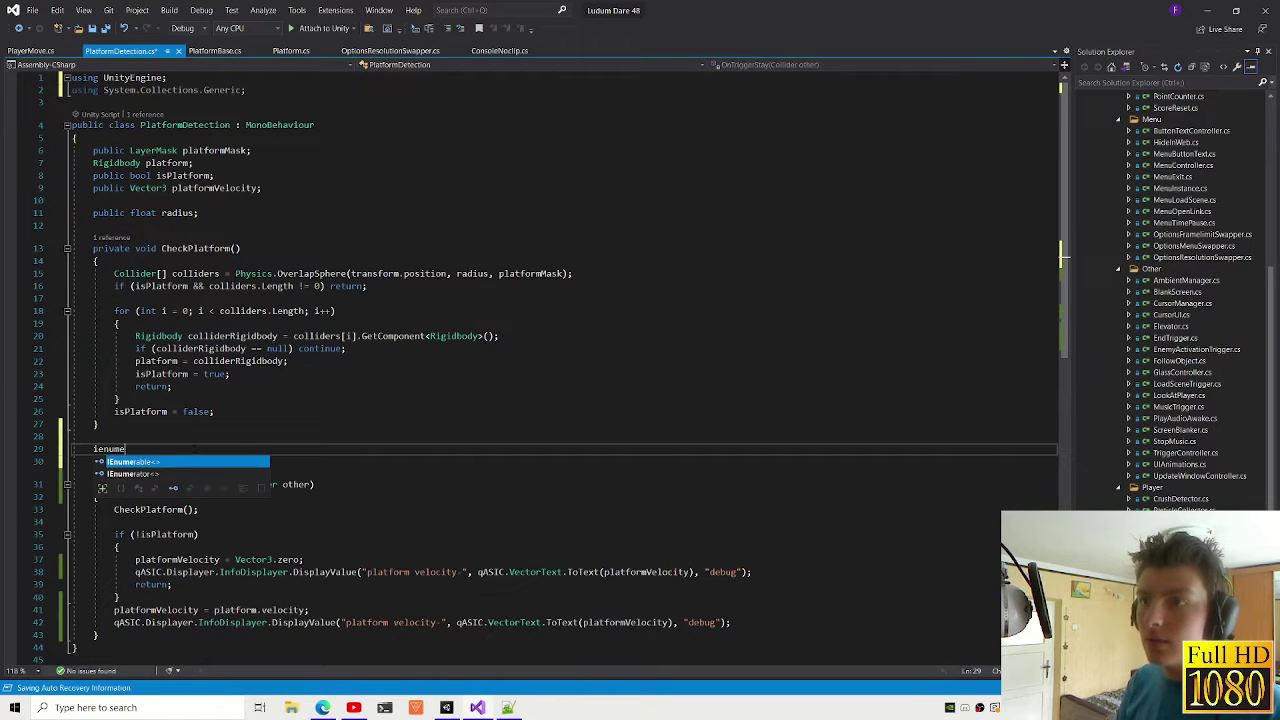
{"action": "key", "text": "BackSpace"}
{"action": "key", "text": "BackSpace"}
{"action": "key", "text": "BackSpace"}
{"action": "key", "text": "BackSpace"}
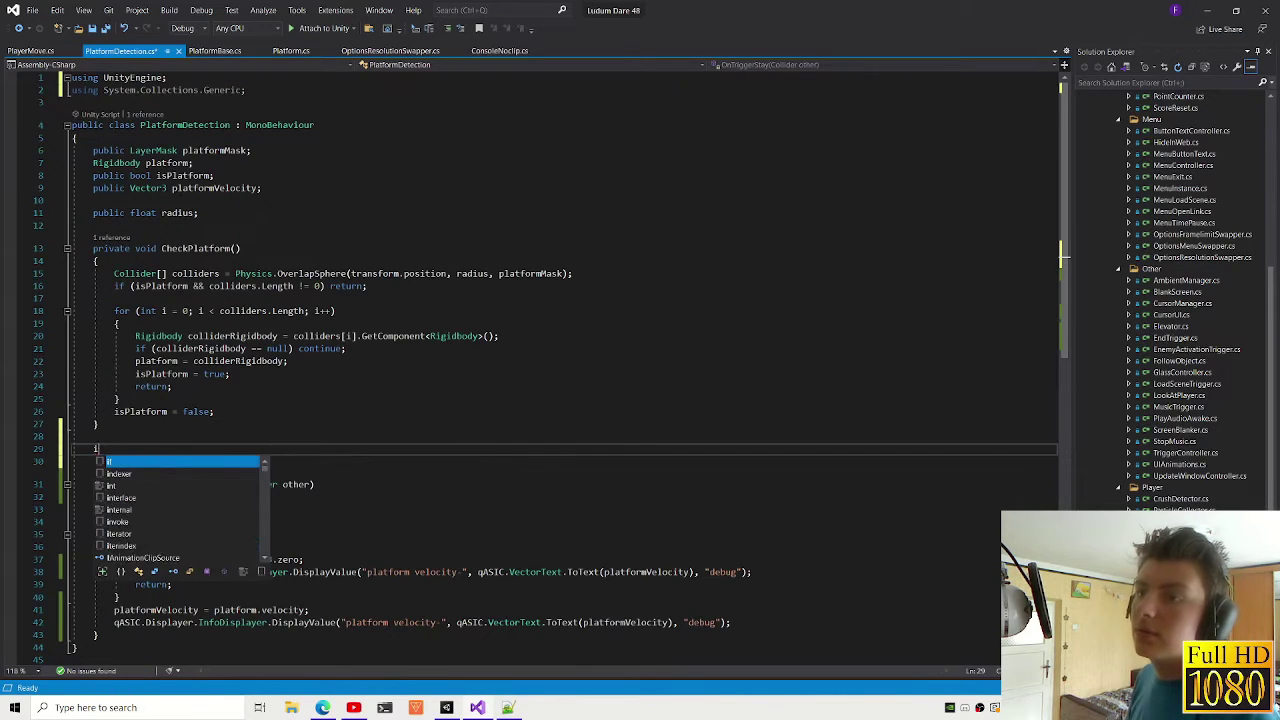
{"action": "key", "text": "BackSpace"}
{"action": "key", "text": "ctrl+minus"}
{"action": "key", "text": "ctrl+z"}
{"action": "key", "text": "ctrl+minus"}
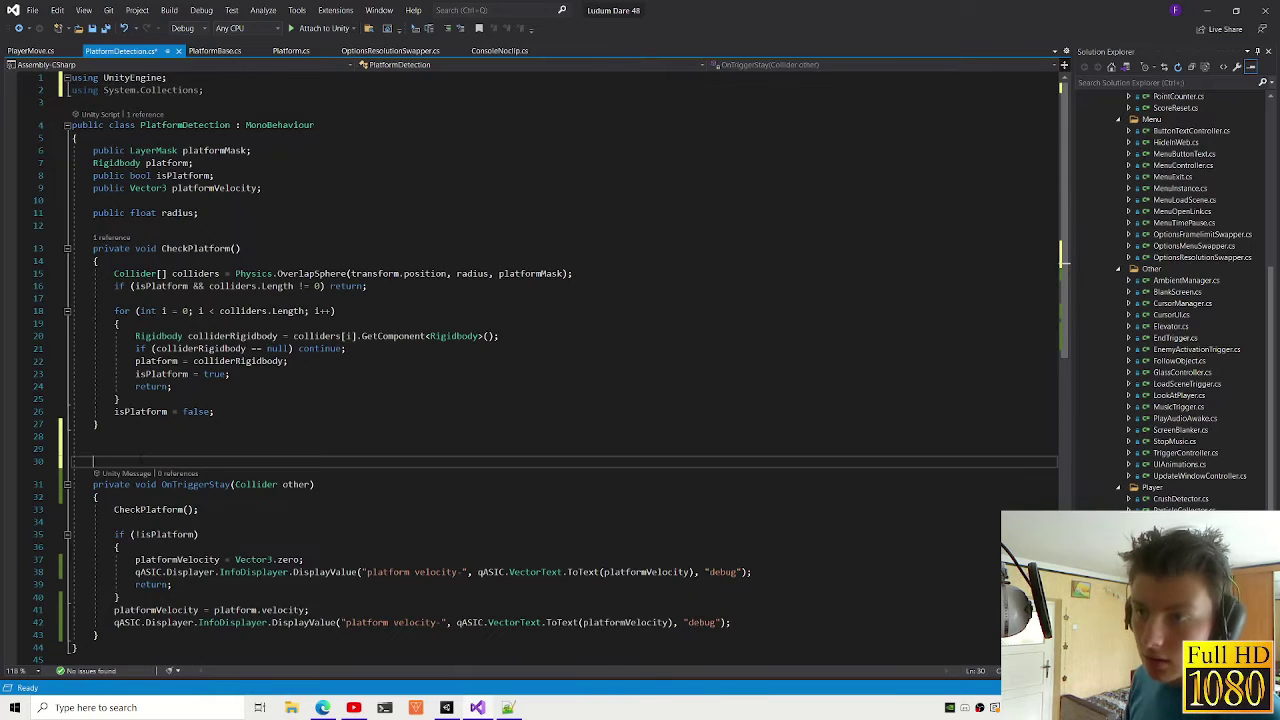
{"action": "type", "text": "IEnum"}
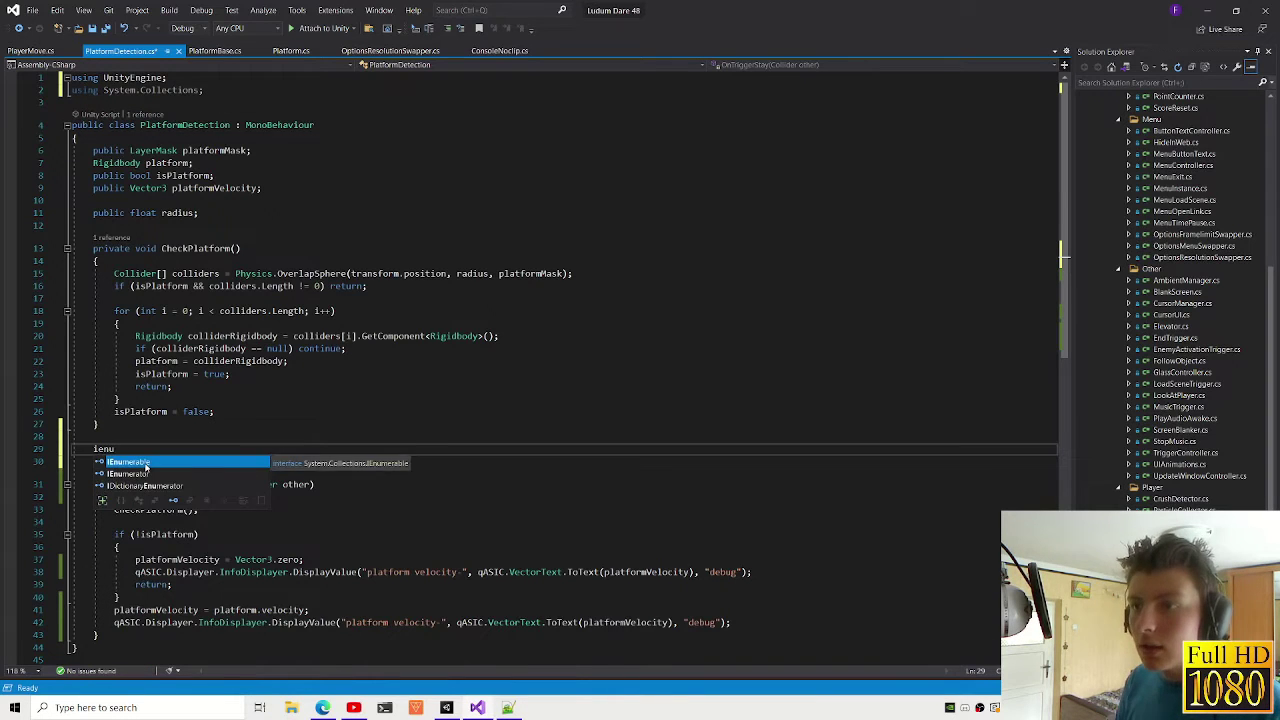
{"action": "key", "text": "Tab"}
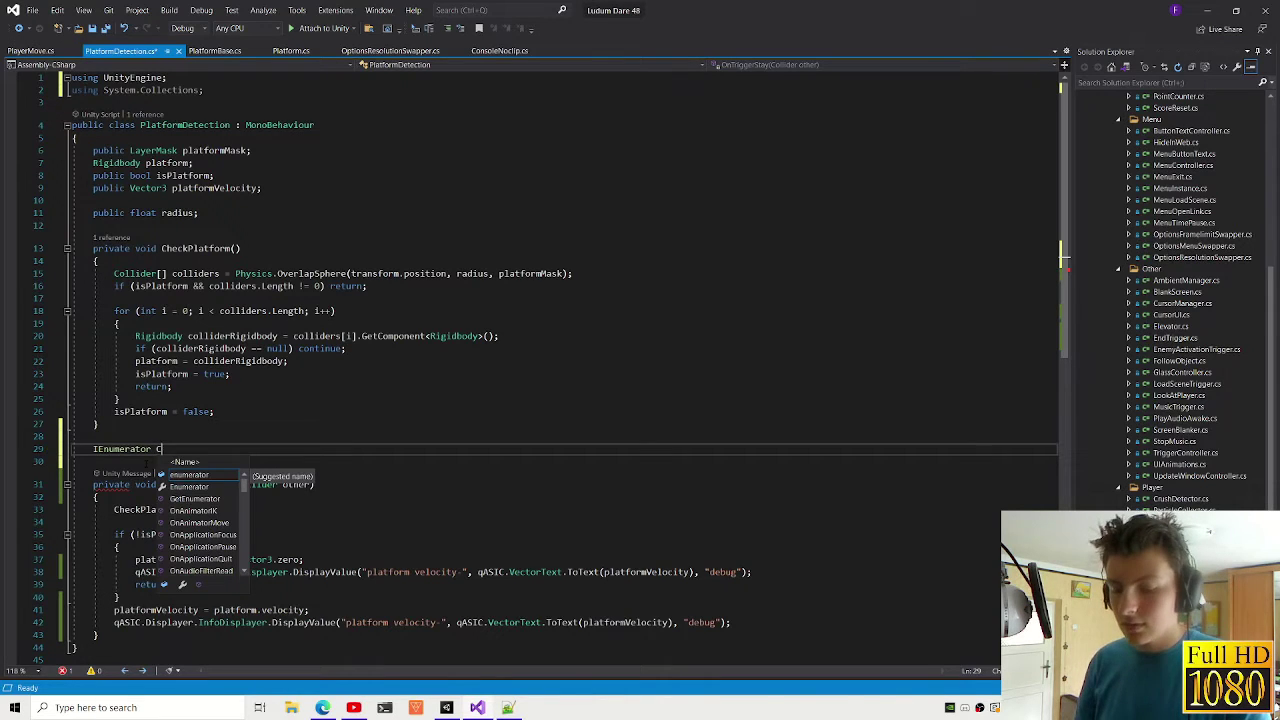
Step: Name the new coroutine OnPhysicsUpdate() and give it an empty body
{"action": "type", "text": "Ch"}
{"action": "key", "text": "BackSpace"}
{"action": "key", "text": "BackSpace"}
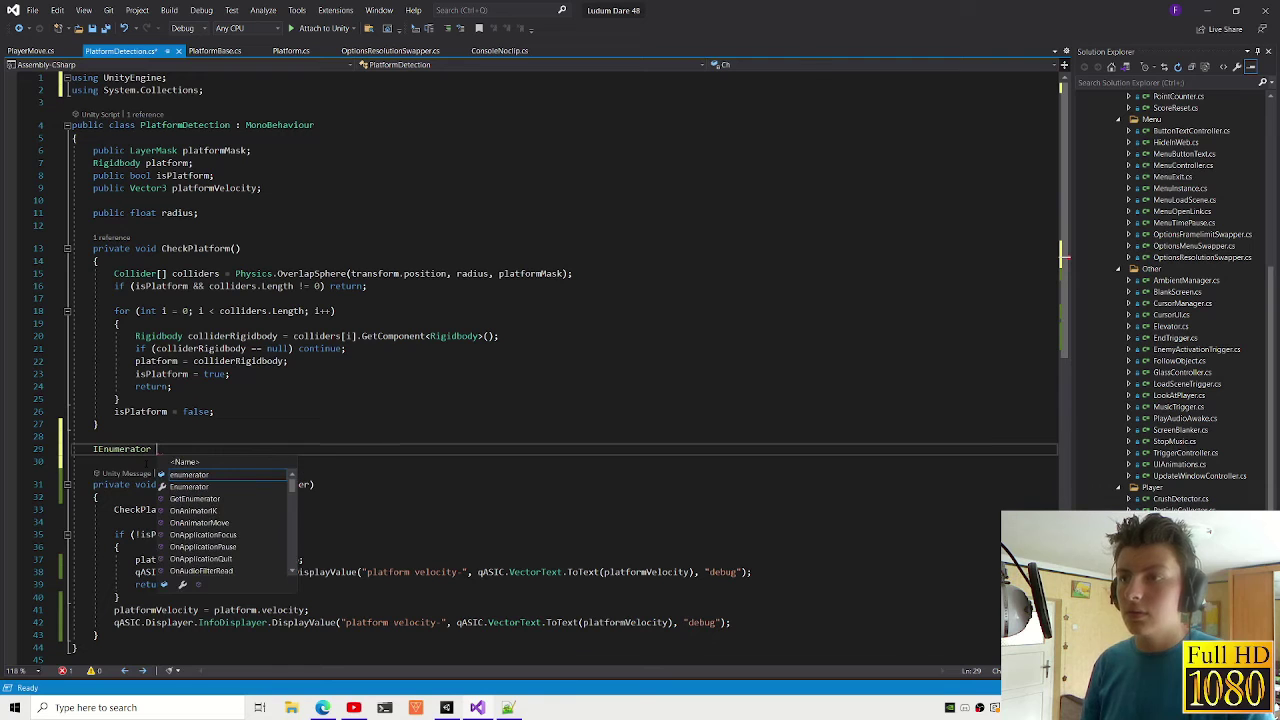
{"action": "type", "text": "After"}
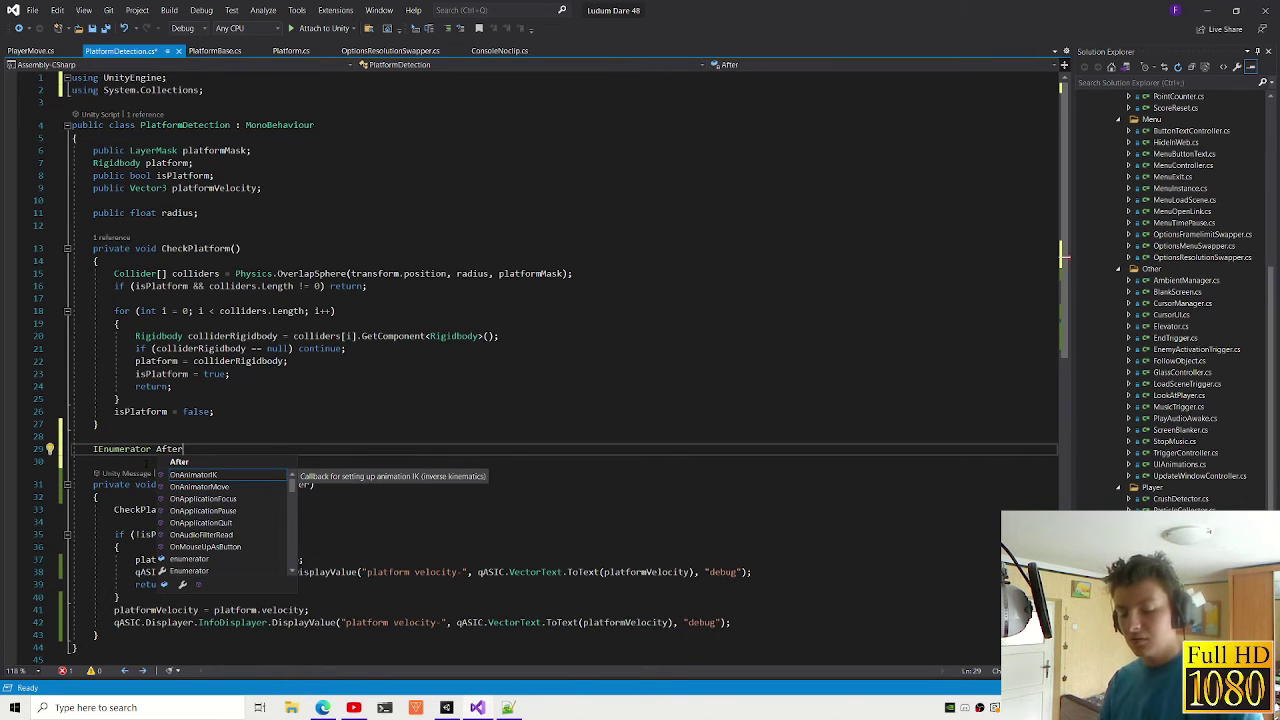
{"action": "key", "text": "BackSpace"}
{"action": "key", "text": "BackSpace"}
{"action": "key", "text": "BackSpace"}
{"action": "key", "text": "BackSpace"}
{"action": "key", "text": "BackSpace"}
{"action": "type", "text": "On"}
{"action": "key", "text": "BackSpace"}
{"action": "key", "text": "BackSpace"}
{"action": "type", "text": "OnPhysics"}
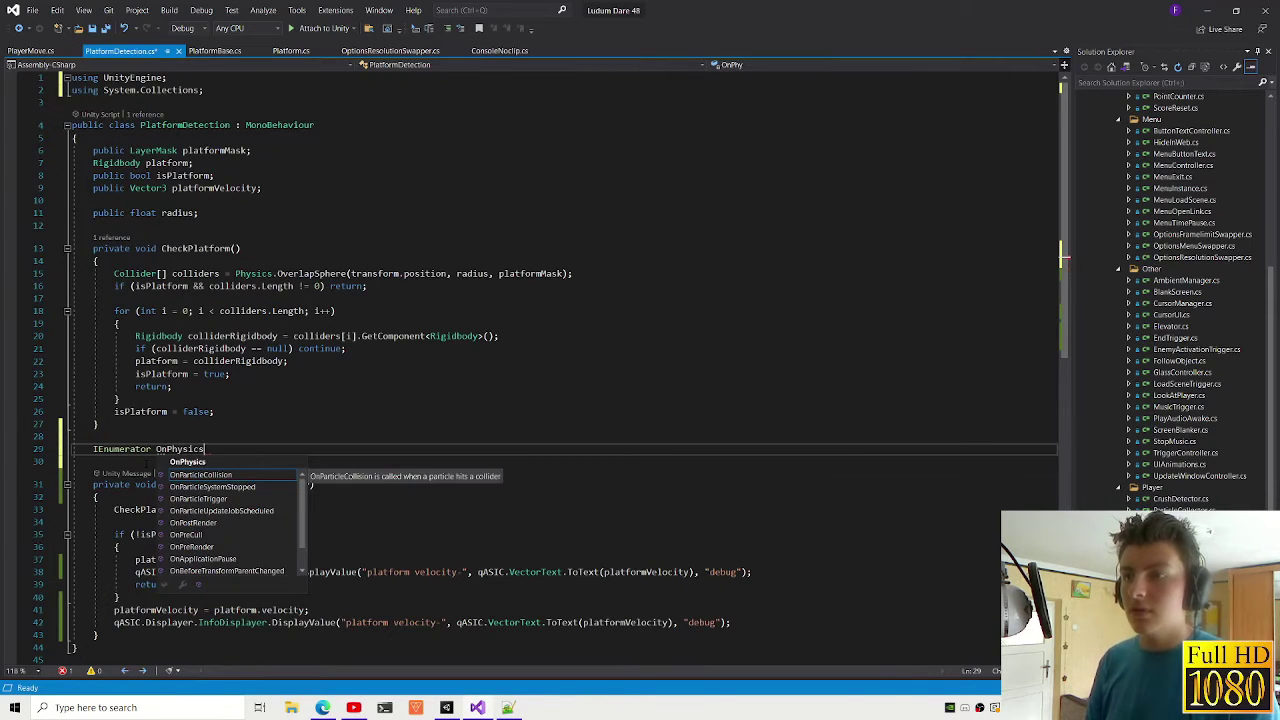
{"action": "type", "text": "Update()"}
{"action": "key", "text": "Return"}
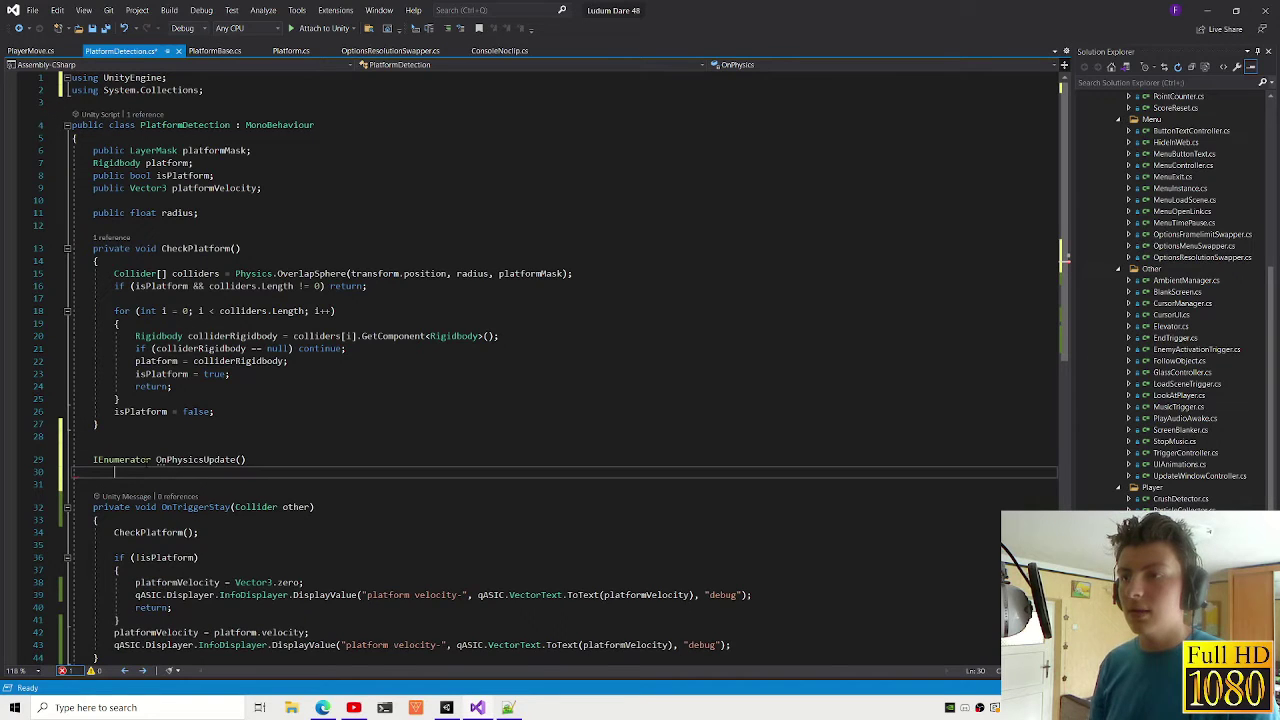
{"action": "type", "text": "{"}
{"action": "key", "text": "Return"}
Step: Select the OnTriggerStay signature below so it can be replaced
{"action": "scroll", "coordinate": [560, 370], "scroll_direction": "down", "scroll_amount": 3}
{"action": "left_click_drag", "start_coordinate": [314, 419], "coordinate": [158, 419]}
{"action": "left_click_drag", "start_coordinate": [314, 419], "coordinate": [161, 419]}
Step: Replace the OnTriggerStay signature with OnPhysicsUpdate()
{"action": "key", "text": "ctrl+x"}
{"action": "left_click", "coordinate": [190, 346]}
{"action": "left_click_drag", "start_coordinate": [156, 346], "coordinate": [245, 346]}
{"action": "key", "text": "ctrl+c"}
{"action": "left_click", "coordinate": [158, 419]}
{"action": "key", "text": "ctrl+v"}
{"action": "type", "text": ";"}
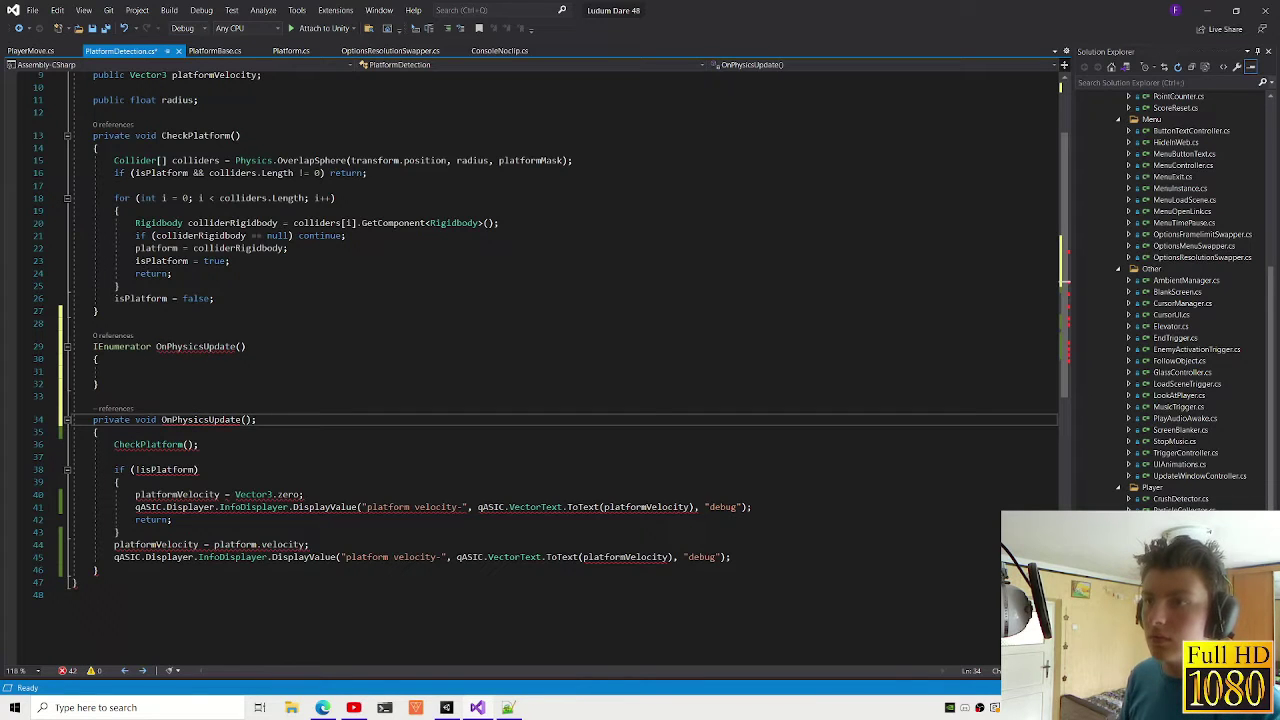
Step: Rename the coroutine to TriggerUpdate and remove the stray semicolon after OnPhysicsUpdate()
{"action": "key", "text": "F12"}
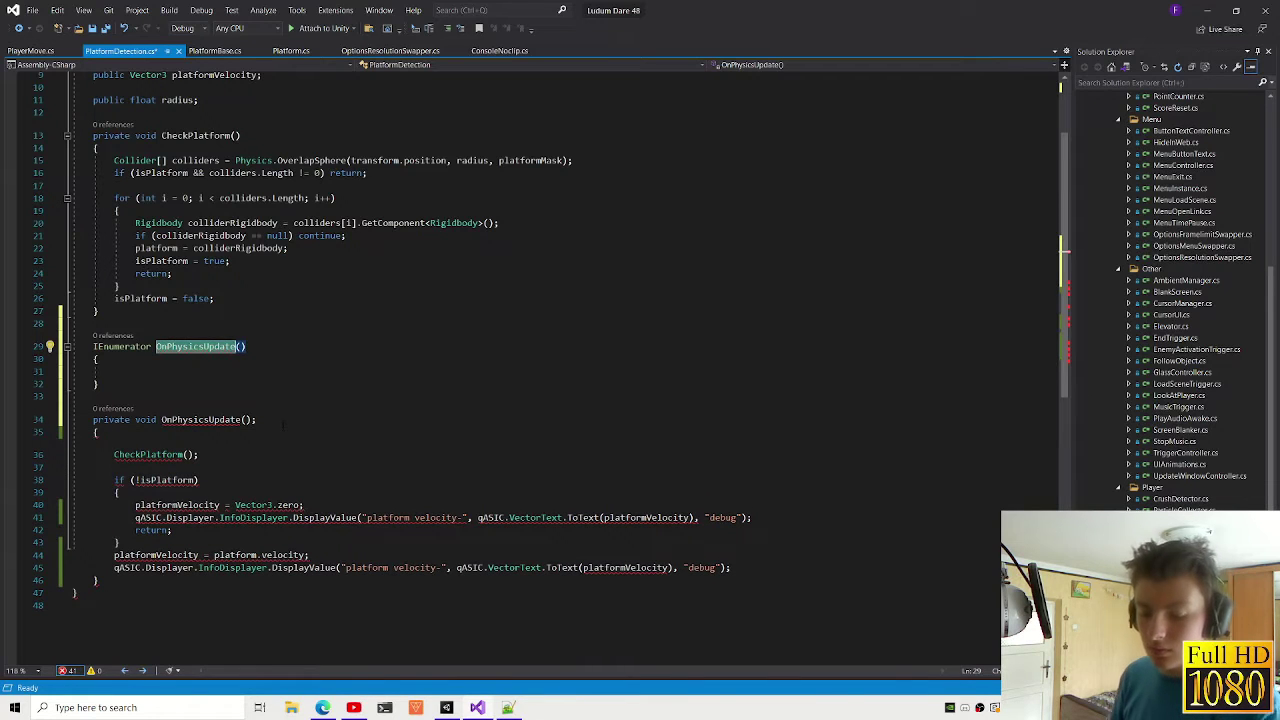
{"action": "type", "text": "TriggerUpdate"}
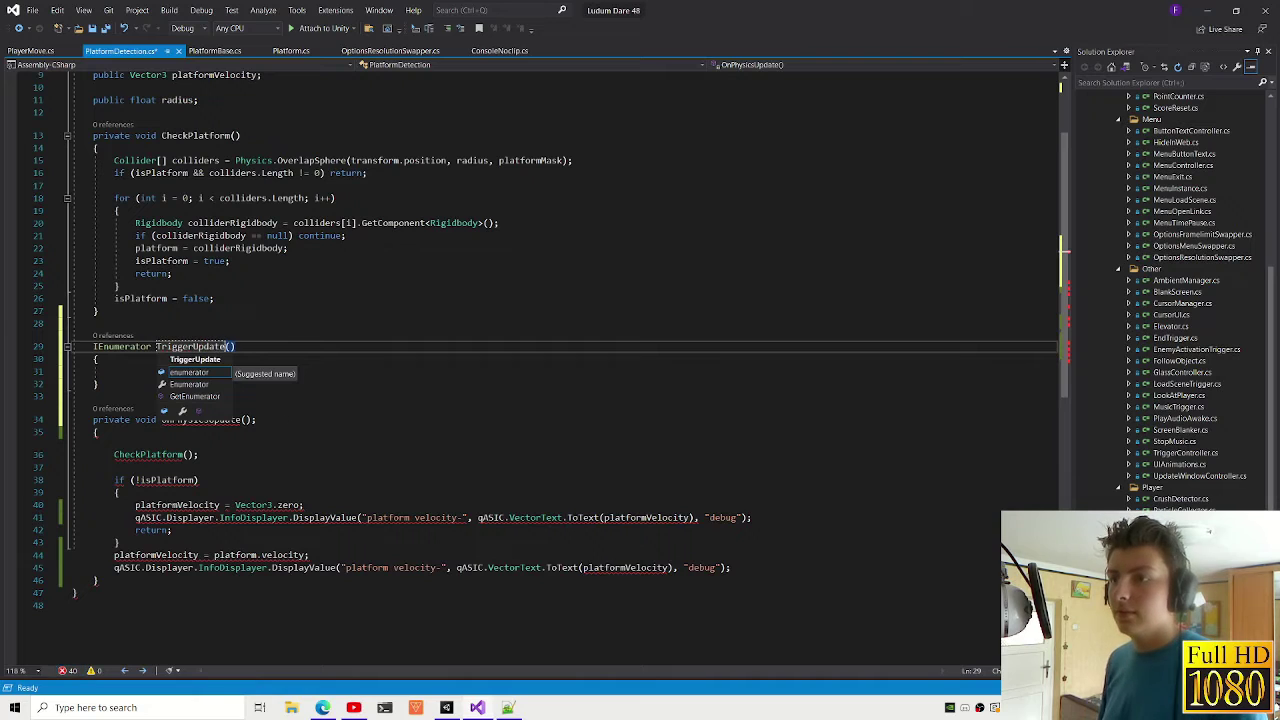
{"action": "left_click", "coordinate": [284, 424]}
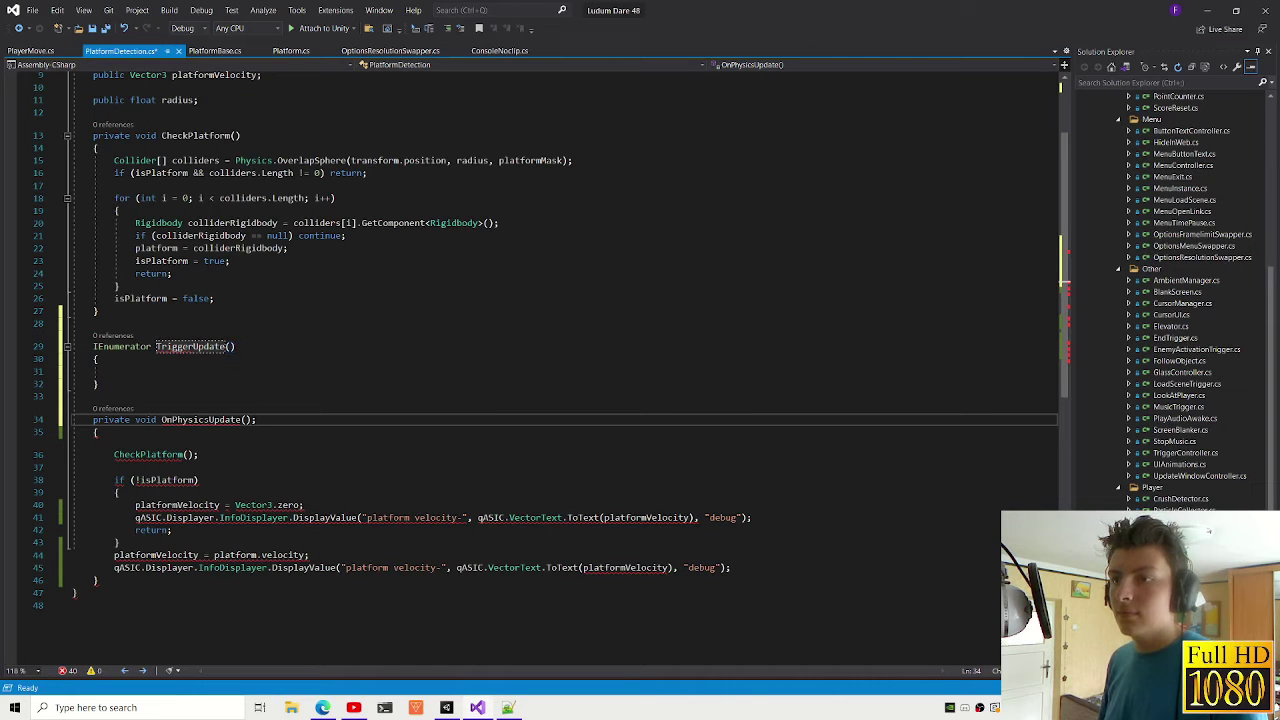
{"action": "mouse_move", "coordinate": [225, 421]}
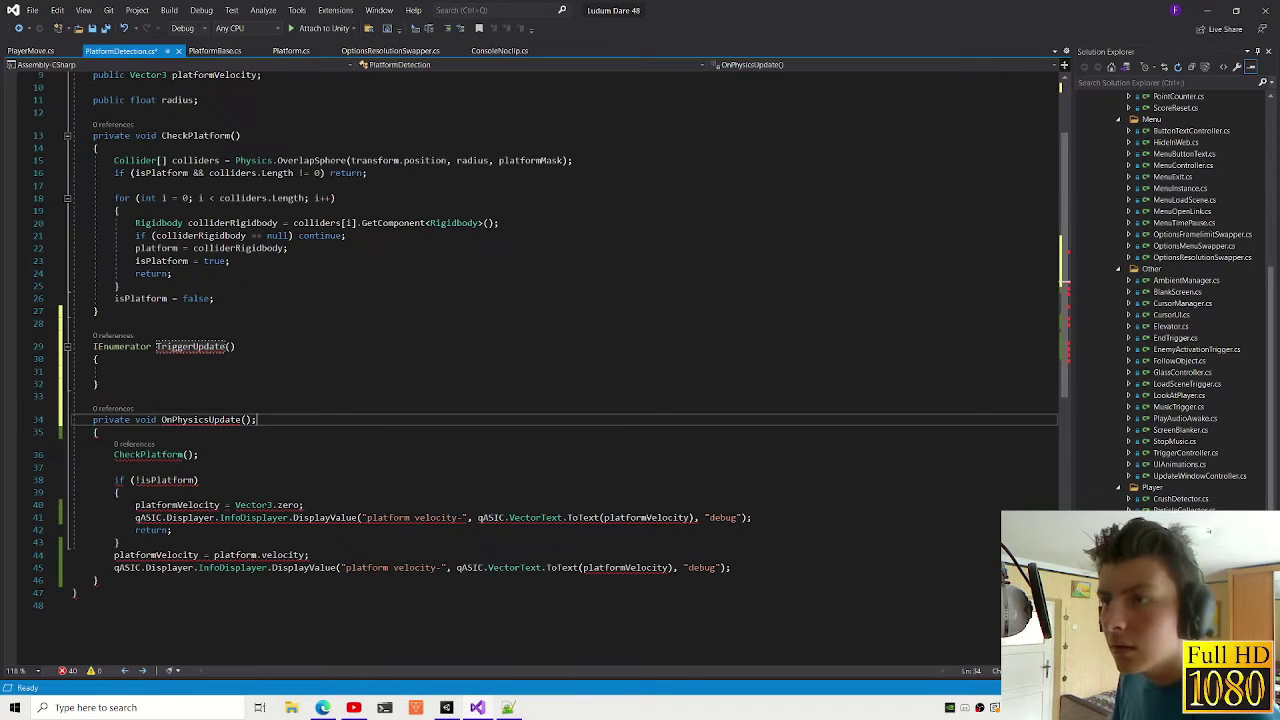
{"action": "key", "text": "BackSpace"}
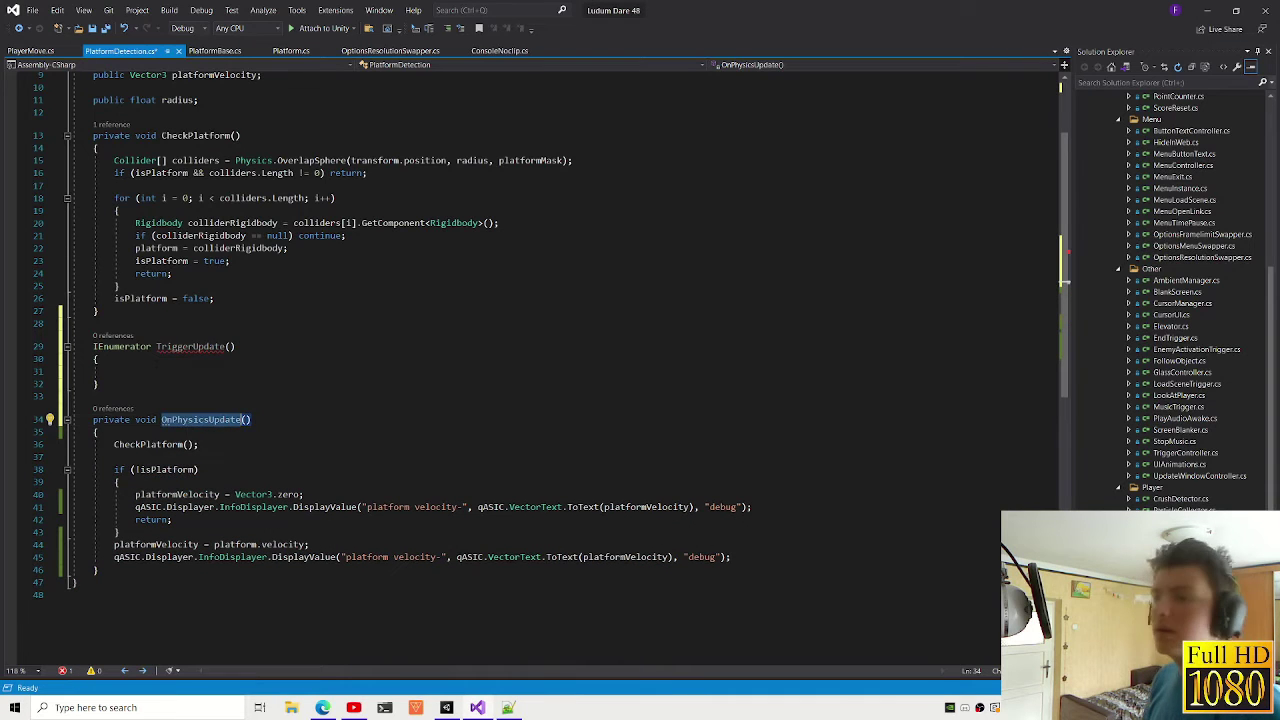
Step: Put a while(true) loop inside the TriggerUpdate body
{"action": "left_click", "coordinate": [185, 372]}
{"action": "type", "text": "or"}
{"action": "key", "text": "Tab"}
{"action": "key", "text": "Tab"}
{"action": "left_click_drag", "start_coordinate": [125, 409], "coordinate": [114, 371]}
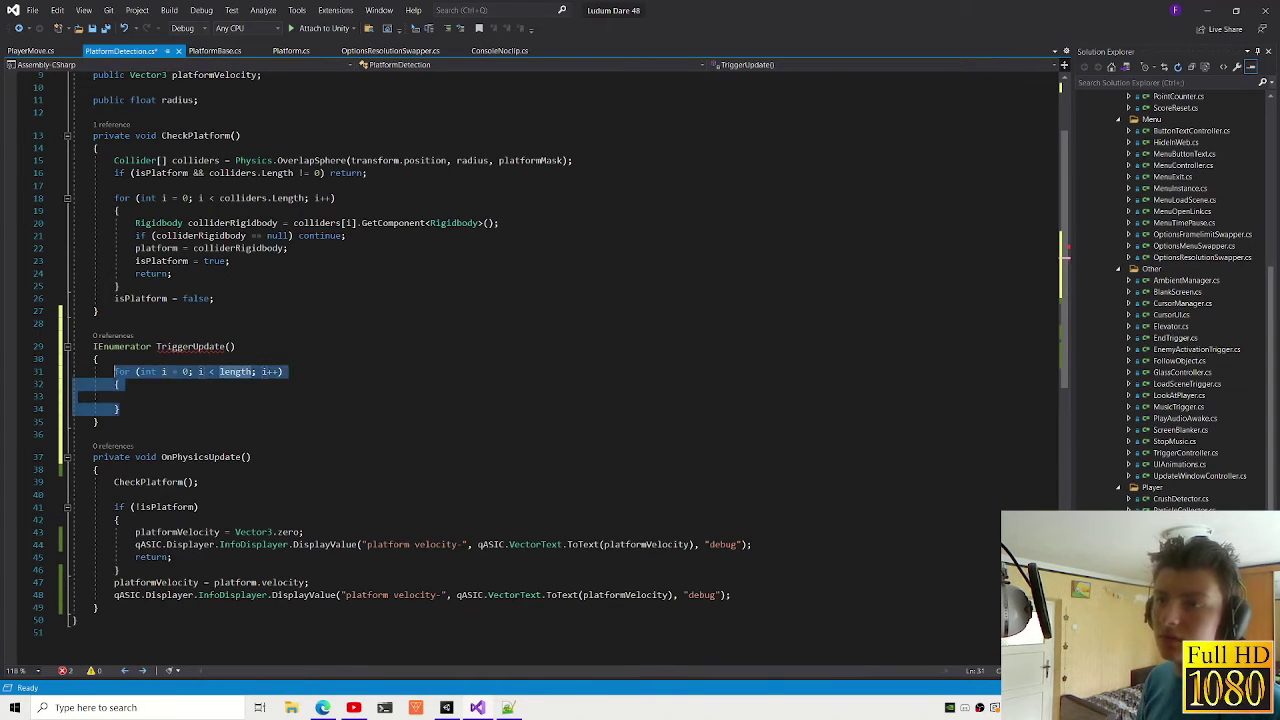
{"action": "type", "text": "while(try"}
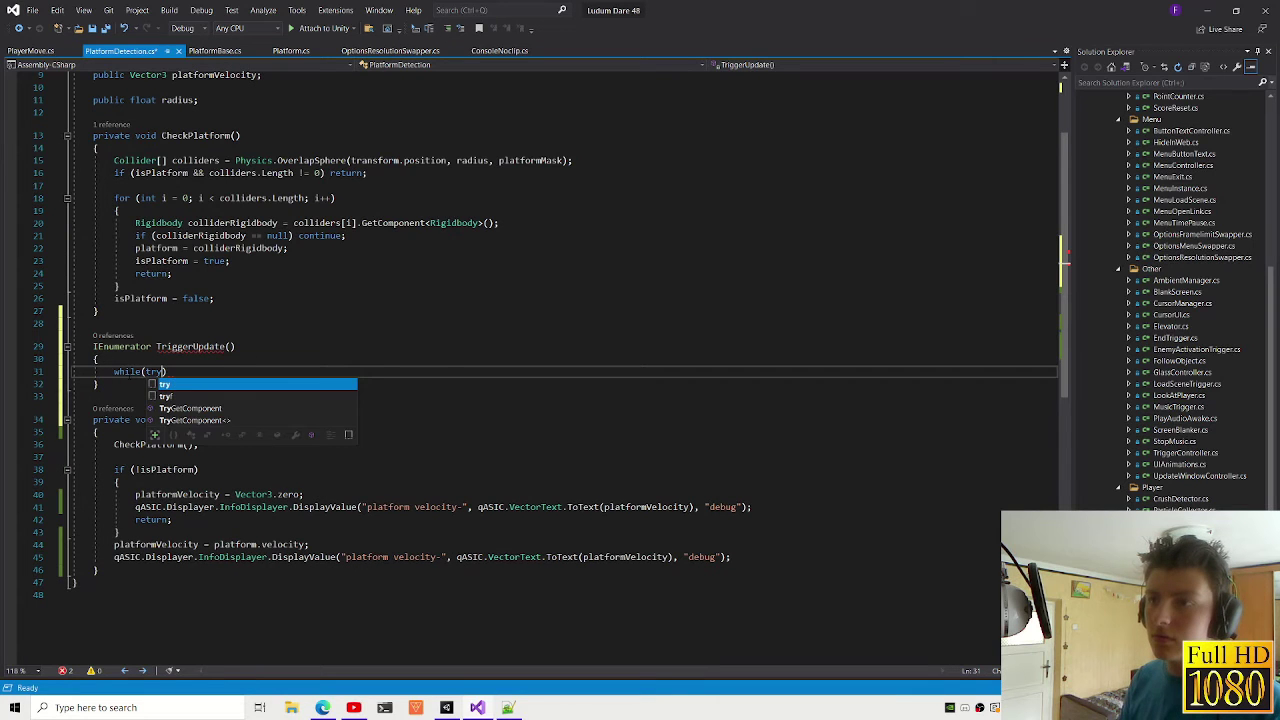
{"action": "key", "text": "BackSpace"}
{"action": "type", "text": "ue"}
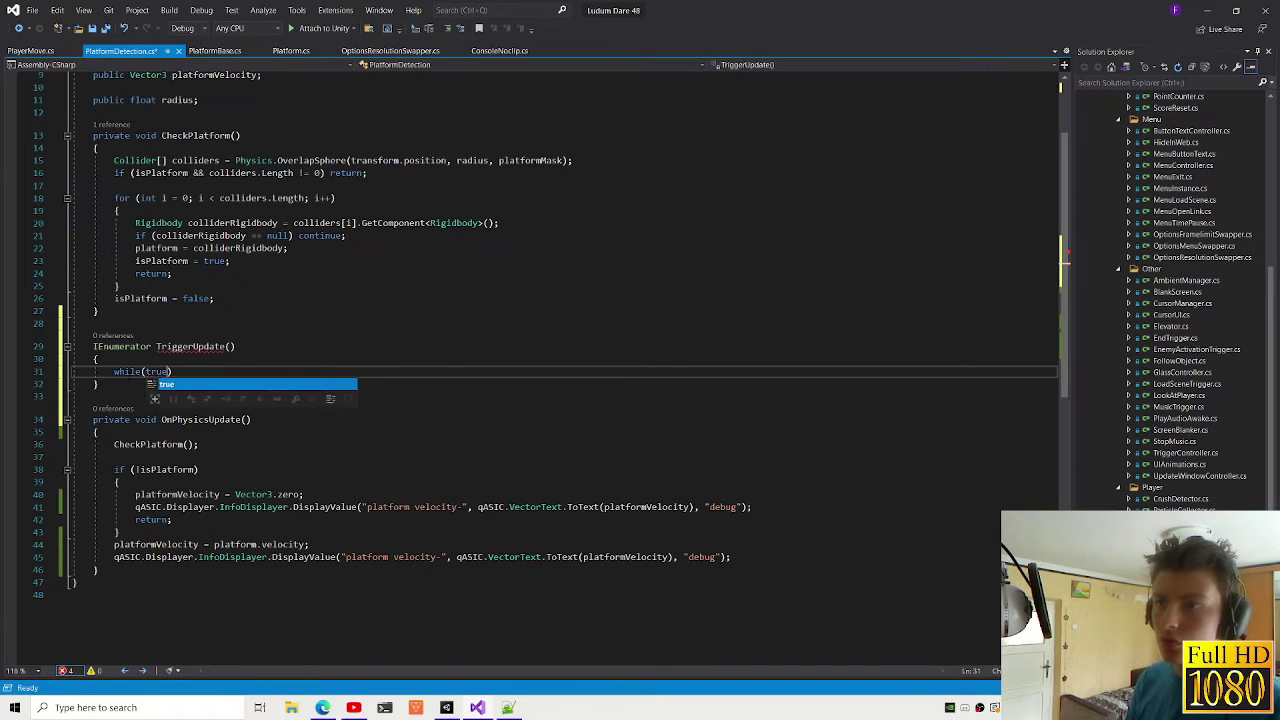
{"action": "key", "text": "Return"}
{"action": "key", "text": "Return"}
Step: Have the loop yield return WaitForFixedUpdate() and then call OnPhysicsUpdate()
{"action": "type", "text": "OnPhysicsUpdate"}
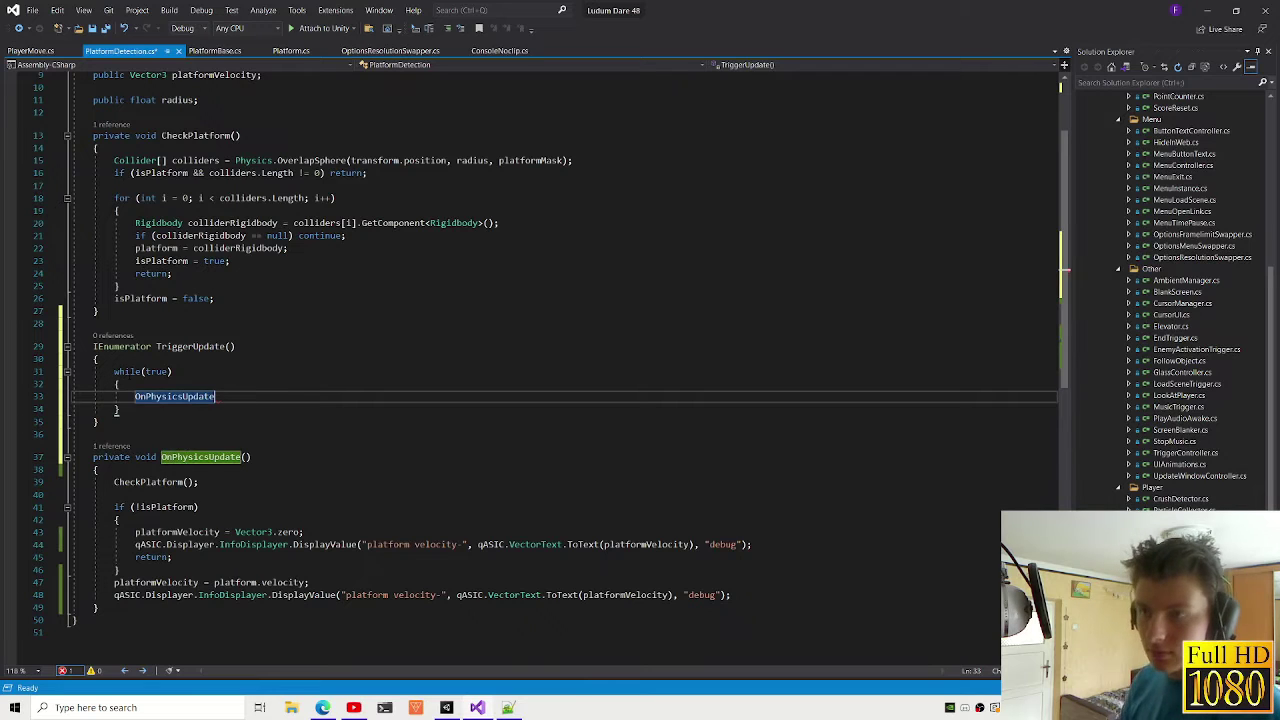
{"action": "type", "text": "();"}
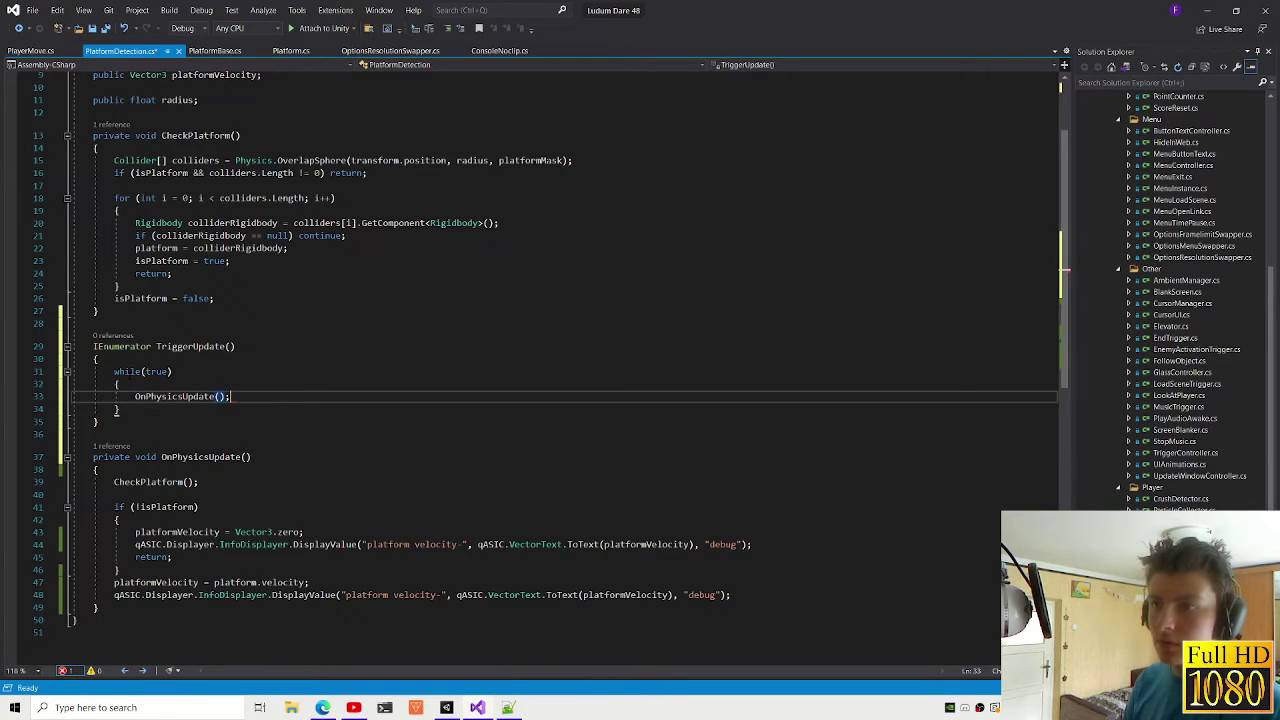
{"action": "key", "text": "Return"}
{"action": "type", "text": "return"}
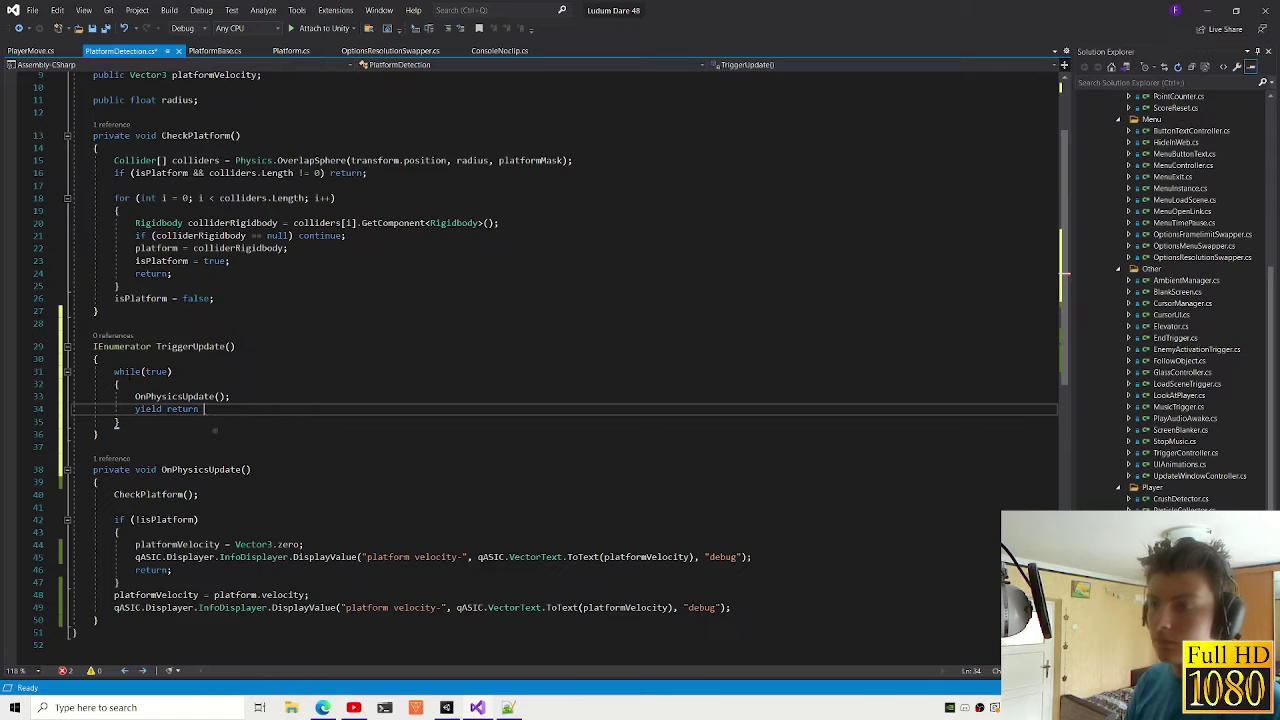
{"action": "key", "text": "alt+Up"}
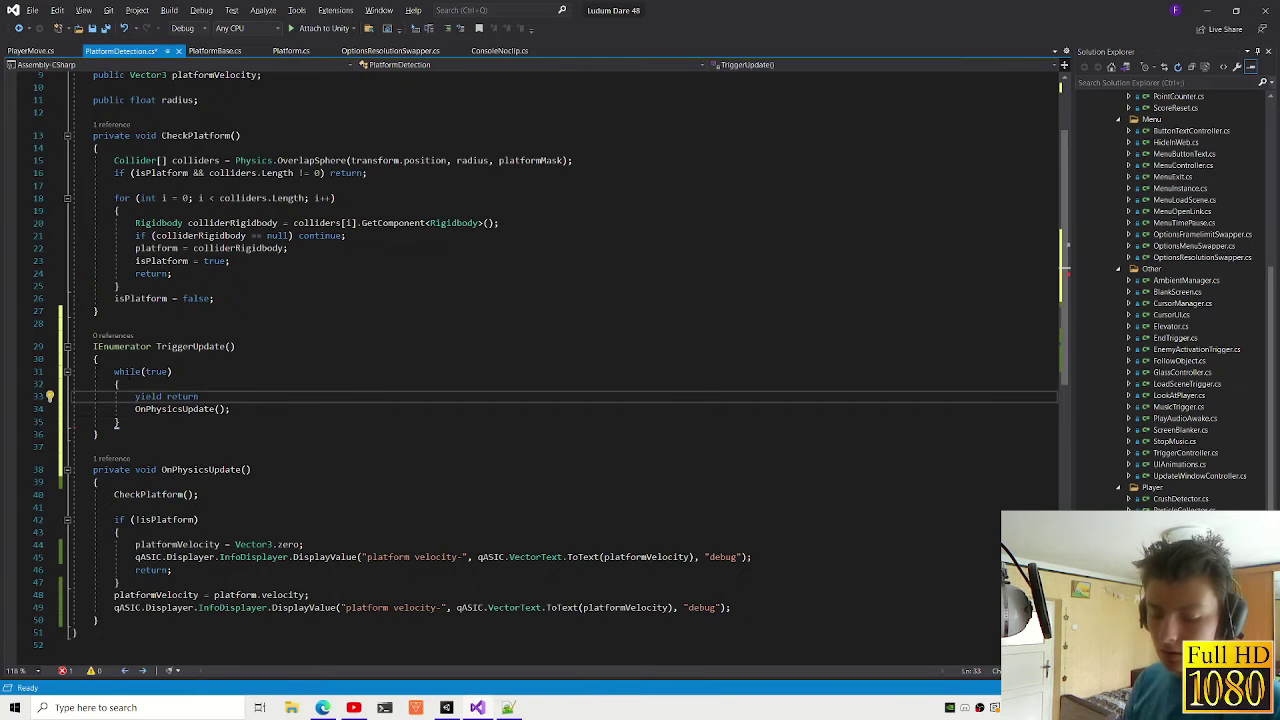
{"action": "type", "text": " wait"}
{"action": "key", "text": "Down"}
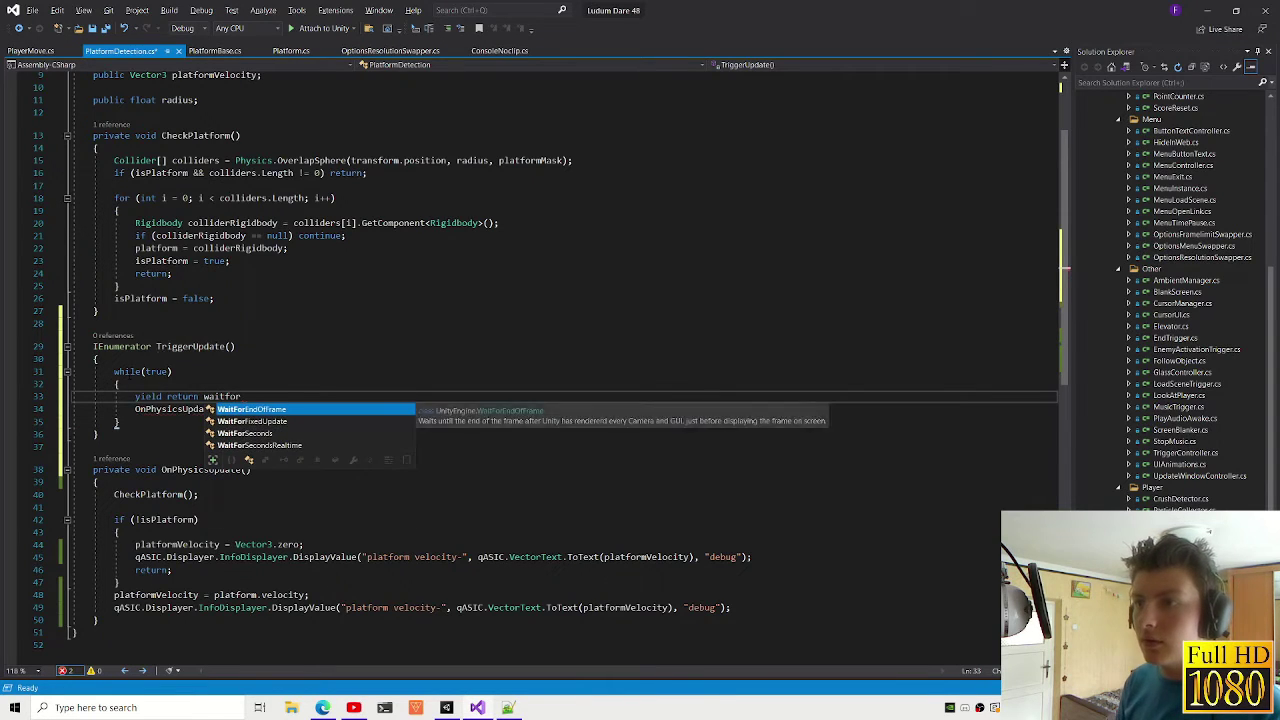
{"action": "type", "text": "();"}
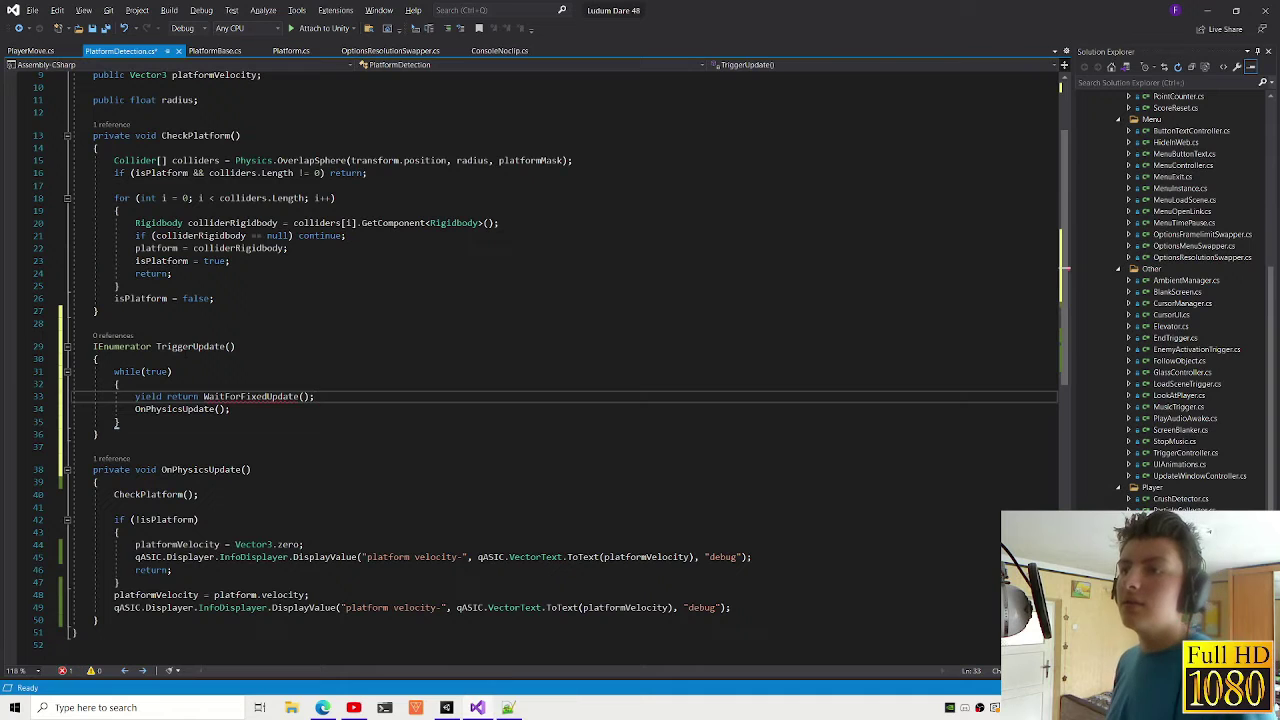
Step: Add an Awake method after the radius field that calls StartCoroutine(TriggerUpdate())
{"action": "double_click", "coordinate": [190, 346]}
{"action": "scroll", "coordinate": [500, 300], "scroll_direction": "up", "scroll_amount": 3}
{"action": "left_click", "coordinate": [200, 212]}
{"action": "key", "text": "Return"}
{"action": "key", "text": "Return"}
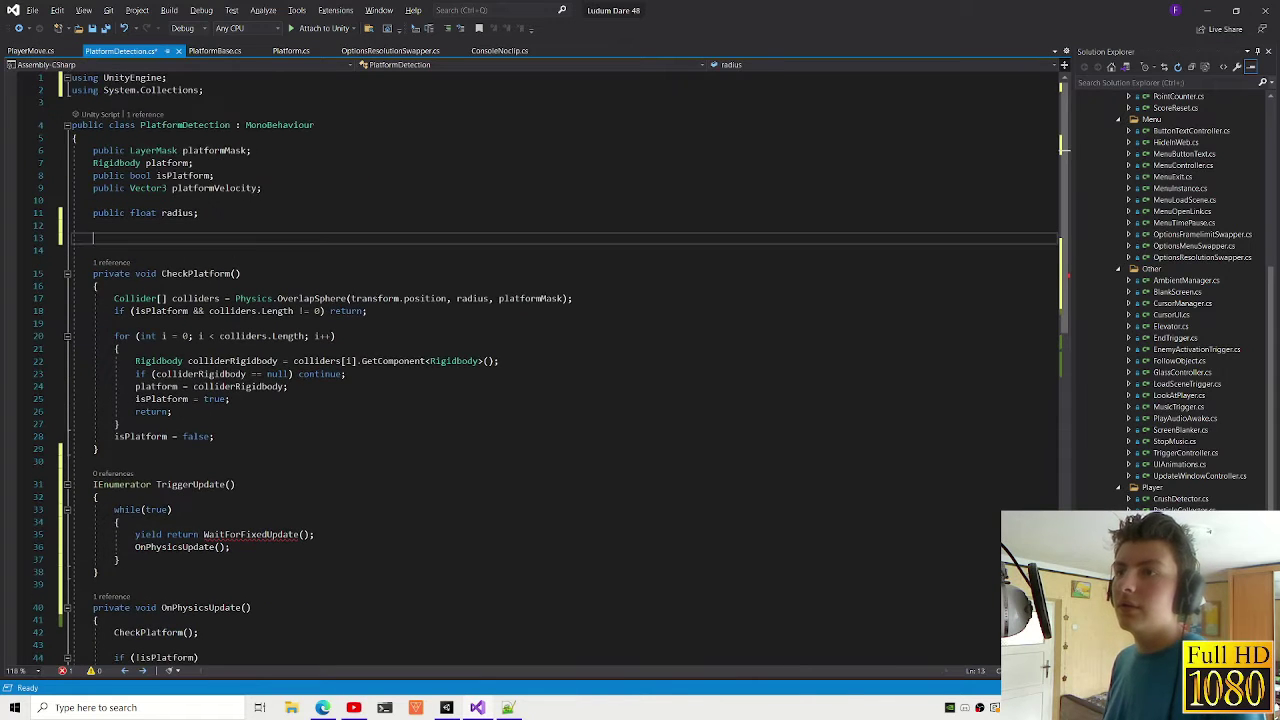
{"action": "type", "text": "awa"}
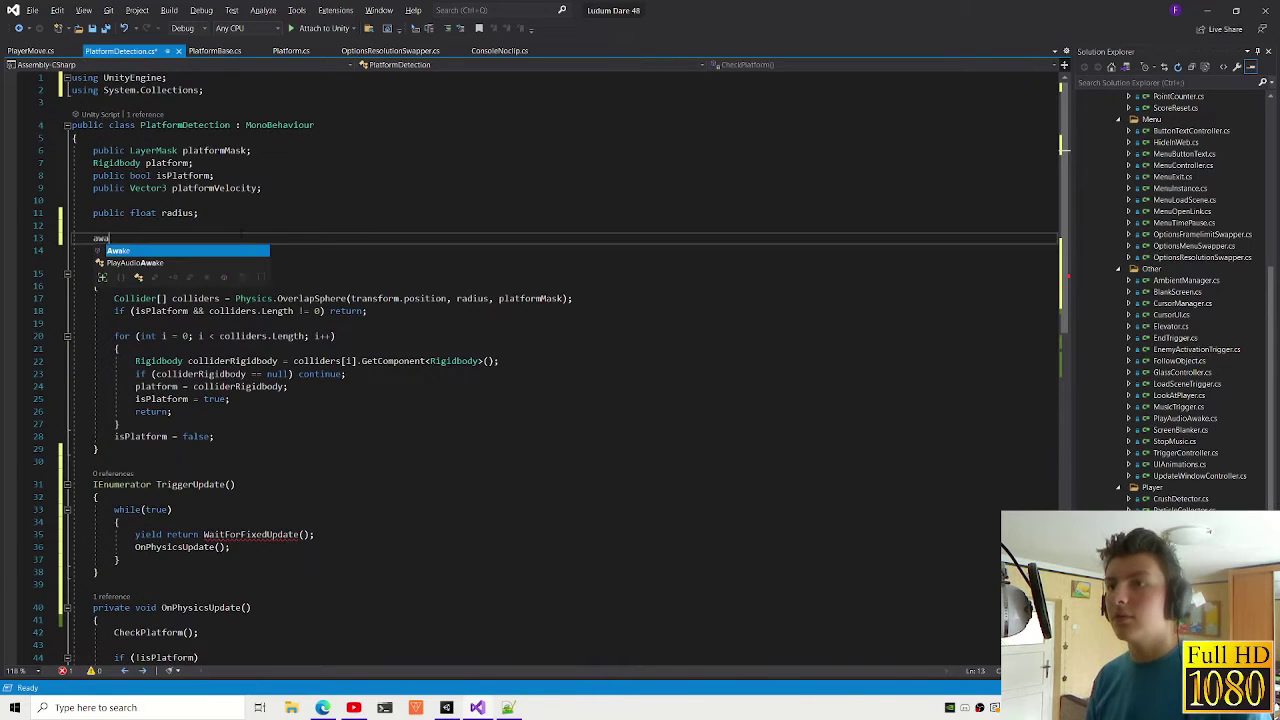
{"action": "key", "text": "Tab"}
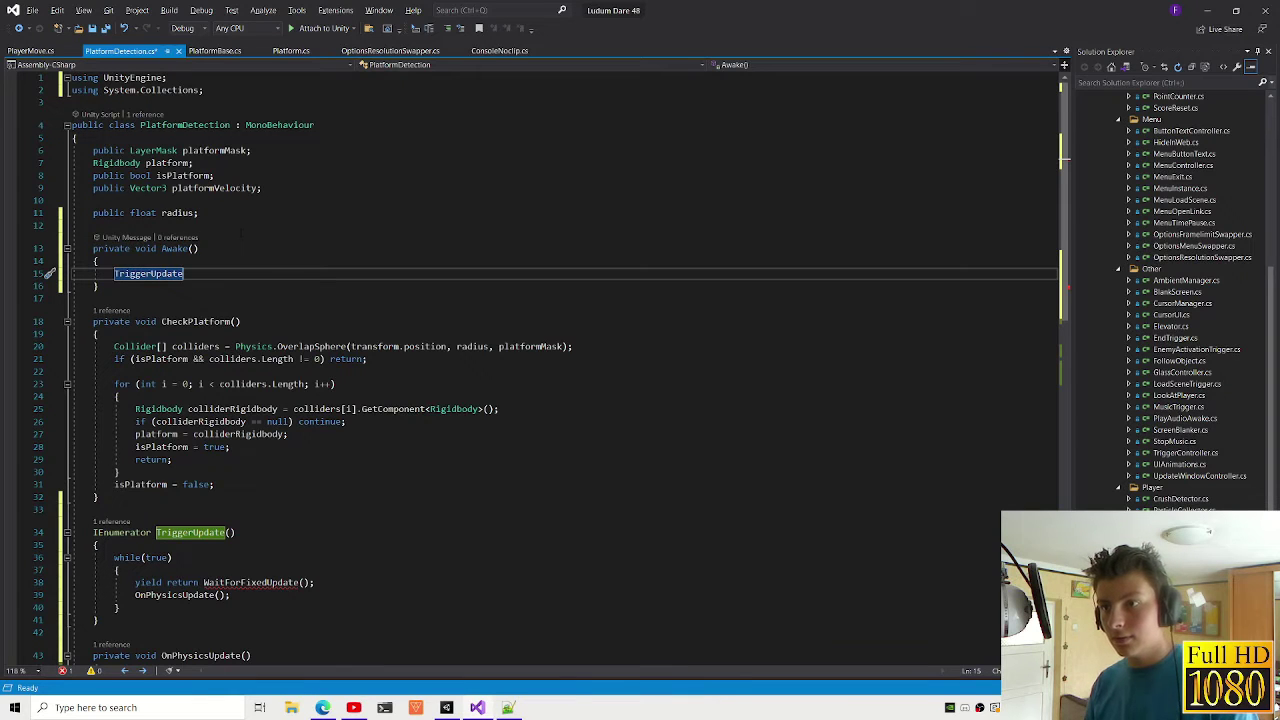
{"action": "key", "text": "ctrl+x"}
{"action": "type", "text": "startC"}
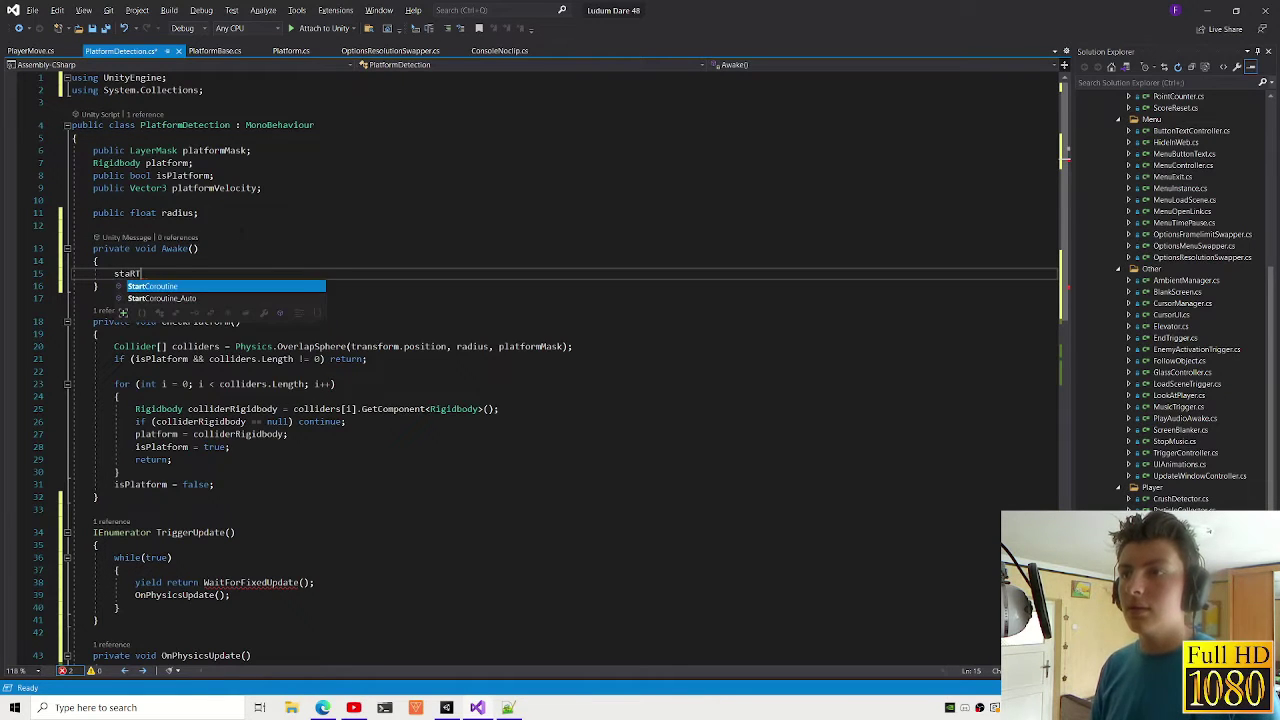
{"action": "key", "text": "Tab"}
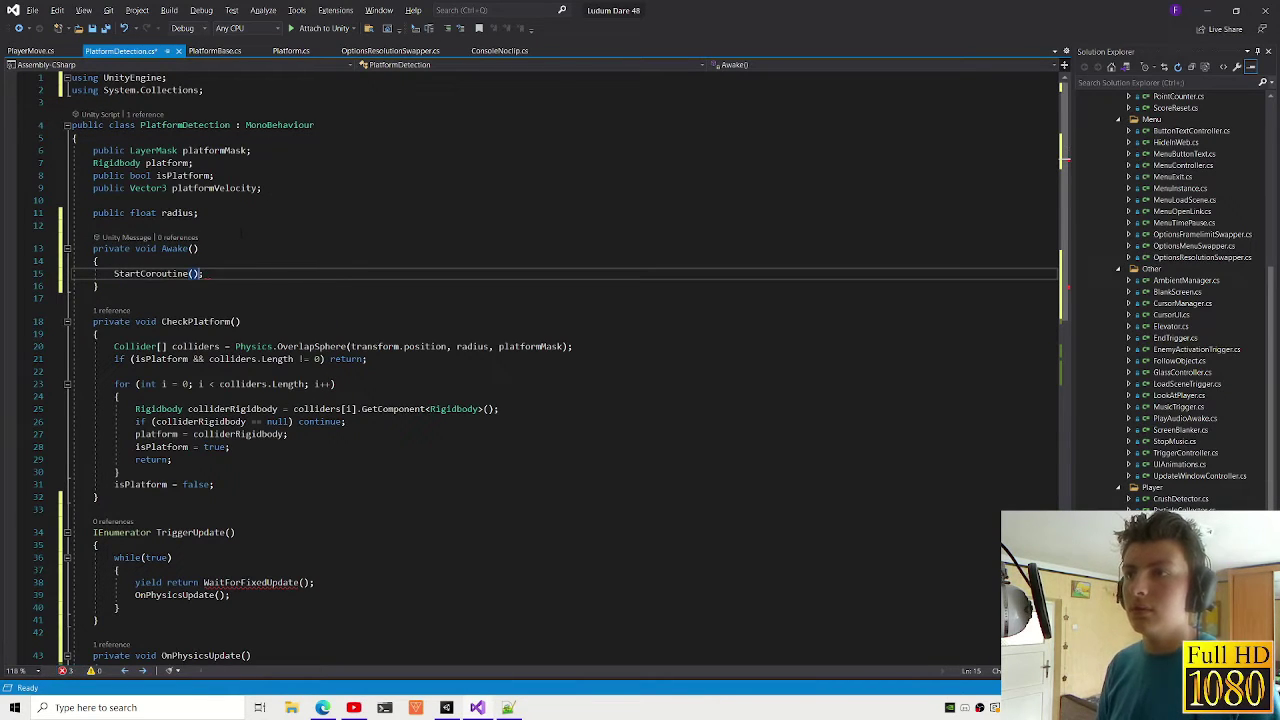
{"action": "key", "text": "ctrl+v"}
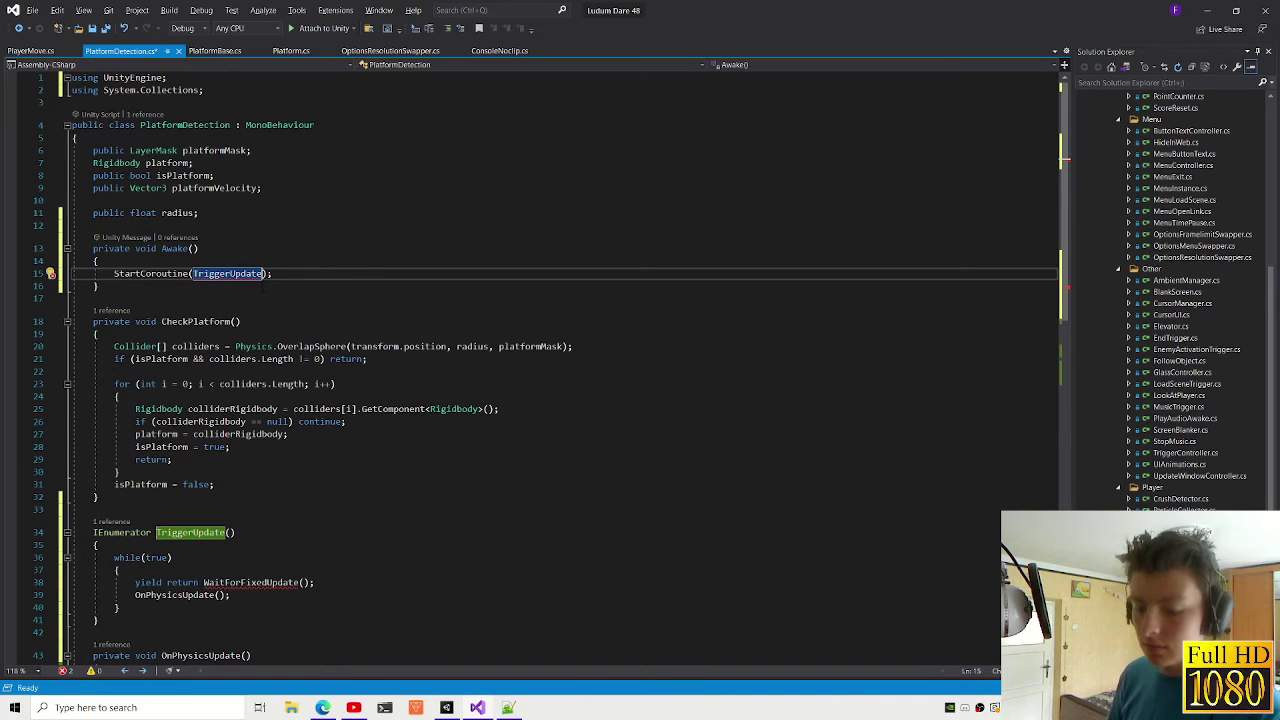
{"action": "type", "text": "("}
Step: Add 'new' before WaitForFixedUpdate() in the loop and save PlatformDetection.cs
{"action": "left_click", "coordinate": [203, 582]}
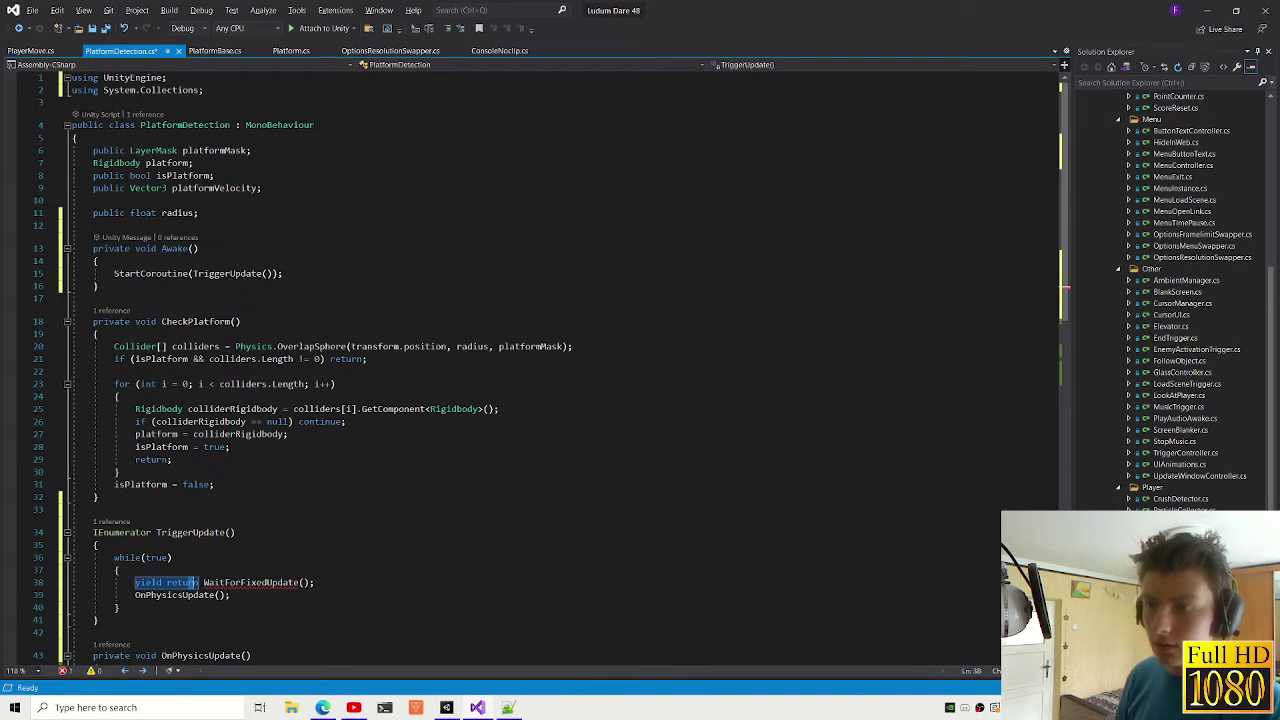
{"action": "type", "text": "new"}
{"action": "key", "text": "ctrl+s"}
{"action": "scroll", "coordinate": [262, 603], "scroll_direction": "down", "scroll_amount": 2}
{"action": "scroll", "coordinate": [245, 603], "scroll_direction": "down", "scroll_amount": 4}
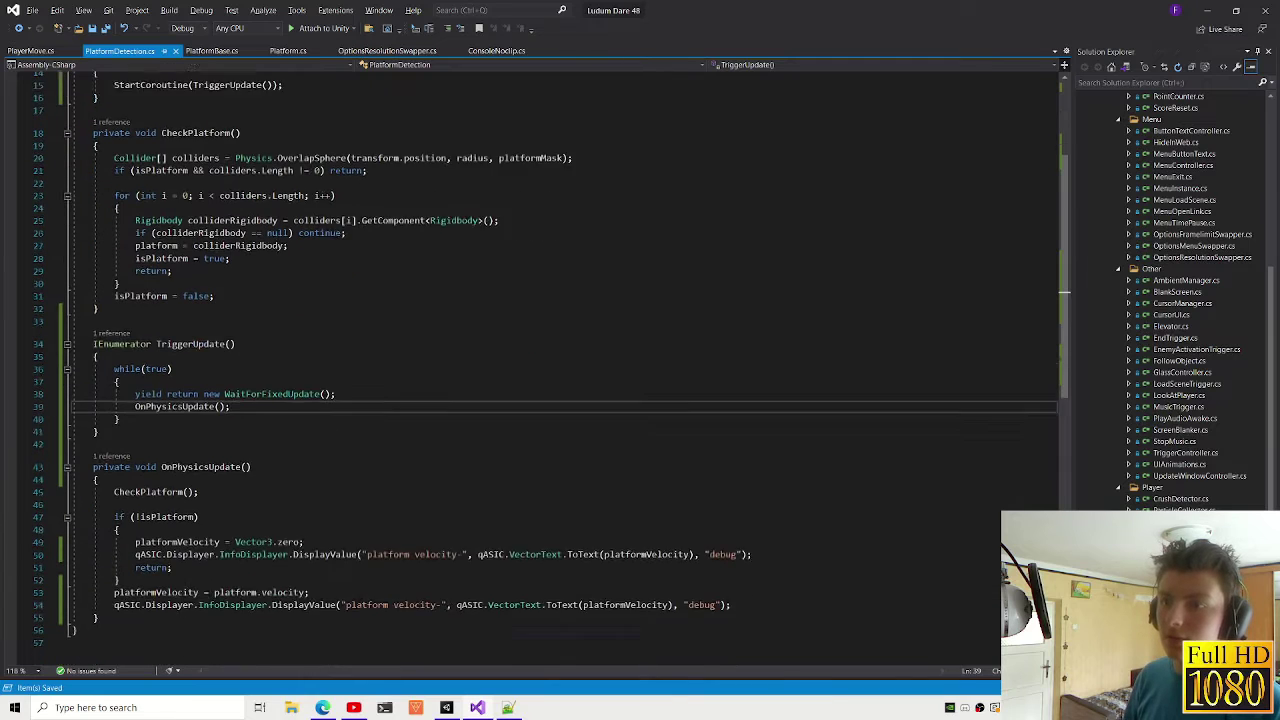
{"action": "scroll", "coordinate": [244, 598], "scroll_direction": "up", "scroll_amount": 5}
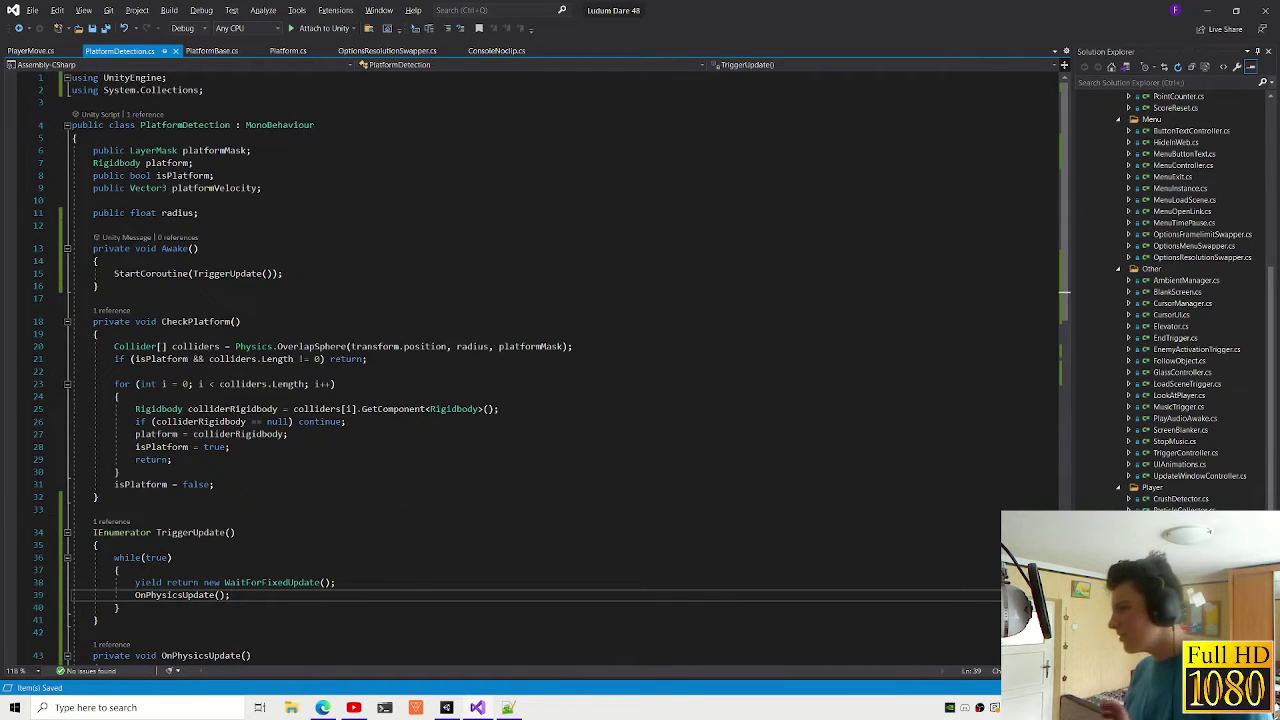
Step: Select Player, run the game walking forward and left, then stop and return to Visual Studio
{"action": "left_click", "coordinate": [446, 707]}
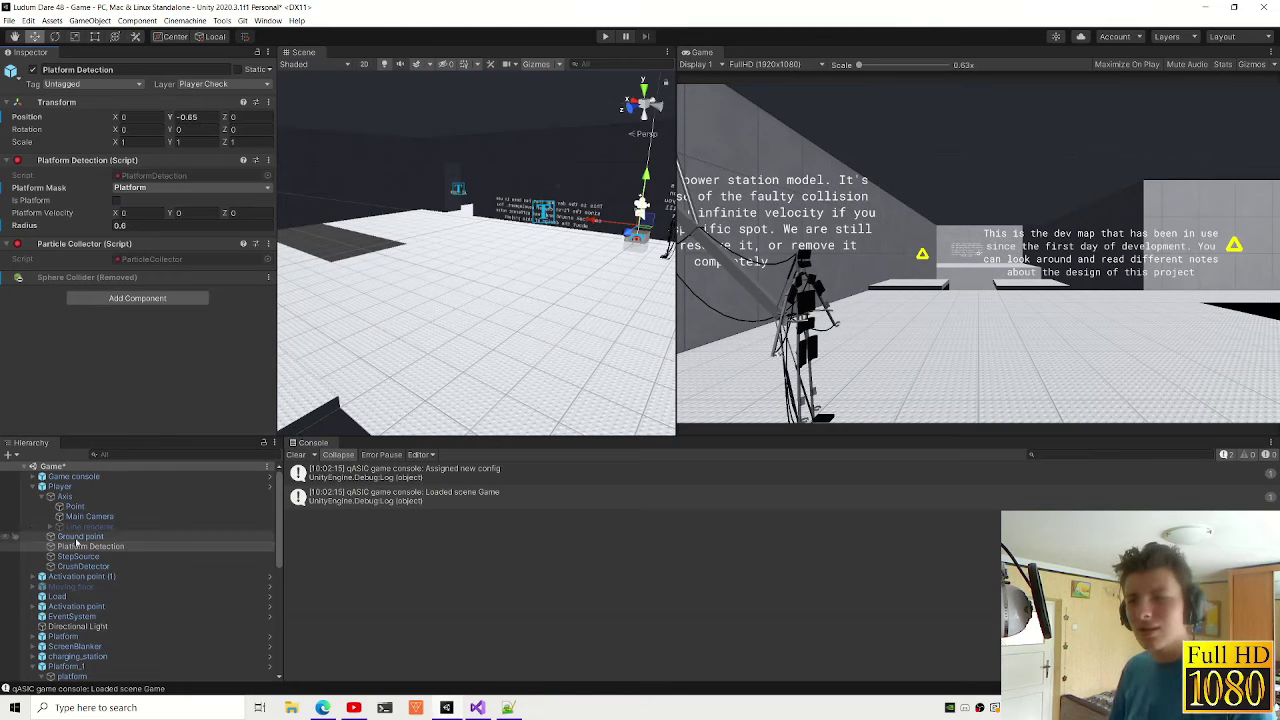
{"action": "left_click", "coordinate": [64, 487]}
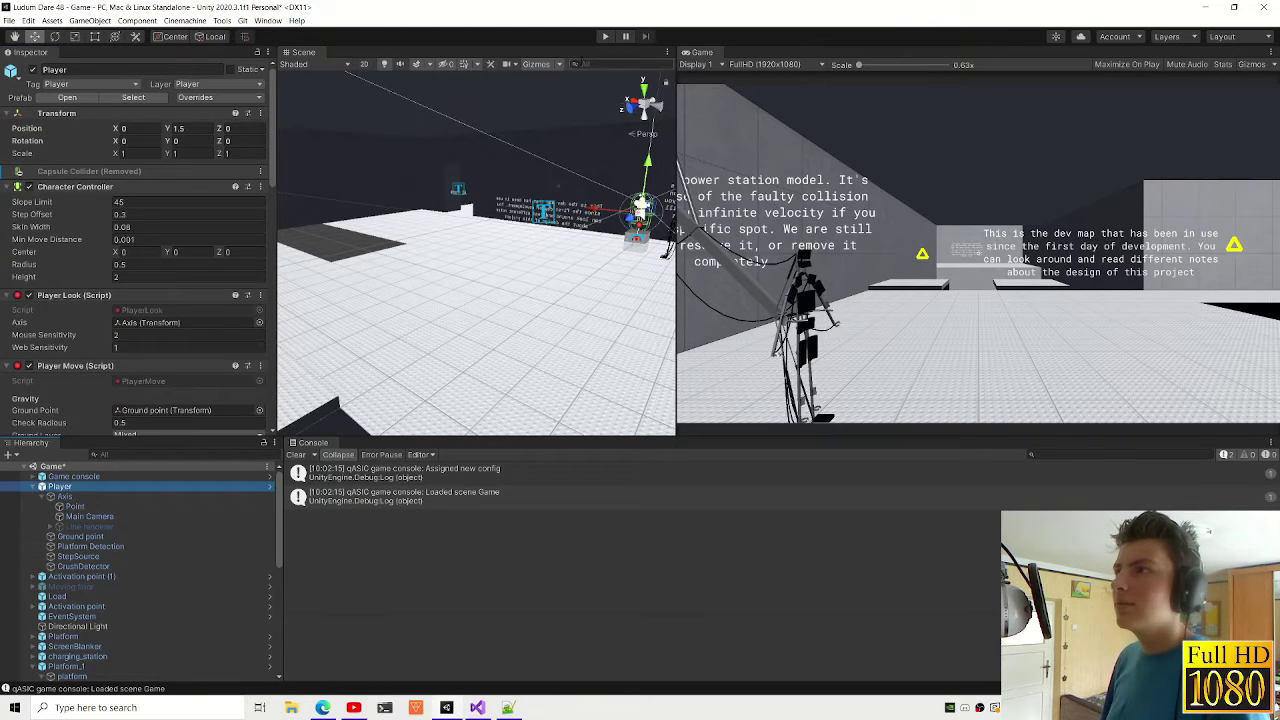
{"action": "left_click", "coordinate": [604, 36]}
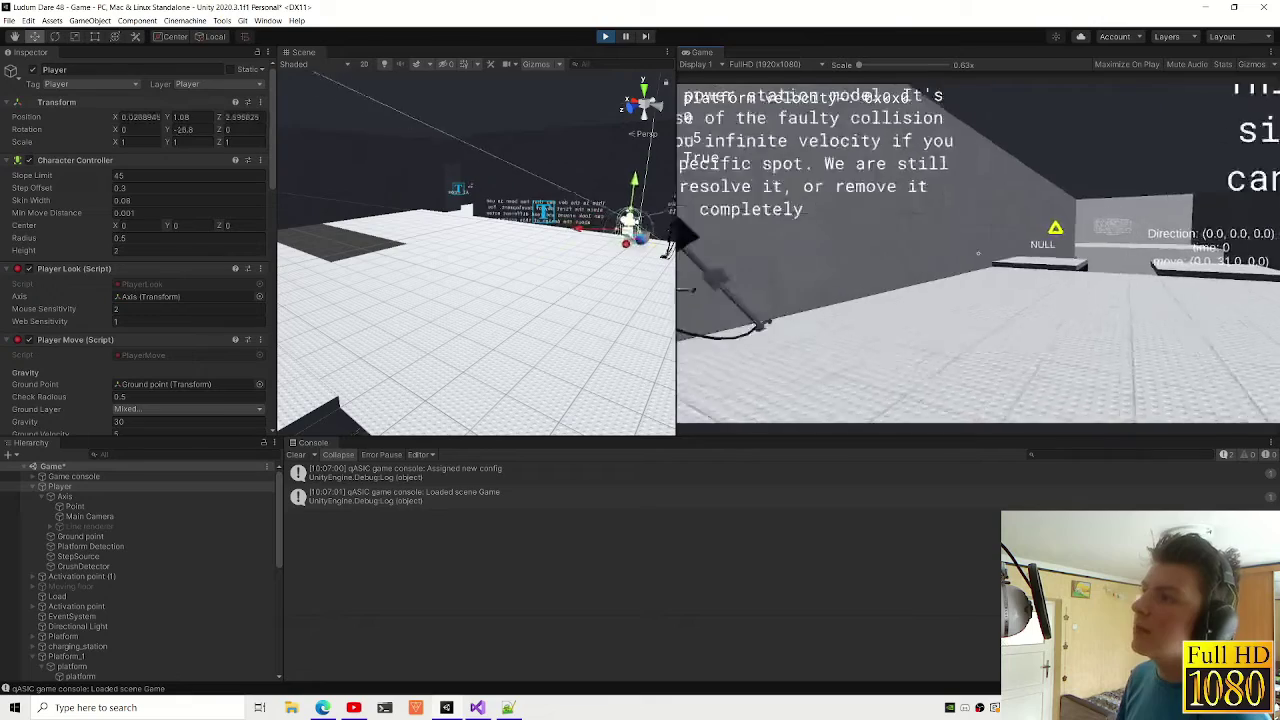
{"action": "key", "text": "w"}
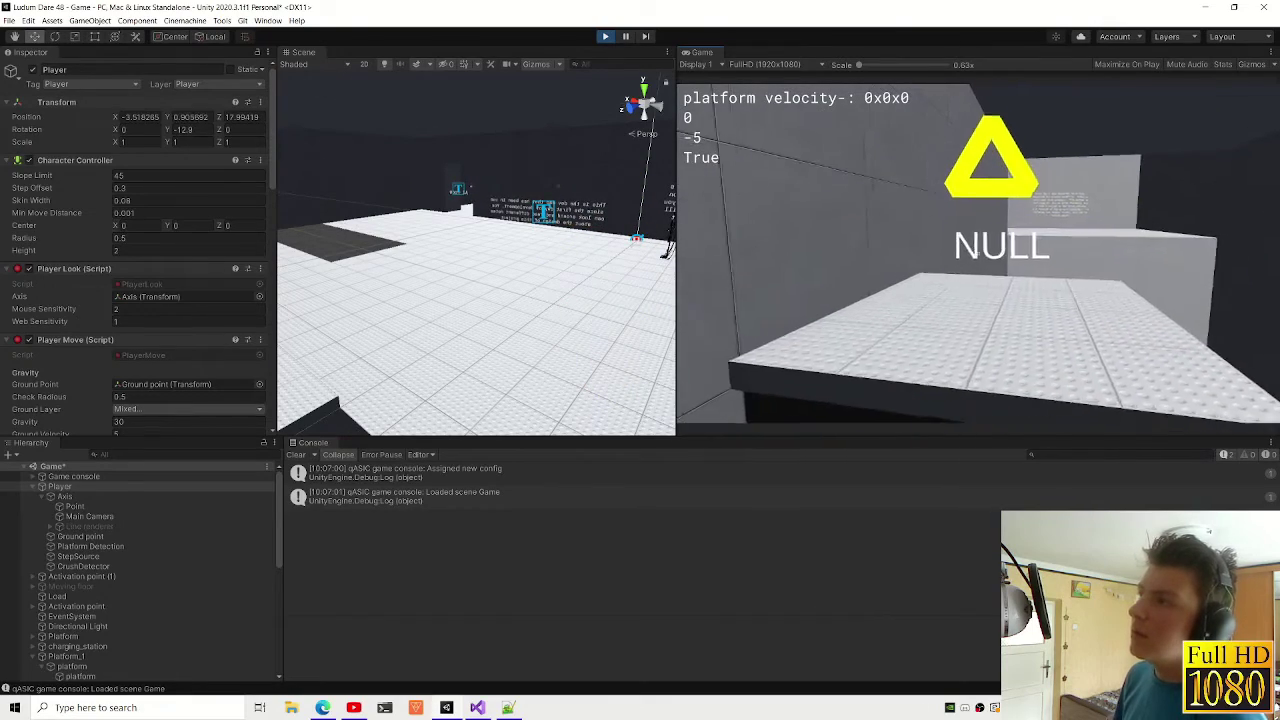
{"action": "key", "text": "a"}
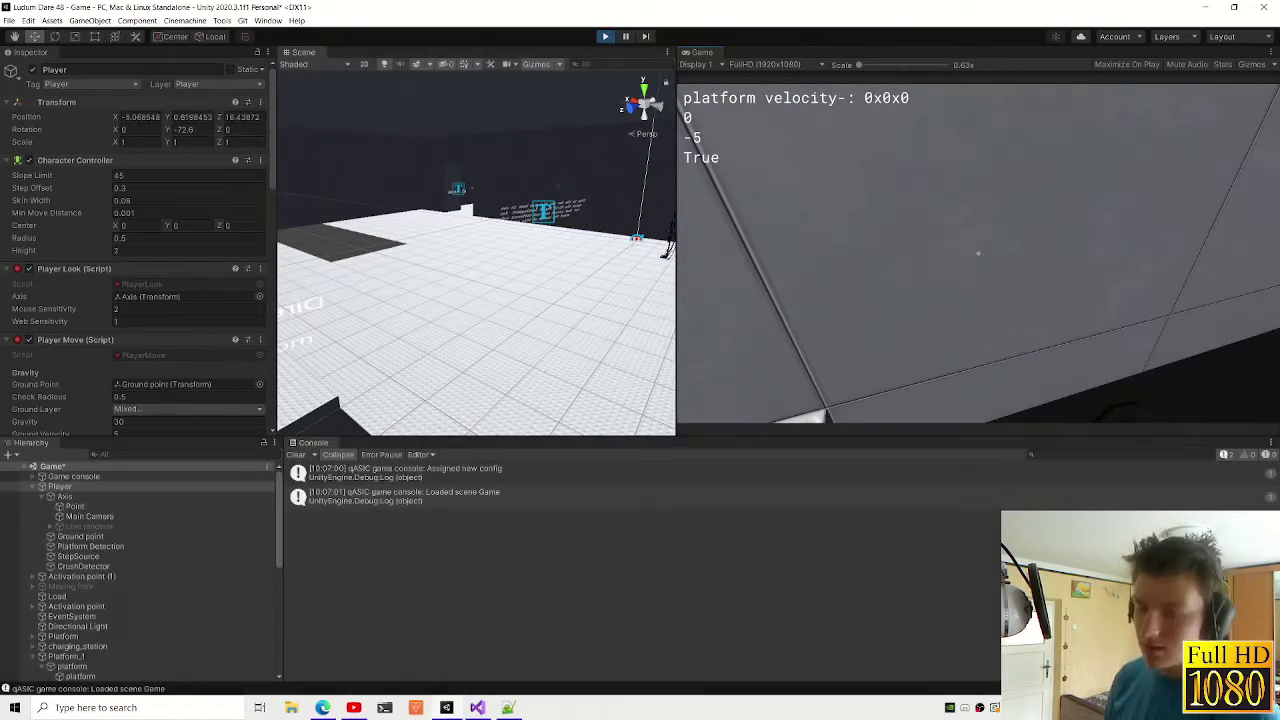
{"action": "key", "text": "ctrl+p"}
{"action": "key", "text": "alt+Tab"}
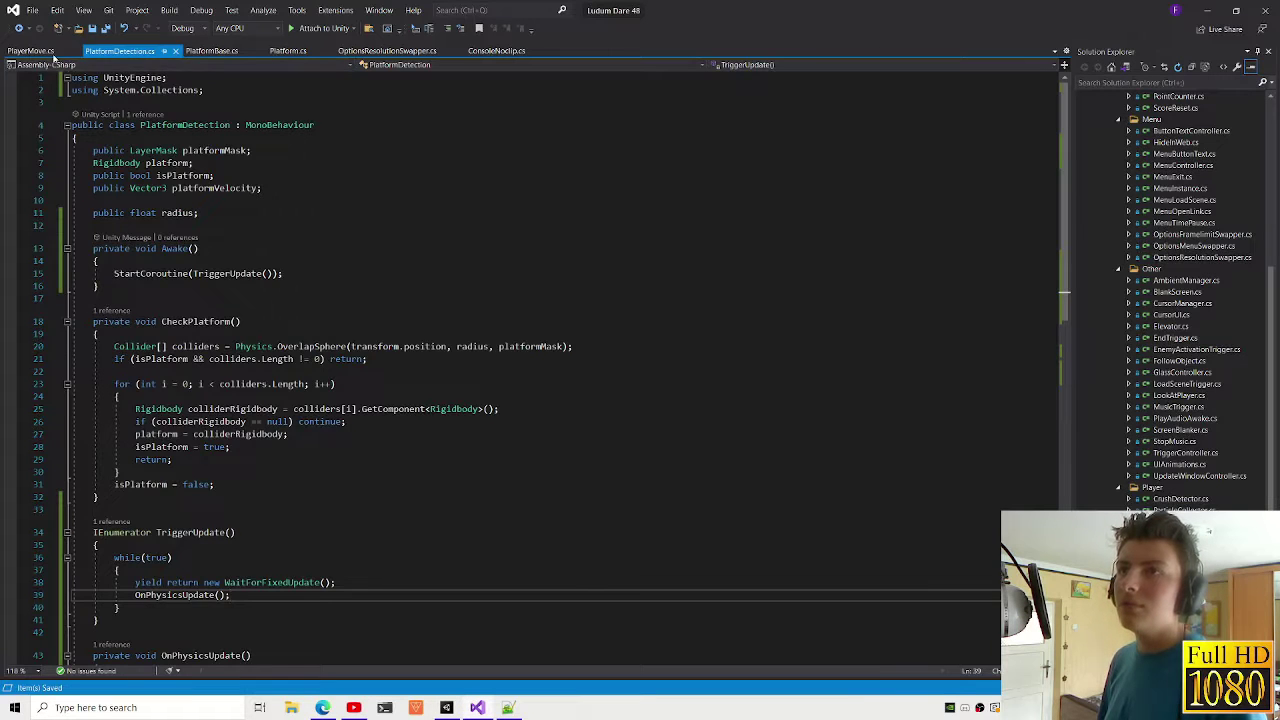
Step: In PlayerMove.cs, select the OnTriggerStay header and add a using System.Collections directive
{"action": "left_click", "coordinate": [30, 50]}
{"action": "scroll", "coordinate": [338, 477], "scroll_direction": "down", "scroll_amount": 2}
{"action": "scroll", "coordinate": [338, 477], "scroll_direction": "down", "scroll_amount": 5}
{"action": "mouse_move", "coordinate": [314, 497]}
{"action": "left_mouse_down"}
{"action": "mouse_move", "coordinate": [150, 497]}
{"action": "mouse_move", "coordinate": [98, 534]}
{"action": "left_mouse_up"}
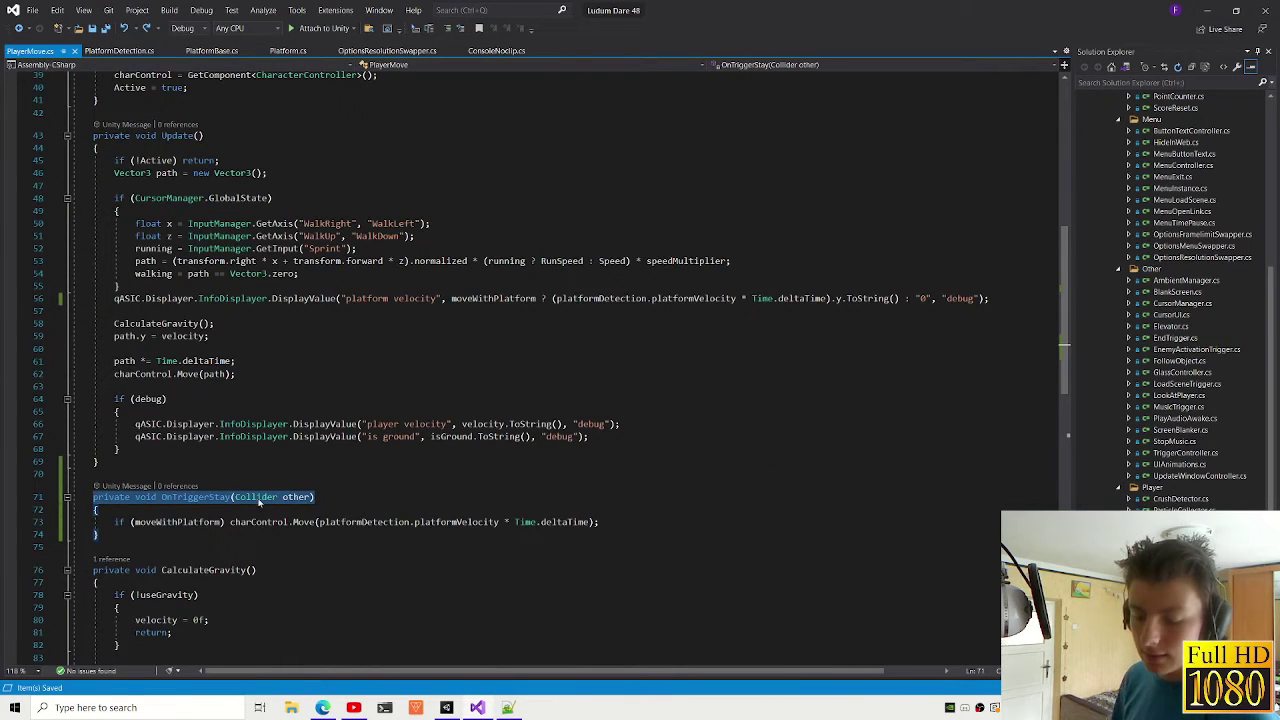
{"action": "type", "text": "ienume"}
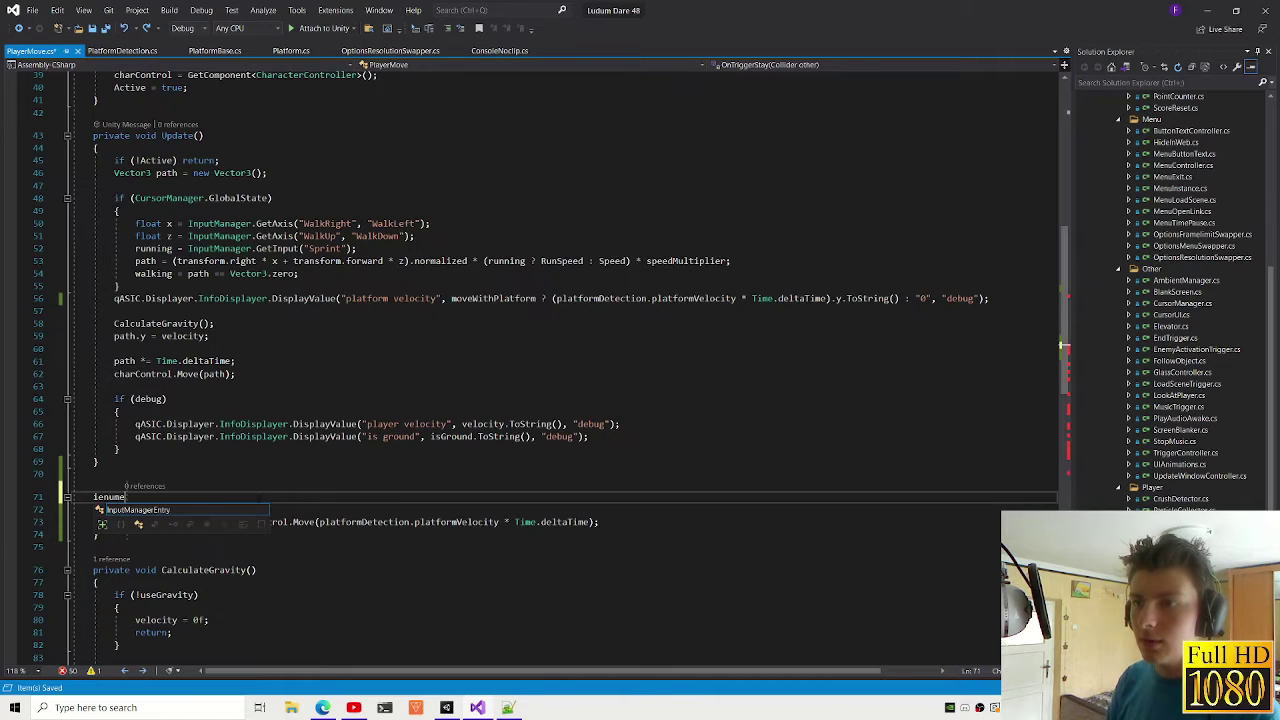
{"action": "key", "text": "ctrl+Home"}
{"action": "left_click", "coordinate": [245, 90]}
{"action": "key", "text": "Return"}
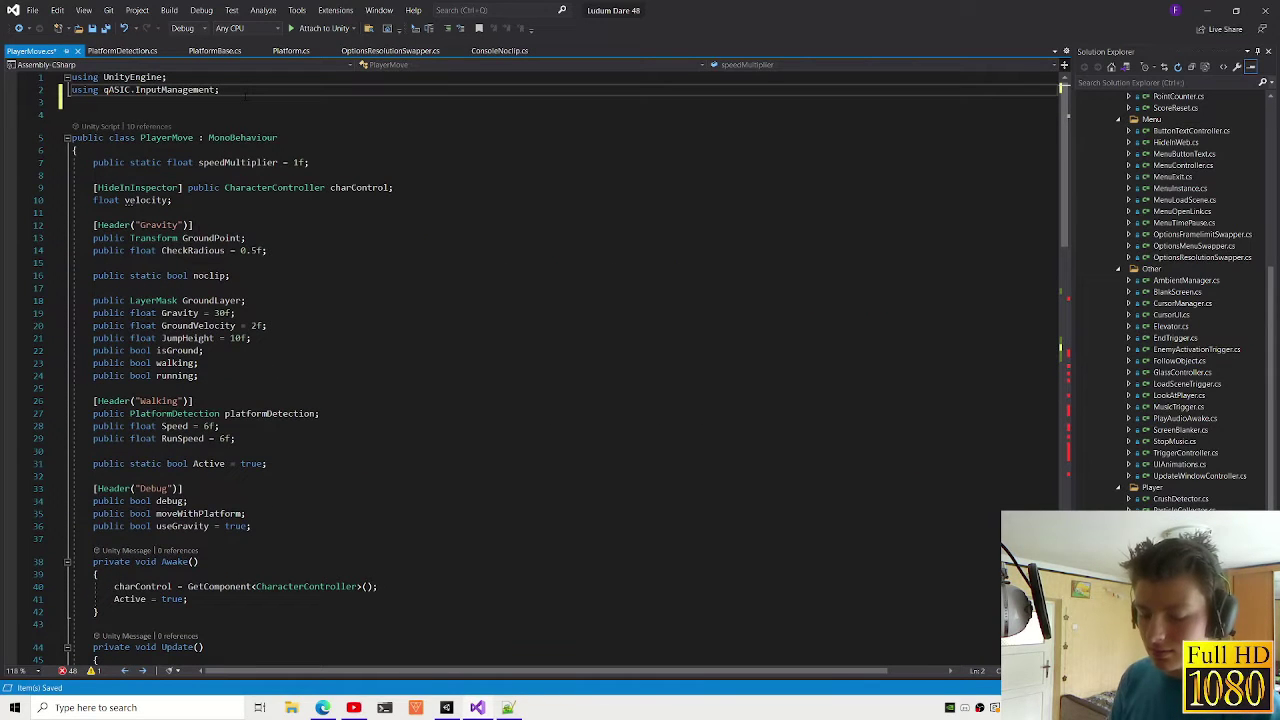
{"action": "type", "text": "using sys.co"}
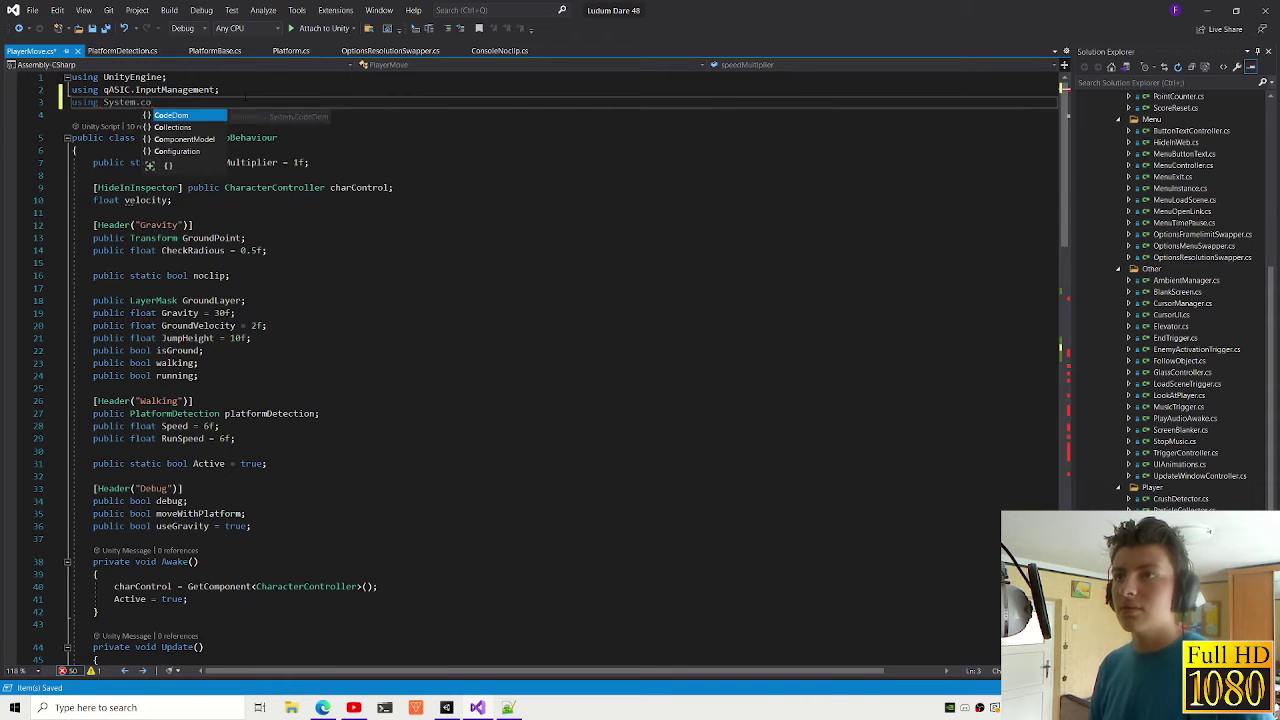
{"action": "type", "text": "l;"}
Step: Rewrite the header as IEnumerator MoveWithPlatform() with yield return new WaitForFixedUpdate(); inside
{"action": "key", "text": "ctrl+minus"}
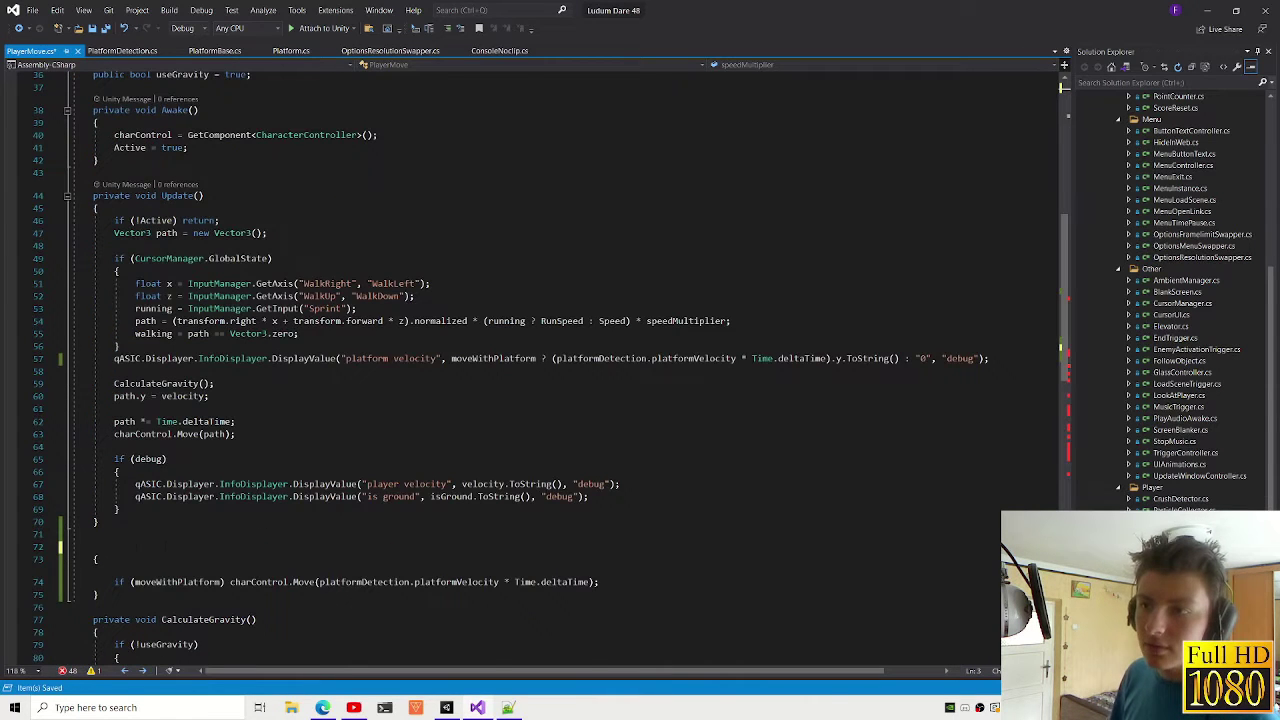
{"action": "type", "text": "ienu"}
{"action": "key", "text": "Down"}
{"action": "key", "text": "Tab"}
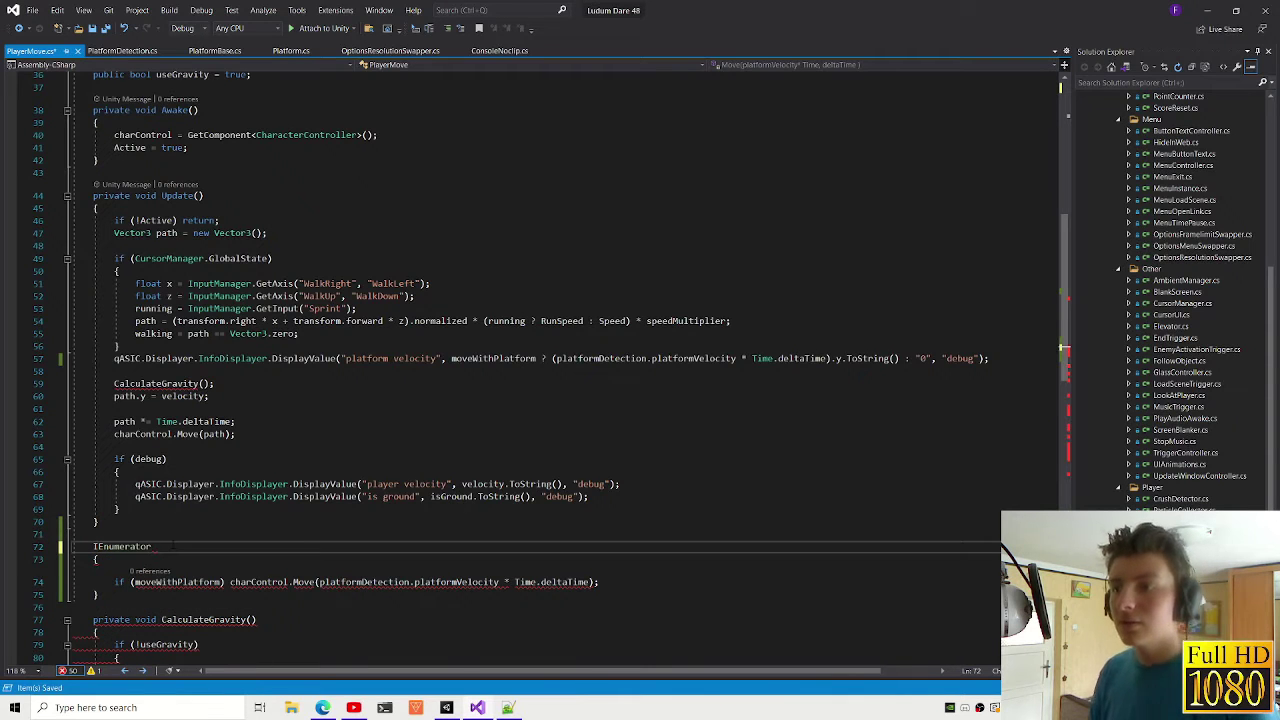
{"action": "type", "text": "MoveWith"}
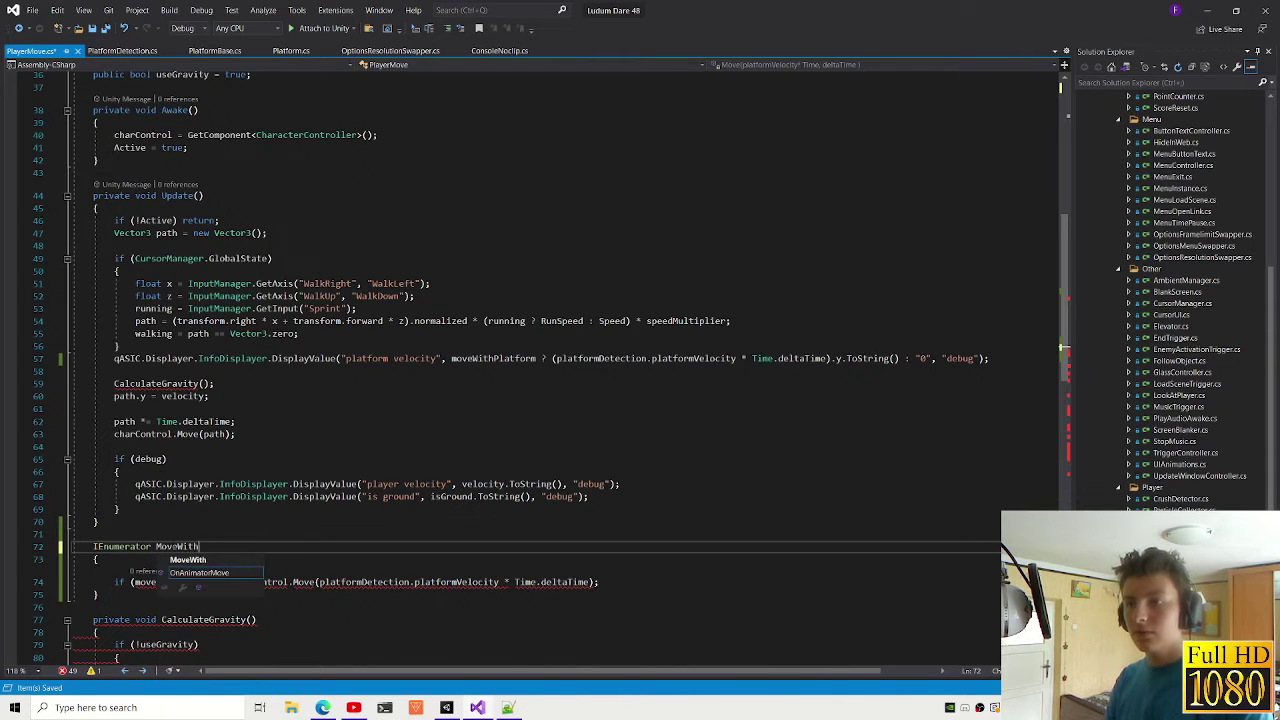
{"action": "type", "text": "Platform()"}
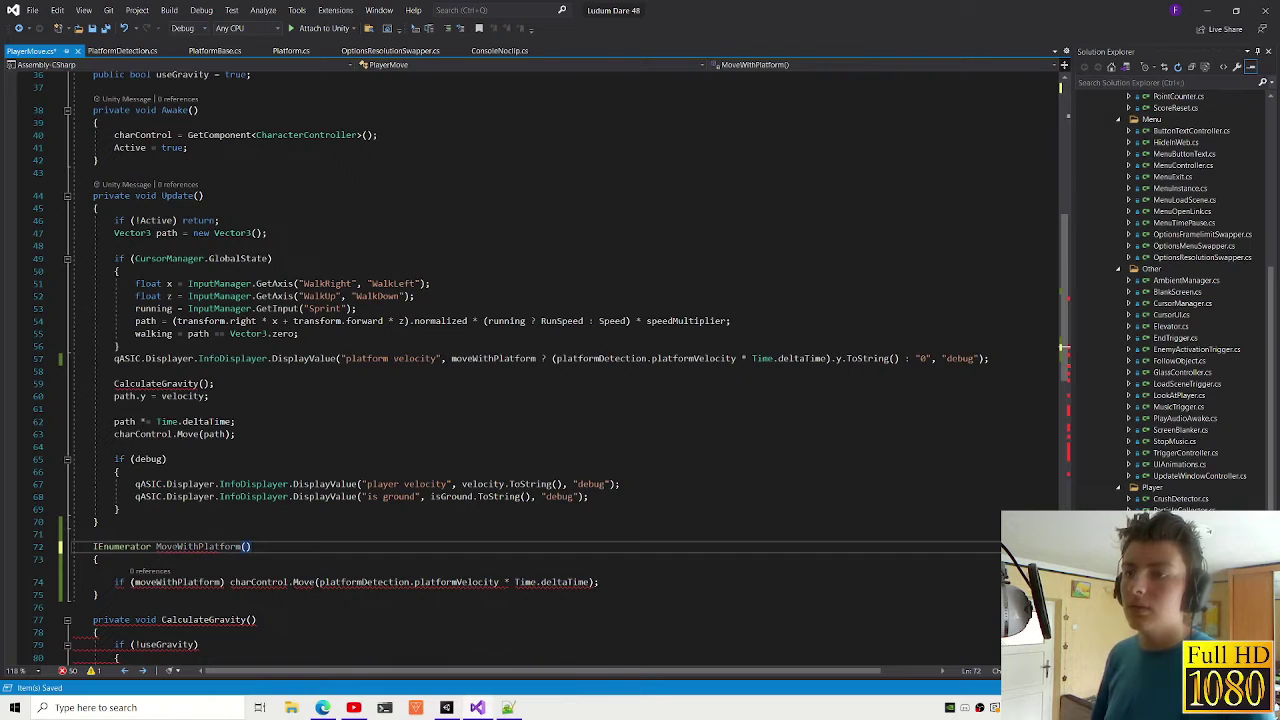
{"action": "key", "text": "Down"}
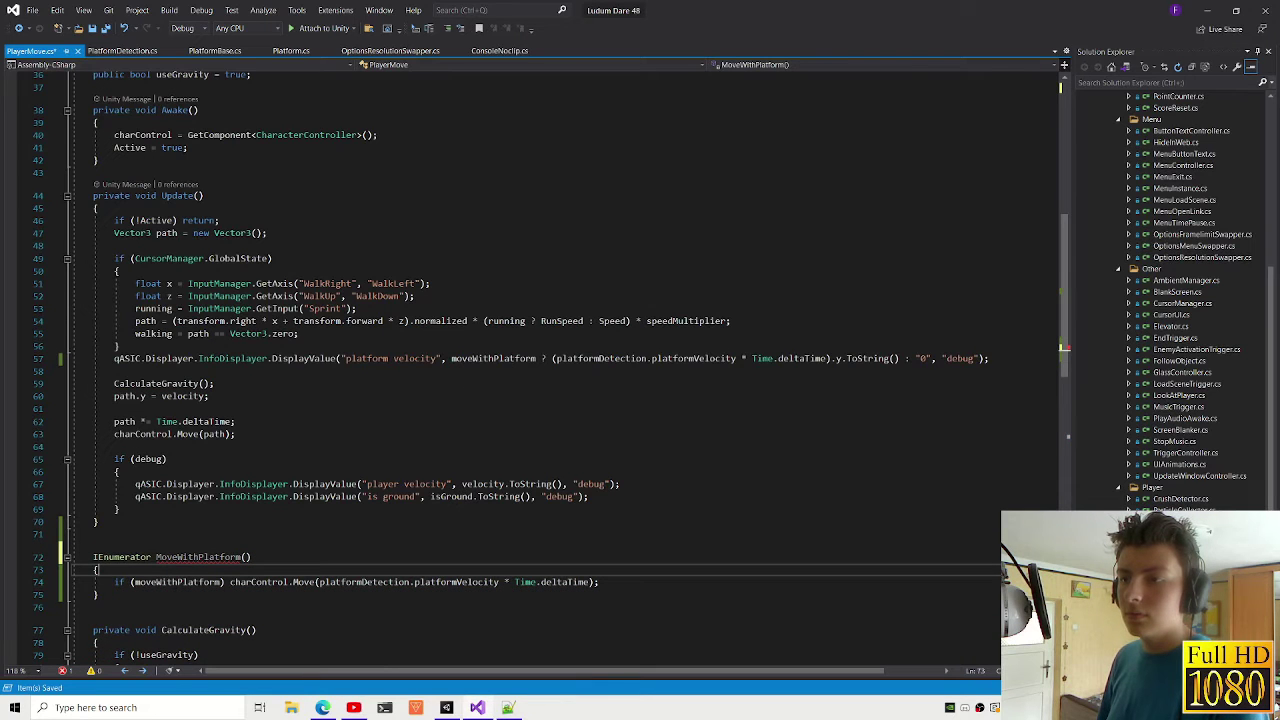
{"action": "key", "text": "Return"}
{"action": "type", "text": "yie"}
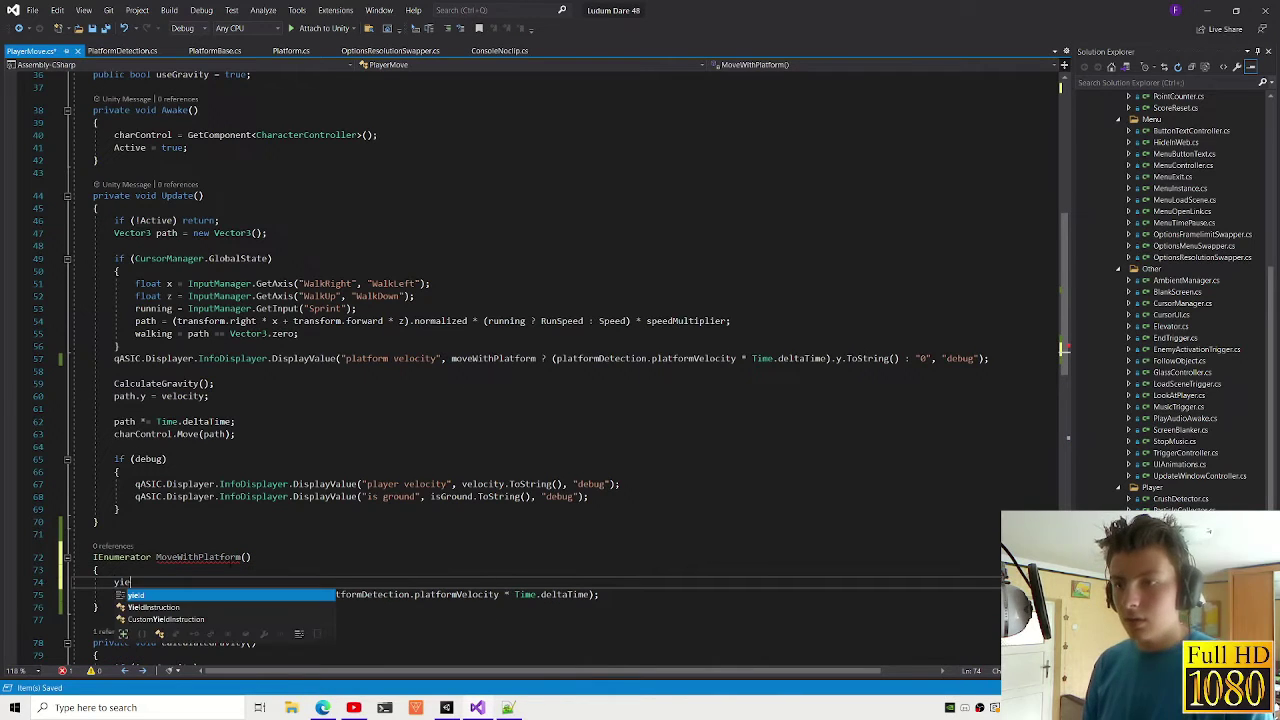
{"action": "type", "text": "ld return new waitfor"}
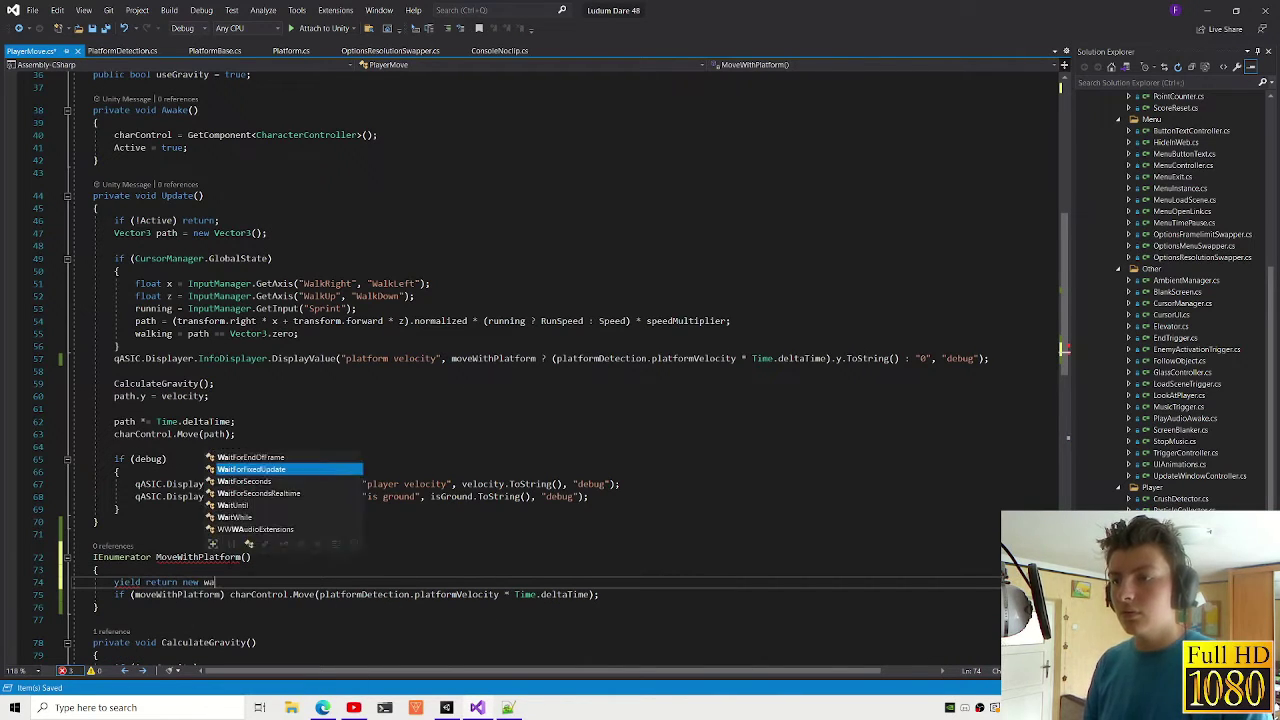
{"action": "key", "text": "Tab"}
{"action": "type", "text": "();"}
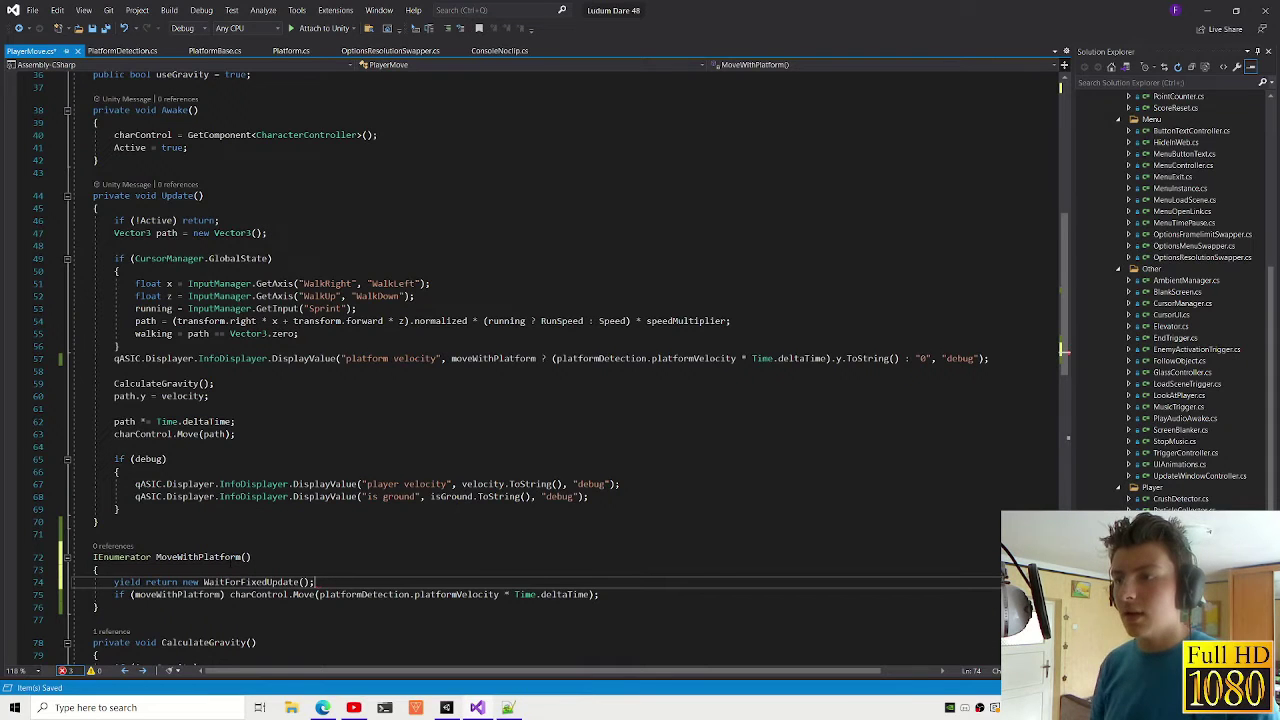
Step: Add StartCoroutine(MoveWithPlatform()); below Active = true in Awake
{"action": "double_click", "coordinate": [198, 557]}
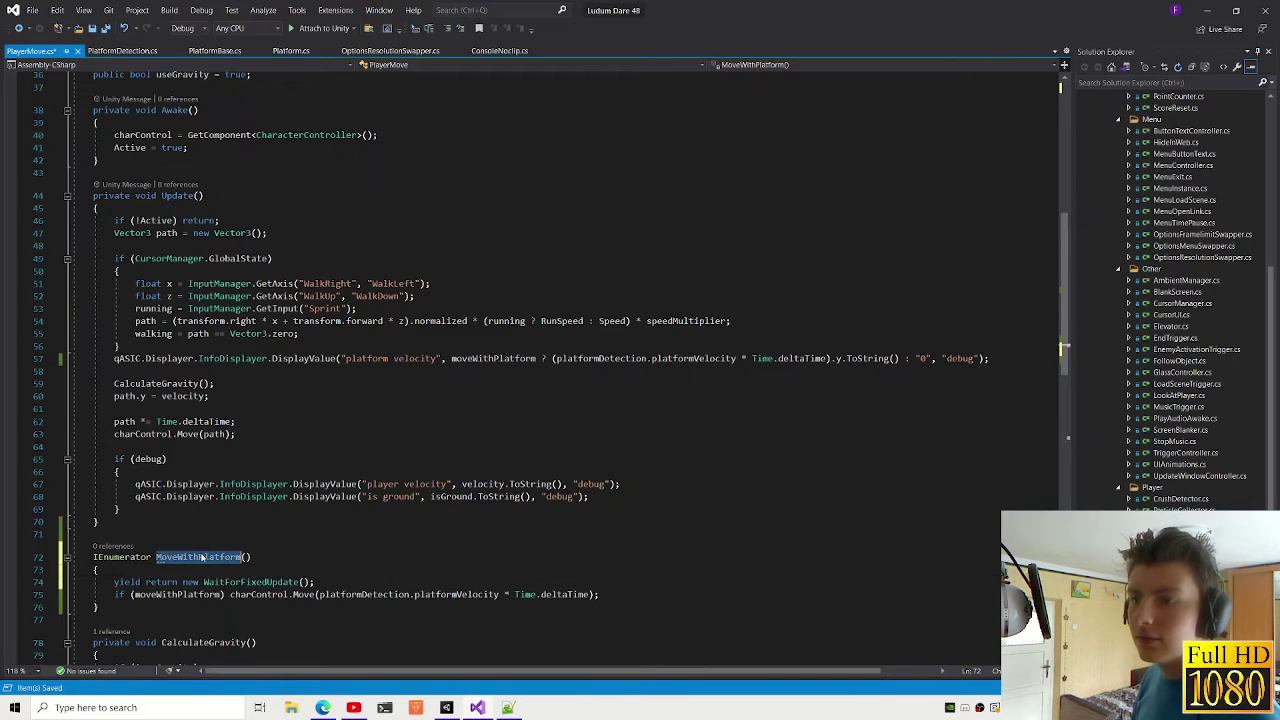
{"action": "scroll", "coordinate": [1062, 347], "scroll_direction": "up", "scroll_amount": 6}
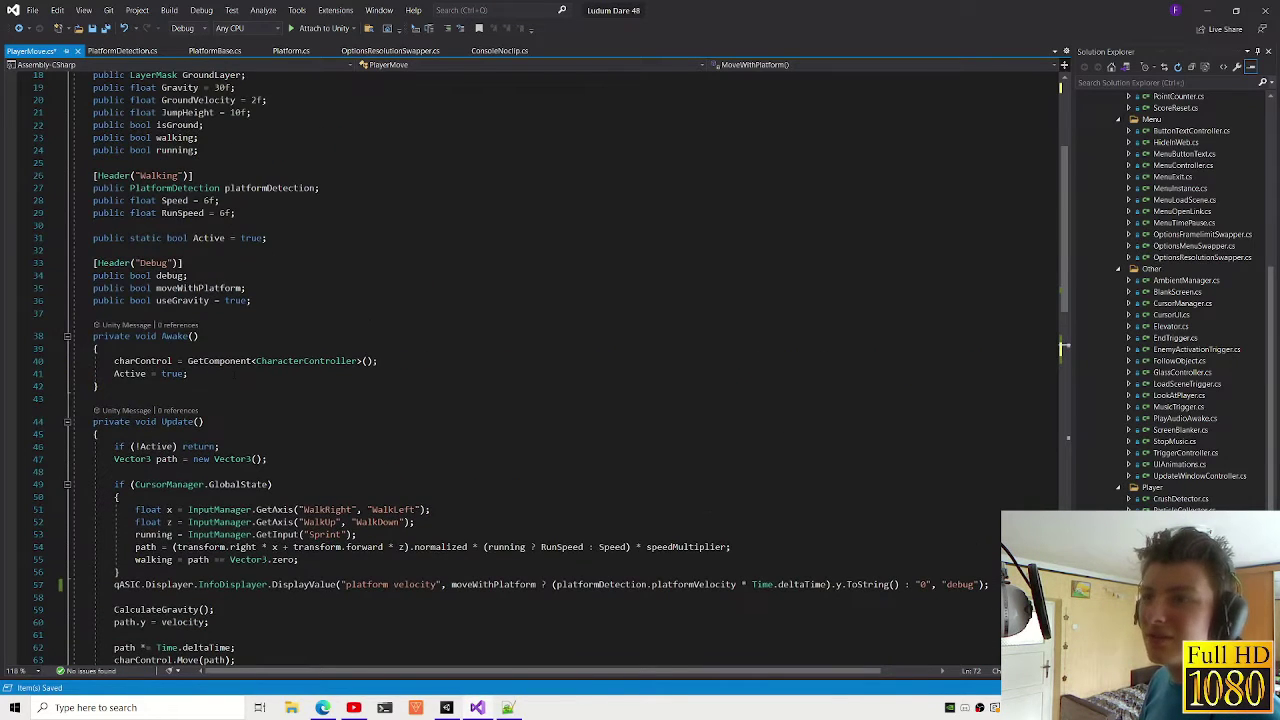
{"action": "left_click", "coordinate": [188, 373]}
{"action": "key", "text": "Return"}
{"action": "type", "text": "StartCoroutine()MoveWithPlatform;"}
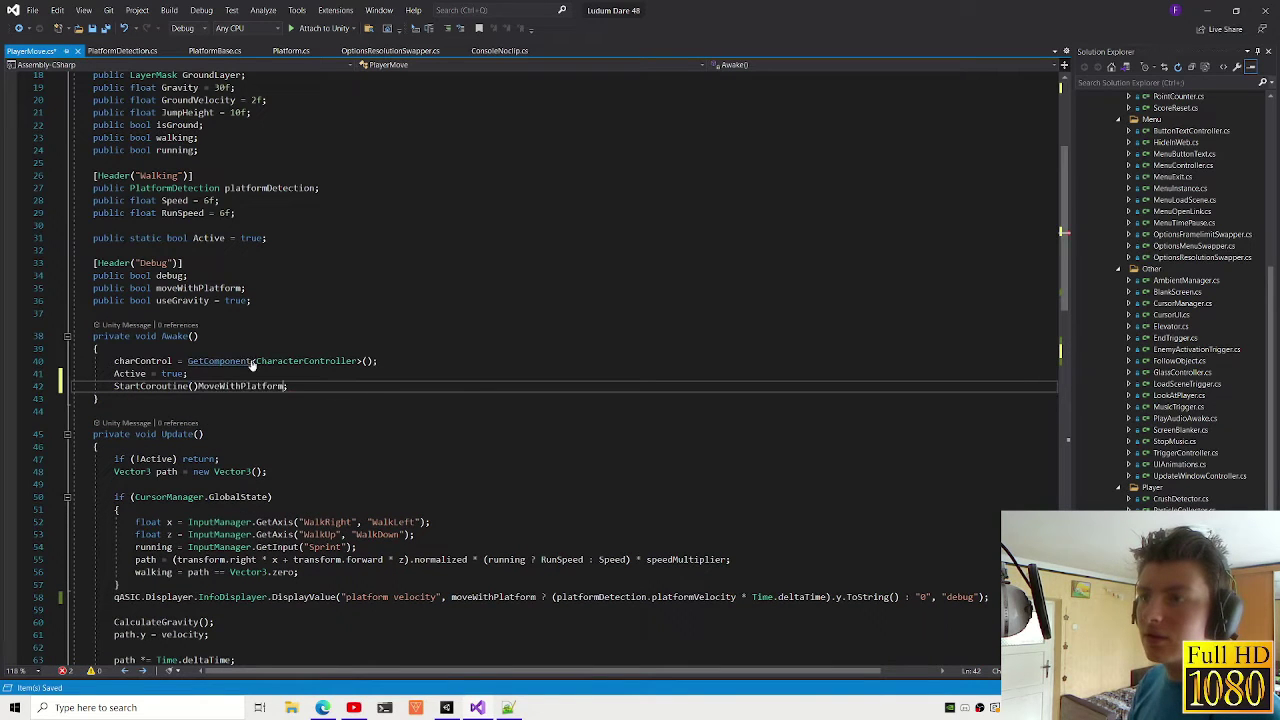
{"action": "key", "text": "ctrl+z"}
{"action": "type", "text": "MoveWithPlatform()"}
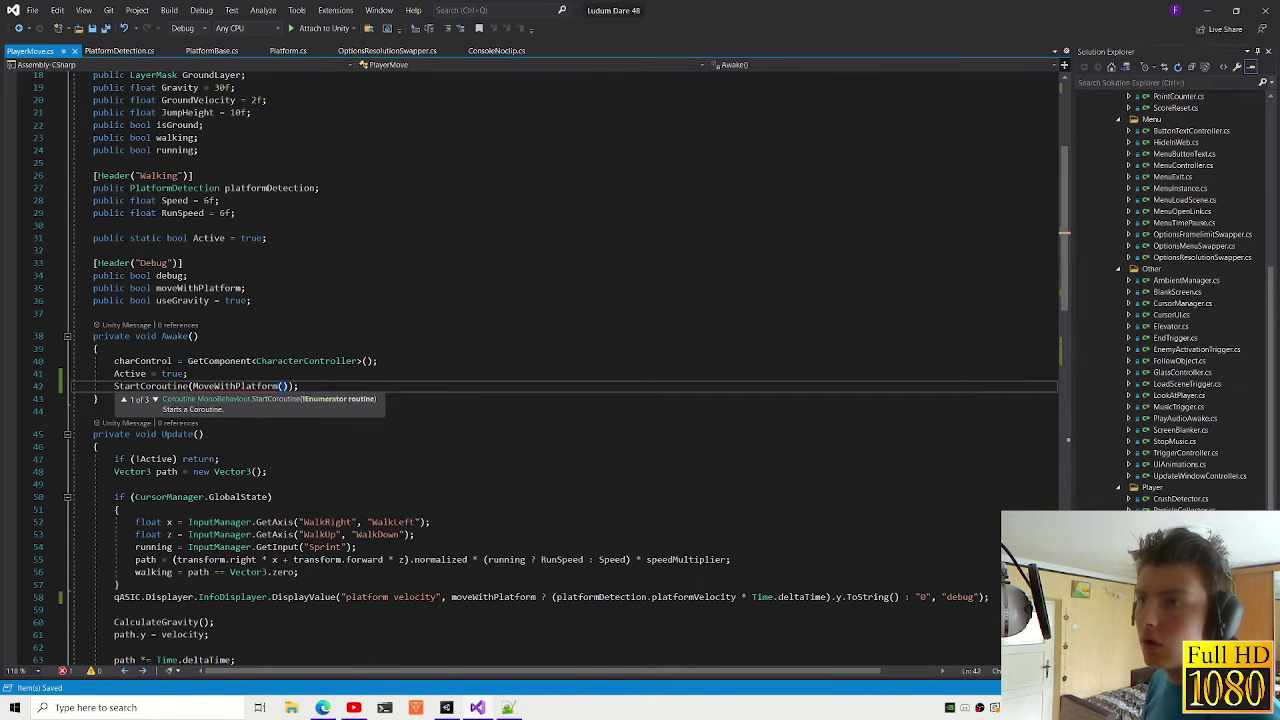
Step: In Play mode, walk and jump the player onto the platform, walk off, then stop
{"action": "left_click", "coordinate": [448, 716]}
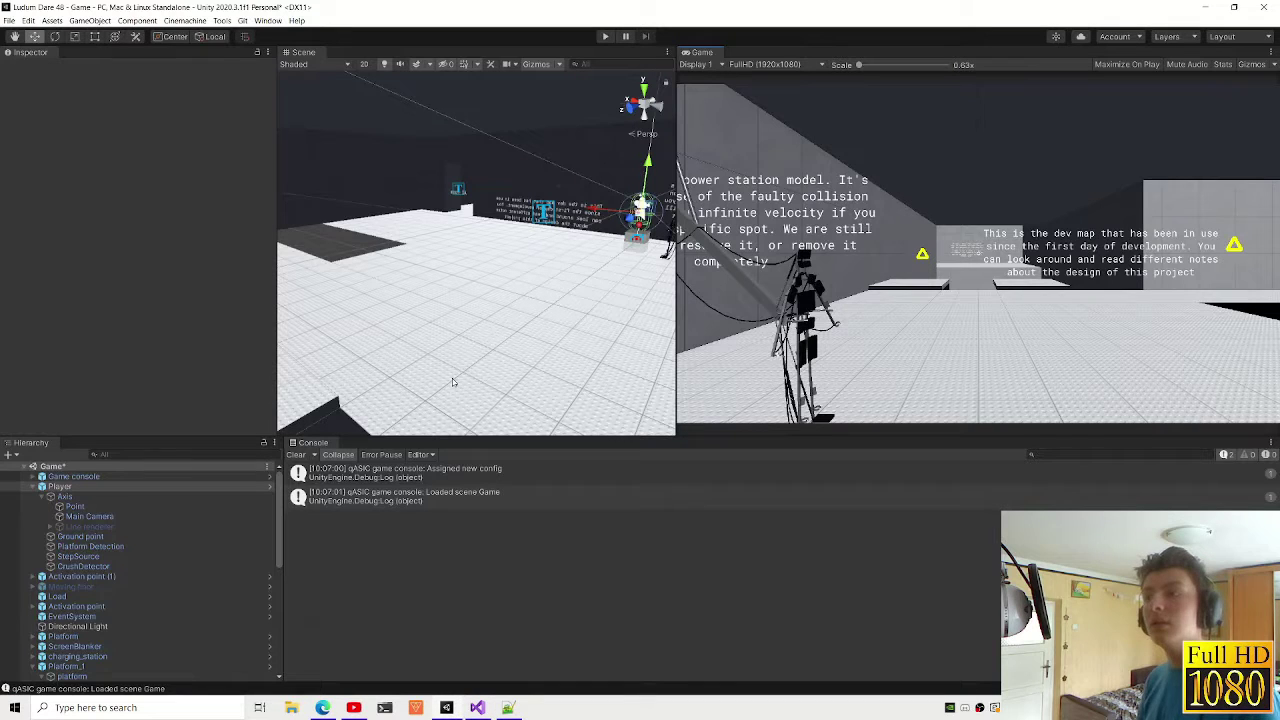
{"action": "left_click", "coordinate": [604, 36]}
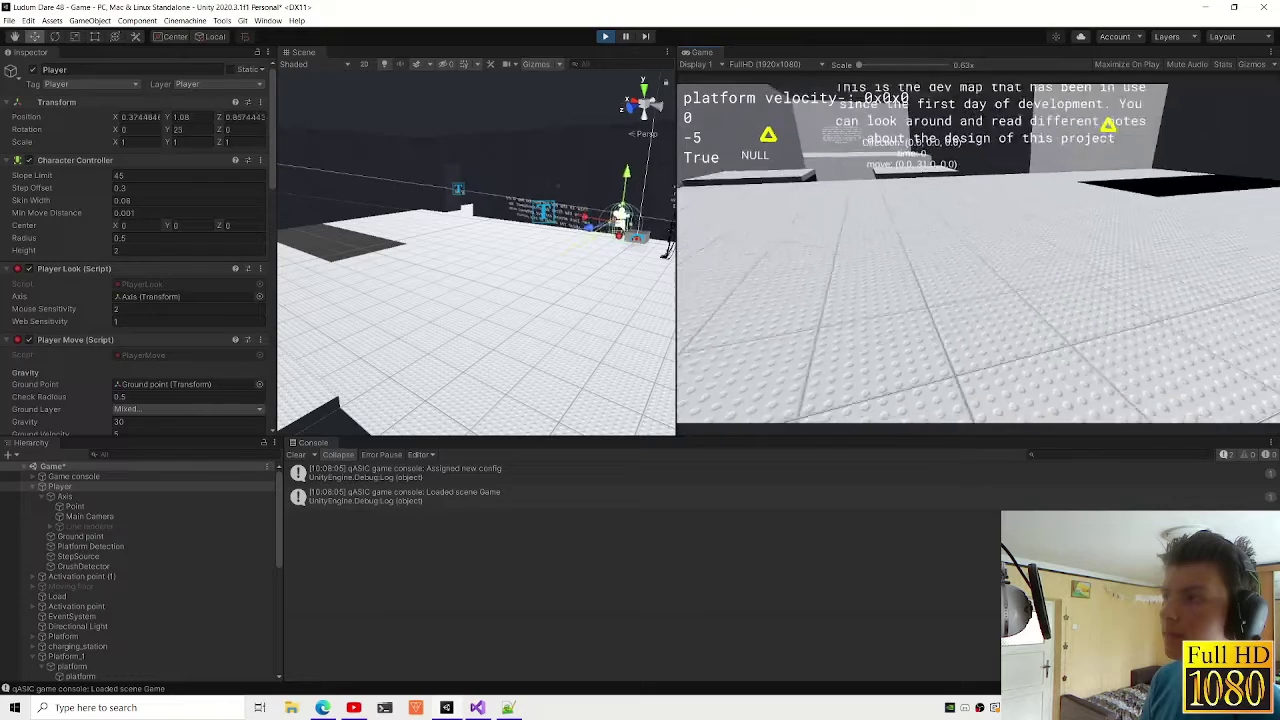
{"action": "key", "text": "w"}
{"action": "key", "text": "space"}
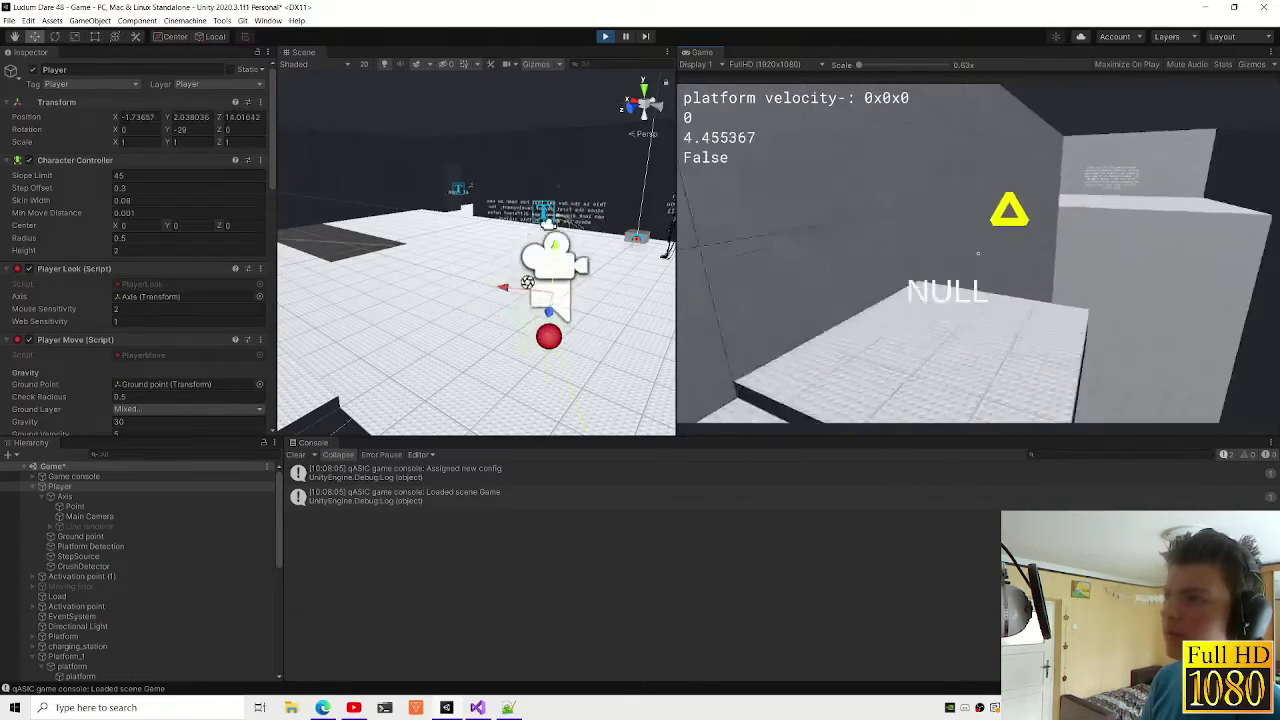
{"action": "key", "text": "w"}
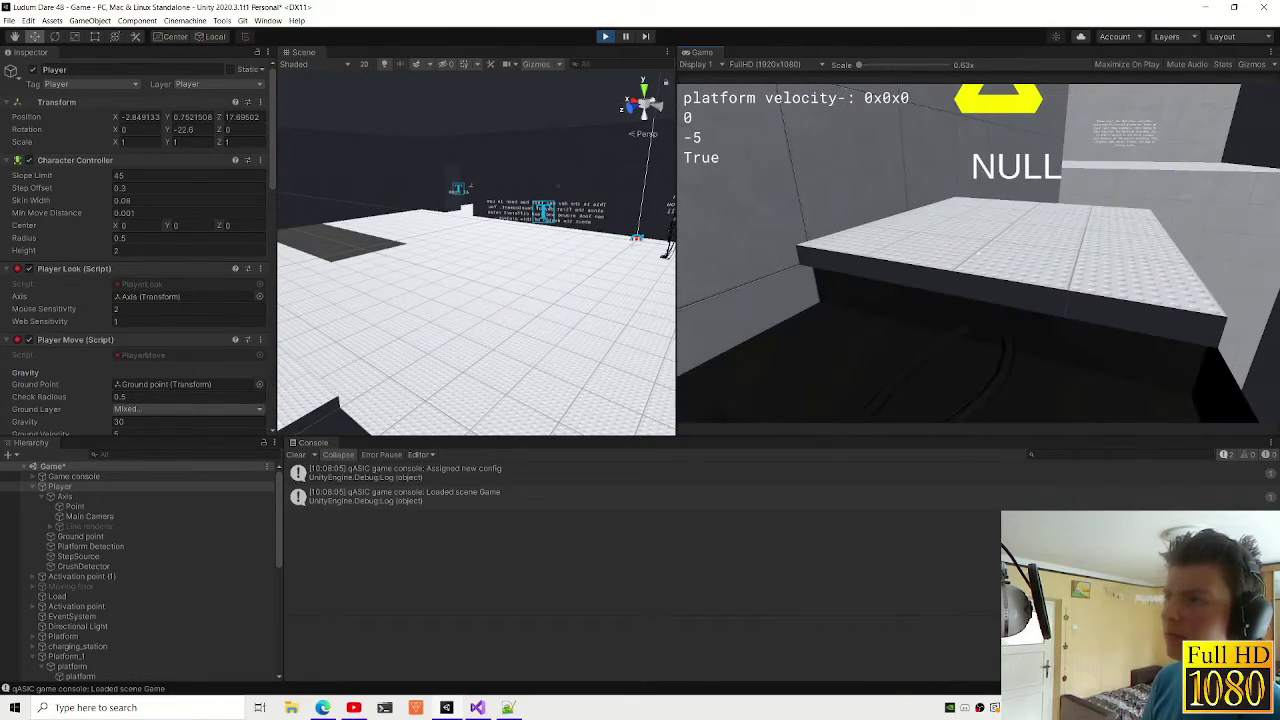
{"action": "key", "text": "ctrl+p"}
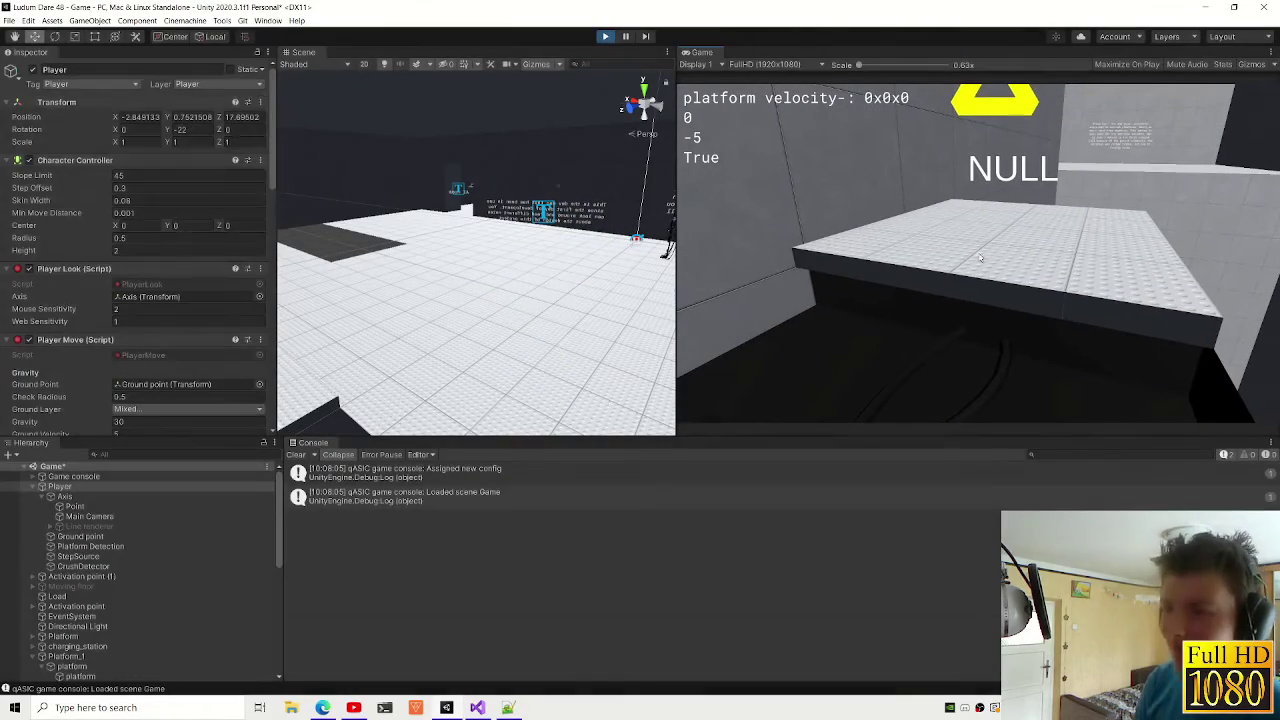
Step: Delete ' * Time.deltaTime' from the charControl.Move platform line, then switch to Unity to recompile
{"action": "left_click", "coordinate": [490, 709]}
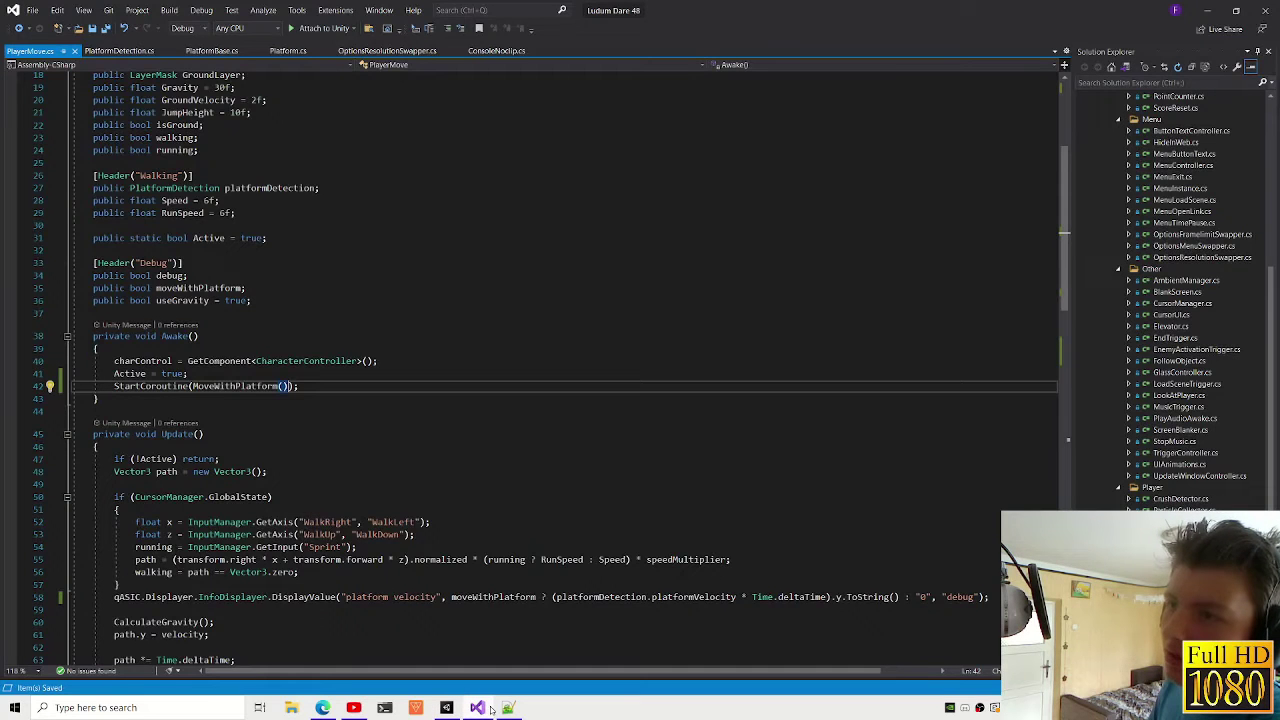
{"action": "scroll", "coordinate": [550, 370], "scroll_direction": "down", "scroll_amount": 9}
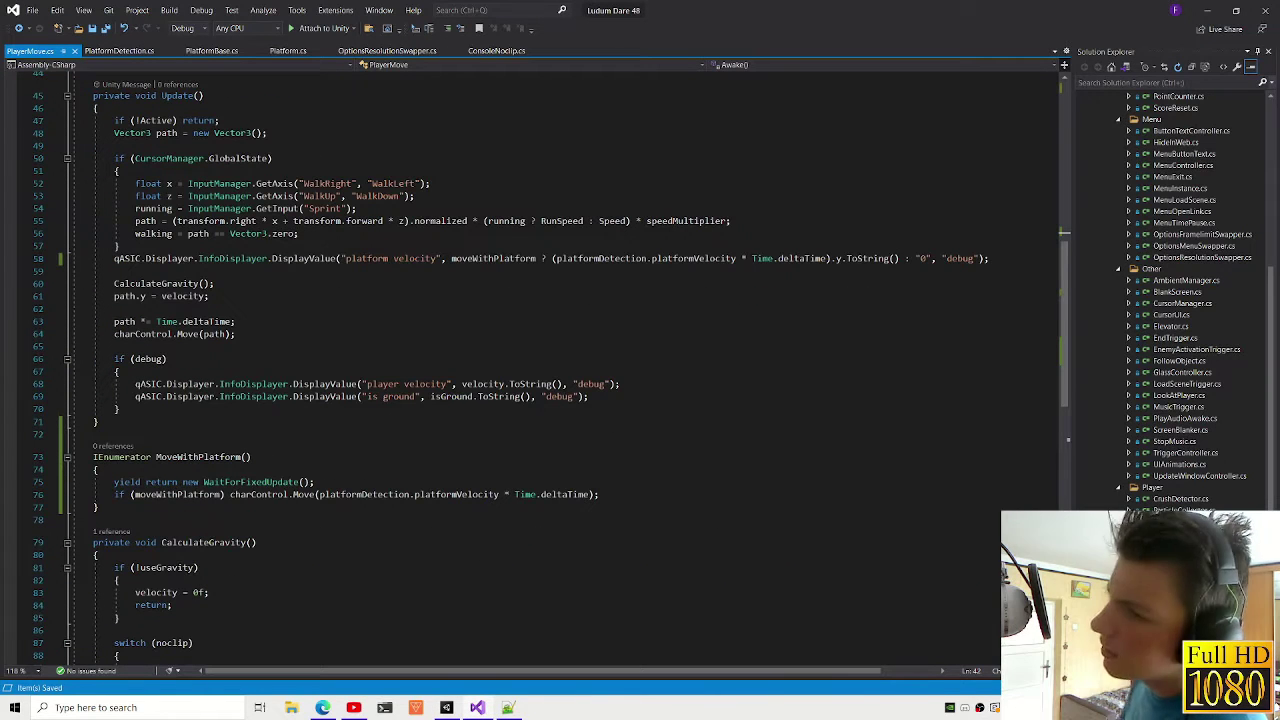
{"action": "triple_click", "coordinate": [457, 494]}
{"action": "left_click", "coordinate": [460, 494]}
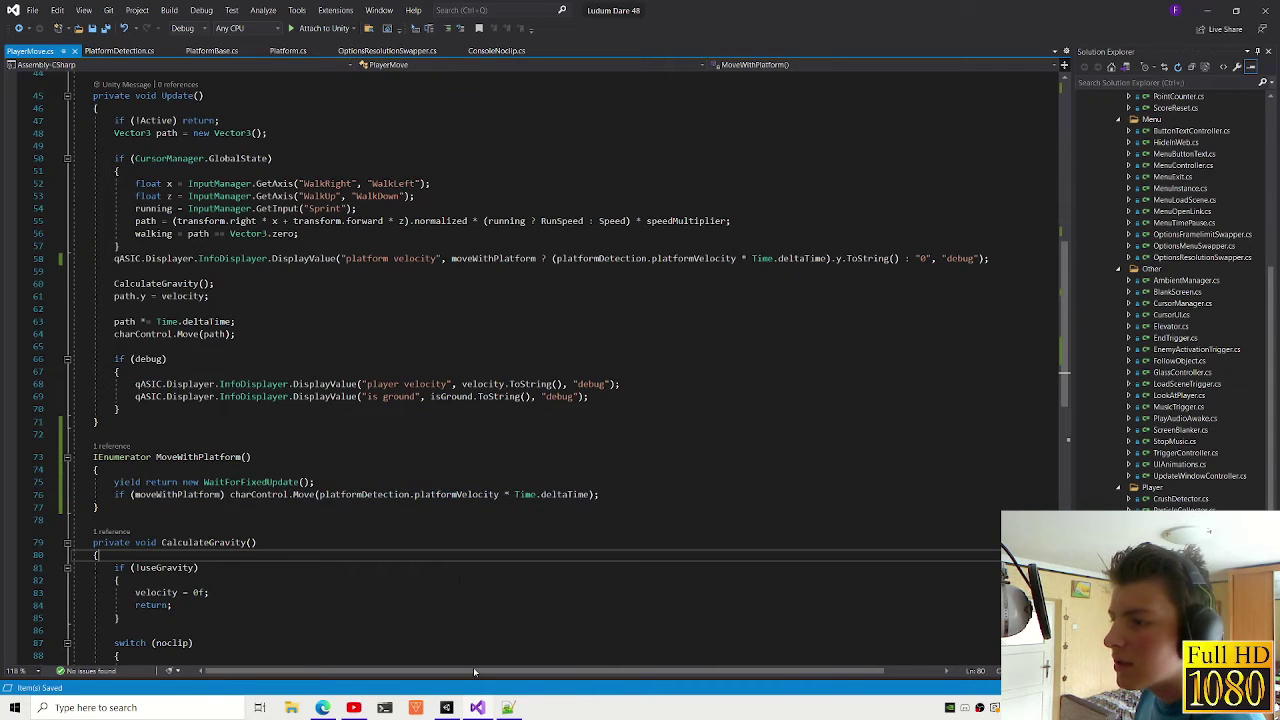
{"action": "left_click", "coordinate": [508, 707]}
{"action": "scroll", "coordinate": [140, 250], "scroll_direction": "down", "scroll_amount": 5}
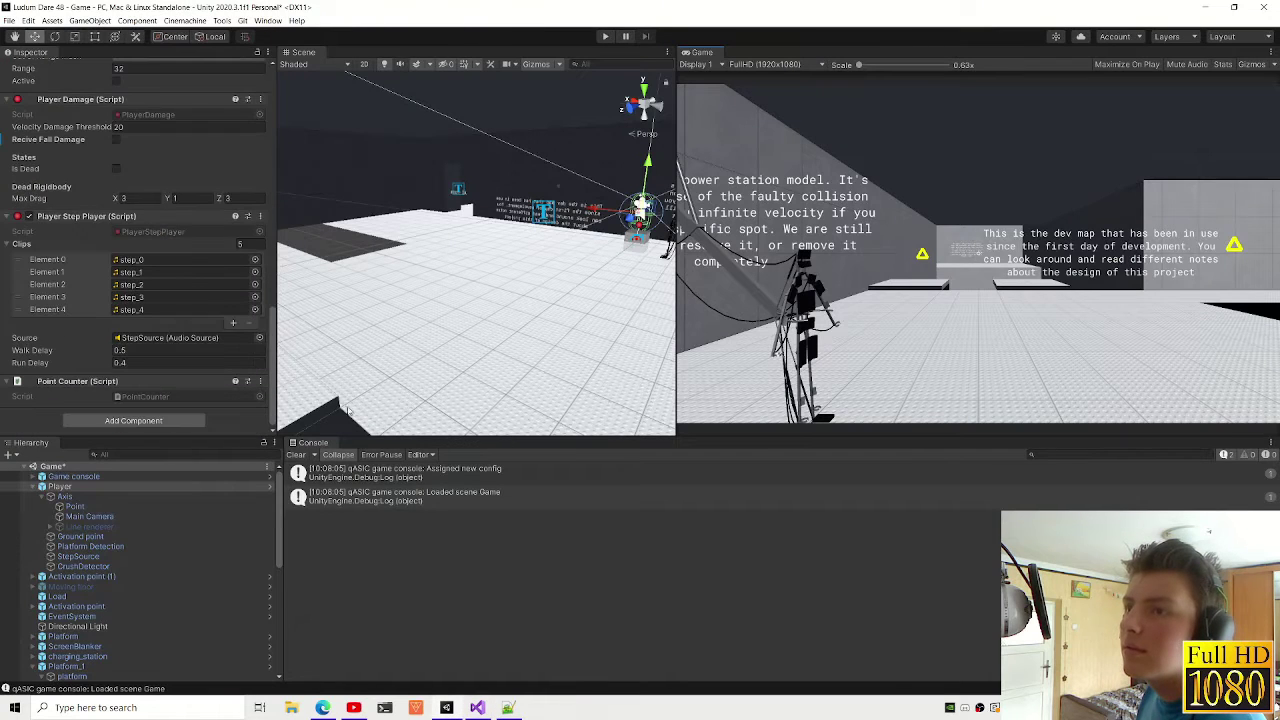
{"action": "left_click", "coordinate": [477, 707]}
{"action": "left_click_drag", "start_coordinate": [537, 494], "coordinate": [589, 494]}
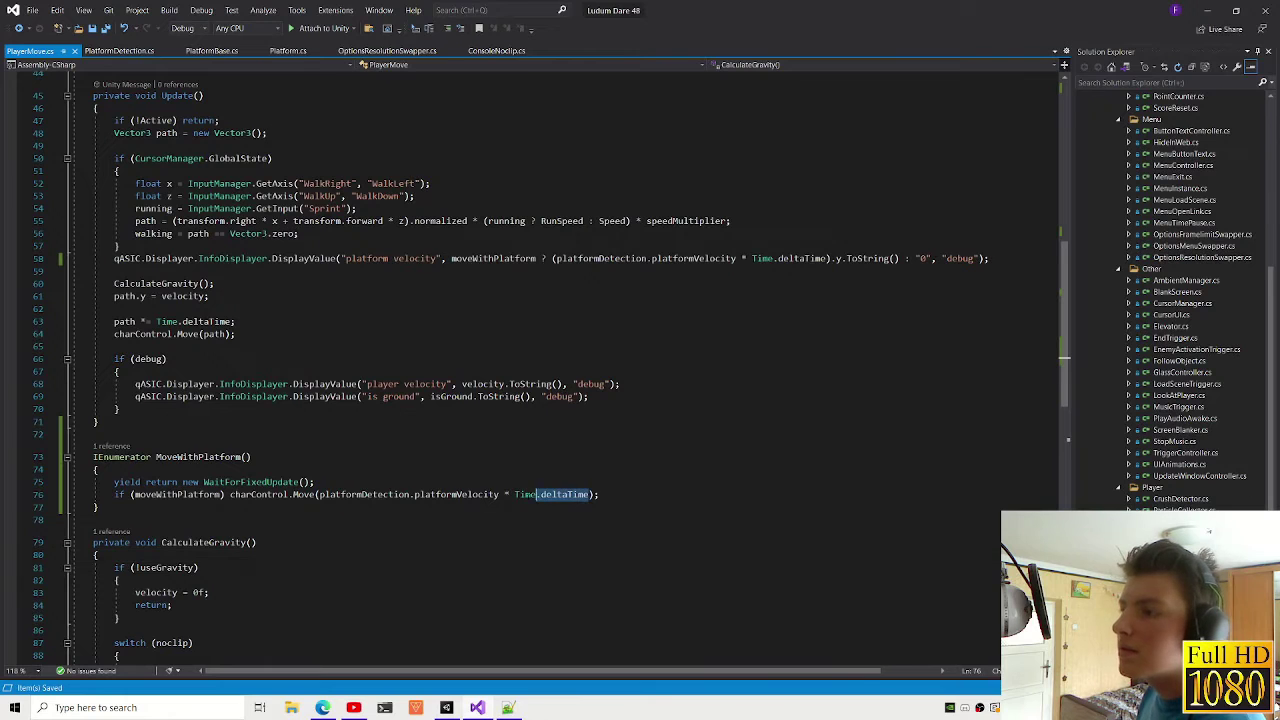
{"action": "key", "text": "BackSpace"}
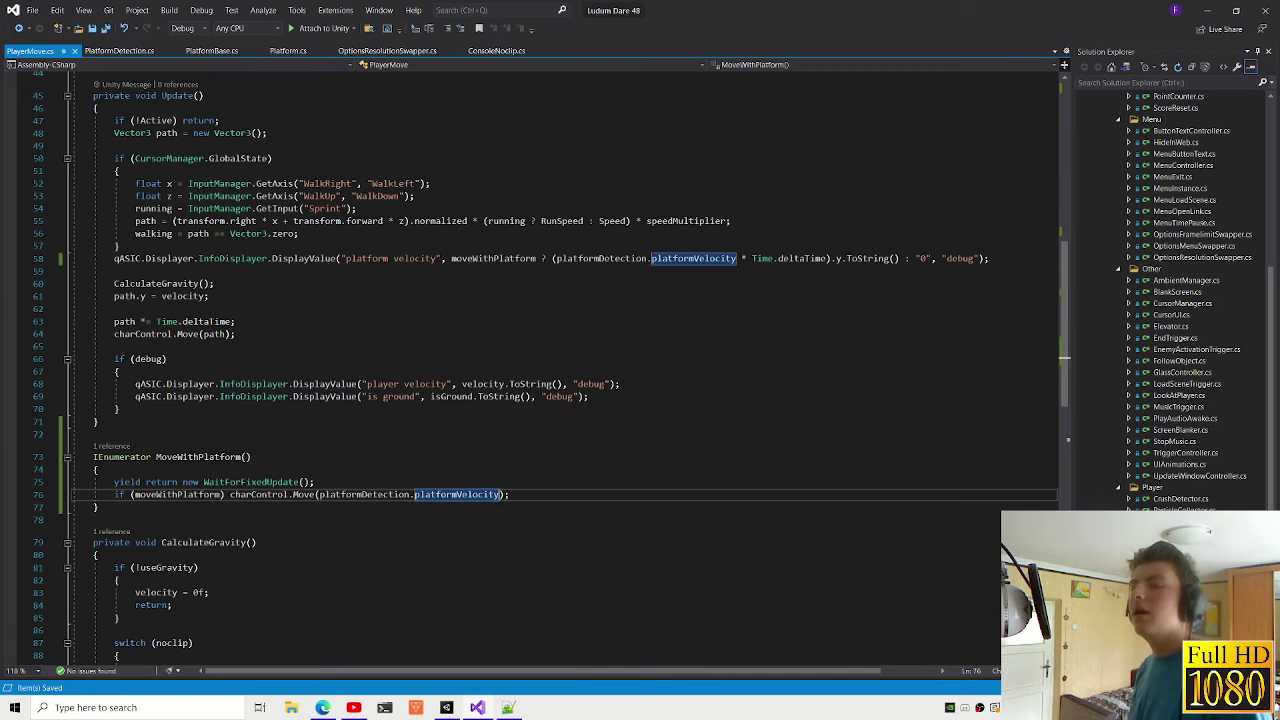
{"action": "left_click", "coordinate": [508, 707]}
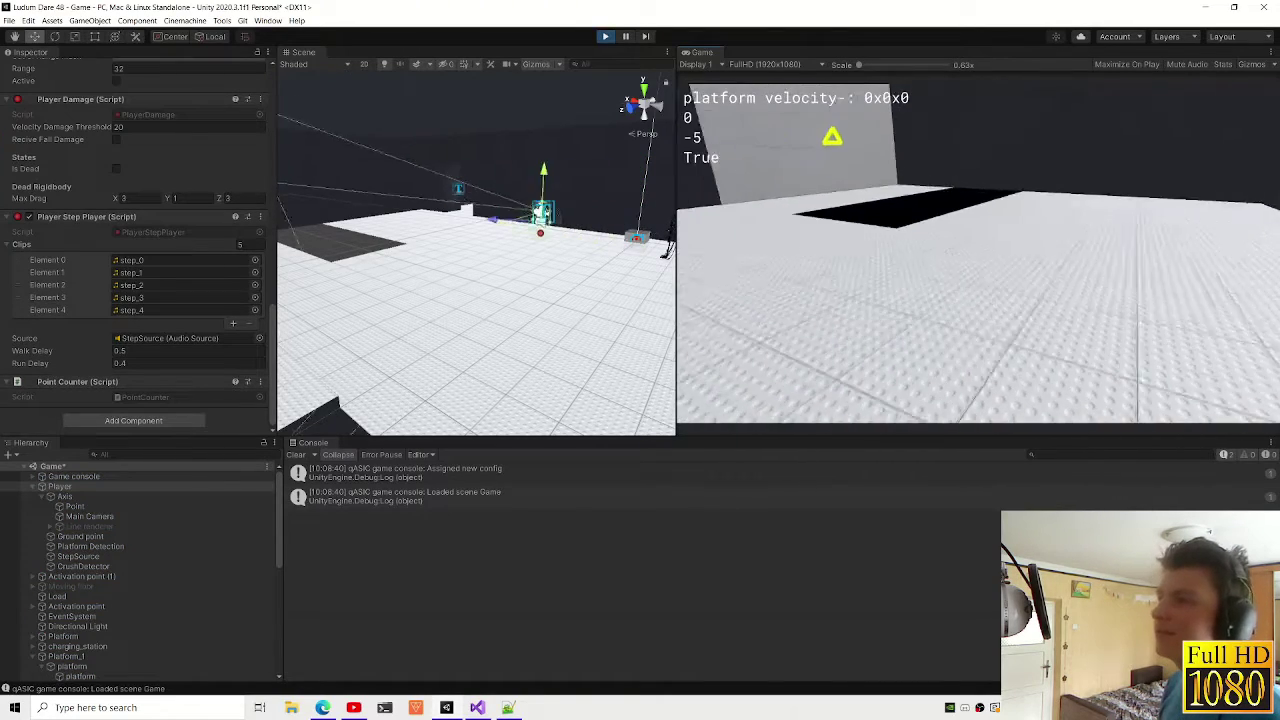
Step: Walk across the level, ride the moving platform and step off, then stop and return to Visual Studio
{"action": "key", "text": "w"}
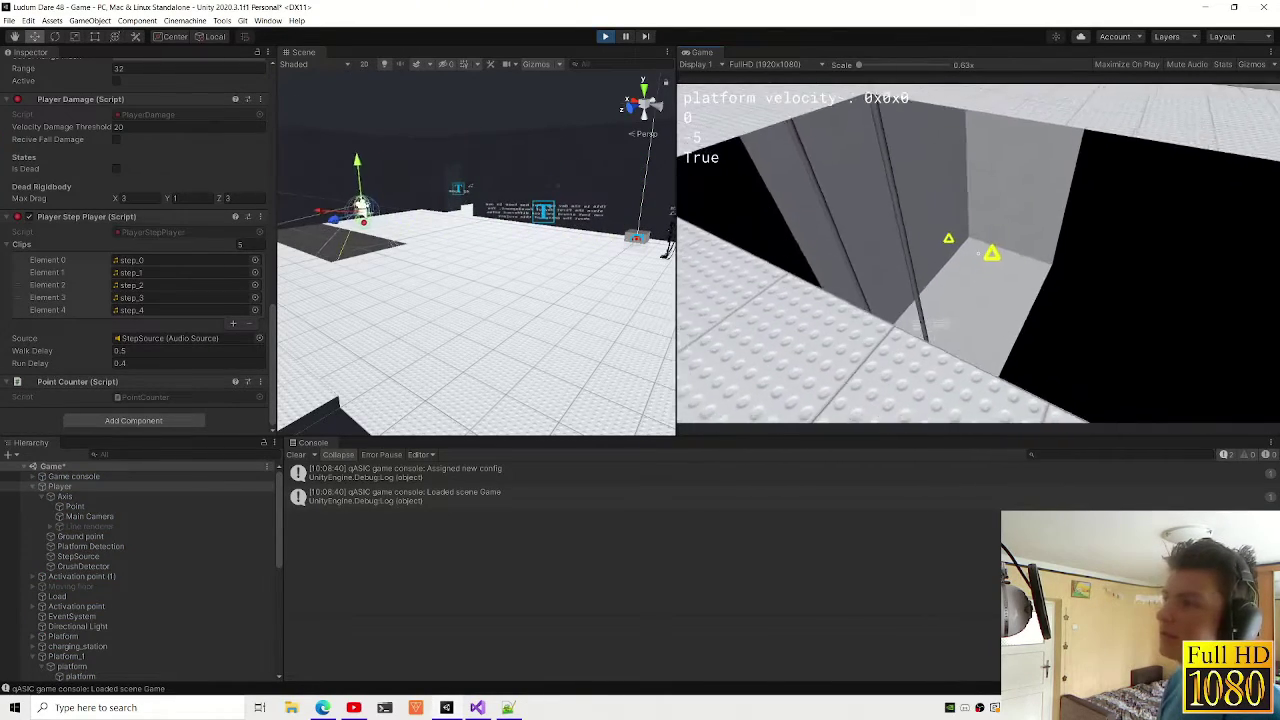
{"action": "key", "text": "w"}
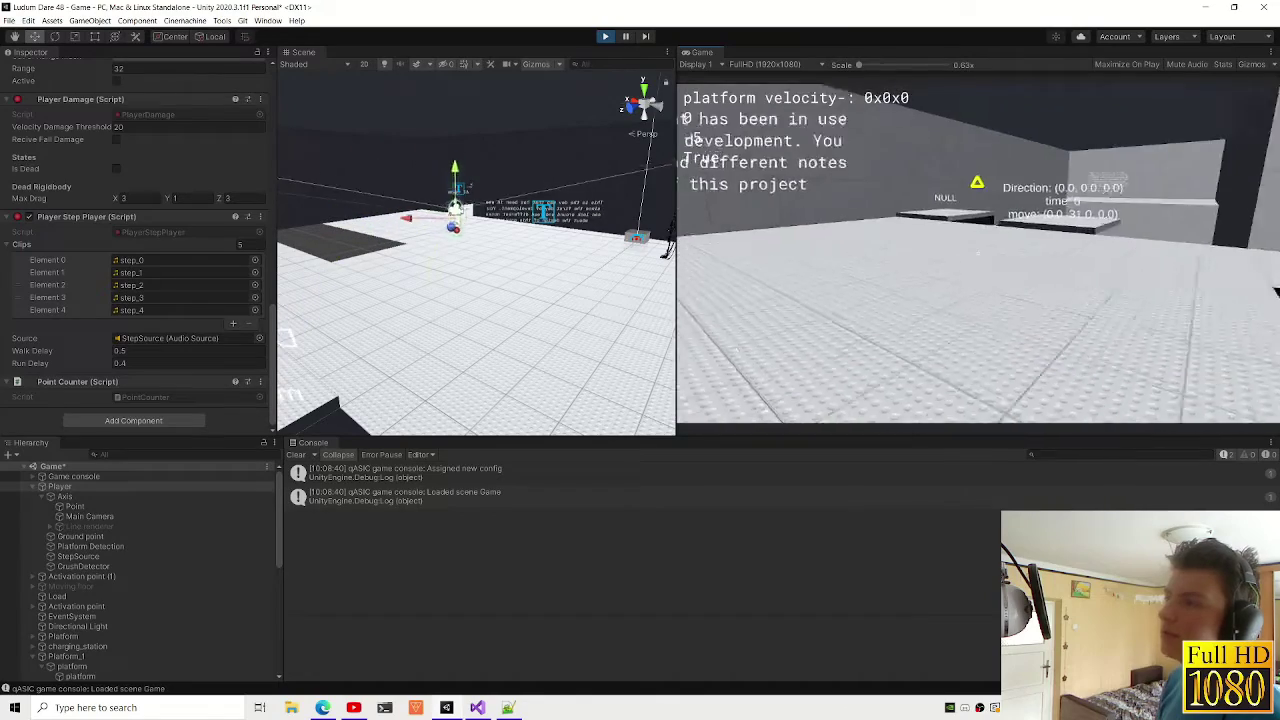
{"action": "key", "text": "w"}
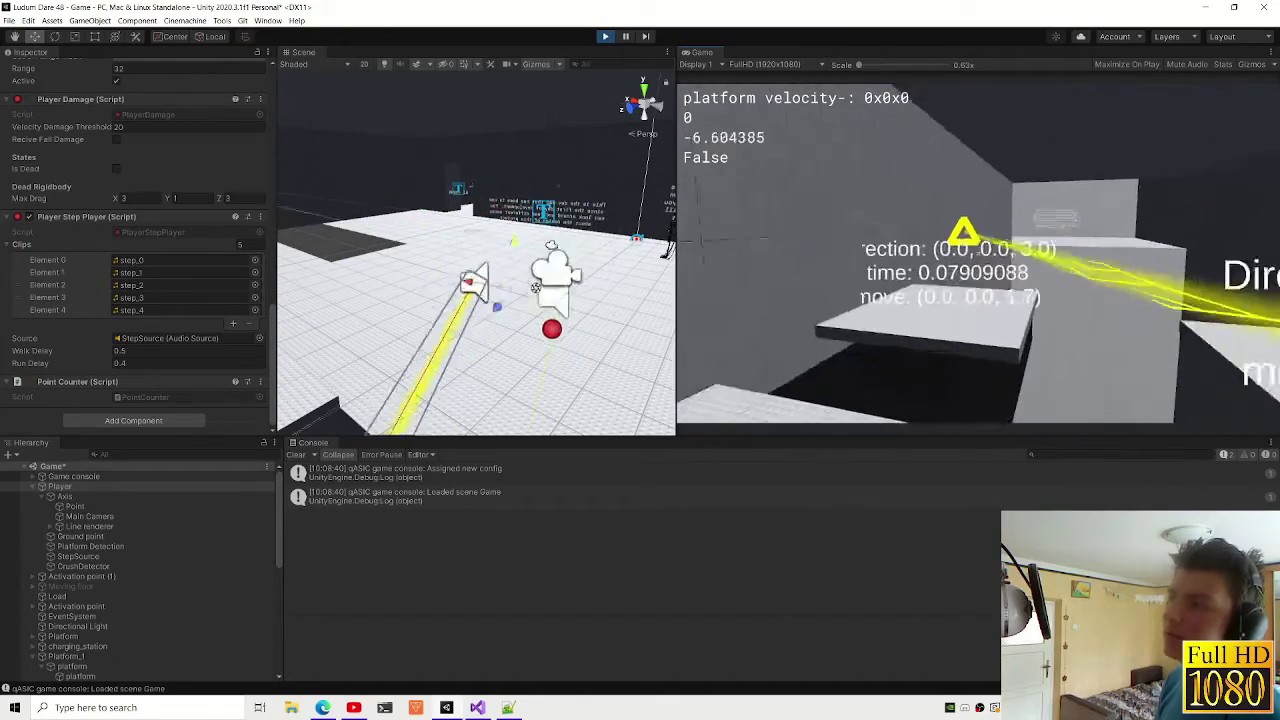
{"action": "key", "text": "w"}
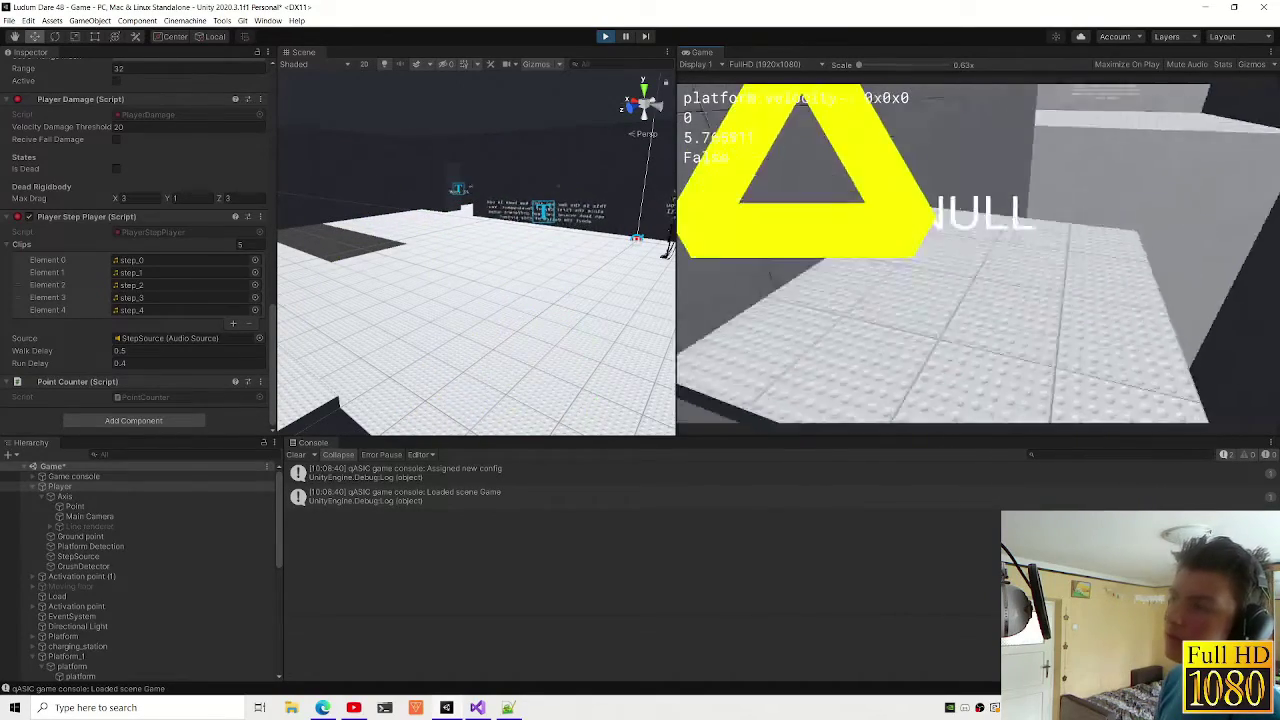
{"action": "key", "text": "w"}
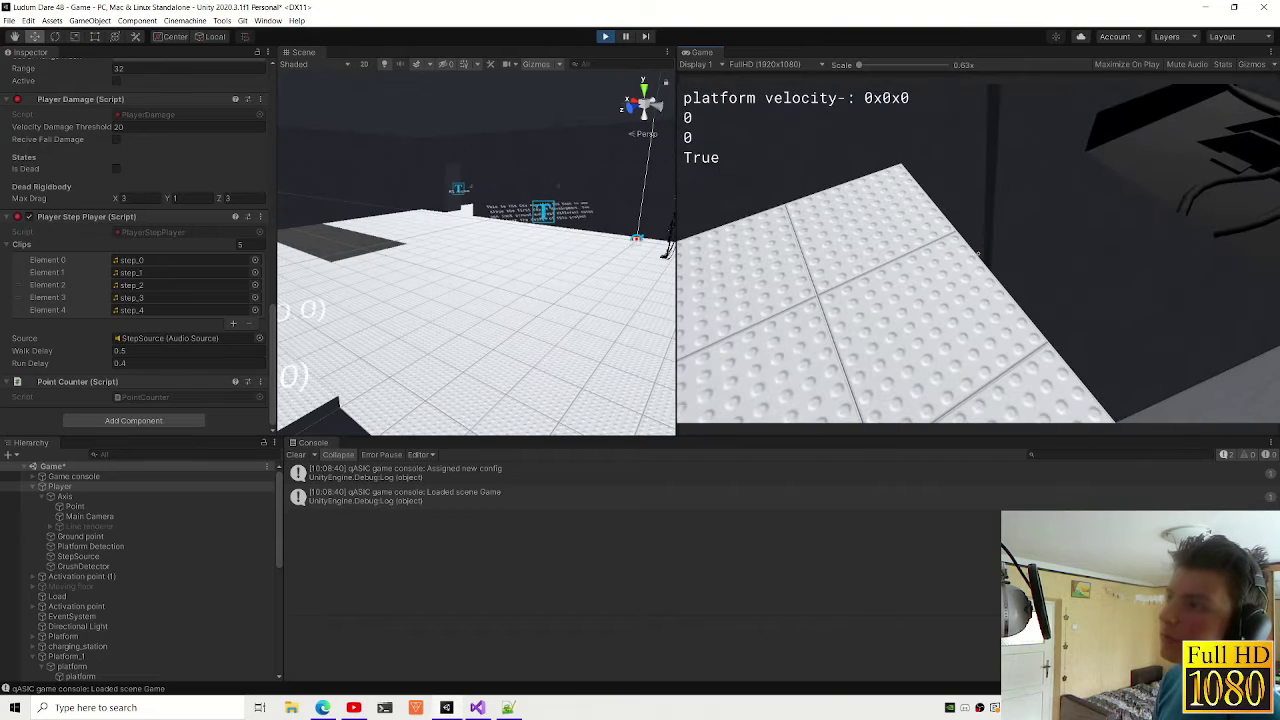
{"action": "key", "text": "w"}
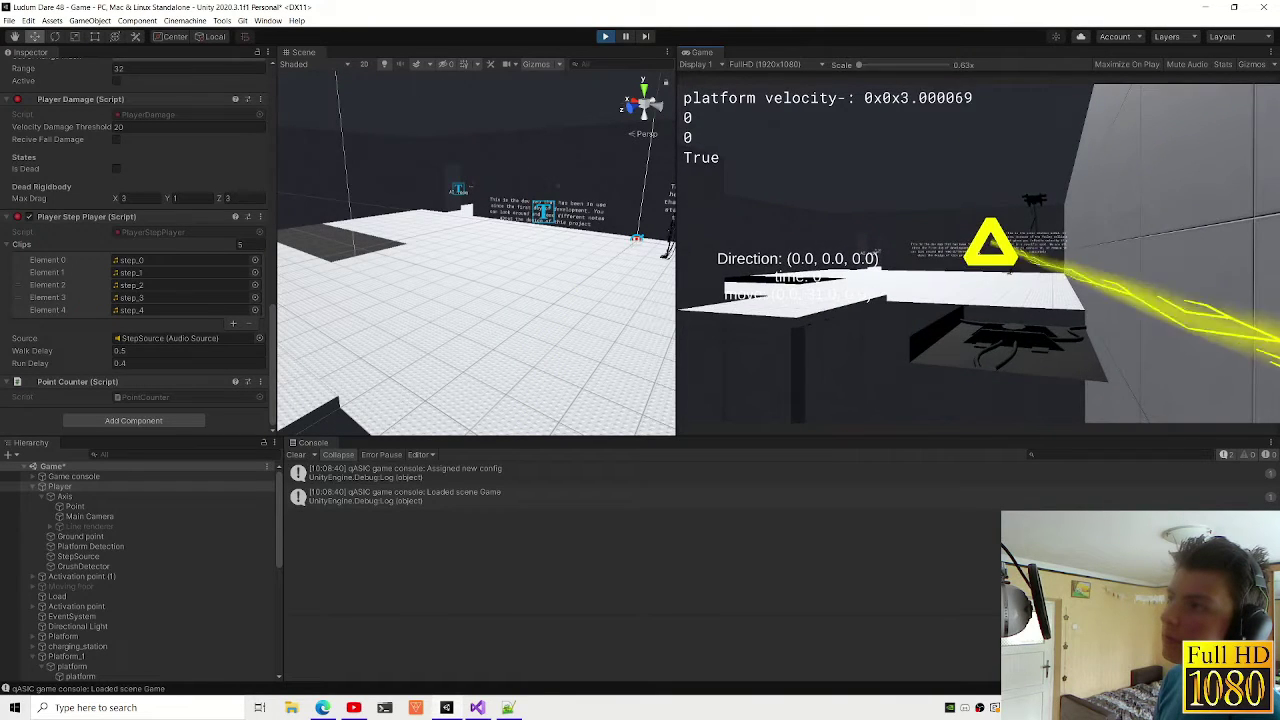
{"action": "key", "text": "w"}
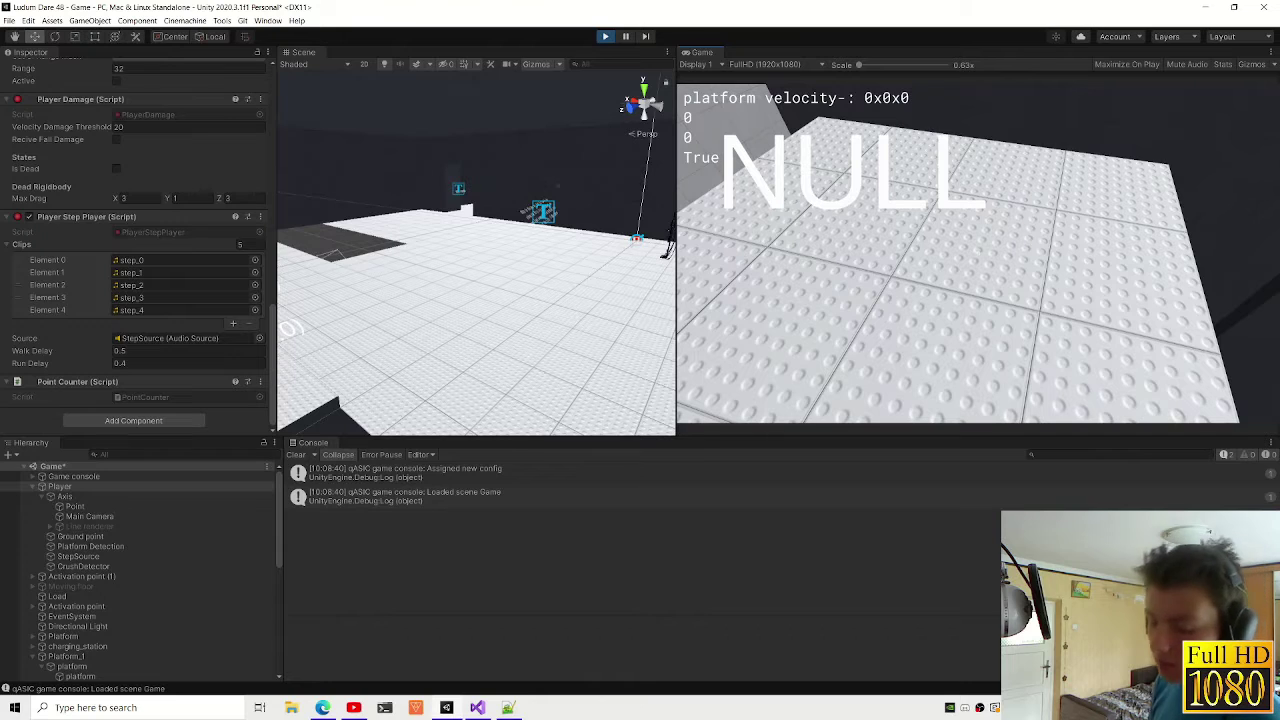
{"action": "key", "text": "ctrl+p"}
{"action": "left_click", "coordinate": [477, 709]}
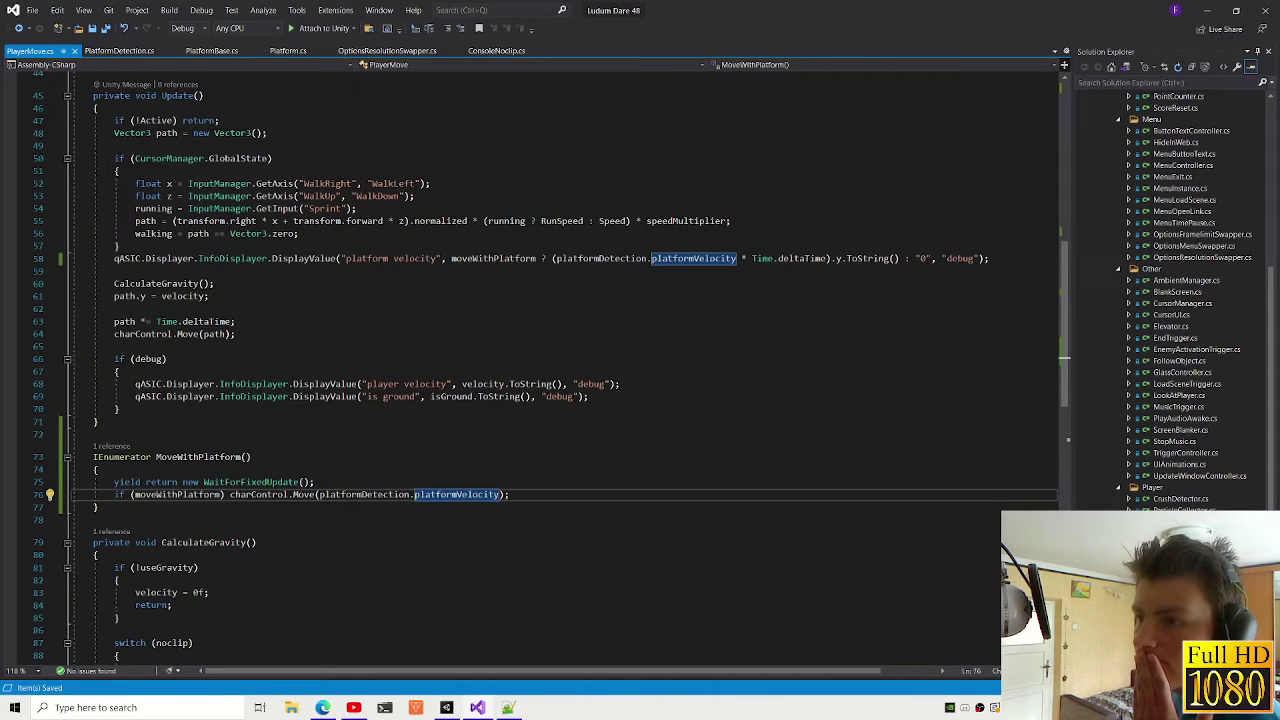
Step: In PlatformDetection.cs, copy the platform velocity display line into TriggerUpdate right after OnPhysicsUpdate()
{"action": "left_click", "coordinate": [118, 51]}
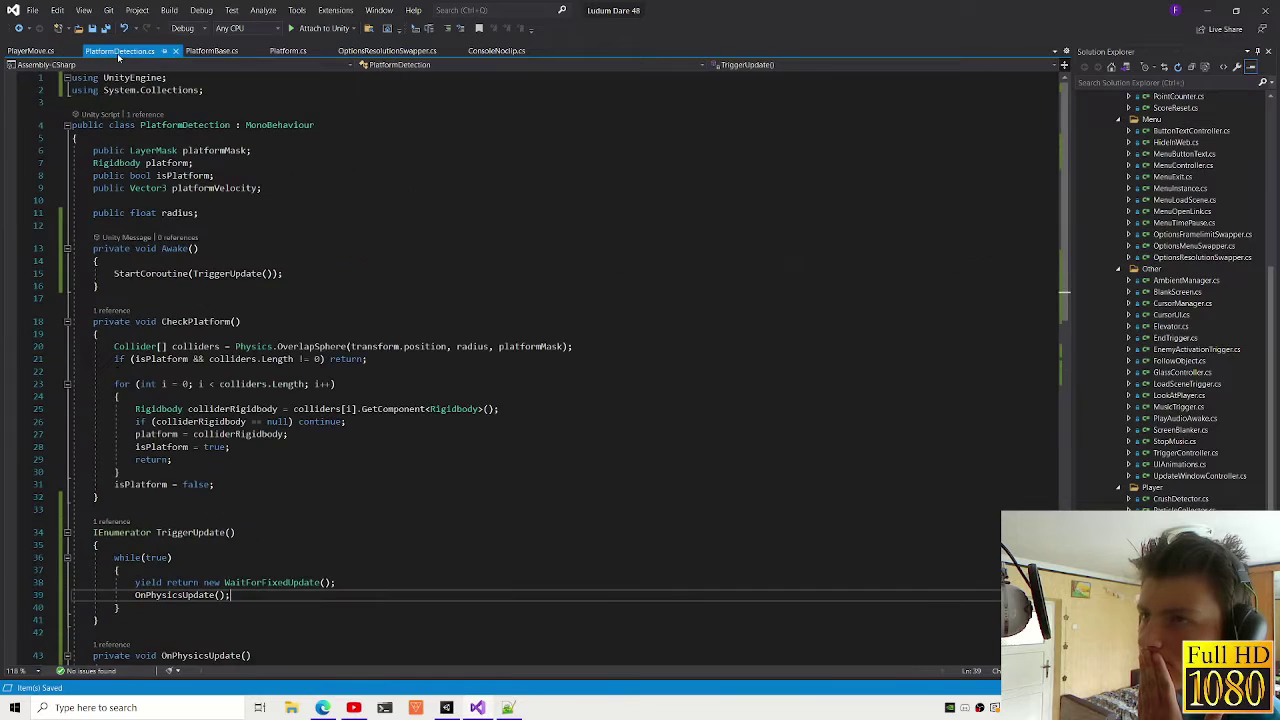
{"action": "scroll", "coordinate": [530, 370], "scroll_direction": "down", "scroll_amount": 4}
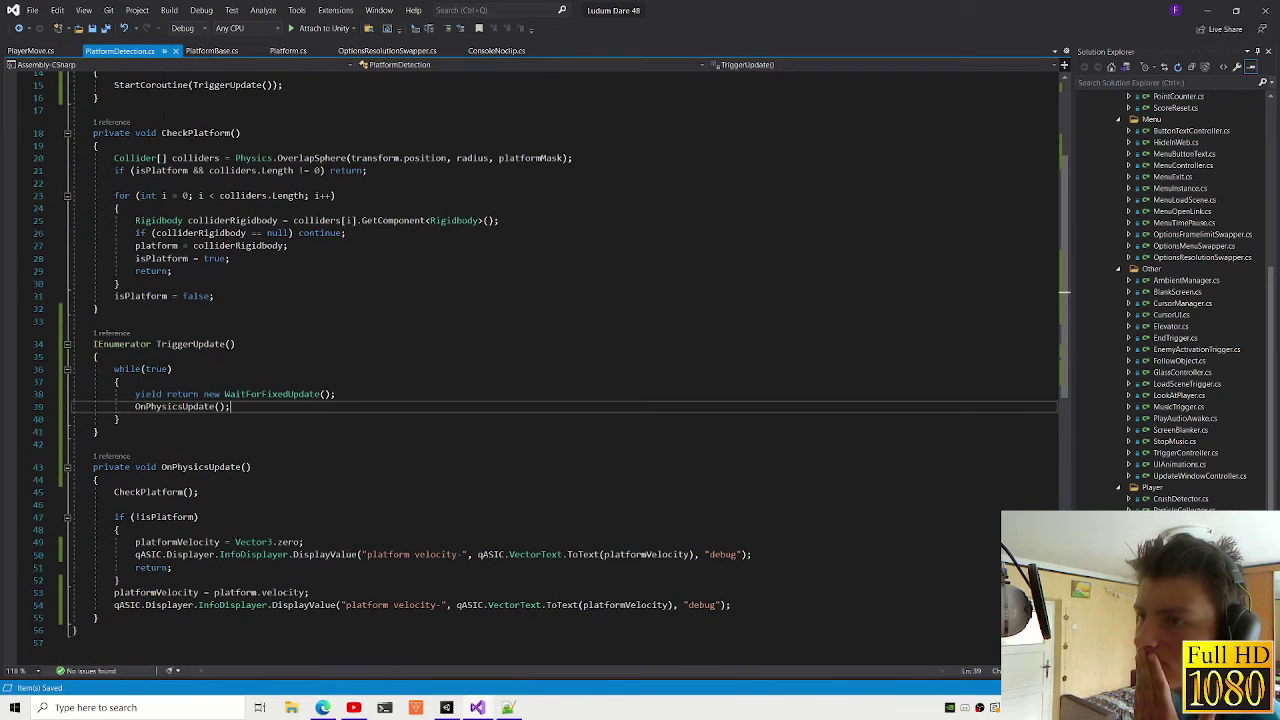
{"action": "left_click", "coordinate": [200, 467]}
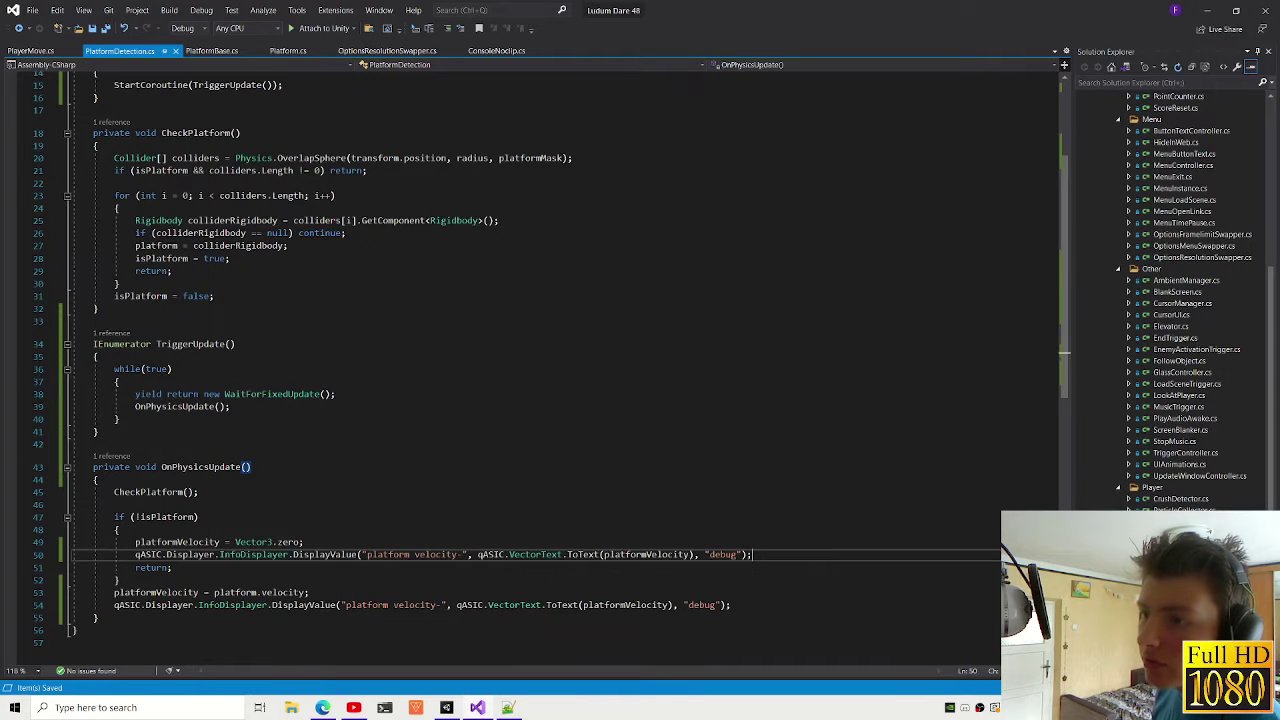
{"action": "left_click", "coordinate": [541, 605]}
{"action": "left_click", "coordinate": [283, 592]}
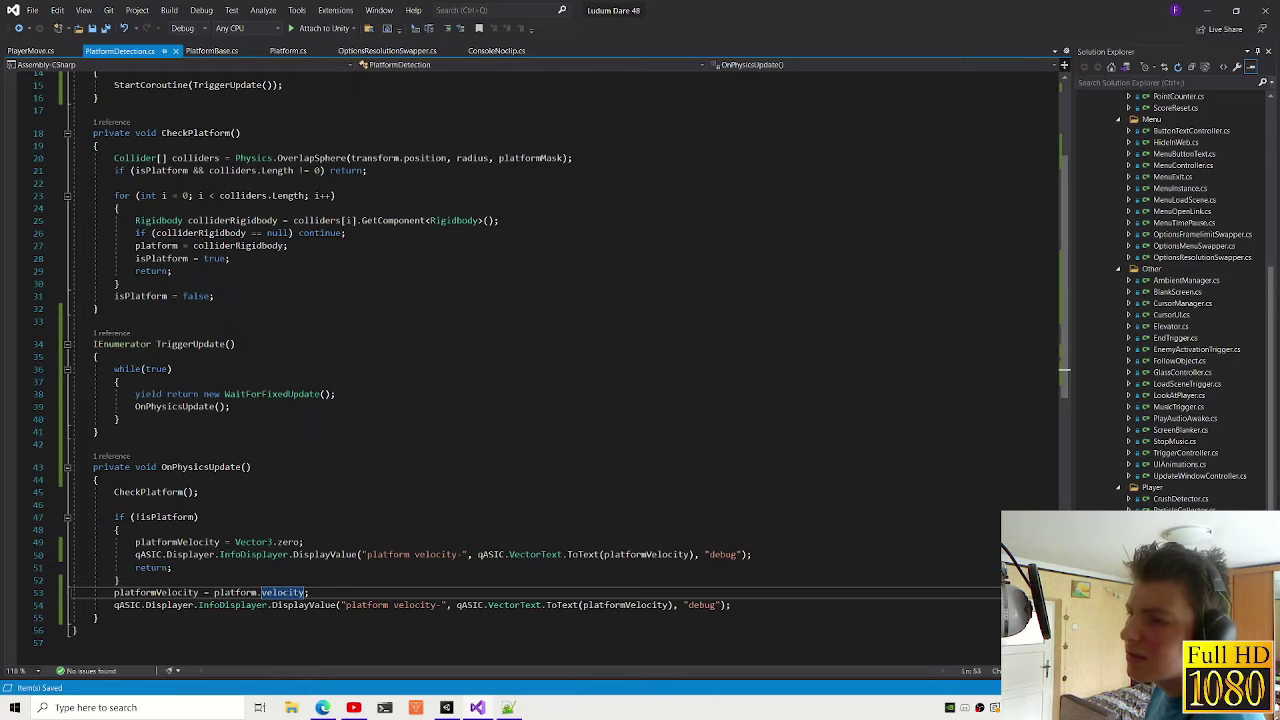
{"action": "left_click", "coordinate": [172, 567]}
{"action": "mouse_move", "coordinate": [731, 605]}
{"action": "left_mouse_down"}
{"action": "mouse_move", "coordinate": [88, 580]}
{"action": "mouse_move", "coordinate": [114, 605]}
{"action": "left_mouse_up"}
{"action": "key", "text": "ctrl+c"}
{"action": "left_click", "coordinate": [232, 406]}
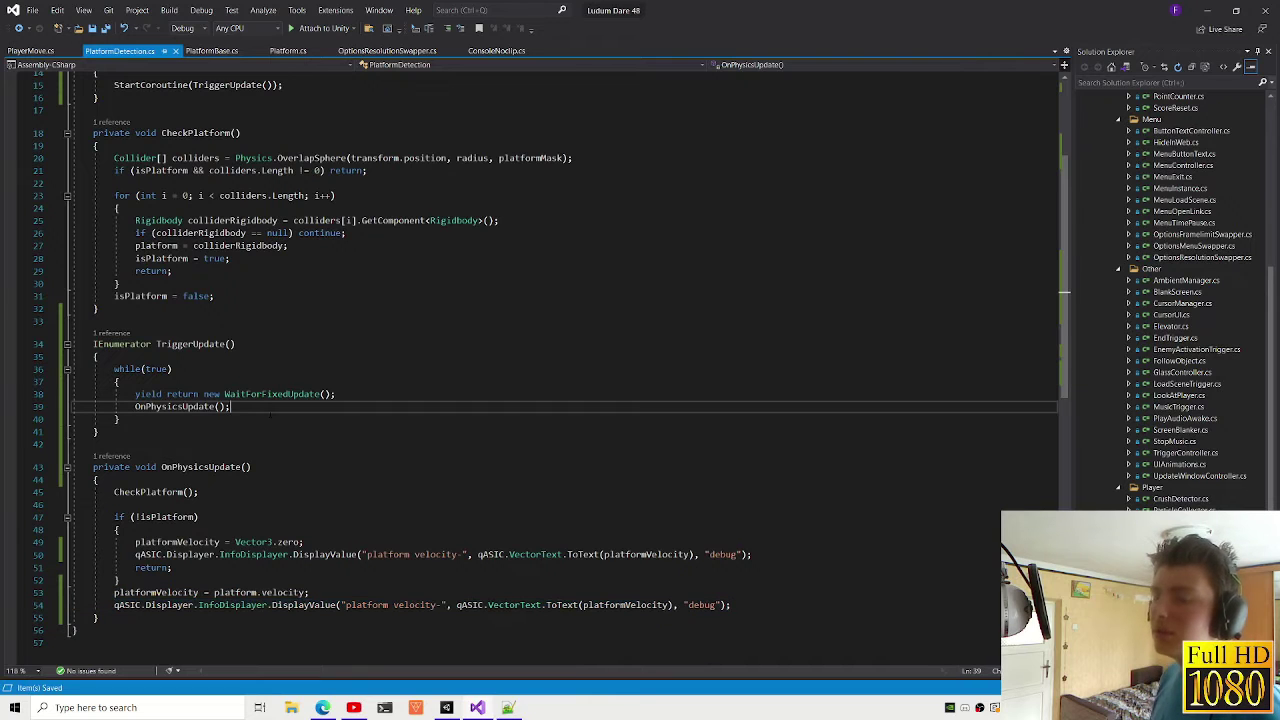
{"action": "key", "text": "Return"}
{"action": "key", "text": "ctrl+v"}
Step: Delete the two old display lines from OnPhysicsUpdate, save PlatformDetection.cs, and return to Unity
{"action": "left_click", "coordinate": [52, 617]}
{"action": "key", "text": "Delete"}
{"action": "left_click", "coordinate": [47, 567]}
{"action": "key", "text": "Delete"}
{"action": "key", "text": "ctrl+s"}
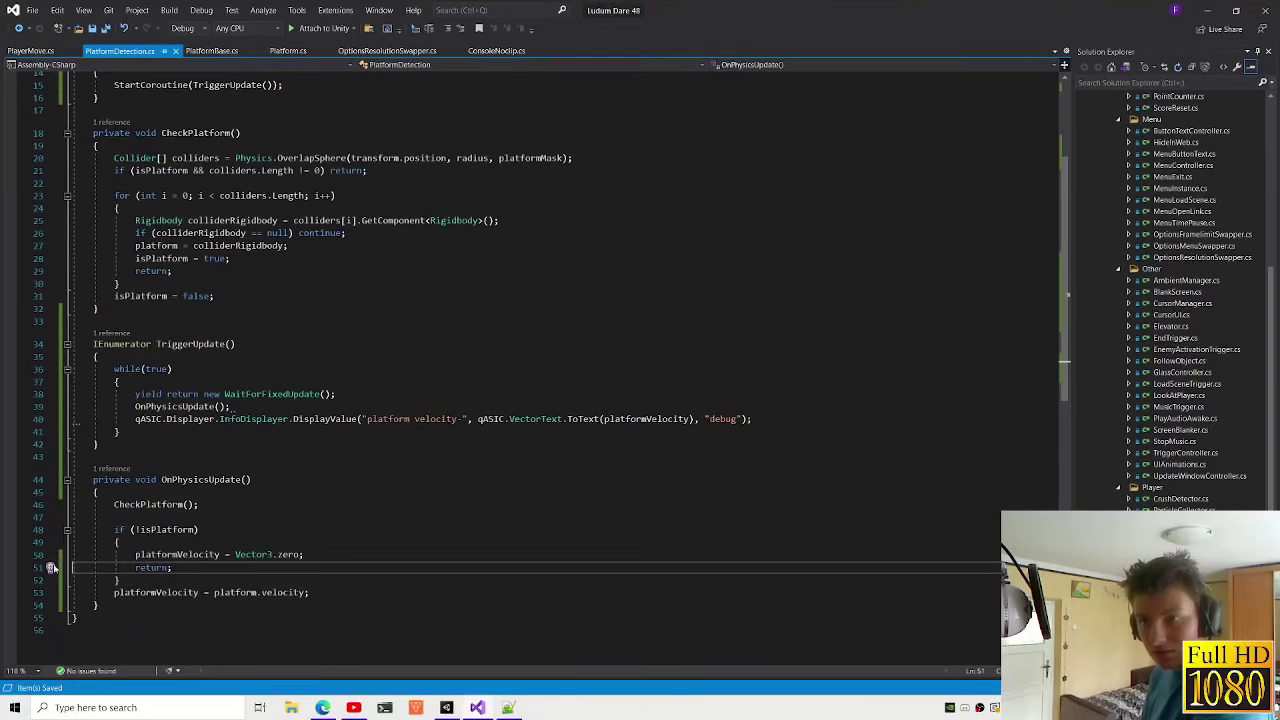
{"action": "left_click", "coordinate": [395, 557]}
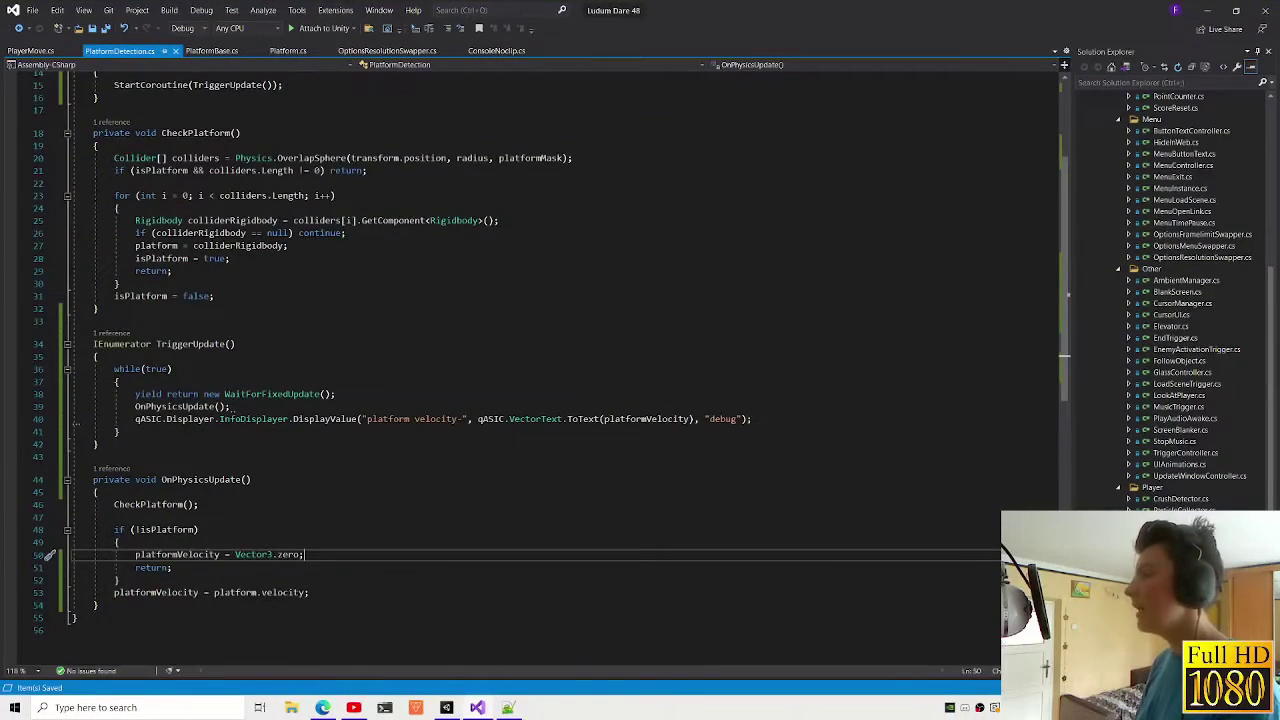
{"action": "key", "text": "alt+Tab"}
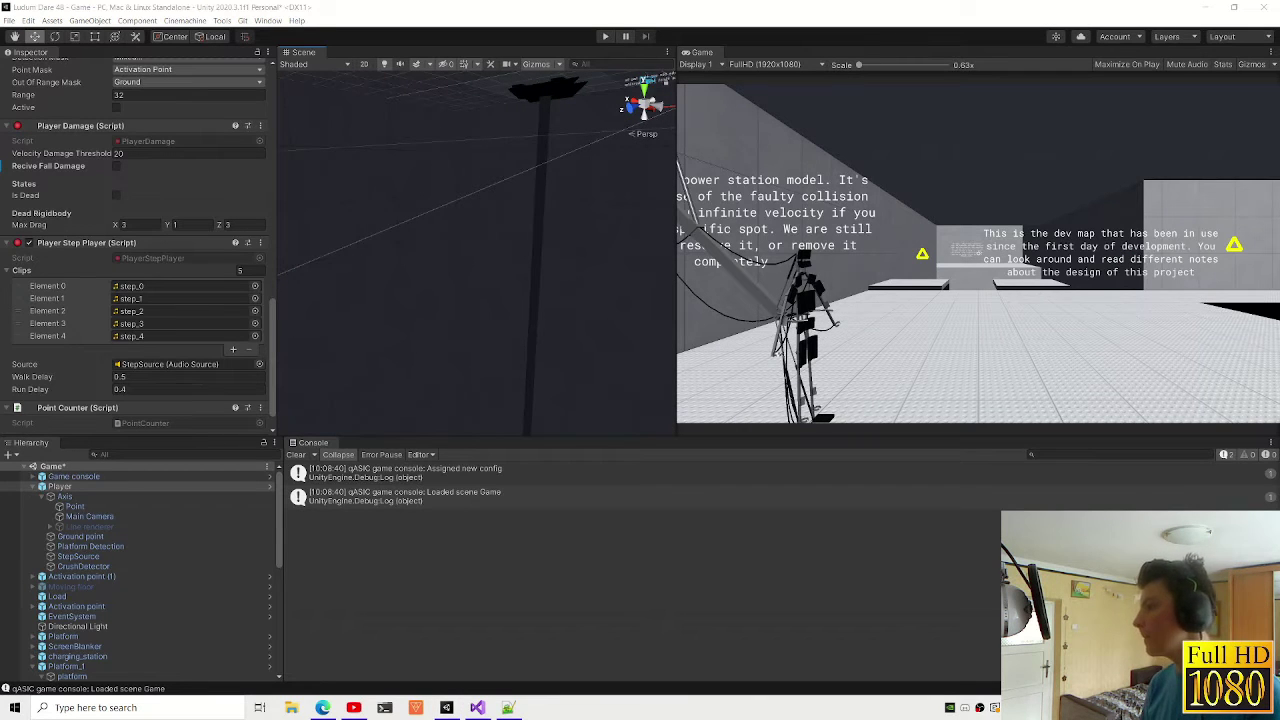
Step: Orbit and pan the Scene view to see the floor platforms from the side
{"action": "right_click_drag", "start_coordinate": [509, 303], "coordinate": [479, 380]}
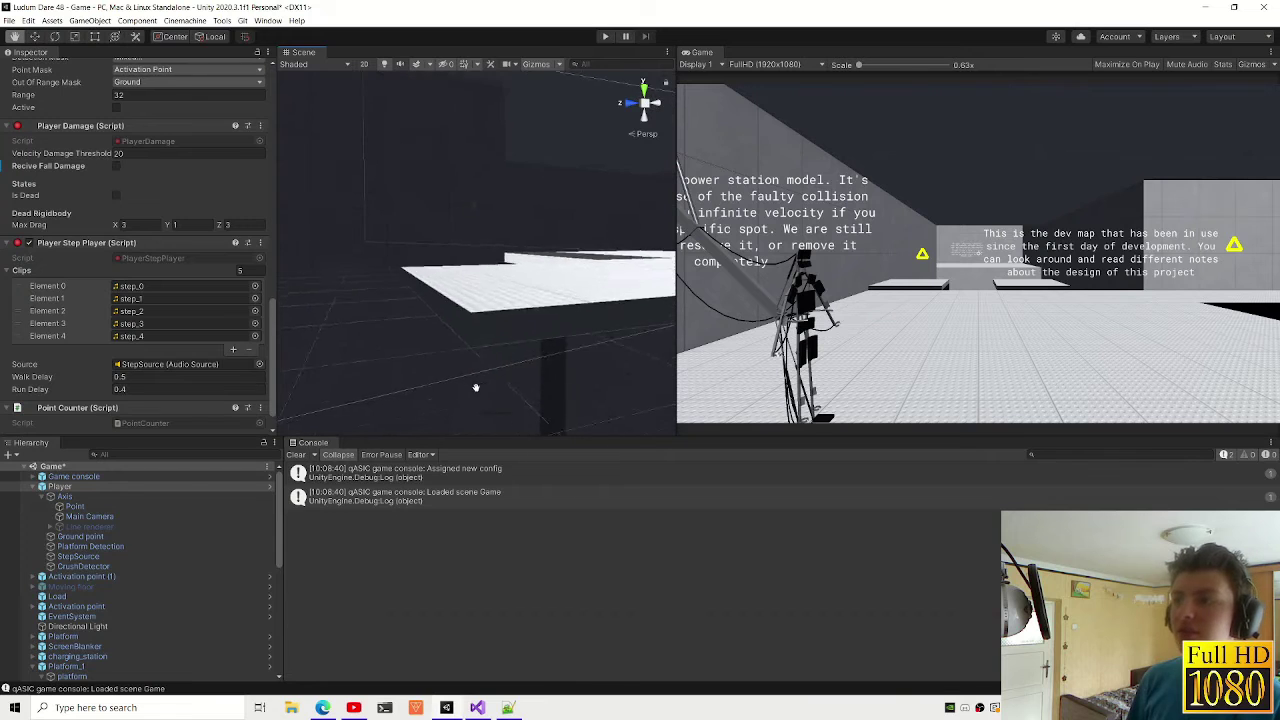
{"action": "middle_click_drag", "start_coordinate": [416, 364], "coordinate": [387, 402]}
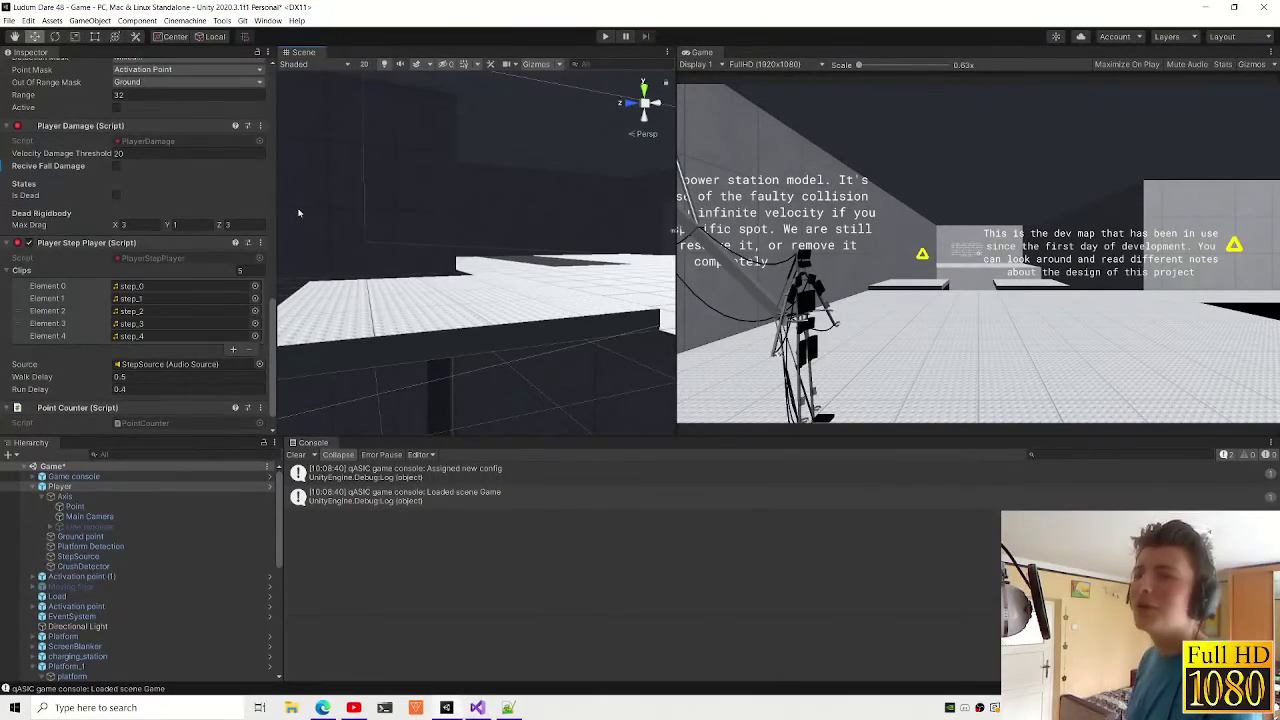
{"action": "mouse_move", "coordinate": [298, 212]}
{"action": "right_mouse_down"}
{"action": "mouse_move", "coordinate": [465, 298]}
{"action": "mouse_move", "coordinate": [451, 348]}
{"action": "mouse_move", "coordinate": [549, 200]}
{"action": "mouse_move", "coordinate": [457, 357]}
{"action": "mouse_move", "coordinate": [451, 263]}
{"action": "mouse_move", "coordinate": [525, 287]}
{"action": "mouse_move", "coordinate": [451, 171]}
{"action": "mouse_move", "coordinate": [502, 287]}
{"action": "mouse_move", "coordinate": [450, 297]}
{"action": "mouse_move", "coordinate": [572, 305]}
{"action": "mouse_move", "coordinate": [485, 301]}
{"action": "right_mouse_up"}
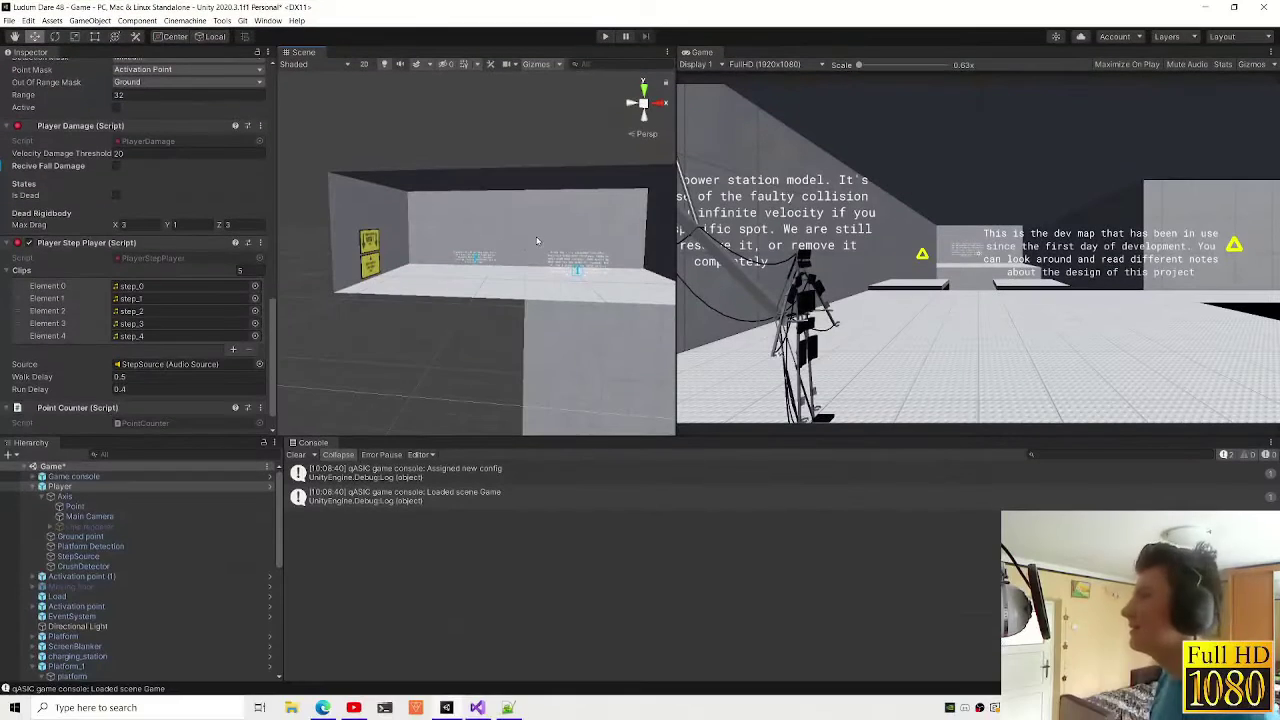
Step: Fly the Scene camera through the level toward the platform with the T marker
{"action": "mouse_move", "coordinate": [536, 241]}
{"action": "right_mouse_down"}
{"action": "mouse_move", "coordinate": [479, 243]}
{"action": "mouse_move", "coordinate": [534, 253]}
{"action": "right_mouse_up"}
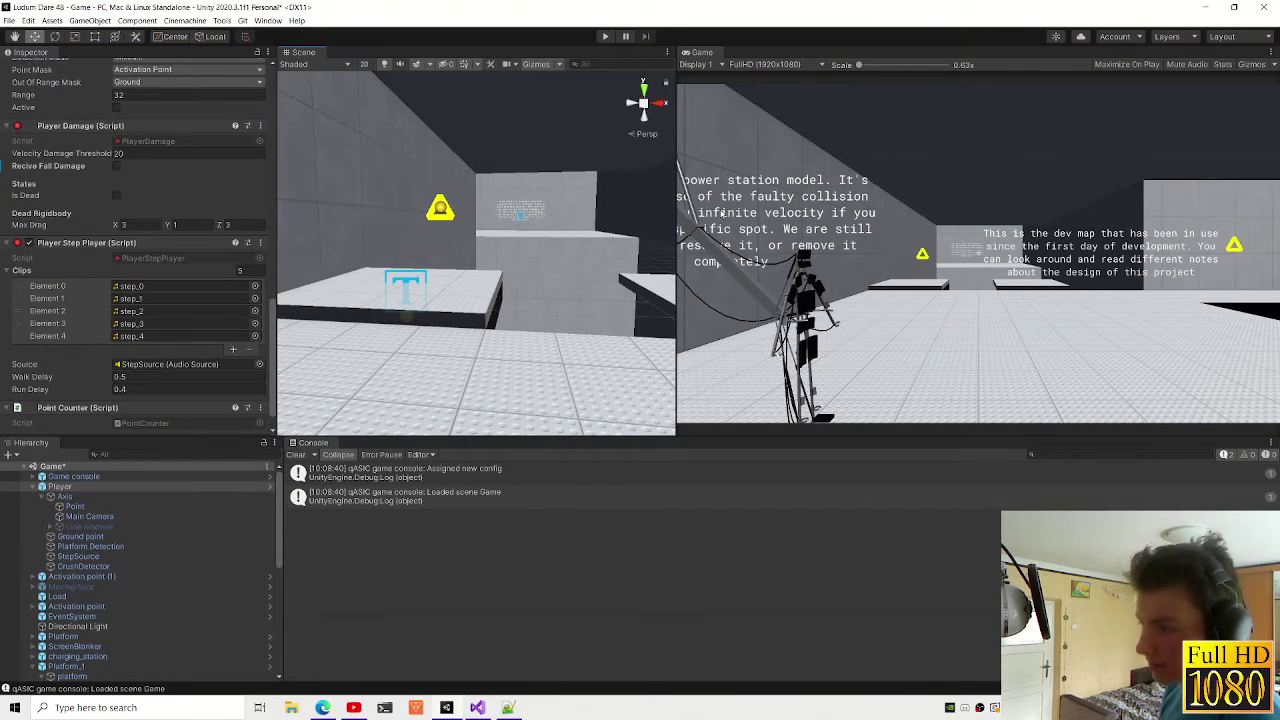
{"action": "mouse_move", "coordinate": [454, 358]}
{"action": "right_mouse_down"}
{"action": "mouse_move", "coordinate": [491, 209]}
{"action": "mouse_move", "coordinate": [324, 245]}
{"action": "mouse_move", "coordinate": [479, 281]}
{"action": "right_mouse_up"}
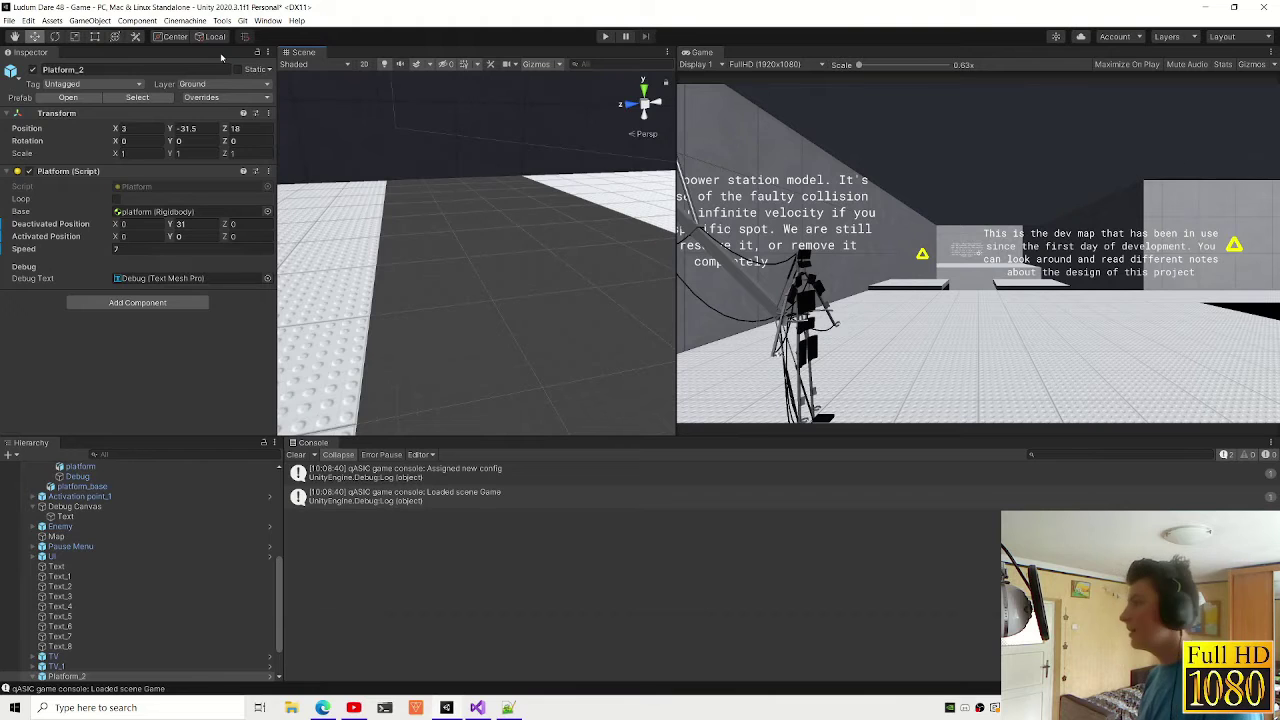
Step: Rotate the Scene view to see the platforms from another angle, then switch to Visual Studio
{"action": "mouse_move", "coordinate": [322, 112]}
{"action": "right_mouse_down"}
{"action": "mouse_move", "coordinate": [452, 309]}
{"action": "mouse_move", "coordinate": [374, 250]}
{"action": "mouse_move", "coordinate": [322, 296]}
{"action": "right_mouse_up"}
{"action": "right_click_drag", "start_coordinate": [437, 308], "coordinate": [437, 280]}
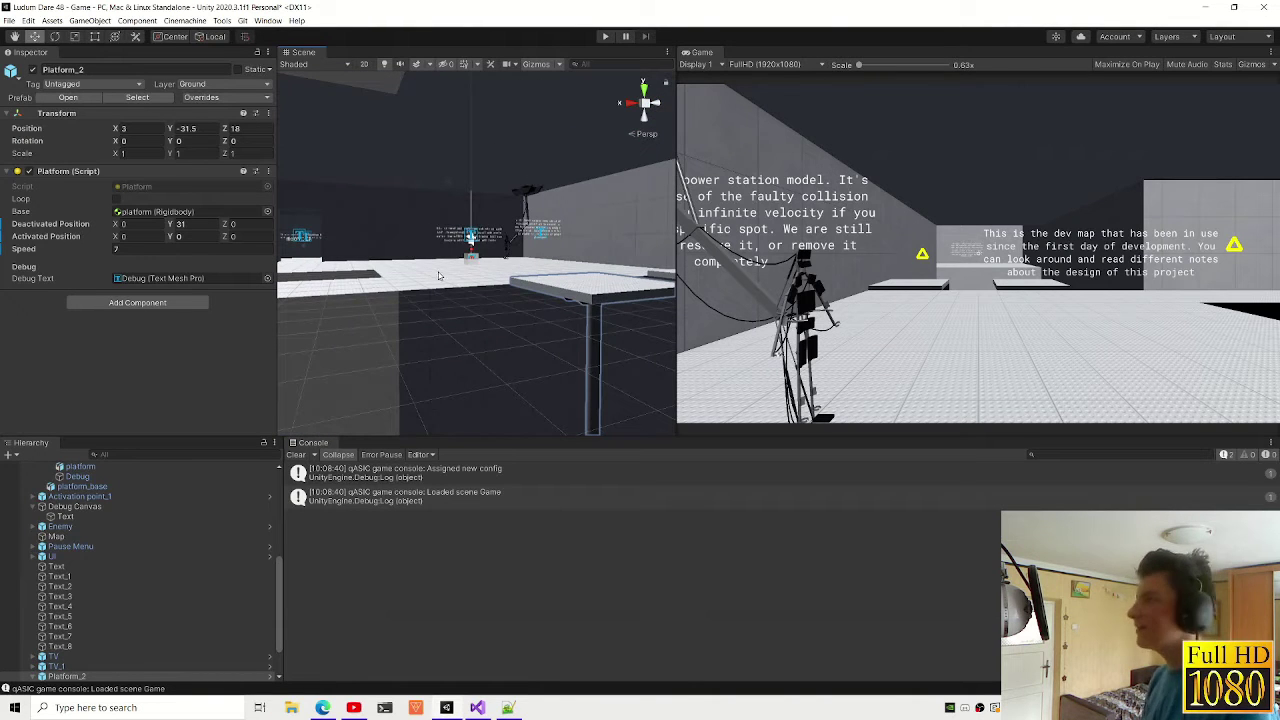
{"action": "key", "text": "alt+Tab"}
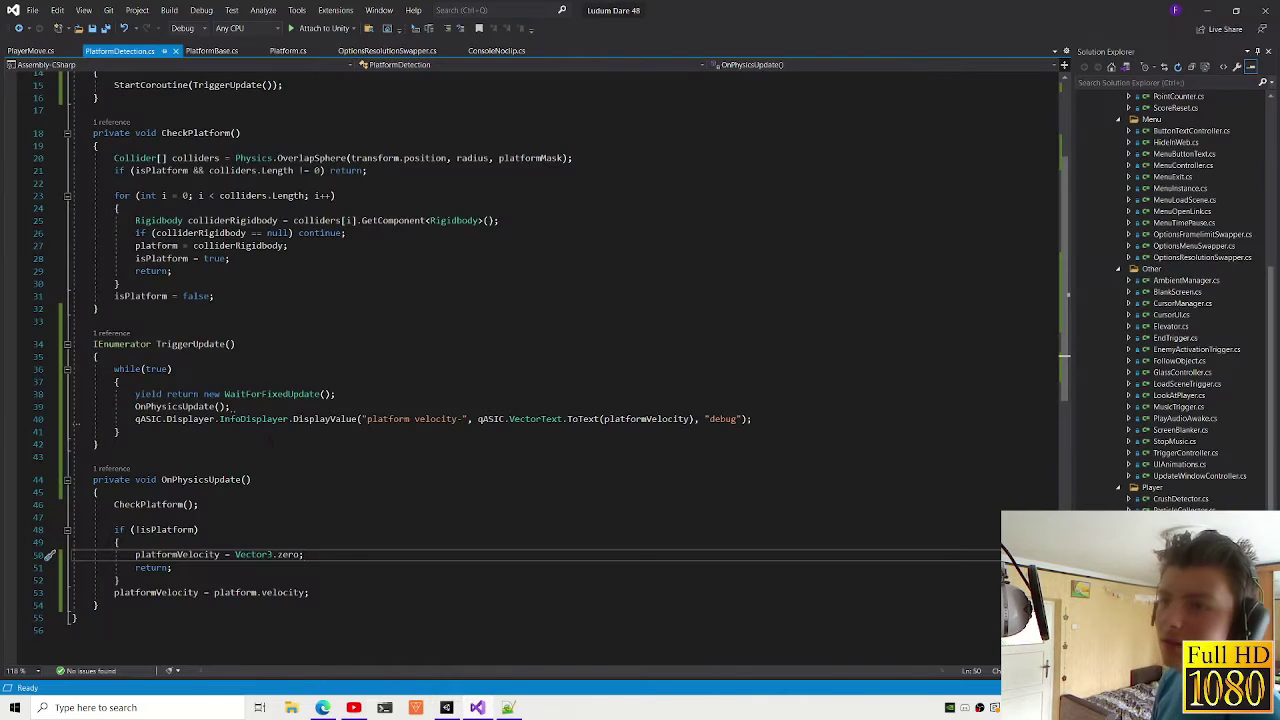
Step: Wrap MoveWithPlatform's body in PlayerMove.cs in a while(true) loop and save
{"action": "left_click", "coordinate": [30, 50]}
{"action": "key", "text": "Return"}
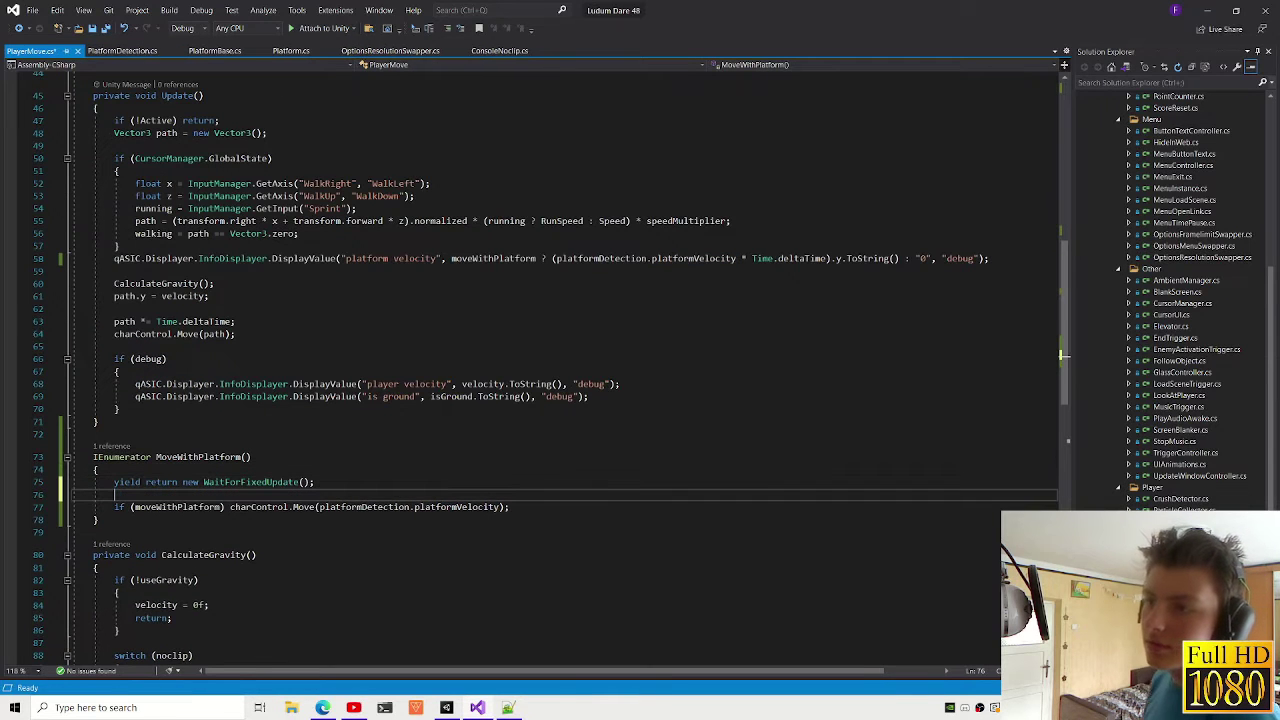
{"action": "key", "text": "BackSpace"}
{"action": "left_click", "coordinate": [252, 457]}
{"action": "left_click", "coordinate": [250, 482]}
{"action": "left_click", "coordinate": [252, 457]}
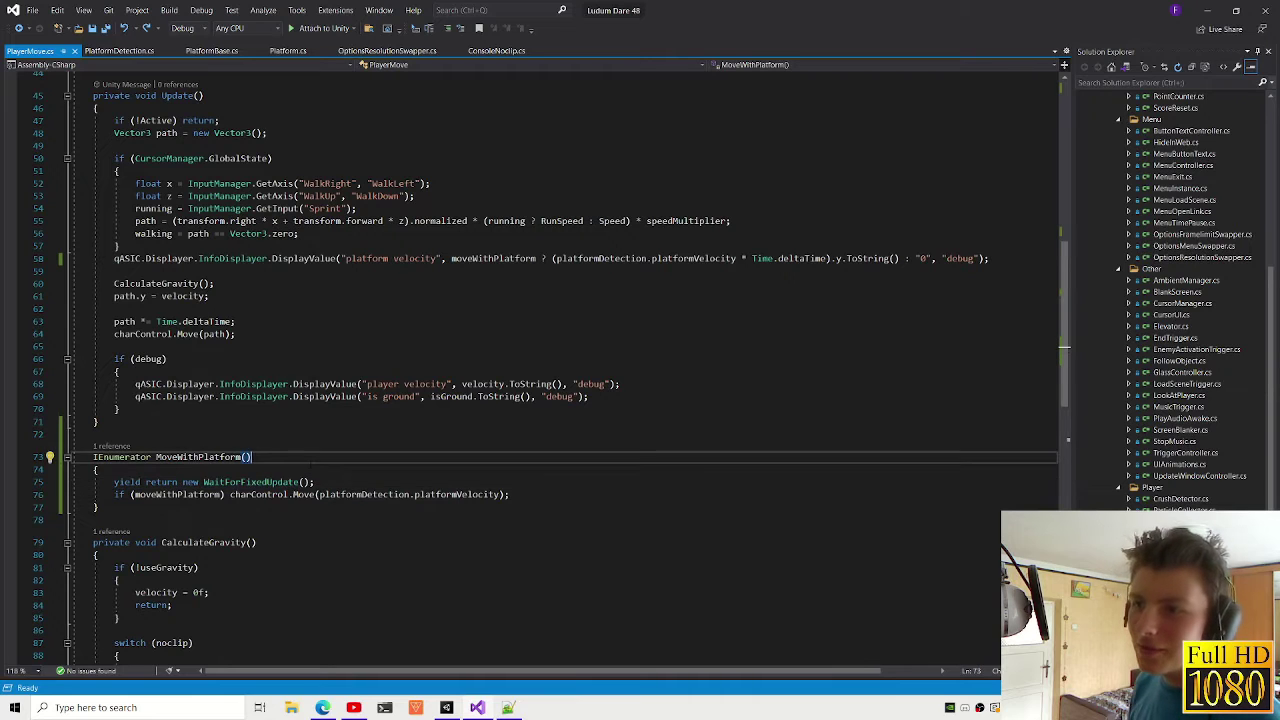
{"action": "key", "text": "Down"}
{"action": "key", "text": "Return"}
{"action": "type", "text": "while(true"}
{"action": "key", "text": "End"}
{"action": "key", "text": "Return"}
{"action": "key", "text": "Down"}
{"action": "key", "text": "Down"}
{"action": "key", "text": "End"}
{"action": "key", "text": "Return"}
{"action": "type", "text": "}"}
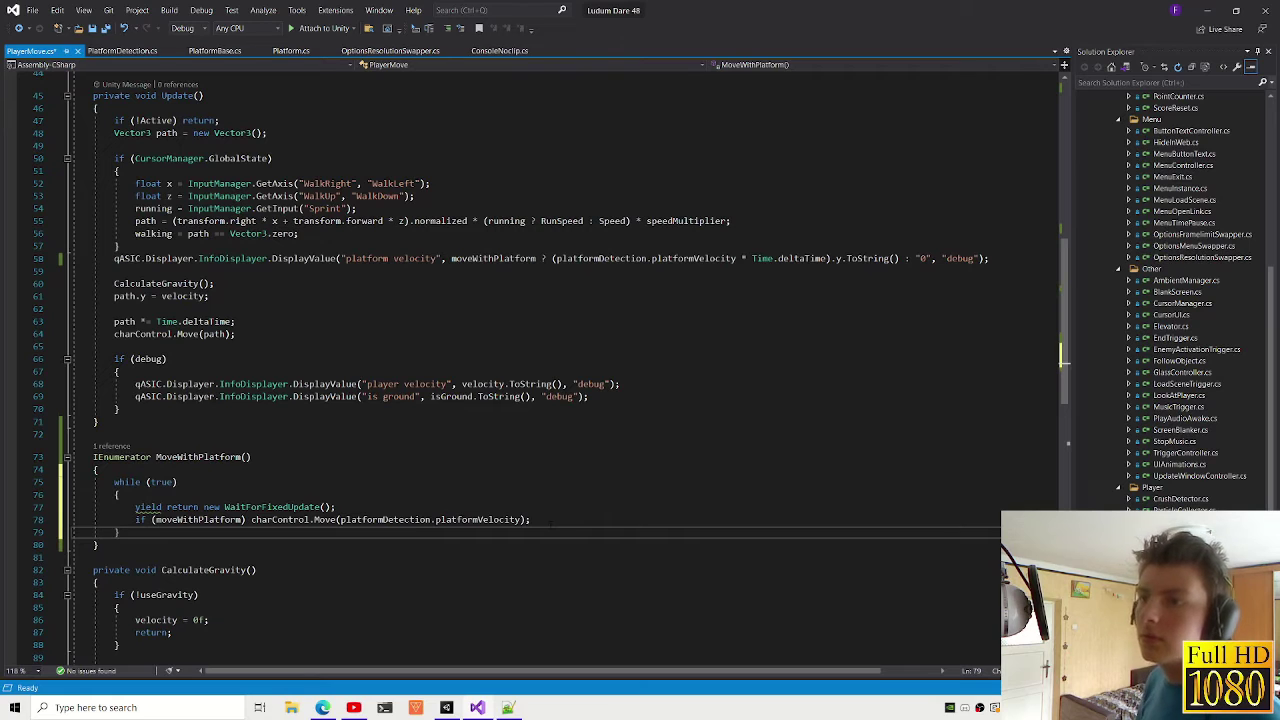
{"action": "key", "text": "ctrl+s"}
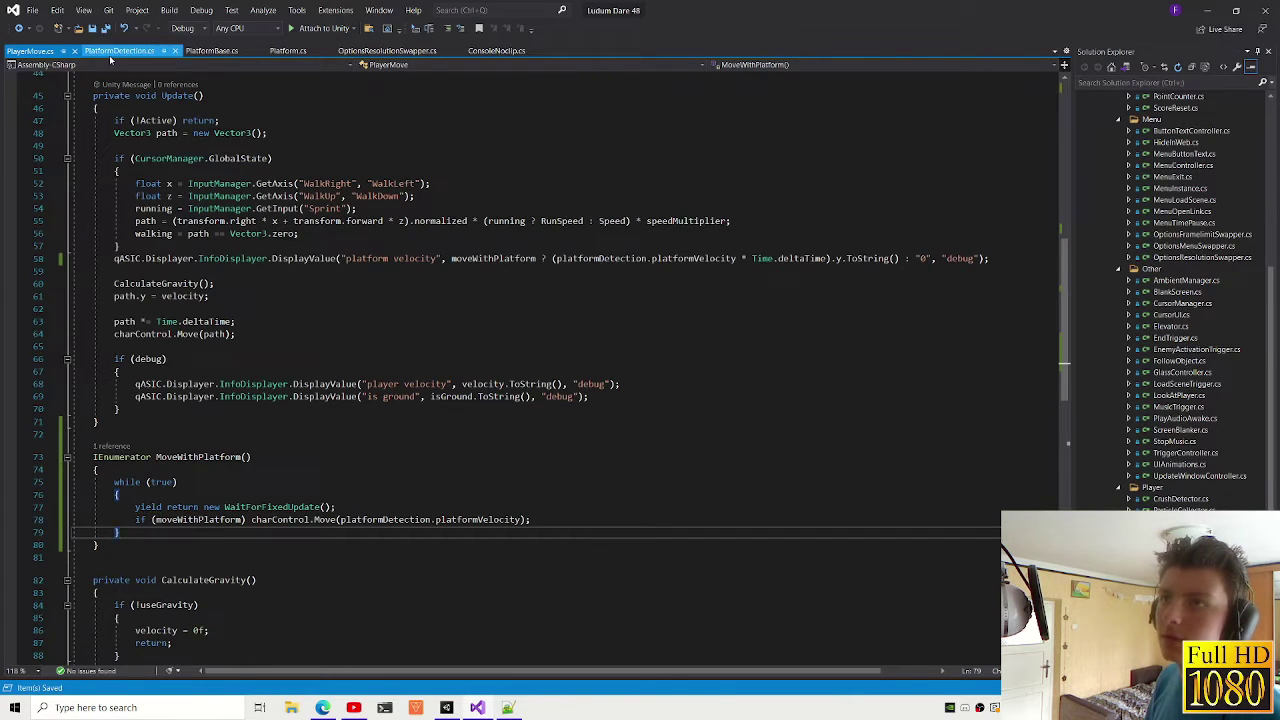
Step: Multiply platformVelocity on line 78 by Time.fixedDeltaTime, then return to Unity
{"action": "left_click", "coordinate": [118, 51]}
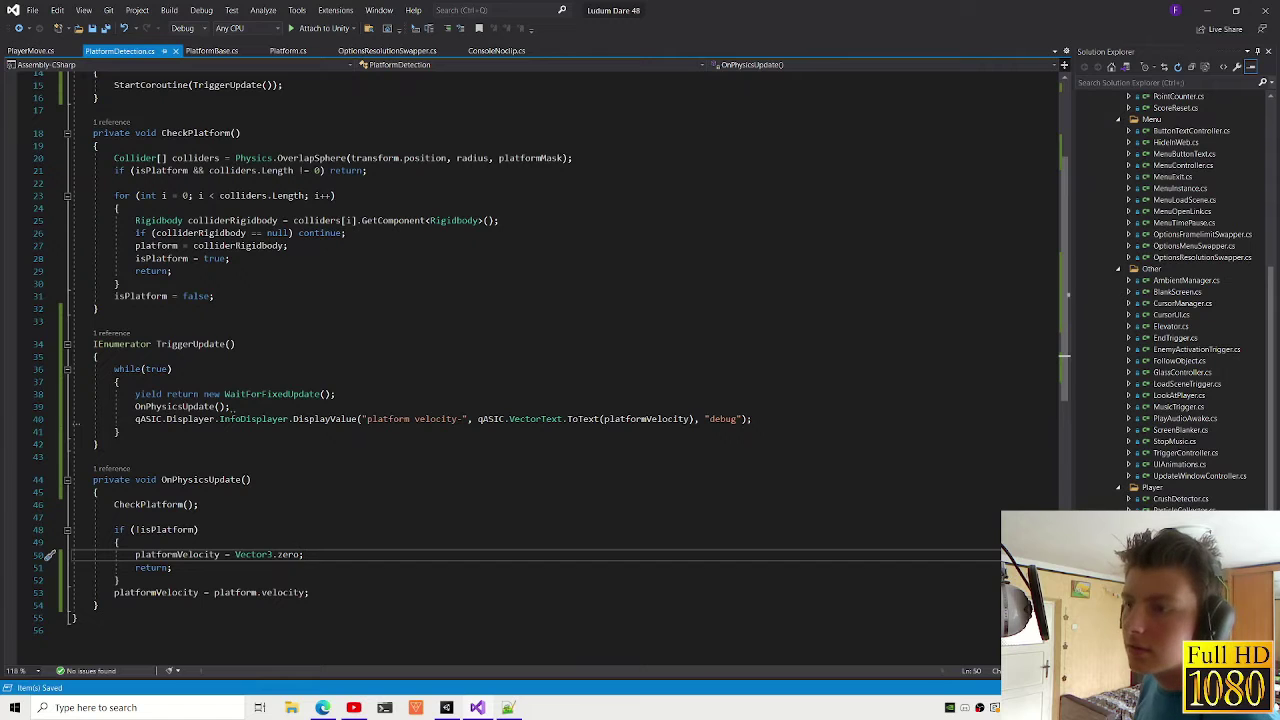
{"action": "left_click", "coordinate": [22, 51]}
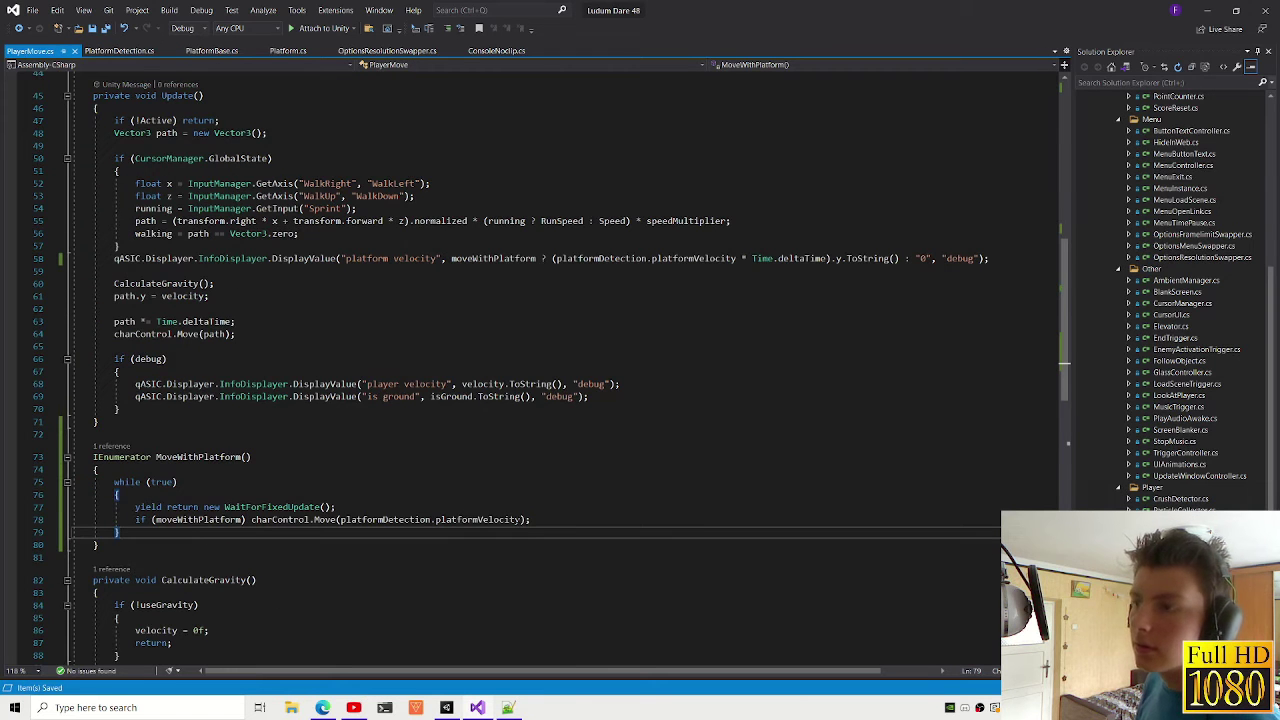
{"action": "left_click", "coordinate": [478, 520]}
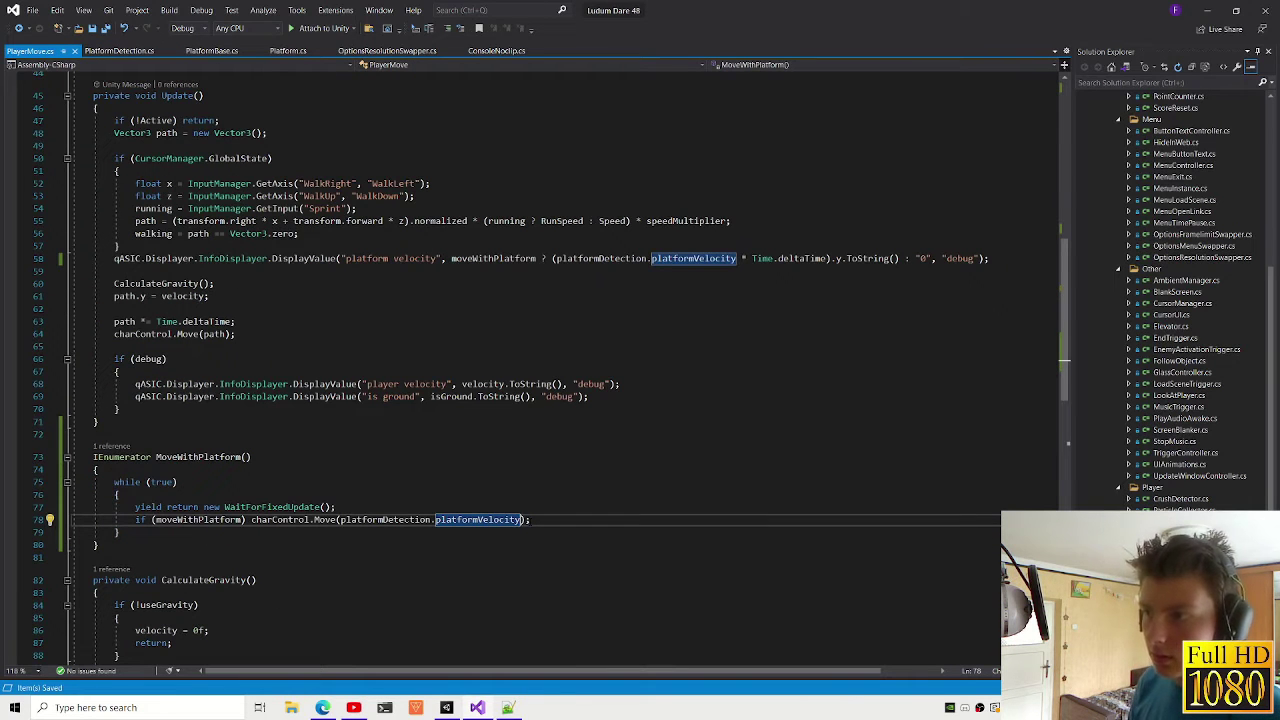
{"action": "type", "text": " * Time."}
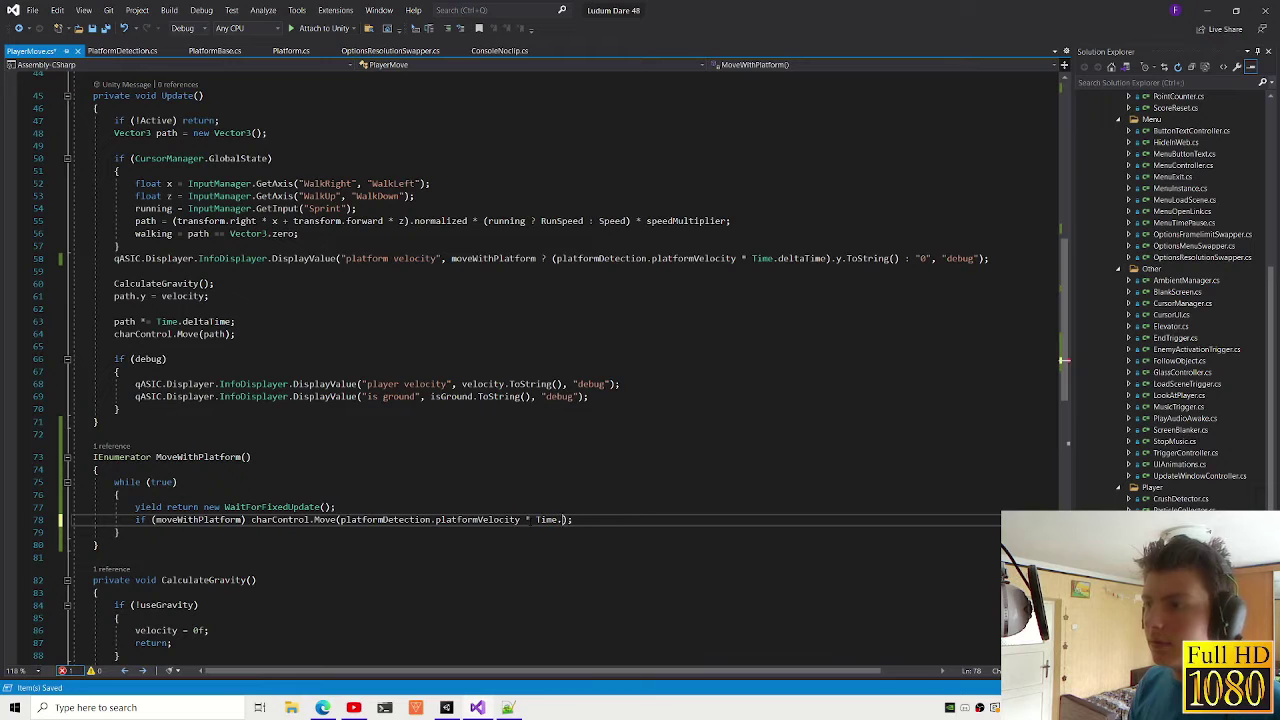
{"action": "type", "text": "delt"}
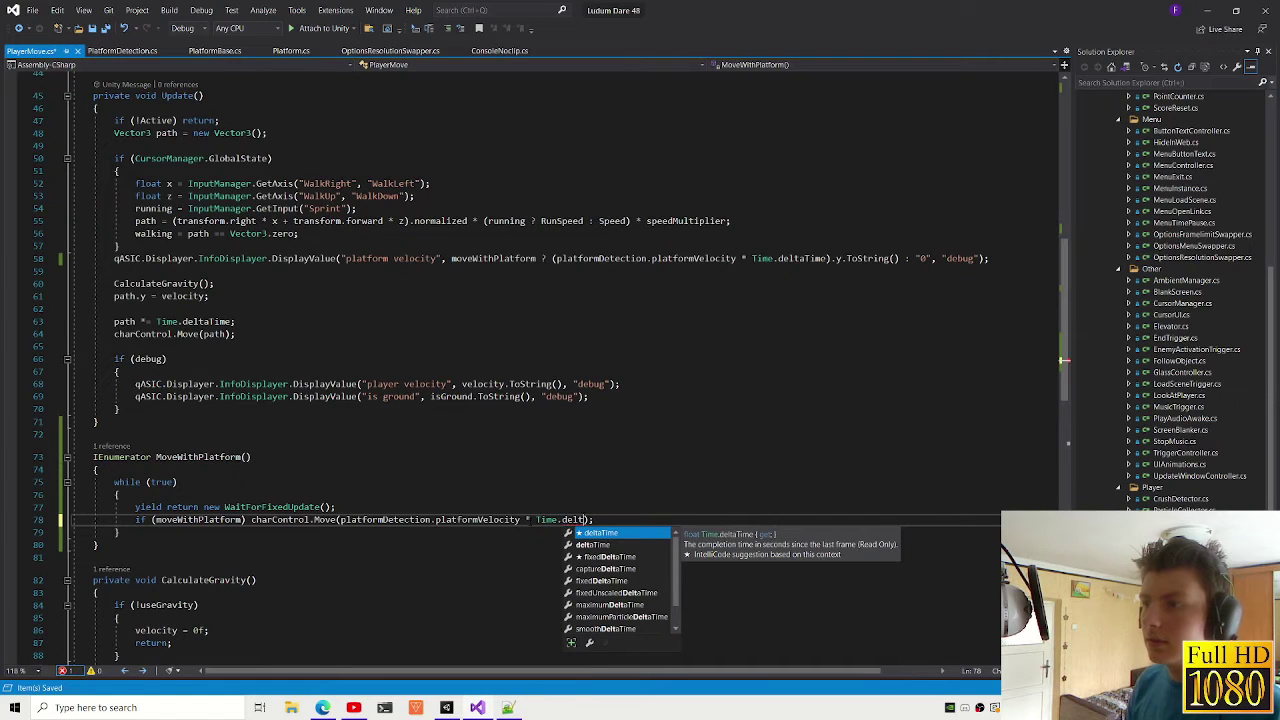
{"action": "key", "text": "BackSpace"}
{"action": "key", "text": "BackSpace"}
{"action": "key", "text": "BackSpace"}
{"action": "type", "text": "fix"}
{"action": "key", "text": "Tab"}
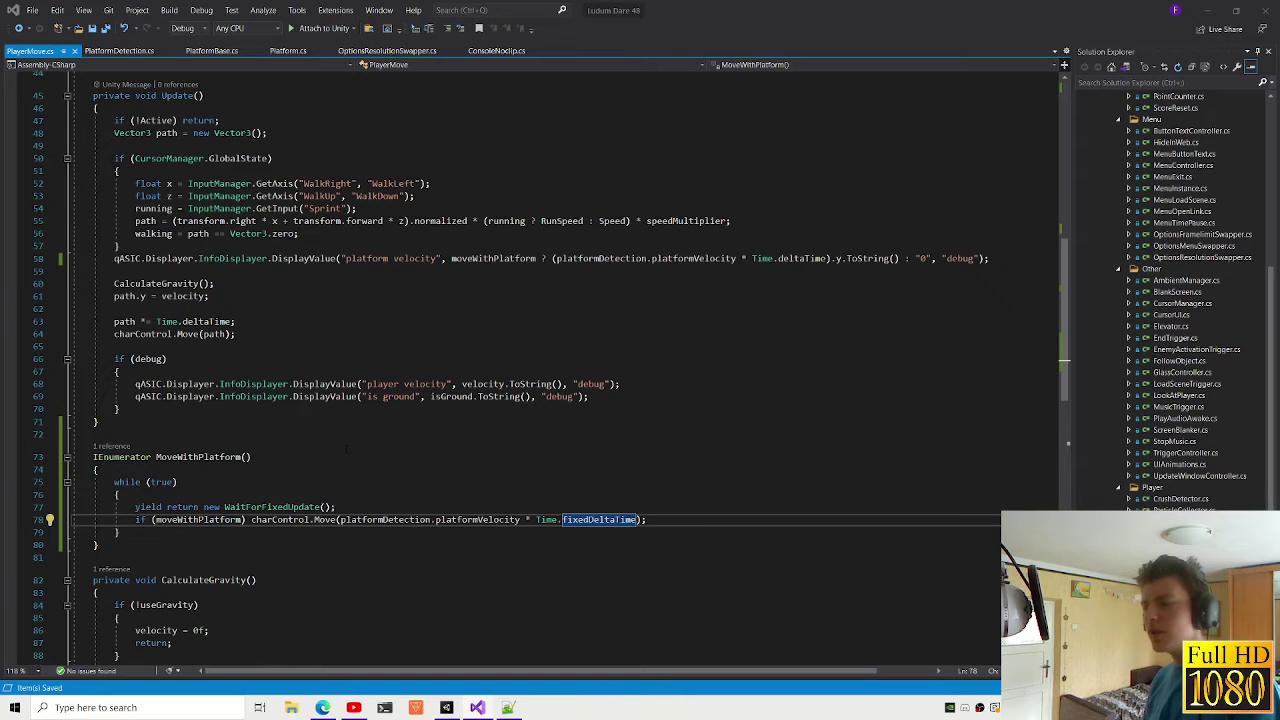
{"action": "key", "text": "alt+Tab"}
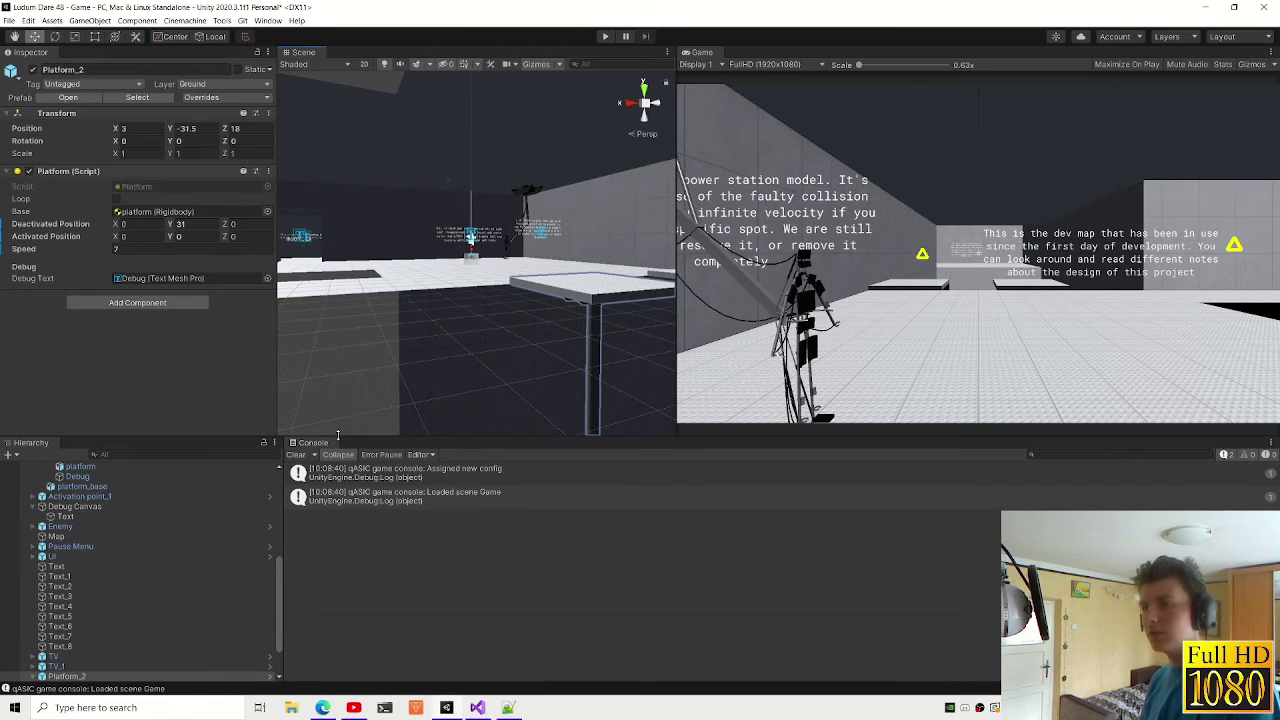
Step: Play-test riding the platform (readout 0x-6.999969x0), stop, and return to Visual Studio
{"action": "left_click", "coordinate": [609, 37]}
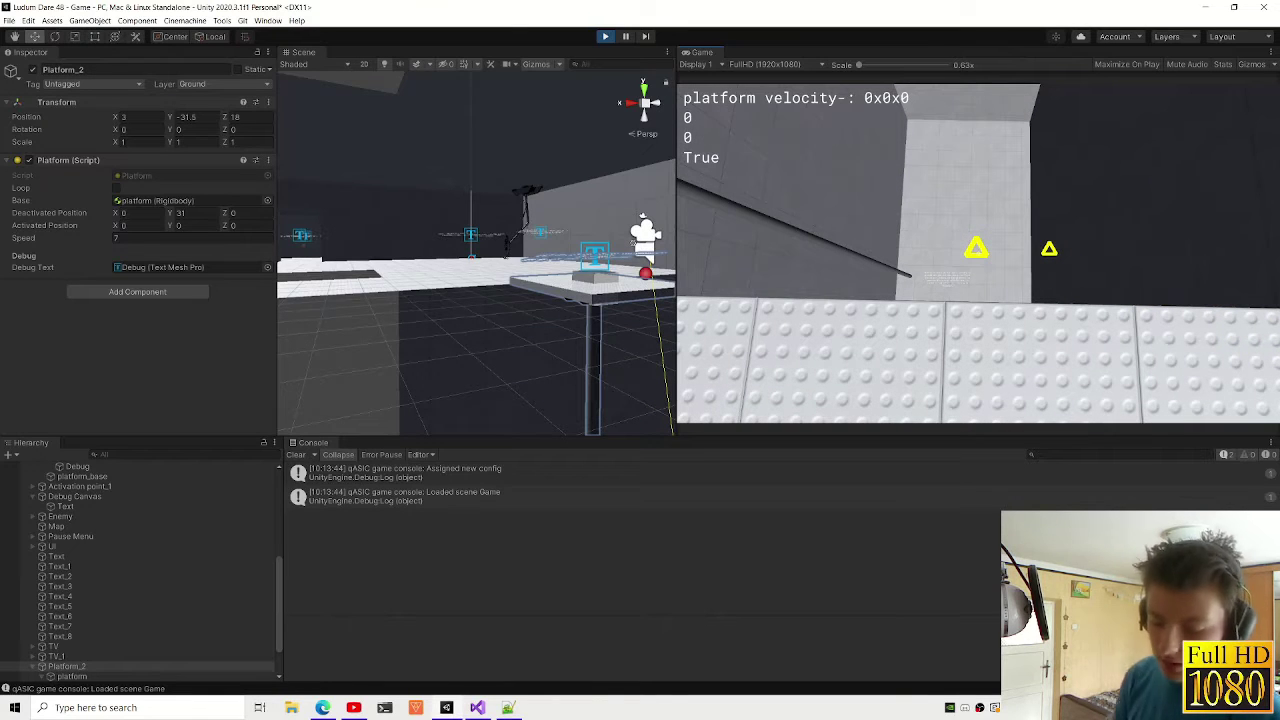
{"action": "key", "text": "ctrl+p"}
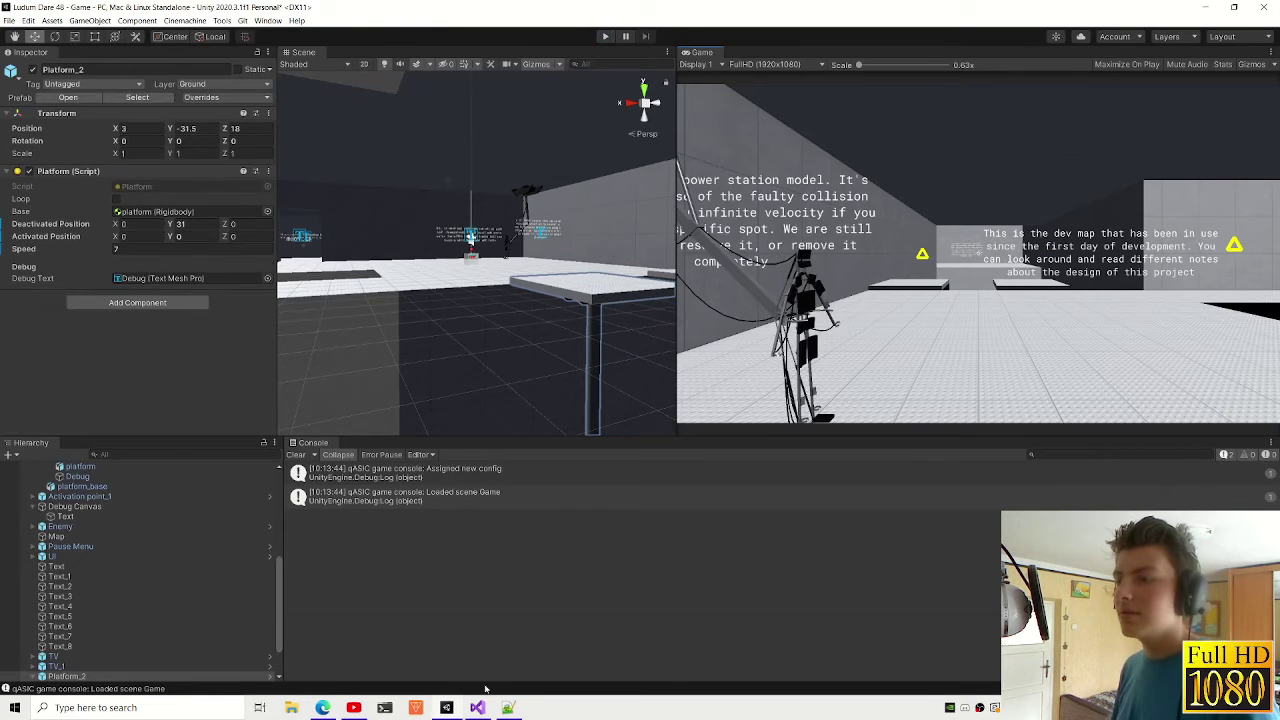
{"action": "key", "text": "alt+Tab"}
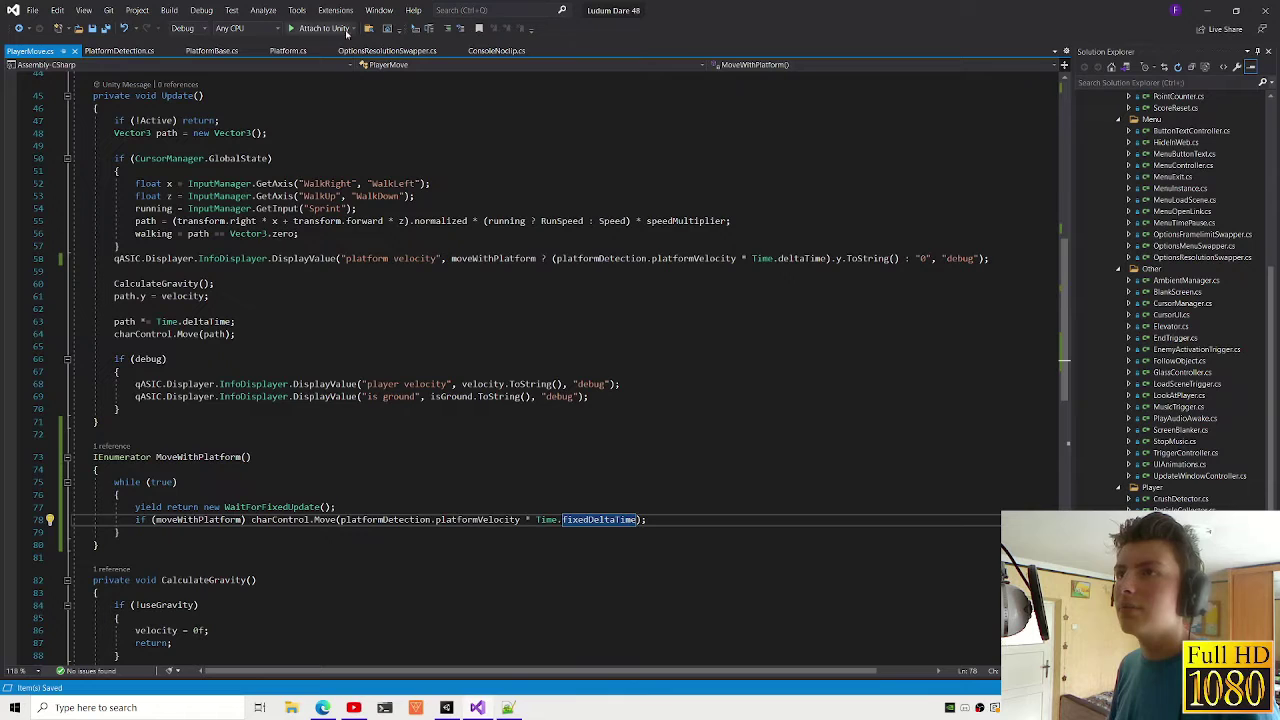
Step: Look through the open script tabs, then go from PlatformDetection's DisplayValue call to its definition
{"action": "scroll", "coordinate": [560, 360], "scroll_direction": "down", "scroll_amount": 9}
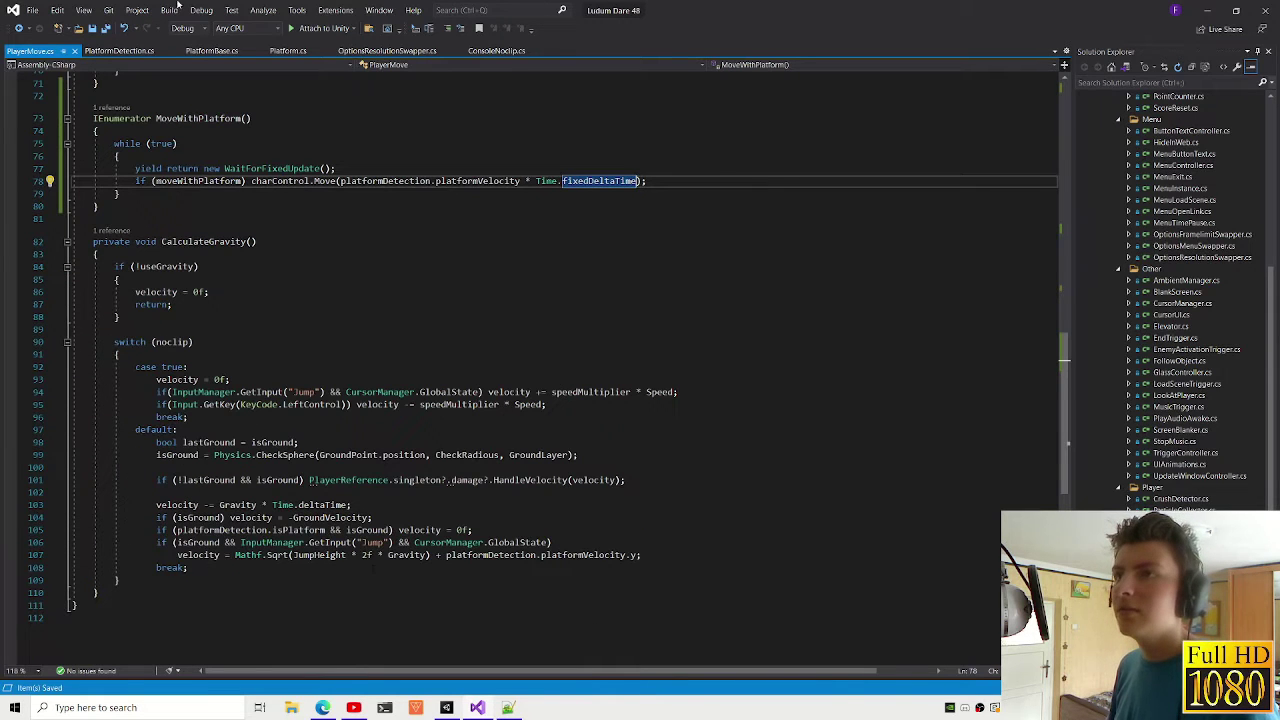
{"action": "left_click", "coordinate": [120, 50]}
{"action": "left_click", "coordinate": [215, 51]}
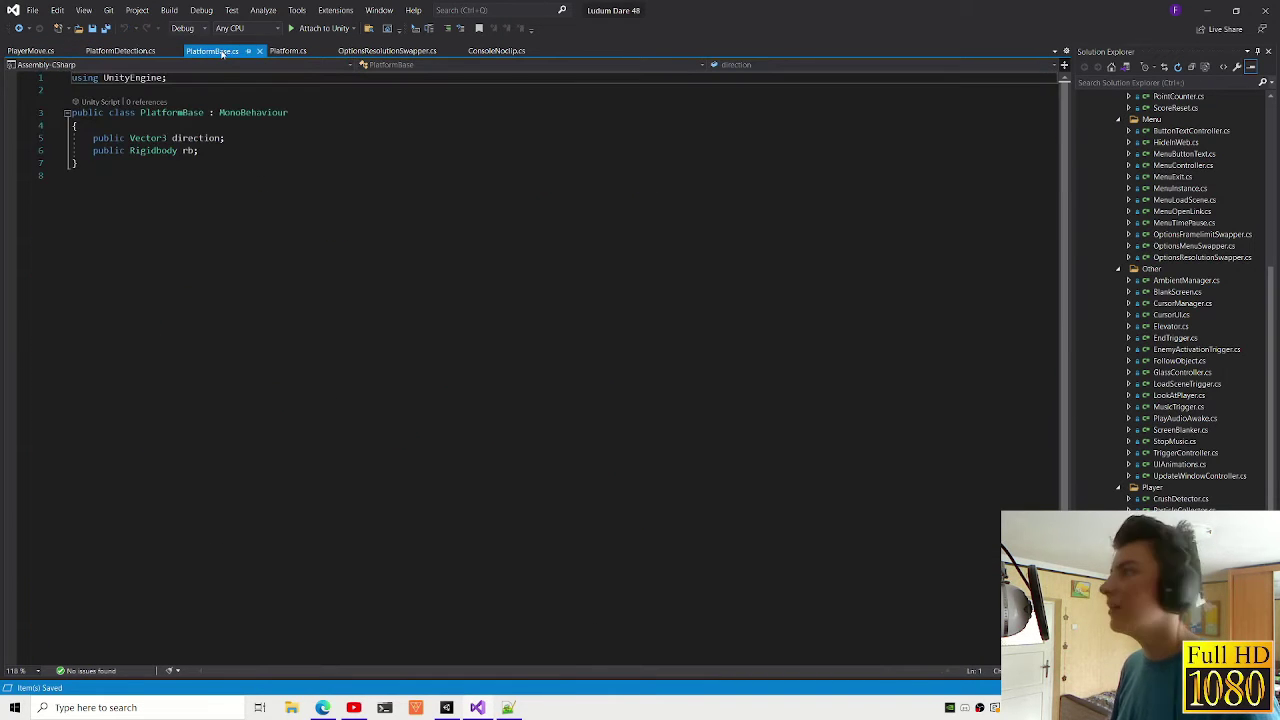
{"action": "left_click", "coordinate": [288, 51]}
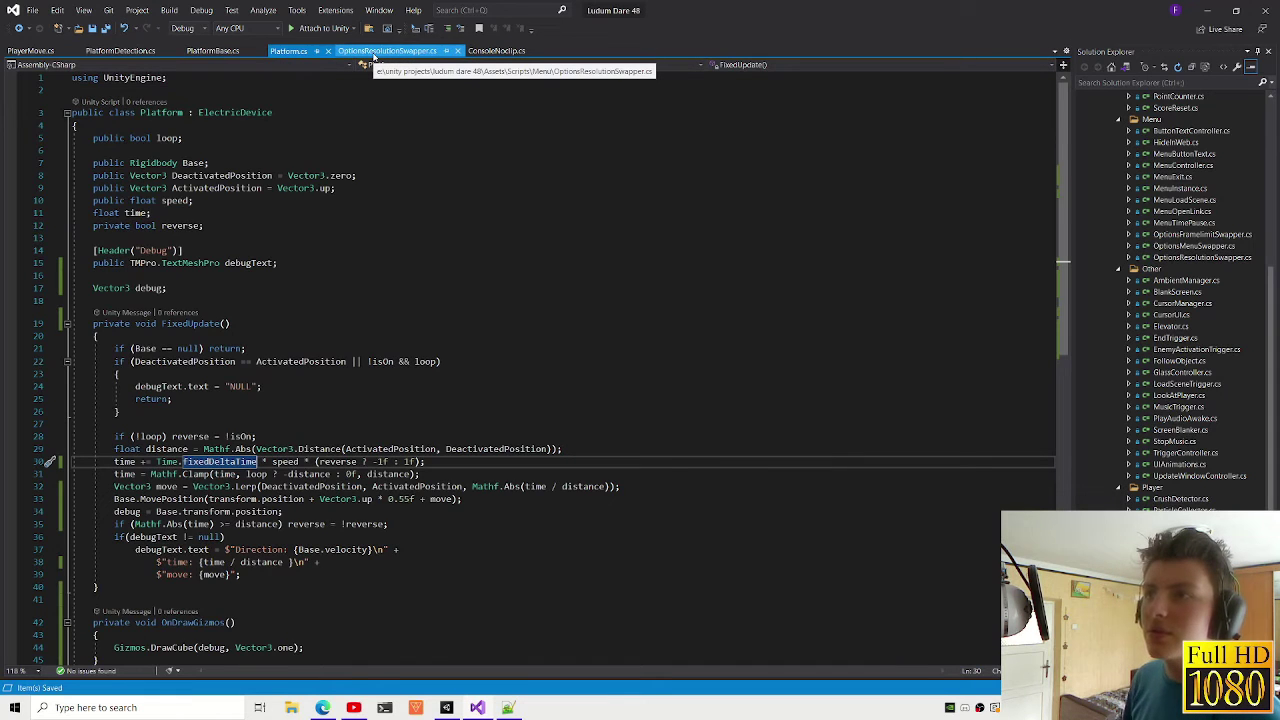
{"action": "left_click", "coordinate": [373, 51]}
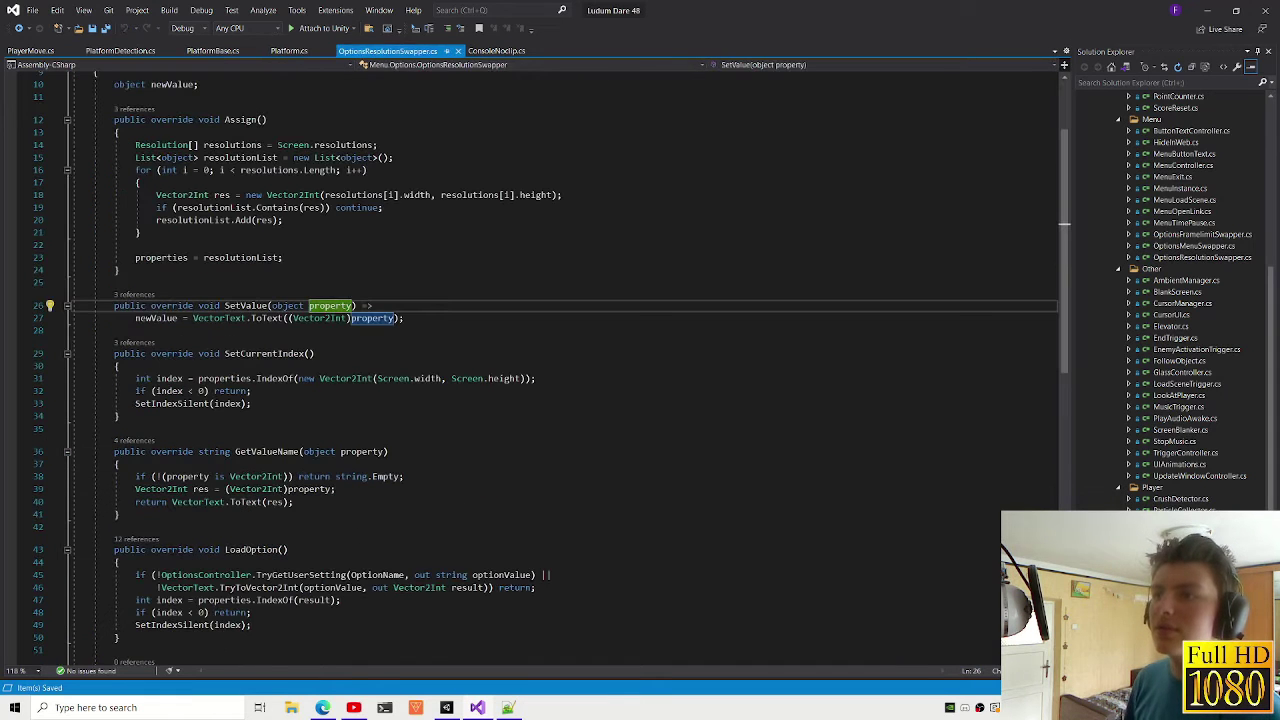
{"action": "left_click", "coordinate": [499, 51]}
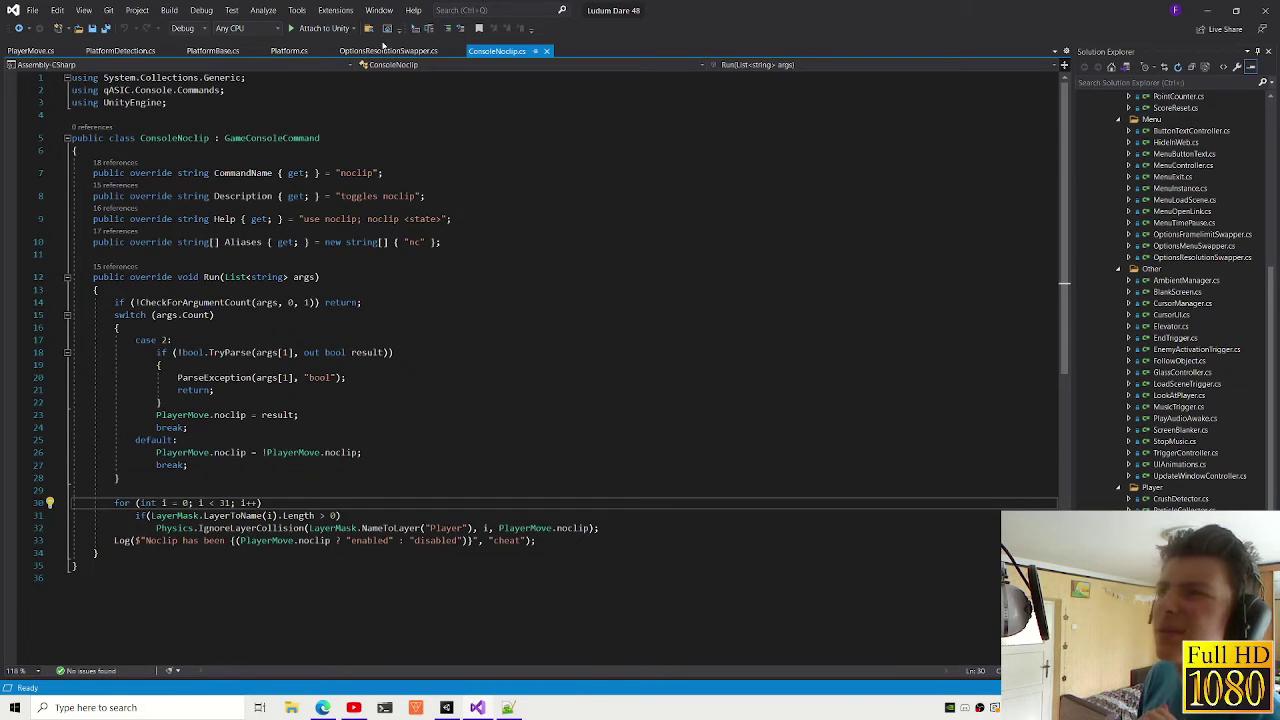
{"action": "left_click", "coordinate": [300, 51]}
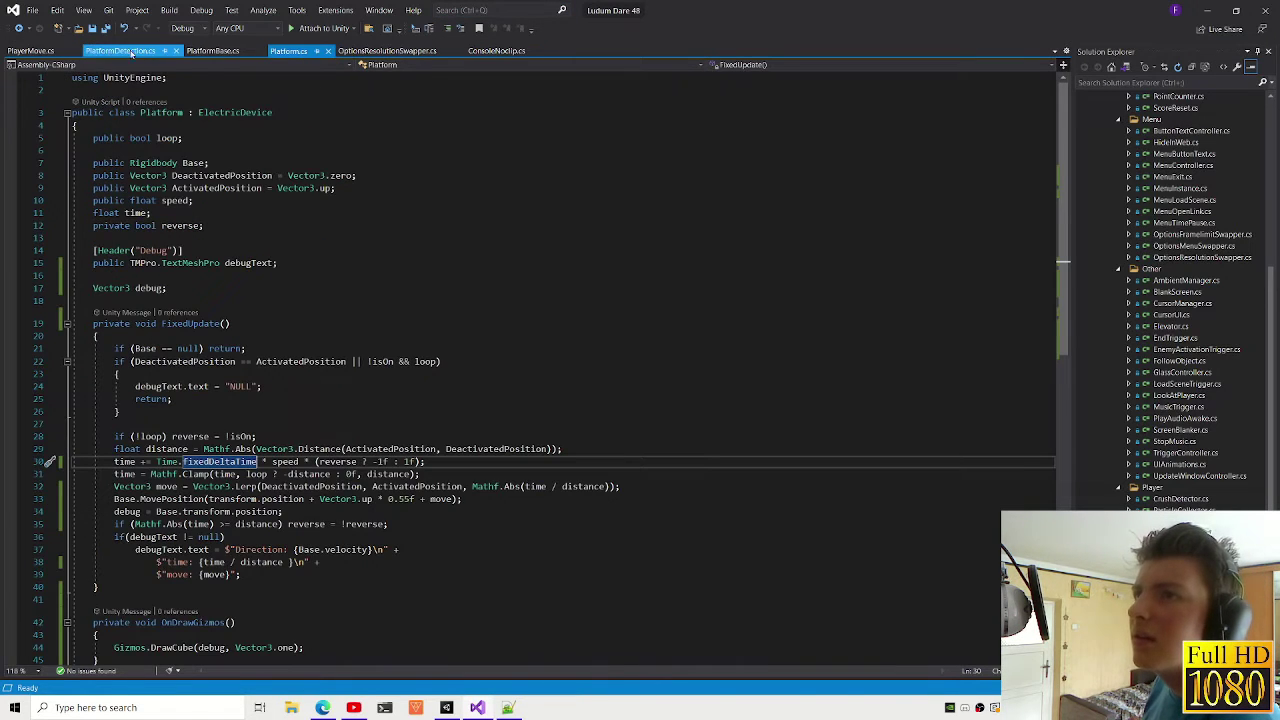
{"action": "left_click", "coordinate": [125, 51]}
{"action": "left_click", "coordinate": [325, 419]}
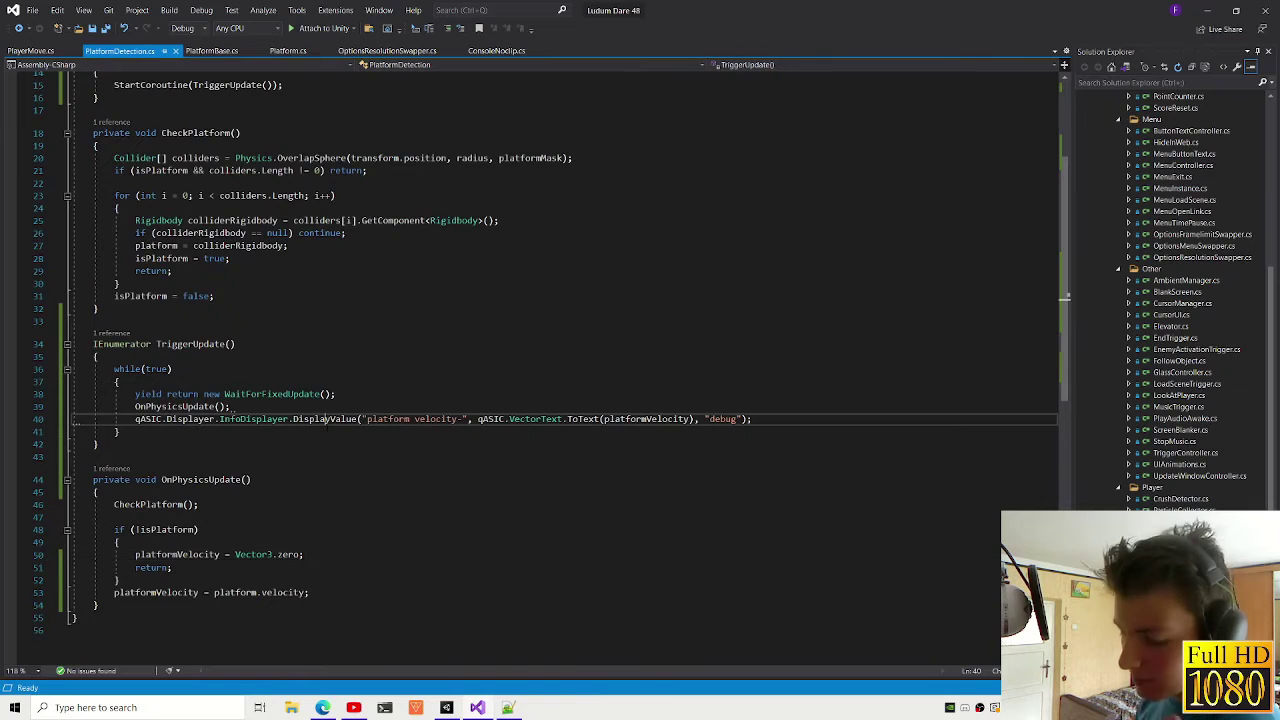
{"action": "key", "text": "F12"}
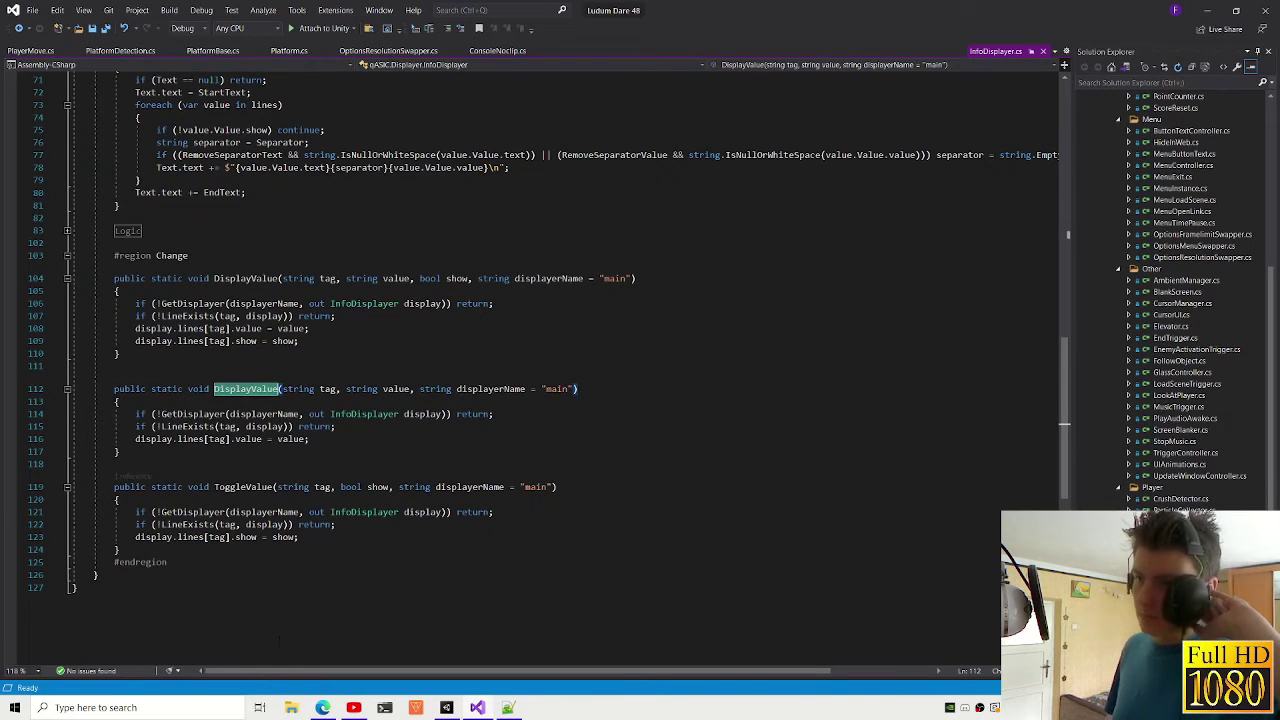
Step: Go to LineExists and change line 97 to new DisplayerLine(tag, tag), then save InfoDisplayer.cs
{"action": "left_click", "coordinate": [203, 431]}
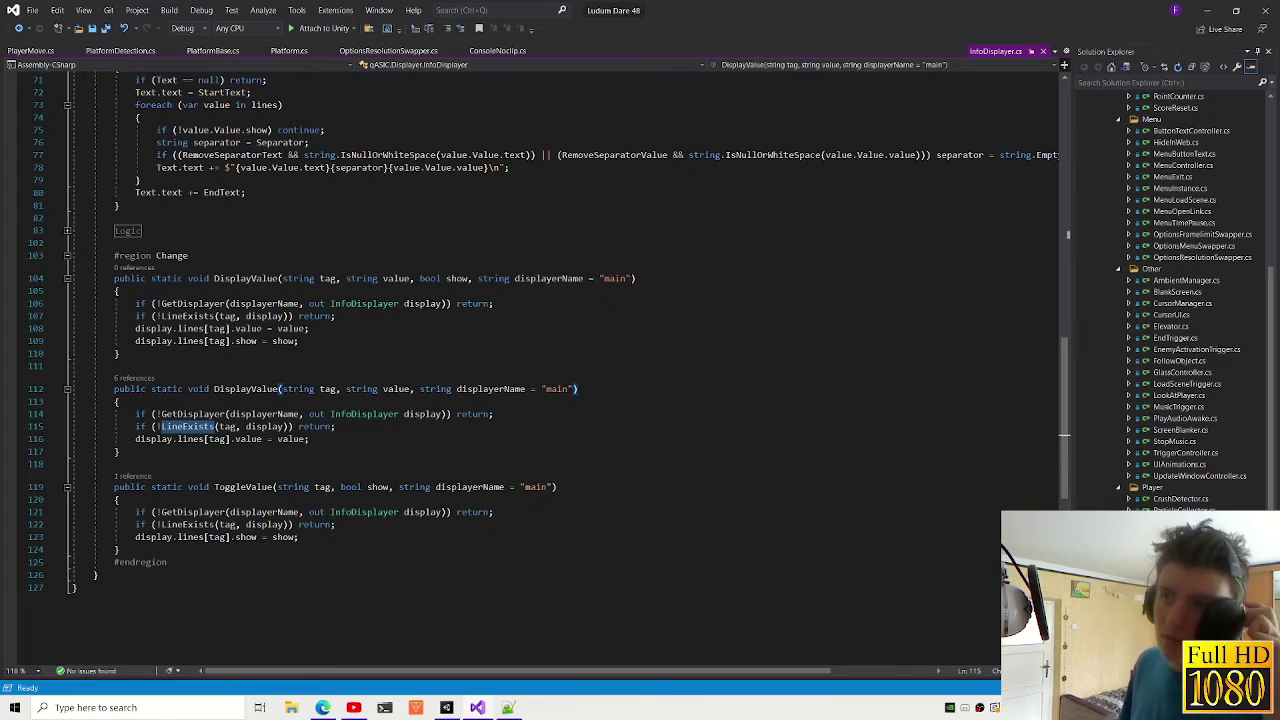
{"action": "scroll", "coordinate": [203, 431], "scroll_direction": "up", "scroll_amount": 2}
{"action": "scroll", "coordinate": [215, 577], "scroll_direction": "up", "scroll_amount": 3}
{"action": "scroll", "coordinate": [548, 370], "scroll_direction": "down", "scroll_amount": 2}
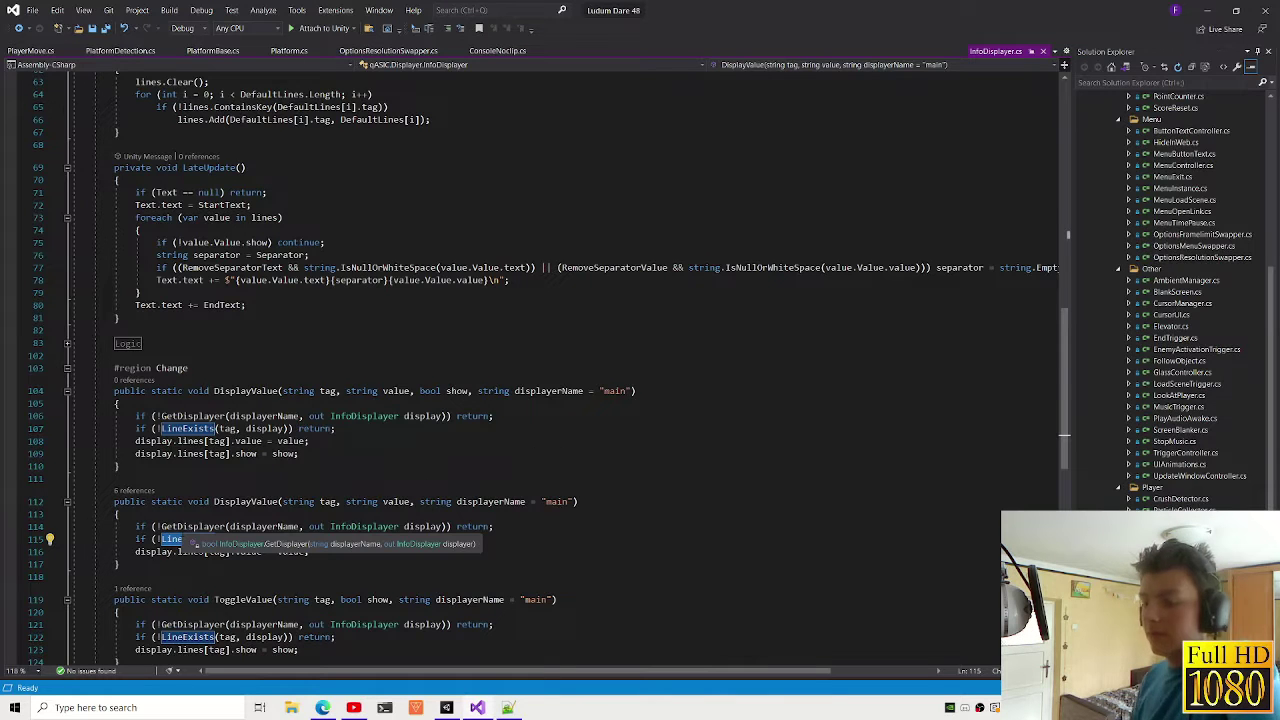
{"action": "key", "text": "F12"}
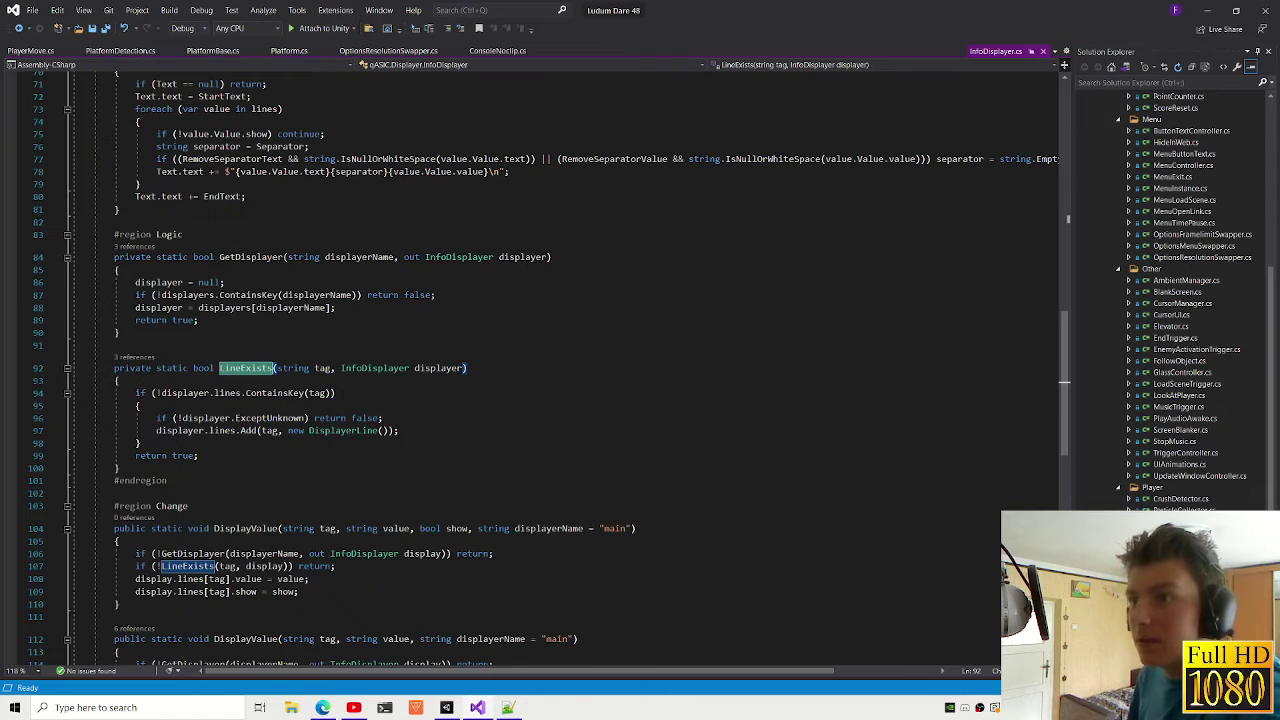
{"action": "left_click", "coordinate": [288, 430]}
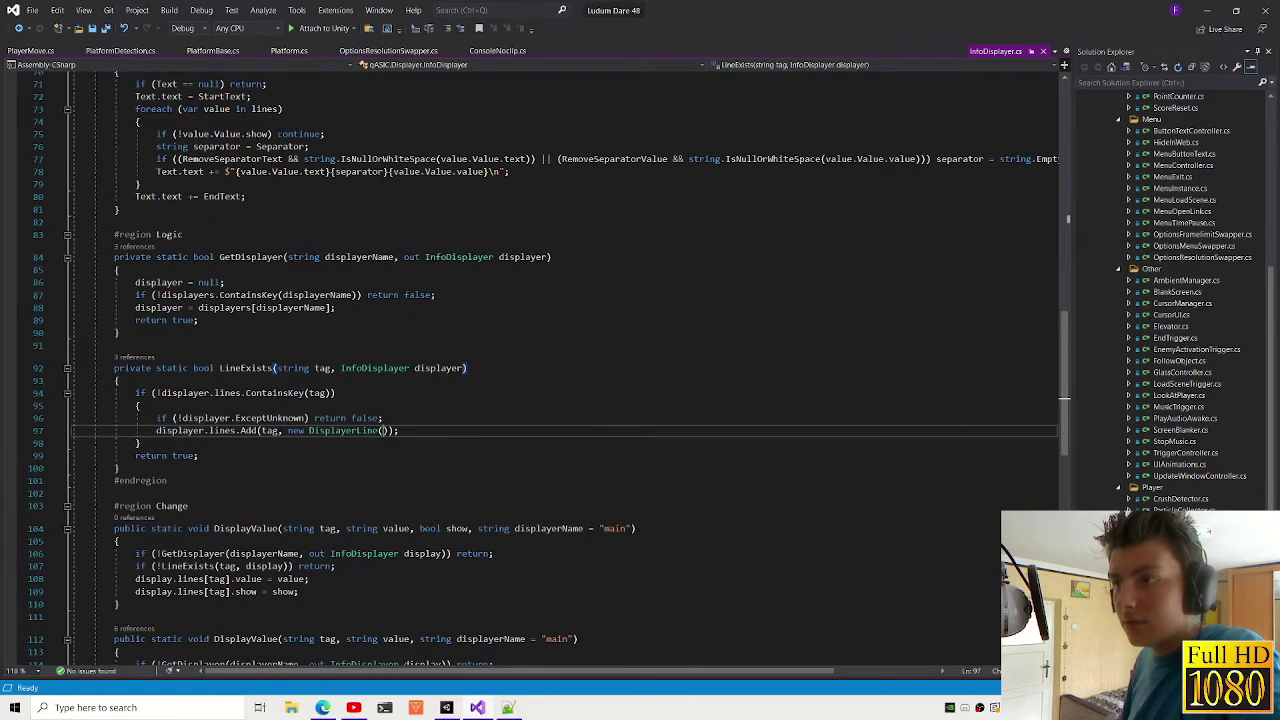
{"action": "type", "text": ","}
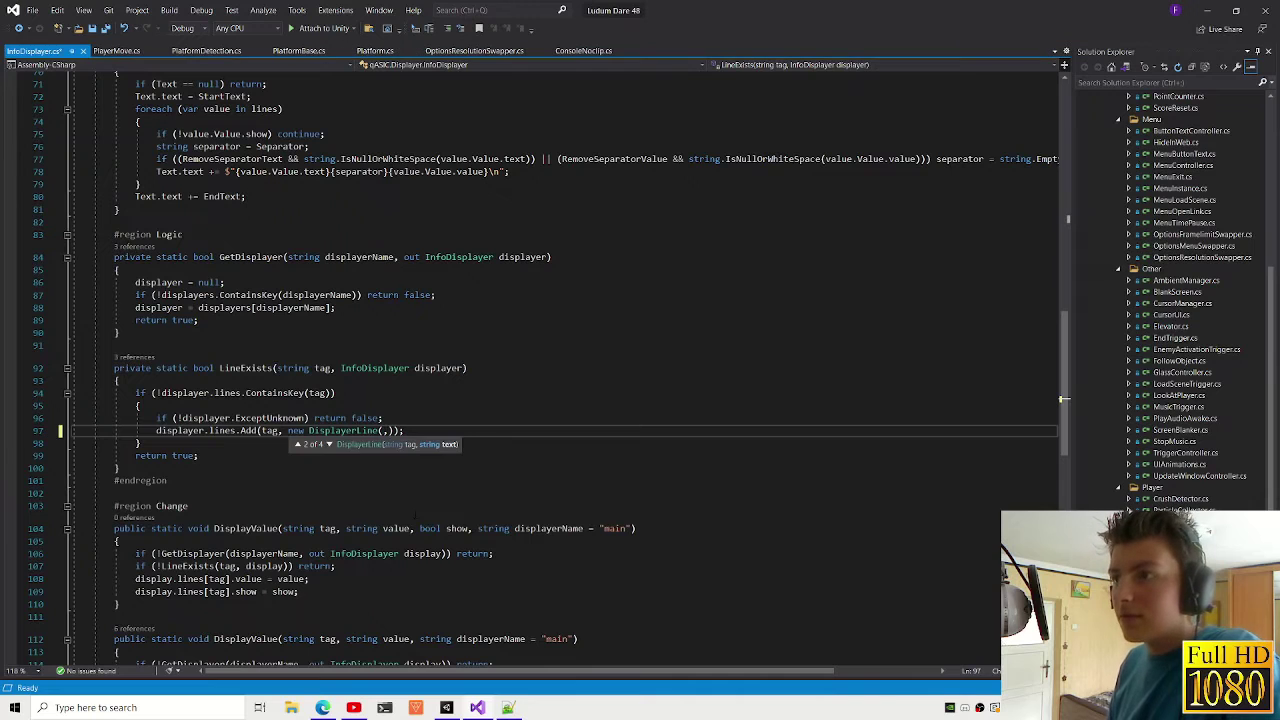
{"action": "key", "text": "BackSpace"}
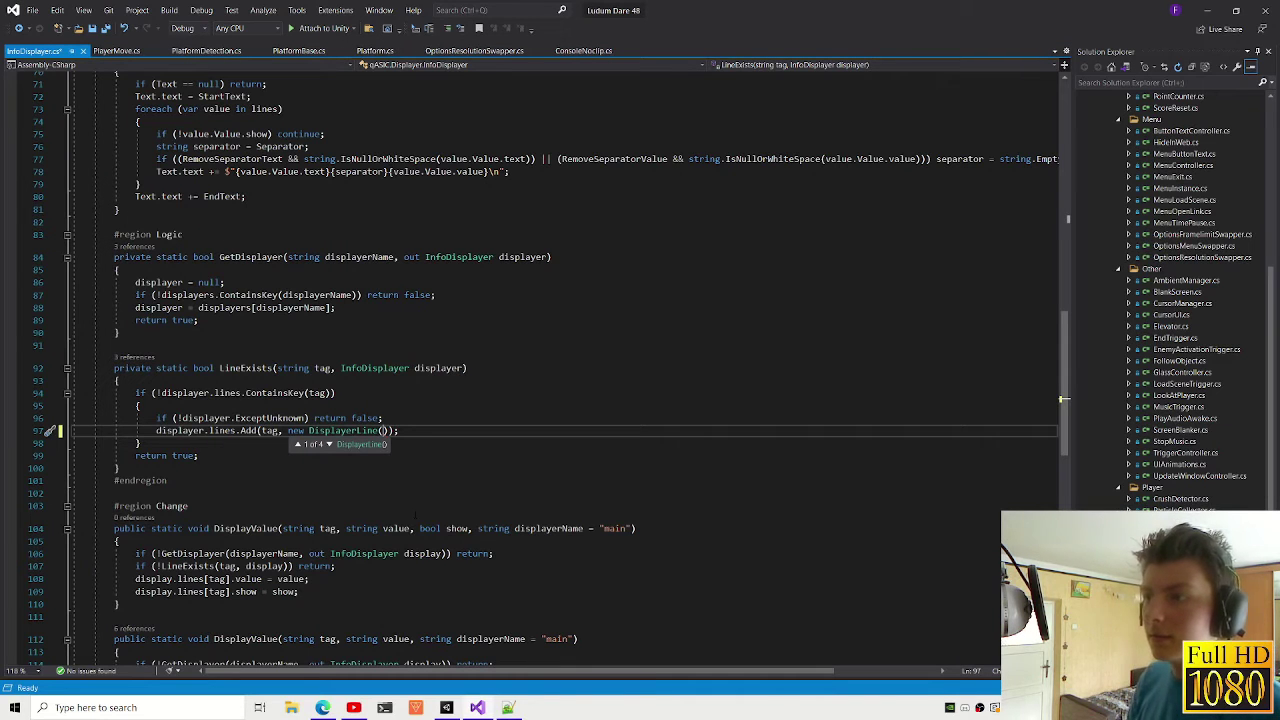
{"action": "type", "text": "tag"}
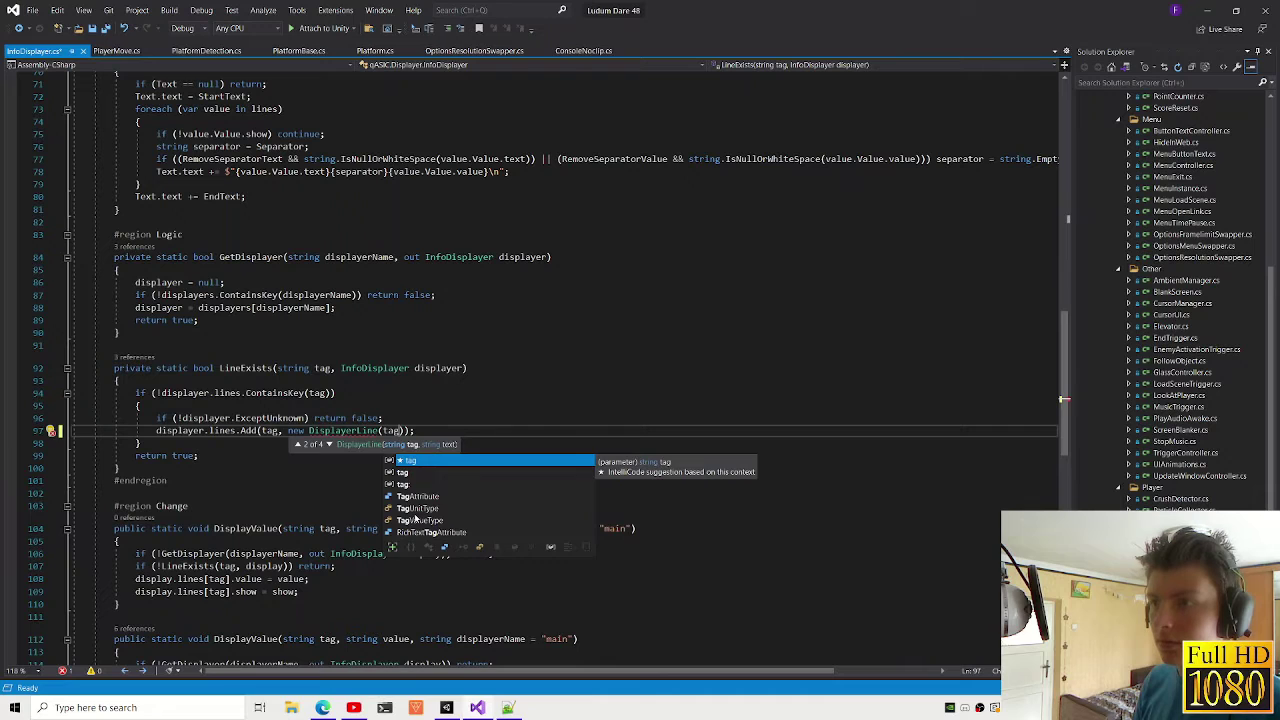
{"action": "type", "text": ", tag"}
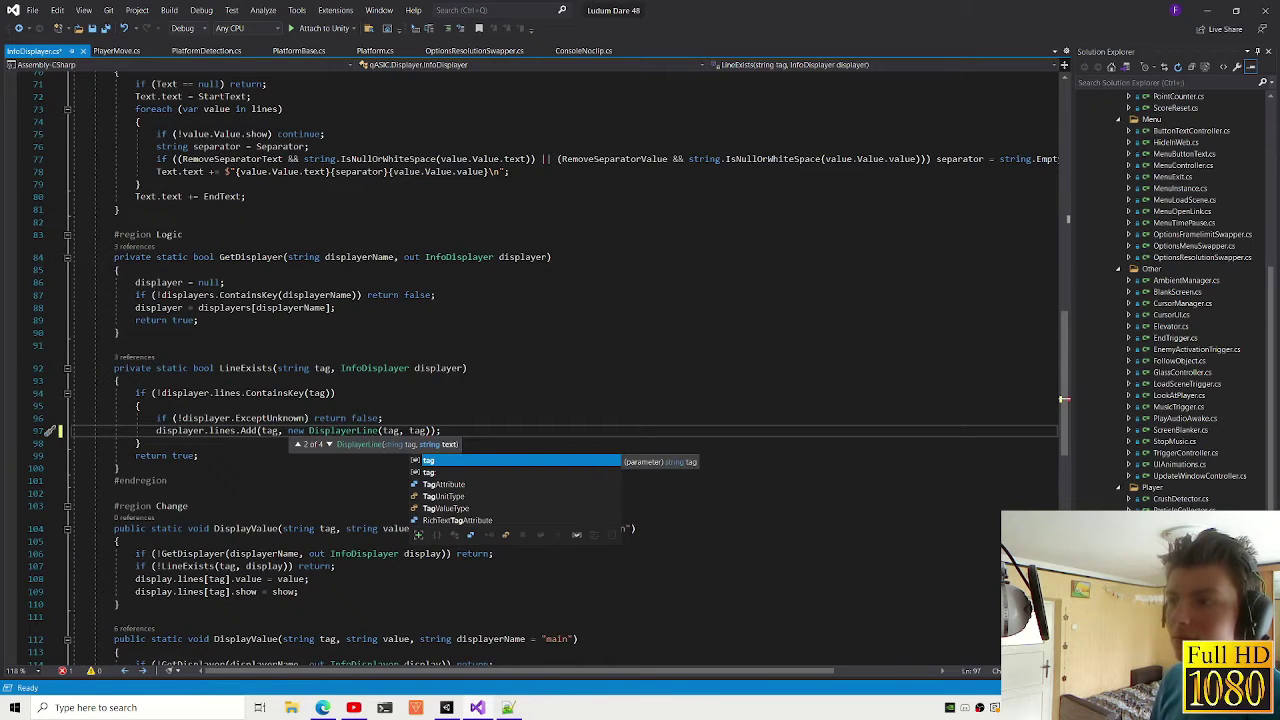
{"action": "key", "text": "End"}
{"action": "key", "text": "ctrl+s"}
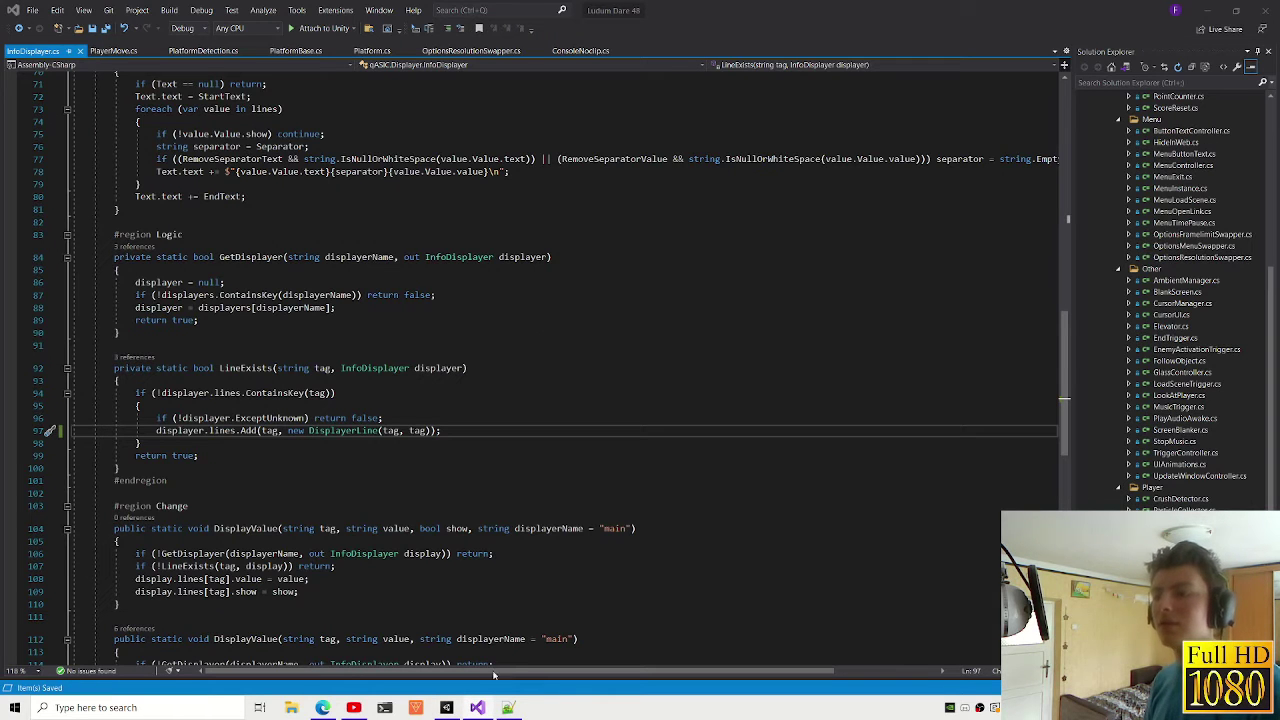
Step: Start Play mode, make the player jump, and walk forward onto the black floor
{"action": "left_click", "coordinate": [440, 710]}
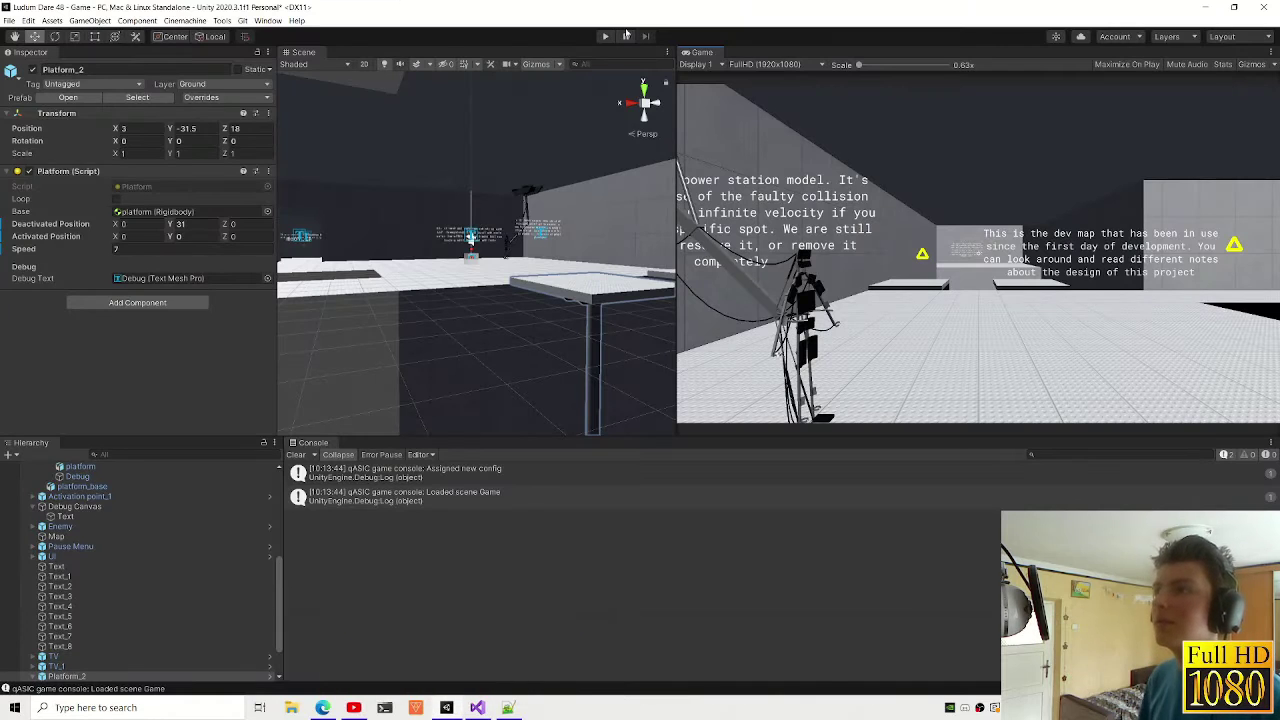
{"action": "left_click", "coordinate": [605, 36]}
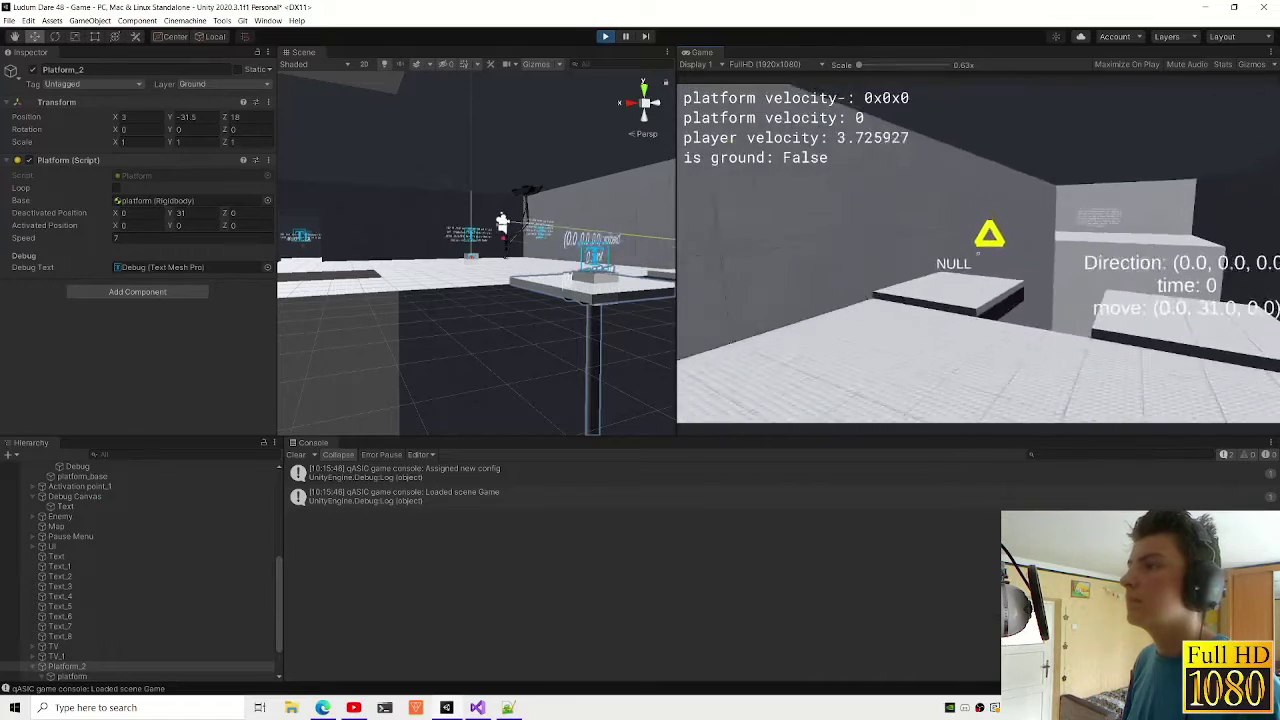
{"action": "key", "text": "space"}
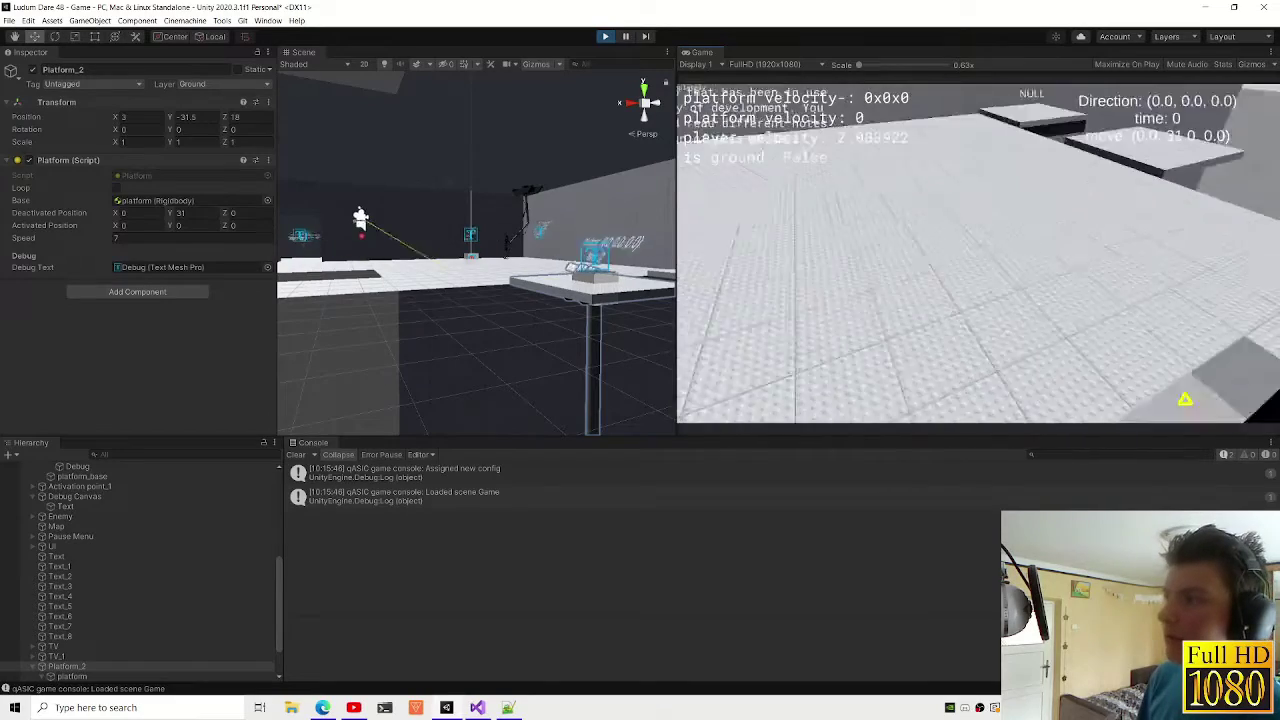
{"action": "key", "text": "w"}
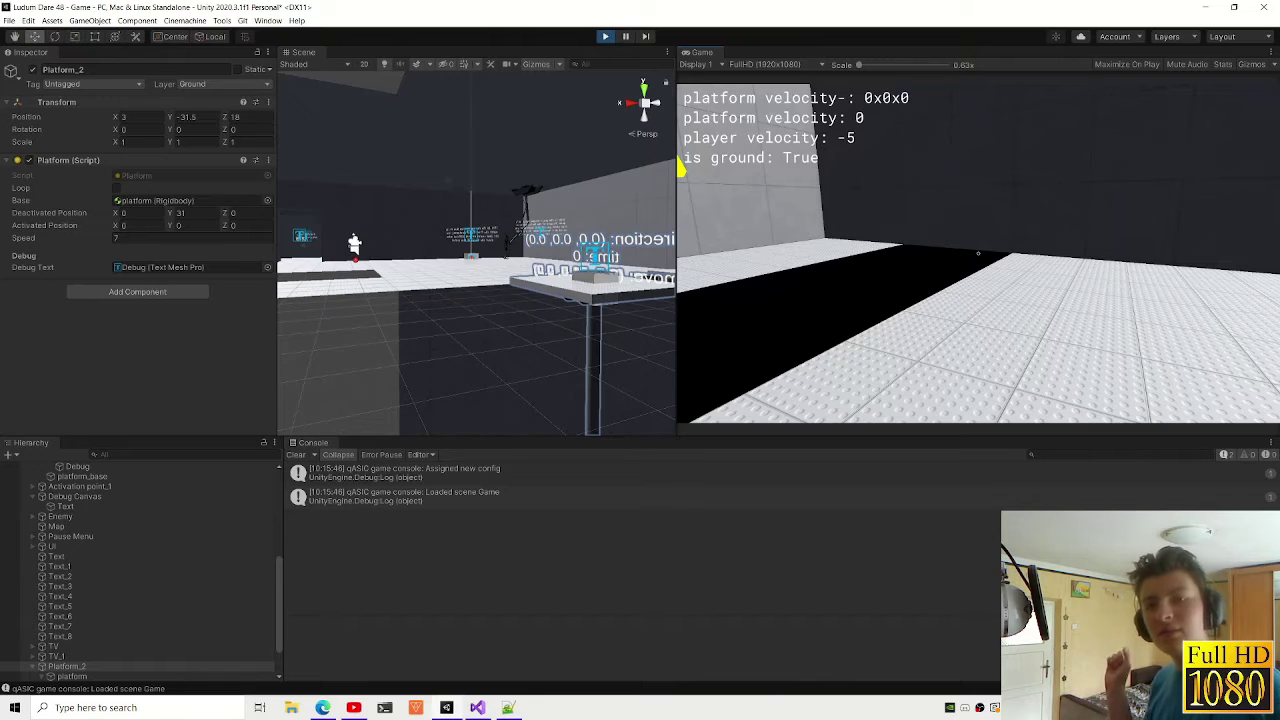
Step: Move the player once more in the running game, then switch to the InfoDisplayer code
{"action": "key", "text": "w"}
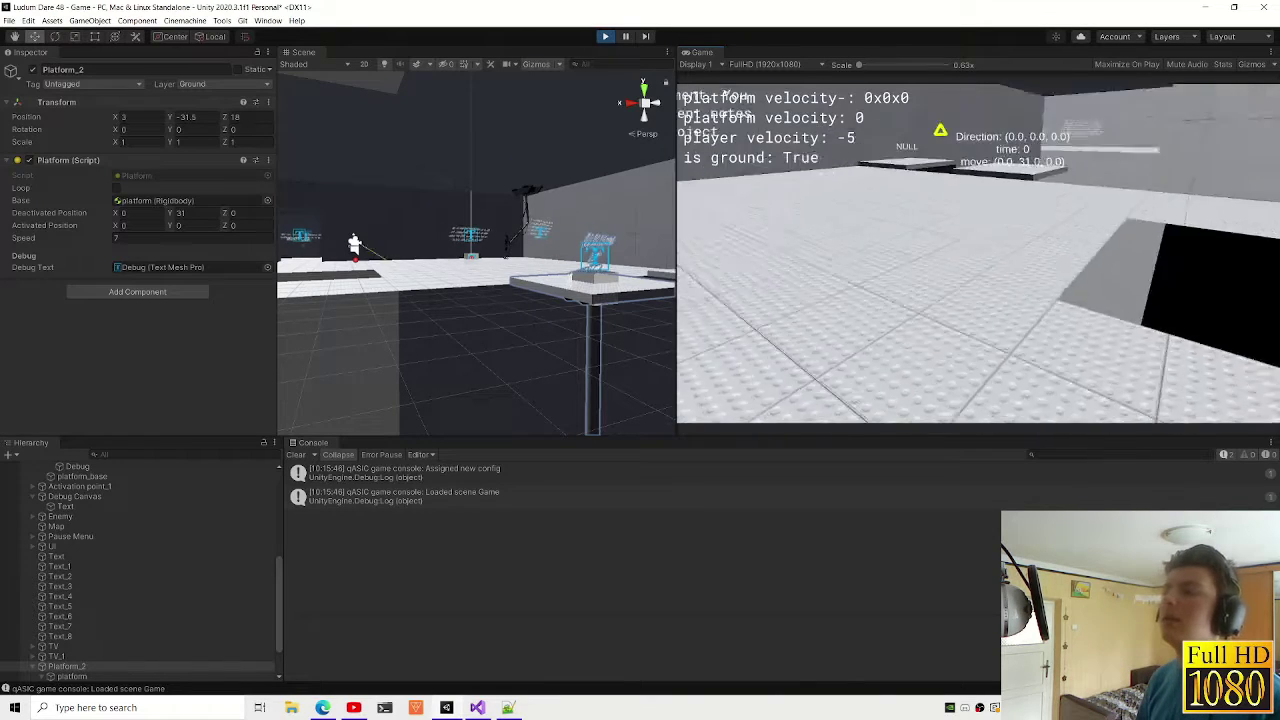
{"action": "key", "text": "alt+Tab"}
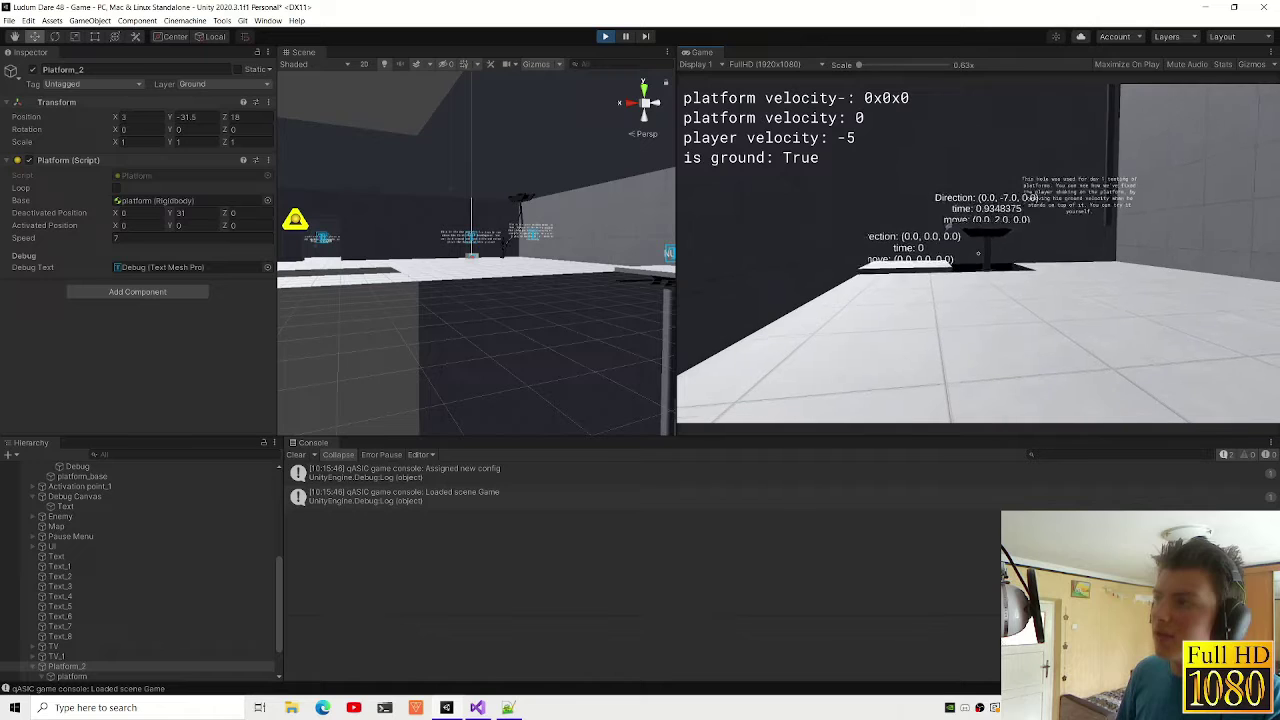
Step: Fire a beam at the nearby marker, jump, then open the in-game console
{"action": "left_click", "coordinate": [978, 253]}
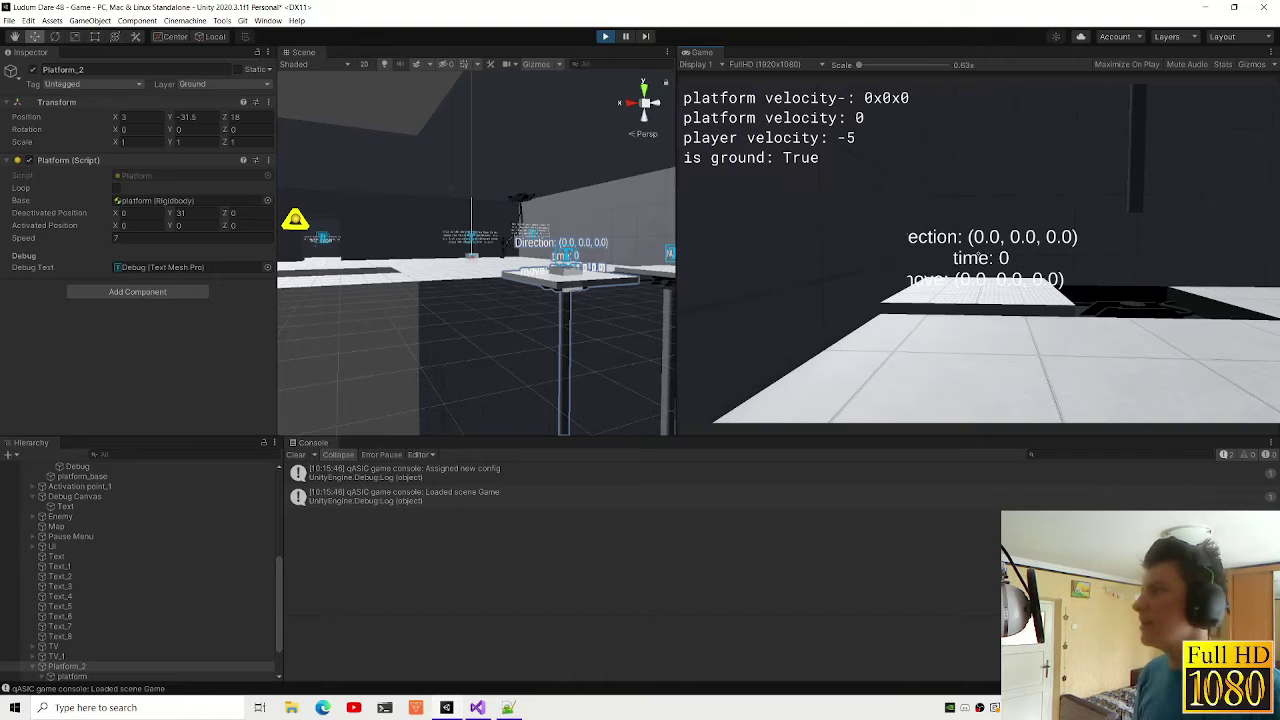
{"action": "key", "text": "space"}
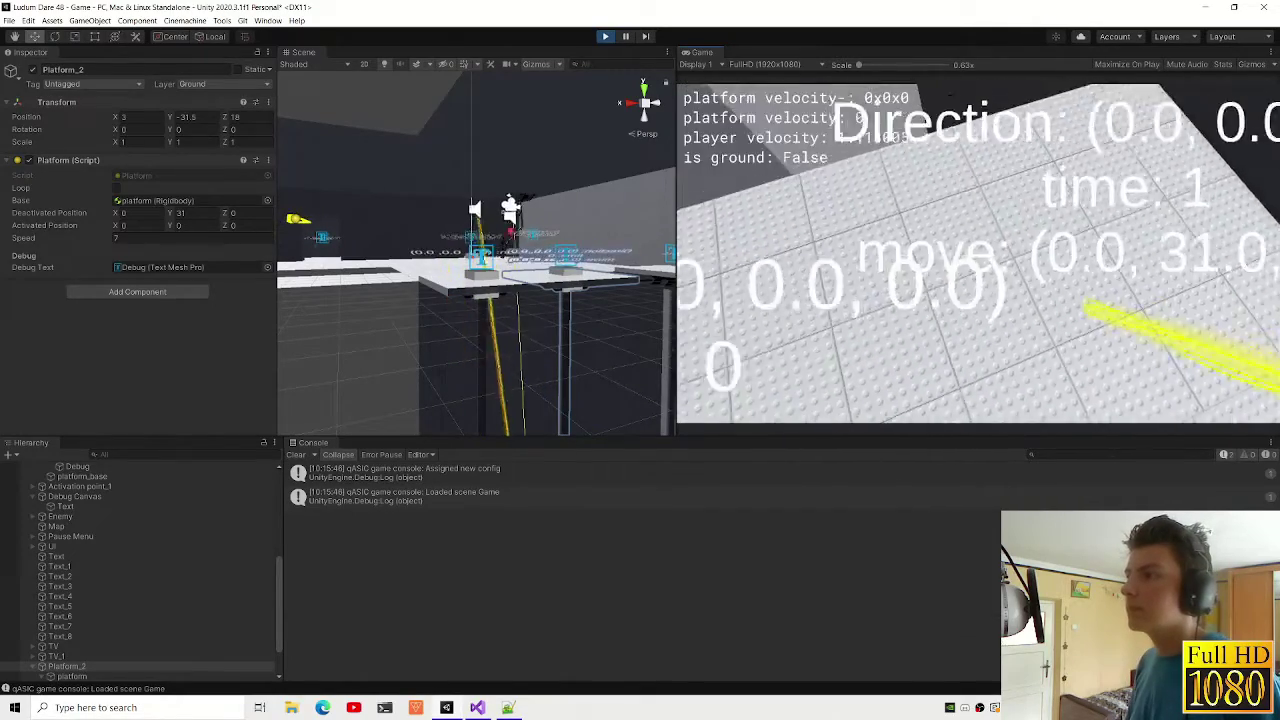
{"action": "key", "text": "grave"}
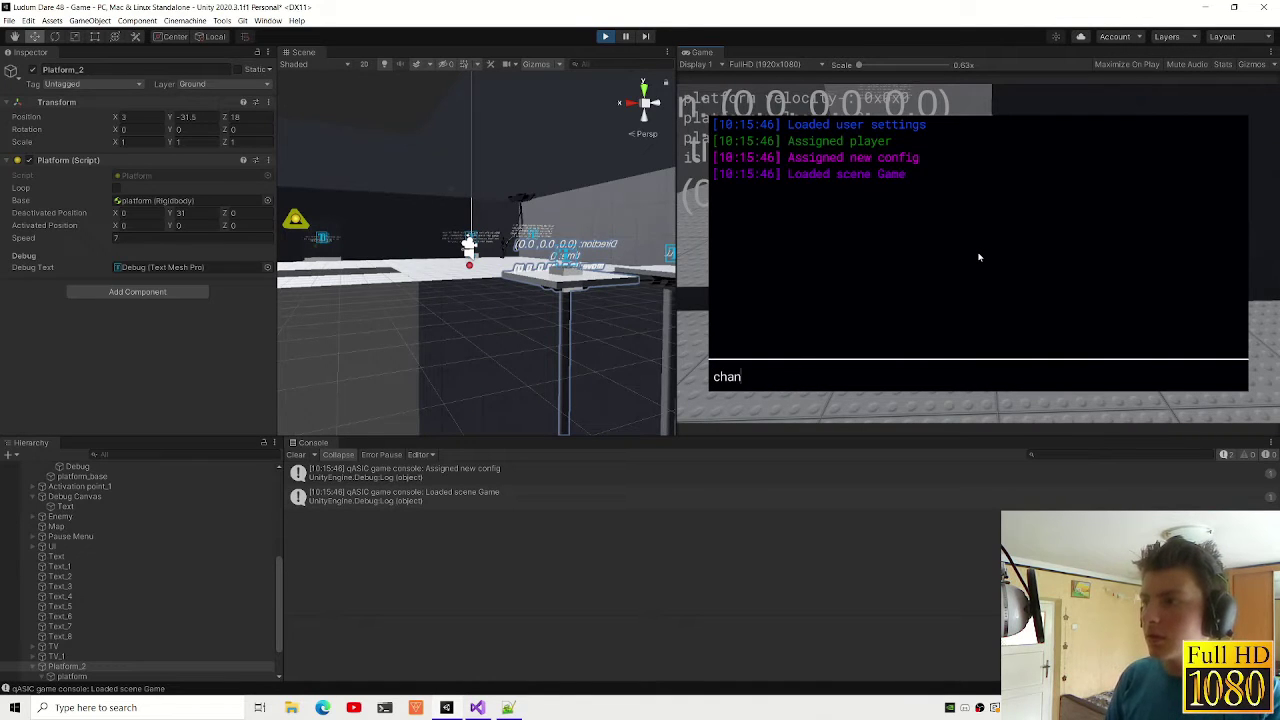
Step: Run 'changeoption framelimit 30' in the in-game console to cap the frame rate
{"action": "type", "text": "gf"}
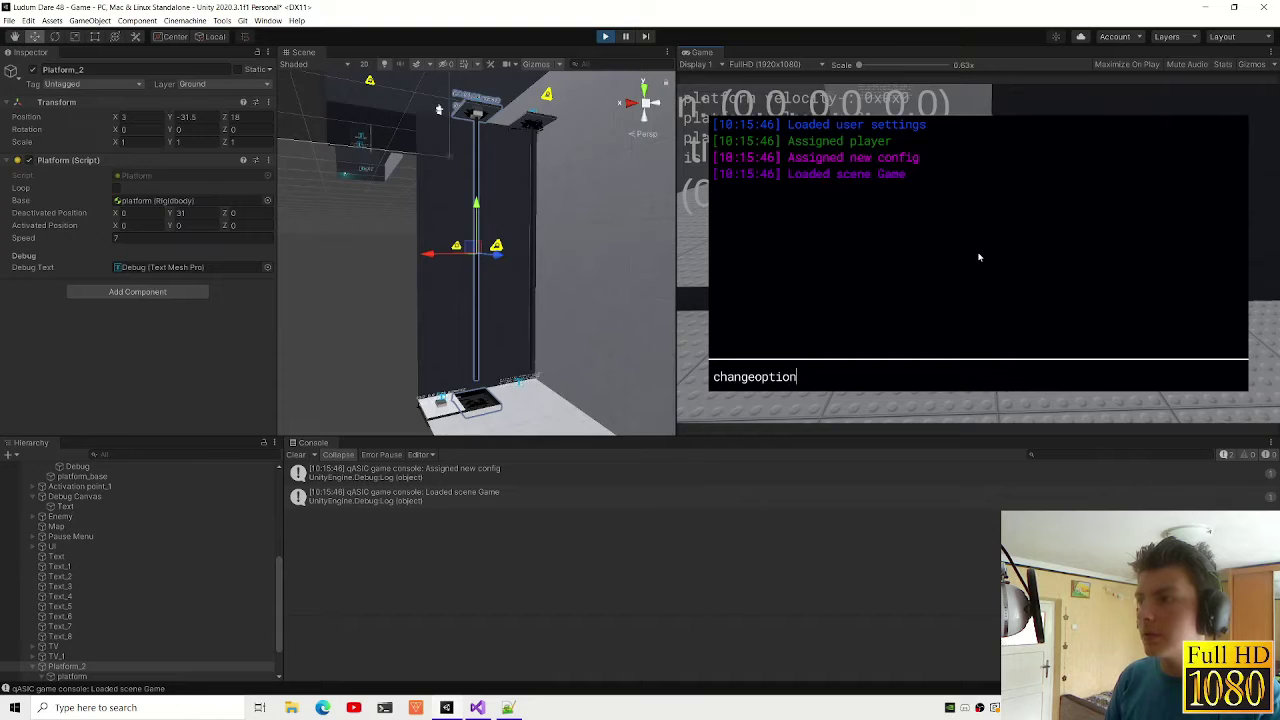
{"action": "type", "text": " framelimit asdpokqwp"}
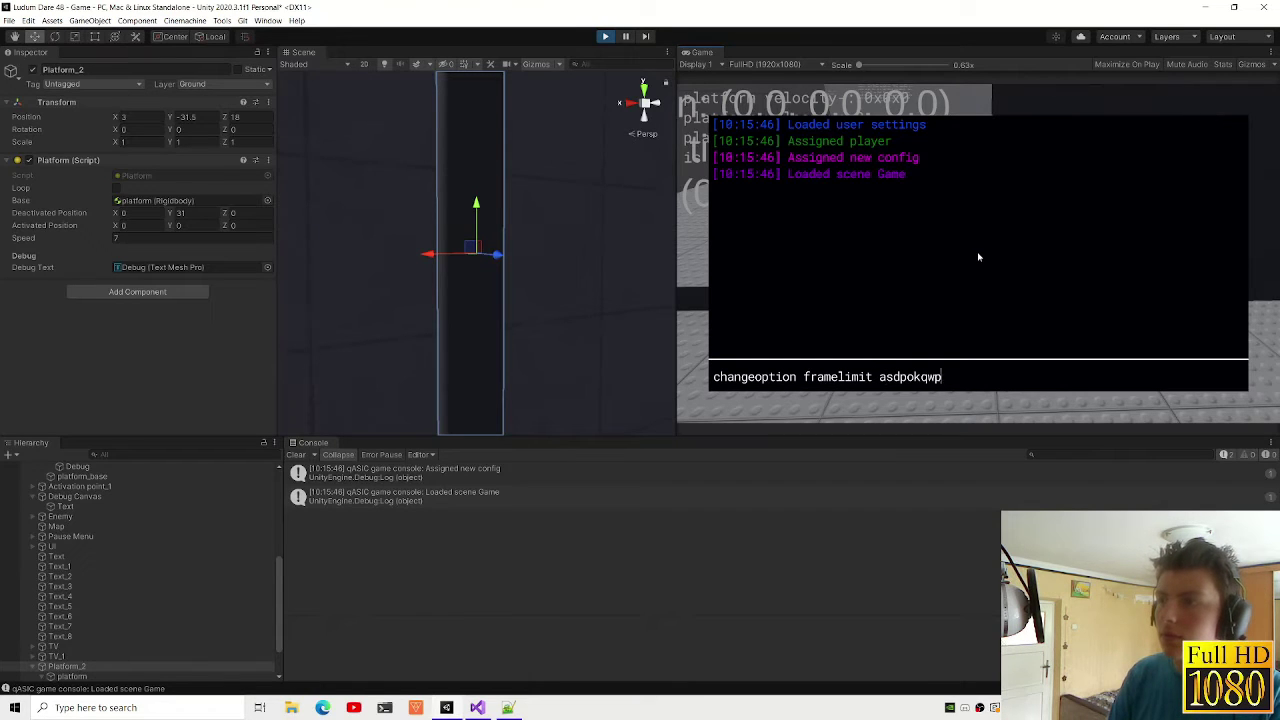
{"action": "type", "text": "ifs"}
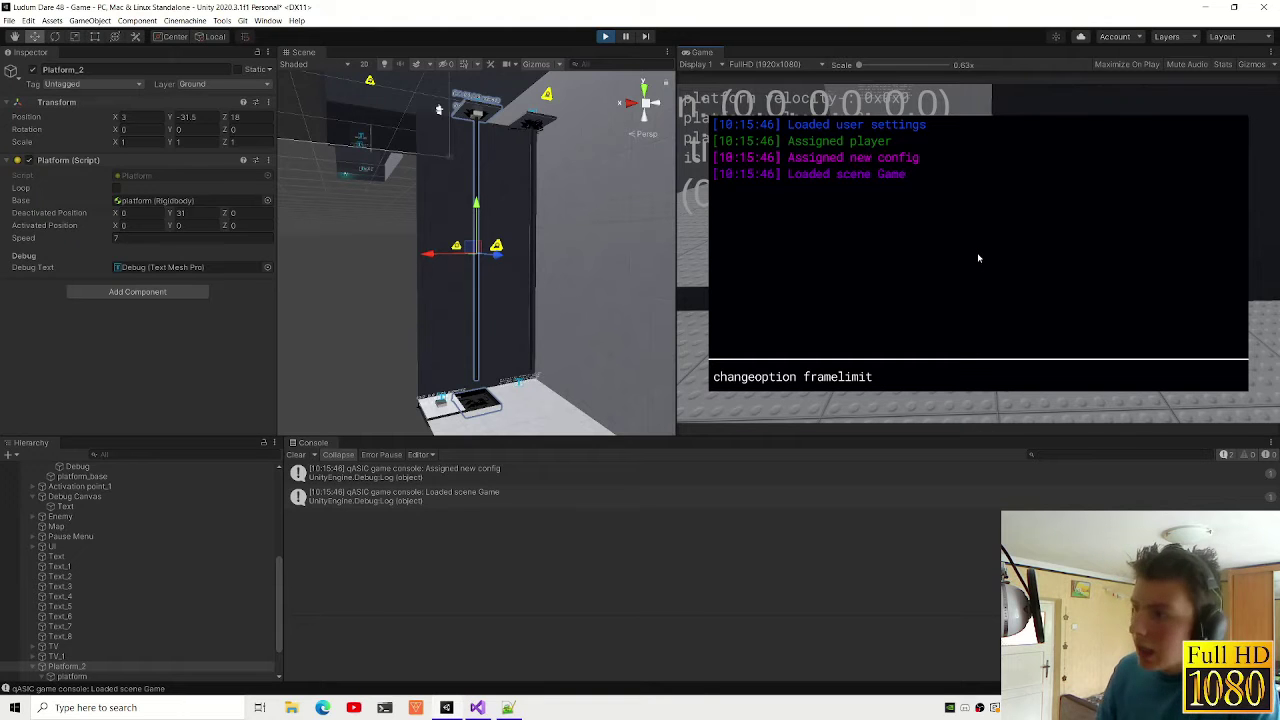
{"action": "type", "text": "0"}
{"action": "key", "text": "Return"}
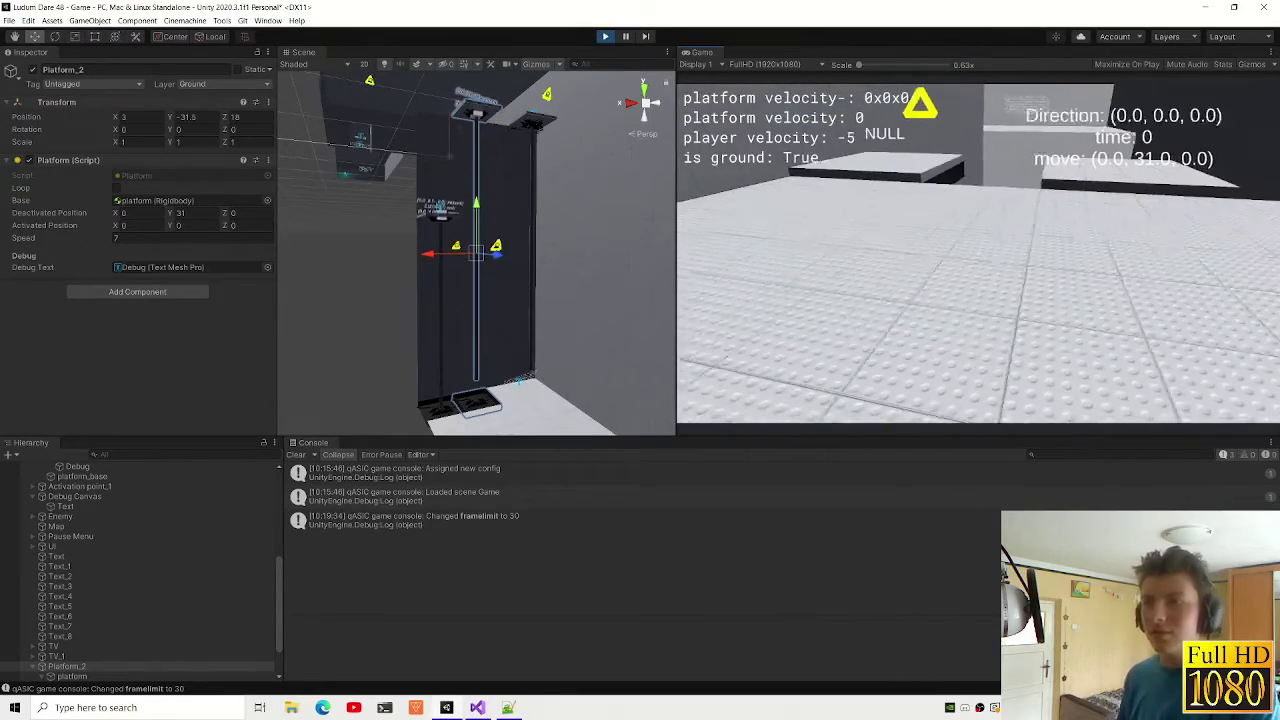
Step: Exit Play mode and orbit the Scene view to a low close-up of the Platform_2 pillar
{"action": "key", "text": "ctrl+p"}
{"action": "middle_click_drag", "start_coordinate": [480, 260], "coordinate": [490, 226]}
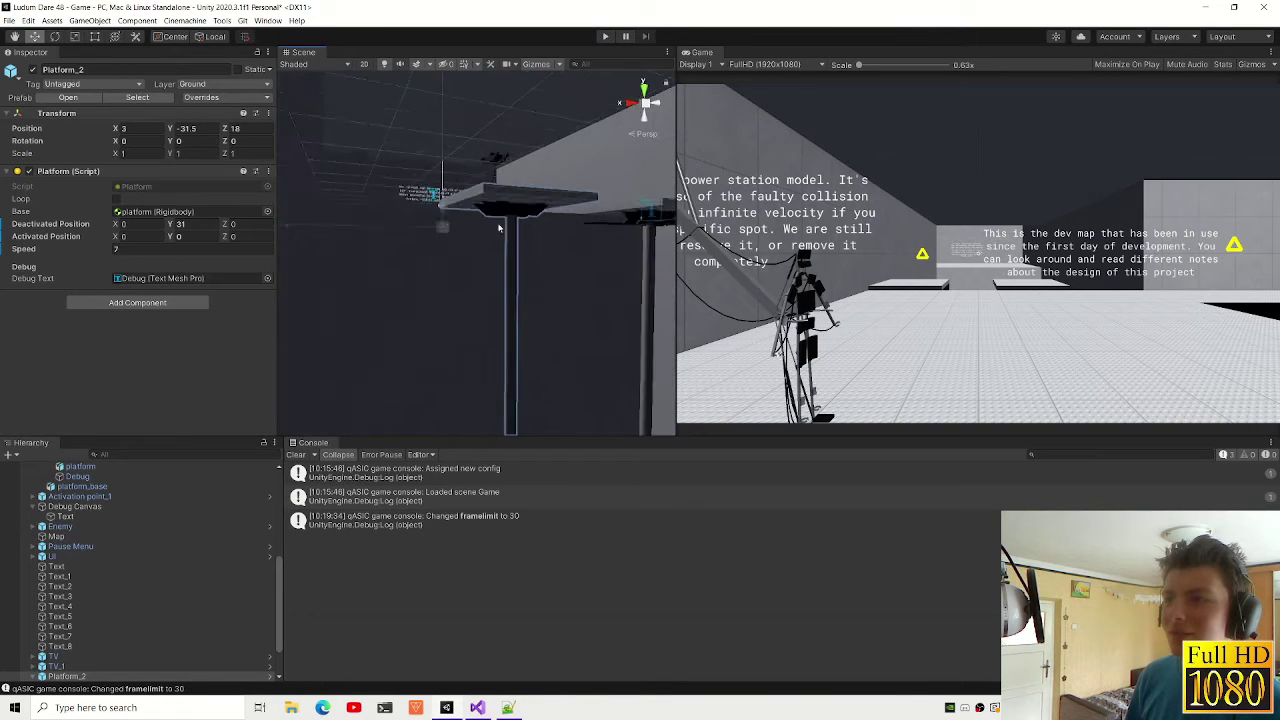
{"action": "middle_click_drag", "start_coordinate": [490, 226], "coordinate": [438, 216]}
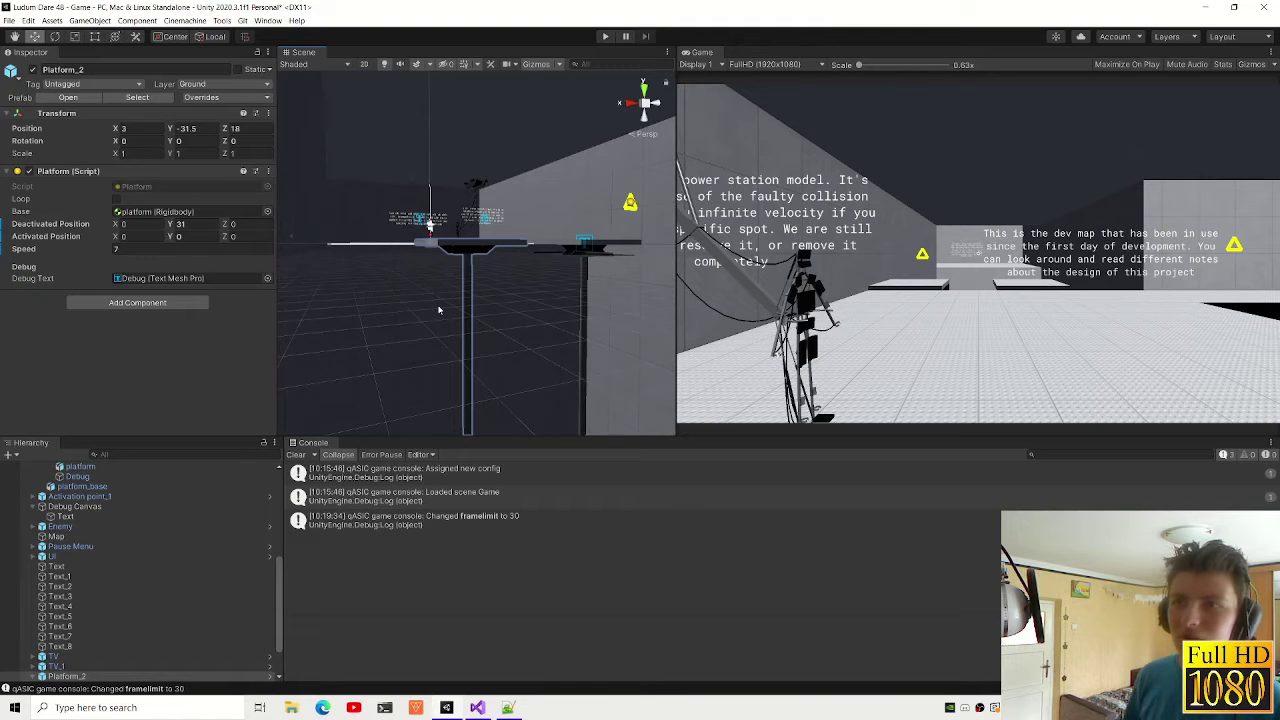
{"action": "left_click_drag", "start_coordinate": [438, 310], "coordinate": [552, 200], "text": "alt"}
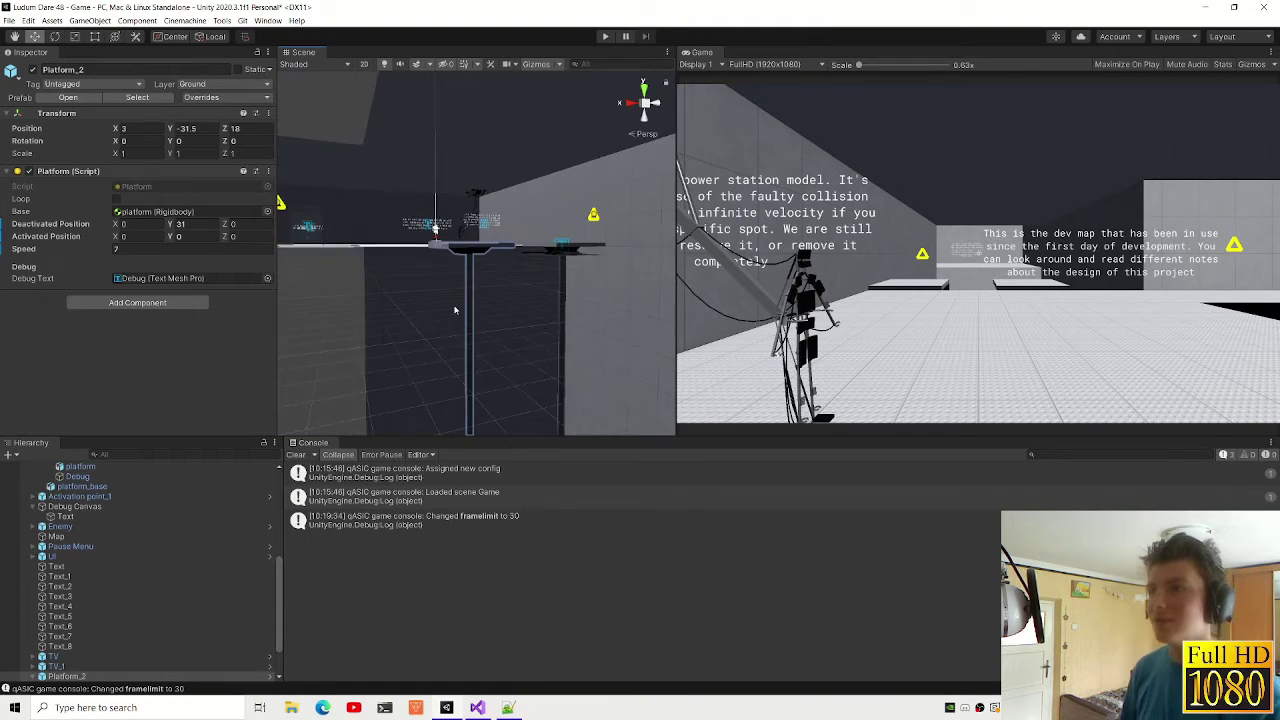
{"action": "left_click_drag", "start_coordinate": [563, 290], "coordinate": [507, 700], "text": "alt"}
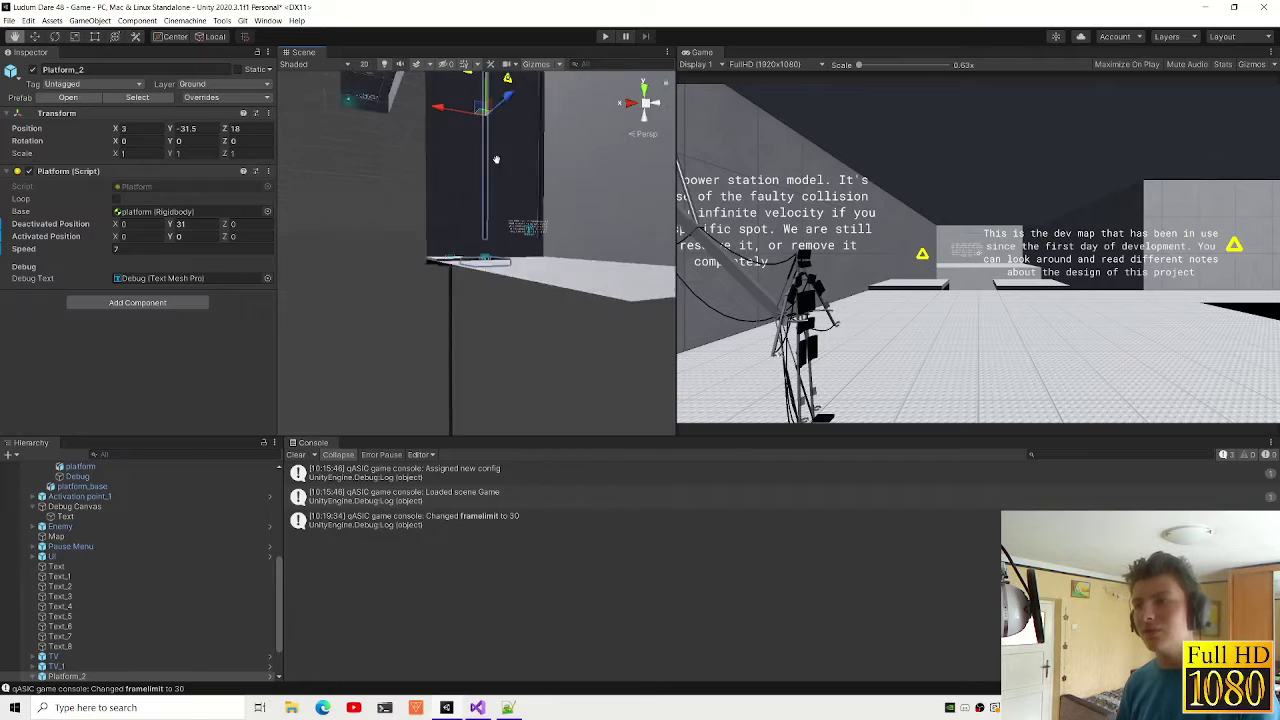
Step: Switch to Visual Studio and close the InfoDisplayer.cs tab
{"action": "left_click", "coordinate": [487, 710]}
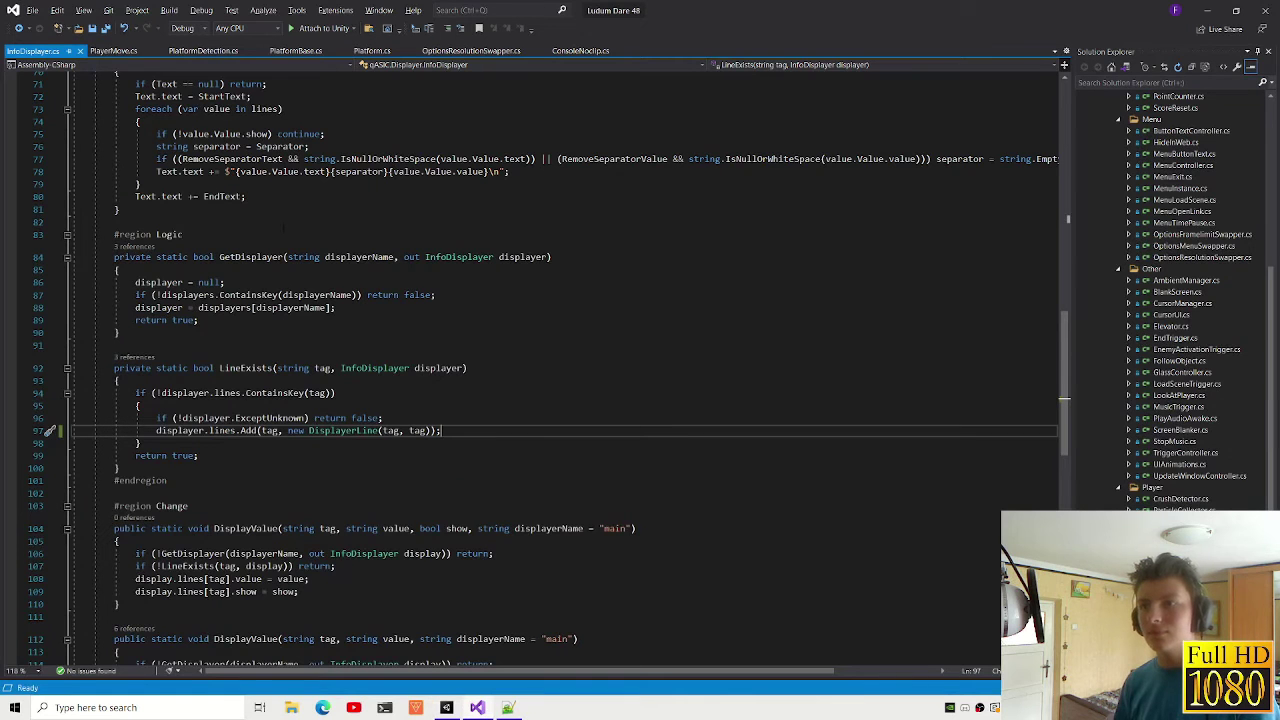
{"action": "scroll", "coordinate": [225, 222], "scroll_direction": "up", "scroll_amount": 2}
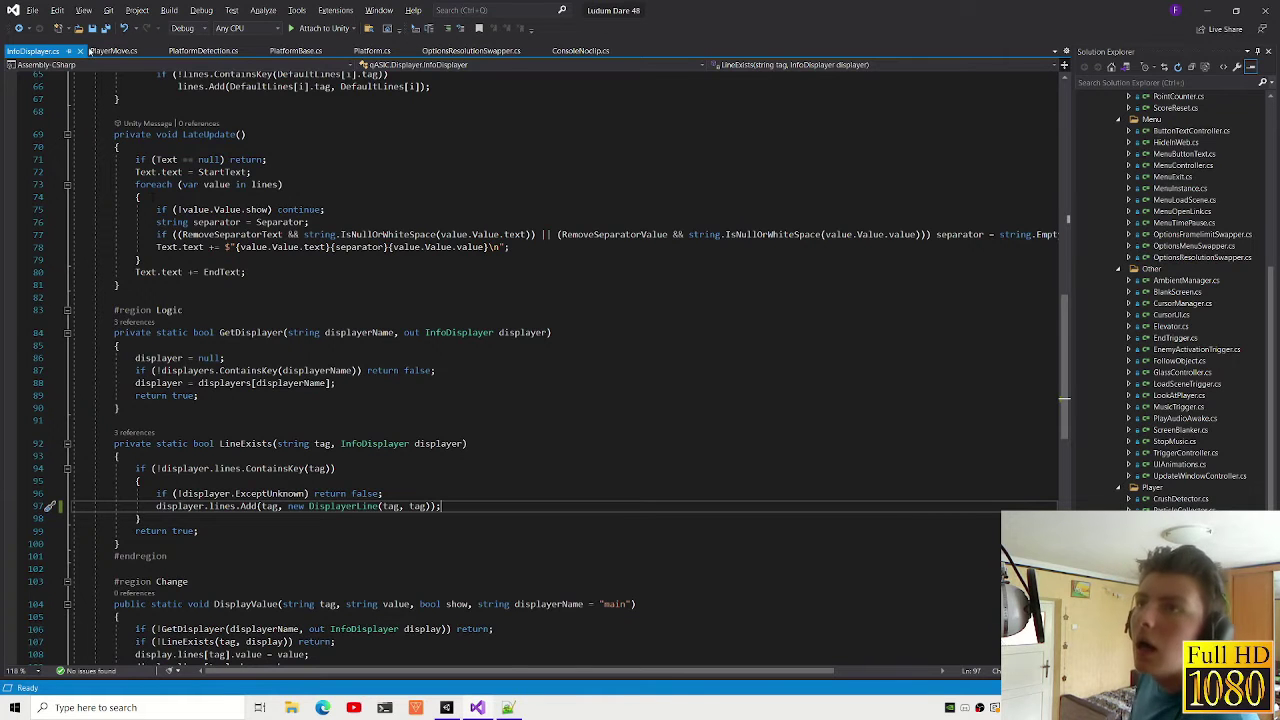
{"action": "middle_click", "coordinate": [45, 56]}
Step: Review PlayerMove.cs's MoveWithPlatform coroutine down to velocity = 0f, then return to Unity
{"action": "left_click", "coordinate": [48, 54]}
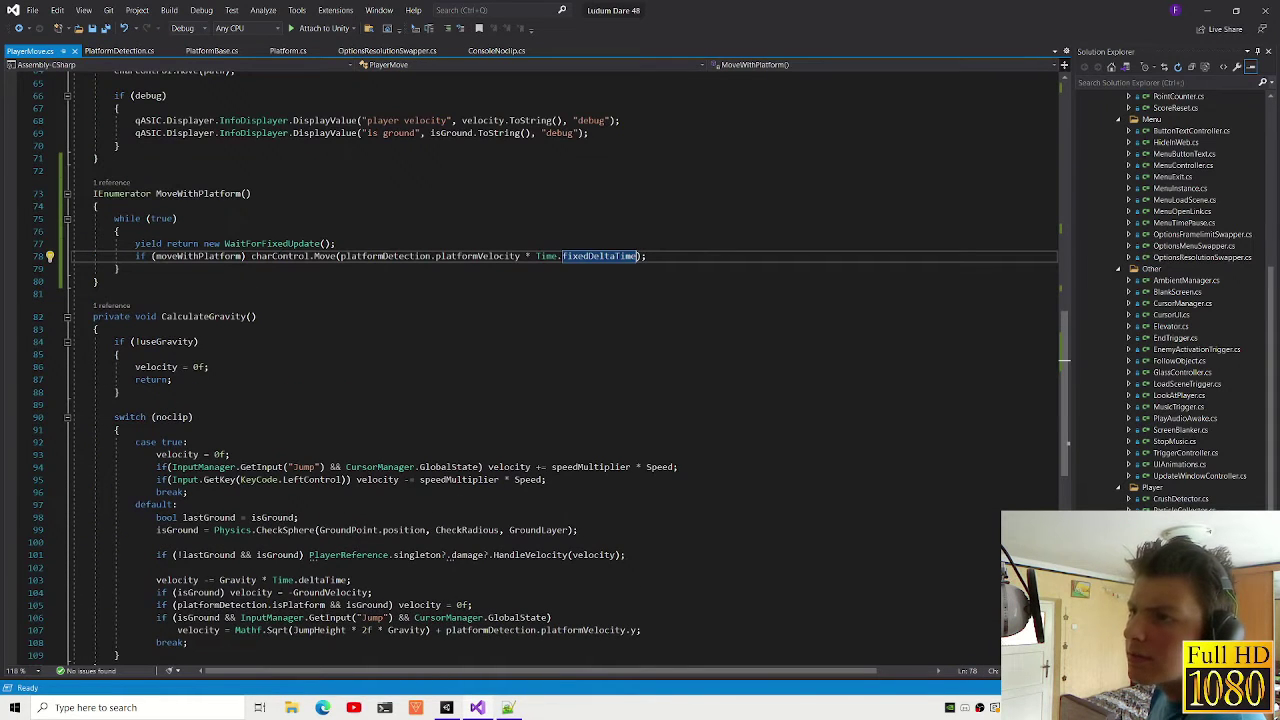
{"action": "key", "text": "Down"}
{"action": "key", "text": "Down"}
{"action": "scroll", "coordinate": [548, 368], "scroll_direction": "up", "scroll_amount": 3}
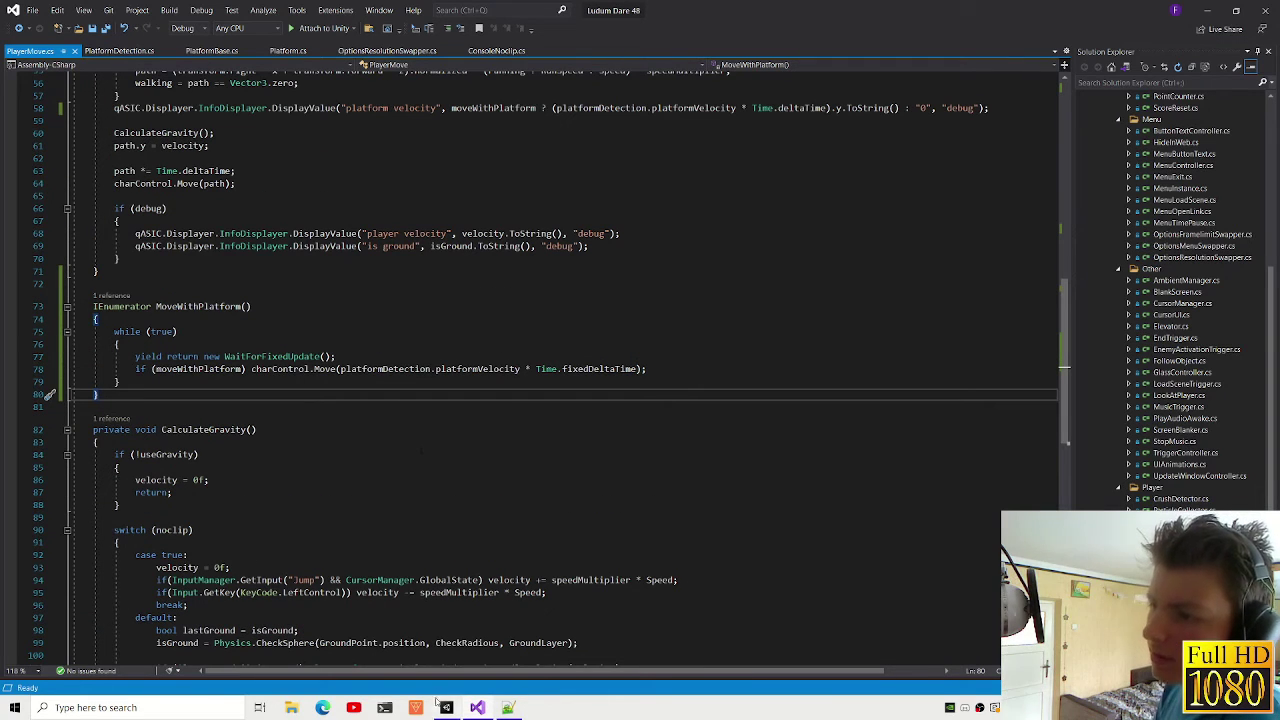
{"action": "mouse_move", "coordinate": [447, 708]}
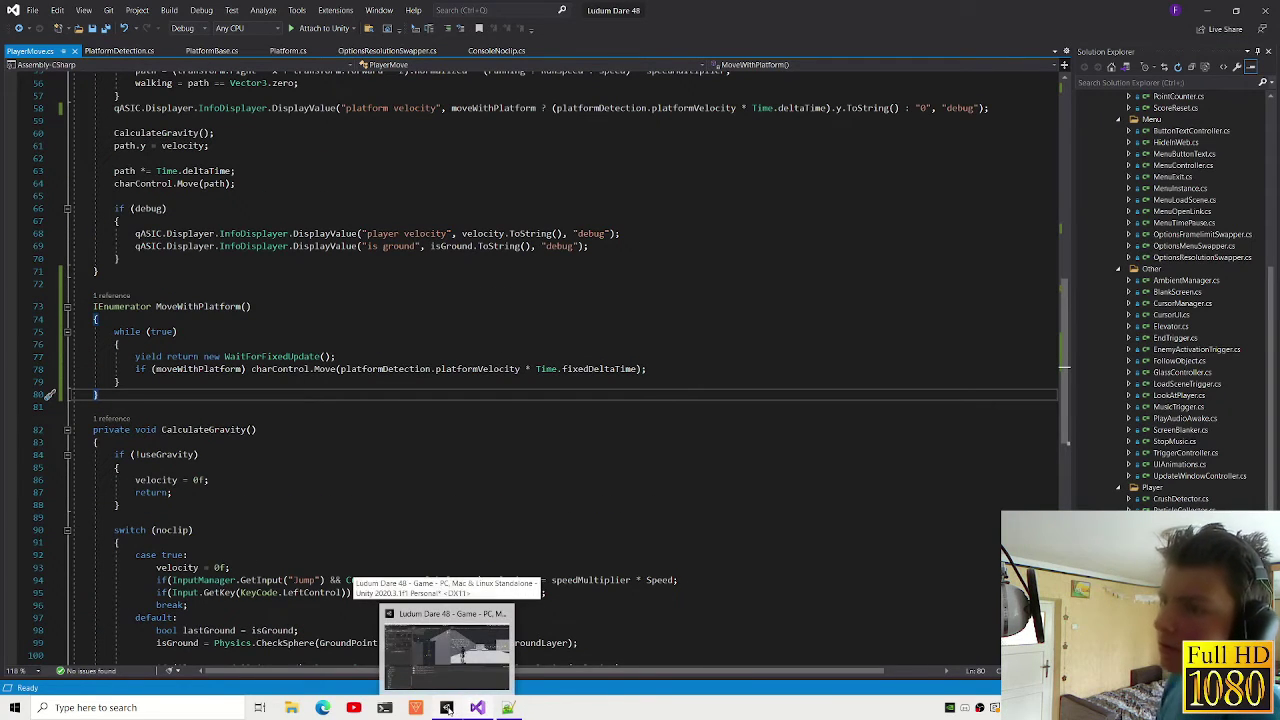
{"action": "left_click", "coordinate": [305, 531]}
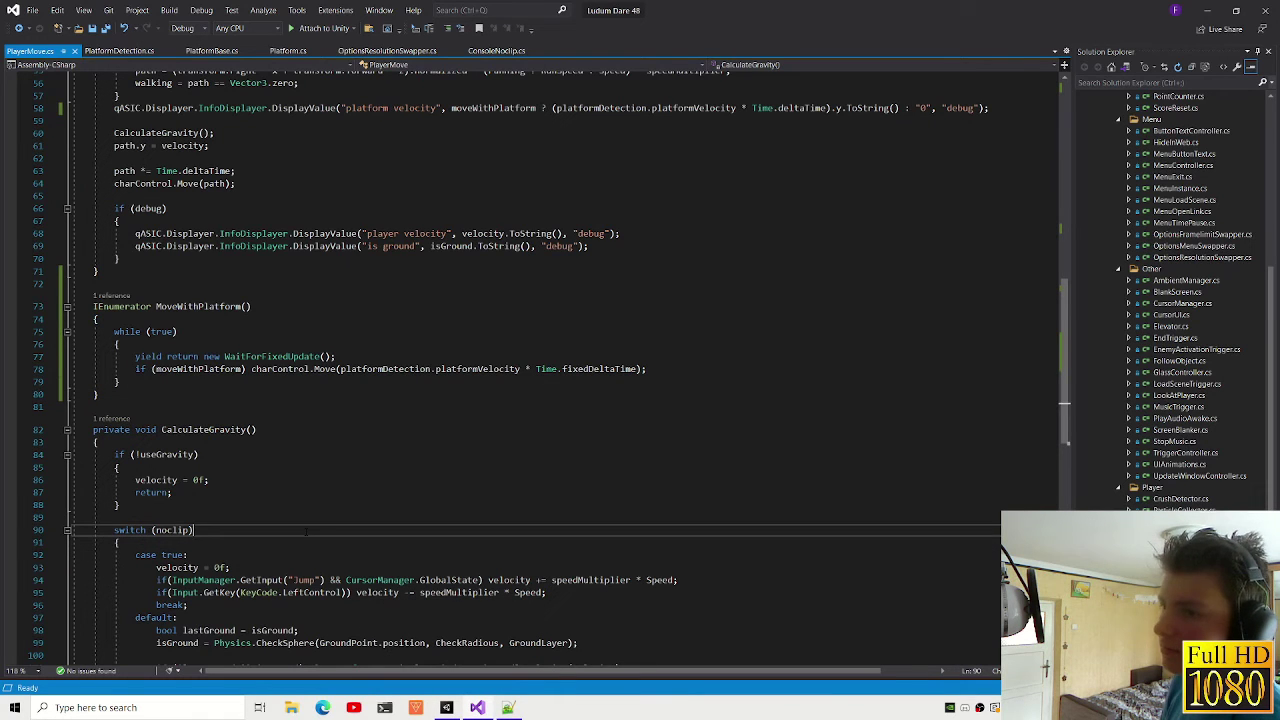
{"action": "left_click", "coordinate": [208, 480]}
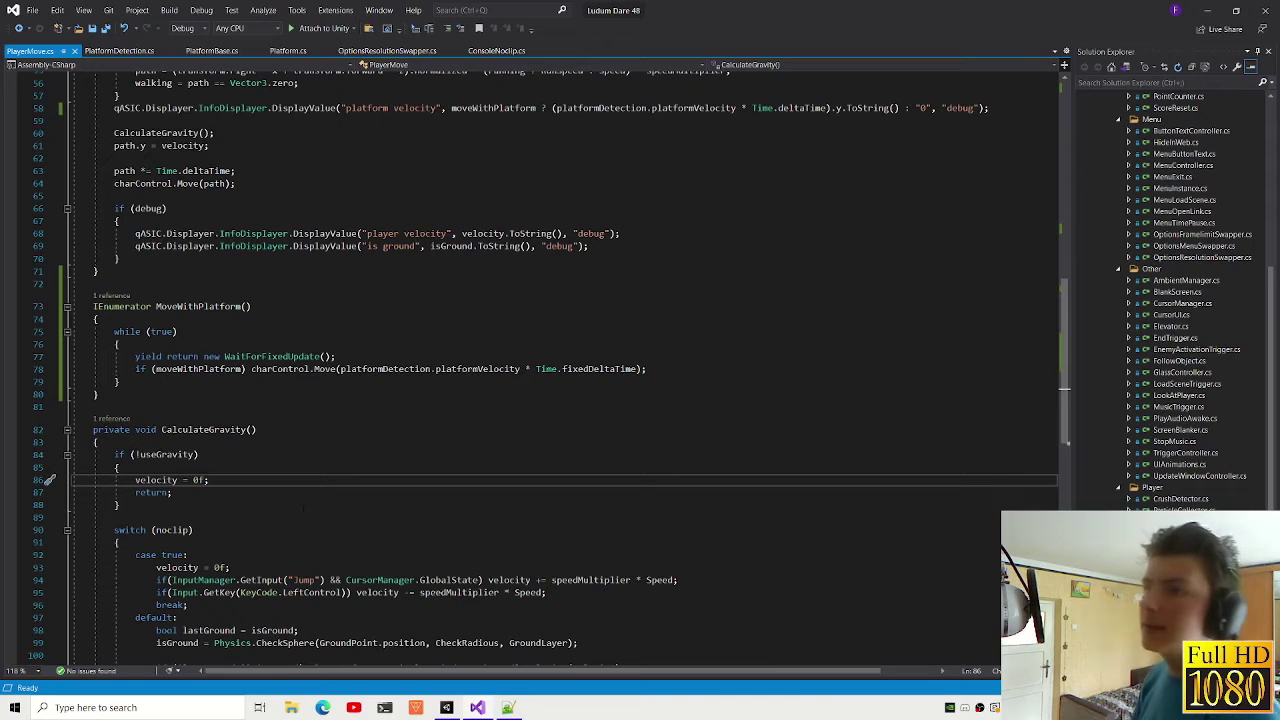
{"action": "key", "text": "alt+Tab"}
{"action": "mouse_move", "coordinate": [418, 298]}
{"action": "right_mouse_down"}
{"action": "mouse_move", "coordinate": [507, 258]}
{"action": "mouse_move", "coordinate": [549, 275]}
{"action": "mouse_move", "coordinate": [494, 297]}
{"action": "mouse_move", "coordinate": [276, 263]}
{"action": "mouse_move", "coordinate": [418, 245]}
{"action": "right_mouse_up"}
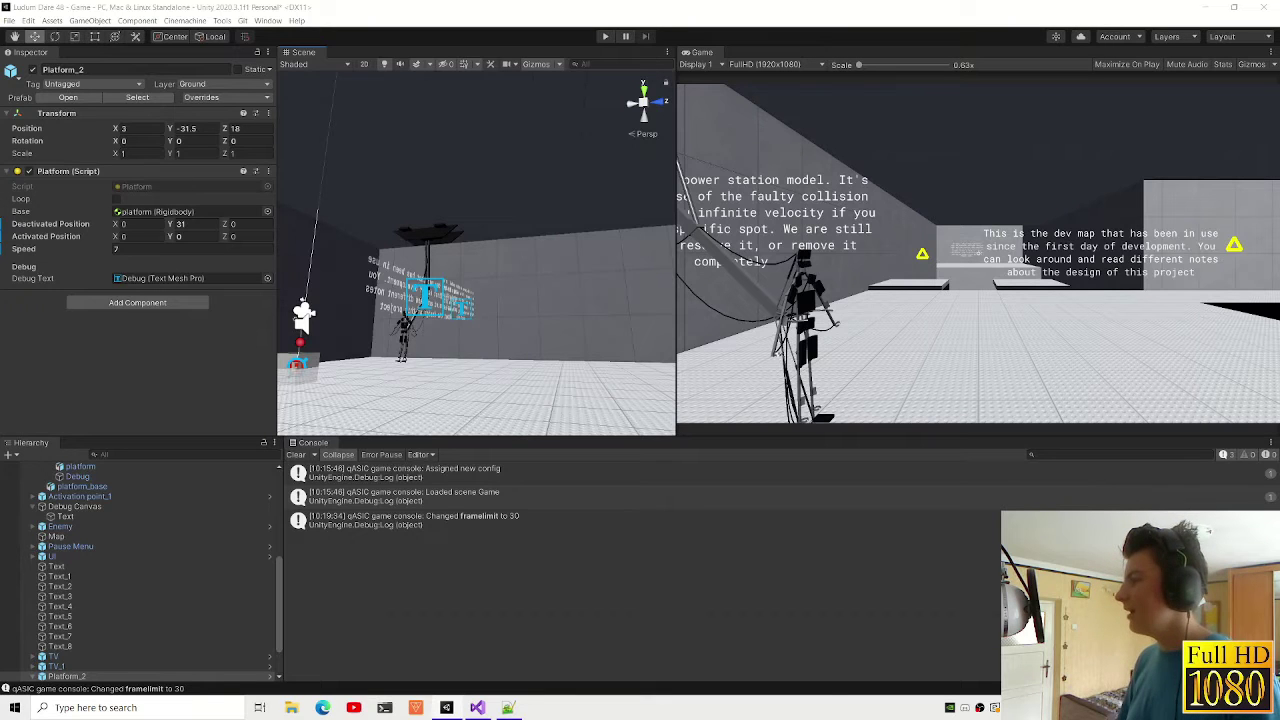
Step: Fly the Scene view over the floor platforms, then bring back Visual Studio with PlayerMove.cs
{"action": "mouse_move", "coordinate": [617, 277]}
{"action": "right_mouse_down"}
{"action": "mouse_move", "coordinate": [447, 249]}
{"action": "mouse_move", "coordinate": [528, 274]}
{"action": "right_mouse_up"}
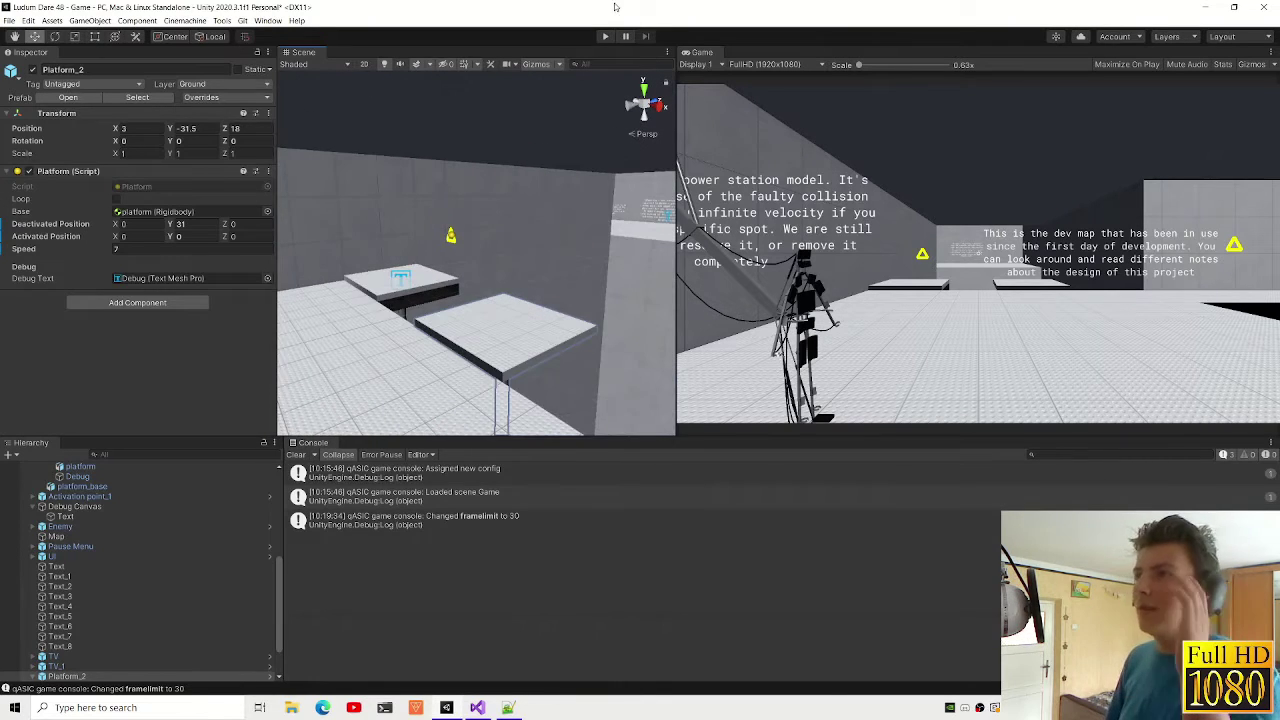
{"action": "left_click", "coordinate": [477, 707]}
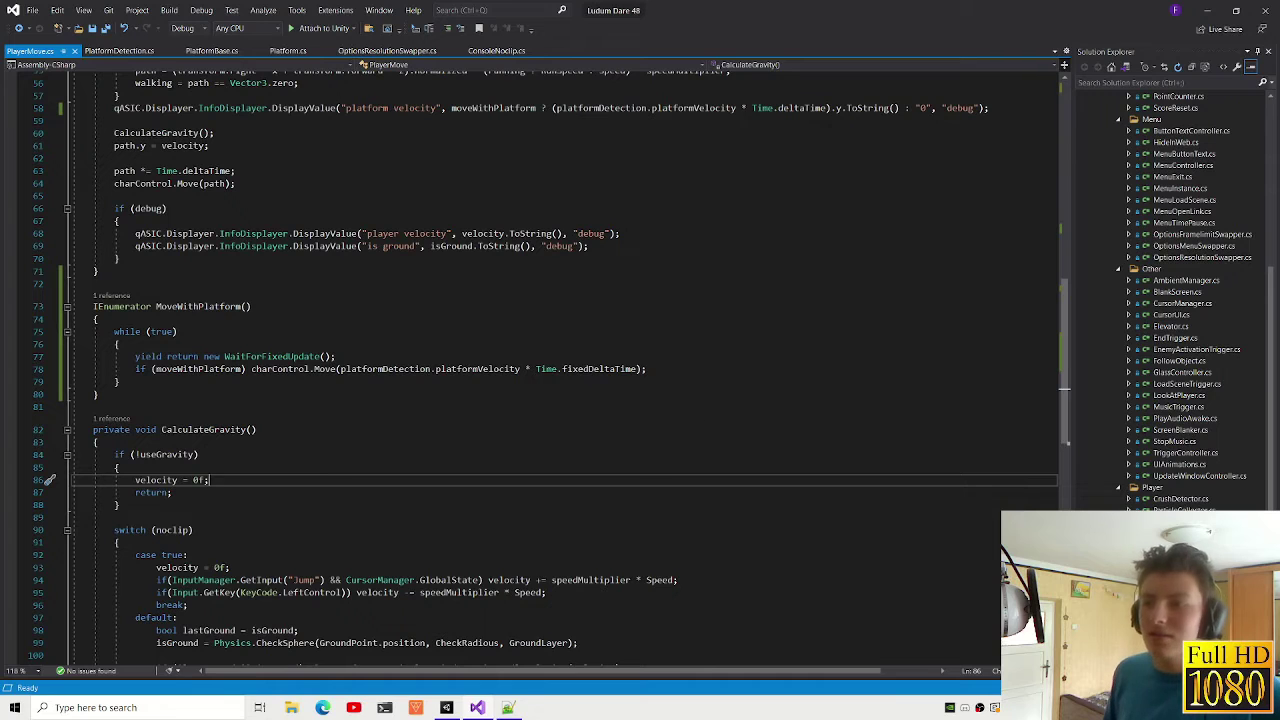
Step: Inspect PlatformDetection.cs's TriggerUpdate coroutine, then return to Unity and reorient the Scene view
{"action": "left_click", "coordinate": [87, 50]}
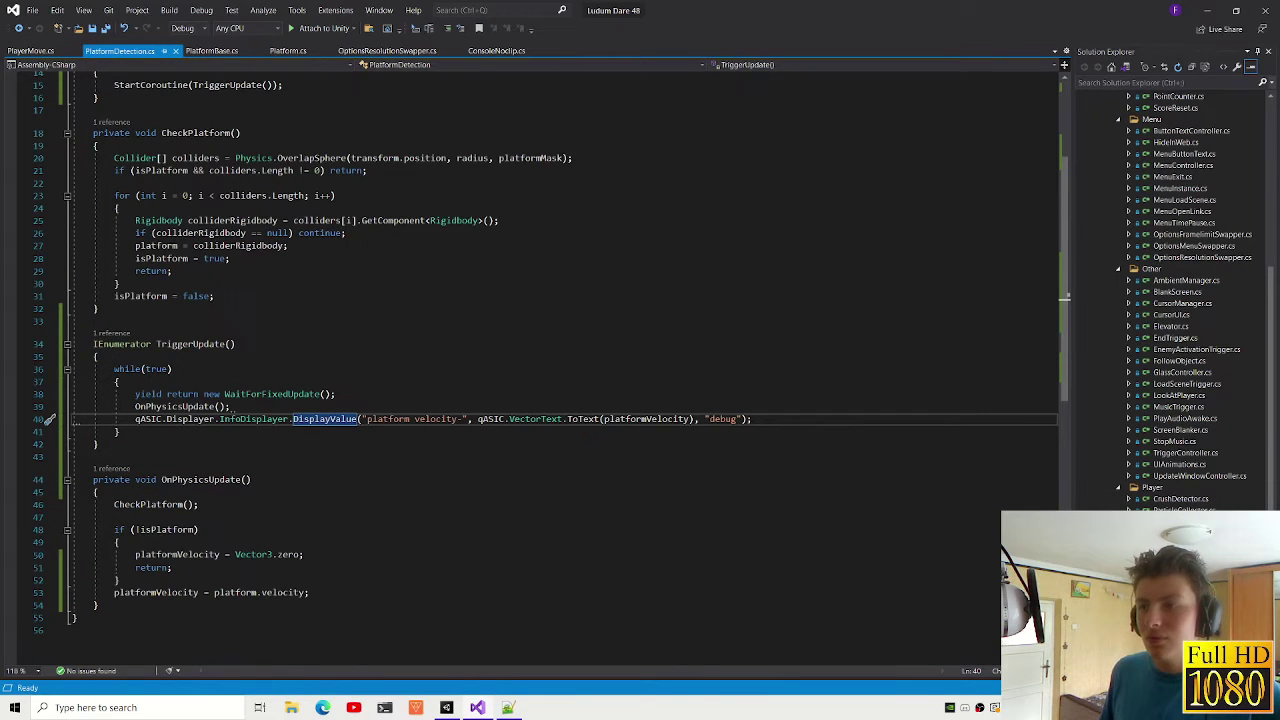
{"action": "left_click", "coordinate": [447, 707]}
{"action": "mouse_move", "coordinate": [491, 286]}
{"action": "right_mouse_down"}
{"action": "mouse_move", "coordinate": [485, 273]}
{"action": "mouse_move", "coordinate": [267, 268]}
{"action": "right_mouse_up"}
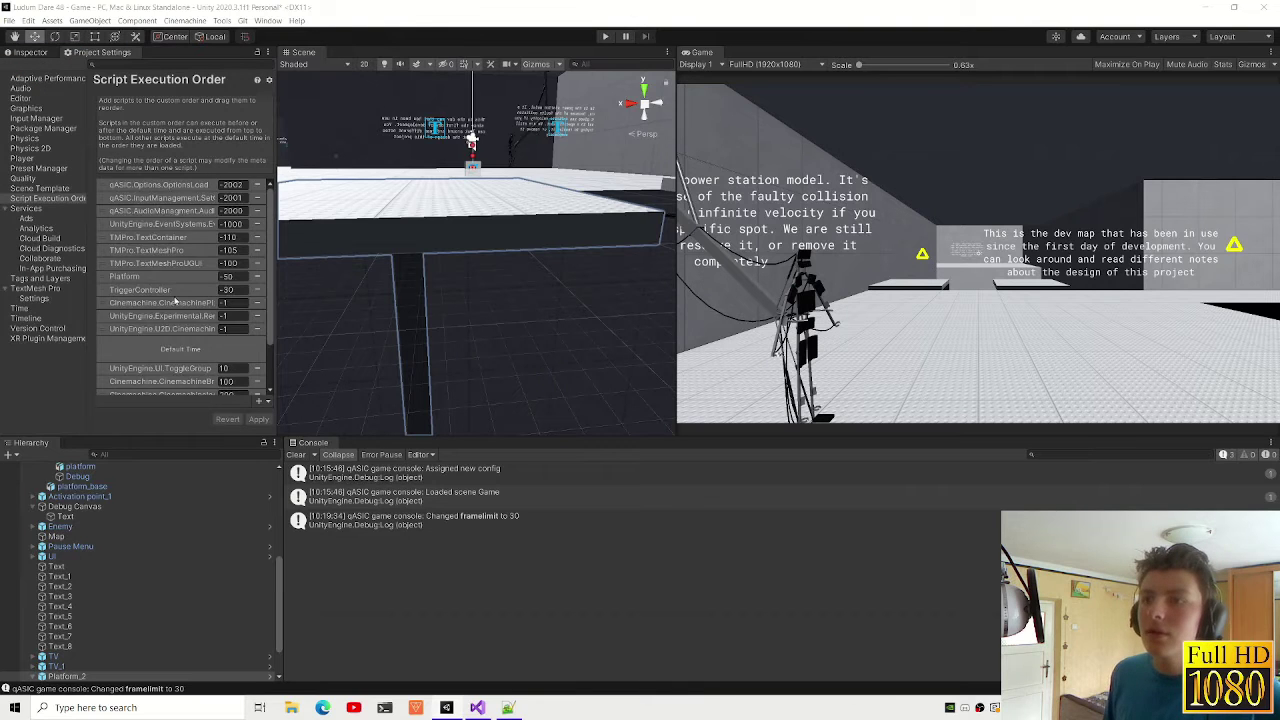
{"action": "scroll", "coordinate": [175, 300], "scroll_direction": "down", "scroll_amount": 1}
{"action": "scroll", "coordinate": [160, 304], "scroll_direction": "down", "scroll_amount": 1}
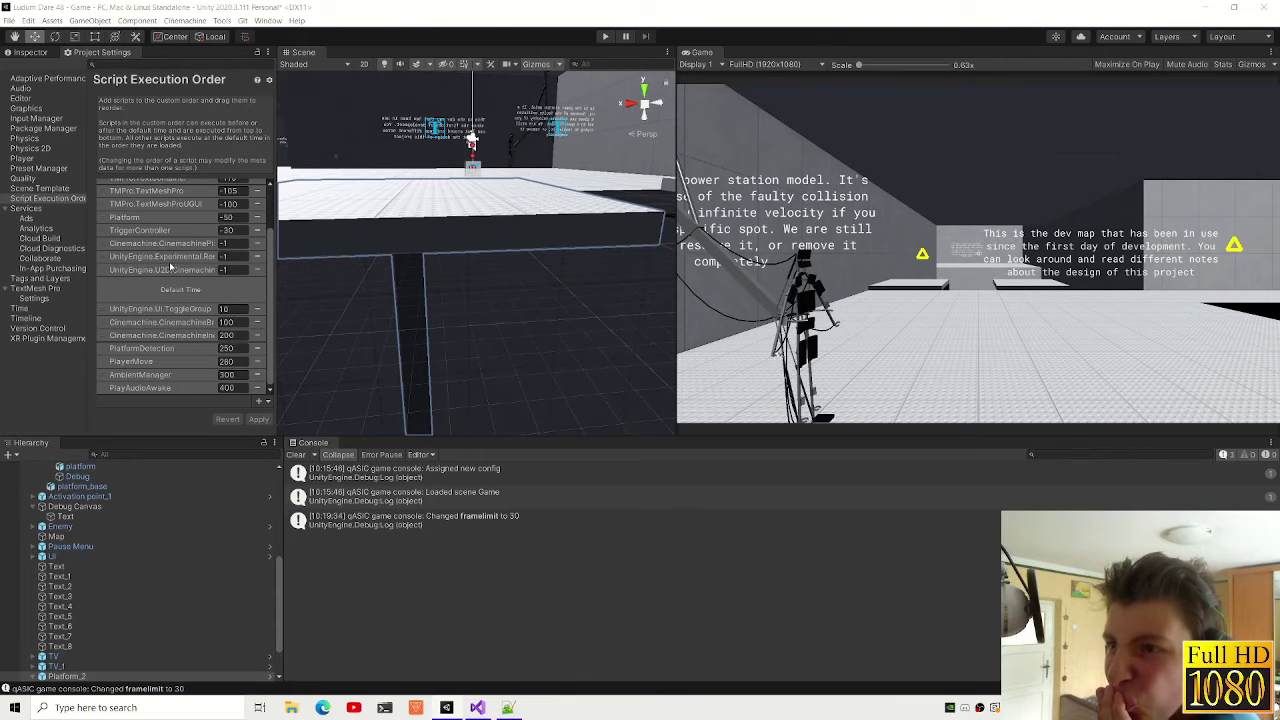
{"action": "scroll", "coordinate": [167, 296], "scroll_direction": "up", "scroll_amount": 2}
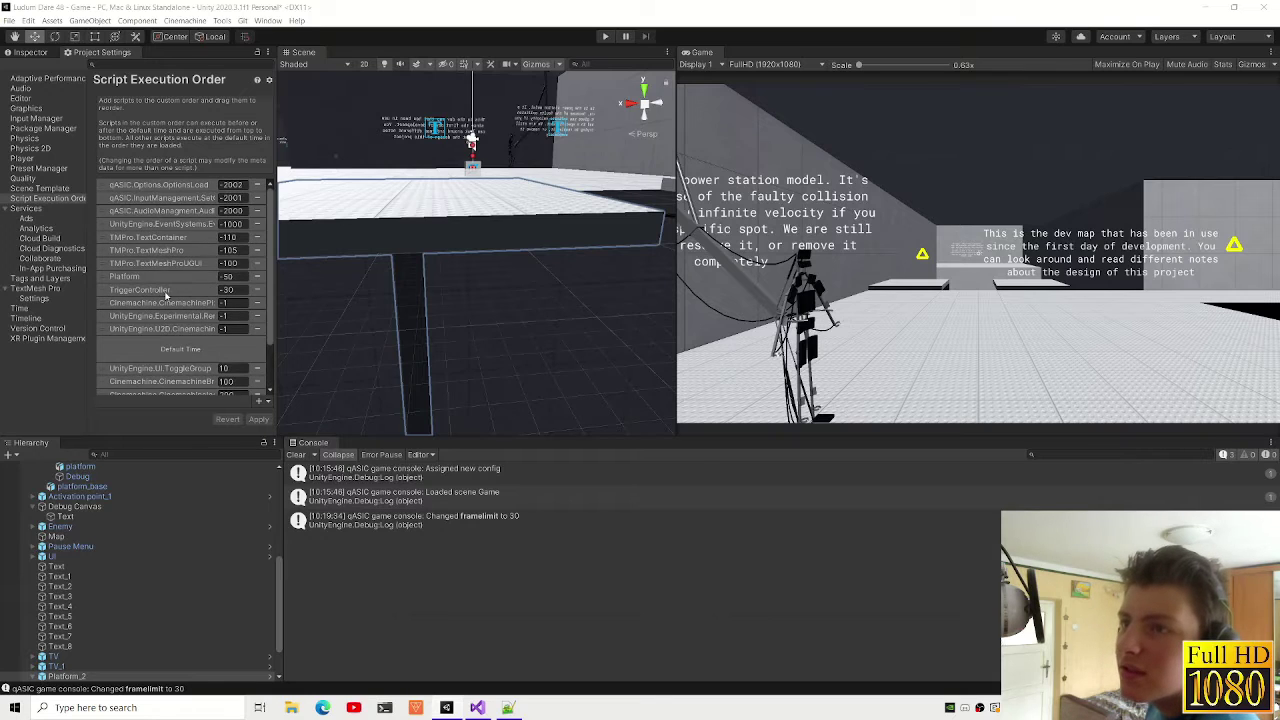
{"action": "scroll", "coordinate": [153, 281], "scroll_direction": "down", "scroll_amount": 1}
{"action": "scroll", "coordinate": [170, 296], "scroll_direction": "down", "scroll_amount": 1}
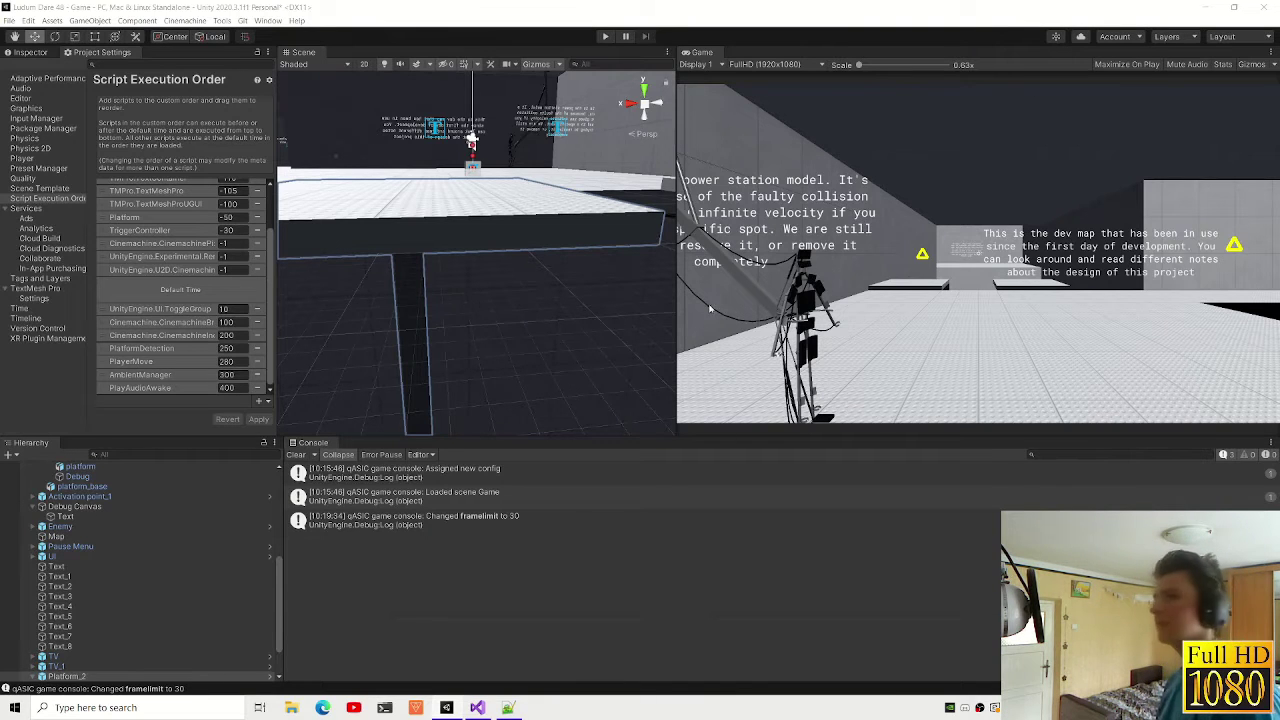
{"action": "key", "text": "f"}
{"action": "mouse_move", "coordinate": [455, 232]}
{"action": "left_mouse_down", "text": "alt"}
{"action": "mouse_move", "coordinate": [462, 28]}
{"action": "mouse_move", "coordinate": [534, 169]}
{"action": "mouse_move", "coordinate": [478, 139]}
{"action": "mouse_move", "coordinate": [517, 268]}
{"action": "left_mouse_up", "text": "alt"}
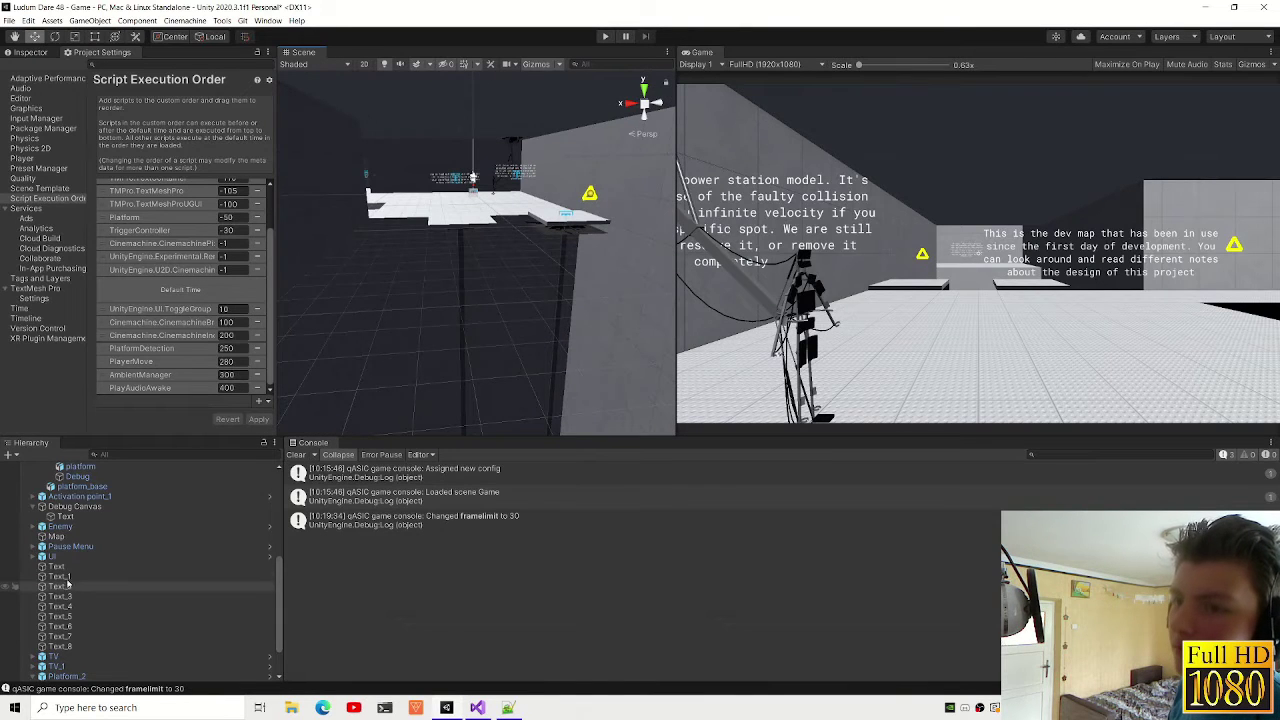
Step: Select Text through Text_8, frame them, and untick their active checkbox in the Inspector
{"action": "left_click", "coordinate": [56, 566]}
{"action": "left_click", "coordinate": [87, 648], "text": "shift"}
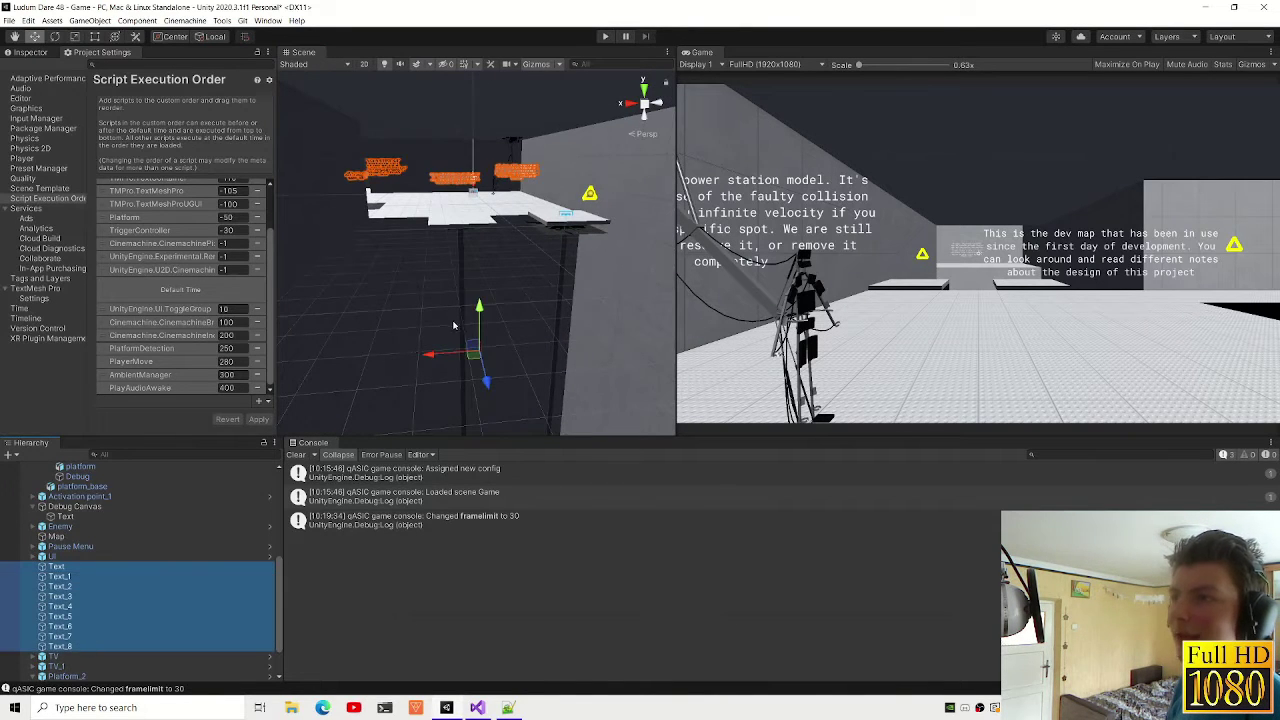
{"action": "key", "text": "f"}
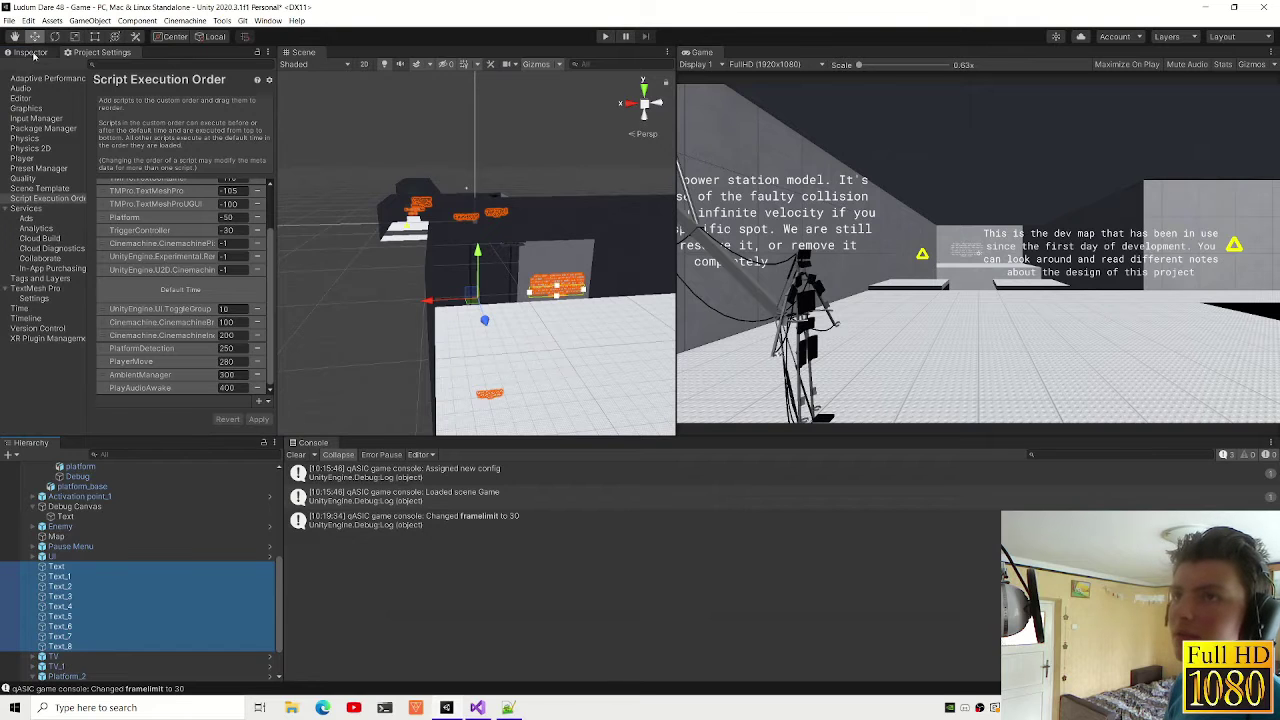
{"action": "left_click", "coordinate": [30, 52]}
{"action": "left_click", "coordinate": [35, 70]}
Step: Orbit and fly around the level to inspect the platforms and walls without the text
{"action": "mouse_move", "coordinate": [520, 260]}
{"action": "left_mouse_down", "text": "alt"}
{"action": "mouse_move", "coordinate": [533, 246]}
{"action": "mouse_move", "coordinate": [490, 175]}
{"action": "mouse_move", "coordinate": [501, 219]}
{"action": "left_mouse_up", "text": "alt"}
{"action": "scroll", "coordinate": [511, 232], "scroll_direction": "up", "scroll_amount": 3}
{"action": "scroll", "coordinate": [511, 232], "scroll_direction": "down", "scroll_amount": 3}
{"action": "mouse_move", "coordinate": [533, 223]}
{"action": "left_mouse_down", "text": "alt"}
{"action": "mouse_move", "coordinate": [463, 227]}
{"action": "mouse_move", "coordinate": [537, 257]}
{"action": "mouse_move", "coordinate": [483, 261]}
{"action": "mouse_move", "coordinate": [293, 237]}
{"action": "left_mouse_up", "text": "alt"}
{"action": "mouse_move", "coordinate": [293, 237]}
{"action": "middle_mouse_down"}
{"action": "mouse_move", "coordinate": [443, 240]}
{"action": "mouse_move", "coordinate": [471, 189]}
{"action": "mouse_move", "coordinate": [497, 270]}
{"action": "mouse_move", "coordinate": [540, 270]}
{"action": "mouse_move", "coordinate": [566, 298]}
{"action": "mouse_move", "coordinate": [557, 326]}
{"action": "mouse_move", "coordinate": [545, 324]}
{"action": "middle_mouse_up"}
{"action": "mouse_move", "coordinate": [545, 324]}
{"action": "left_mouse_down", "text": "alt"}
{"action": "mouse_move", "coordinate": [509, 318]}
{"action": "mouse_move", "coordinate": [514, 271]}
{"action": "mouse_move", "coordinate": [480, 266]}
{"action": "mouse_move", "coordinate": [586, 291]}
{"action": "mouse_move", "coordinate": [650, 280]}
{"action": "left_mouse_up", "text": "alt"}
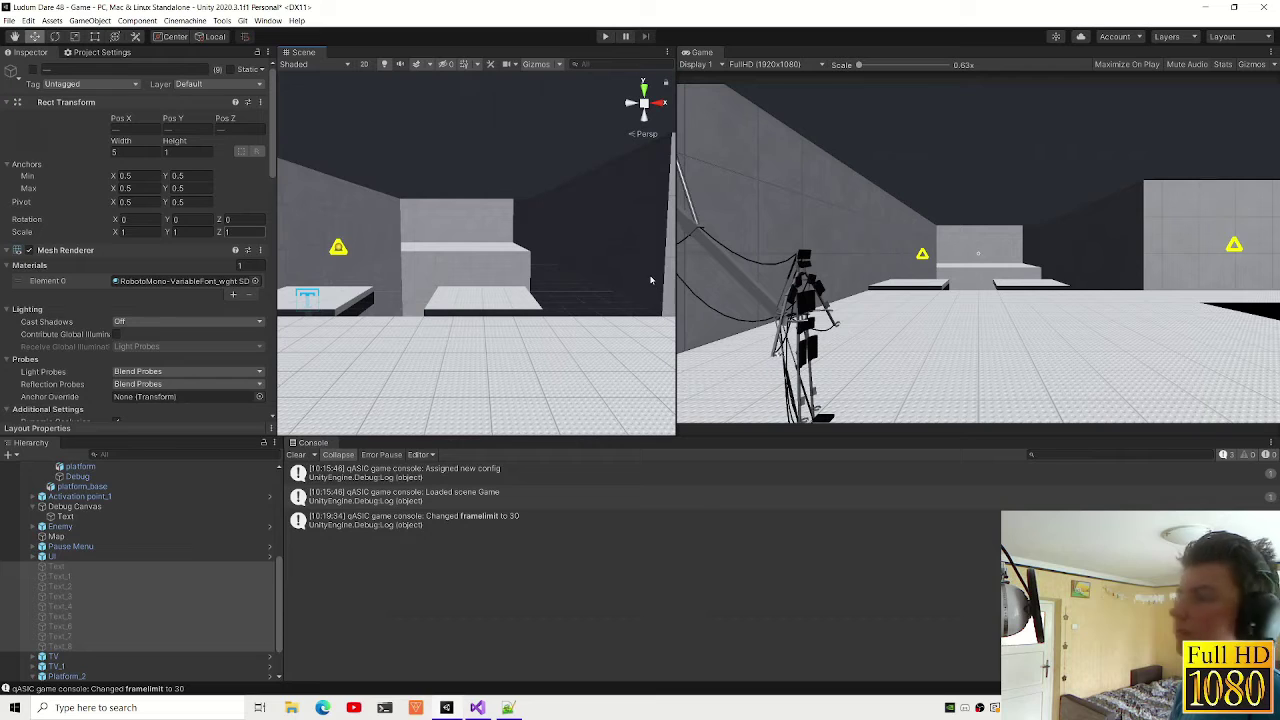
{"action": "middle_click_drag", "start_coordinate": [565, 332], "coordinate": [548, 317]}
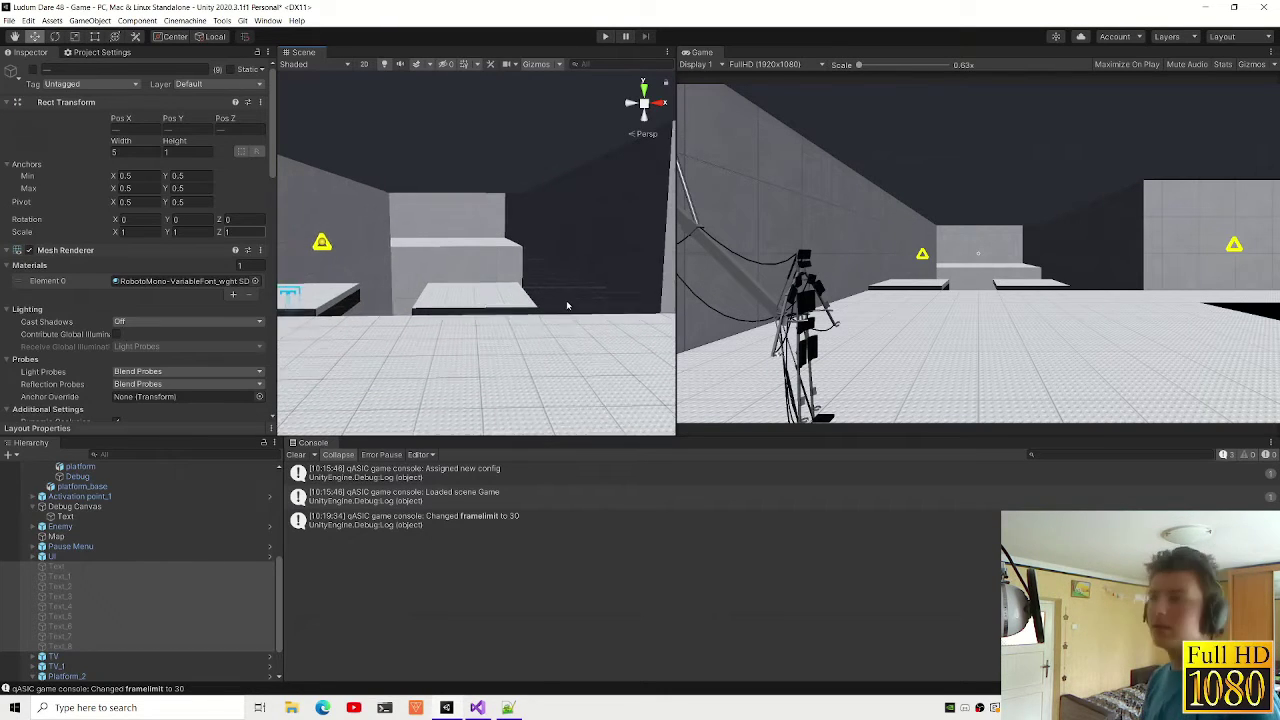
{"action": "scroll", "coordinate": [563, 290], "scroll_direction": "up", "scroll_amount": 5}
{"action": "right_click_drag", "start_coordinate": [555, 237], "coordinate": [469, 434]}
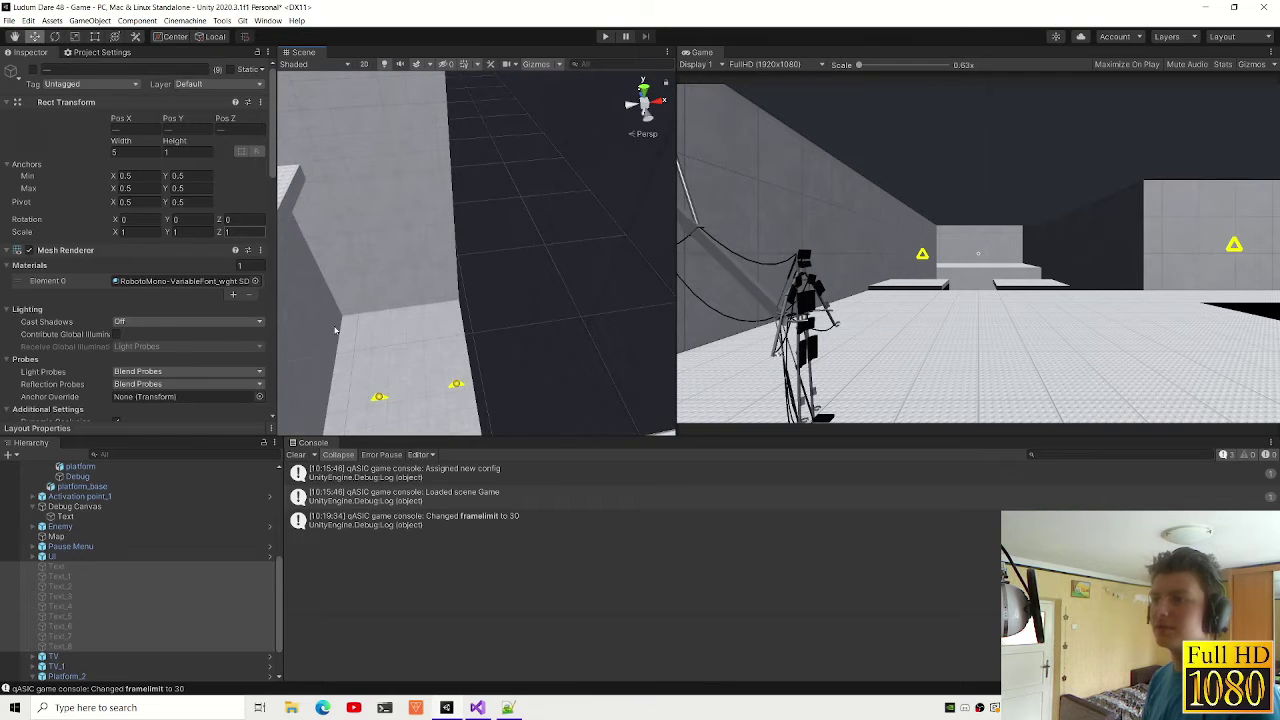
{"action": "right_click_drag", "start_coordinate": [470, 418], "coordinate": [456, 298]}
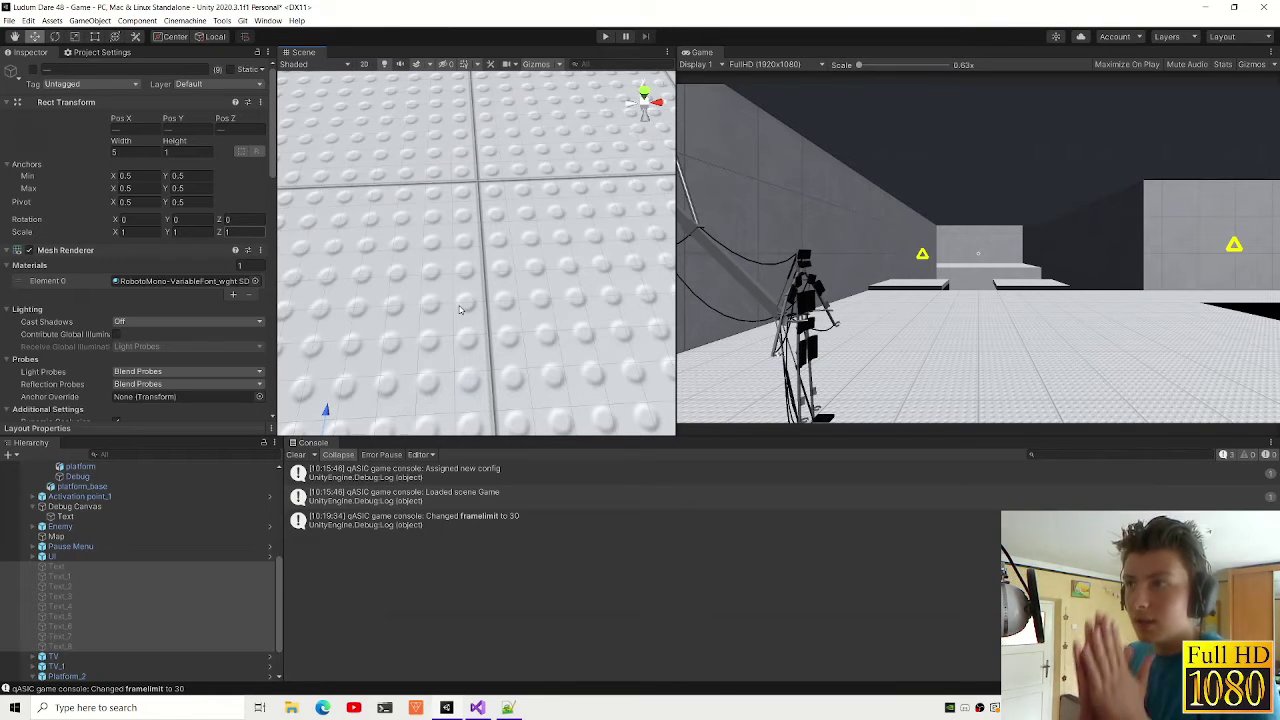
{"action": "mouse_move", "coordinate": [534, 238]}
{"action": "right_mouse_down"}
{"action": "mouse_move", "coordinate": [513, 295]}
{"action": "mouse_move", "coordinate": [508, 257]}
{"action": "right_mouse_up"}
Step: Select Platform_2 and then Platform_1 in the Scene view
{"action": "left_click", "coordinate": [510, 257]}
{"action": "right_click_drag", "start_coordinate": [373, 293], "coordinate": [432, 300]}
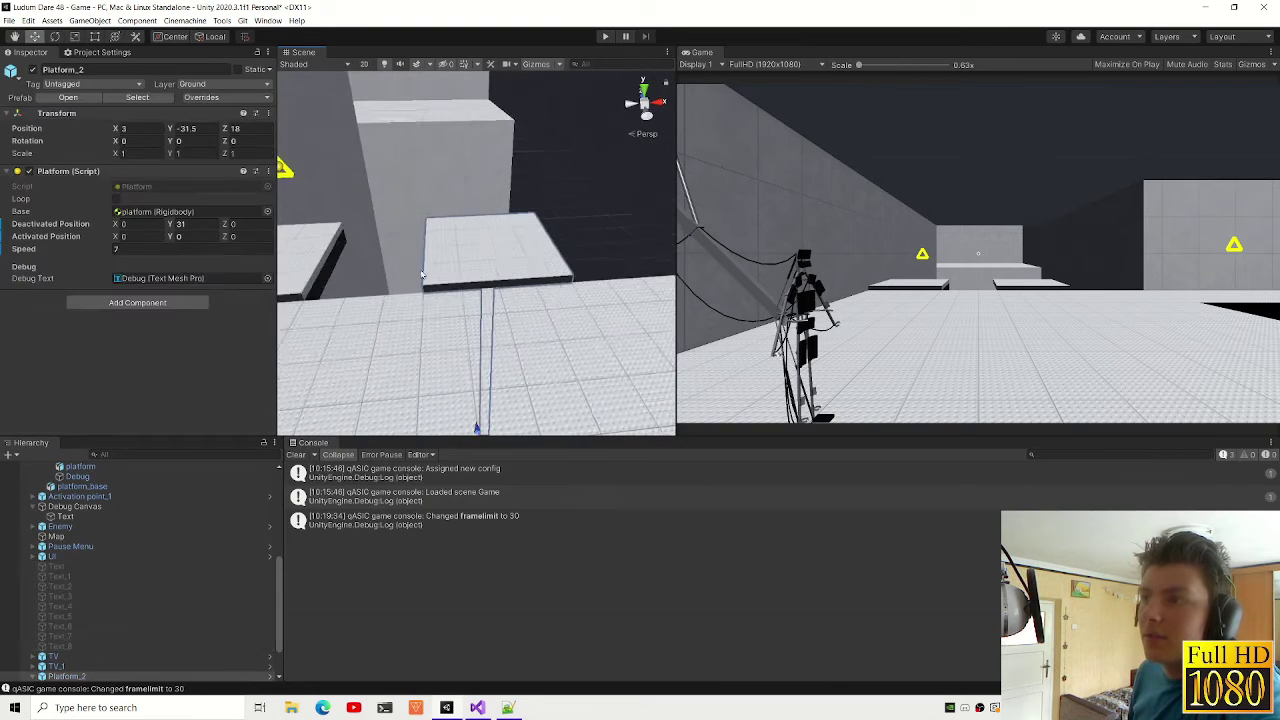
{"action": "left_click", "coordinate": [347, 299]}
{"action": "mouse_move", "coordinate": [347, 299]}
{"action": "right_mouse_down"}
{"action": "mouse_move", "coordinate": [371, 268]}
{"action": "mouse_move", "coordinate": [624, 250]}
{"action": "right_mouse_up"}
Step: Fly around the platforms, briefly select the Activation point, then start the play-test
{"action": "left_click", "coordinate": [371, 268]}
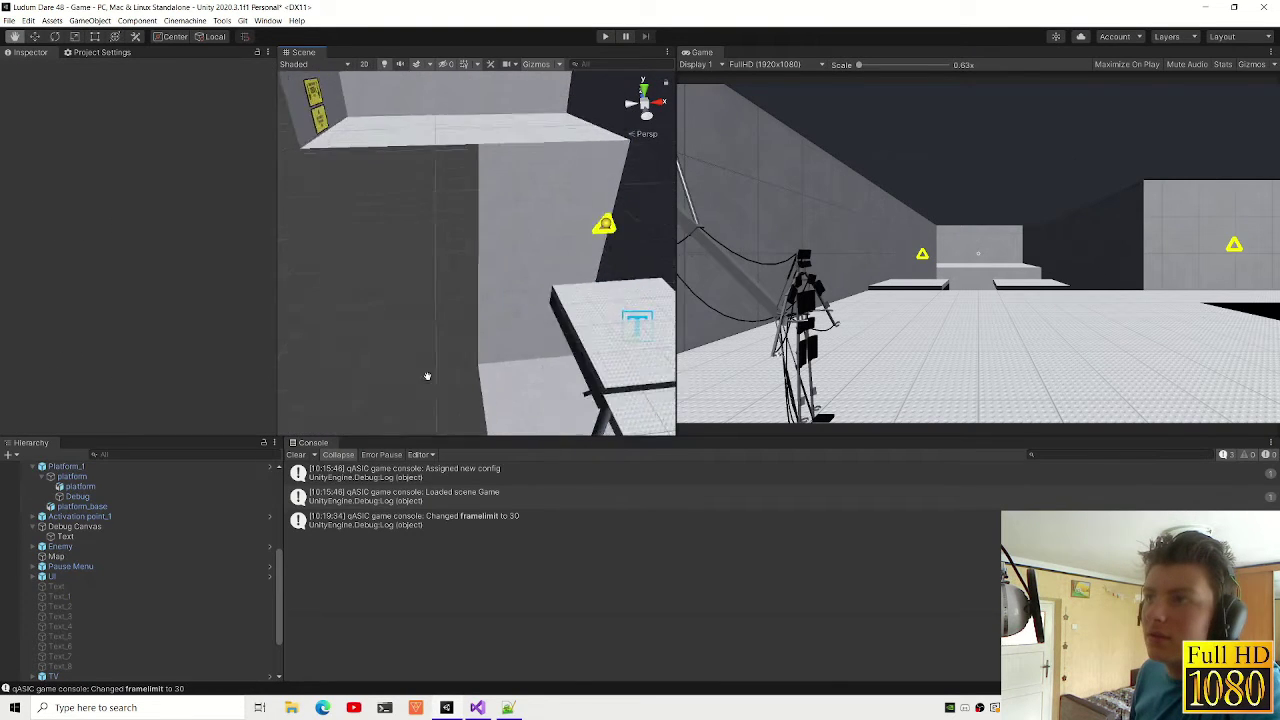
{"action": "mouse_move", "coordinate": [366, 249]}
{"action": "right_mouse_down"}
{"action": "mouse_move", "coordinate": [465, 276]}
{"action": "mouse_move", "coordinate": [532, 375]}
{"action": "mouse_move", "coordinate": [409, 280]}
{"action": "mouse_move", "coordinate": [705, 258]}
{"action": "mouse_move", "coordinate": [400, 277]}
{"action": "mouse_move", "coordinate": [497, 308]}
{"action": "mouse_move", "coordinate": [370, 264]}
{"action": "mouse_move", "coordinate": [399, 221]}
{"action": "right_mouse_up"}
{"action": "mouse_move", "coordinate": [538, 213]}
{"action": "right_mouse_down"}
{"action": "mouse_move", "coordinate": [466, 228]}
{"action": "mouse_move", "coordinate": [469, 301]}
{"action": "mouse_move", "coordinate": [530, 257]}
{"action": "mouse_move", "coordinate": [510, 267]}
{"action": "right_mouse_up"}
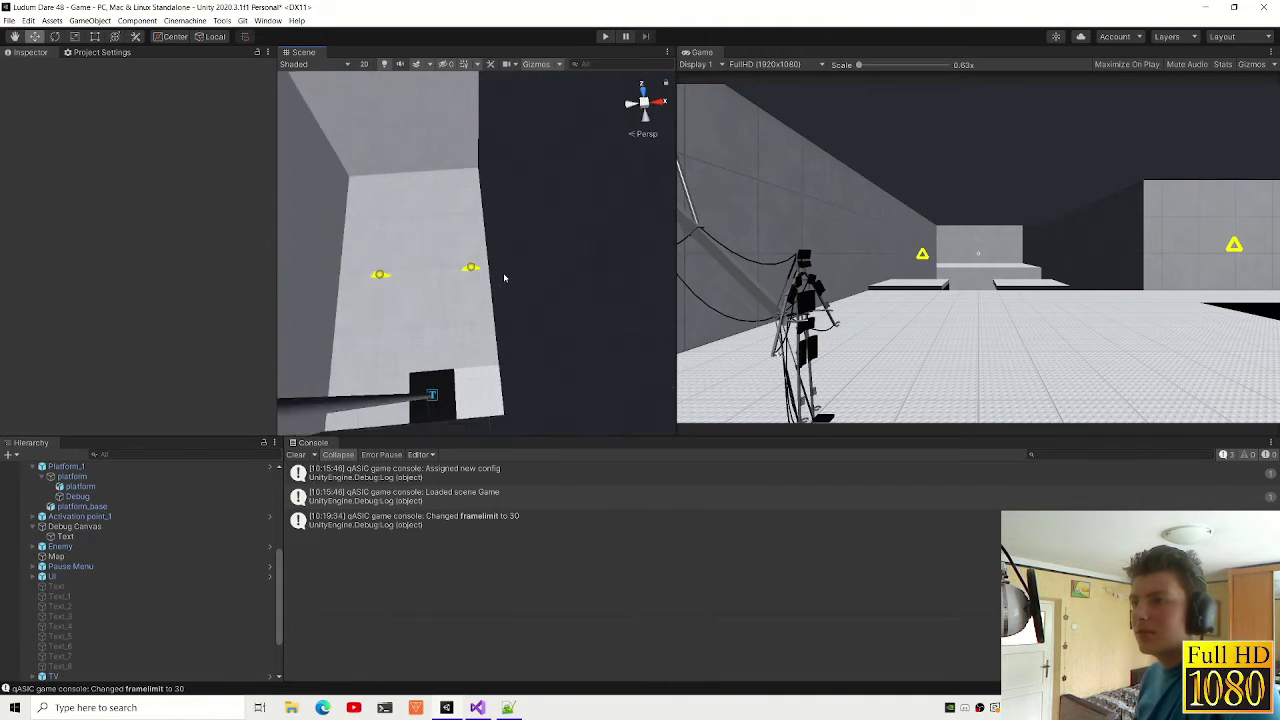
{"action": "mouse_move", "coordinate": [510, 267]}
{"action": "right_mouse_down"}
{"action": "mouse_move", "coordinate": [476, 282]}
{"action": "mouse_move", "coordinate": [459, 160]}
{"action": "right_mouse_up"}
{"action": "left_click", "coordinate": [476, 282]}
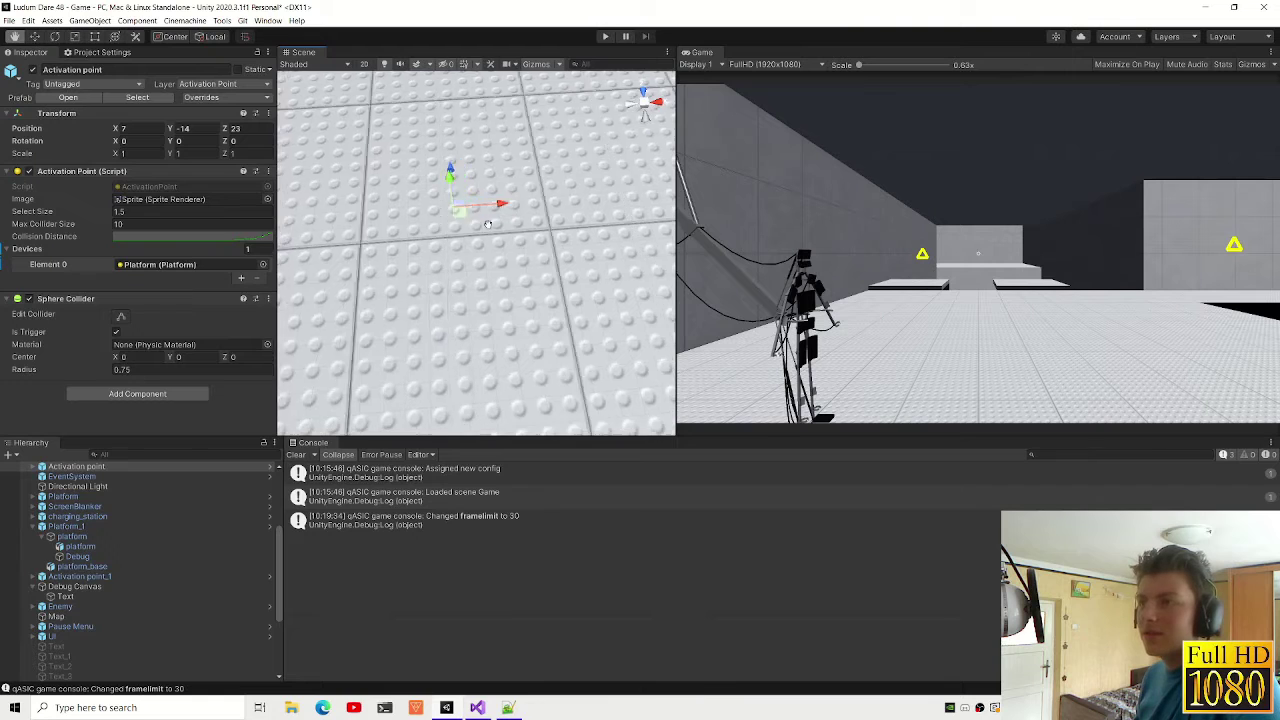
{"action": "left_click", "coordinate": [545, 207]}
{"action": "mouse_move", "coordinate": [468, 178]}
{"action": "right_mouse_down"}
{"action": "mouse_move", "coordinate": [545, 207]}
{"action": "mouse_move", "coordinate": [550, 196]}
{"action": "right_mouse_up"}
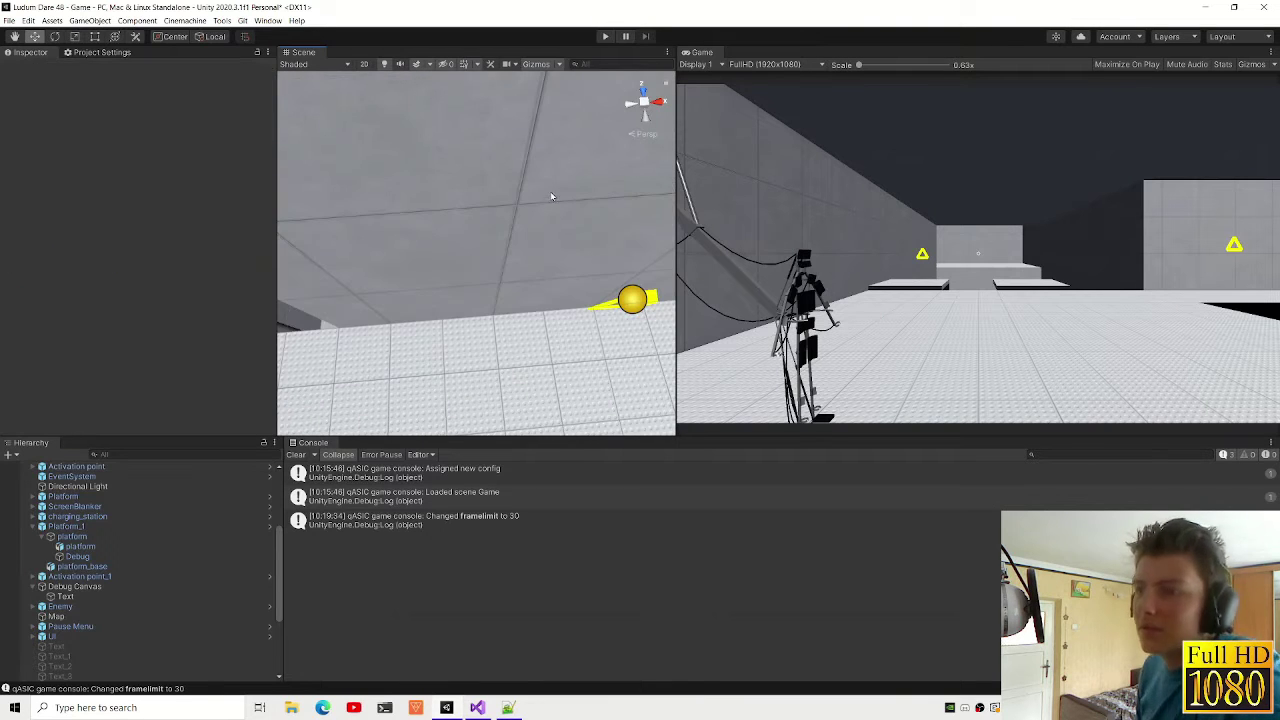
{"action": "mouse_move", "coordinate": [447, 283]}
{"action": "right_mouse_down"}
{"action": "mouse_move", "coordinate": [574, 231]}
{"action": "mouse_move", "coordinate": [538, 204]}
{"action": "mouse_move", "coordinate": [429, 200]}
{"action": "mouse_move", "coordinate": [529, 208]}
{"action": "mouse_move", "coordinate": [484, 164]}
{"action": "mouse_move", "coordinate": [547, 113]}
{"action": "right_mouse_up"}
{"action": "left_click", "coordinate": [604, 38]}
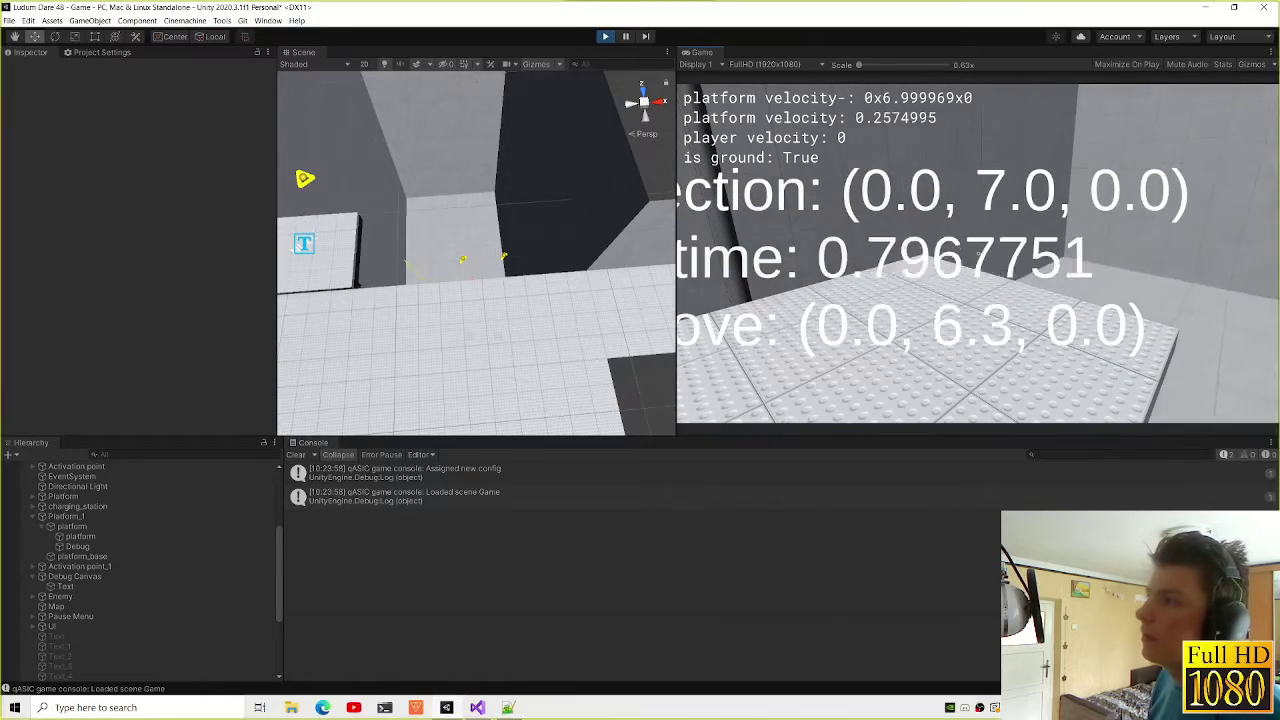
Step: Run 'changeoption framelimit -1' in the in-game console to remove the frame cap
{"action": "key", "text": "super+shift+s"}
{"action": "left_click", "coordinate": [704, 20]}
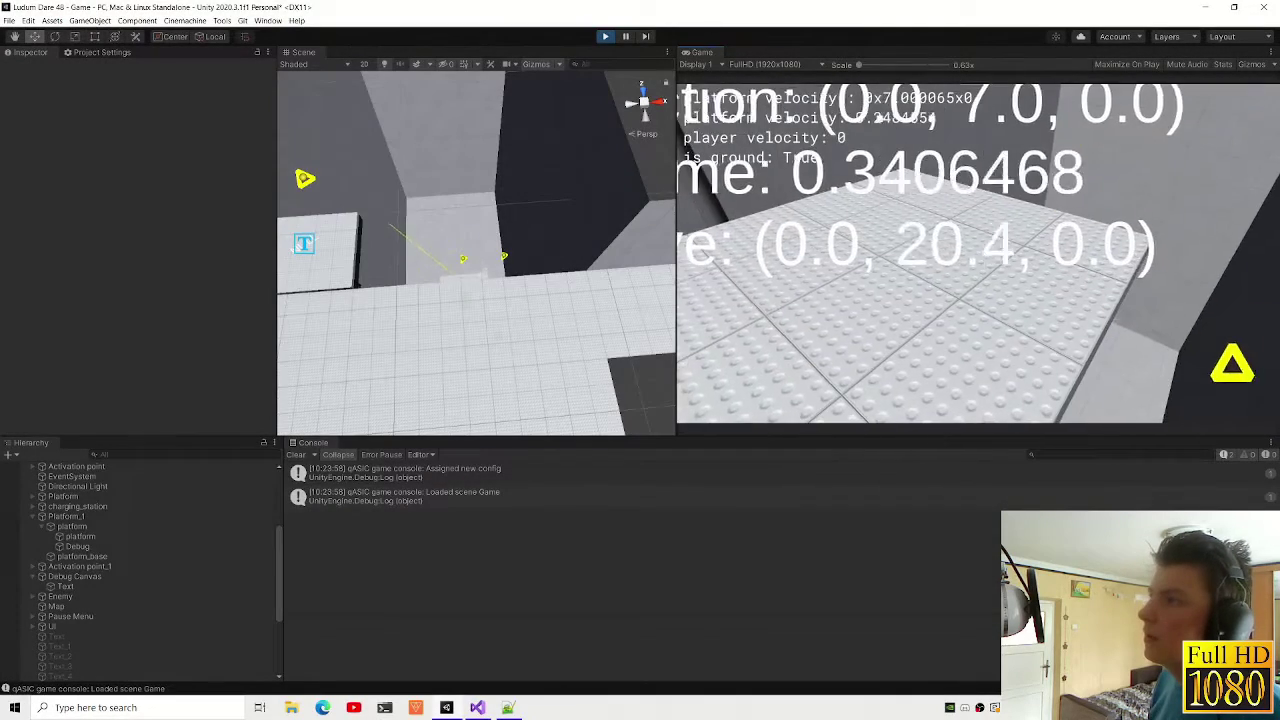
{"action": "key", "text": "grave"}
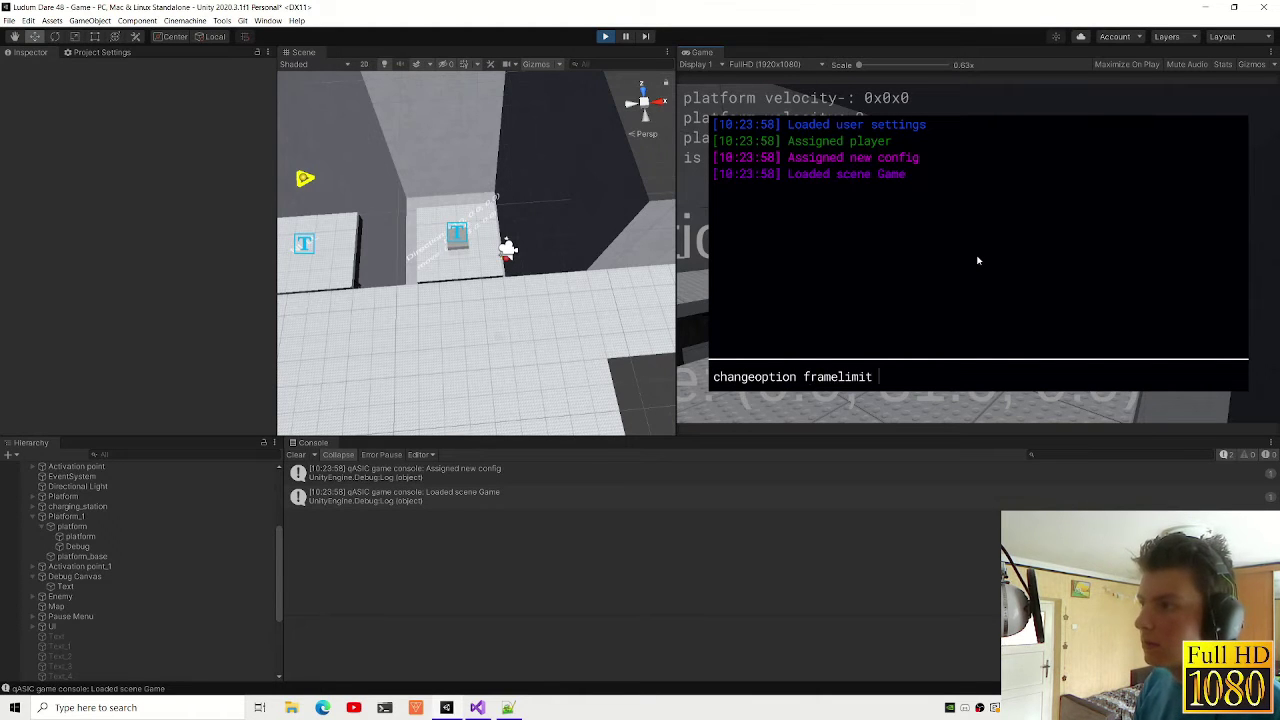
{"action": "type", "text": "-1"}
{"action": "key", "text": "Return"}
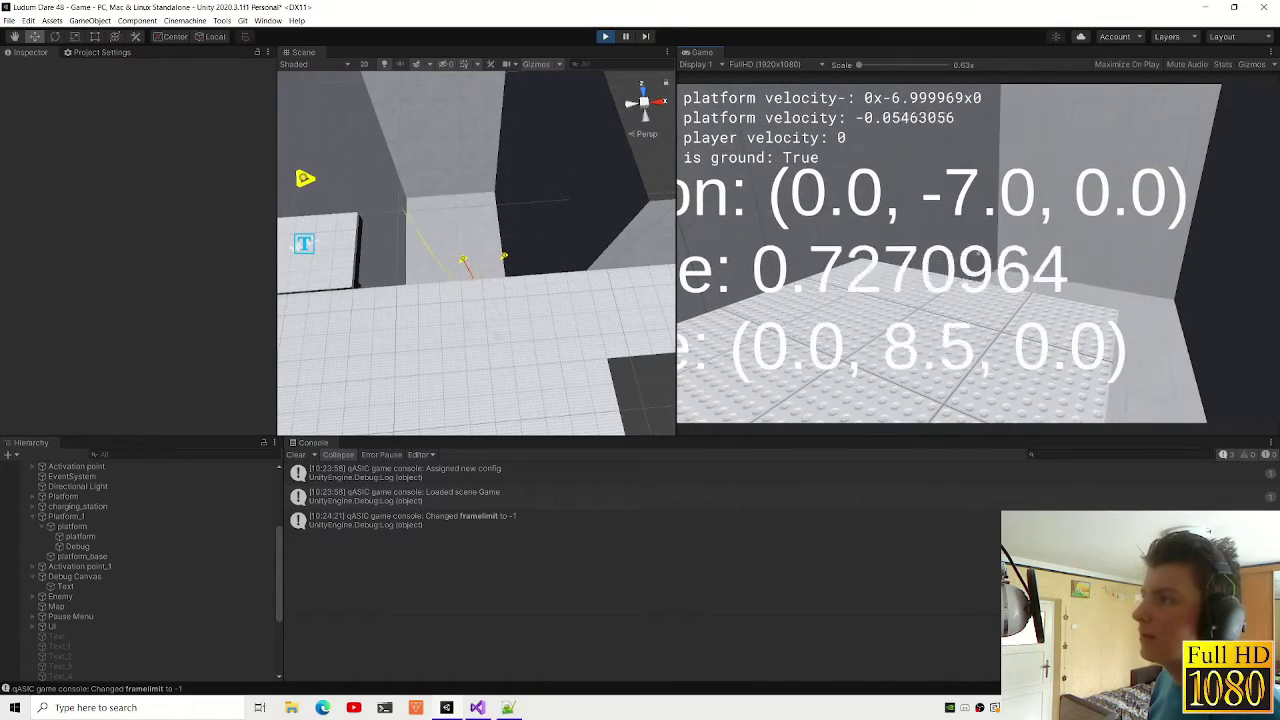
Step: Select Activation point (1), the platform's Debug text, and the moving platform to inspect them
{"action": "key", "text": "super+shift+s"}
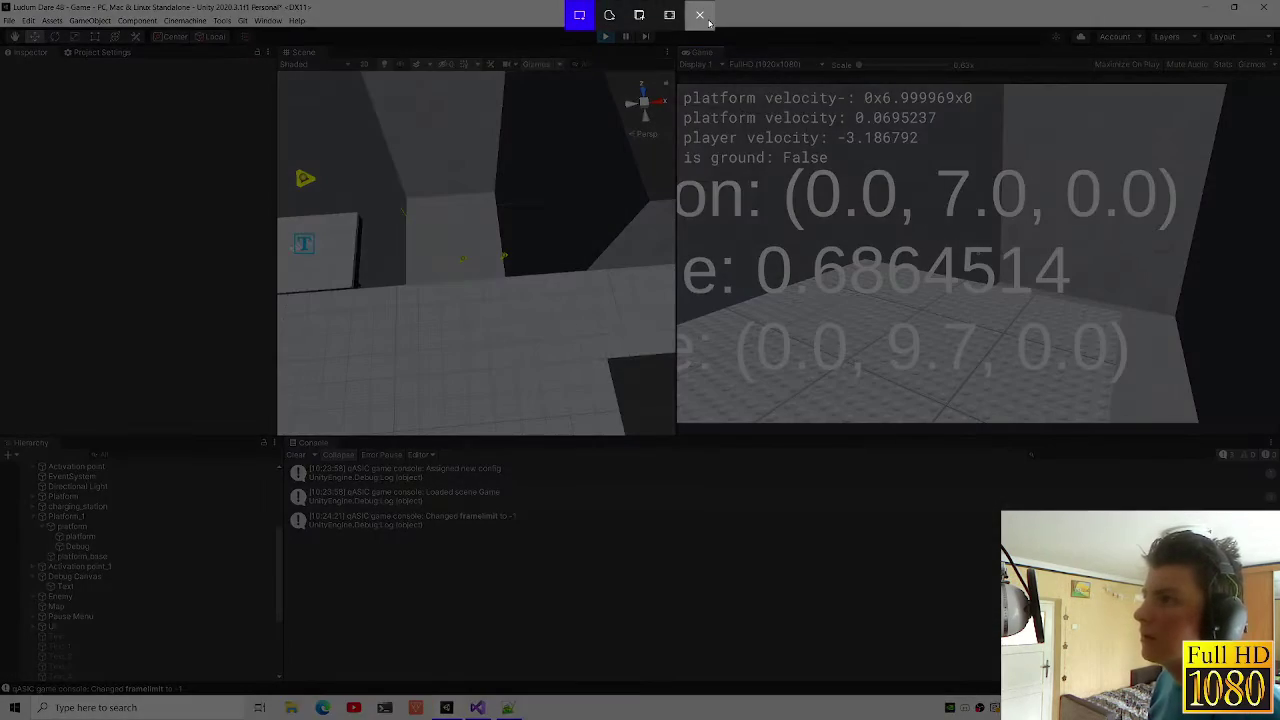
{"action": "left_click", "coordinate": [701, 16]}
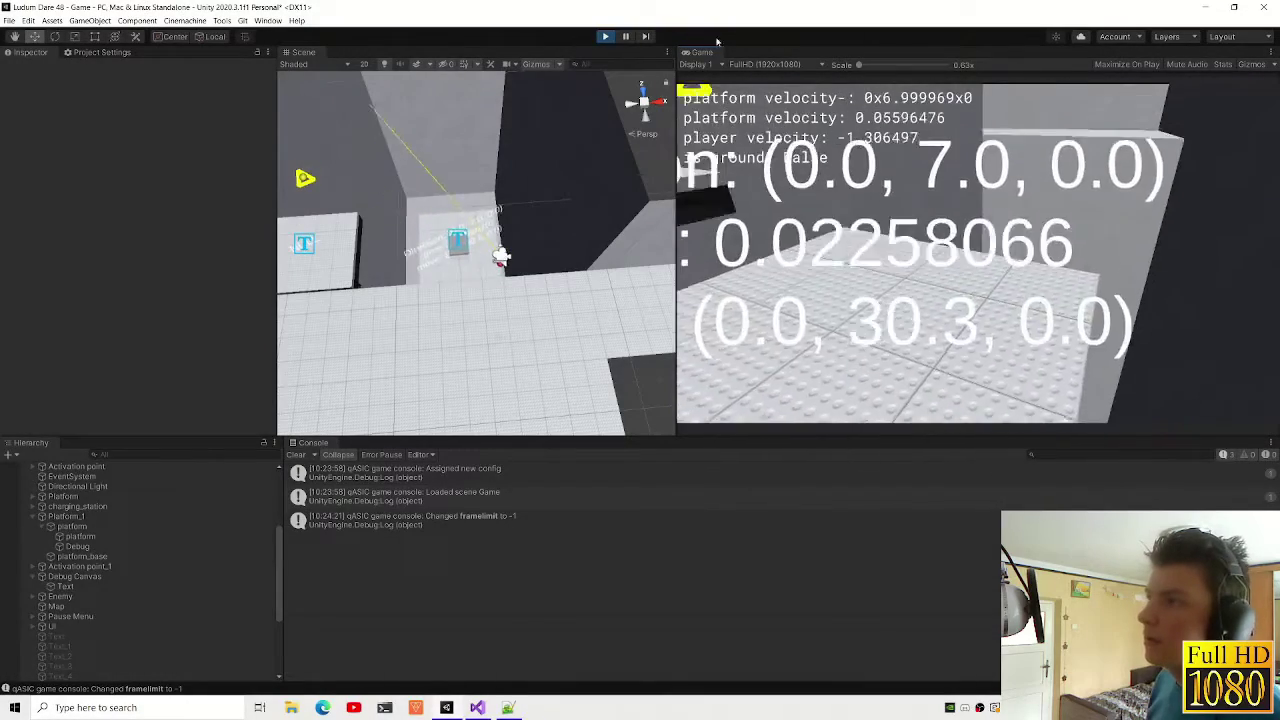
{"action": "scroll", "coordinate": [73, 537], "scroll_direction": "up", "scroll_amount": 5}
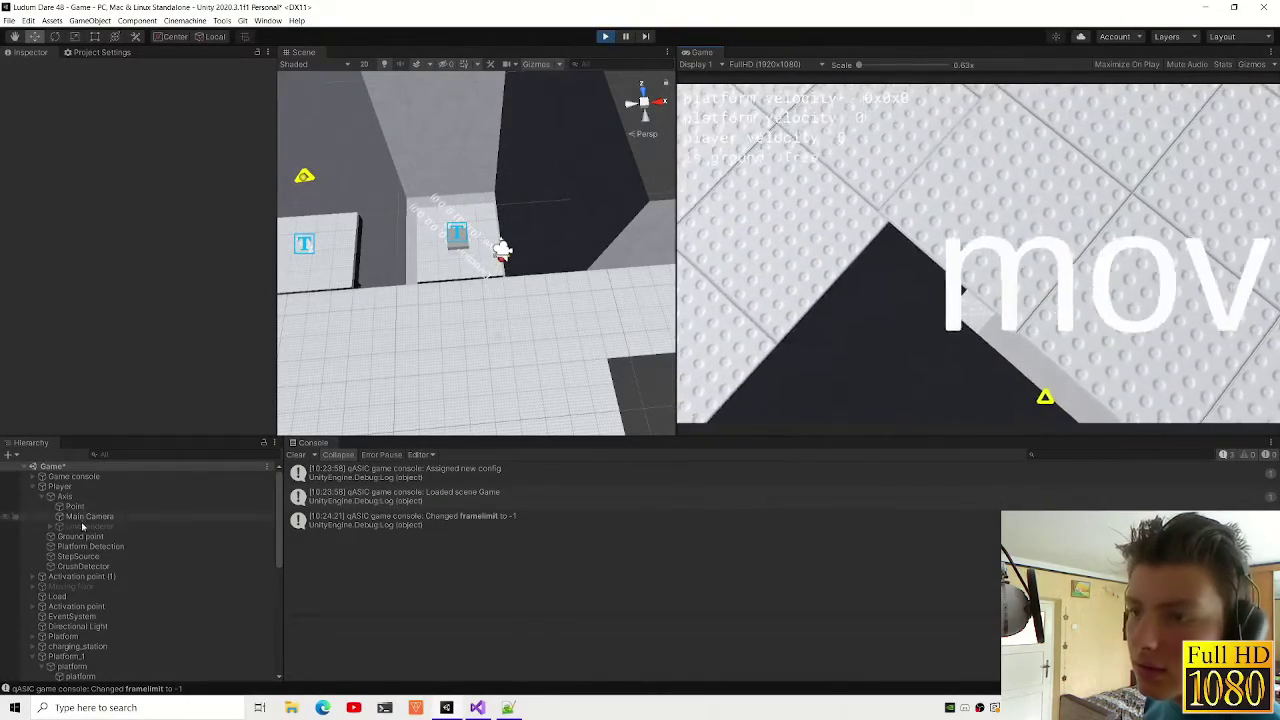
{"action": "left_click", "coordinate": [80, 576]}
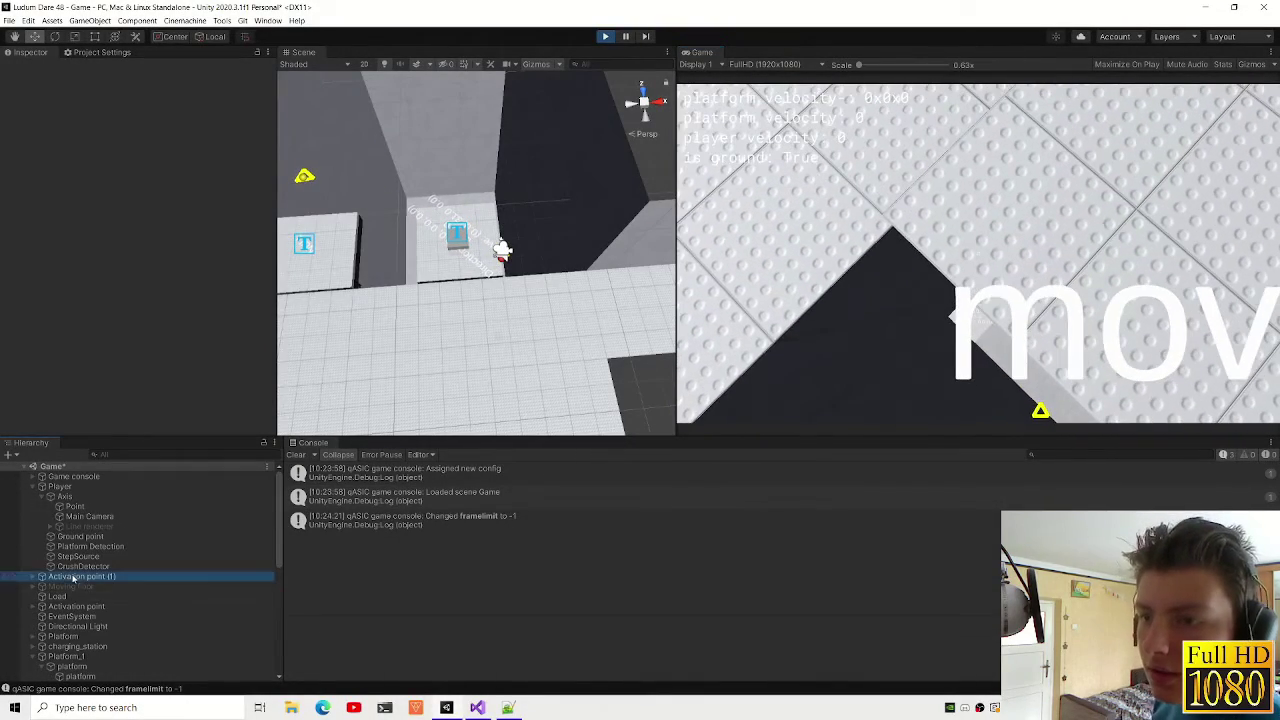
{"action": "left_click", "coordinate": [500, 251]}
{"action": "left_click", "coordinate": [437, 281]}
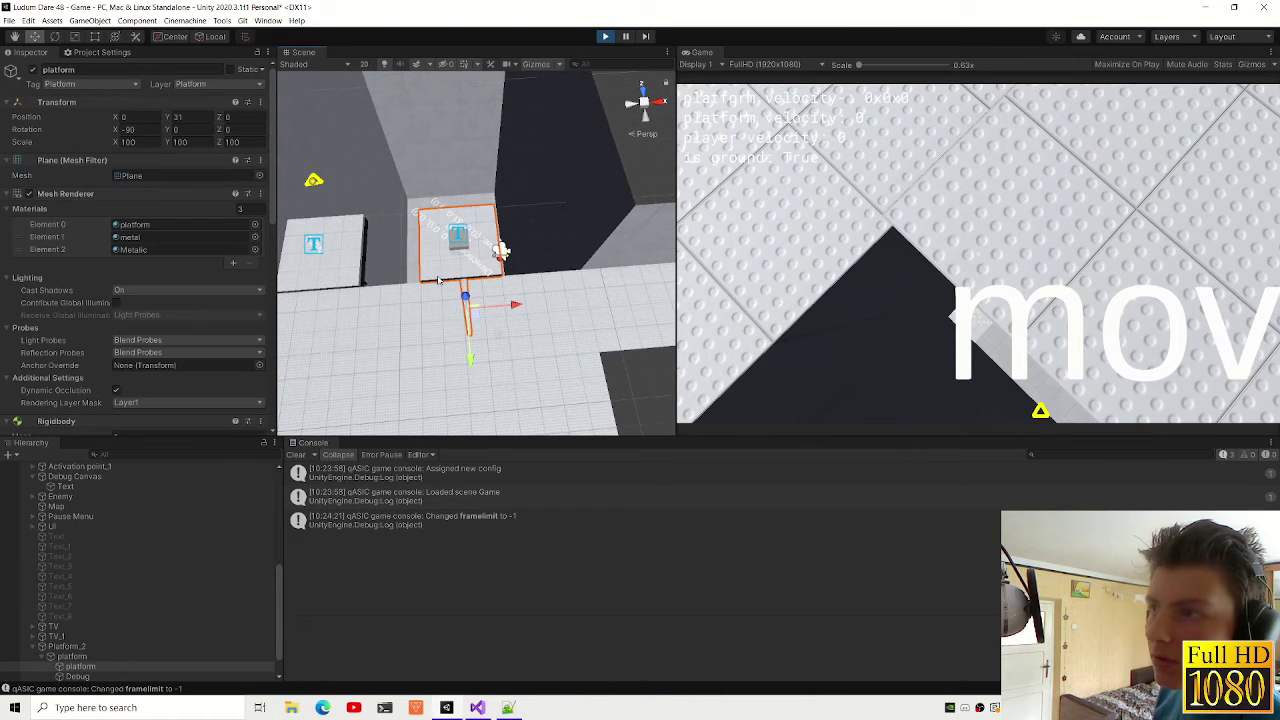
{"action": "left_click", "coordinate": [87, 668]}
{"action": "scroll", "coordinate": [135, 340], "scroll_direction": "down", "scroll_amount": 5}
{"action": "scroll", "coordinate": [135, 340], "scroll_direction": "down", "scroll_amount": 5}
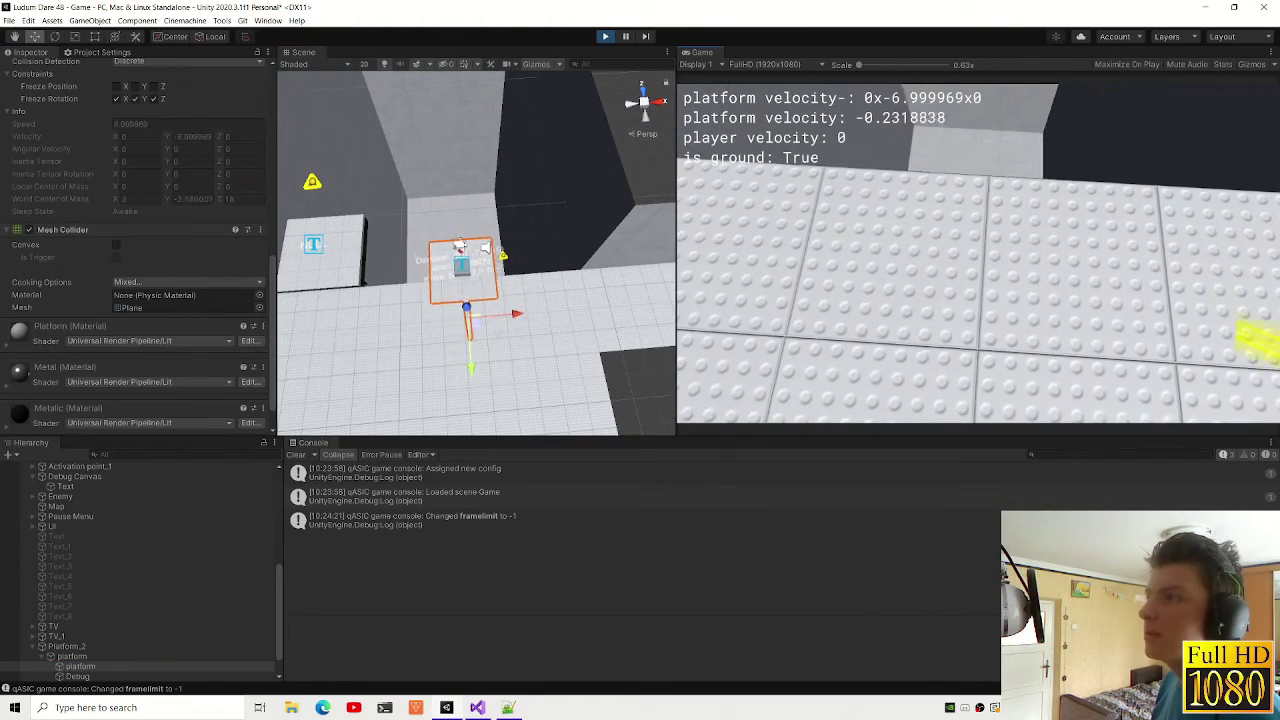
Step: Pause the play-test, glance at the PlatformDetection code, and view the pole and platform side-on
{"action": "key", "text": "ctrl+shift+p"}
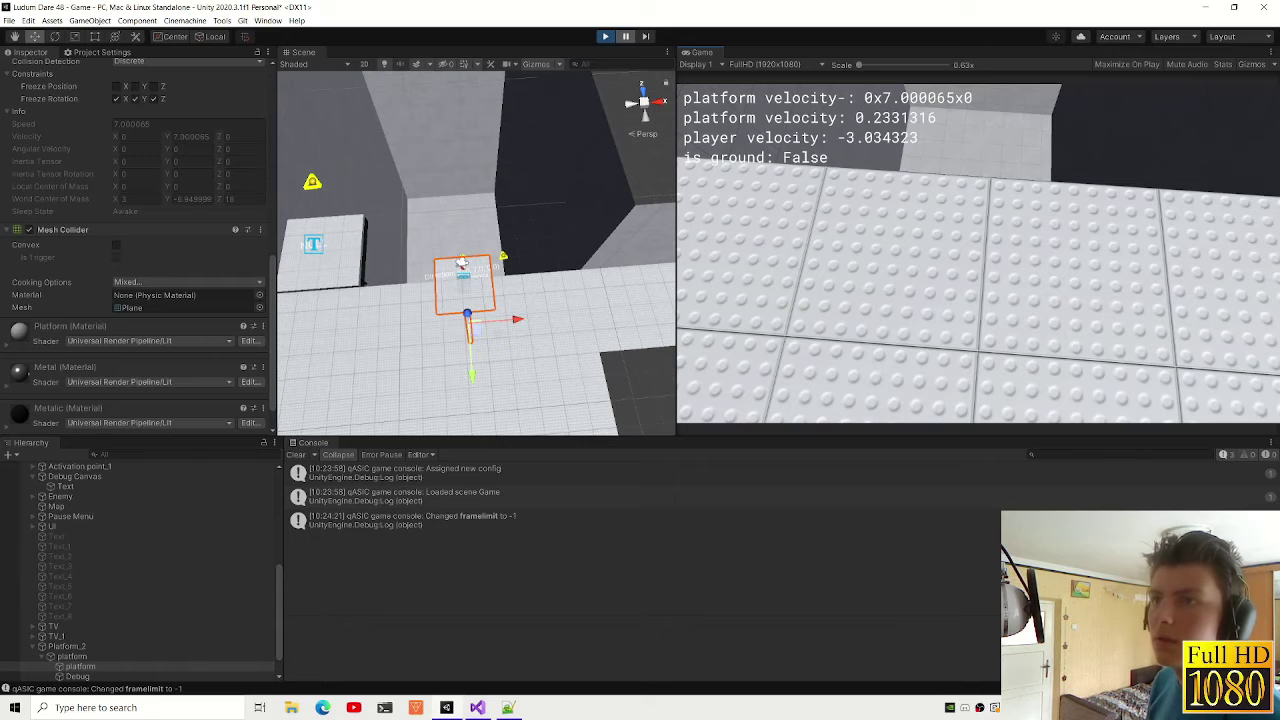
{"action": "key", "text": "alt+Tab"}
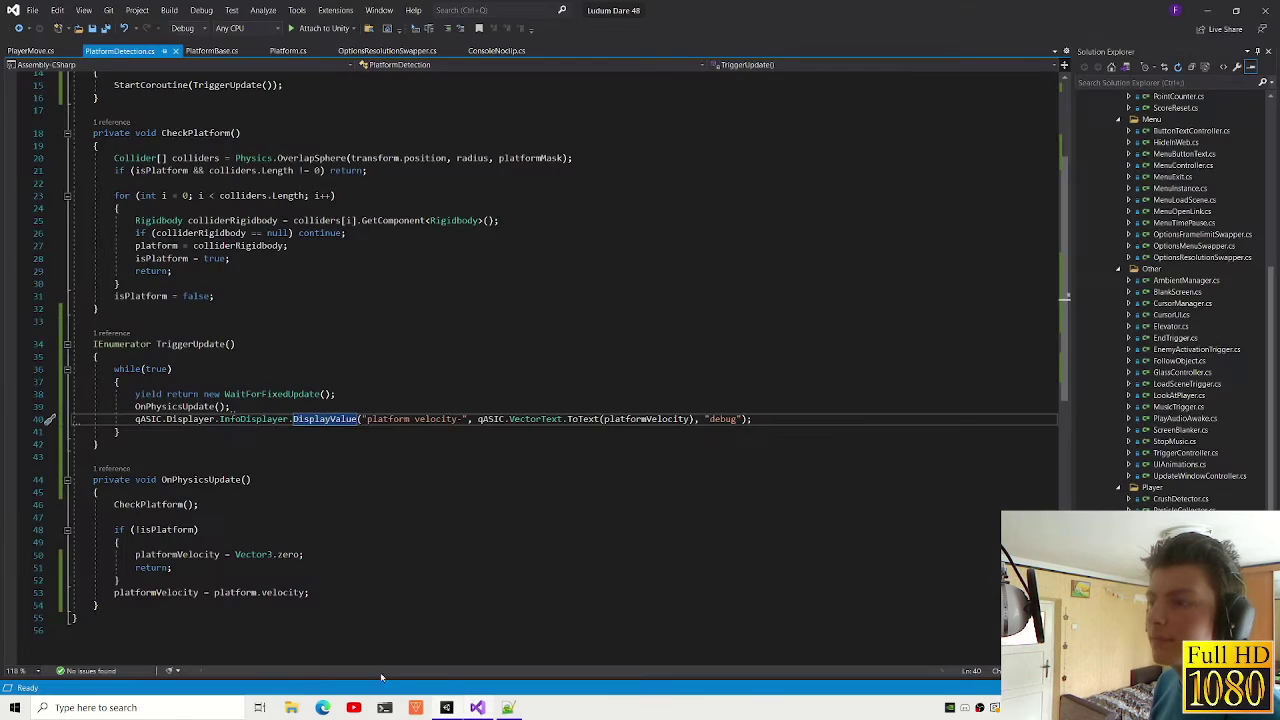
{"action": "key", "text": "alt+Tab"}
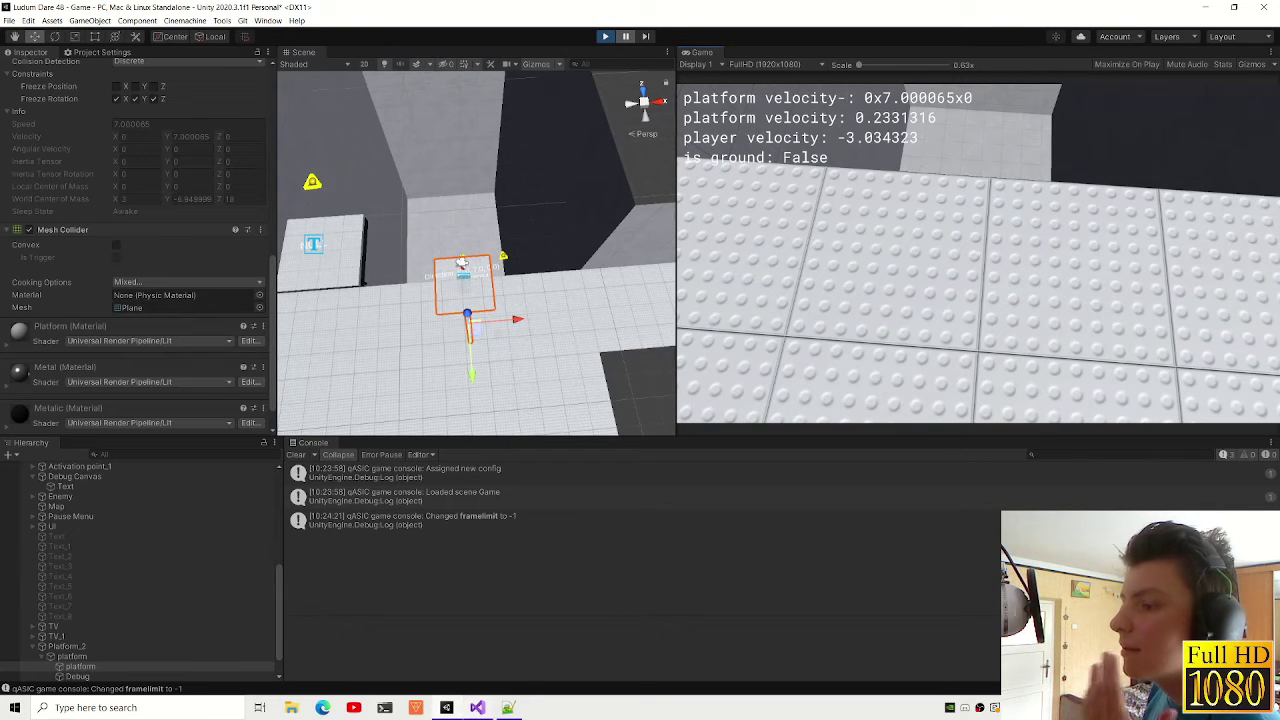
{"action": "mouse_move", "coordinate": [477, 707]}
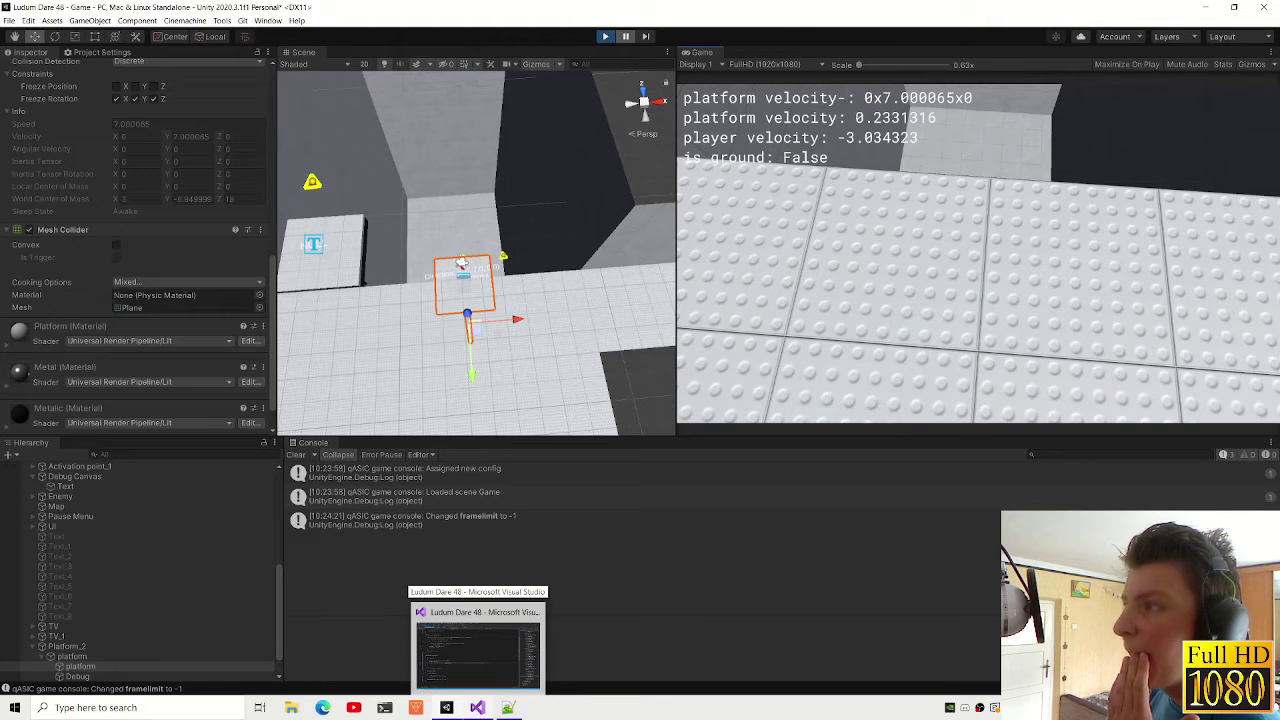
{"action": "left_click", "coordinate": [478, 650]}
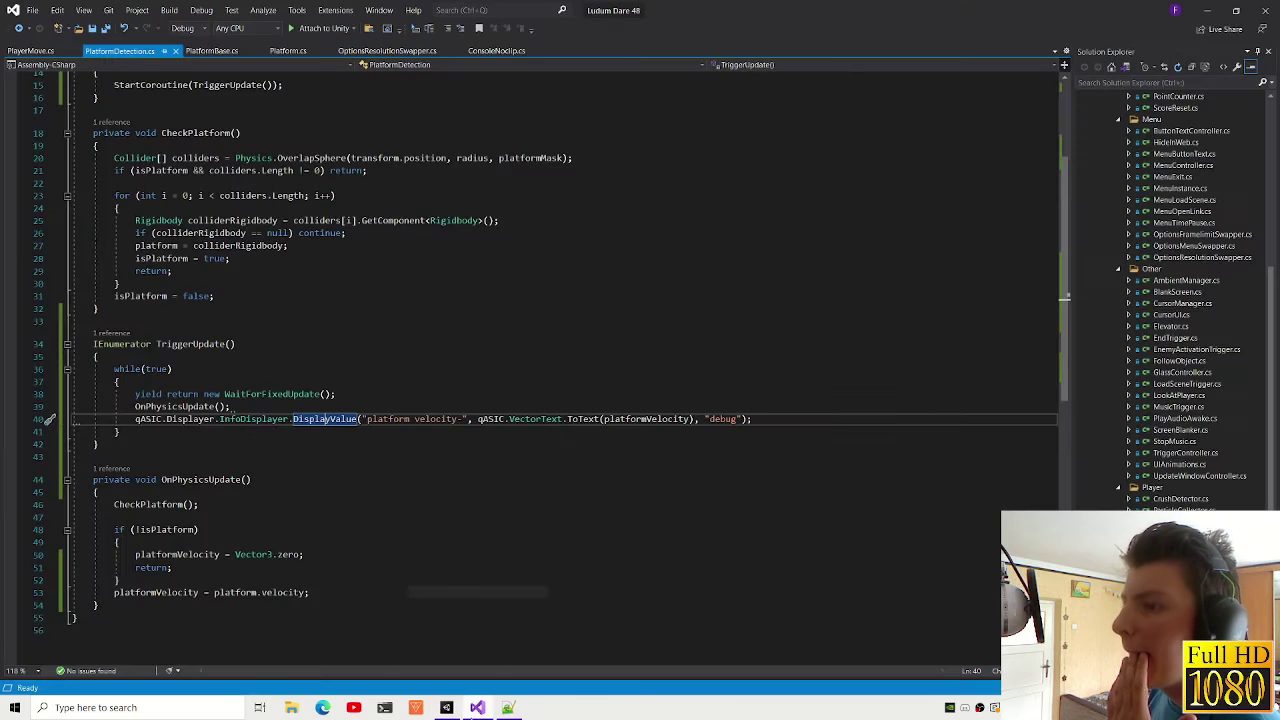
{"action": "left_click", "coordinate": [459, 711]}
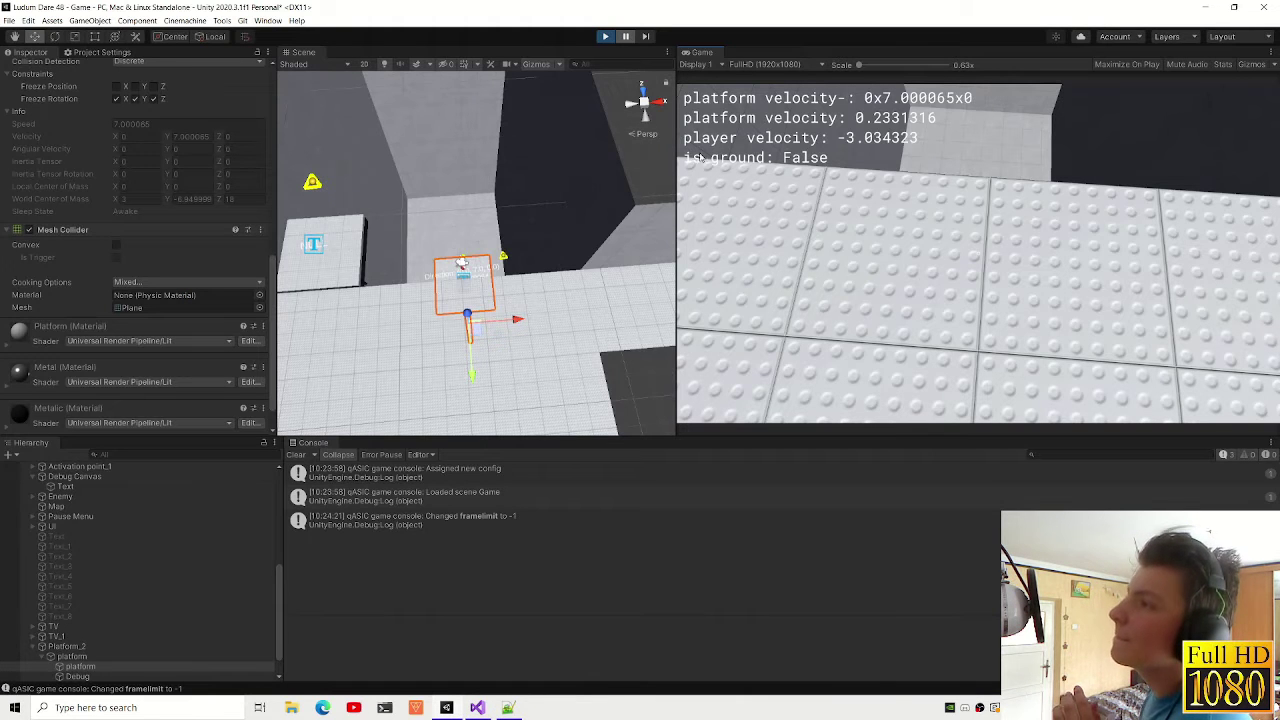
{"action": "scroll", "coordinate": [540, 220], "scroll_direction": "up", "scroll_amount": 2}
{"action": "scroll", "coordinate": [520, 245], "scroll_direction": "up", "scroll_amount": 3}
{"action": "scroll", "coordinate": [500, 275], "scroll_direction": "up", "scroll_amount": 3}
{"action": "scroll", "coordinate": [480, 302], "scroll_direction": "up", "scroll_amount": 3}
{"action": "mouse_move", "coordinate": [480, 302]}
{"action": "left_mouse_down", "text": "alt"}
{"action": "mouse_move", "coordinate": [534, 277]}
{"action": "mouse_move", "coordinate": [520, 374]}
{"action": "mouse_move", "coordinate": [463, 287]}
{"action": "mouse_move", "coordinate": [628, 7]}
{"action": "left_mouse_up", "text": "alt"}
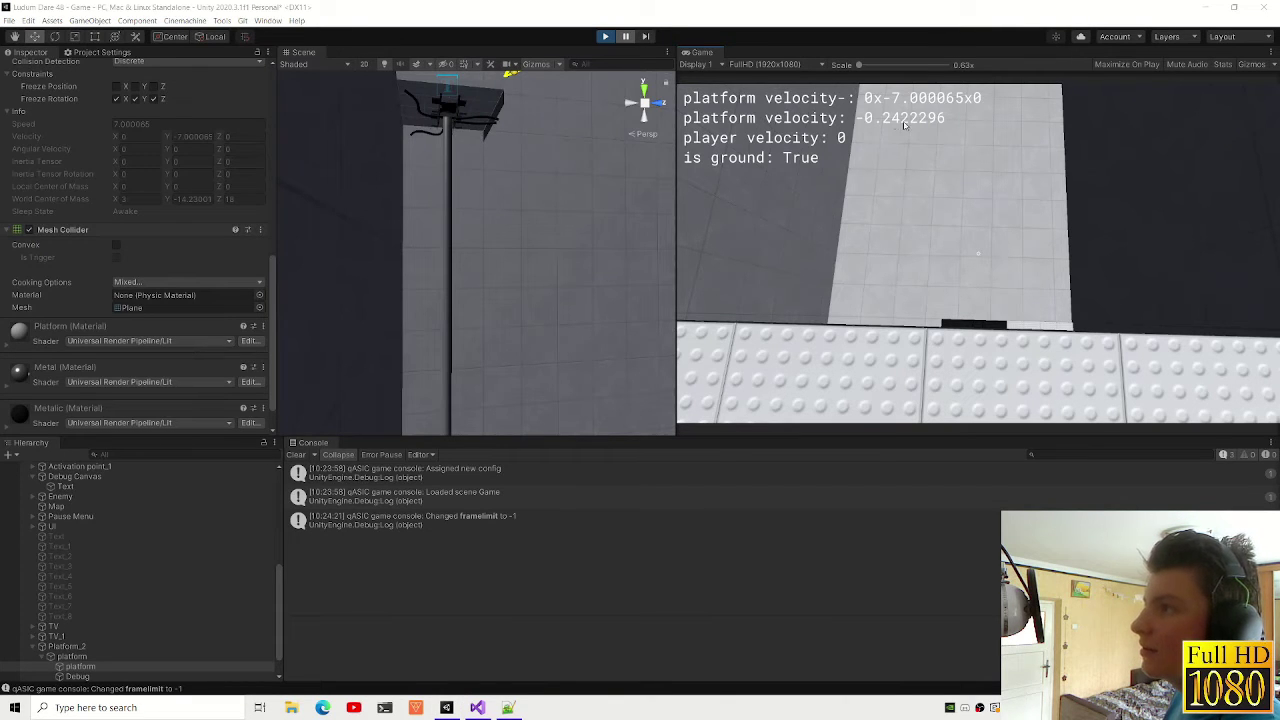
Step: In PlayerMove.cs, remove ' * Time.deltaTime' from the platform velocity DisplayValue line
{"action": "left_click", "coordinate": [491, 707]}
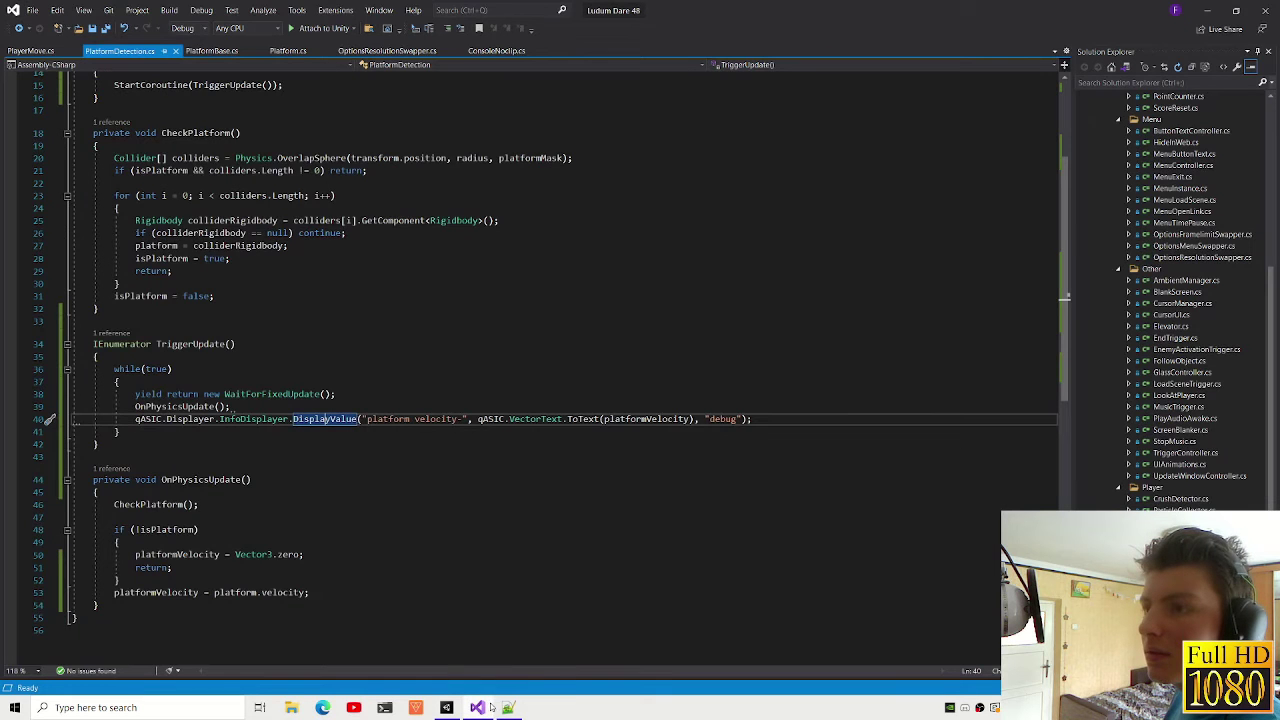
{"action": "scroll", "coordinate": [325, 607], "scroll_direction": "up", "scroll_amount": 5}
{"action": "left_click", "coordinate": [30, 50]}
{"action": "scroll", "coordinate": [500, 400], "scroll_direction": "up", "scroll_amount": 7}
{"action": "scroll", "coordinate": [500, 400], "scroll_direction": "down", "scroll_amount": 2}
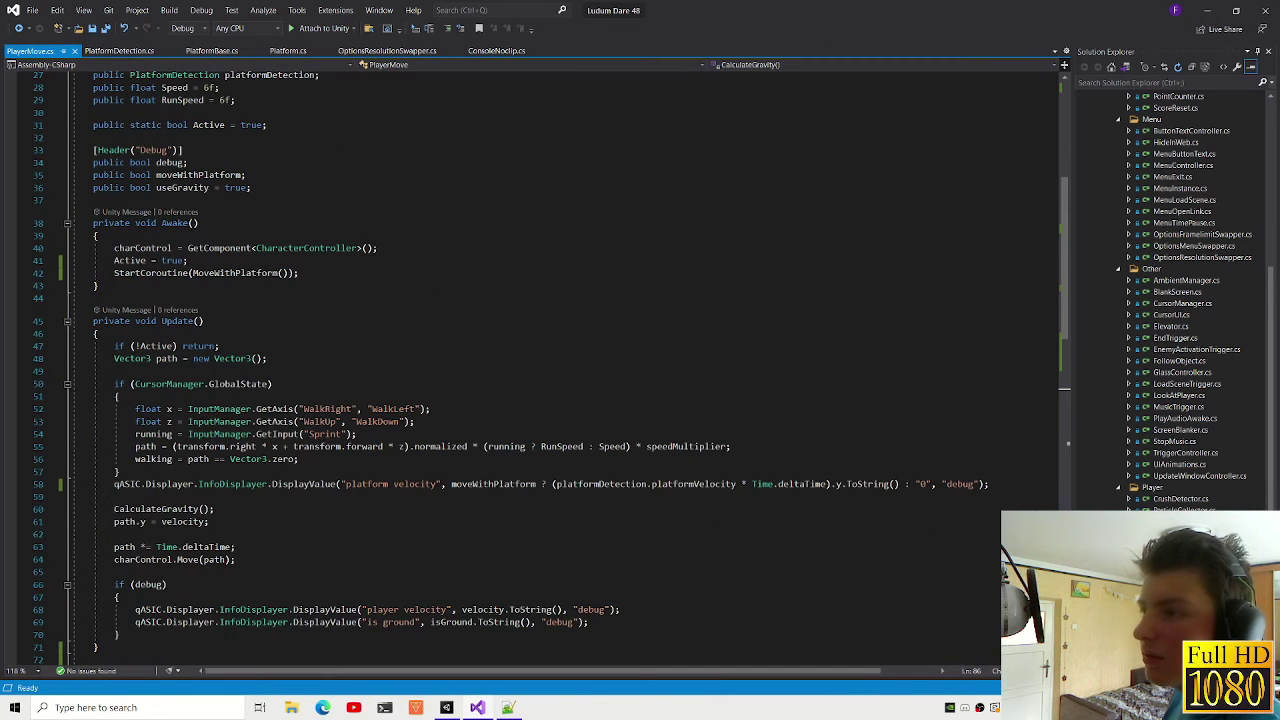
{"action": "left_click_drag", "start_coordinate": [827, 484], "coordinate": [760, 484]}
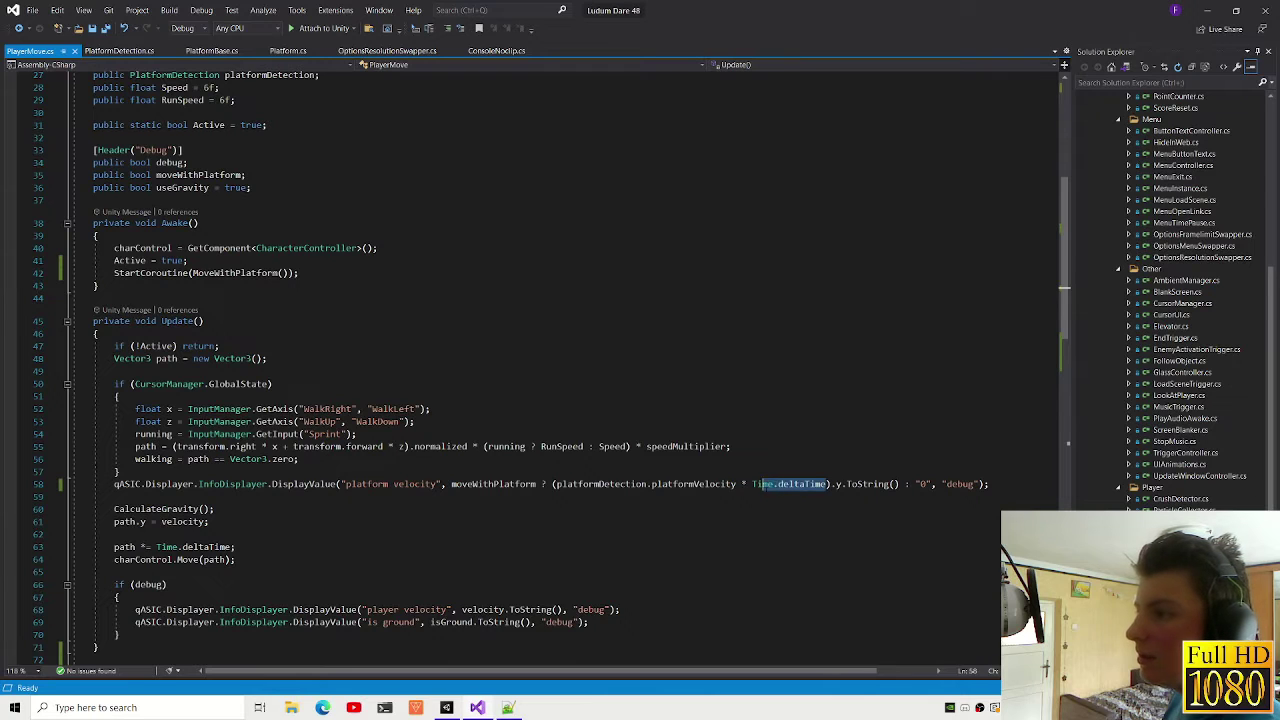
{"action": "left_click", "coordinate": [812, 487]}
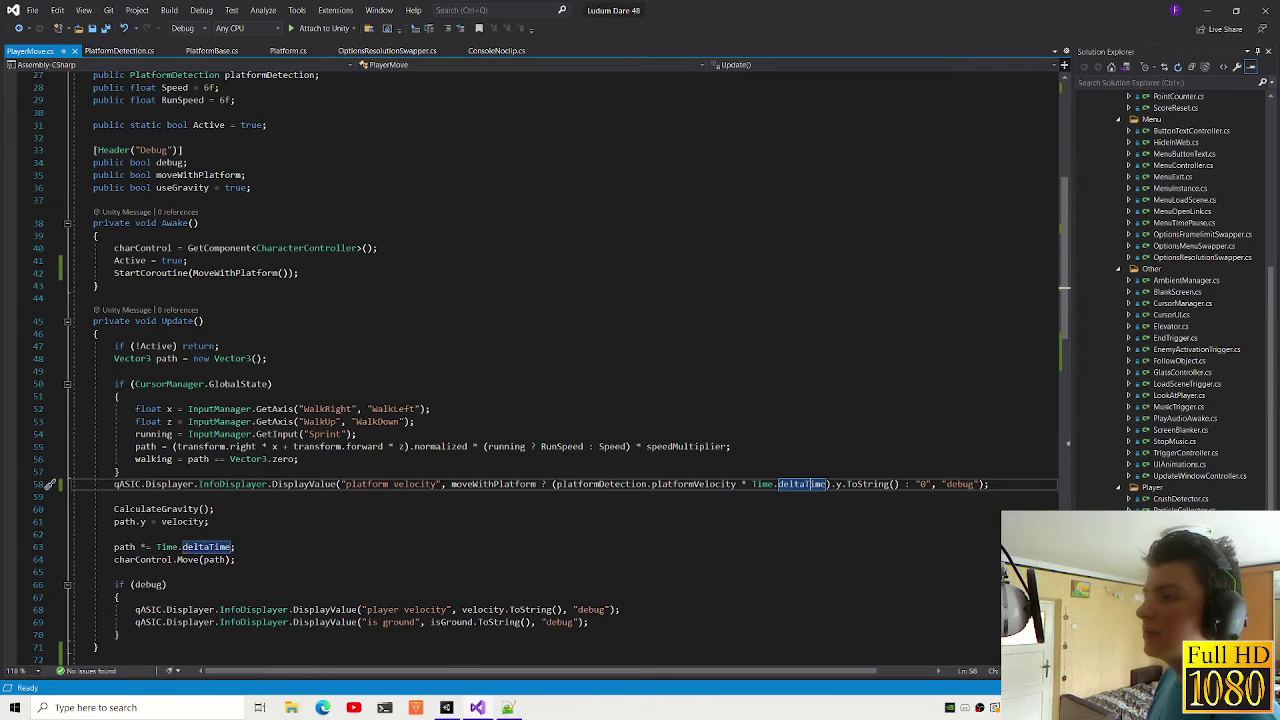
{"action": "double_click", "coordinate": [812, 484]}
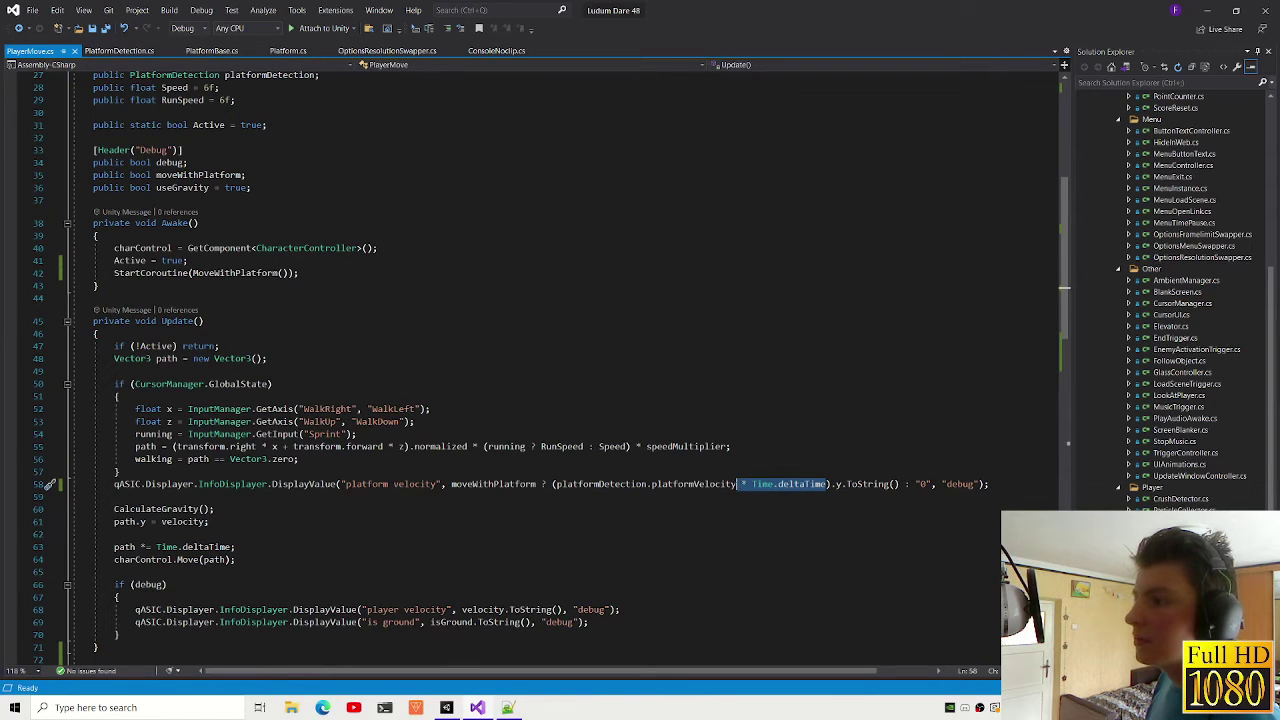
{"action": "key", "text": "Delete"}
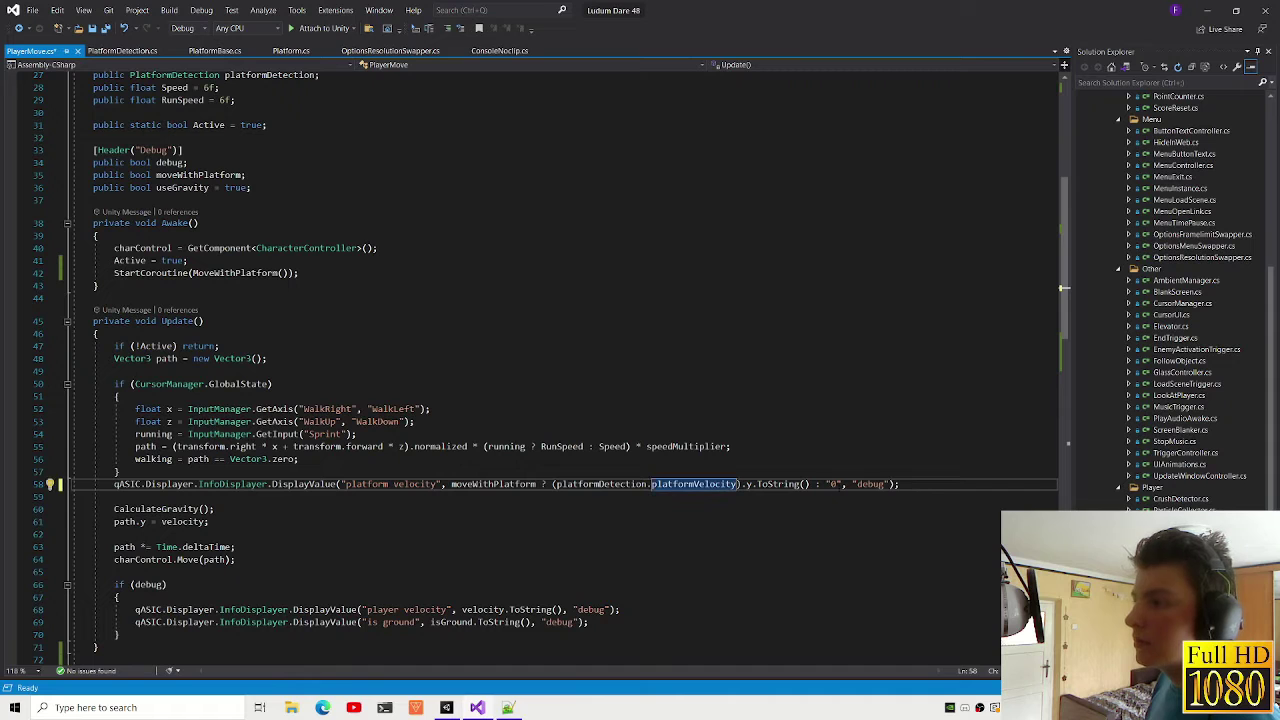
Step: Move the readout line from Update into MoveWithPlatform below the Move call, then let Unity recompile
{"action": "left_click_drag", "start_coordinate": [900, 484], "coordinate": [77, 471]}
{"action": "key", "text": "ctrl+c"}
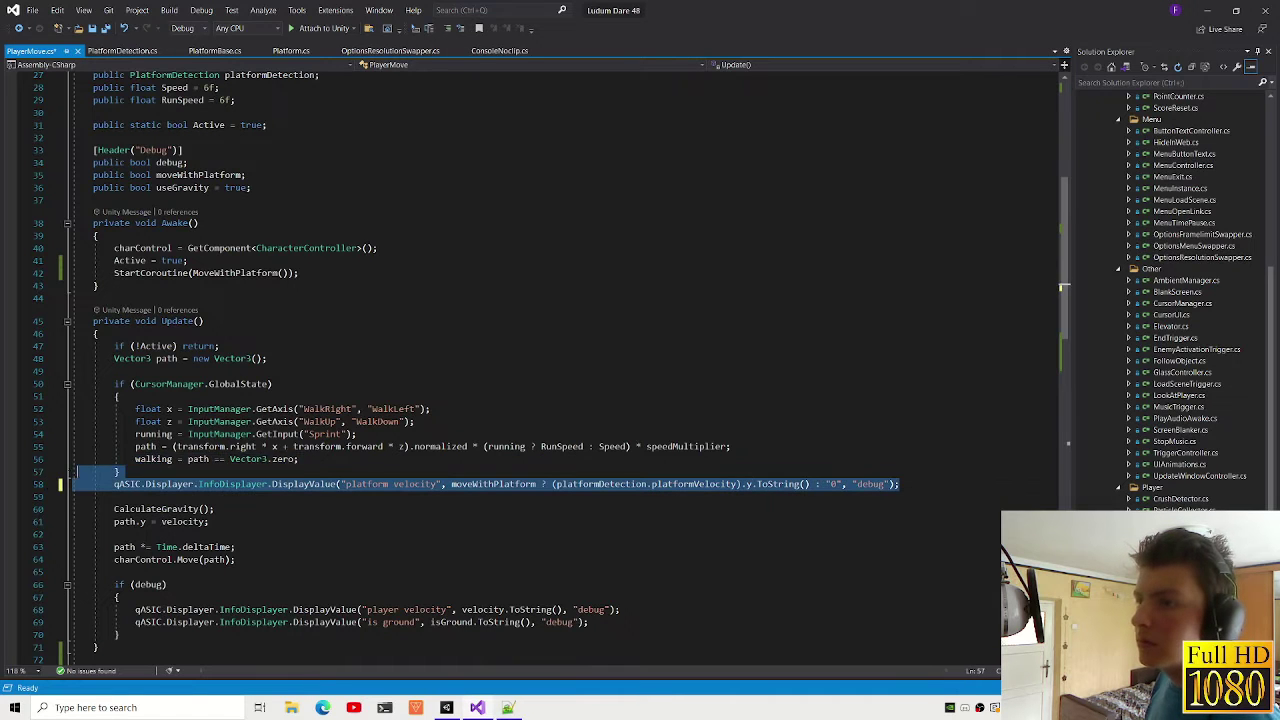
{"action": "key", "text": "Delete"}
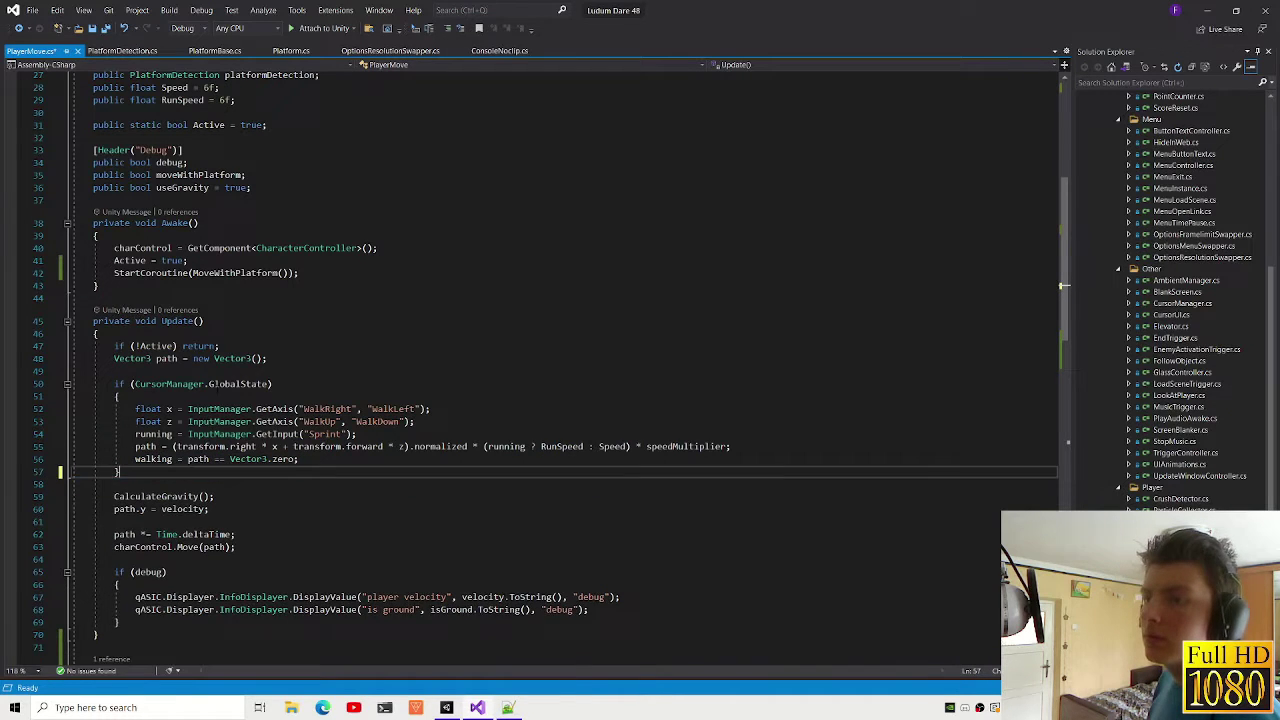
{"action": "scroll", "coordinate": [1063, 288], "scroll_direction": "down", "scroll_amount": 11}
{"action": "left_click", "coordinate": [336, 306]}
{"action": "key", "text": "Return"}
{"action": "key", "text": "Delete"}
{"action": "key", "text": "End"}
{"action": "key", "text": "Return"}
{"action": "key", "text": "ctrl+v"}
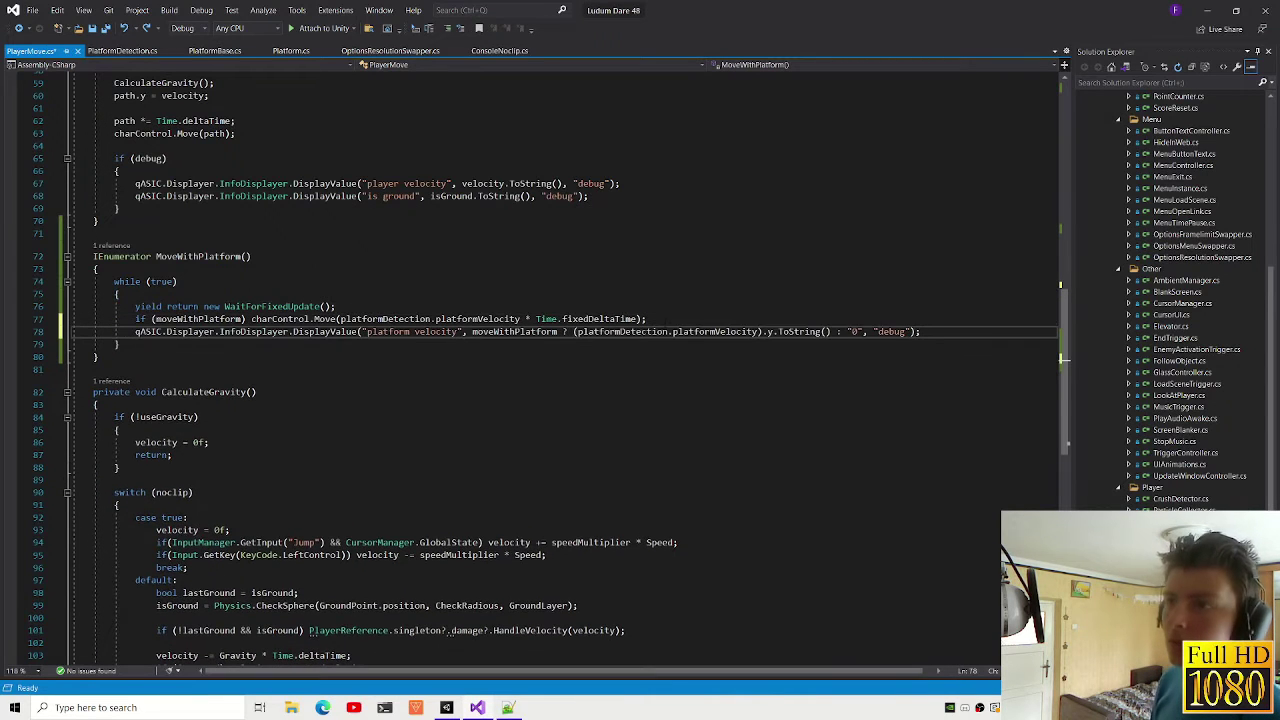
{"action": "left_click", "coordinate": [508, 707]}
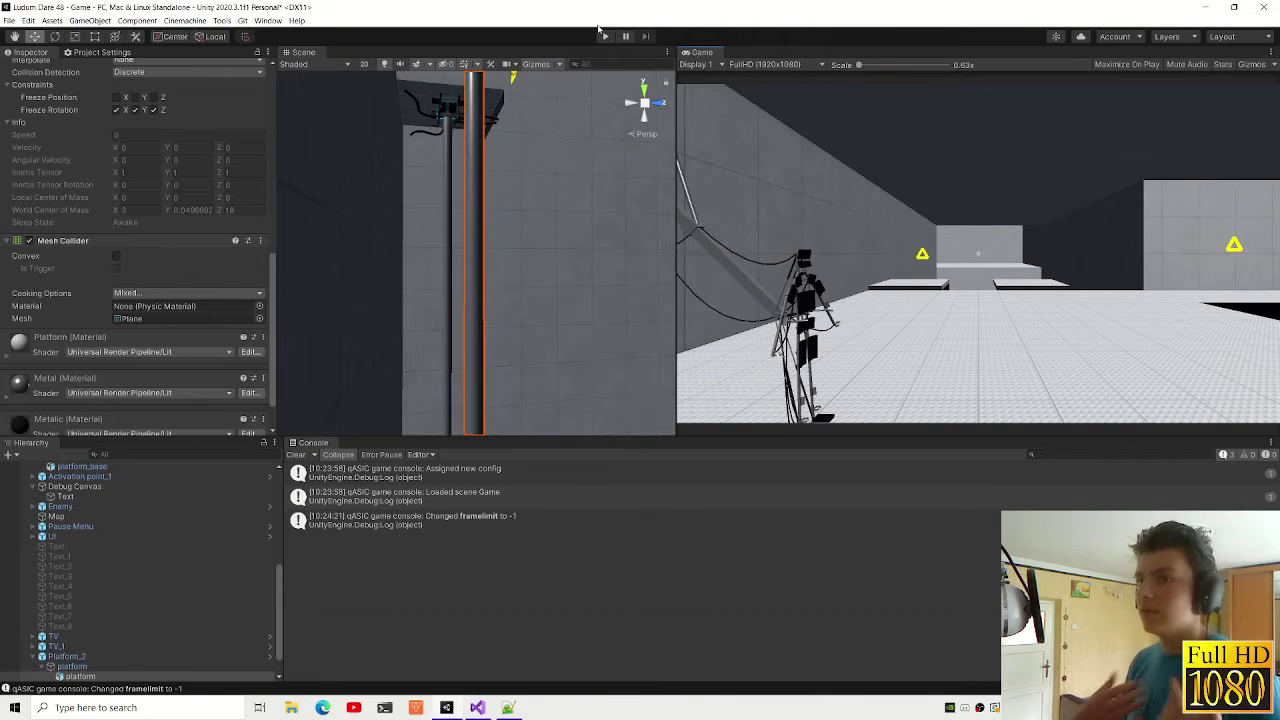
Step: Play-test the moving platform and watch the velocity readout reach 7.000065, then stop
{"action": "left_click", "coordinate": [606, 35]}
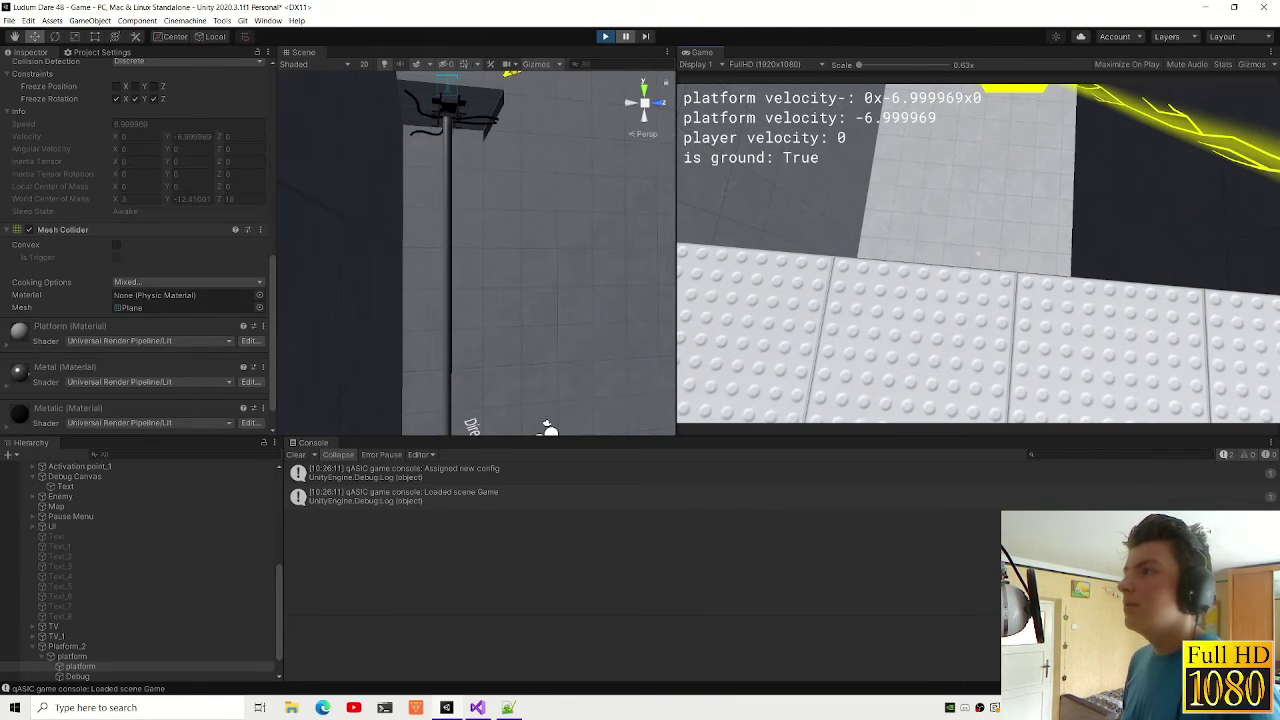
{"action": "key", "text": "alt+Tab"}
{"action": "key", "text": "alt+Tab"}
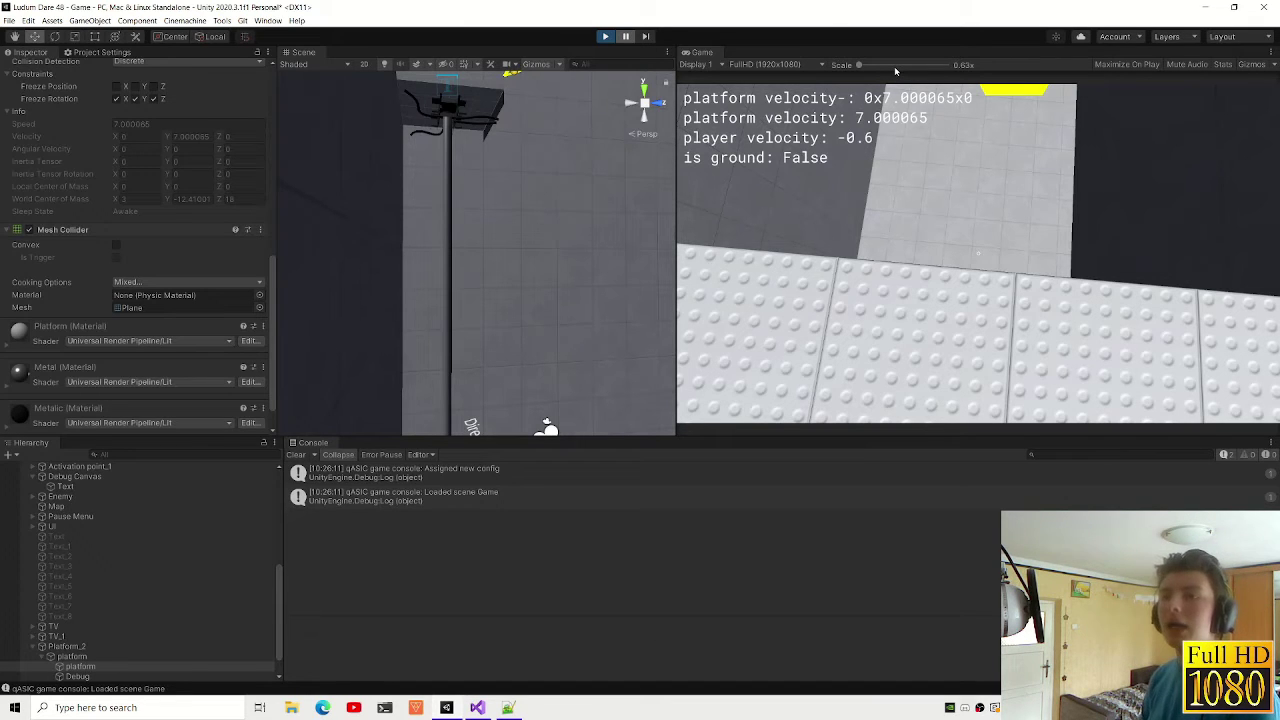
{"action": "key", "text": "ctrl+p"}
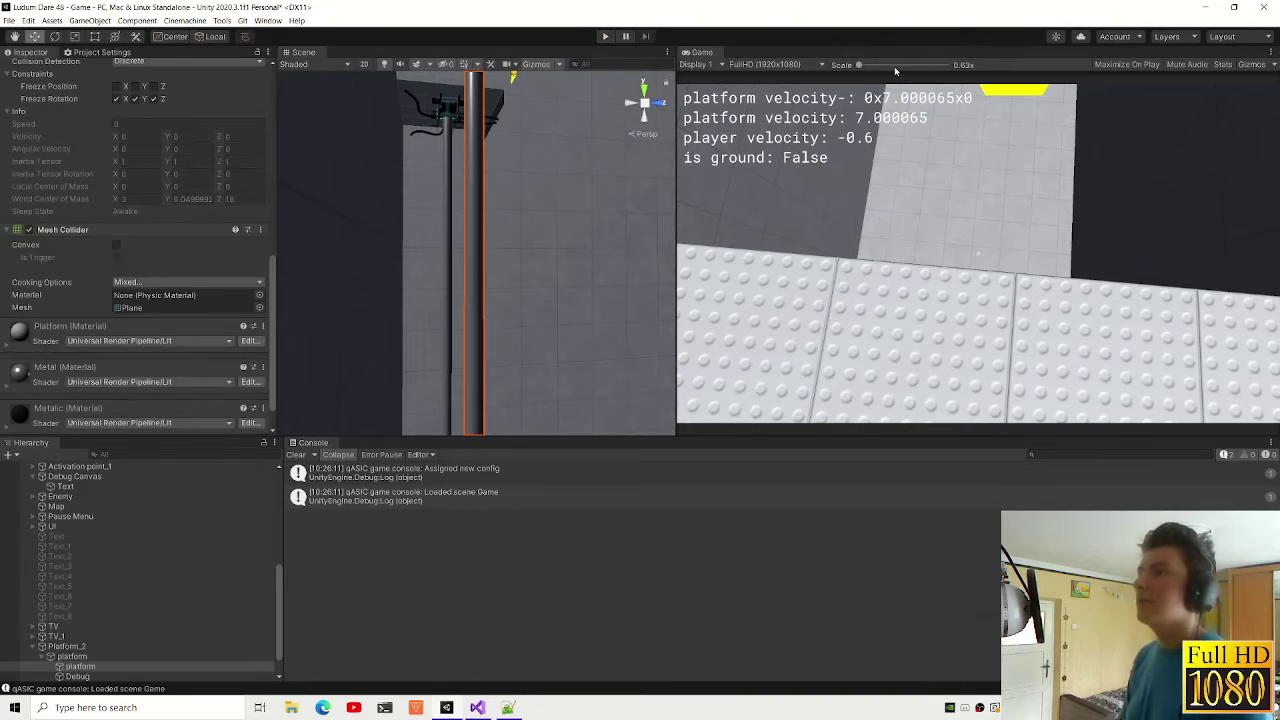
Step: Look down on the platform in the Scene view, then return to Visual Studio
{"action": "middle_click_drag", "start_coordinate": [374, 280], "coordinate": [511, 224]}
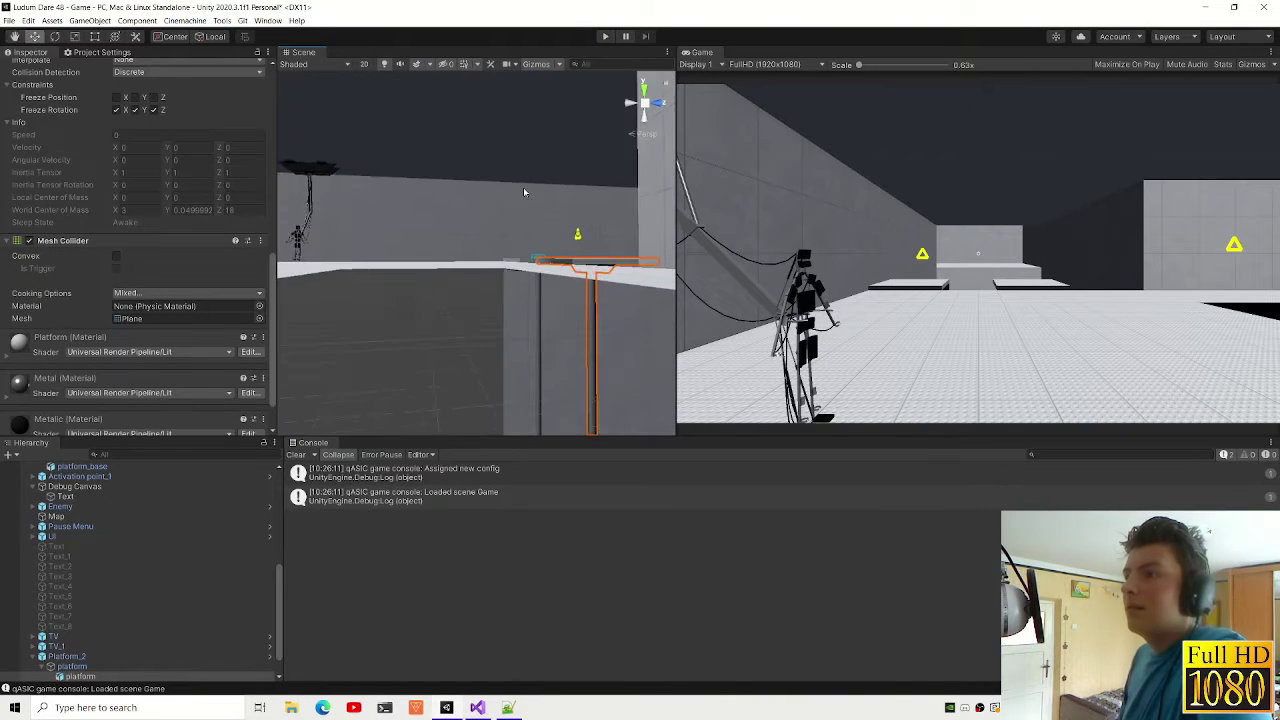
{"action": "right_click_drag", "start_coordinate": [511, 224], "coordinate": [572, 259]}
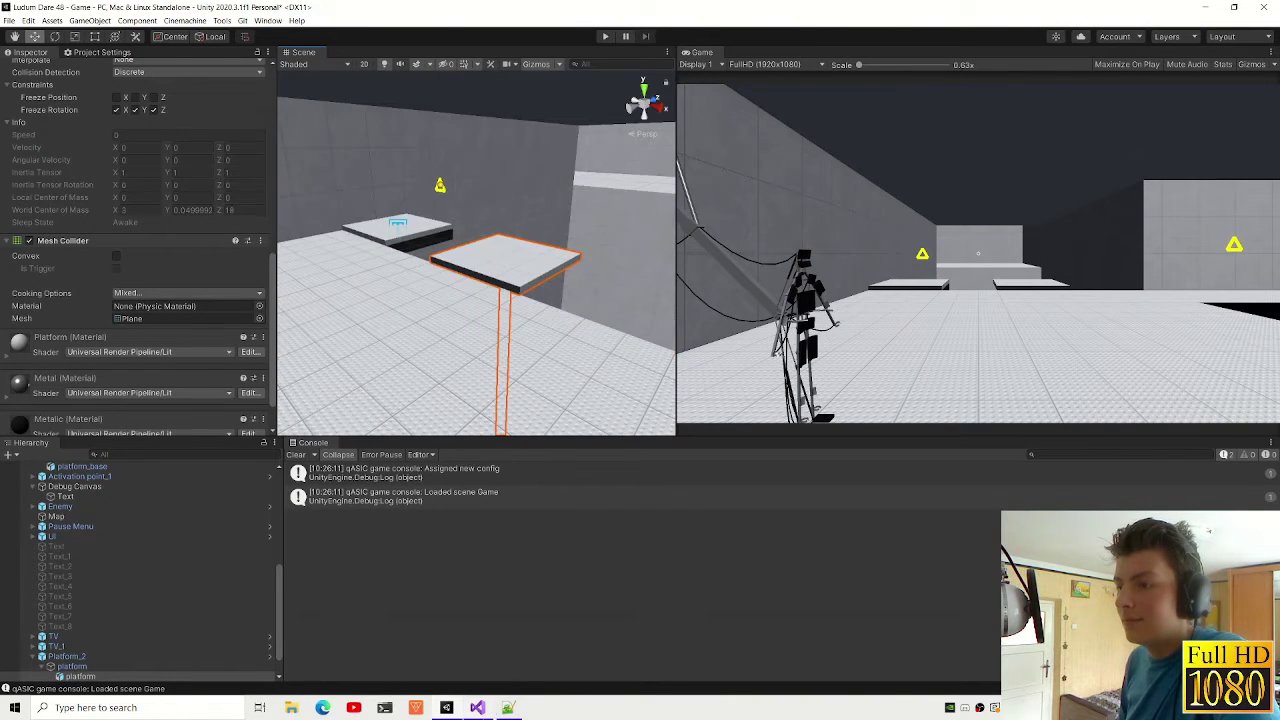
{"action": "left_click", "coordinate": [476, 707]}
Step: Review the coroutine's velocity readout code in PlayerMove.cs
{"action": "scroll", "coordinate": [463, 519], "scroll_direction": "down", "scroll_amount": 4}
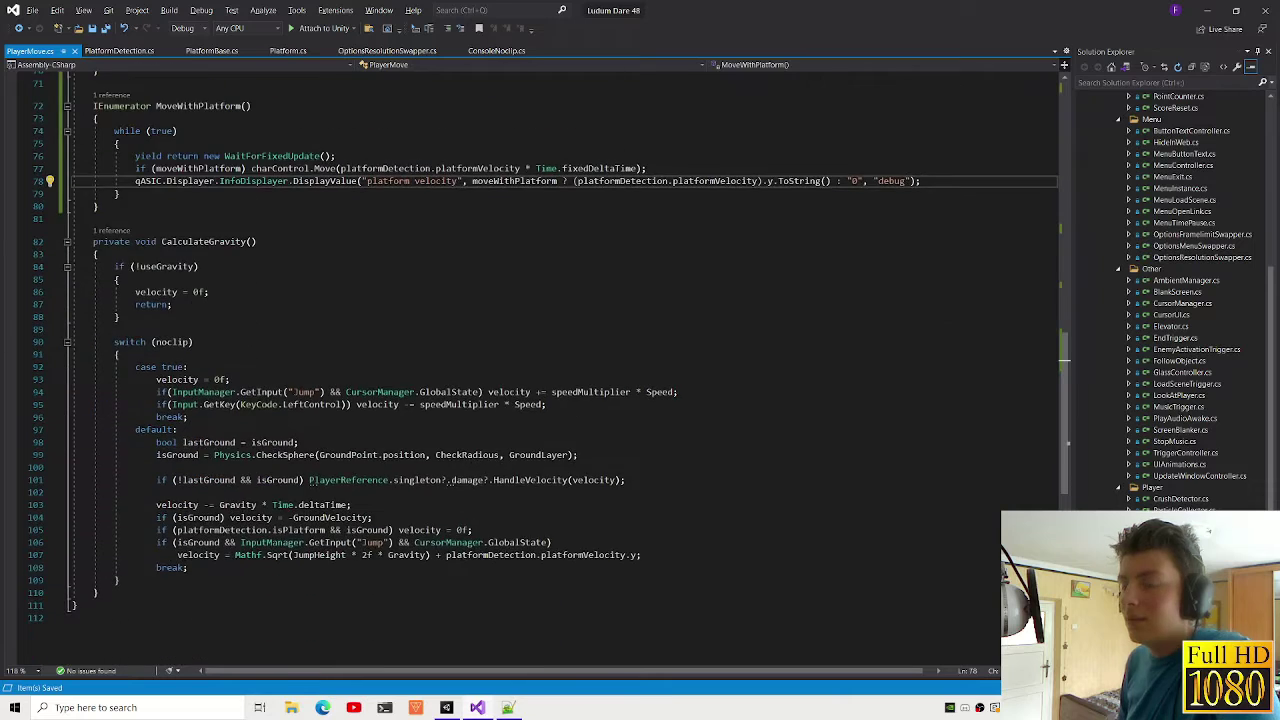
{"action": "scroll", "coordinate": [463, 519], "scroll_direction": "down", "scroll_amount": 3}
{"action": "scroll", "coordinate": [480, 440], "scroll_direction": "up", "scroll_amount": 3}
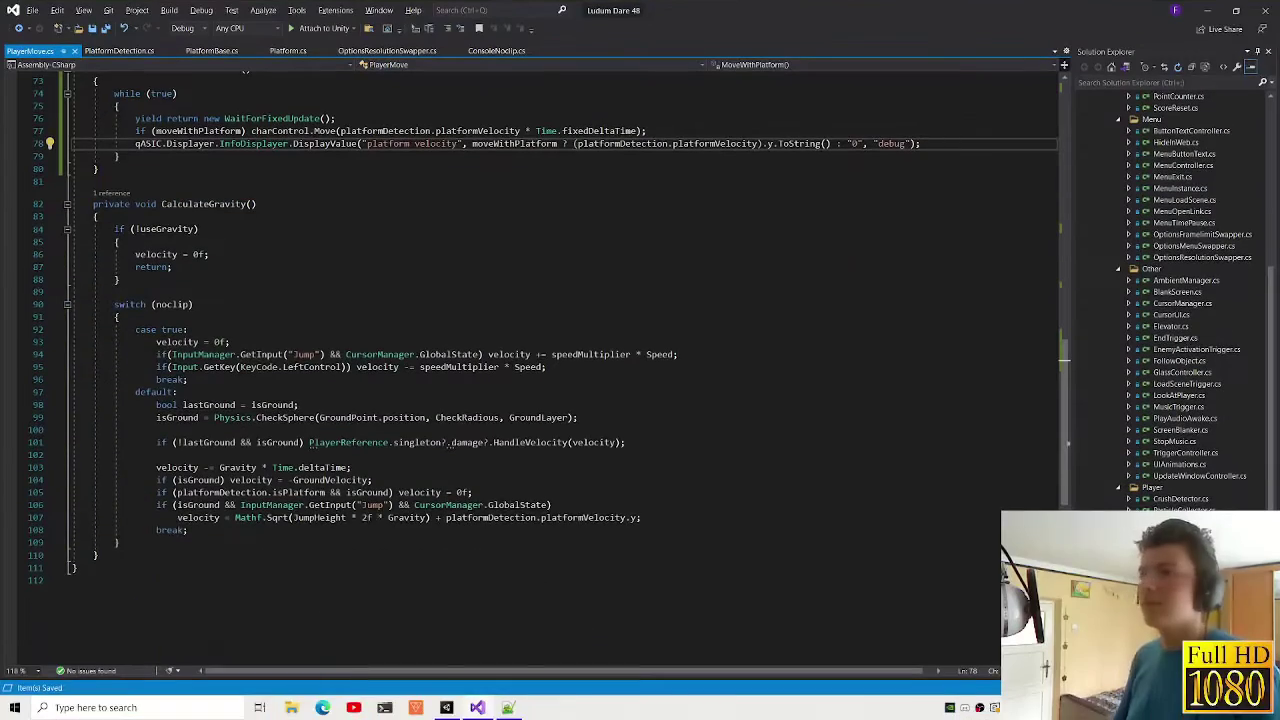
{"action": "scroll", "coordinate": [530, 370], "scroll_direction": "up", "scroll_amount": 4}
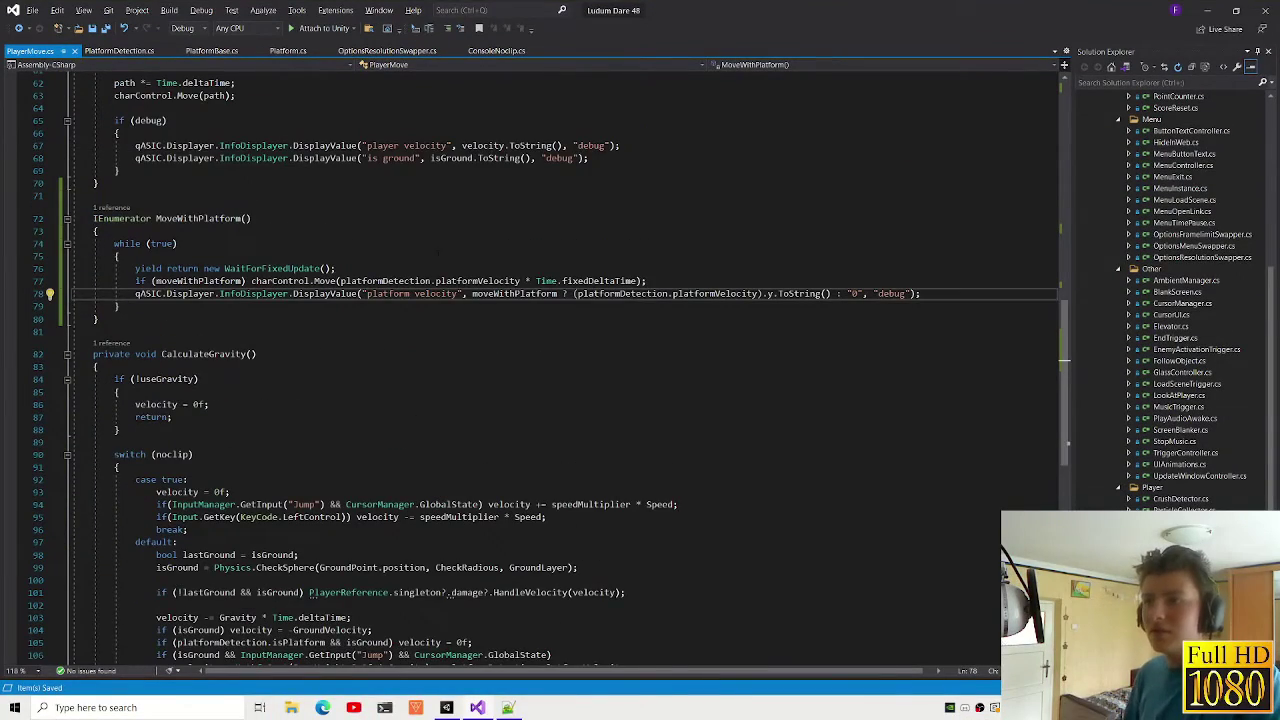
{"action": "scroll", "coordinate": [530, 370], "scroll_direction": "up", "scroll_amount": 10}
{"action": "scroll", "coordinate": [530, 370], "scroll_direction": "down", "scroll_amount": 2}
{"action": "scroll", "coordinate": [530, 370], "scroll_direction": "down", "scroll_amount": 4}
Step: Compare it with the platformVelocity readout in PlatformDetection.cs's TriggerUpdate, then return to Unity
{"action": "left_click_drag", "start_coordinate": [378, 469], "coordinate": [430, 483]}
{"action": "left_click", "coordinate": [118, 494]}
{"action": "left_click", "coordinate": [323, 482]}
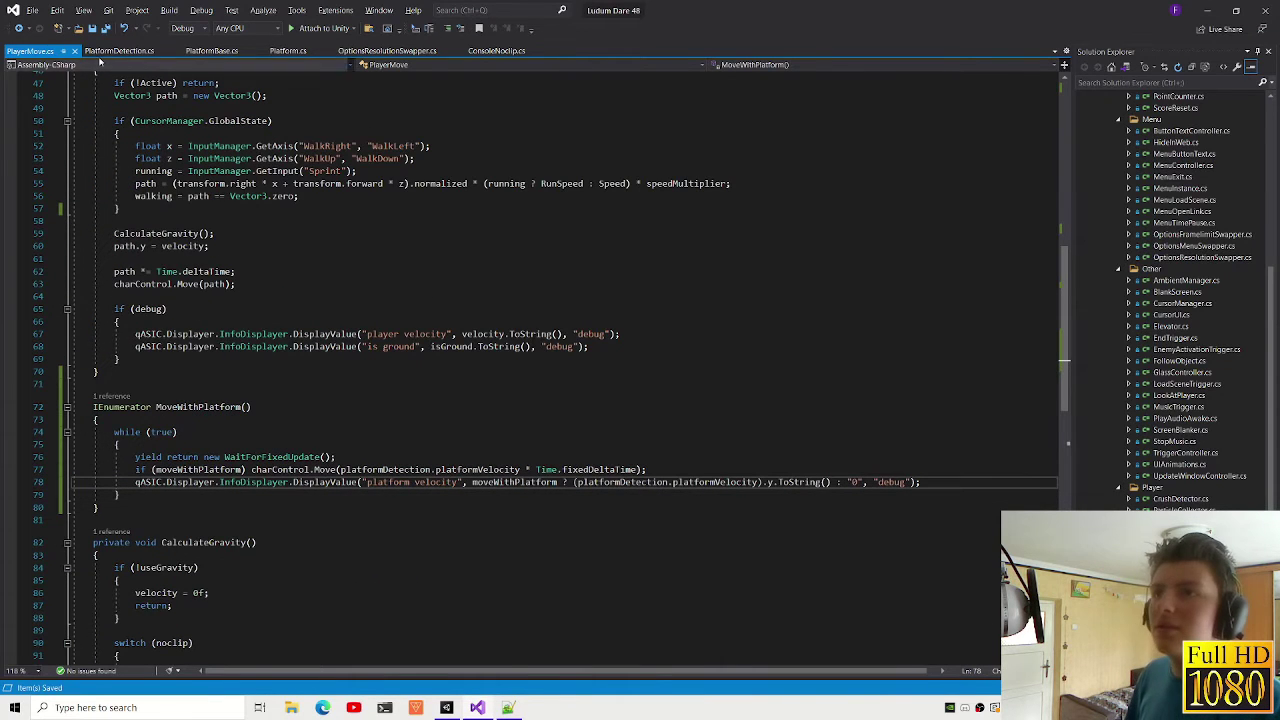
{"action": "left_click", "coordinate": [112, 51]}
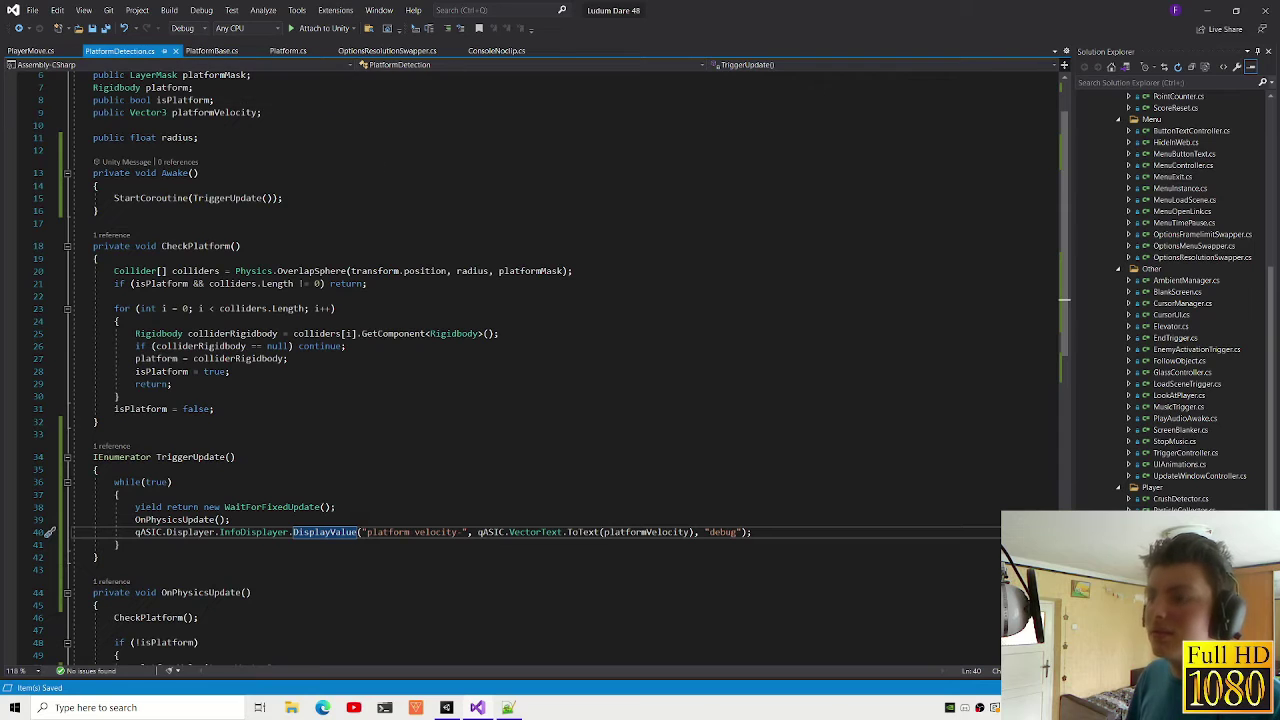
{"action": "key", "text": "alt+Tab"}
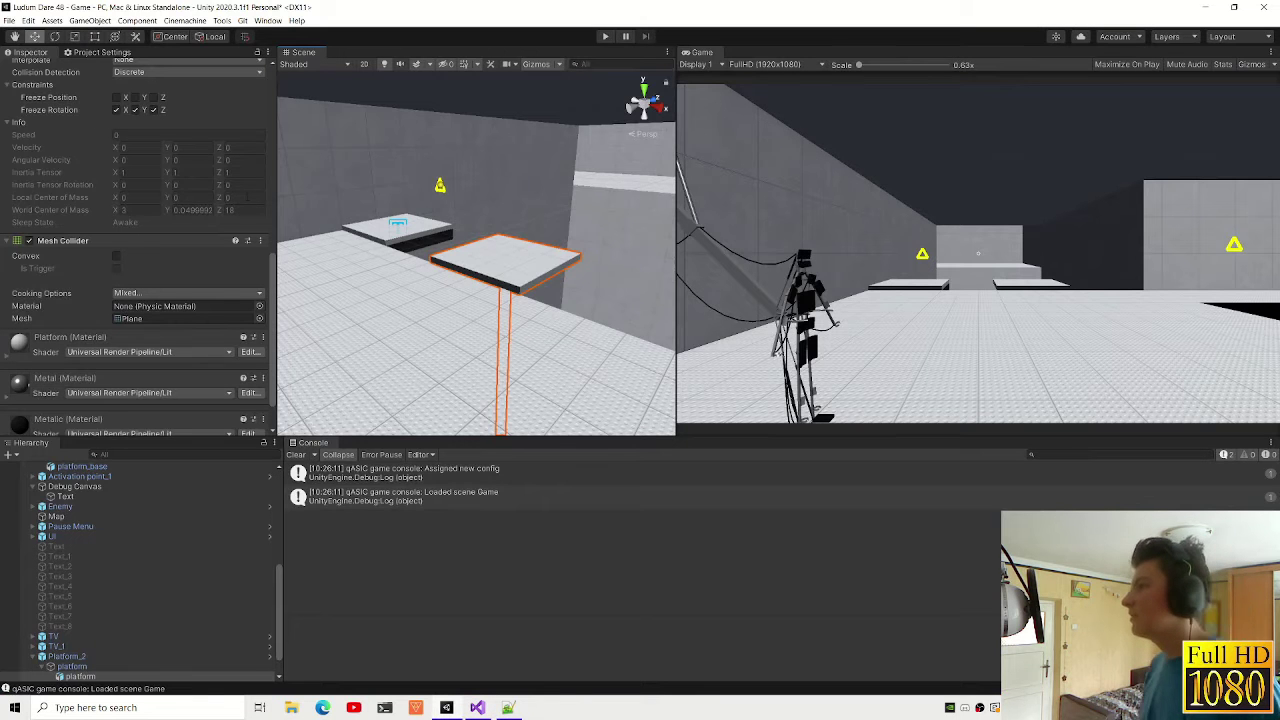
Step: Select Platform_2 to inspect its Platform settings
{"action": "mouse_move", "coordinate": [585, 213]}
{"action": "right_mouse_down"}
{"action": "mouse_move", "coordinate": [426, 335]}
{"action": "mouse_move", "coordinate": [499, 343]}
{"action": "mouse_move", "coordinate": [414, 286]}
{"action": "mouse_move", "coordinate": [425, 250]}
{"action": "right_mouse_up"}
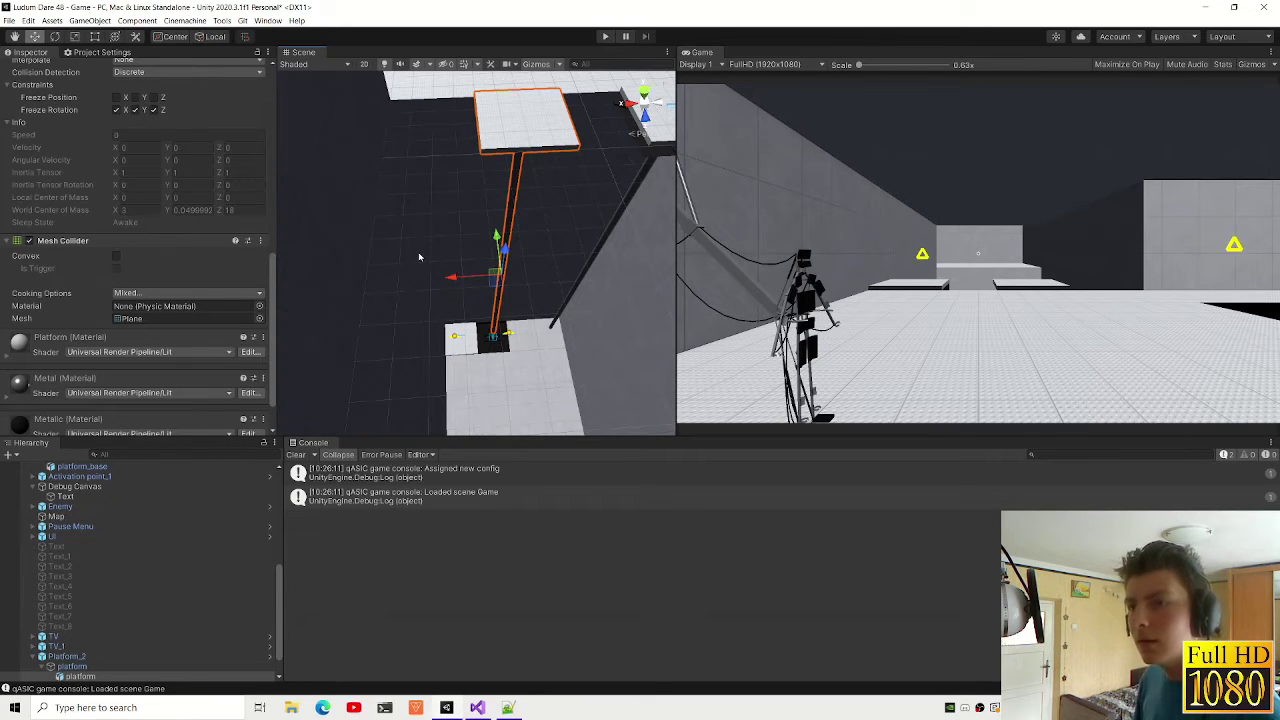
{"action": "right_click_drag", "start_coordinate": [560, 250], "coordinate": [45, 574]}
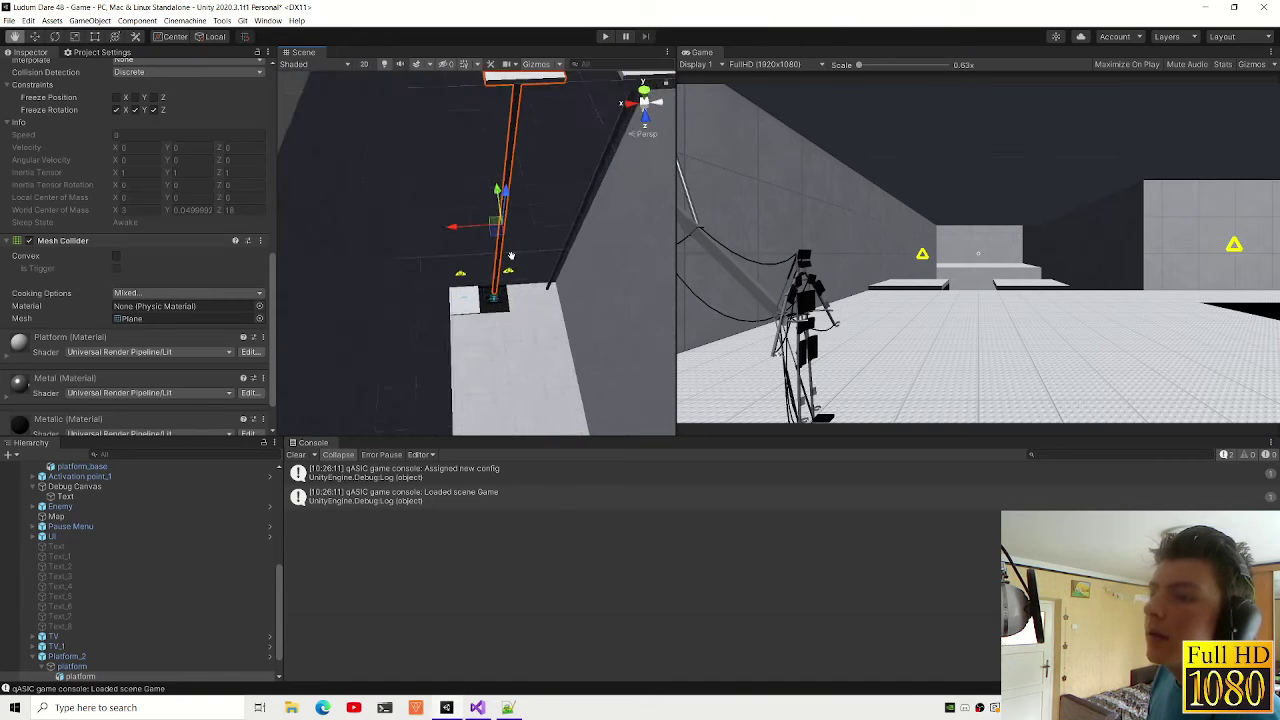
{"action": "left_click", "coordinate": [72, 666]}
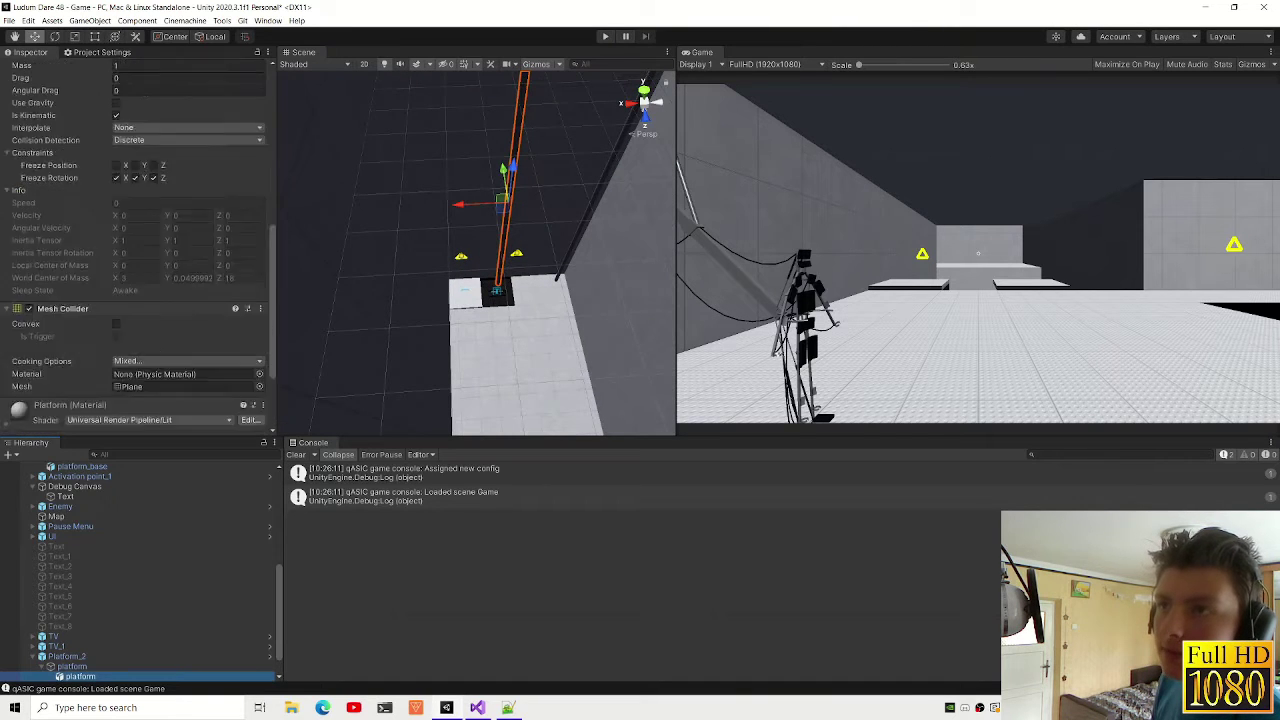
{"action": "left_click", "coordinate": [66, 656]}
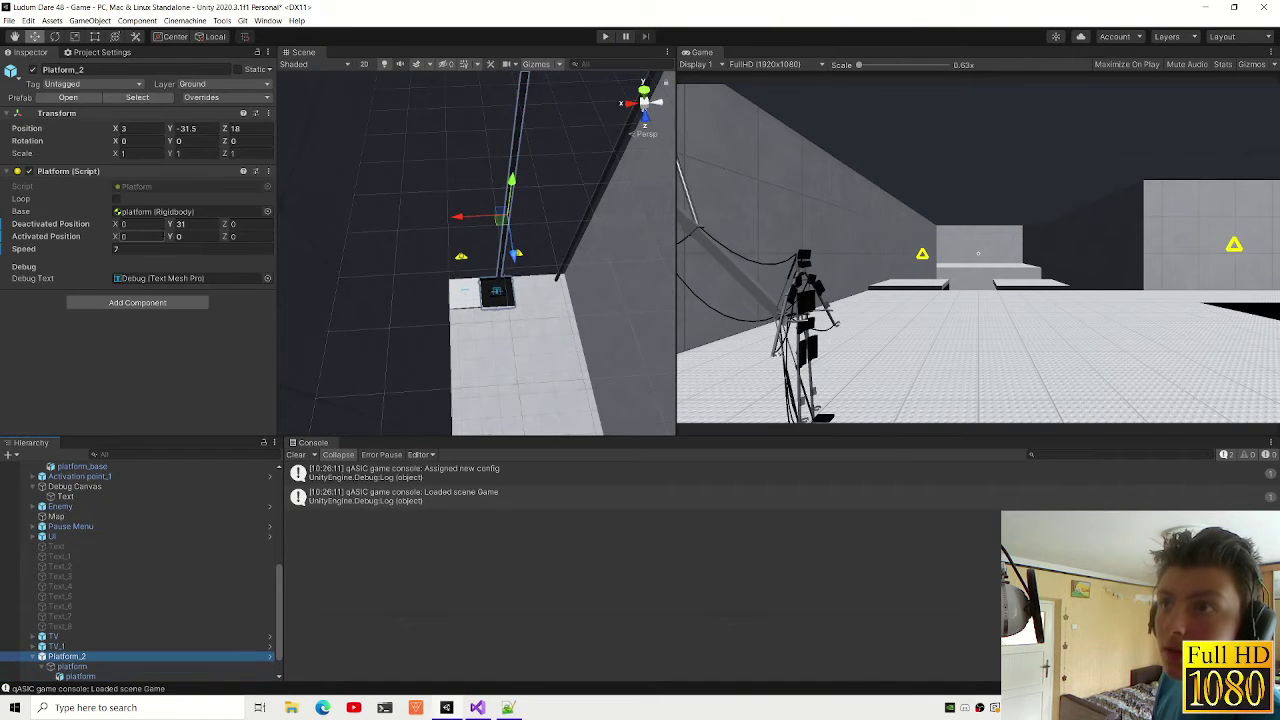
{"action": "key", "text": "Down"}
{"action": "key", "text": "Up"}
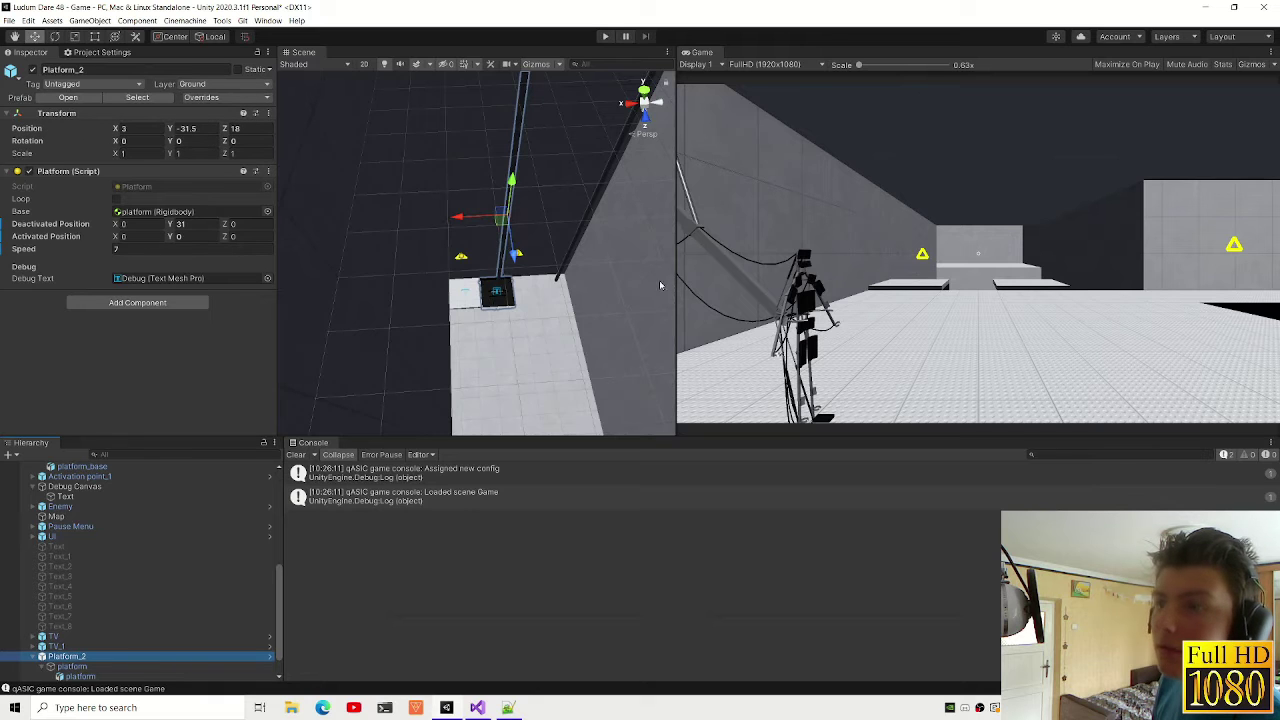
Step: Frame the platforms in the Scene view and select Platform_2's moving platform child
{"action": "right_click_drag", "start_coordinate": [659, 285], "coordinate": [484, 245]}
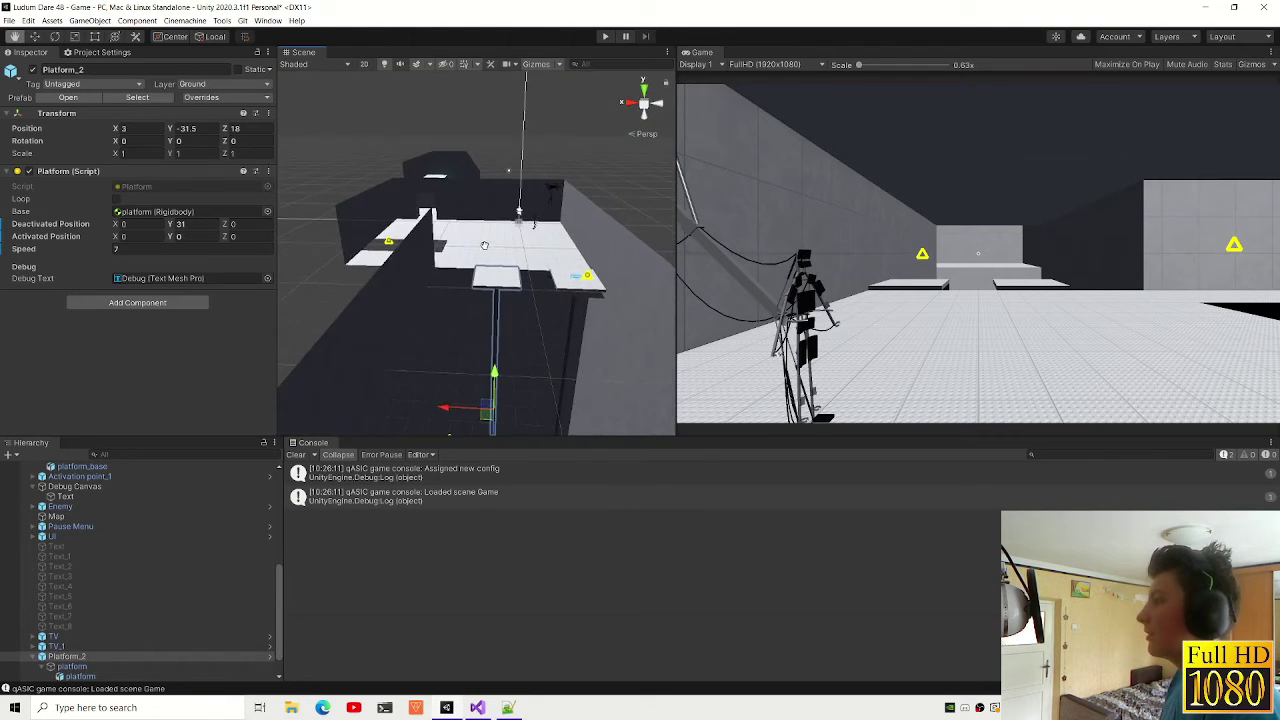
{"action": "middle_click_drag", "start_coordinate": [484, 245], "coordinate": [479, 156]}
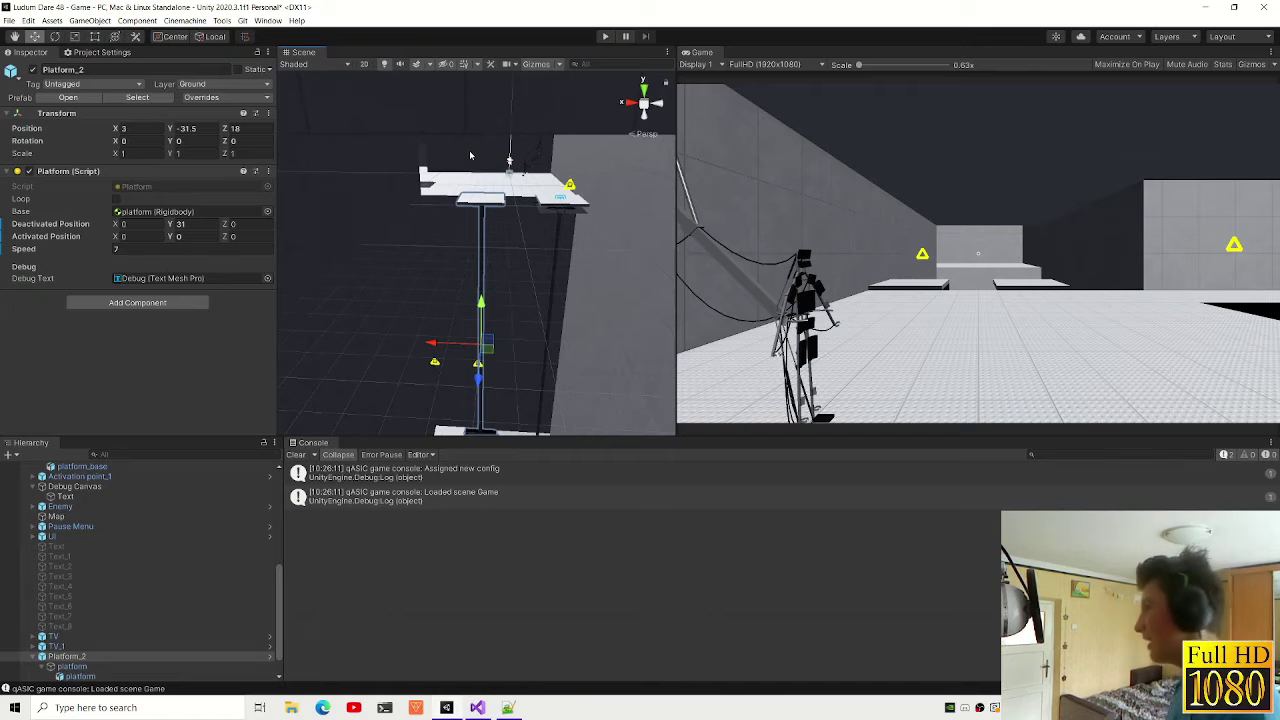
{"action": "mouse_move", "coordinate": [467, 155]}
{"action": "right_mouse_down"}
{"action": "mouse_move", "coordinate": [497, 212]}
{"action": "mouse_move", "coordinate": [461, 392]}
{"action": "right_mouse_up"}
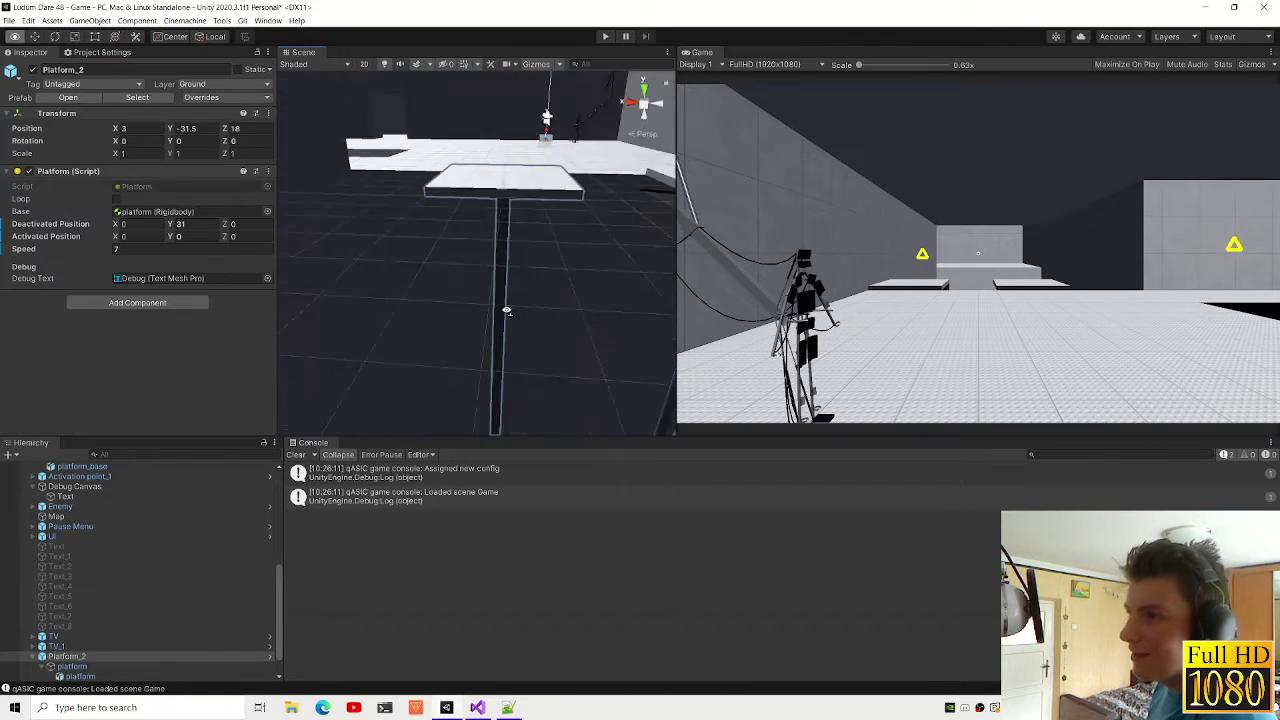
{"action": "left_click", "coordinate": [120, 688]}
{"action": "left_click", "coordinate": [125, 677]}
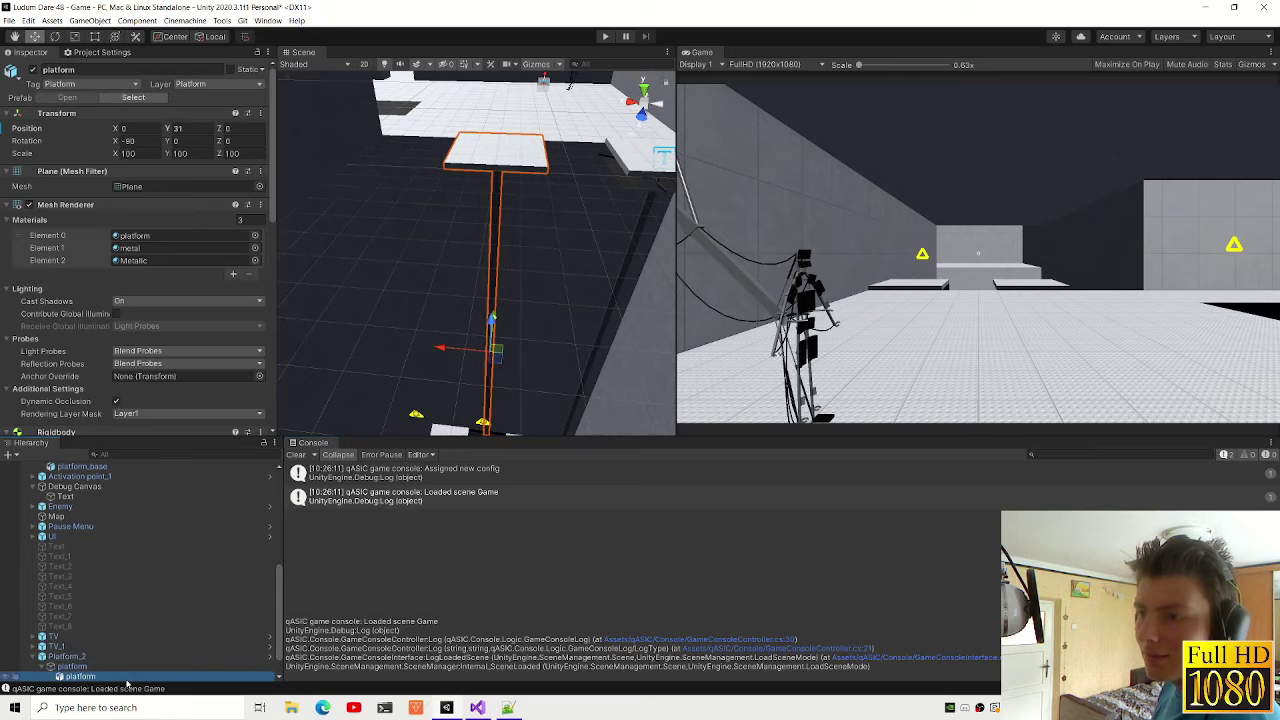
Step: Clear the console and check the child's kinematic Rigidbody and Plane-mesh Mesh Collider
{"action": "left_click", "coordinate": [297, 455]}
{"action": "scroll", "coordinate": [181, 289], "scroll_direction": "down", "scroll_amount": 5}
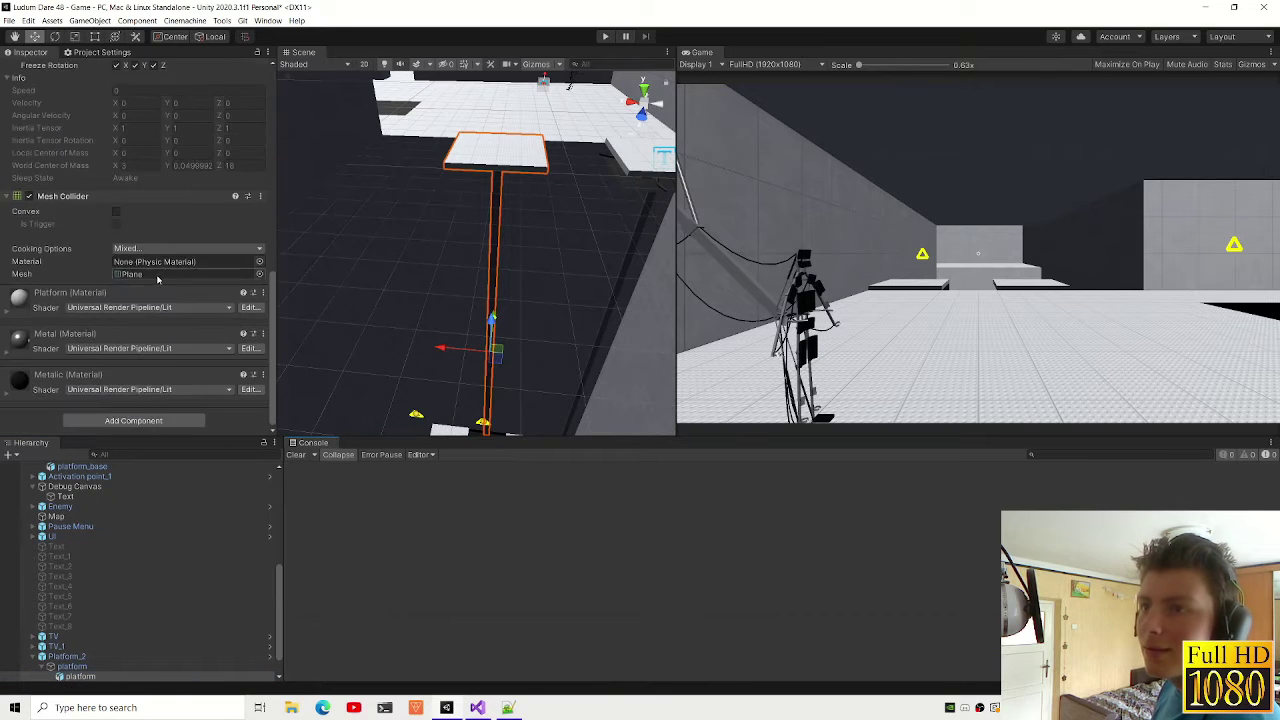
{"action": "scroll", "coordinate": [171, 240], "scroll_direction": "down", "scroll_amount": 3}
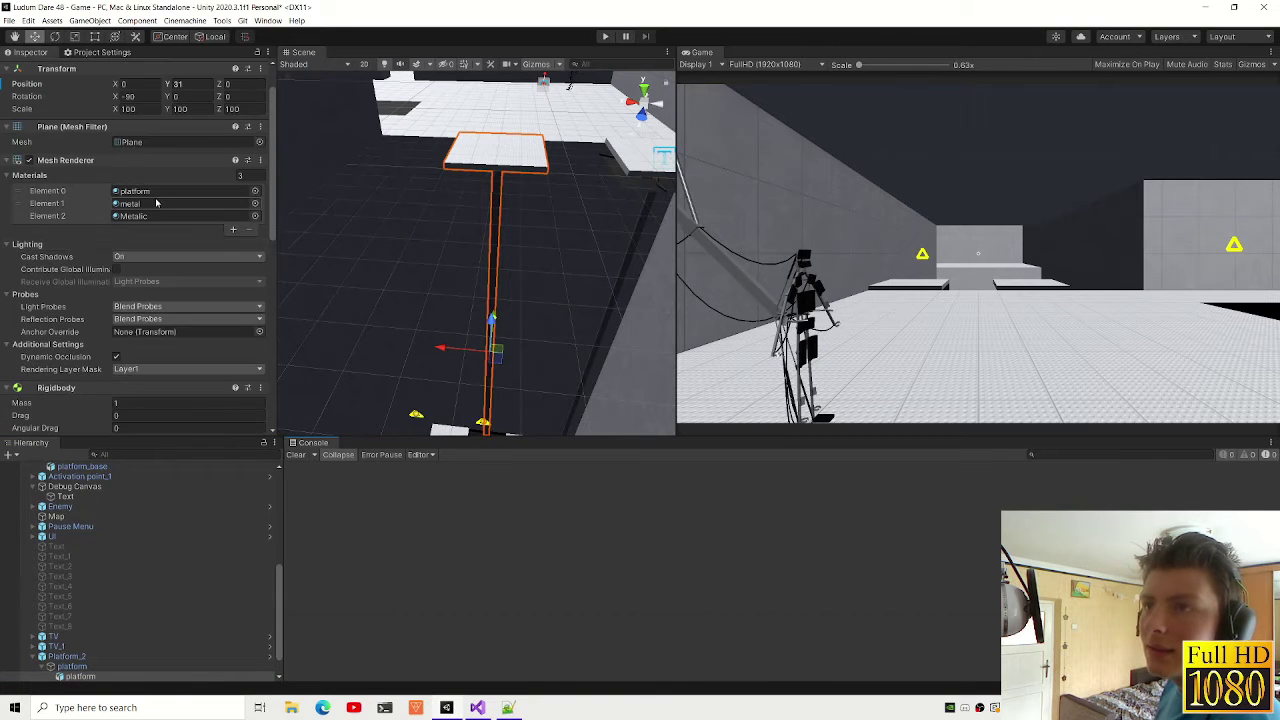
{"action": "scroll", "coordinate": [147, 206], "scroll_direction": "down", "scroll_amount": 3}
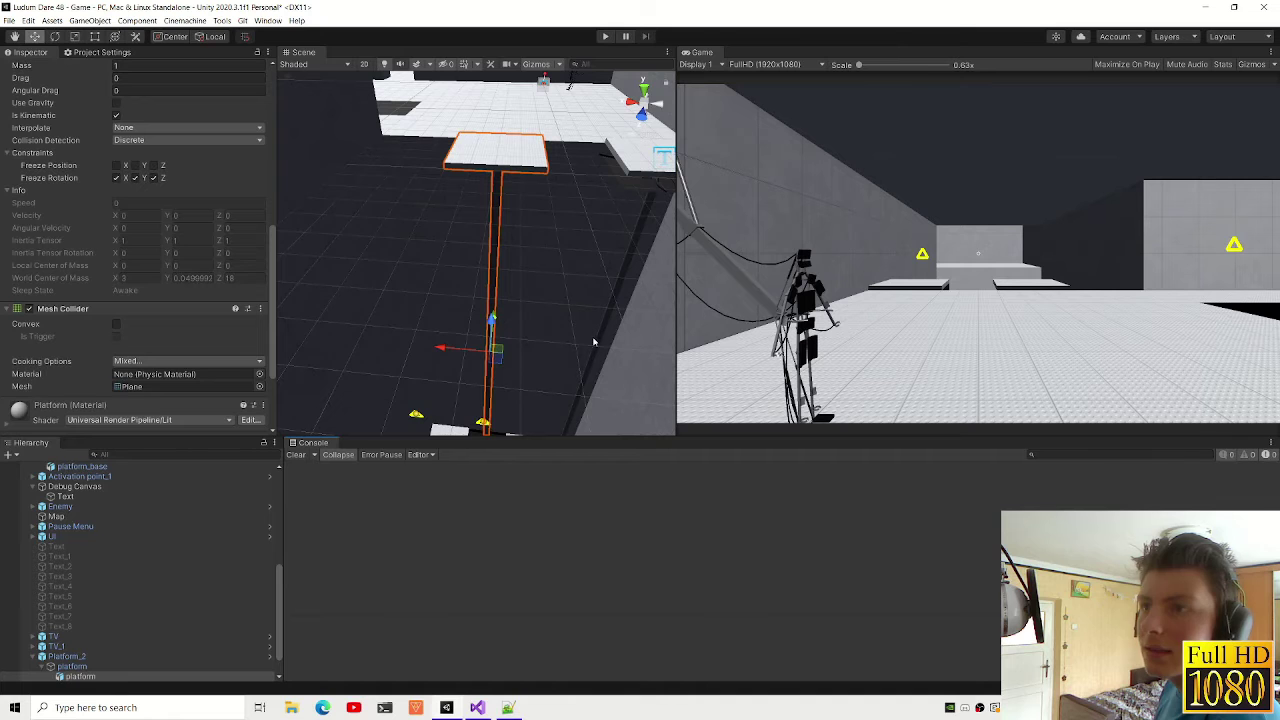
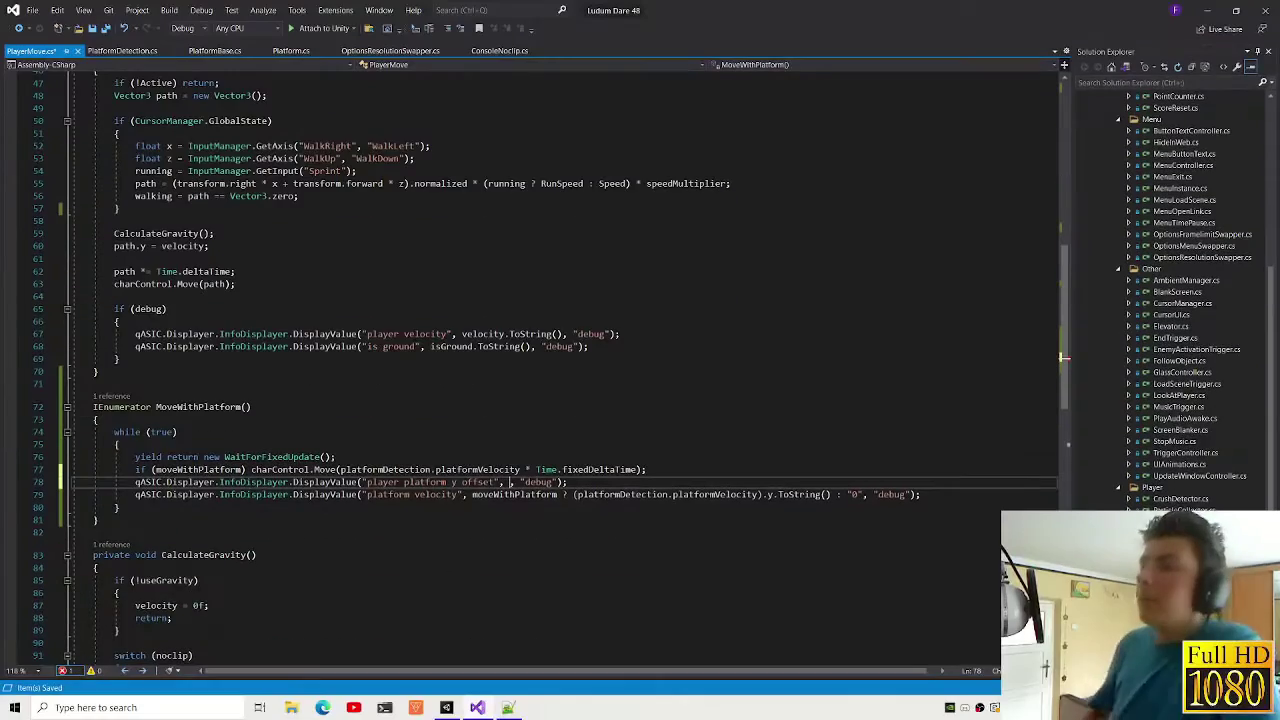
Step: On line 78, enter the player y minus platform velocity expression as the DisplayValue argument
{"action": "key", "text": "Right"}
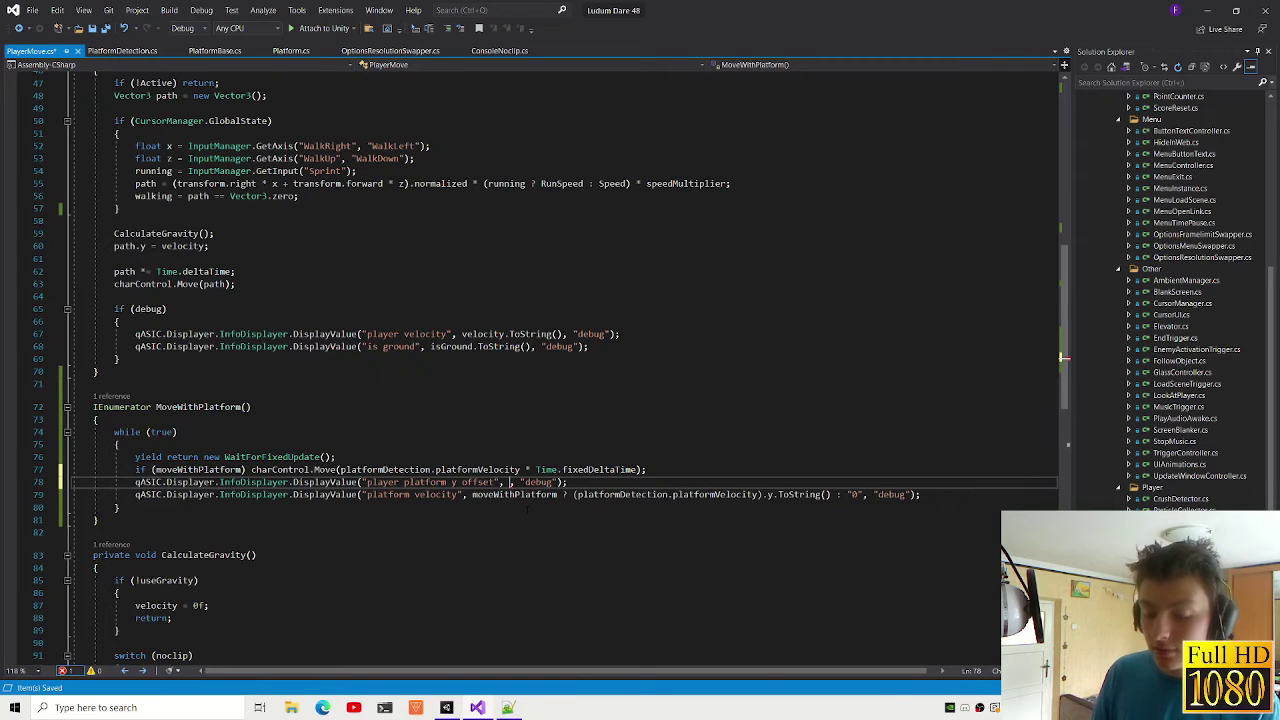
{"action": "type", "text": "transform.position.y = "}
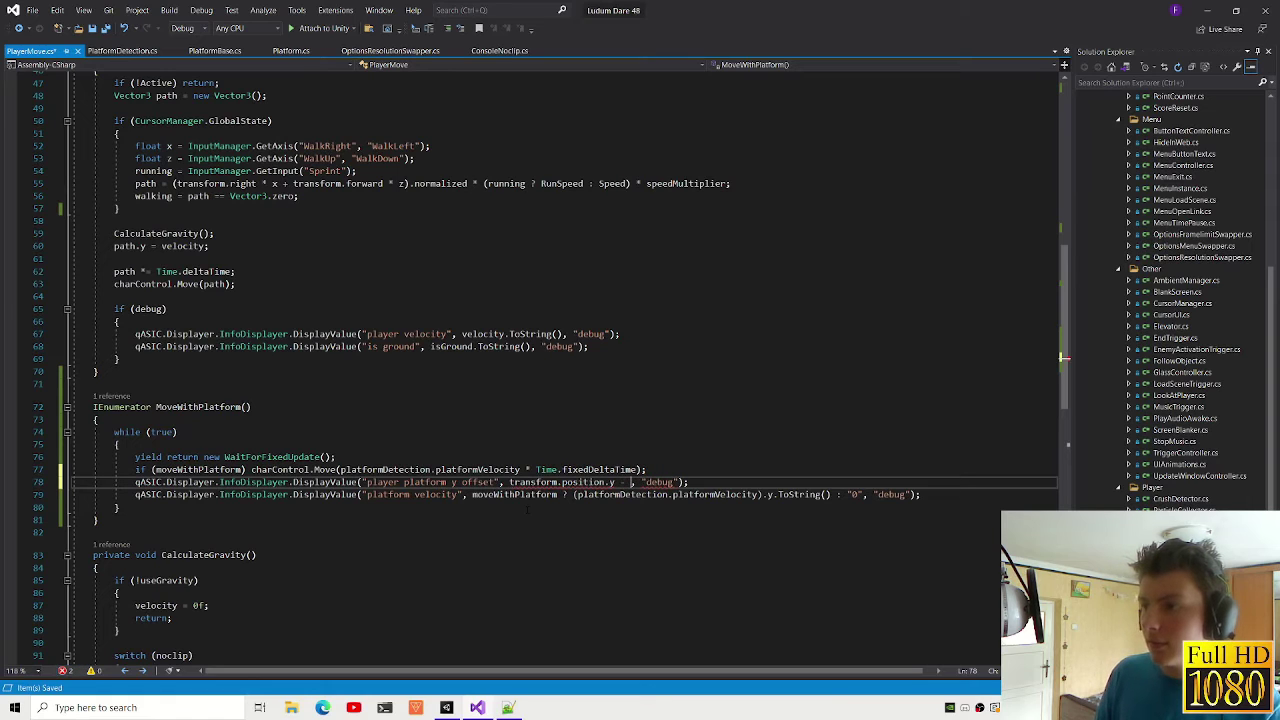
{"action": "type", "text": "MoveWith"}
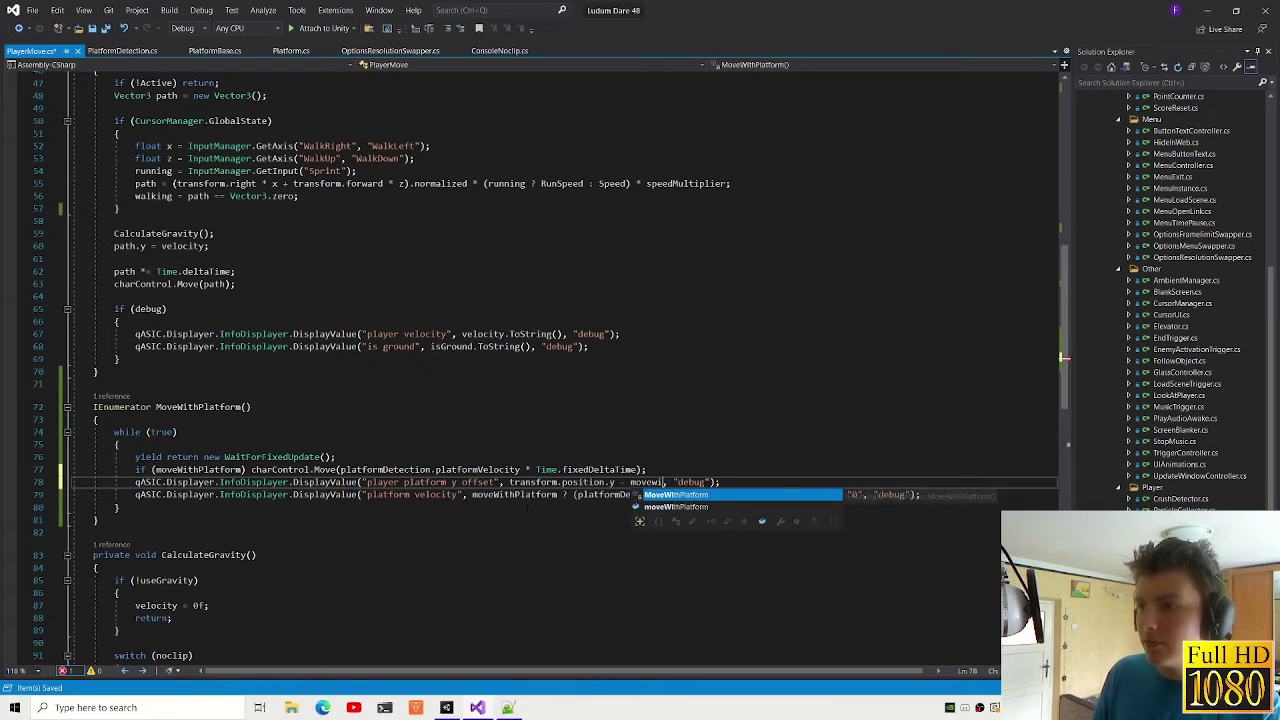
{"action": "key", "text": "Tab"}
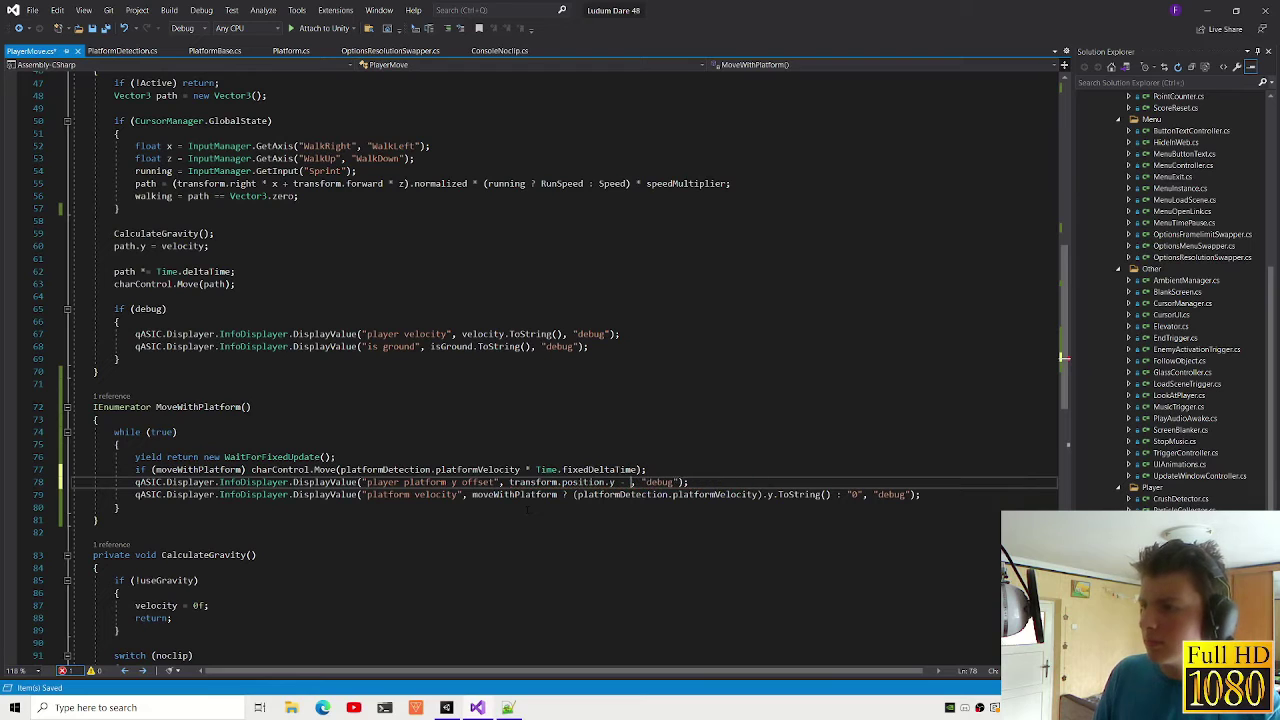
{"action": "type", "text": "platform"}
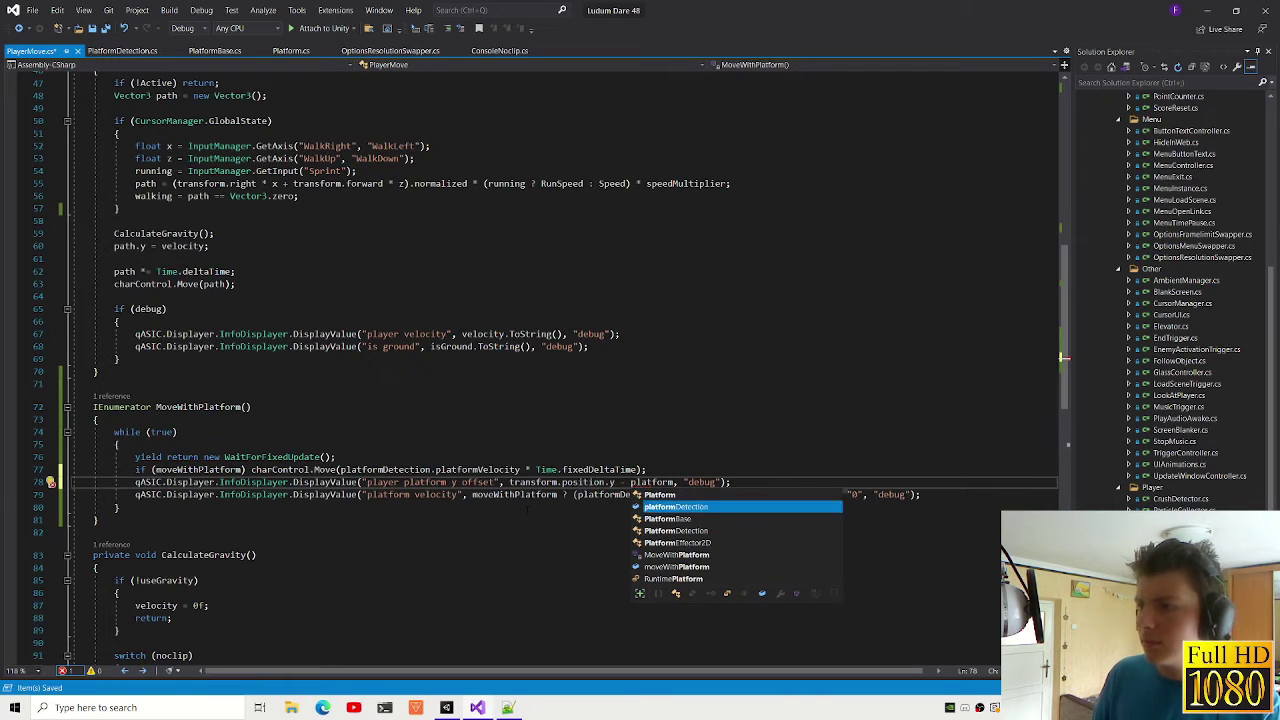
{"action": "type", "text": ".pla"}
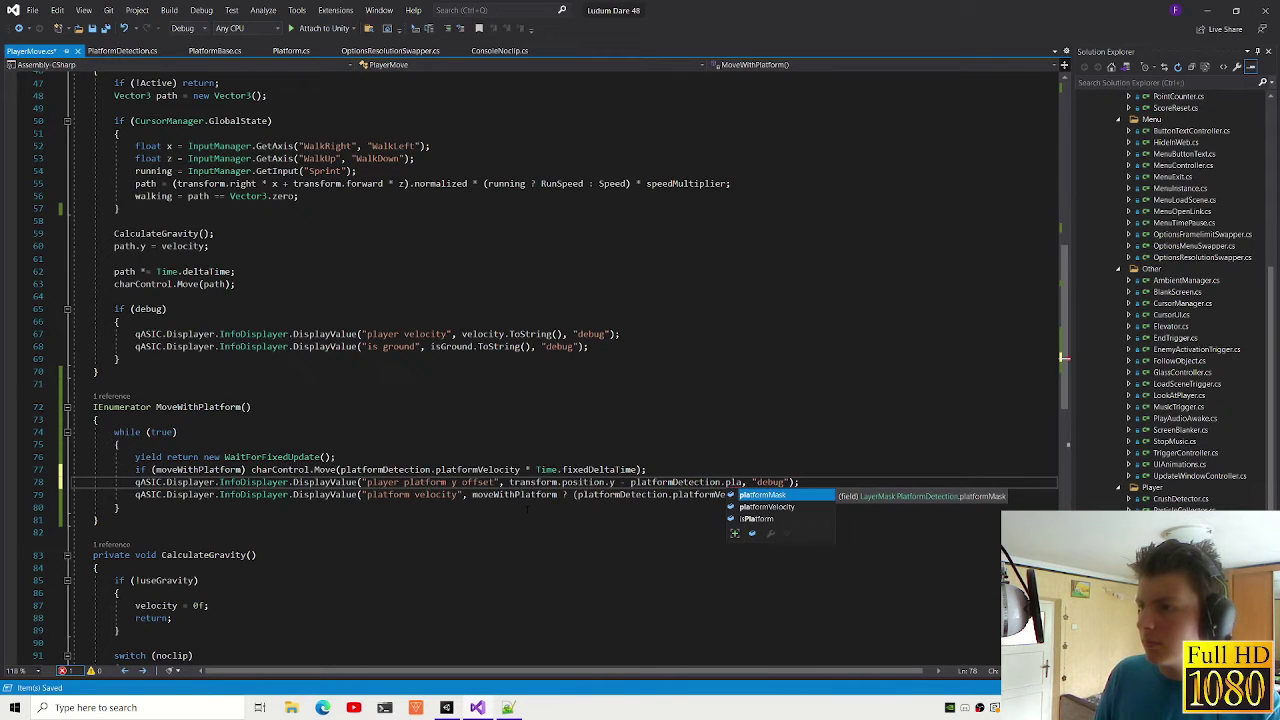
{"action": "type", "text": "V"}
{"action": "key", "text": "Tab"}
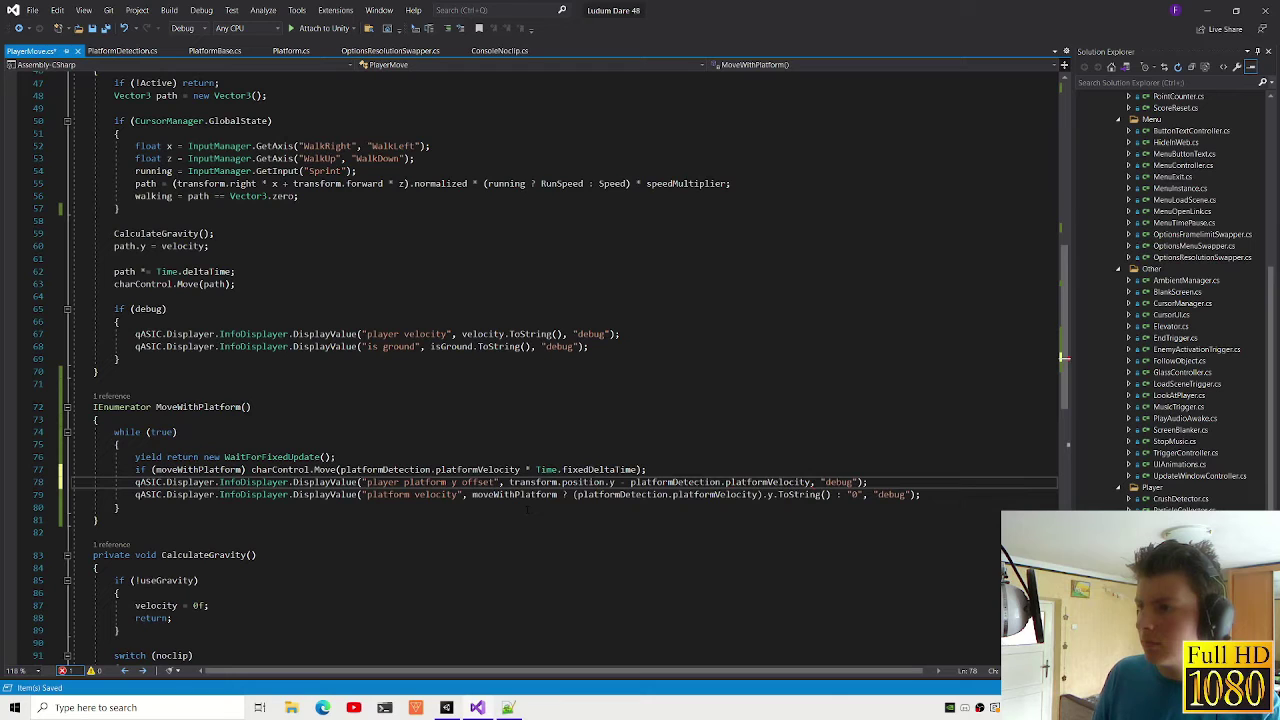
{"action": "type", "text": ")"}
{"action": "left_click", "coordinate": [510, 482]}
{"action": "type", "text": "("}
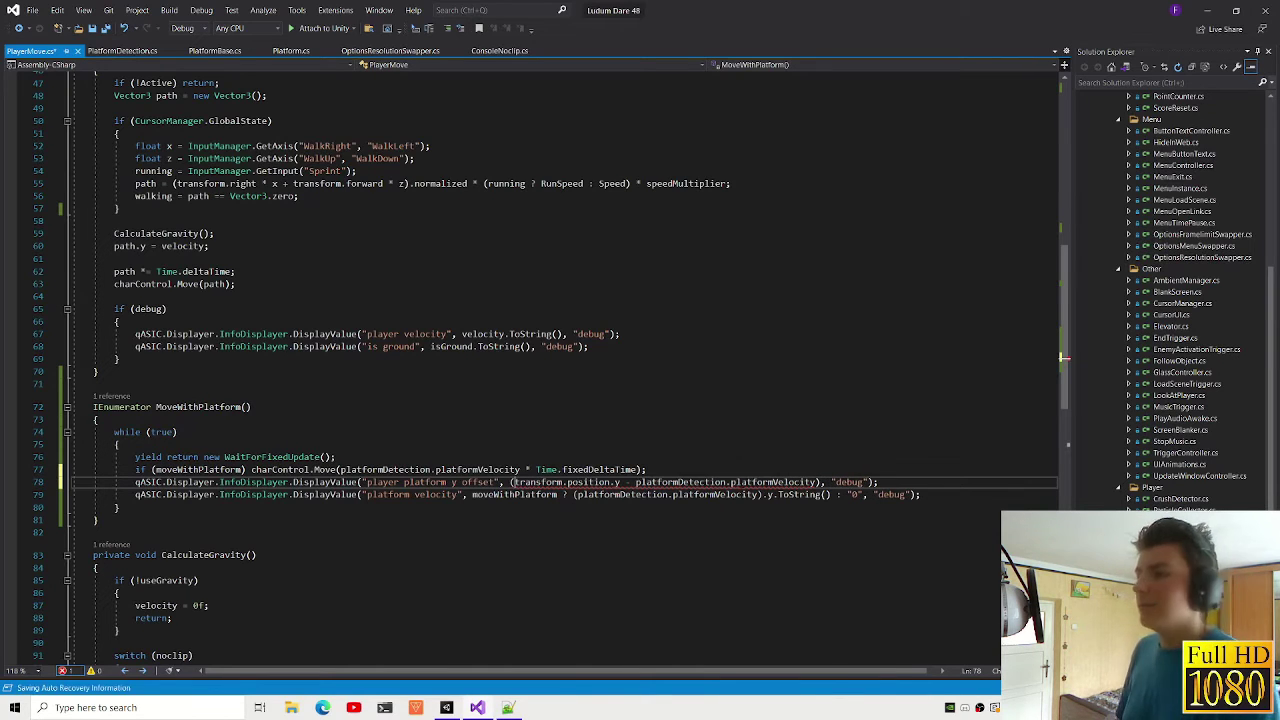
Step: Finish the expression with platformVelocity.y and ToString(), then save PlayerMove.cs
{"action": "left_click", "coordinate": [822, 482]}
{"action": "type", "text": ".tos"}
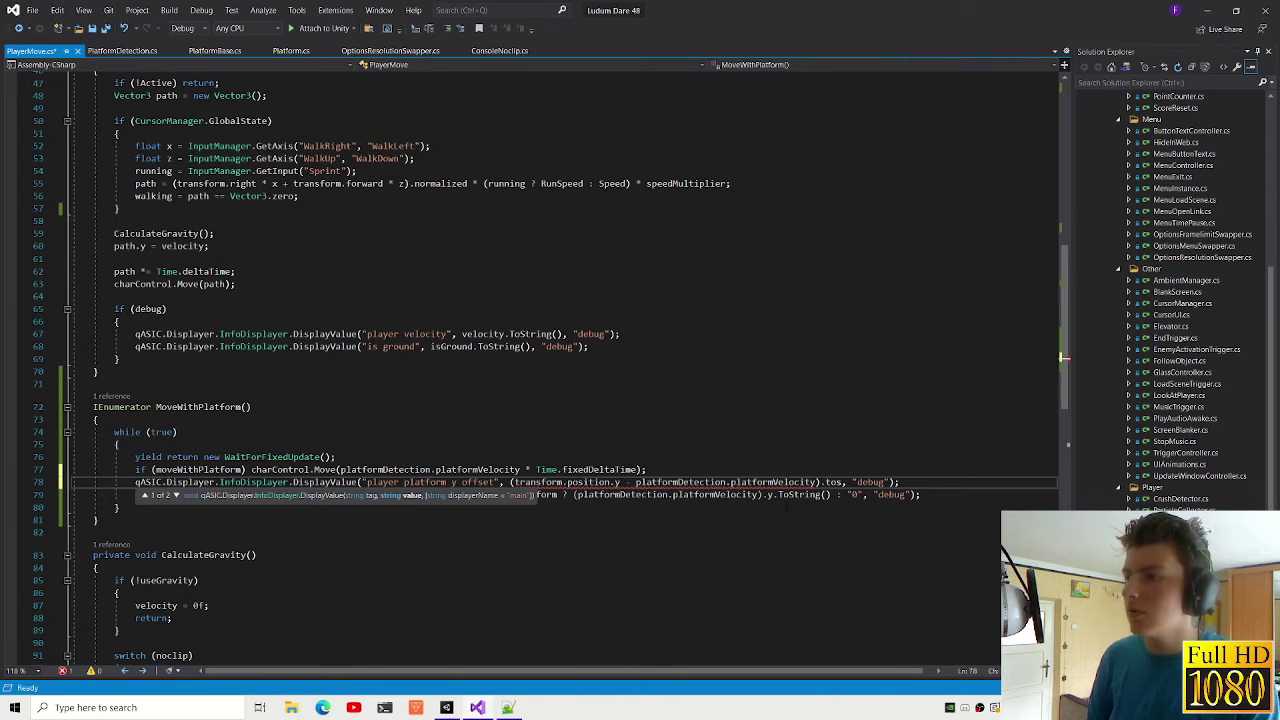
{"action": "left_click", "coordinate": [819, 482]}
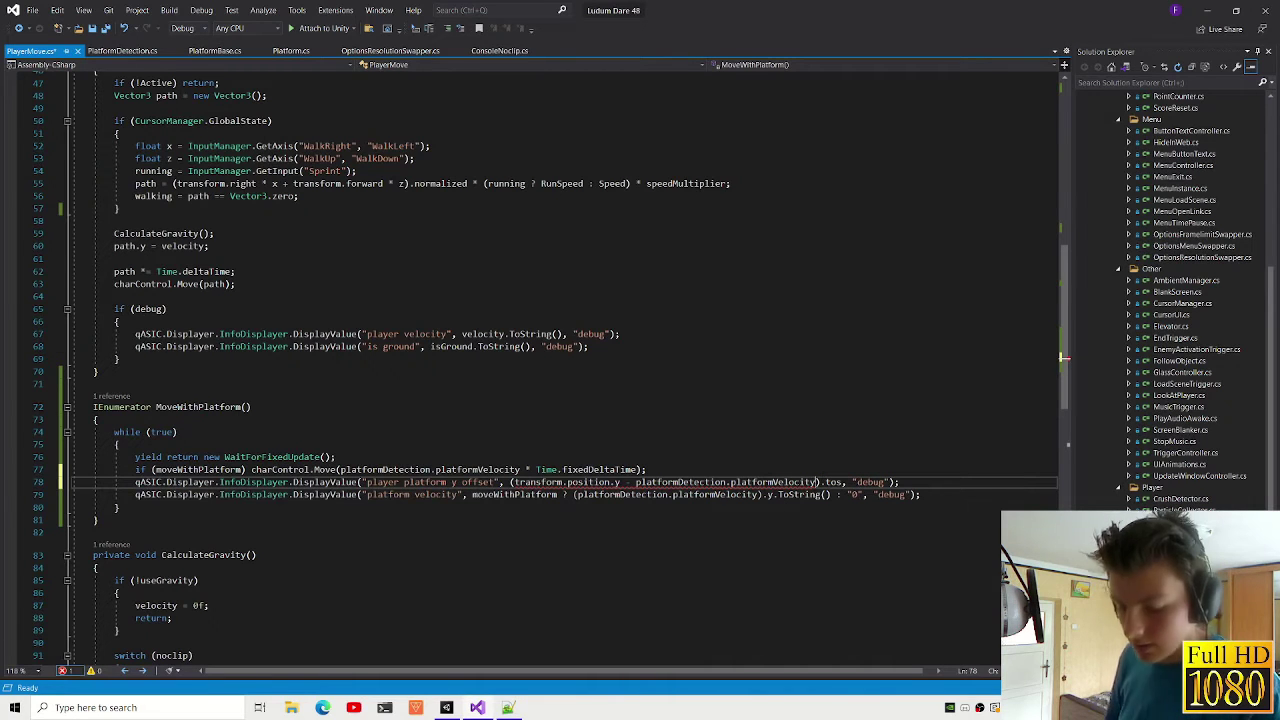
{"action": "type", "text": ".y"}
{"action": "double_click", "coordinate": [845, 482]}
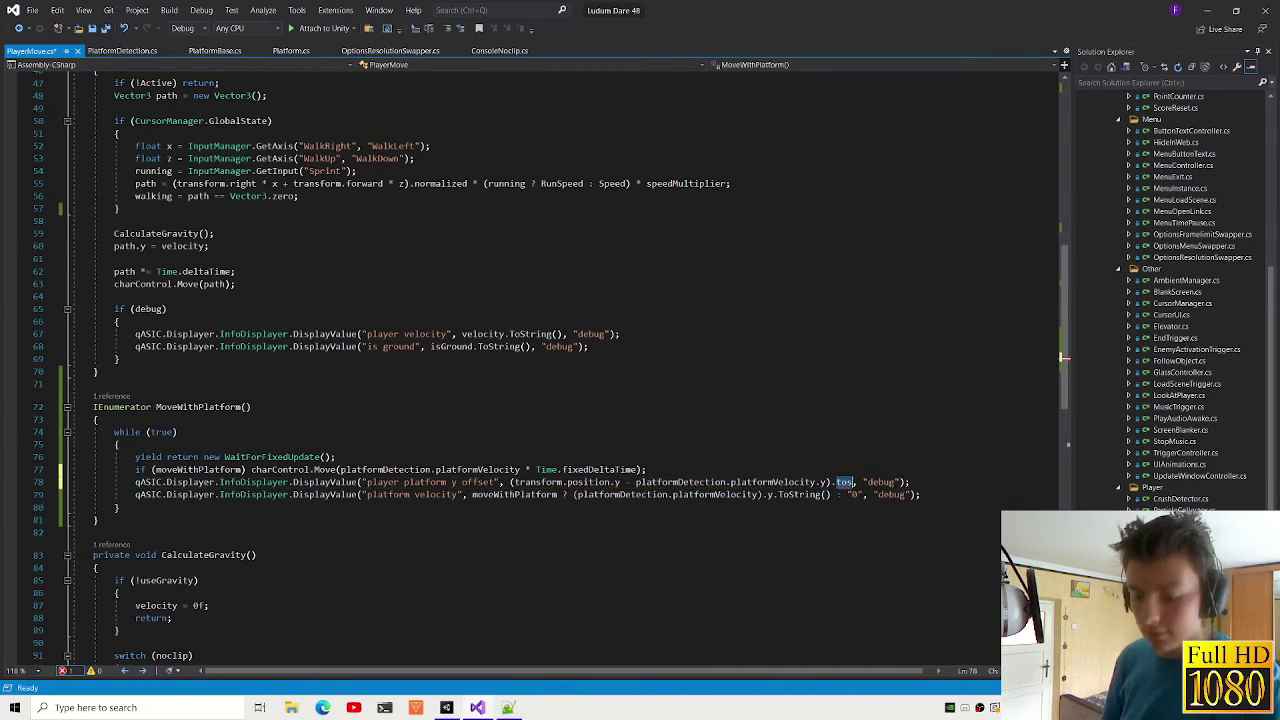
{"action": "type", "text": "tos"}
{"action": "key", "text": "Tab"}
{"action": "type", "text": "("}
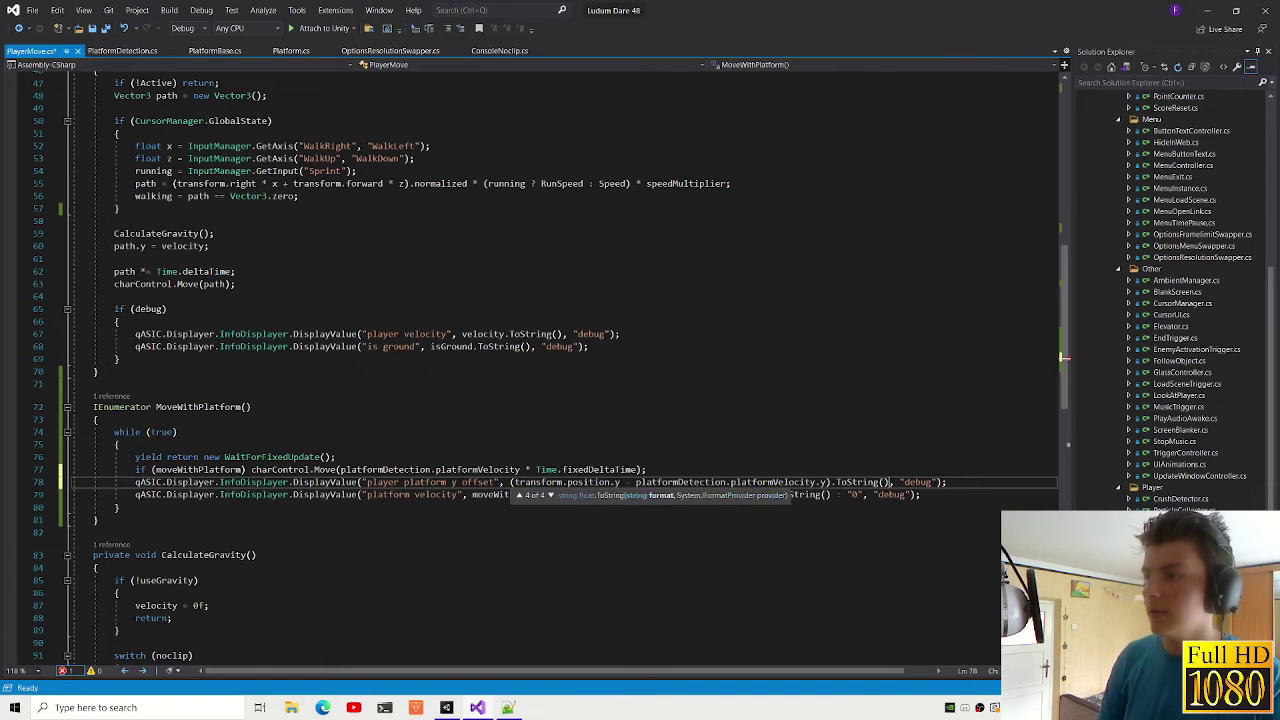
{"action": "key", "text": "ctrl+s"}
{"action": "key", "text": "alt+Tab"}
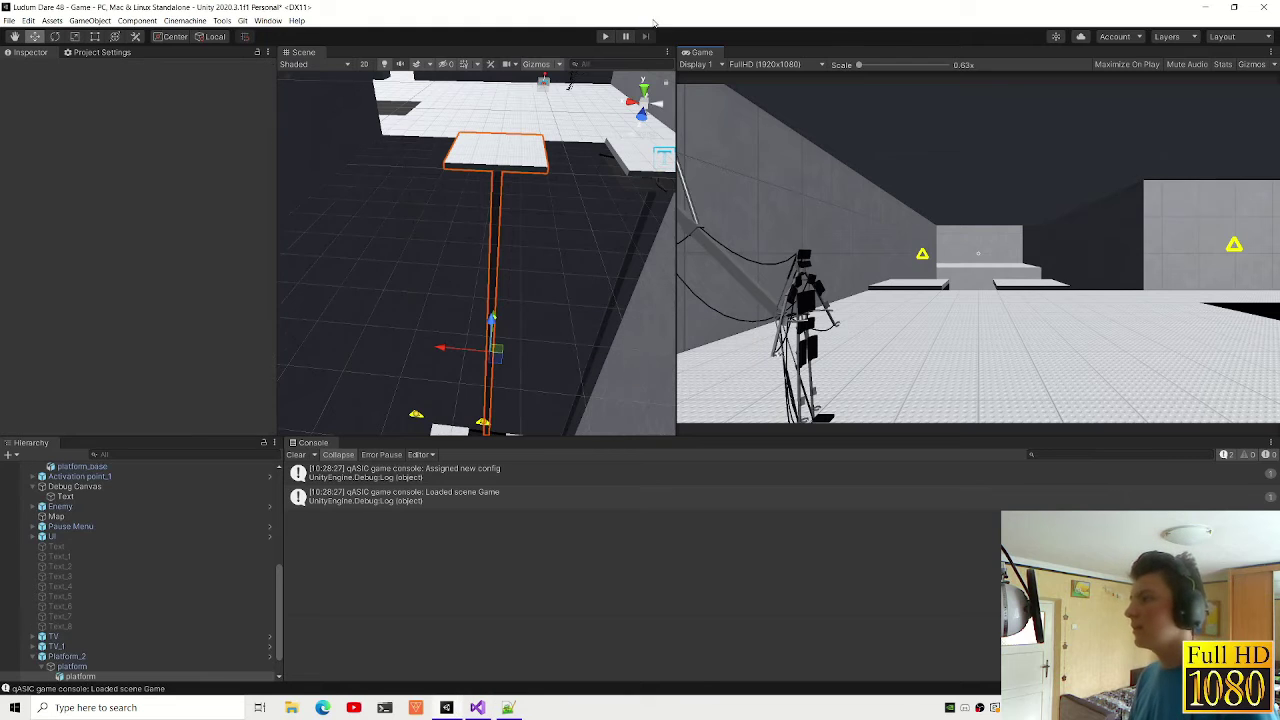
Step: Play-test by jumping onto the moving platform twice, reading the velocity and y-offset overlay, then stop
{"action": "key", "text": "ctrl+p"}
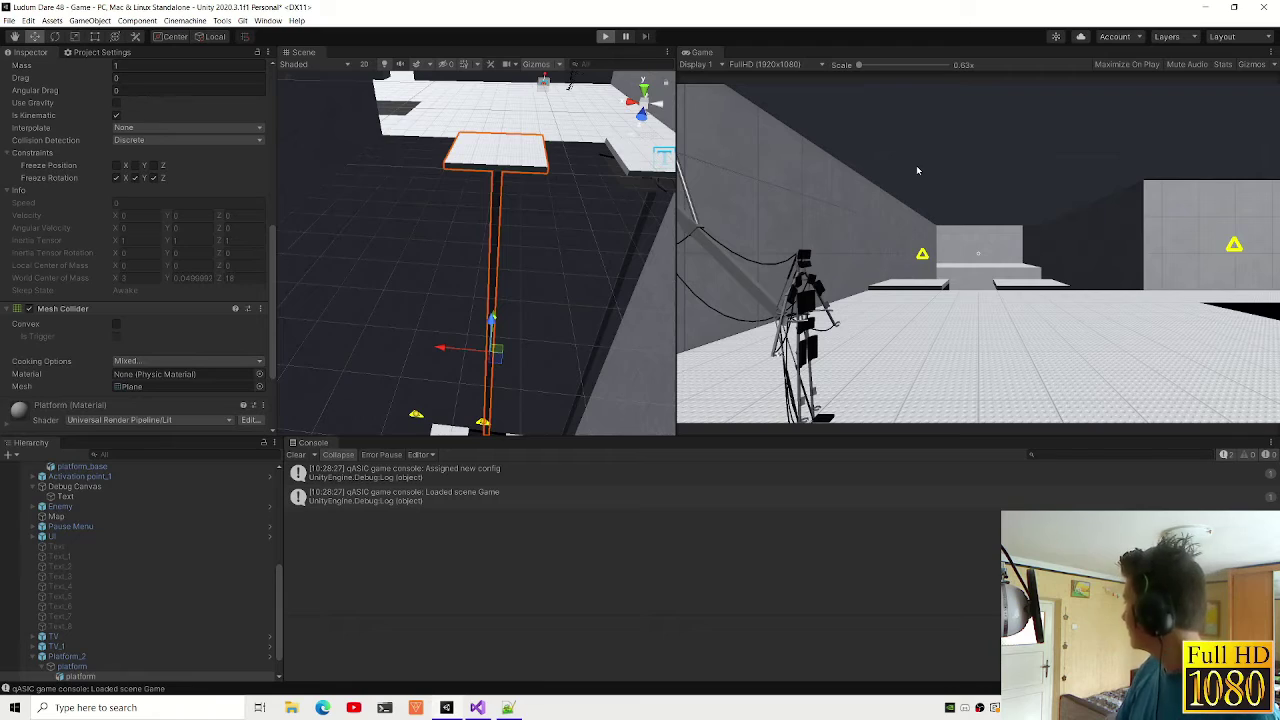
{"action": "left_click", "coordinate": [916, 170]}
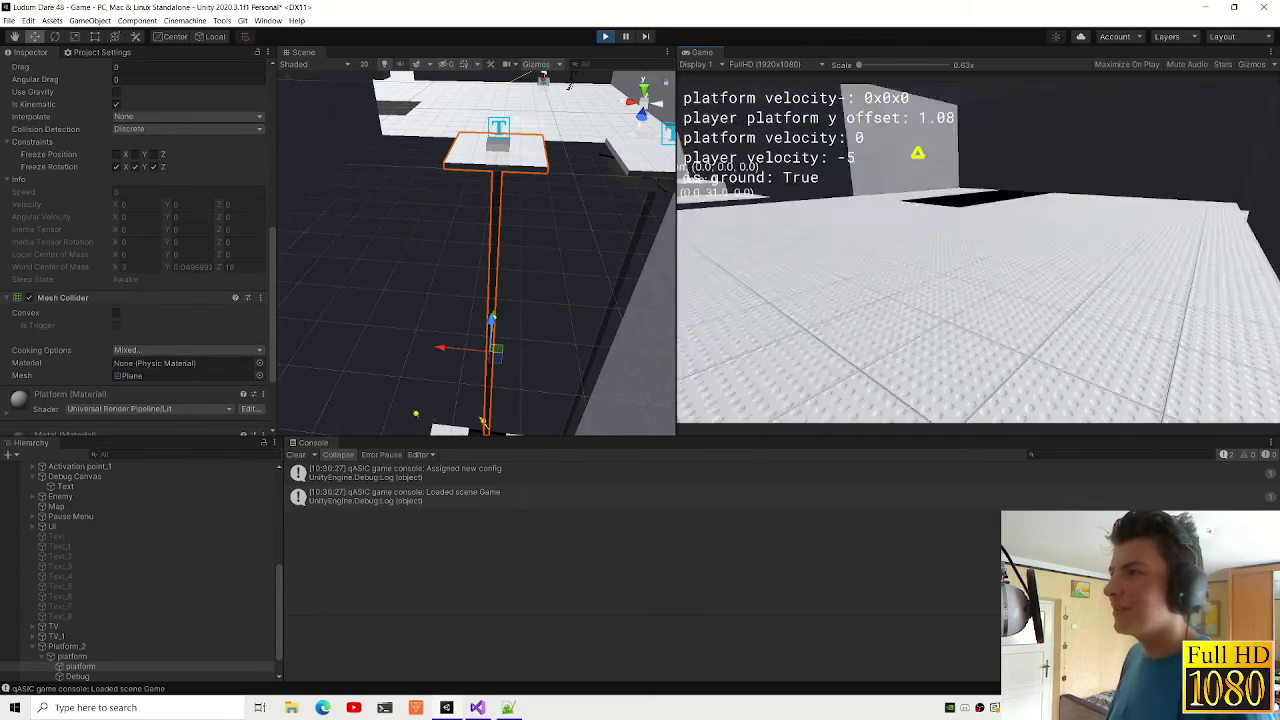
{"action": "key", "text": "space"}
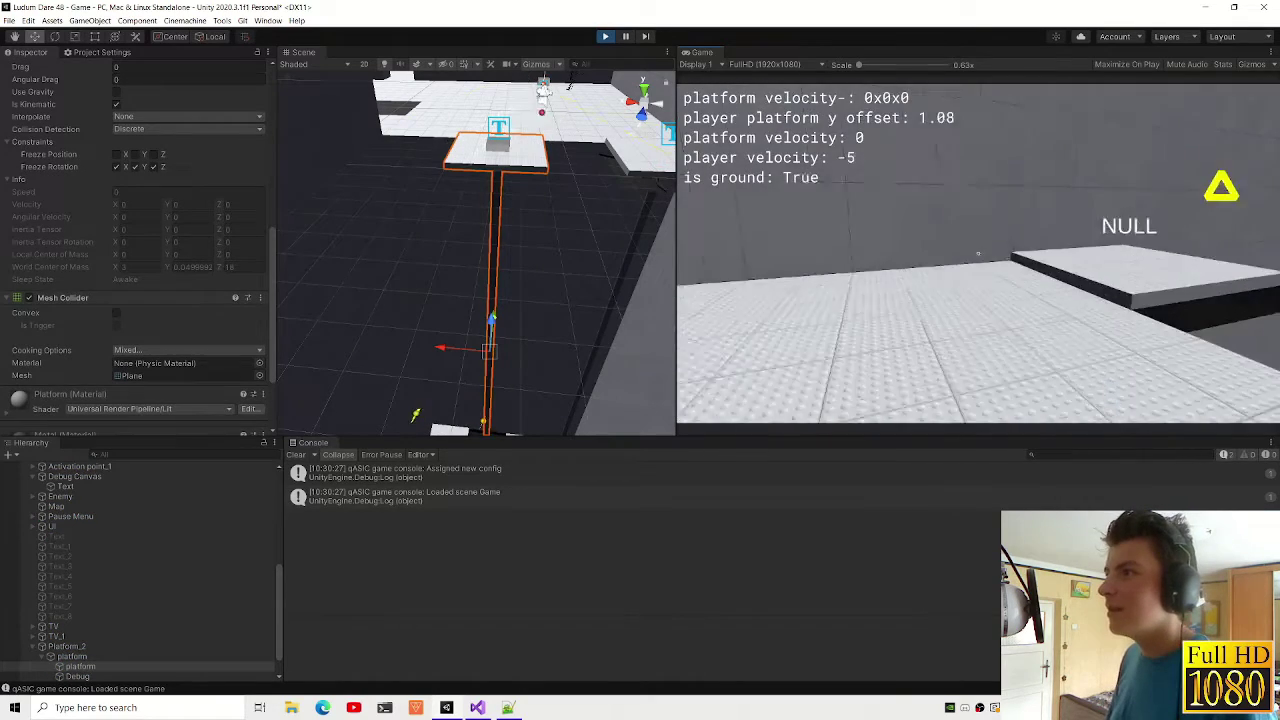
{"action": "key", "text": "space"}
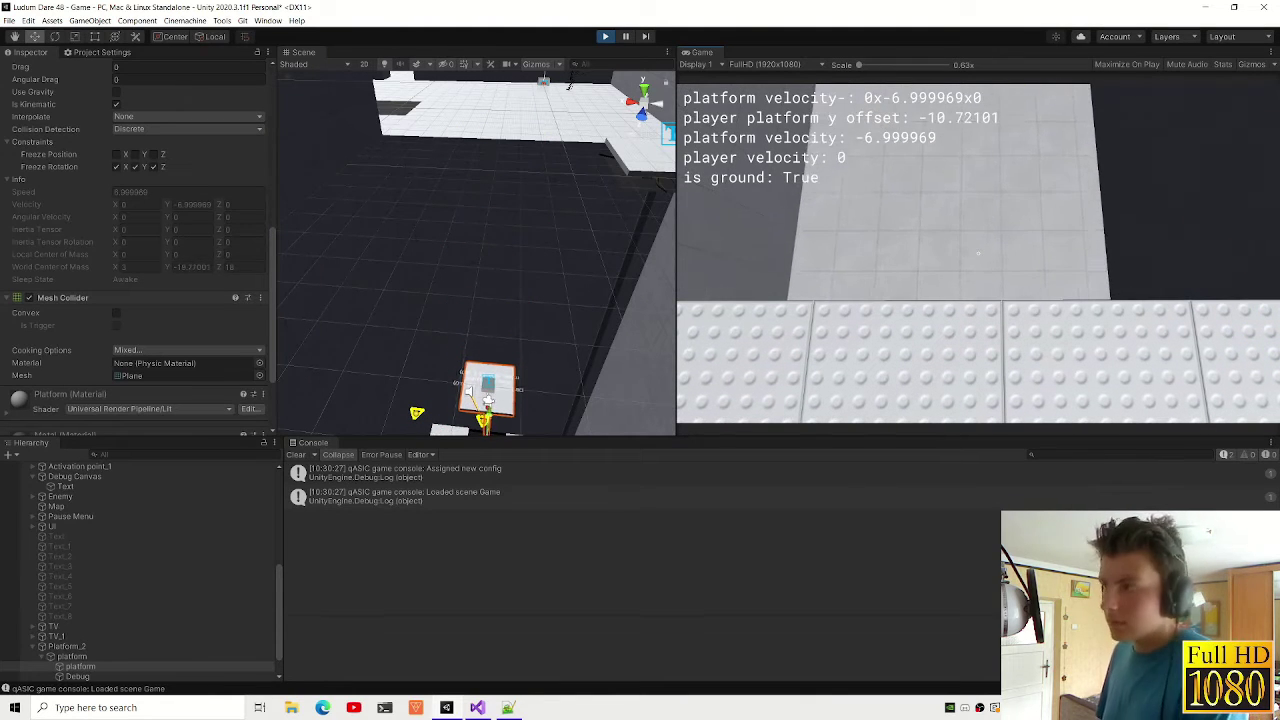
{"action": "left_click", "coordinate": [598, 707]}
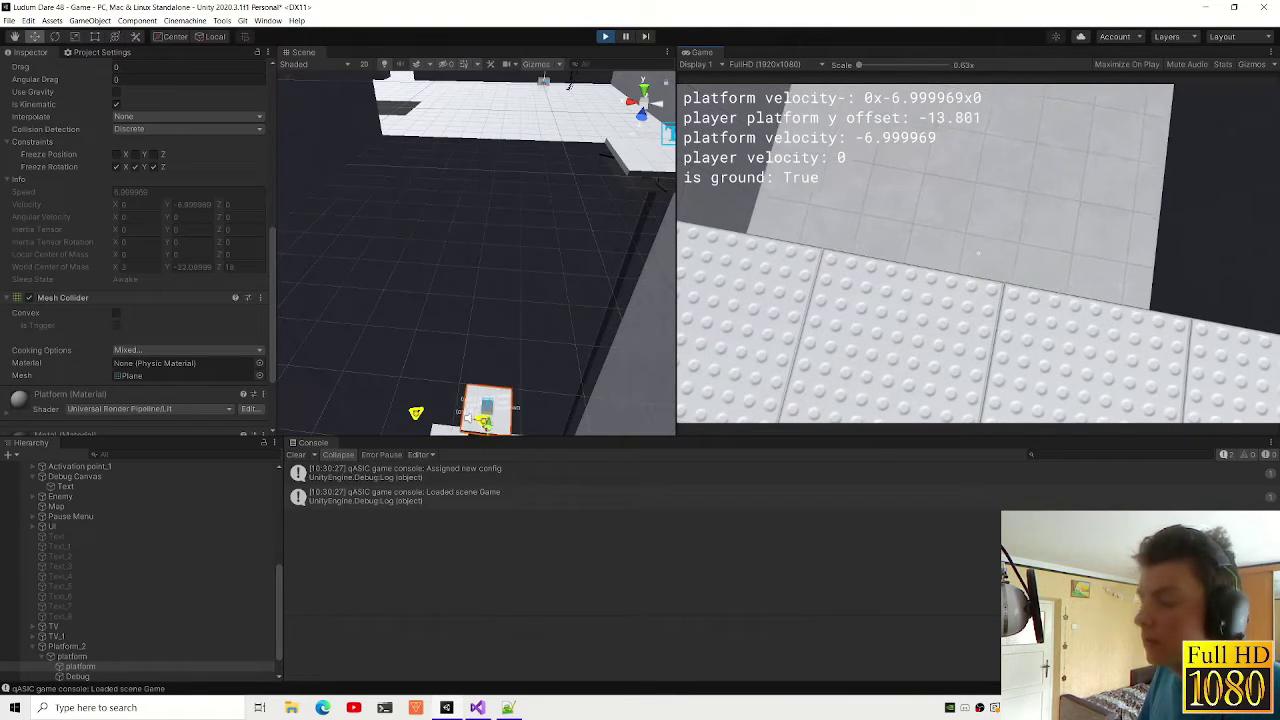
{"action": "key", "text": "ctrl+p"}
{"action": "key", "text": "alt+Tab"}
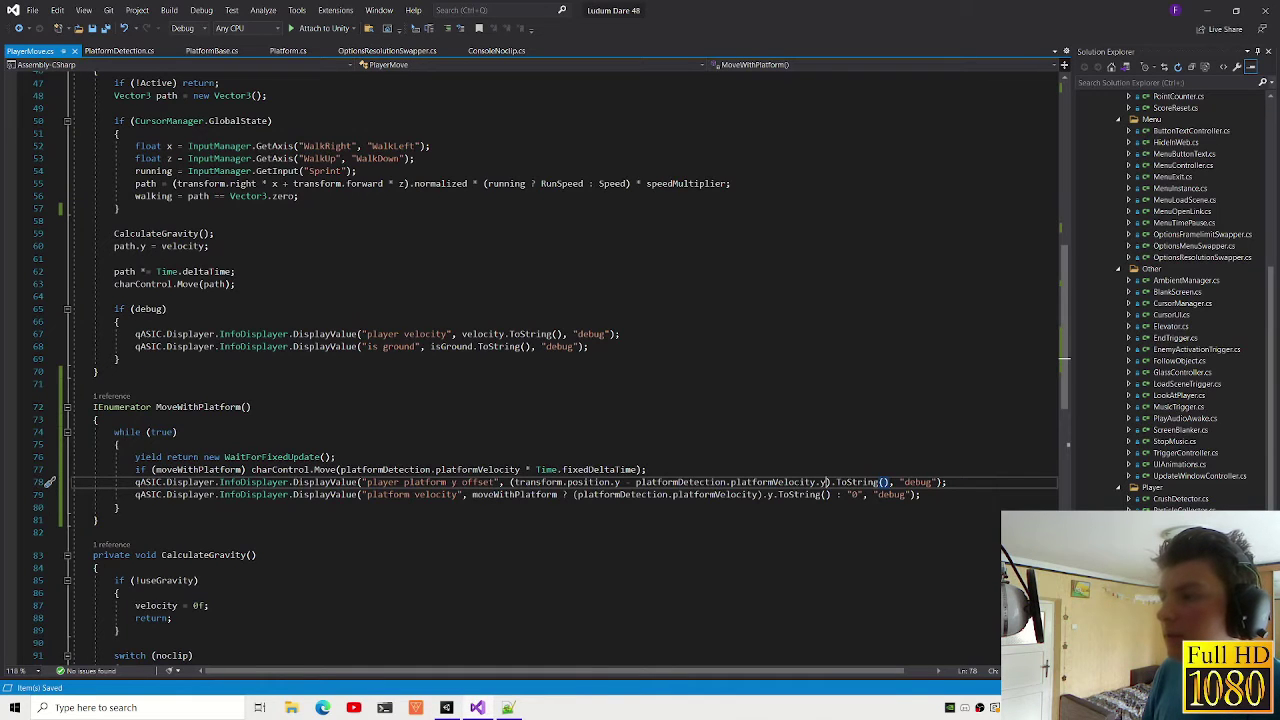
Step: Make the Rigidbody platform field public in PlatformDetection.cs and save it
{"action": "double_click", "coordinate": [775, 481]}
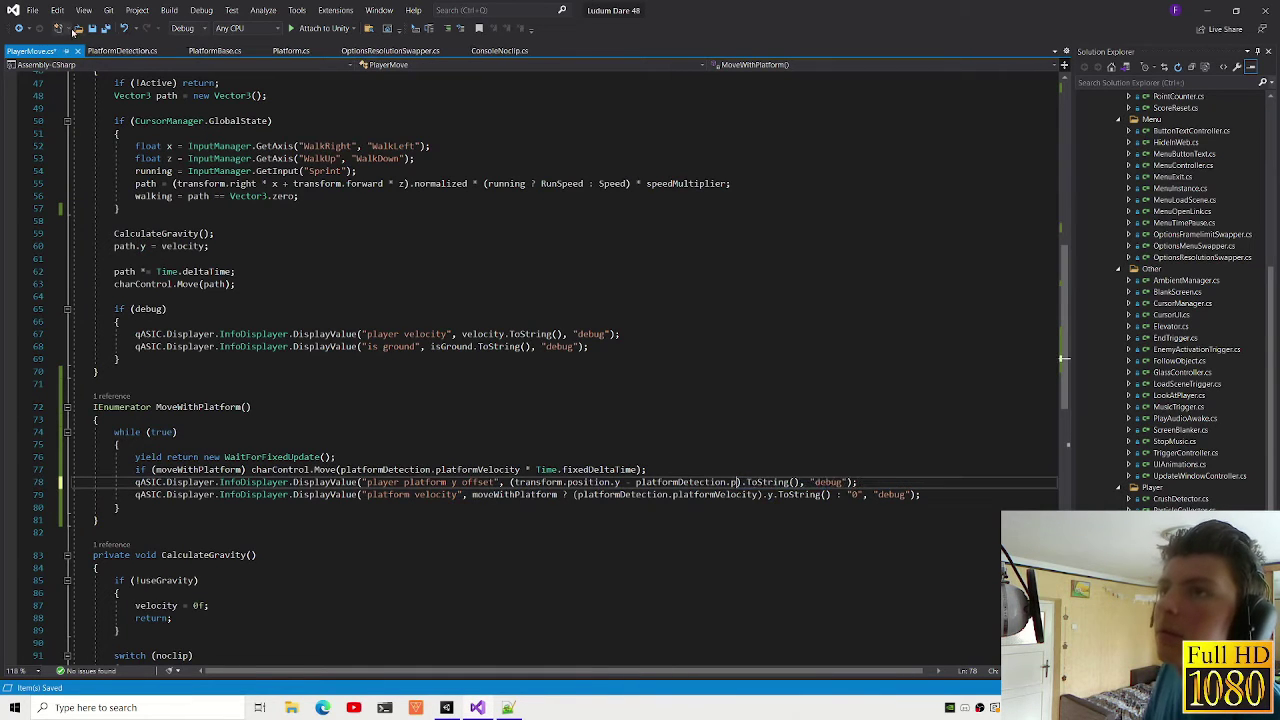
{"action": "left_click", "coordinate": [115, 51]}
{"action": "scroll", "coordinate": [500, 350], "scroll_direction": "up", "scroll_amount": 5}
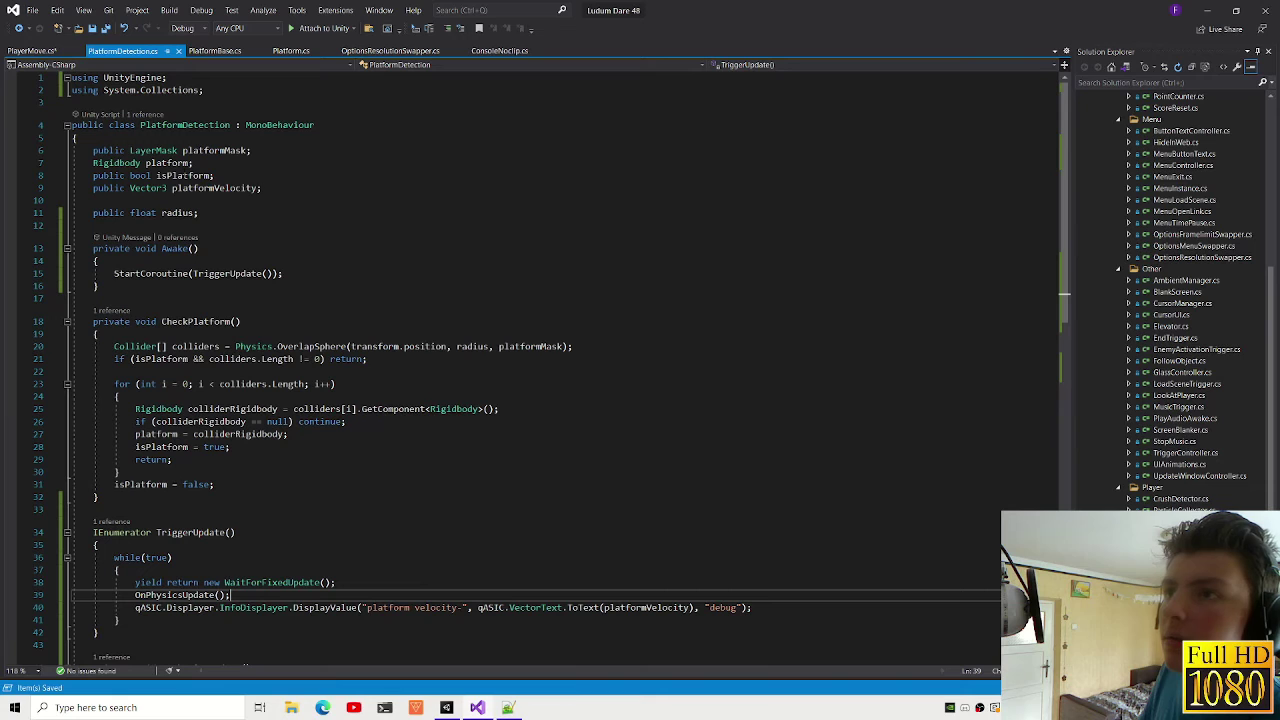
{"action": "left_click", "coordinate": [93, 163]}
{"action": "type", "text": "p"}
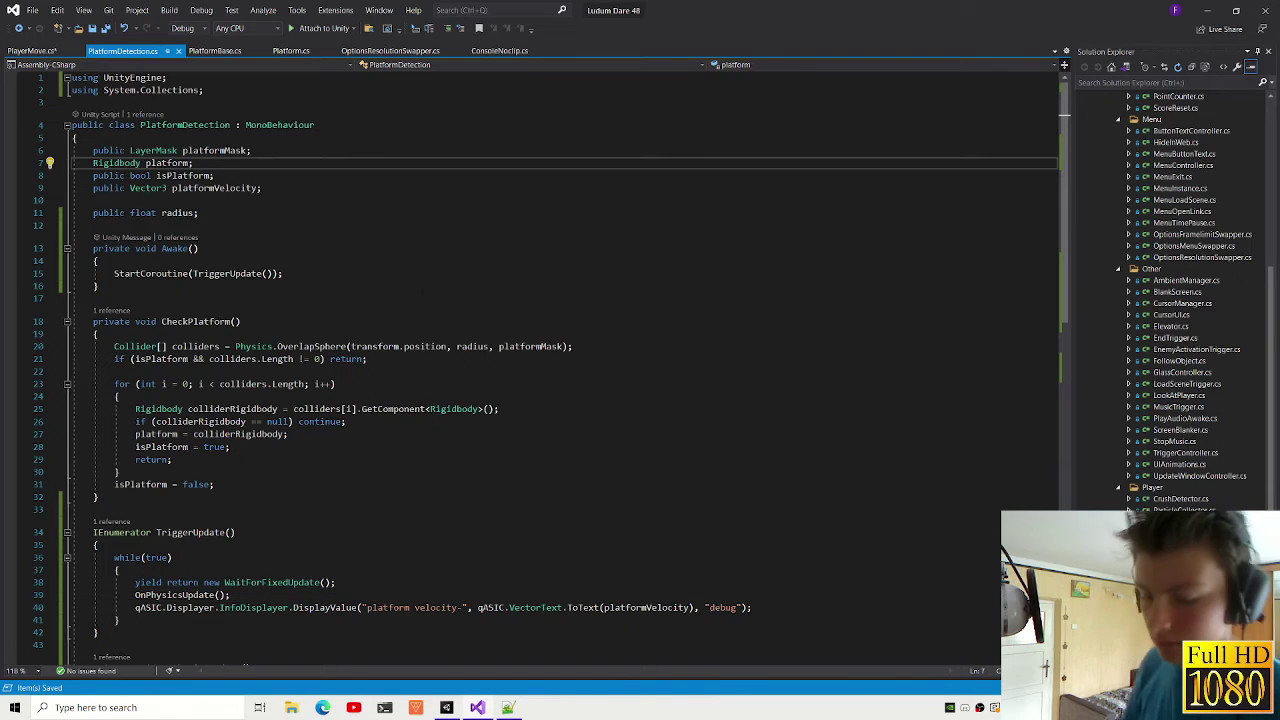
{"action": "type", "text": "ublic"}
{"action": "key", "text": "ctrl+s"}
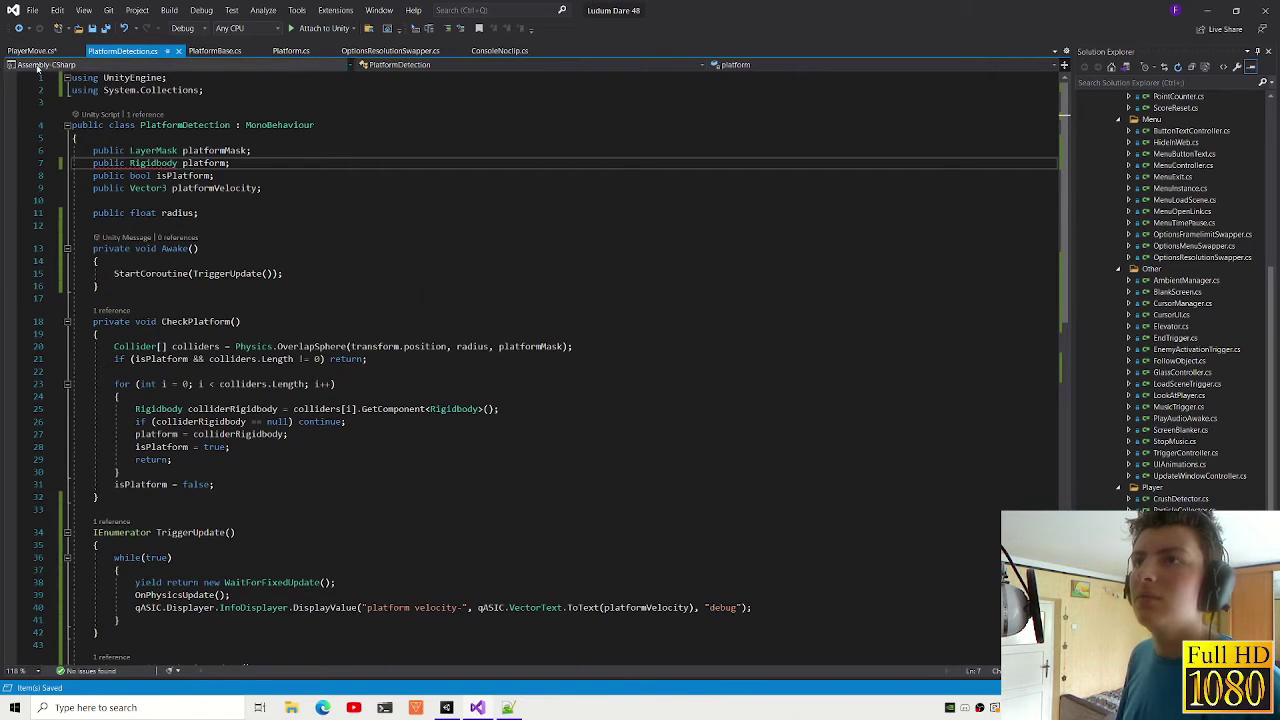
Step: In PlayerMove.cs line 78, use platformDetection.platform.position.y instead of the platform velocity
{"action": "left_click", "coordinate": [30, 51]}
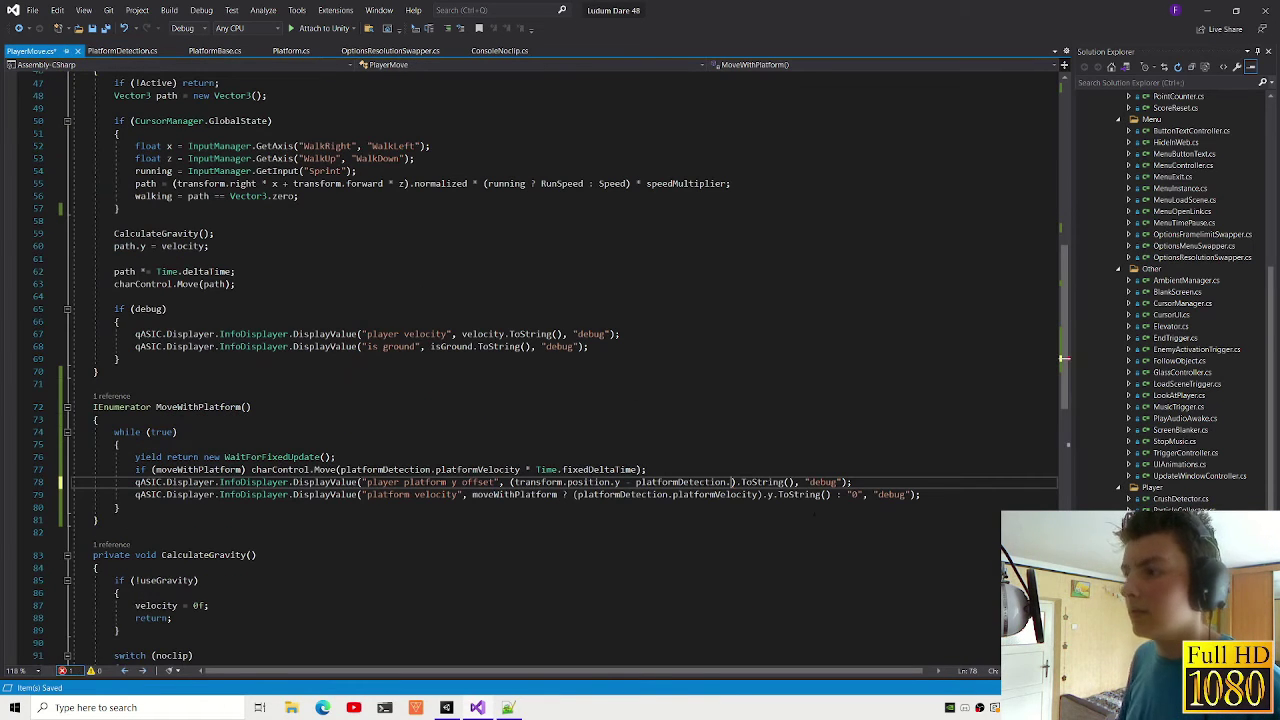
{"action": "type", "text": "platform.tr"}
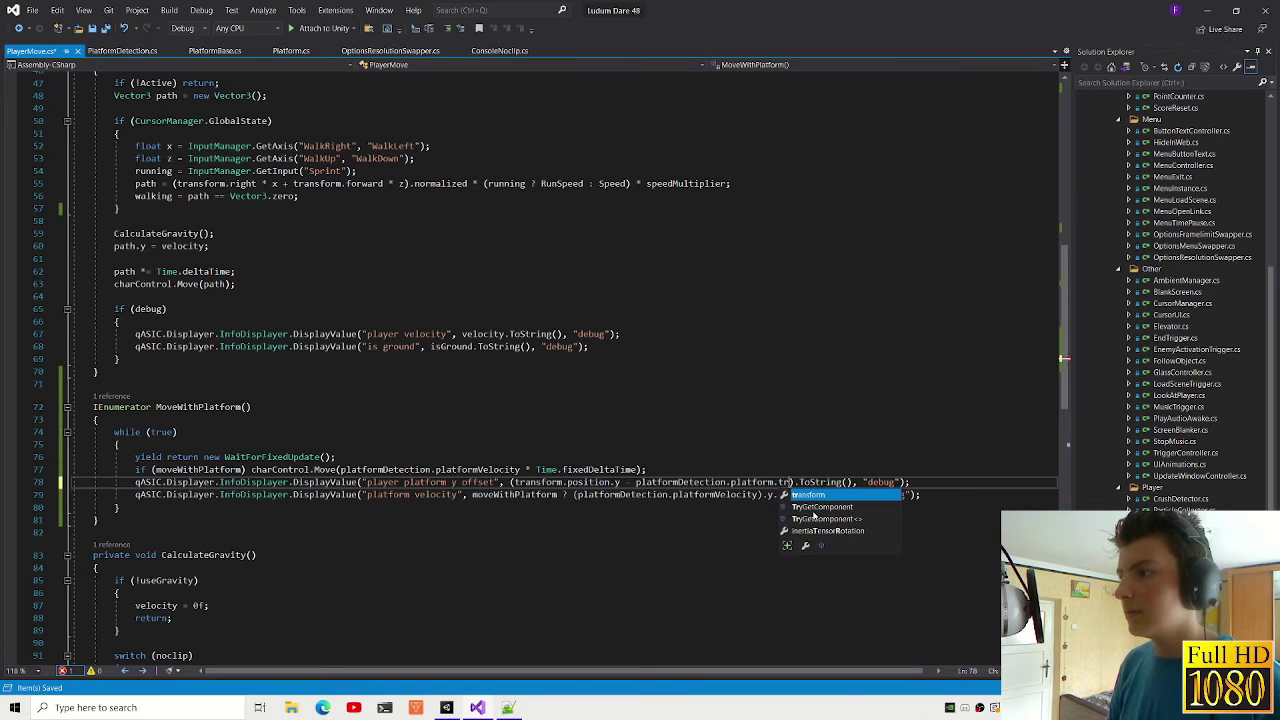
{"action": "key", "text": "BackSpace"}
{"action": "type", "text": ".position."}
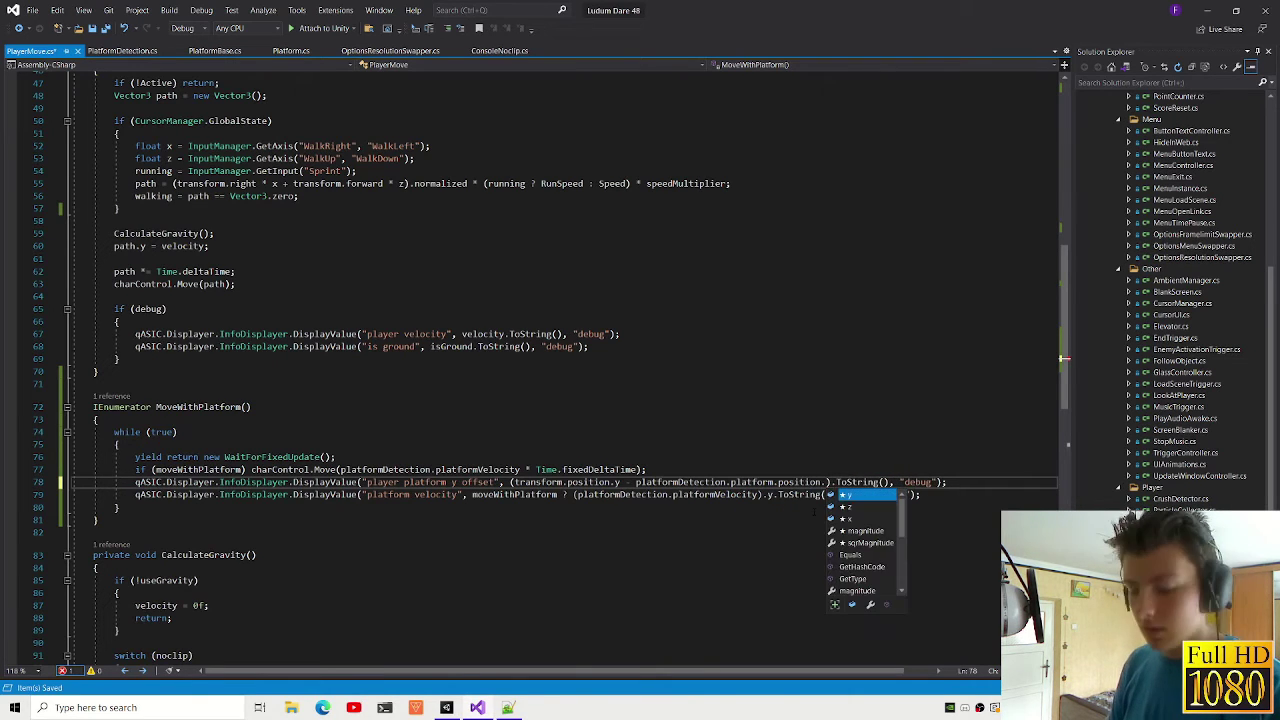
{"action": "type", "text": "y"}
{"action": "key", "text": "alt+Tab"}
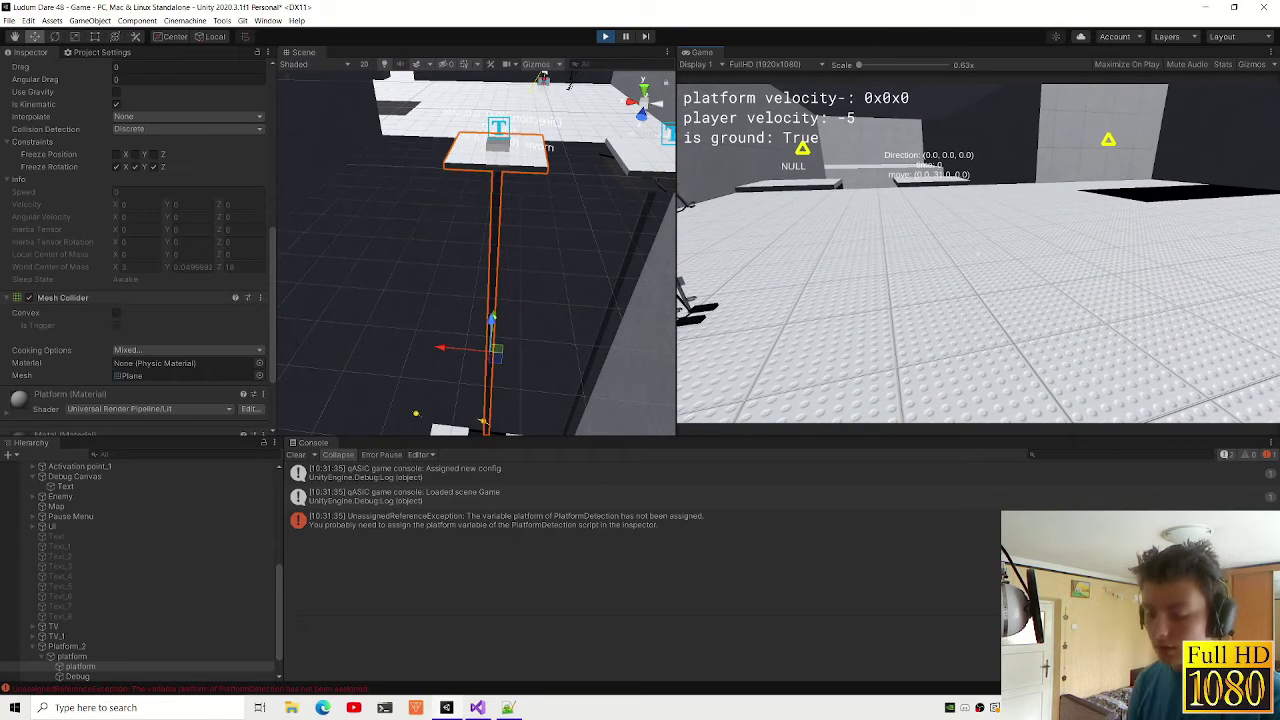
Step: Stop play and prefix the line 78 offset with platformDetection.platform == null ? "NULL" :
{"action": "key", "text": "ctrl+p"}
{"action": "left_click", "coordinate": [478, 707]}
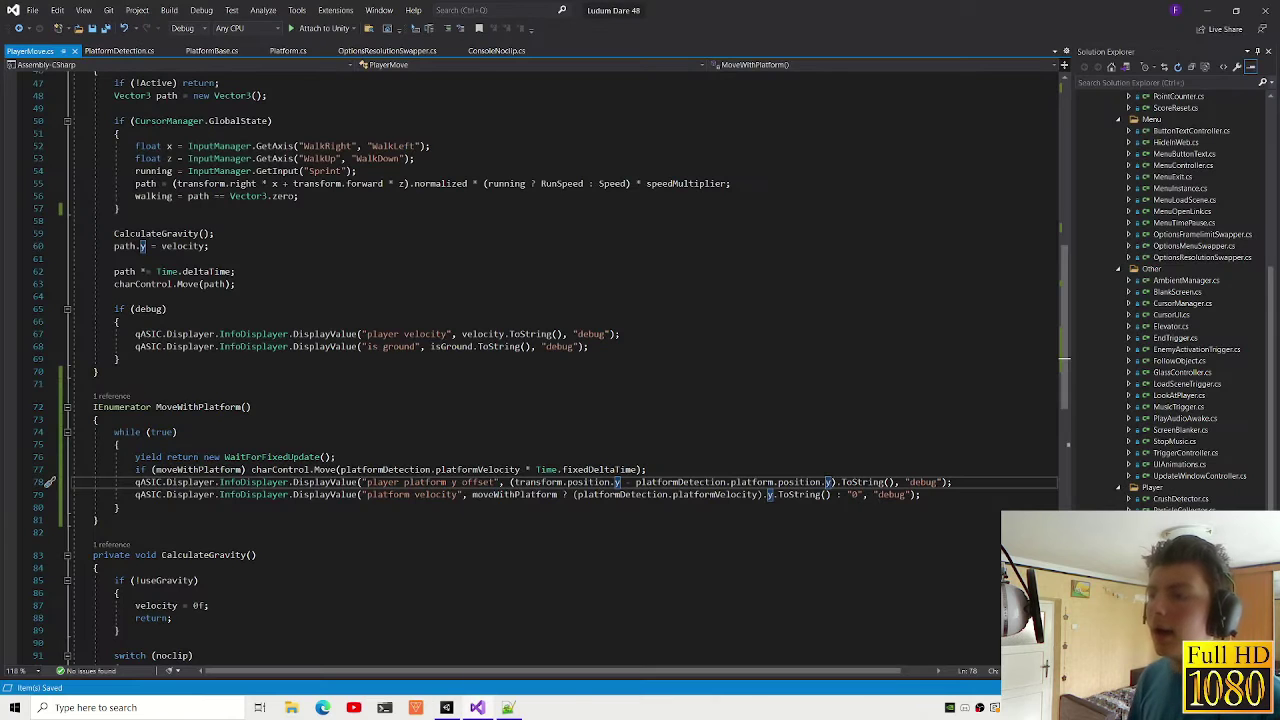
{"action": "left_click_drag", "start_coordinate": [614, 482], "coordinate": [821, 482]}
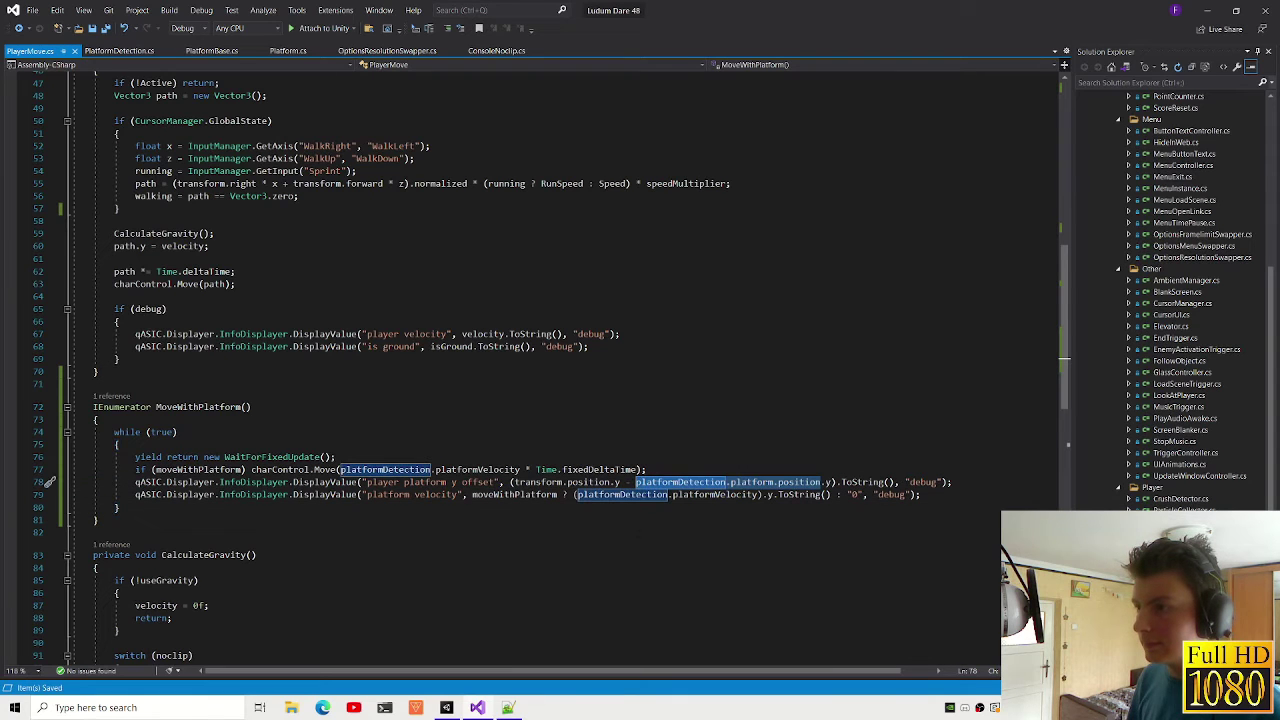
{"action": "left_click", "coordinate": [94, 532]}
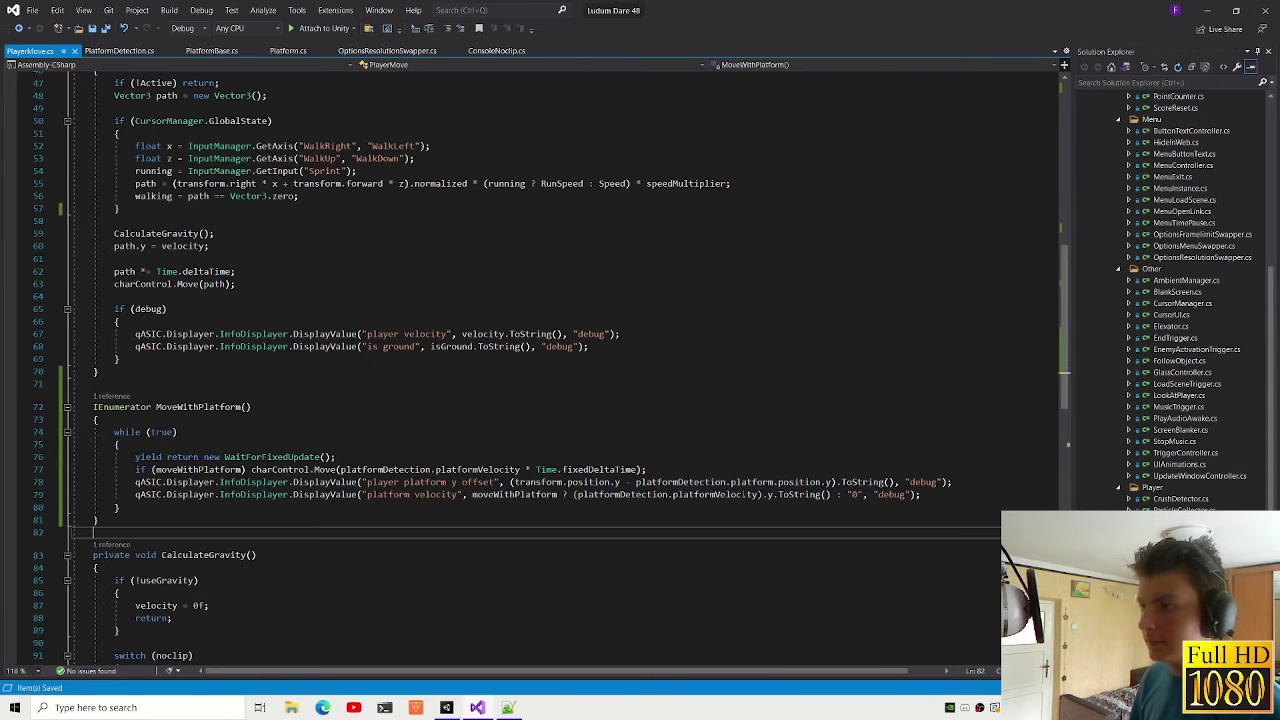
{"action": "left_click_drag", "start_coordinate": [775, 482], "coordinate": [599, 482]}
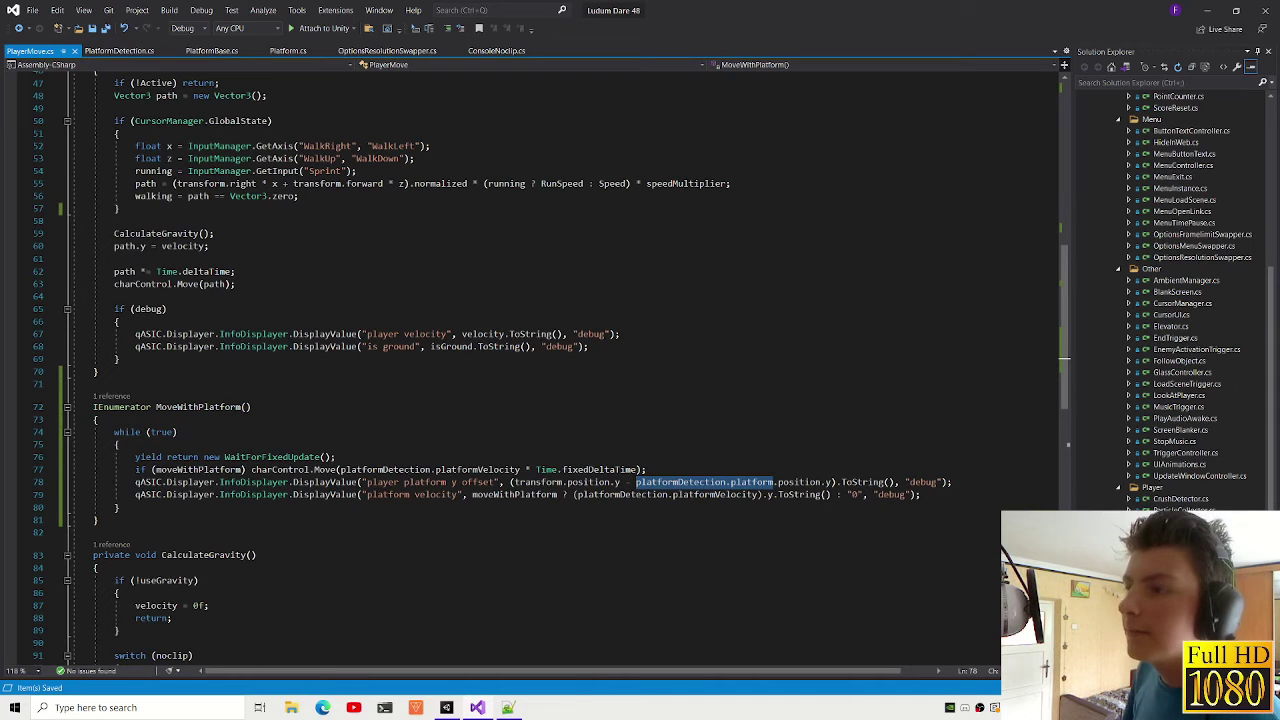
{"action": "left_click", "coordinate": [366, 482]}
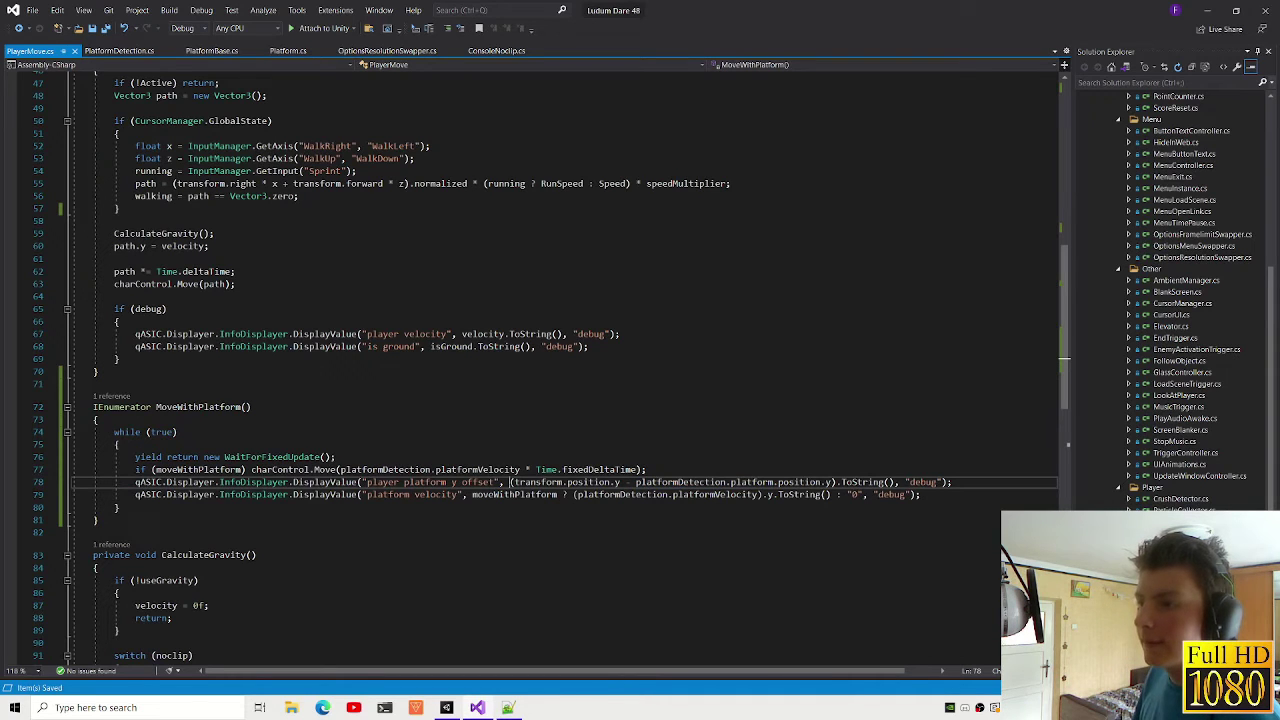
{"action": "left_click", "coordinate": [510, 482]}
{"action": "type", "text": "platformDetection.platform"}
{"action": "type", "text": "== null"}
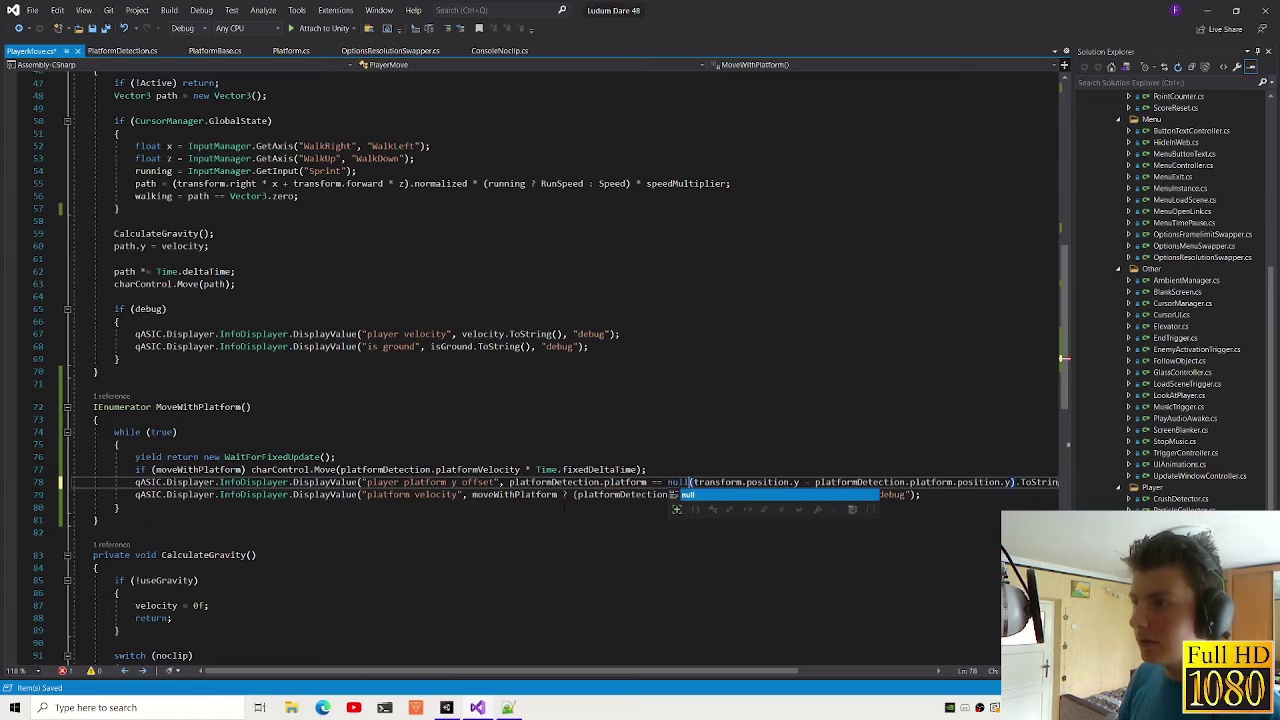
{"action": "type", "text": " ? \"NULL\" :"}
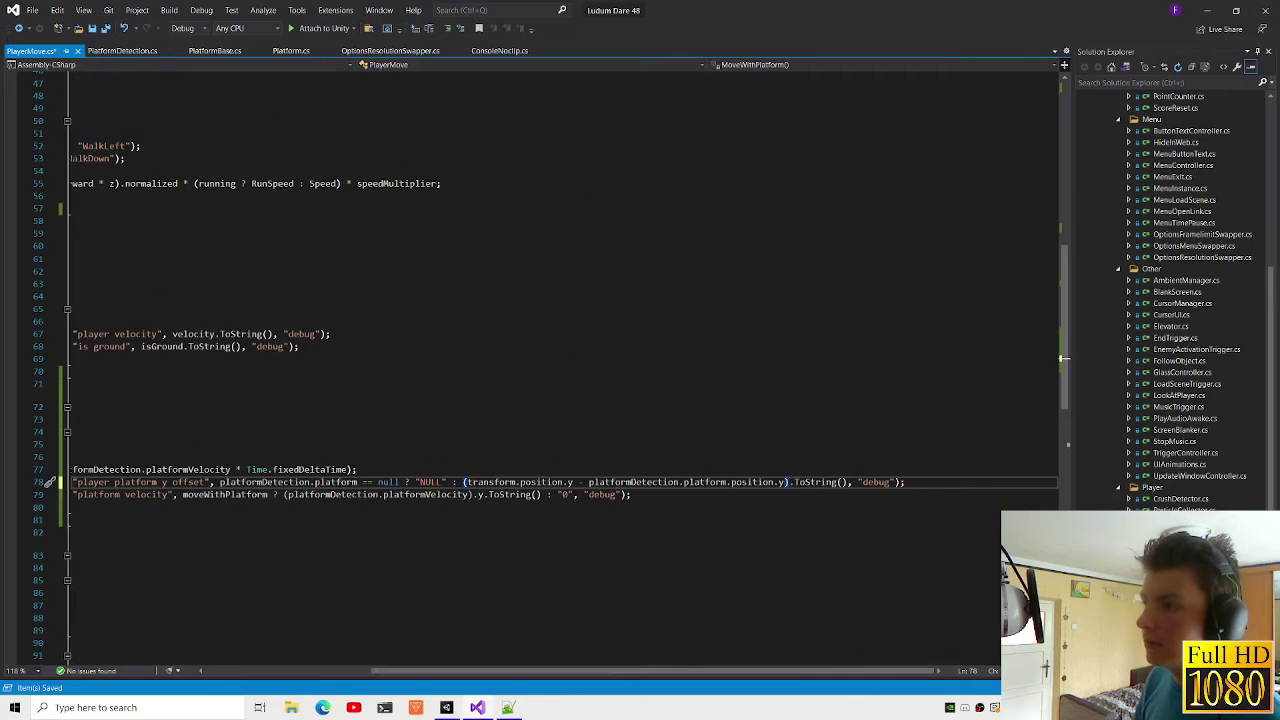
{"action": "left_click", "coordinate": [446, 707]}
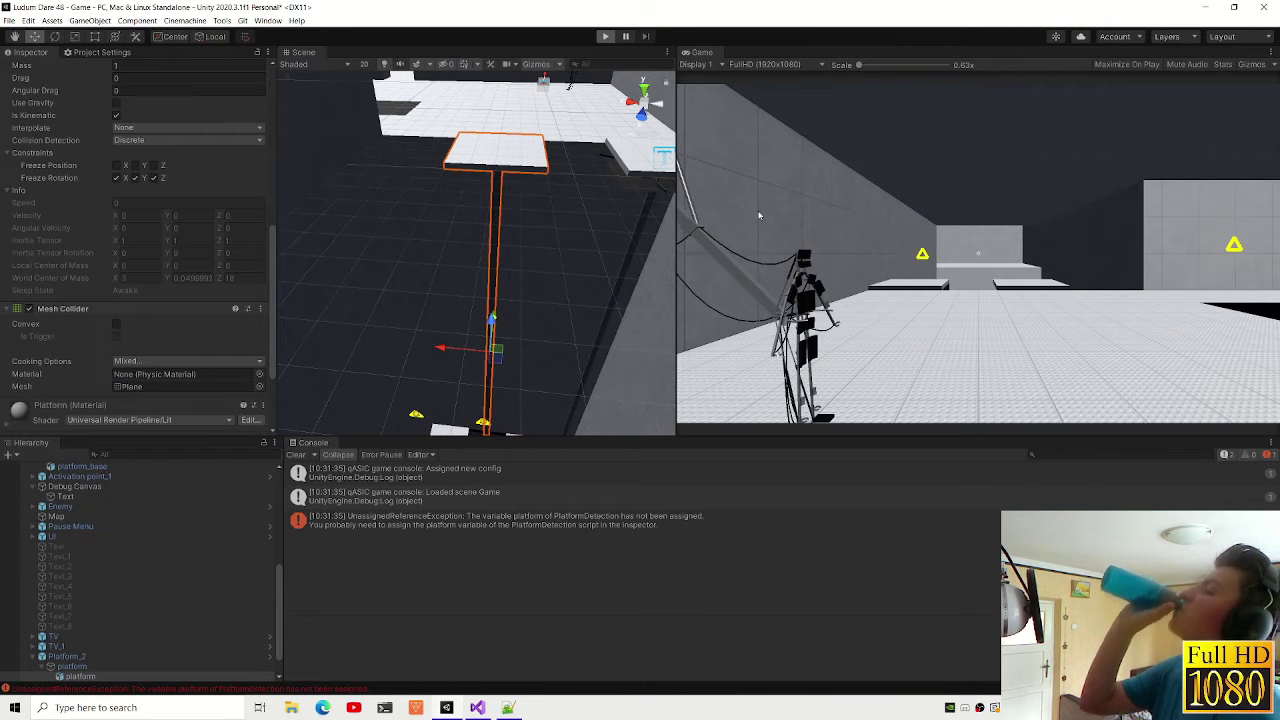
Step: Play, jump onto the platform, step two paused frames to inspect the readouts, then stop
{"action": "left_click", "coordinate": [759, 215]}
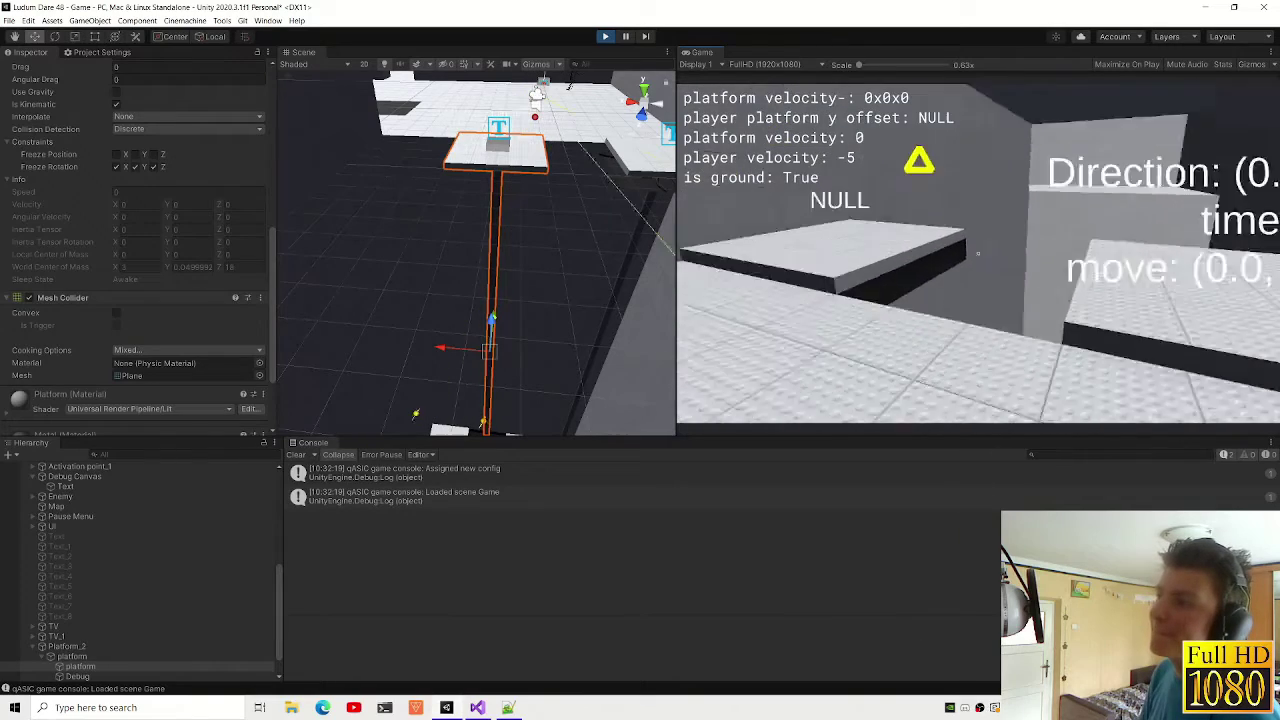
{"action": "key", "text": "space"}
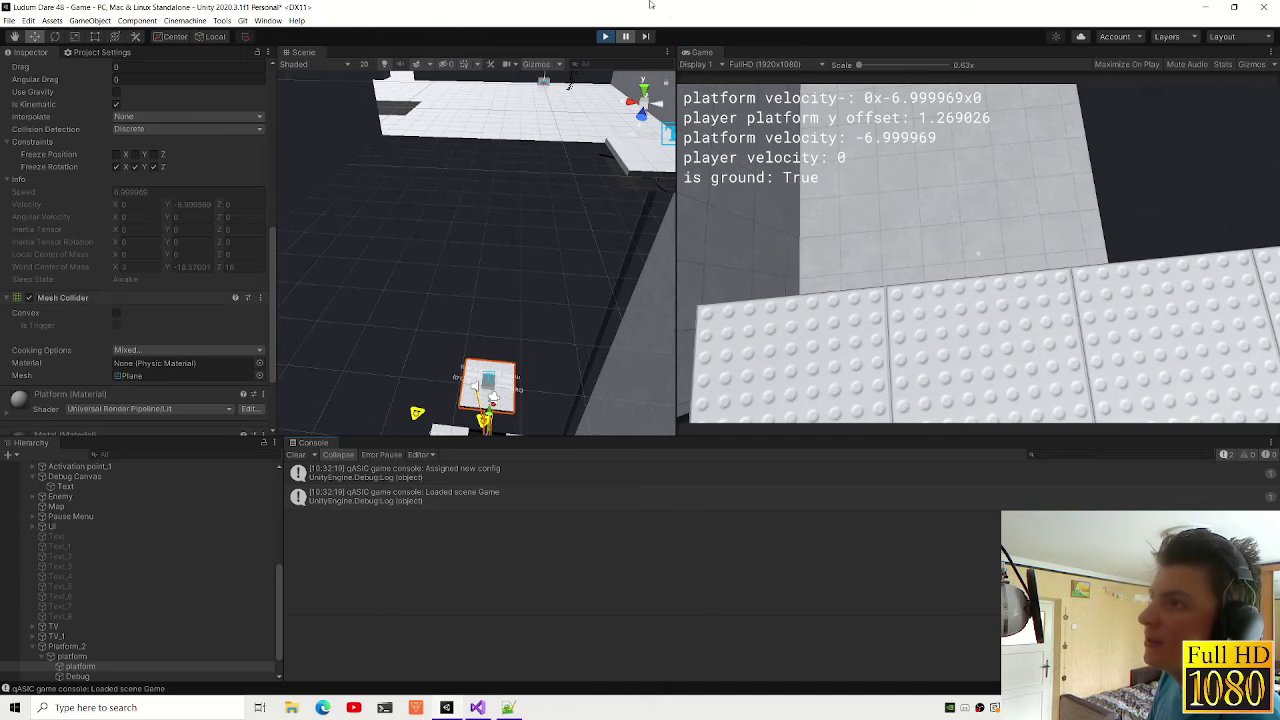
{"action": "left_click", "coordinate": [646, 37]}
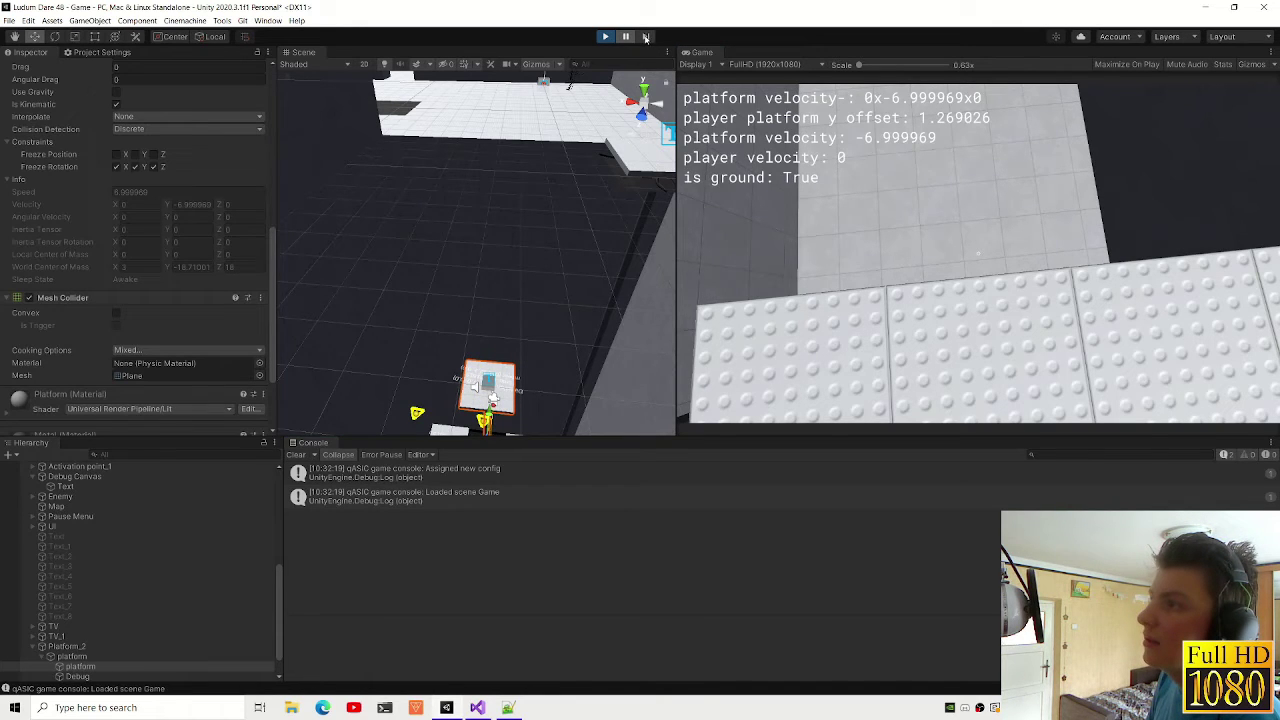
{"action": "left_click", "coordinate": [646, 37]}
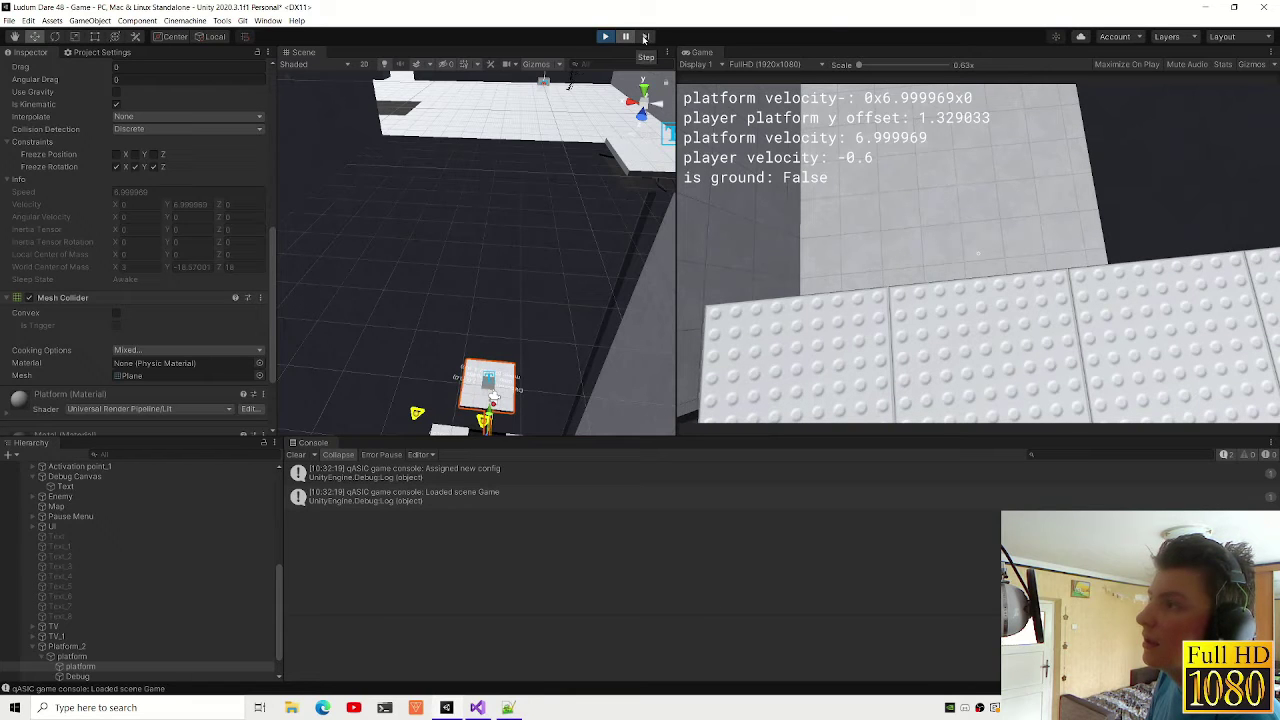
{"action": "left_click", "coordinate": [605, 37]}
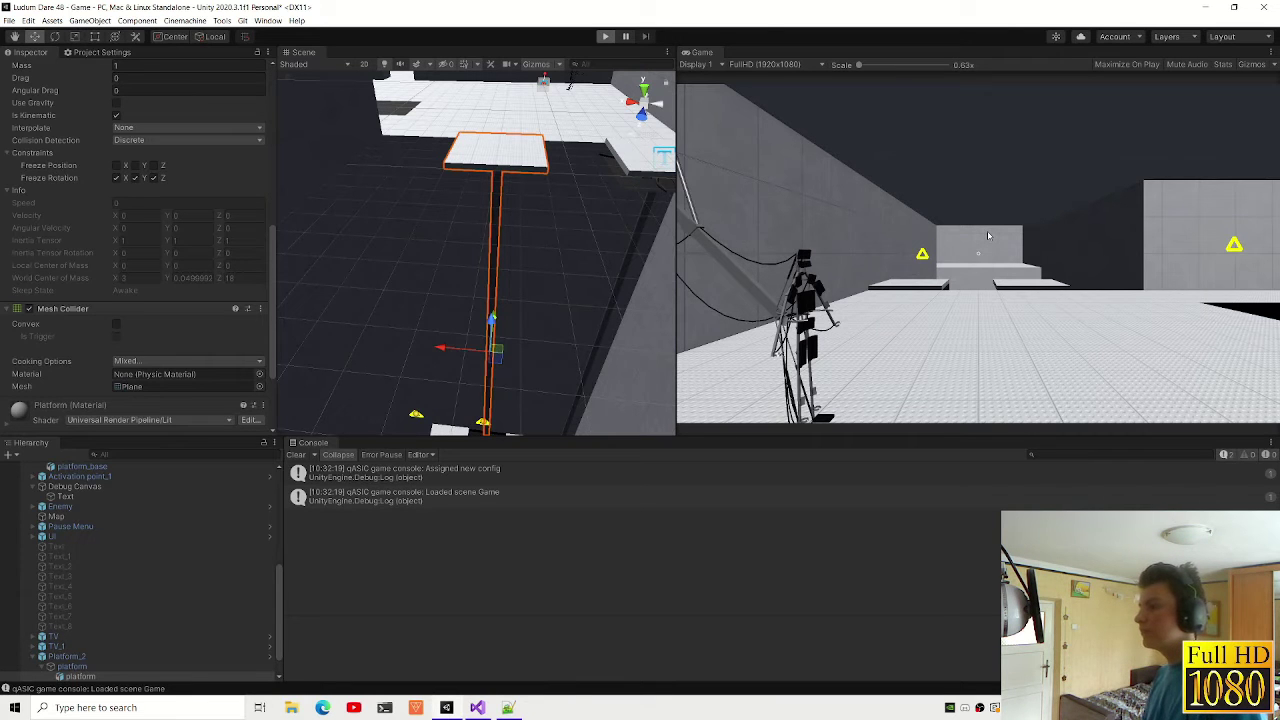
Step: Replay, pause while riding the platform, and step frames to watch the velocity flip
{"action": "key", "text": "ctrl+p"}
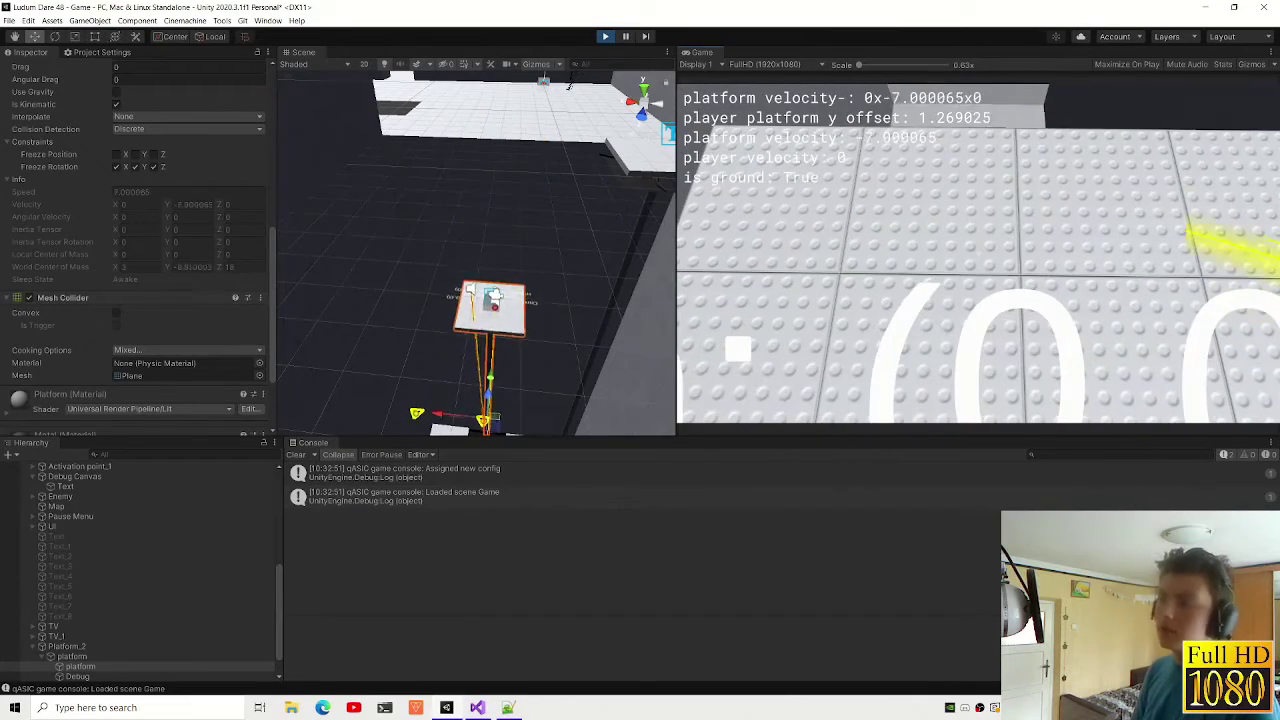
{"action": "key", "text": "ctrl+shift+p"}
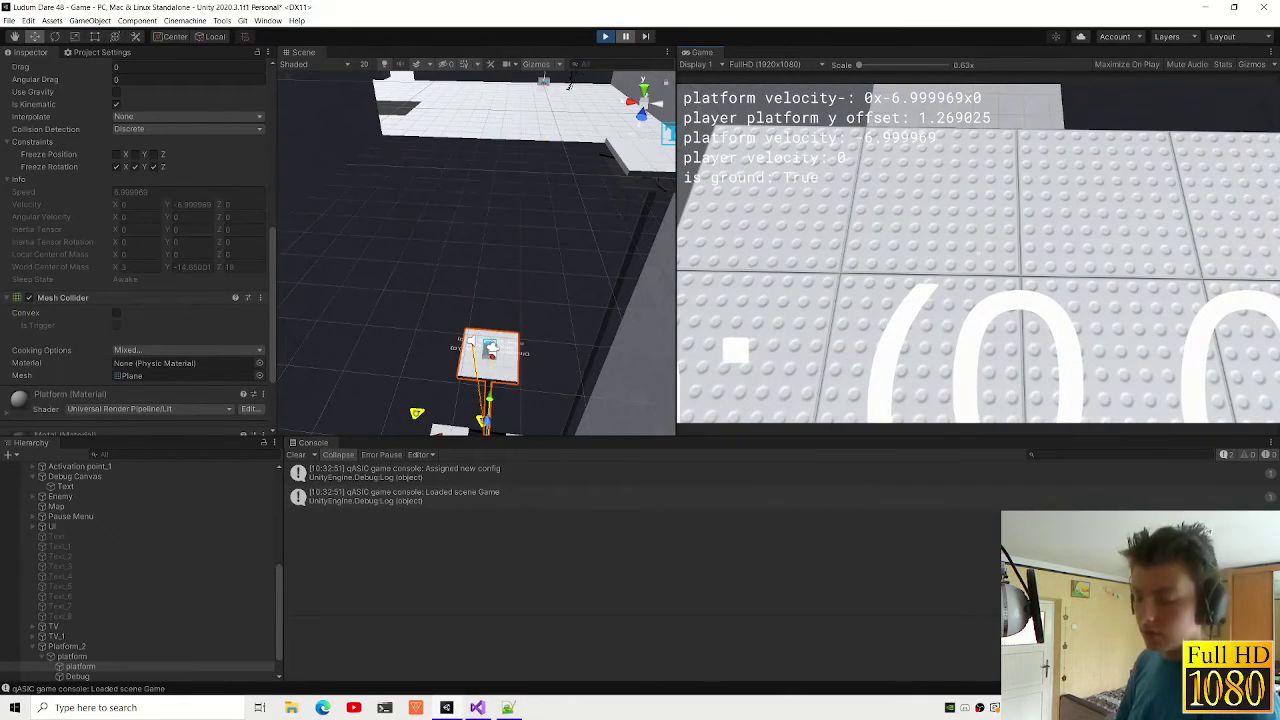
{"action": "left_click", "coordinate": [644, 37]}
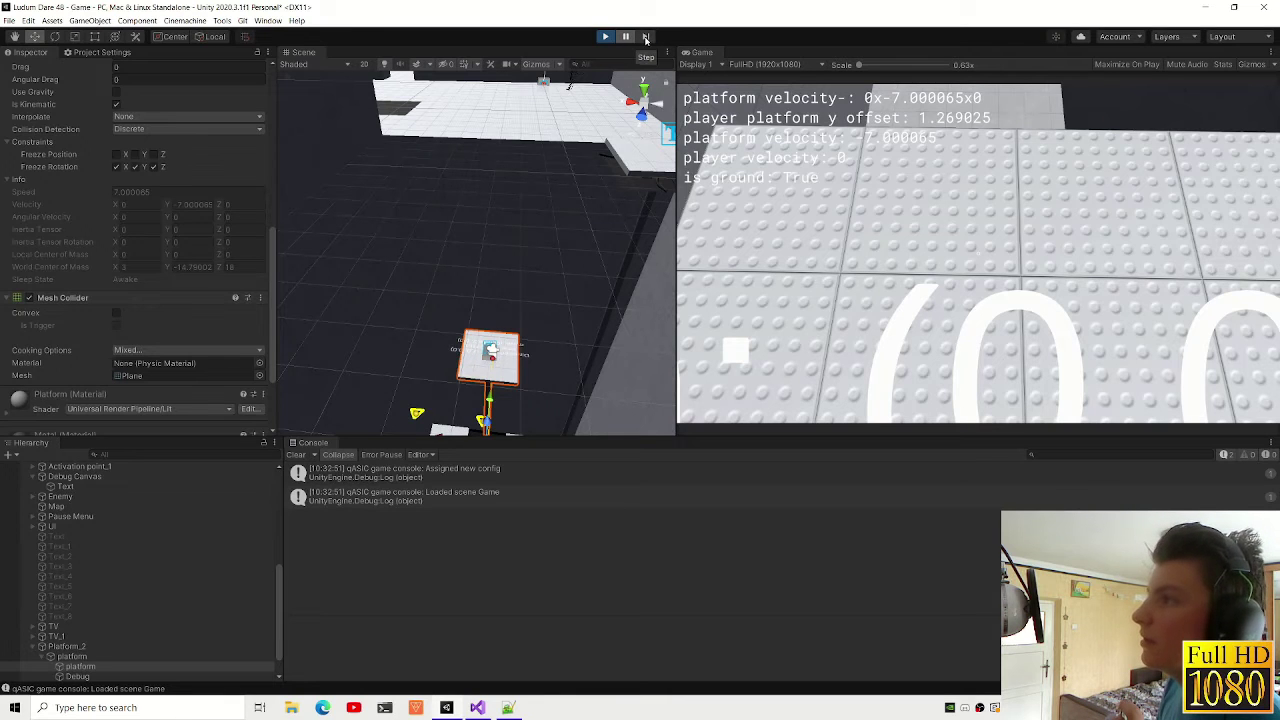
{"action": "left_click", "coordinate": [645, 37]}
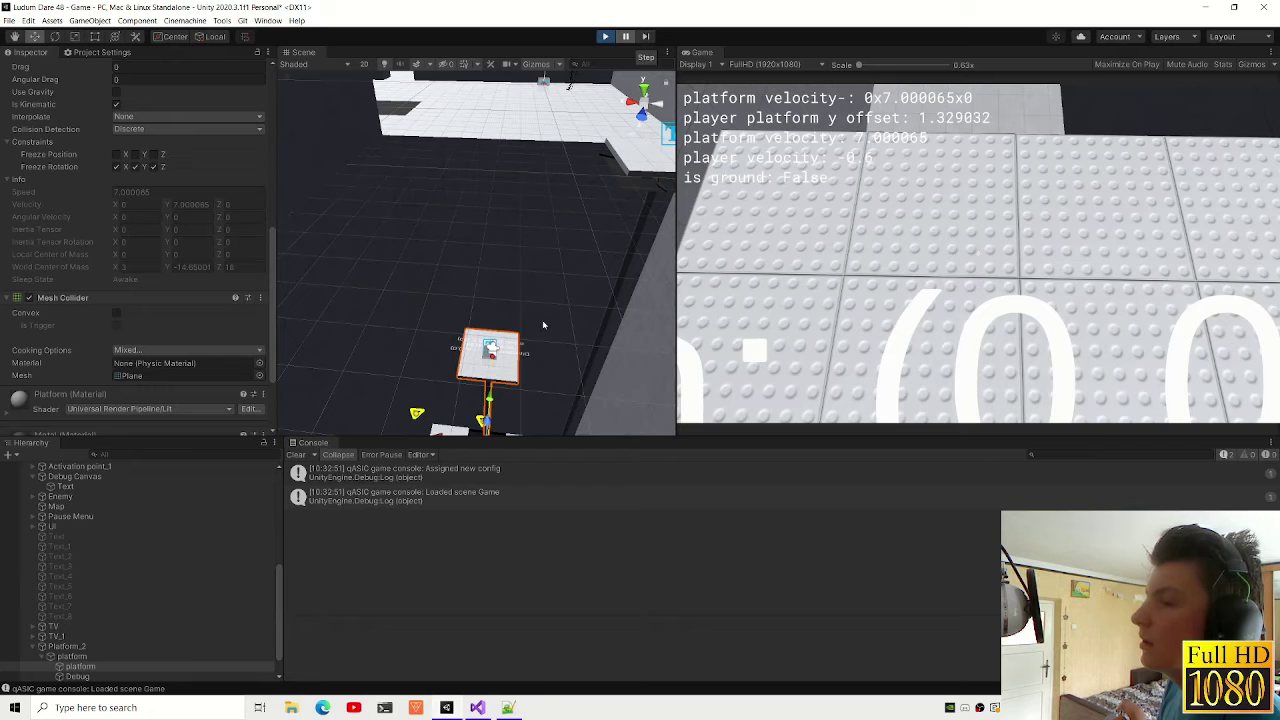
{"action": "mouse_move", "coordinate": [477, 707]}
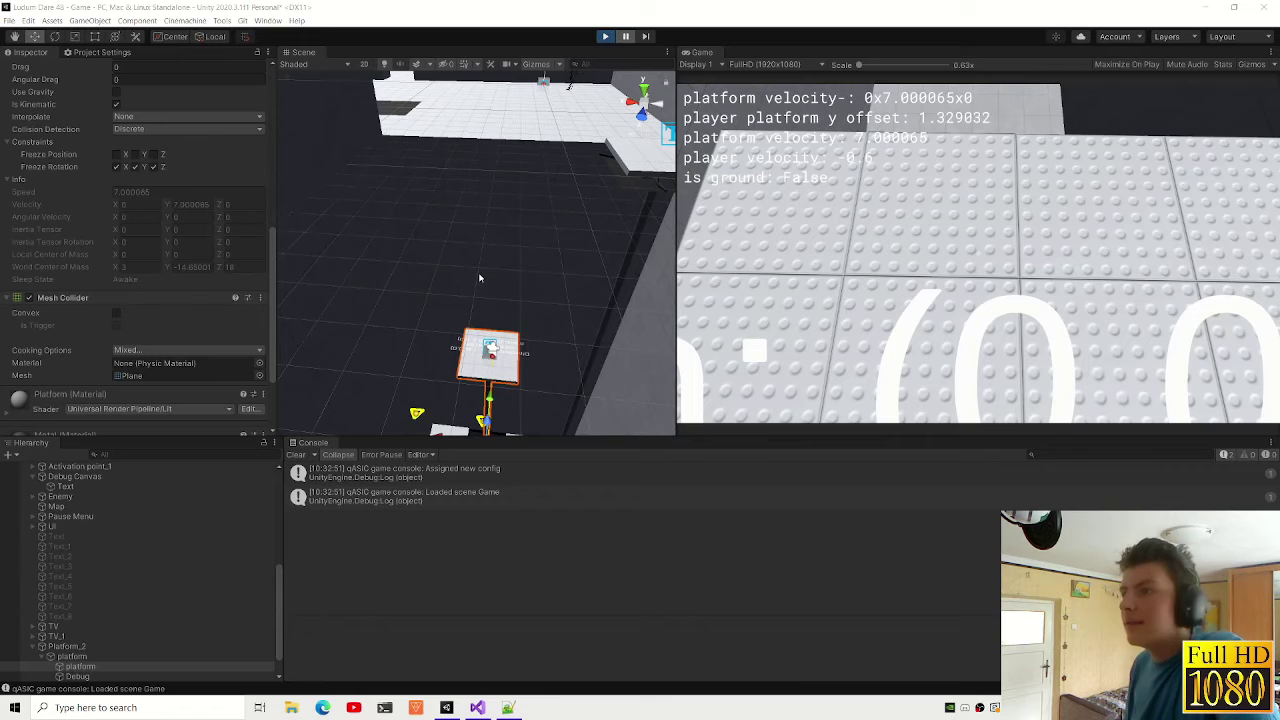
Step: Orbit the Scene view around the platform, then launch Paint from Windows search
{"action": "mouse_move", "coordinate": [479, 278]}
{"action": "left_mouse_down", "text": "alt"}
{"action": "mouse_move", "coordinate": [524, 181]}
{"action": "mouse_move", "coordinate": [554, 171]}
{"action": "mouse_move", "coordinate": [520, 294]}
{"action": "mouse_move", "coordinate": [549, 131]}
{"action": "mouse_move", "coordinate": [452, 277]}
{"action": "mouse_move", "coordinate": [523, 140]}
{"action": "mouse_move", "coordinate": [430, 269]}
{"action": "mouse_move", "coordinate": [485, 233]}
{"action": "left_mouse_up", "text": "alt"}
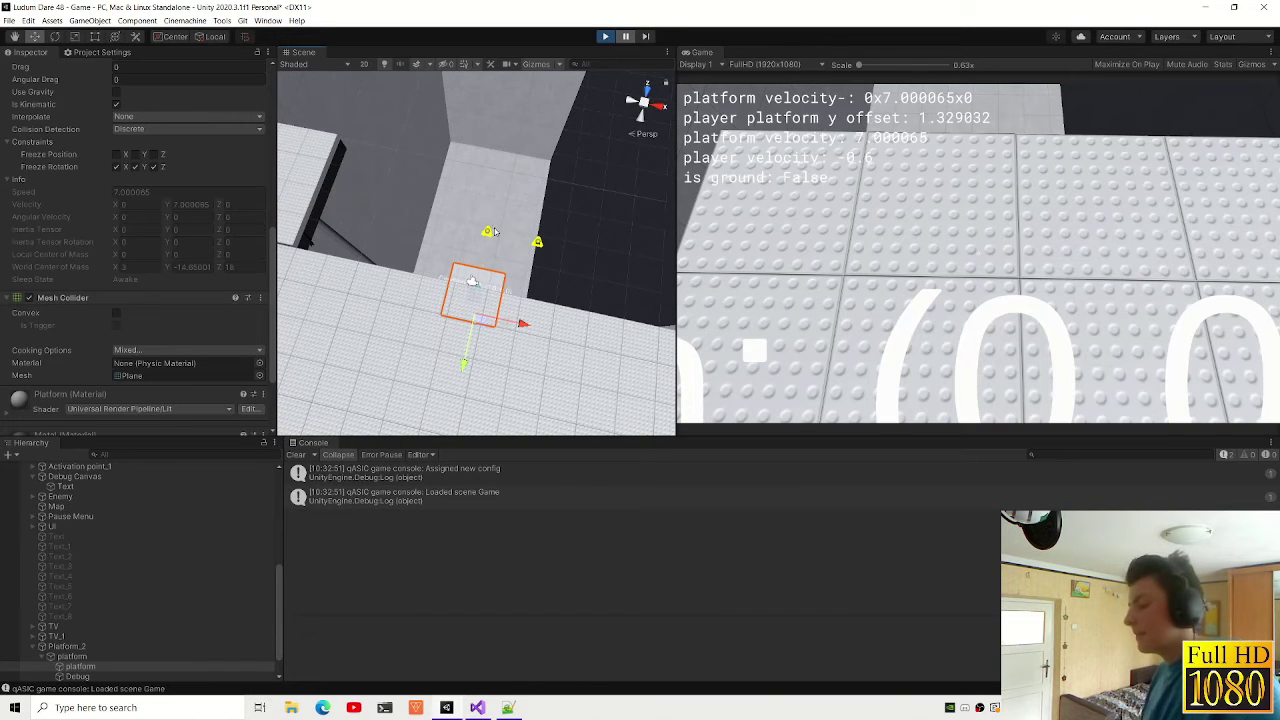
{"action": "left_click", "coordinate": [58, 712]}
{"action": "type", "text": "paint"}
{"action": "key", "text": "Escape"}
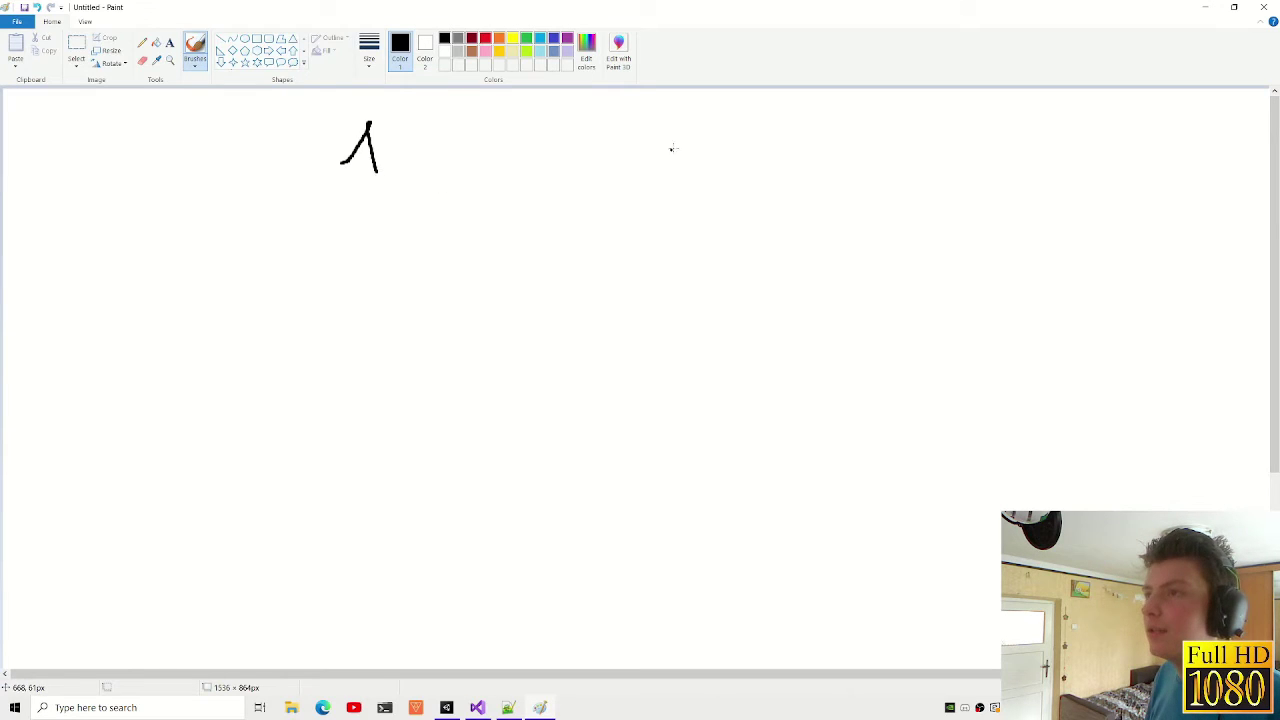
Step: Draw the 2 label, two ground lines, and the two stick figures' heads and arms in black
{"action": "left_click_drag", "start_coordinate": [770, 187], "coordinate": [869, 197]}
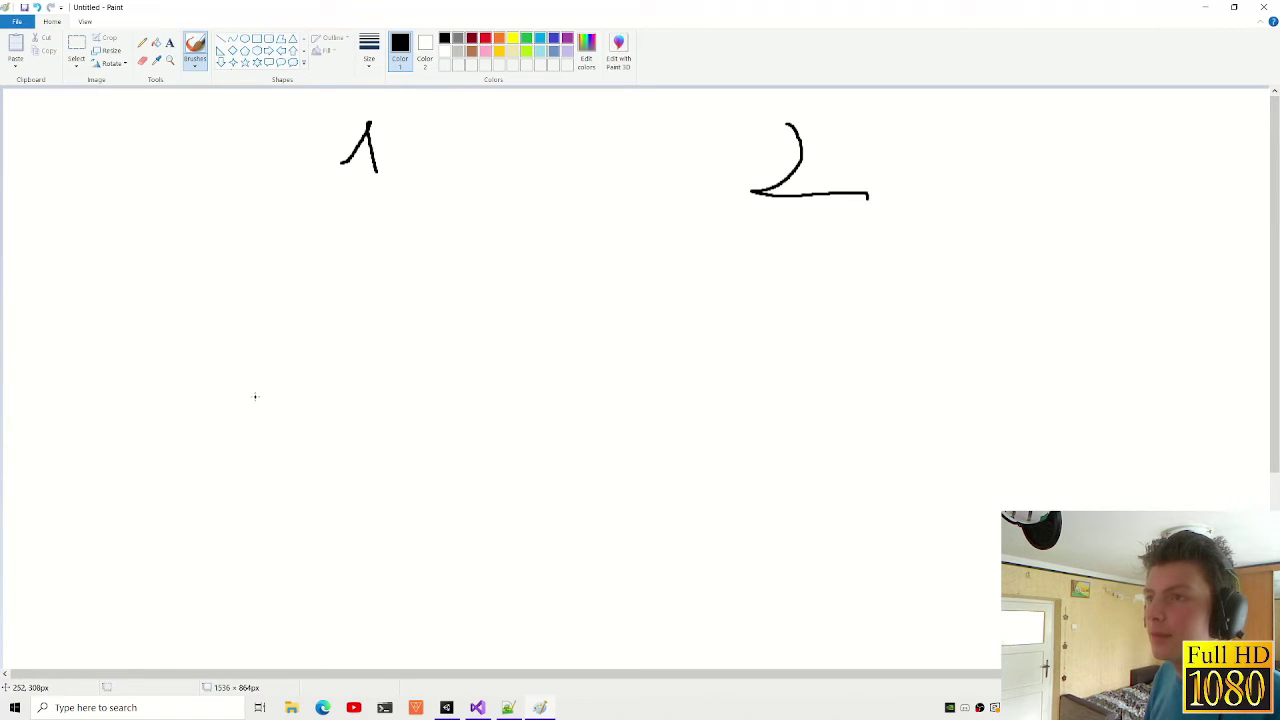
{"action": "left_click_drag", "start_coordinate": [255, 396], "coordinate": [546, 407]}
{"action": "left_click_drag", "start_coordinate": [383, 267], "coordinate": [380, 235]}
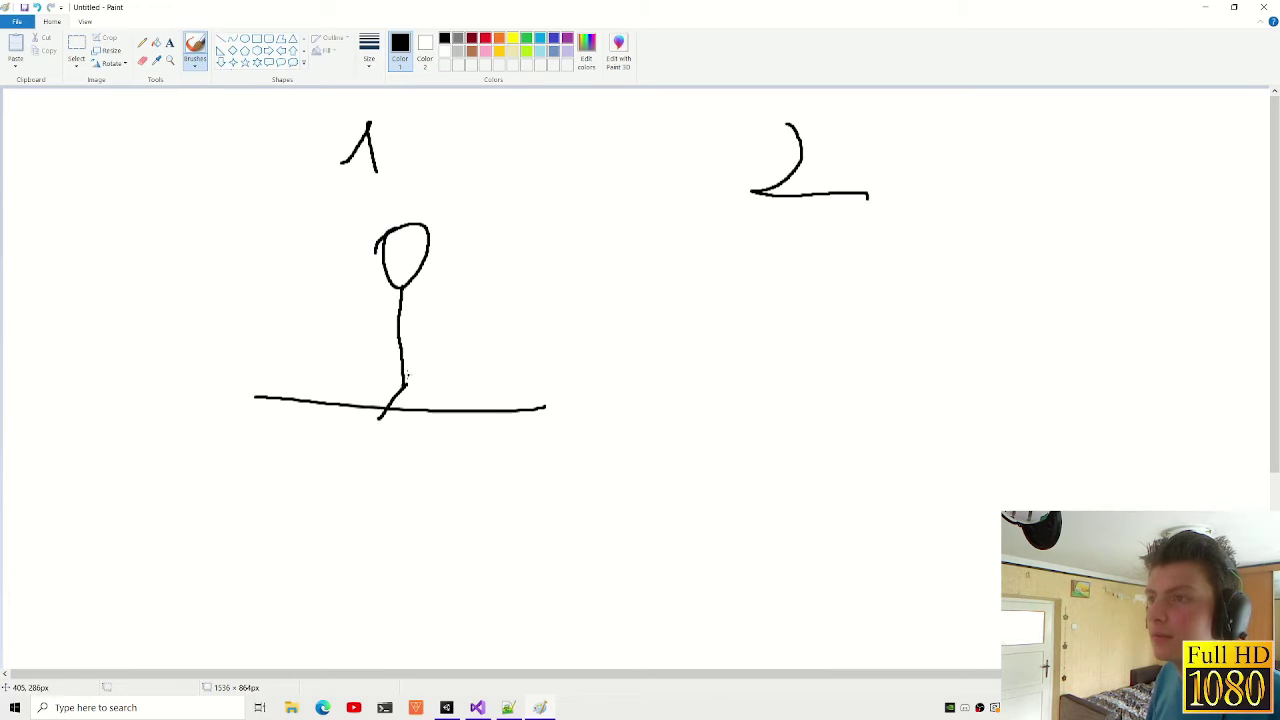
{"action": "left_click_drag", "start_coordinate": [406, 316], "coordinate": [606, 386]}
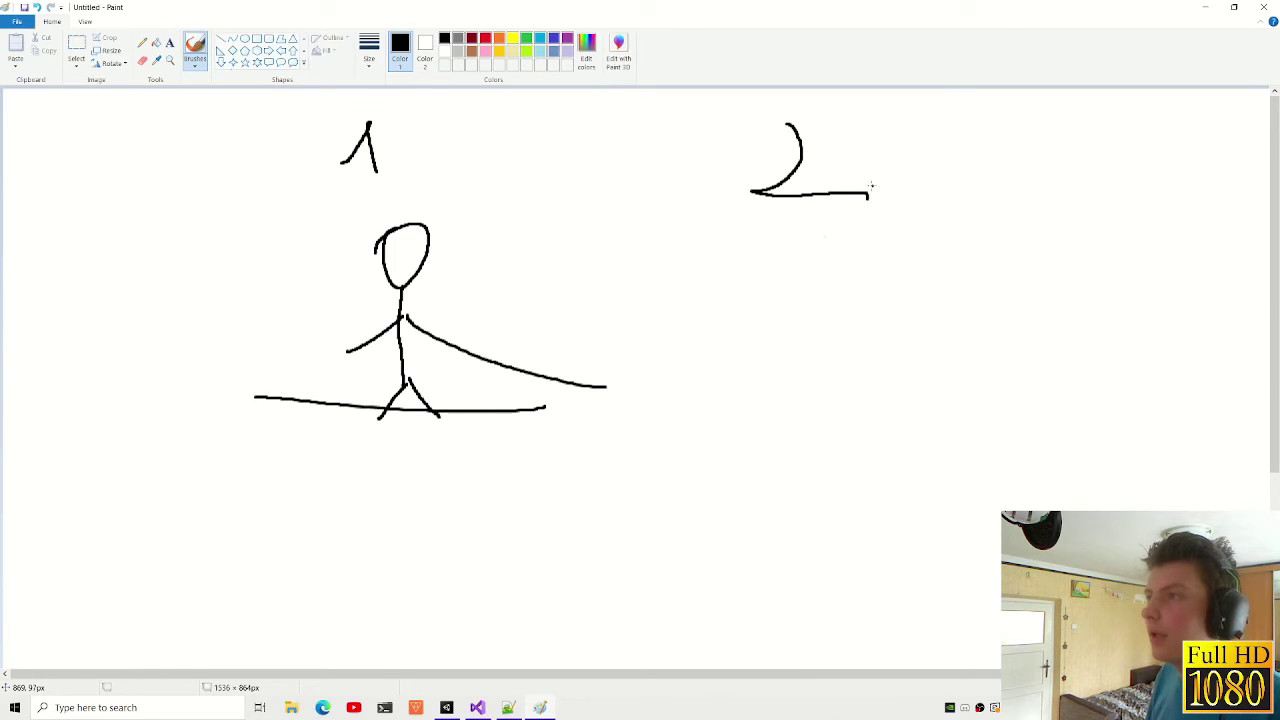
{"action": "left_click_drag", "start_coordinate": [706, 409], "coordinate": [1017, 423]}
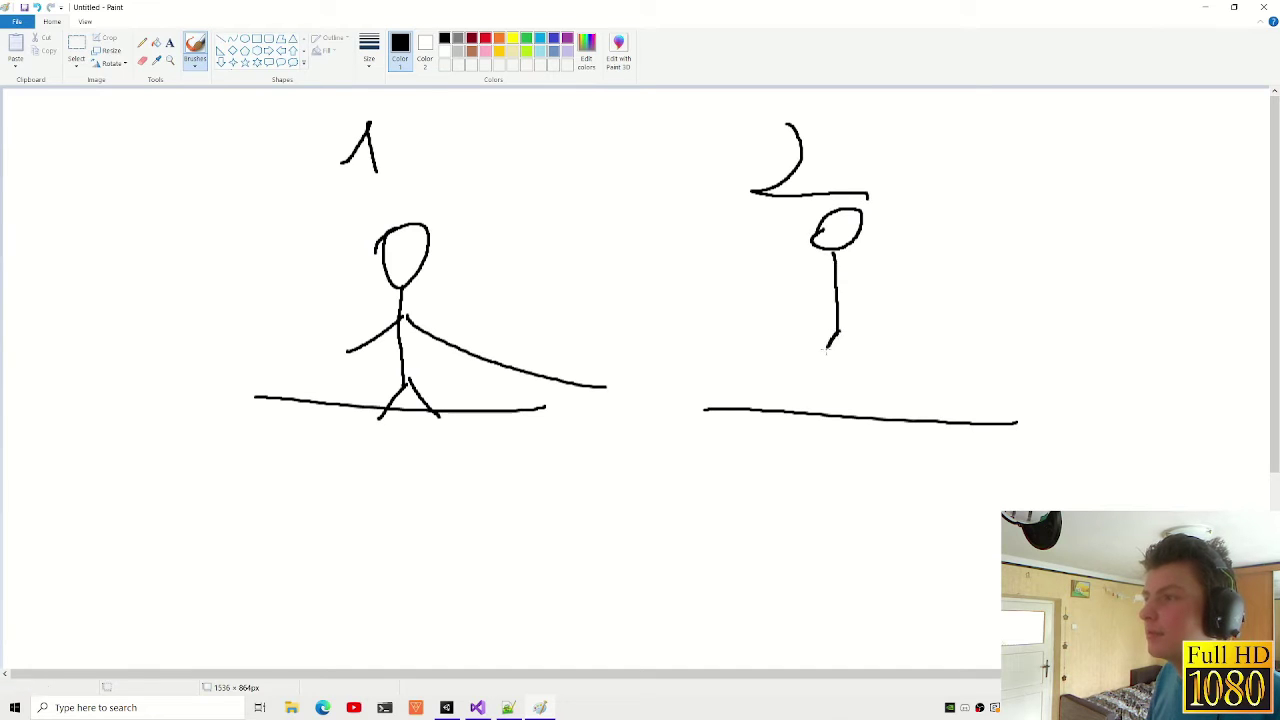
{"action": "left_click_drag", "start_coordinate": [836, 278], "coordinate": [894, 306]}
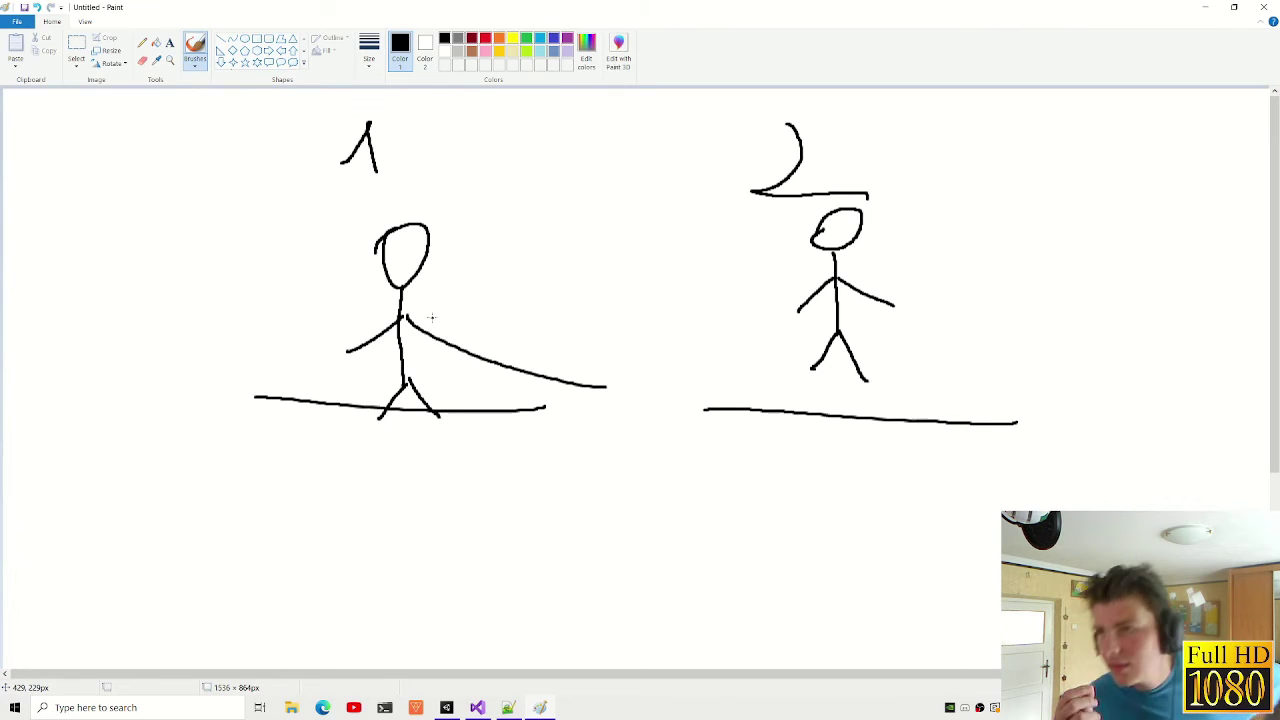
Step: In lime green, draw a bracket and check mark beside figure 1, then return to Unity
{"action": "left_click", "coordinate": [527, 52]}
{"action": "mouse_move", "coordinate": [289, 278]}
{"action": "left_mouse_down"}
{"action": "mouse_move", "coordinate": [156, 292]}
{"action": "mouse_move", "coordinate": [222, 378]}
{"action": "left_mouse_up"}
{"action": "left_click_drag", "start_coordinate": [86, 312], "coordinate": [136, 268]}
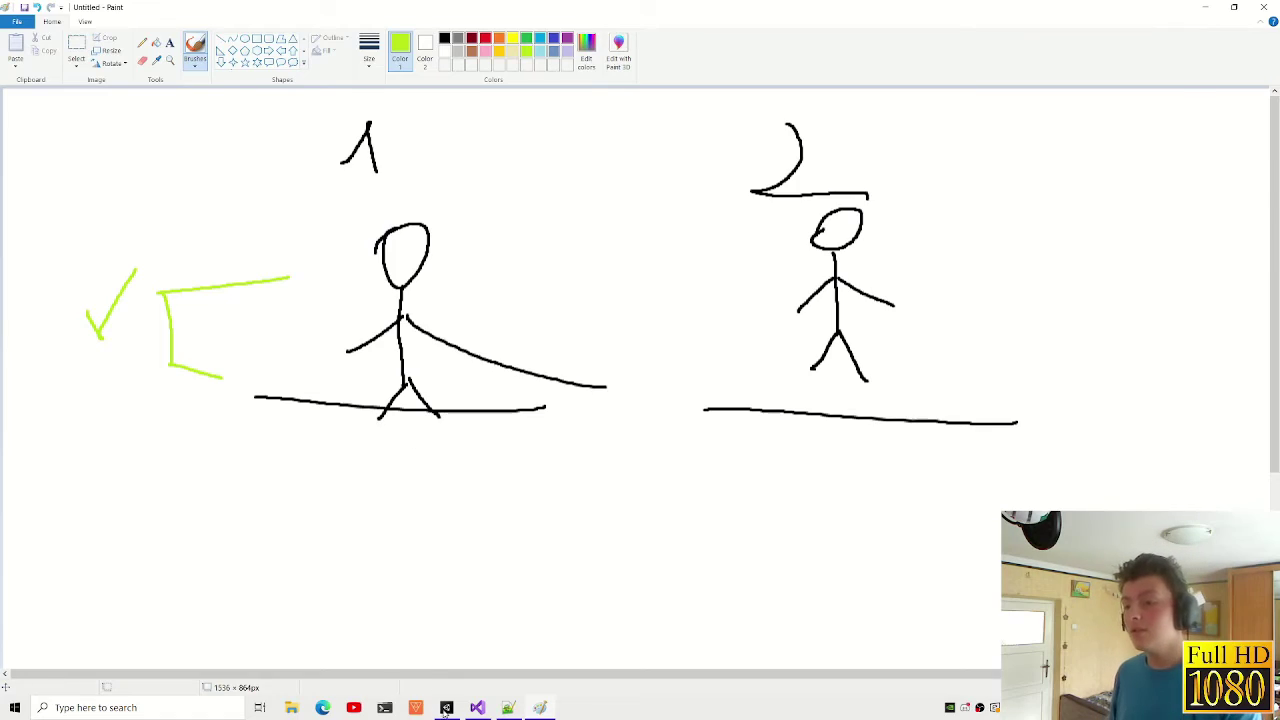
{"action": "left_click", "coordinate": [446, 708]}
Step: Resume the game and use the in-game console for speed 20, noclip, then speed 1 and noclip off
{"action": "left_click", "coordinate": [625, 37]}
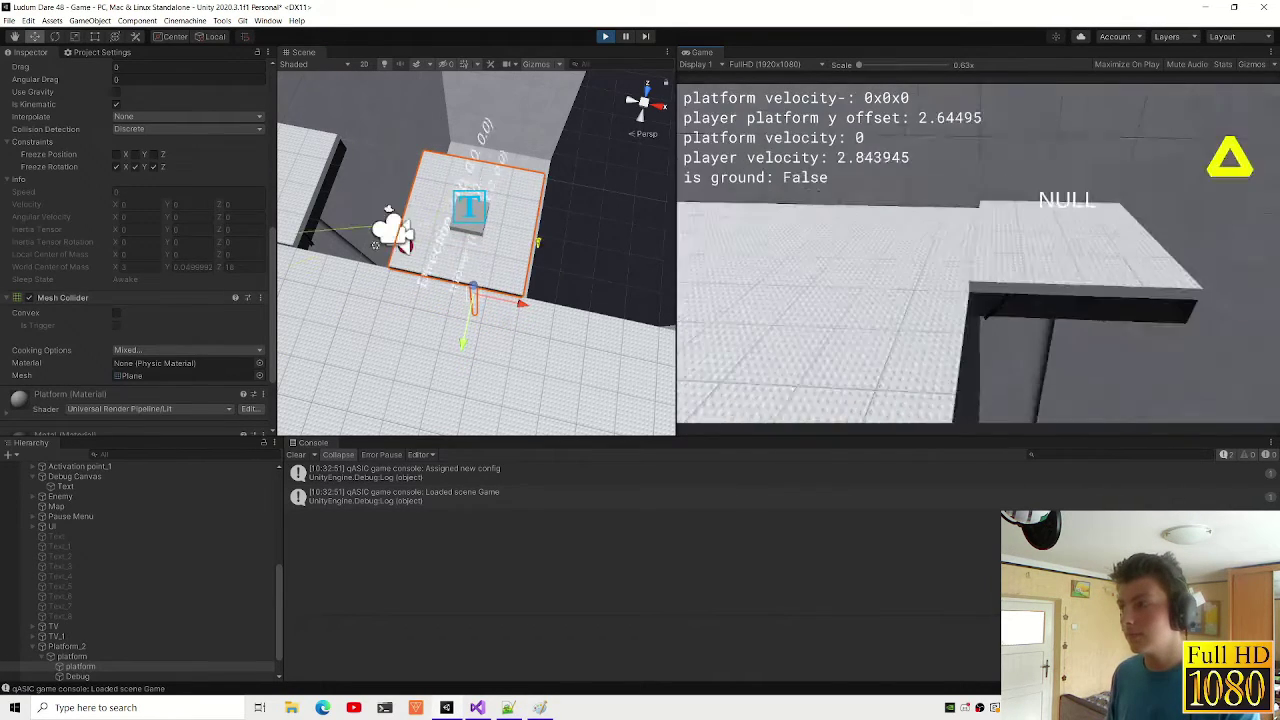
{"action": "key", "text": "grave"}
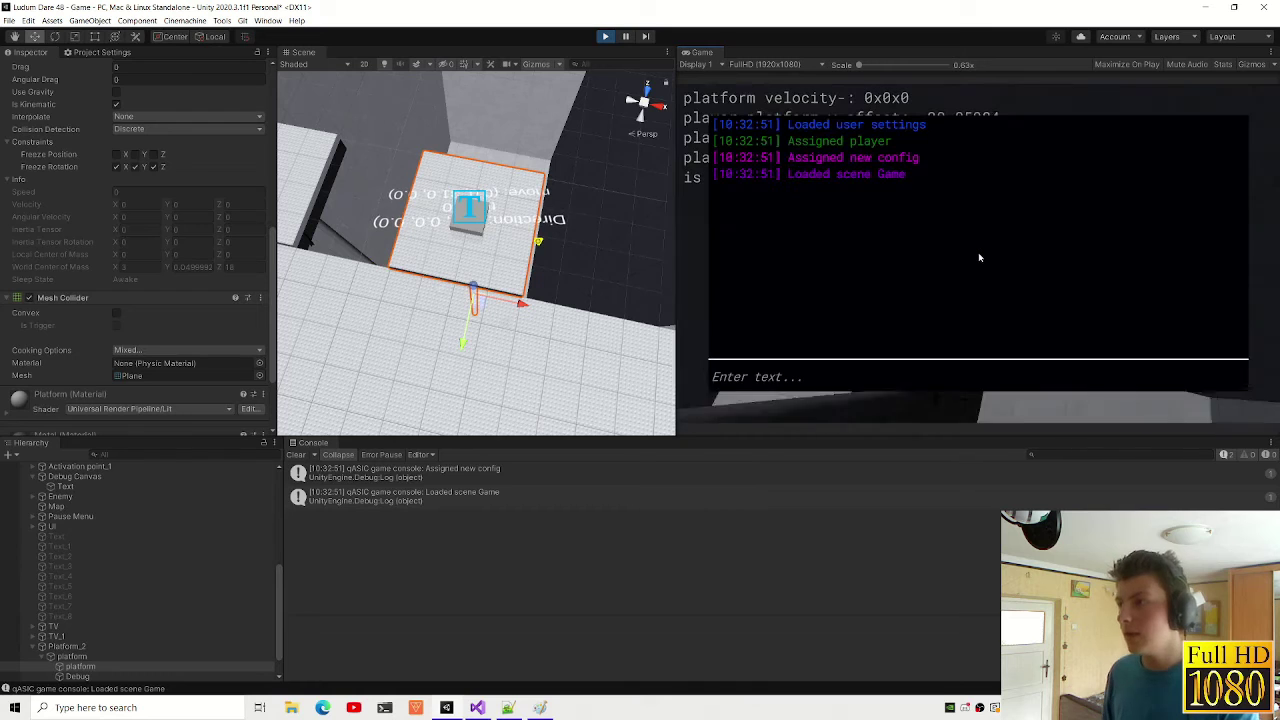
{"action": "type", "text": "speed "}
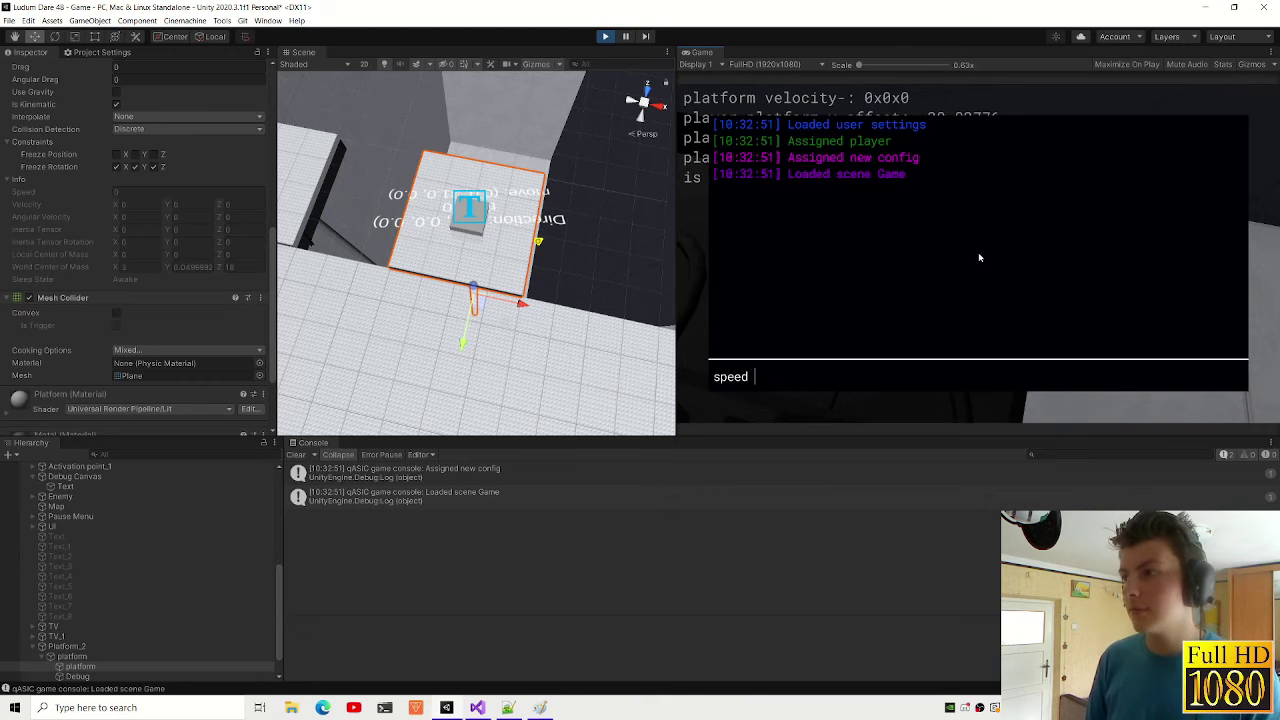
{"action": "type", "text": "20"}
{"action": "key", "text": "Return"}
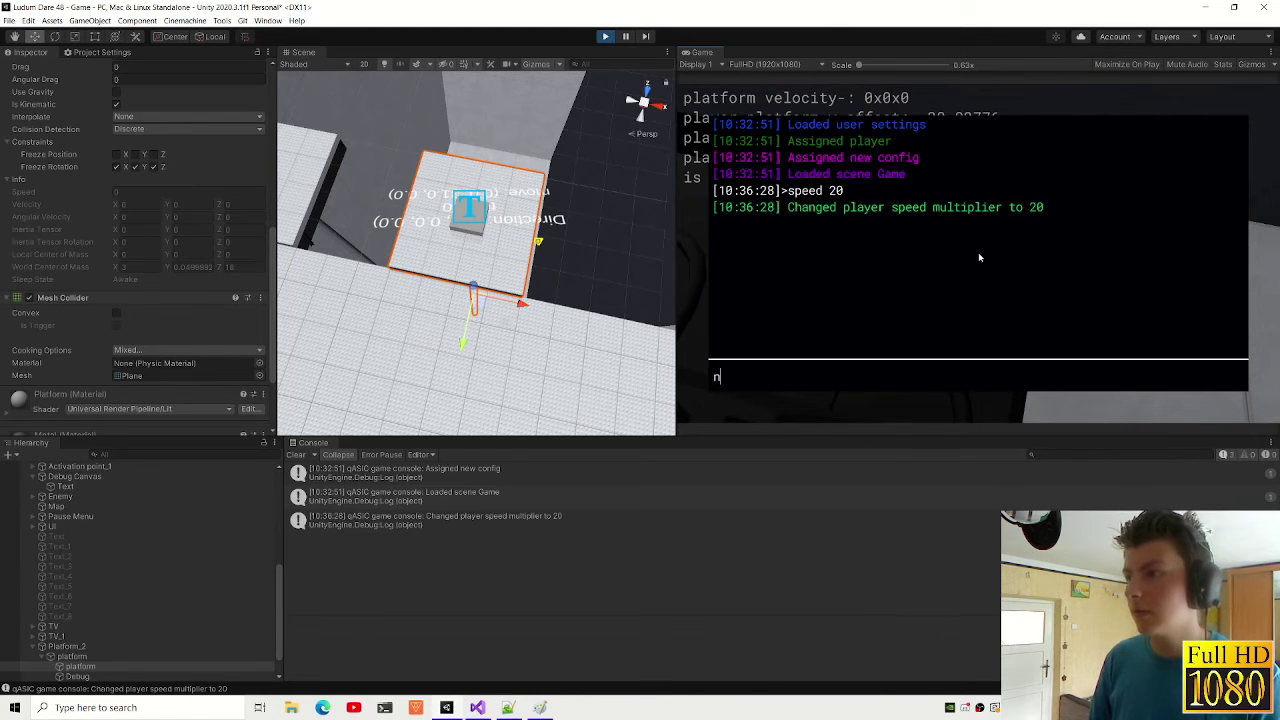
{"action": "key", "text": "grave"}
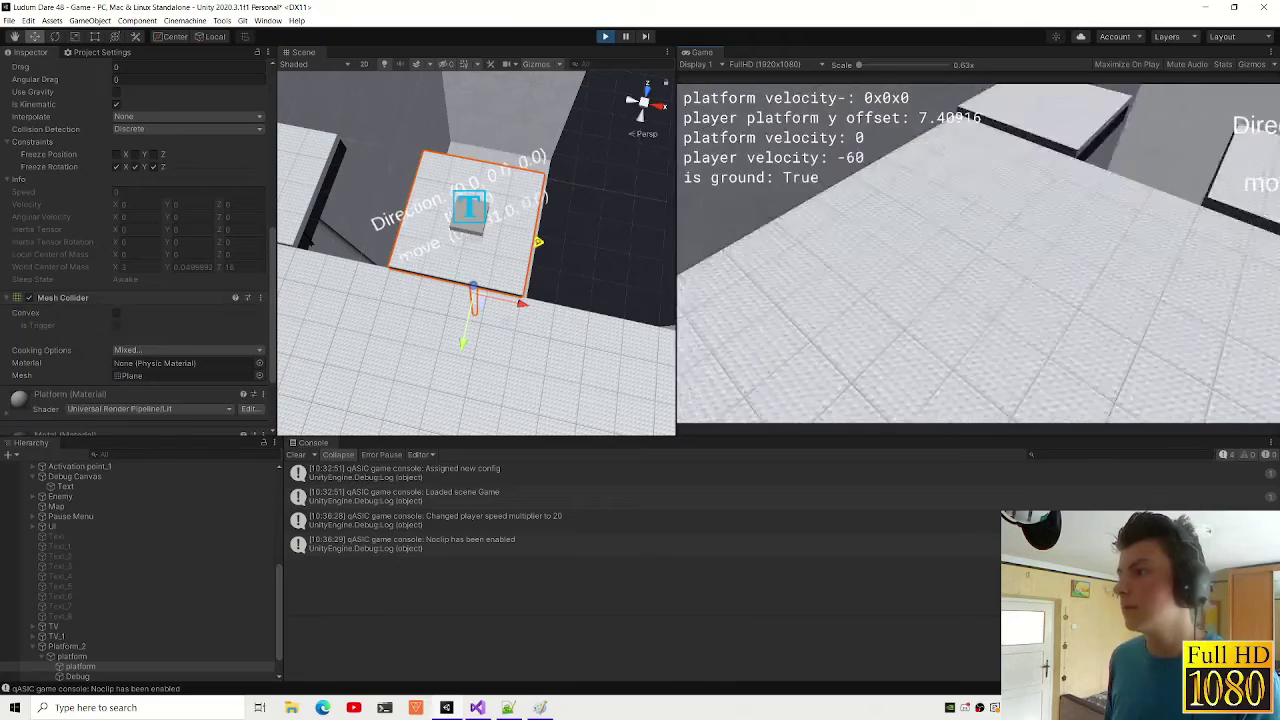
{"action": "key", "text": "grave"}
{"action": "key", "text": "Return"}
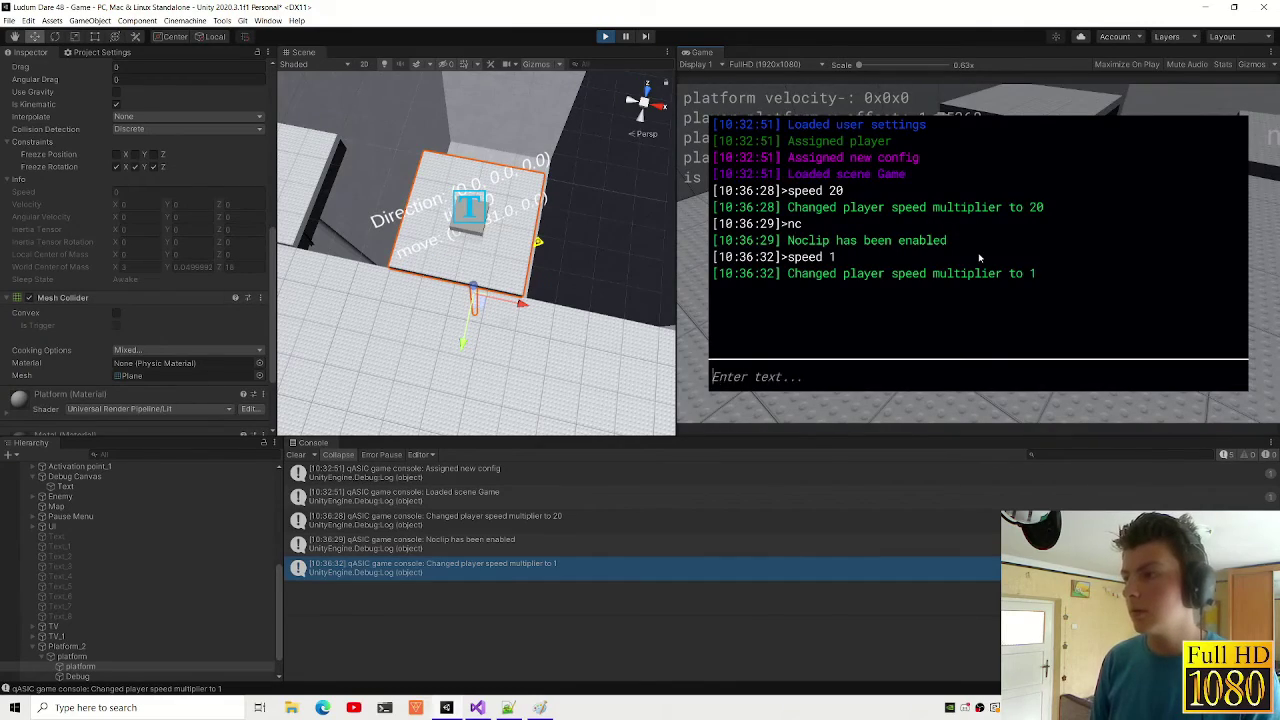
{"action": "key", "text": "grave"}
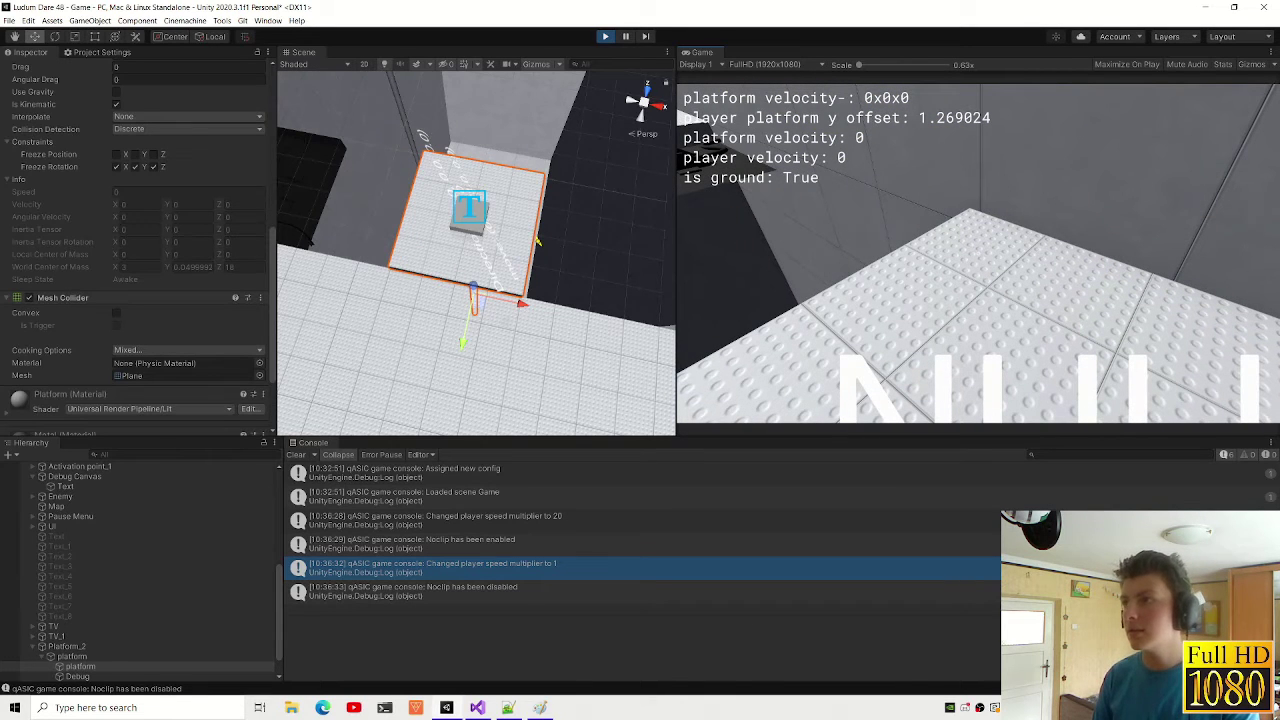
Step: Run changeoption framelimit -1 in the in-game console and stop play mode
{"action": "key", "text": "grave"}
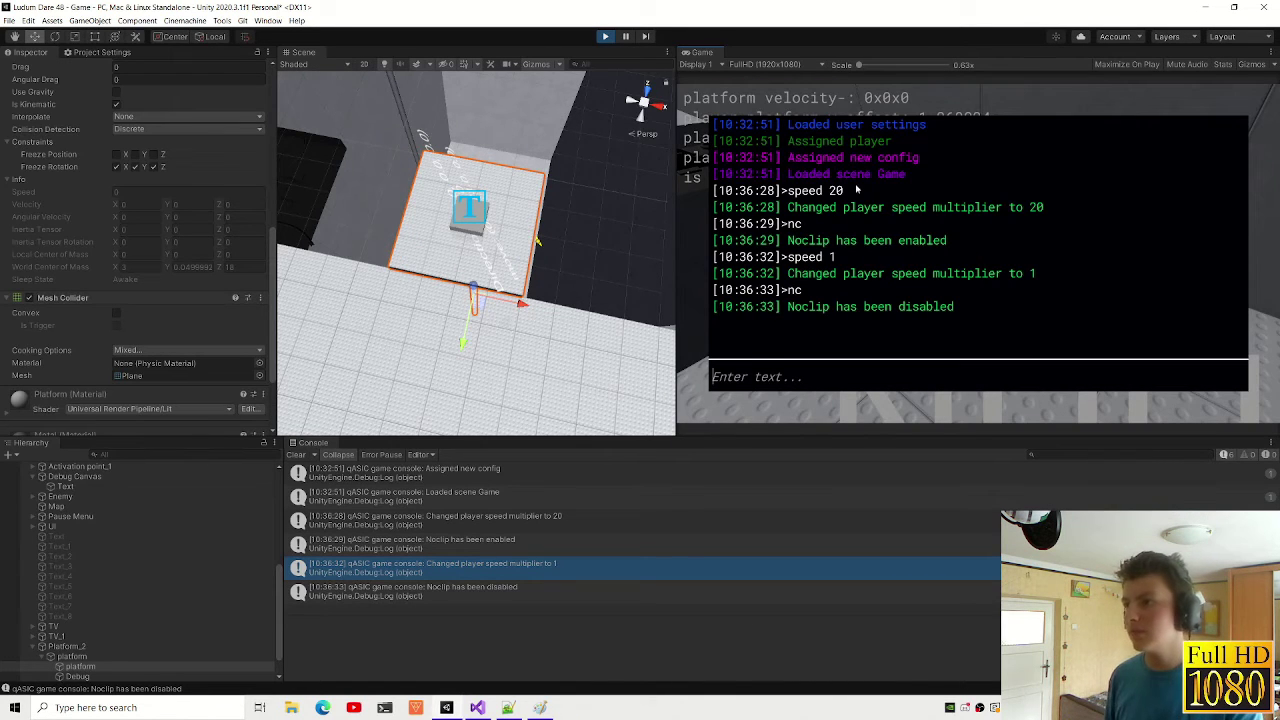
{"action": "type", "text": "changeoption"}
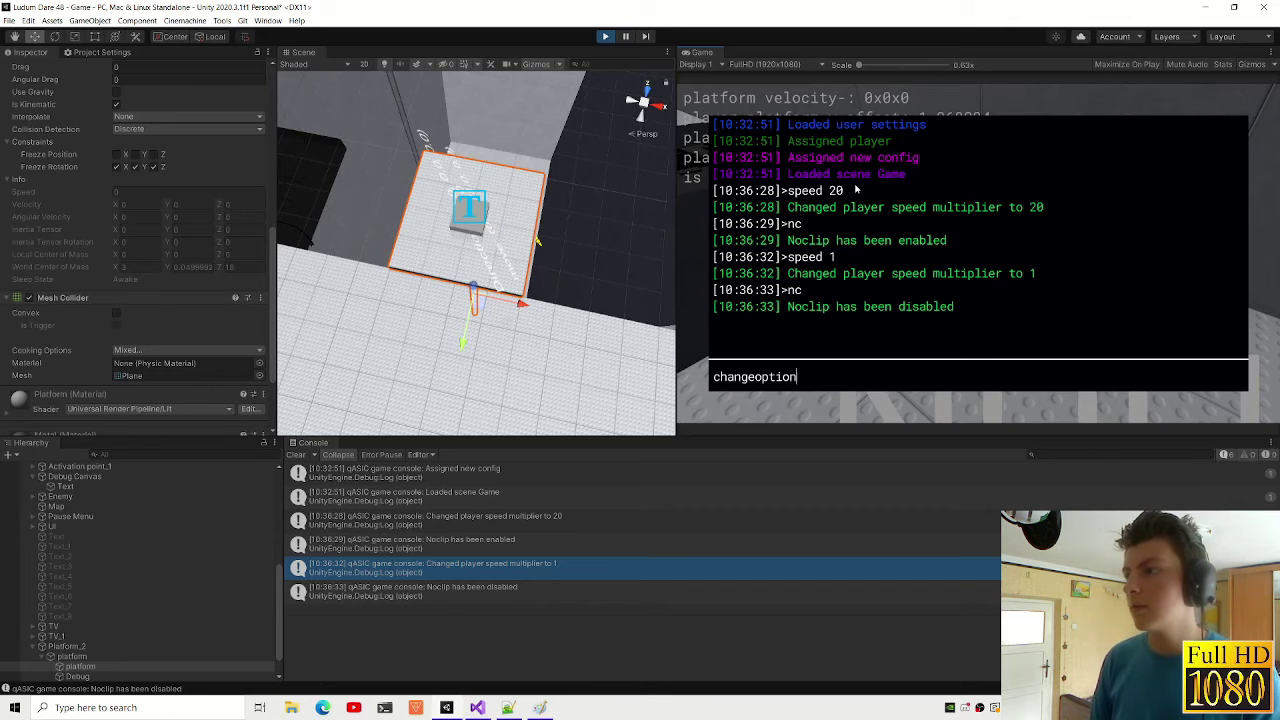
{"action": "type", "text": " framelimit"}
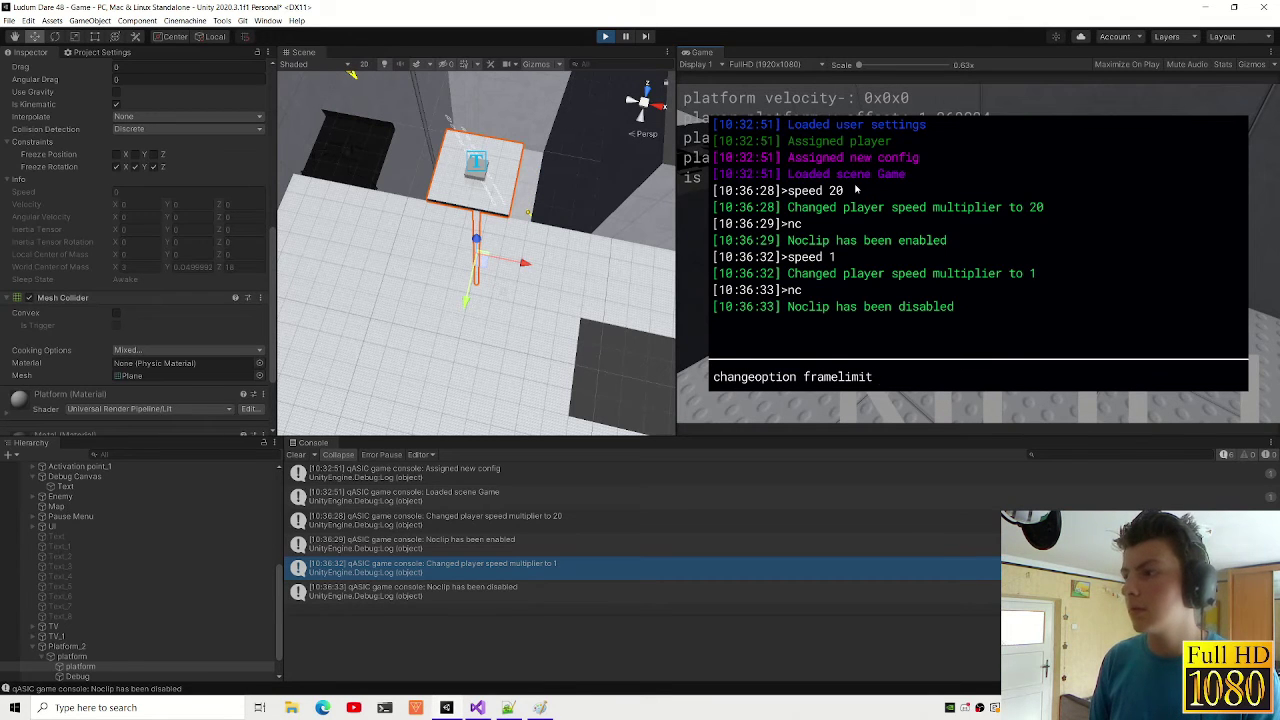
{"action": "type", "text": "1"}
{"action": "key", "text": "Return"}
{"action": "key", "text": "grave"}
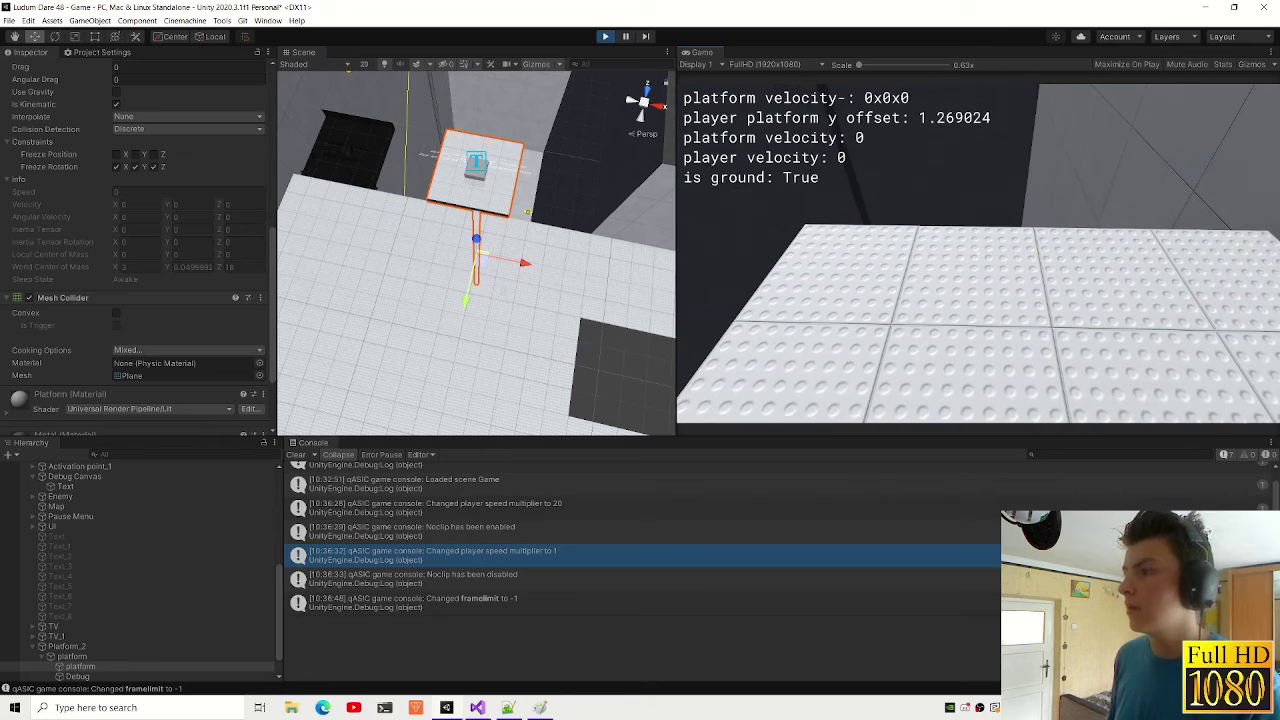
{"action": "key", "text": "ctrl+p"}
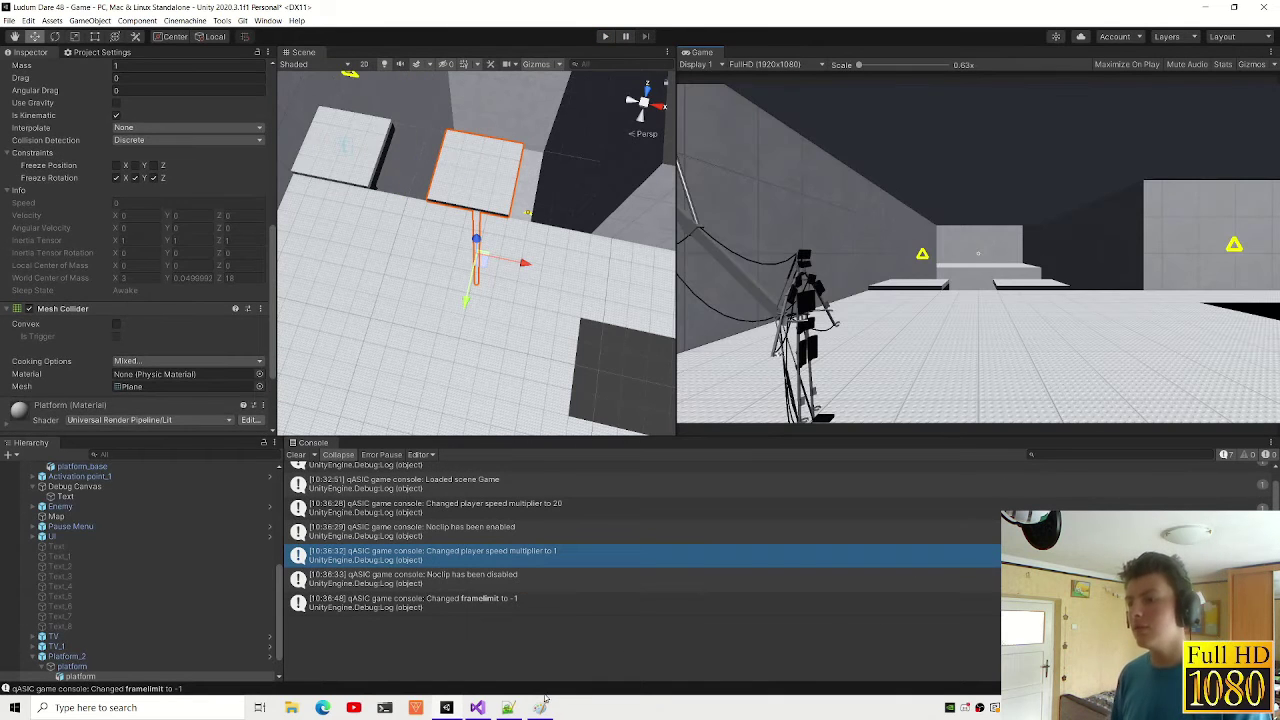
Step: In Paint, draw three red strokes across the sketch and undo them
{"action": "left_click", "coordinate": [477, 707]}
{"action": "left_click", "coordinate": [539, 707]}
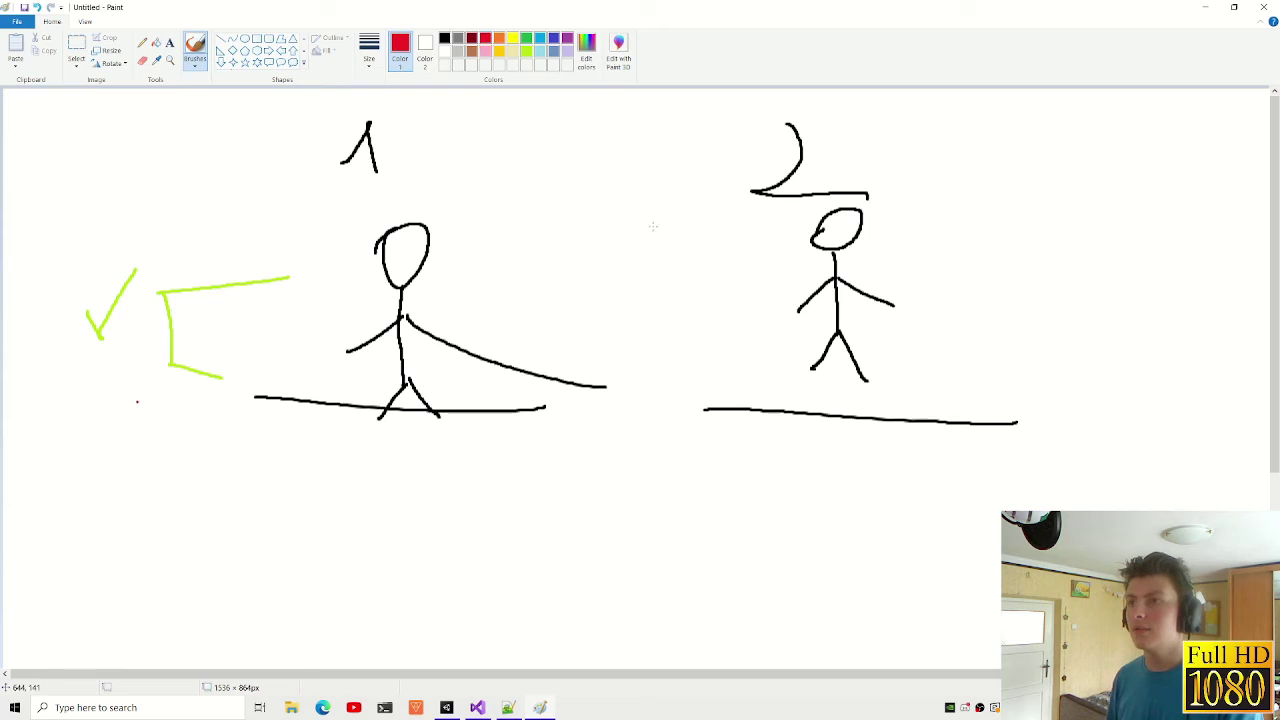
{"action": "left_click_drag", "start_coordinate": [138, 403], "coordinate": [655, 226]}
{"action": "left_click_drag", "start_coordinate": [288, 220], "coordinate": [907, 633]}
{"action": "left_click_drag", "start_coordinate": [552, 500], "coordinate": [1137, 269]}
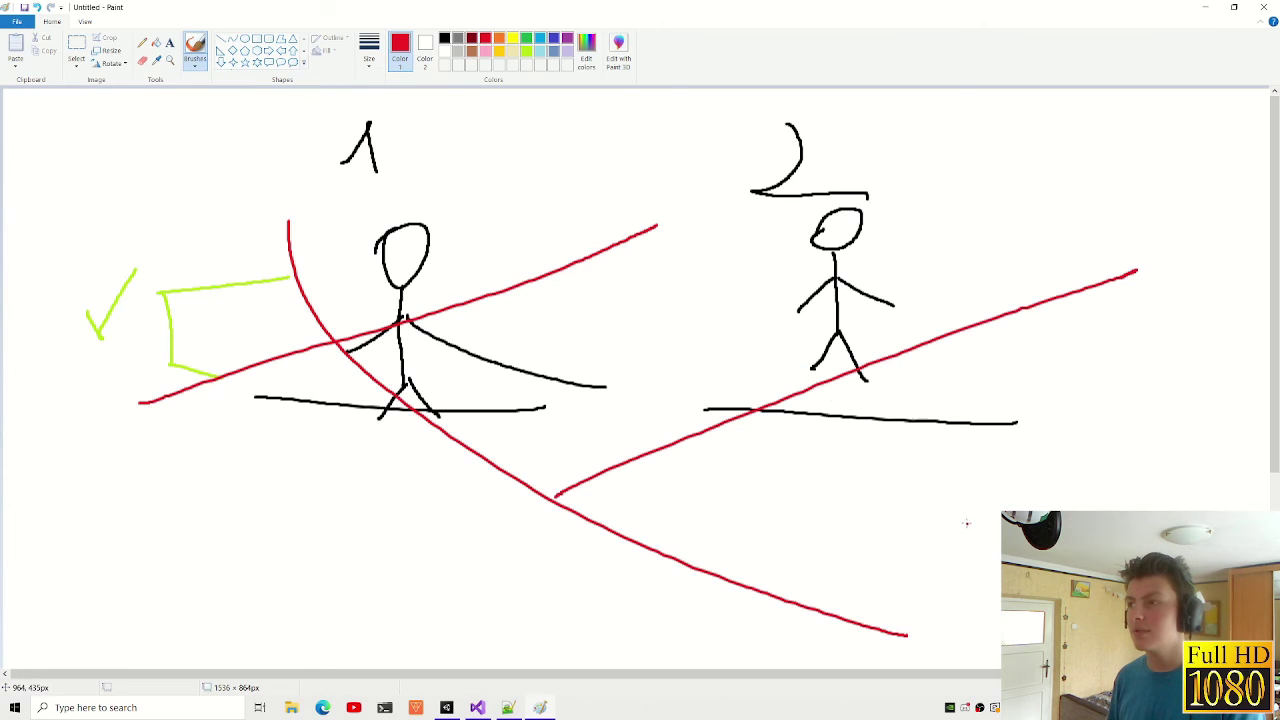
{"action": "key", "text": "ctrl+z"}
{"action": "key", "text": "ctrl+z"}
Step: Scribble yellow and grey marks over the diagram, undo them all, and return to Visual Studio
{"action": "key", "text": "ctrl+z"}
{"action": "left_click", "coordinate": [444, 38]}
{"action": "left_click", "coordinate": [512, 53]}
{"action": "left_click_drag", "start_coordinate": [595, 296], "coordinate": [740, 300]}
{"action": "key", "text": "ctrl+z"}
{"action": "key", "text": "ctrl+z"}
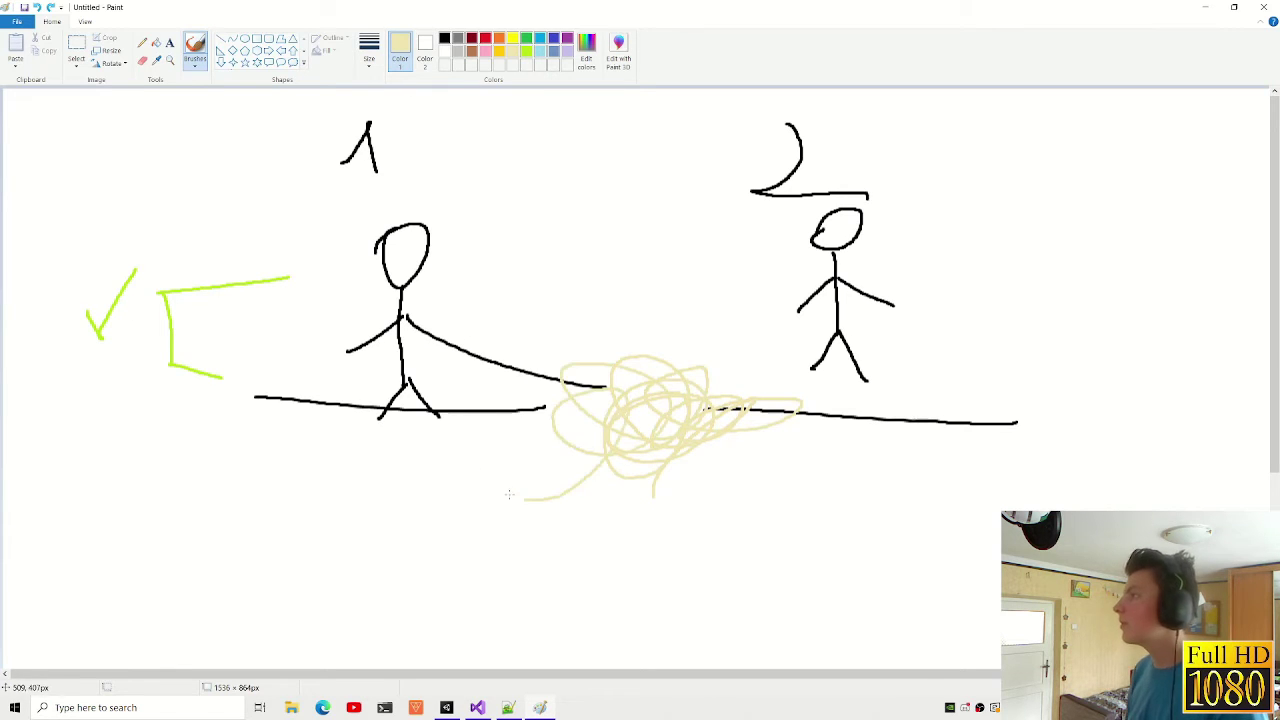
{"action": "left_click_drag", "start_coordinate": [509, 494], "coordinate": [561, 386]}
{"action": "key", "text": "ctrl+z"}
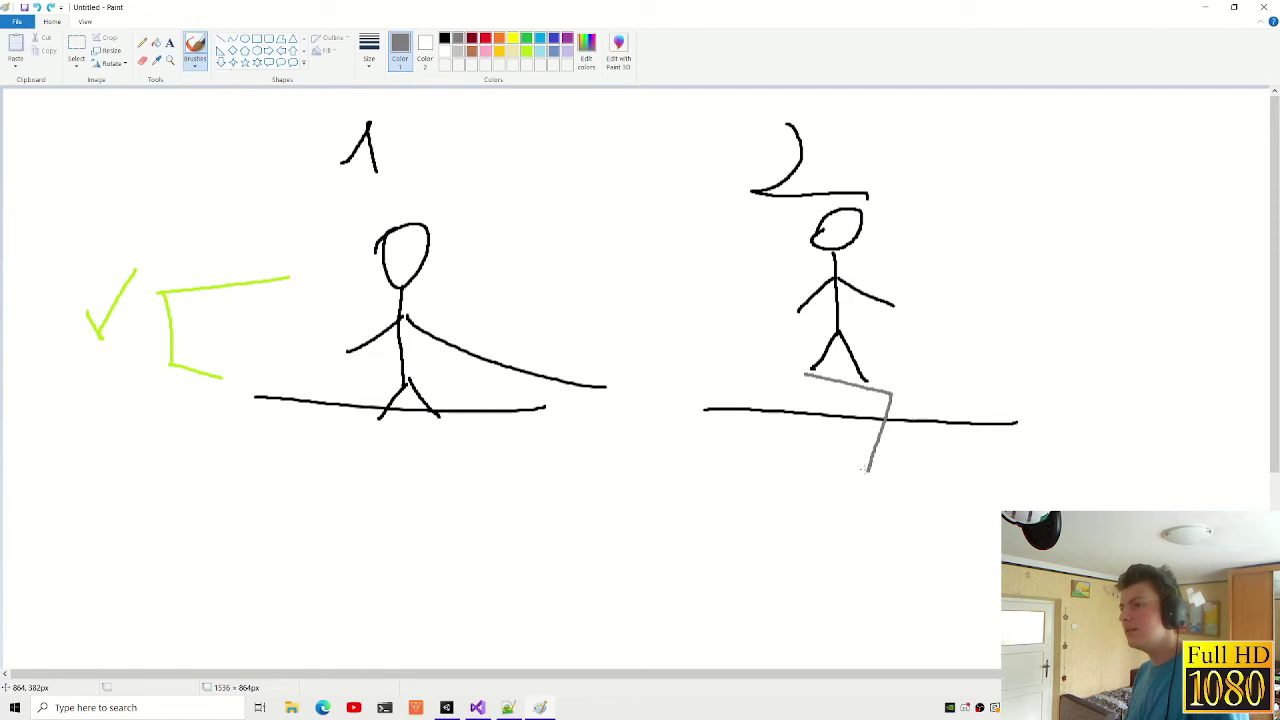
{"action": "key", "text": "ctrl+z"}
{"action": "key", "text": "alt+Tab"}
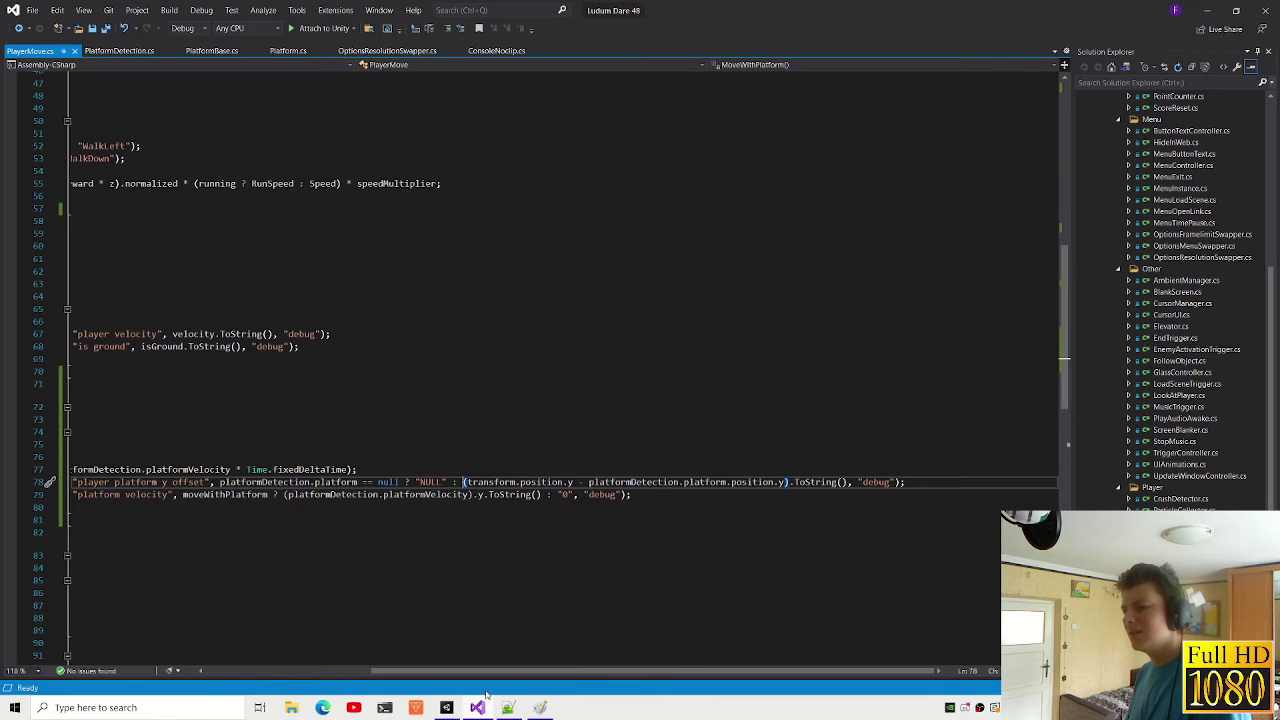
Step: Select Platform_2 and set its Platform script Speed to 30
{"action": "left_click", "coordinate": [460, 710]}
{"action": "left_click", "coordinate": [67, 656]}
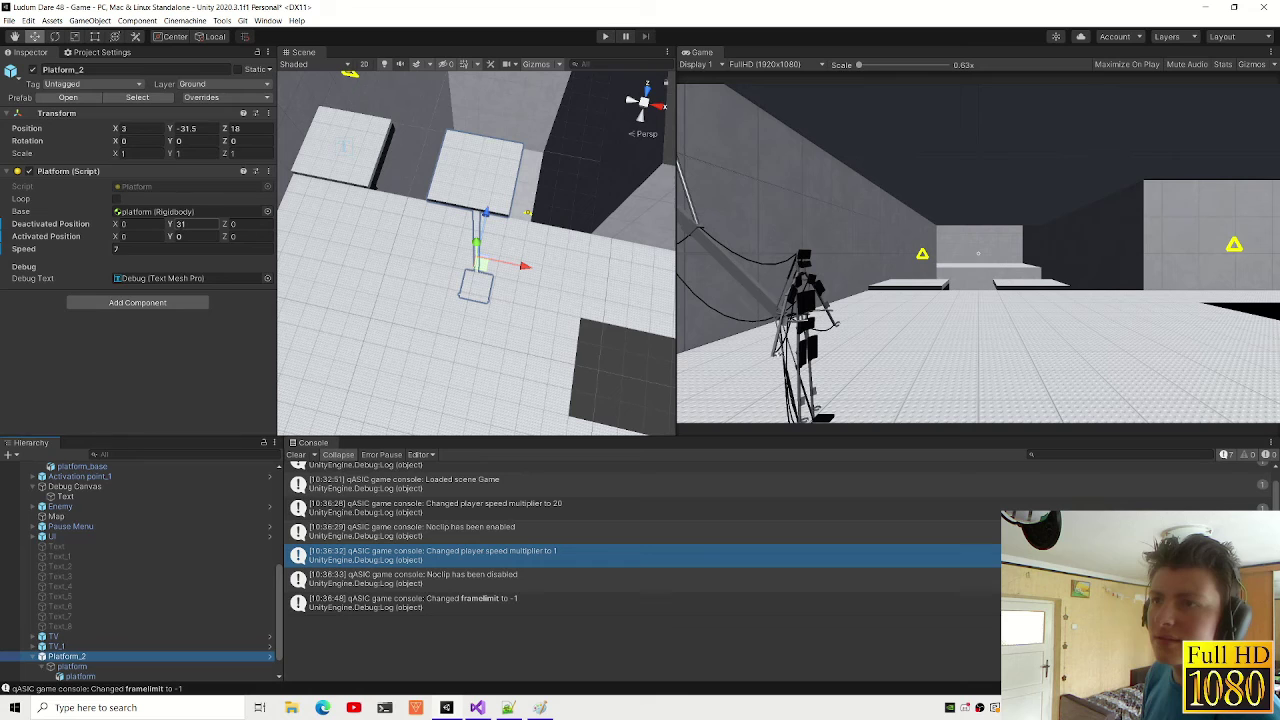
{"action": "left_click", "coordinate": [178, 249]}
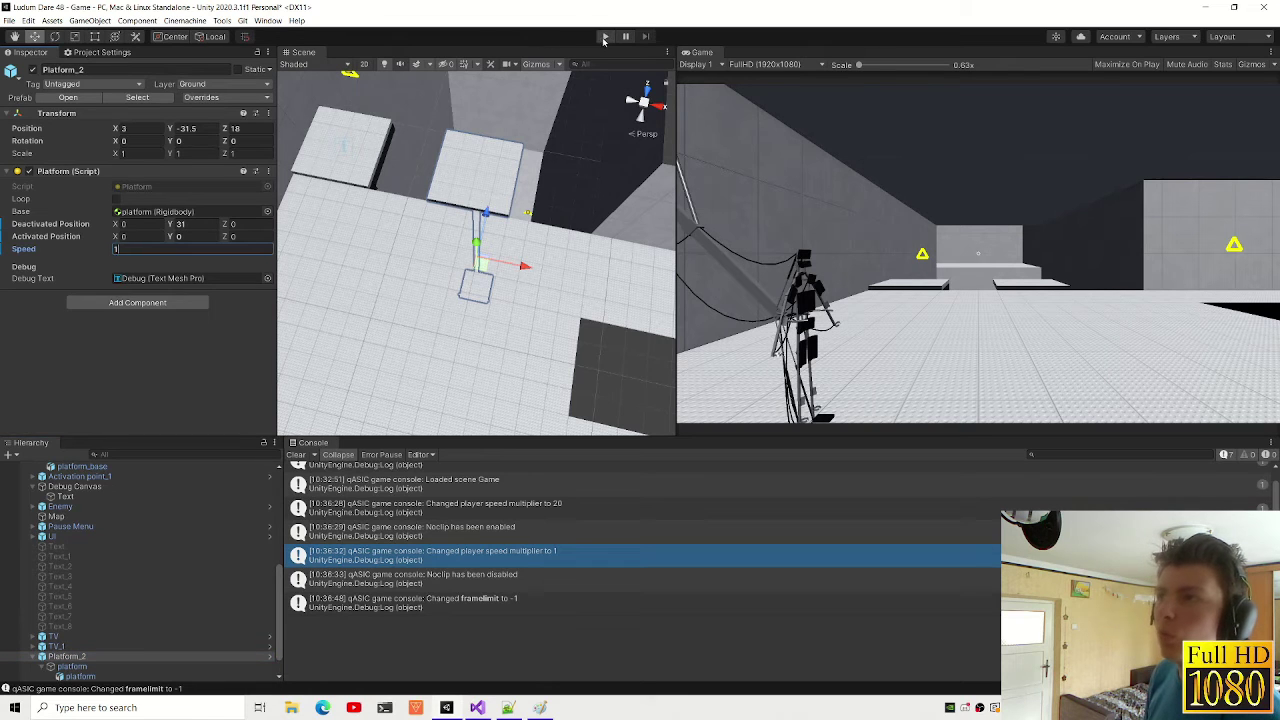
Step: Play-test riding the moving platform, then switch back to Visual Studio
{"action": "left_click", "coordinate": [605, 36]}
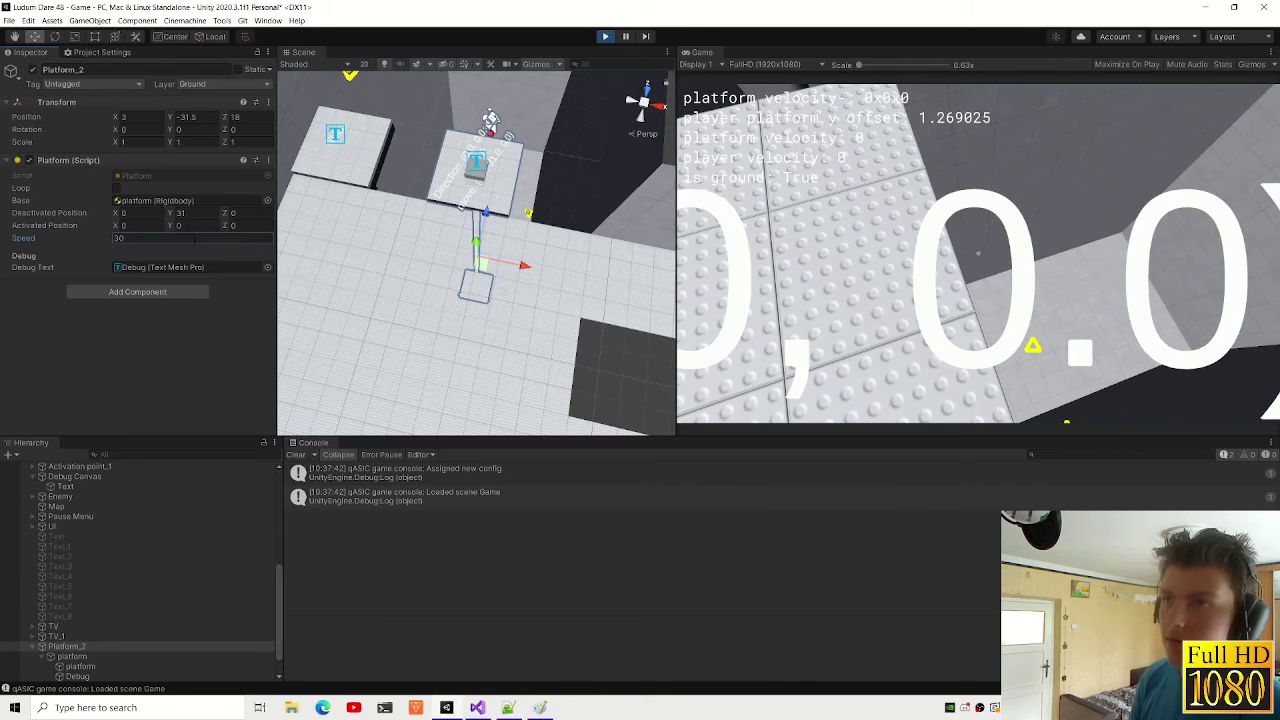
{"action": "left_click", "coordinate": [1083, 202]}
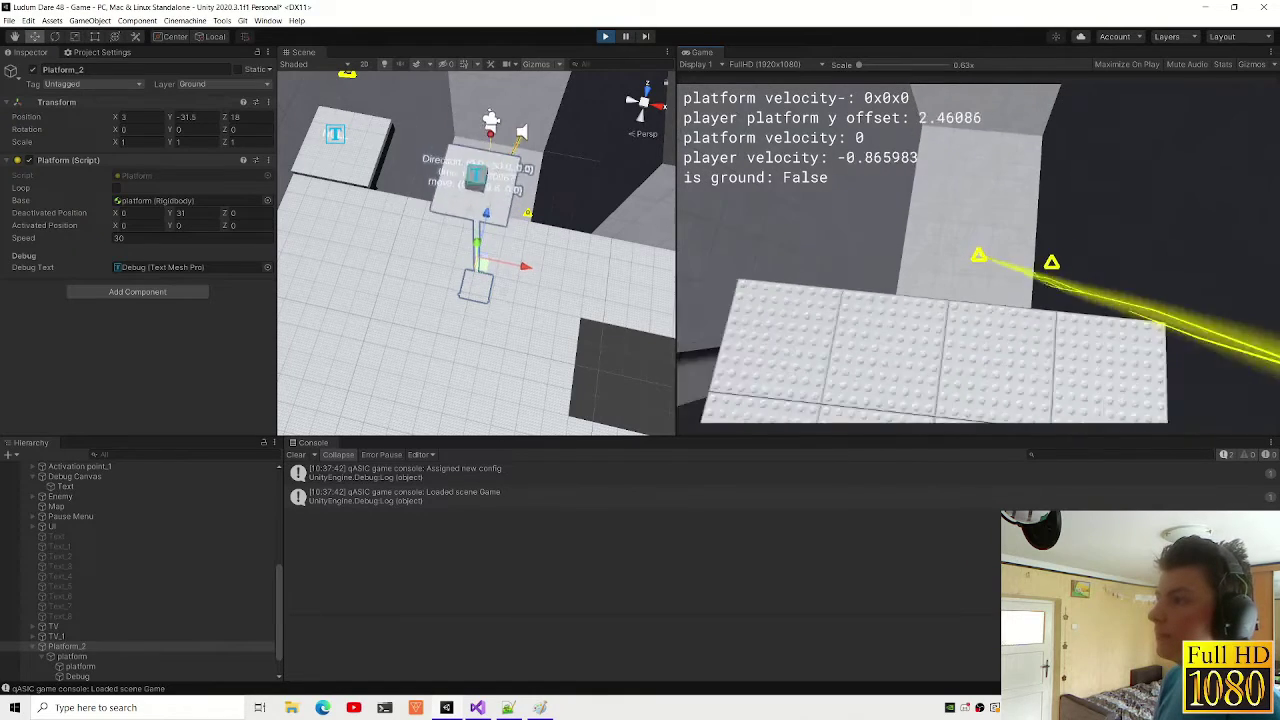
{"action": "key", "text": "alt+Tab"}
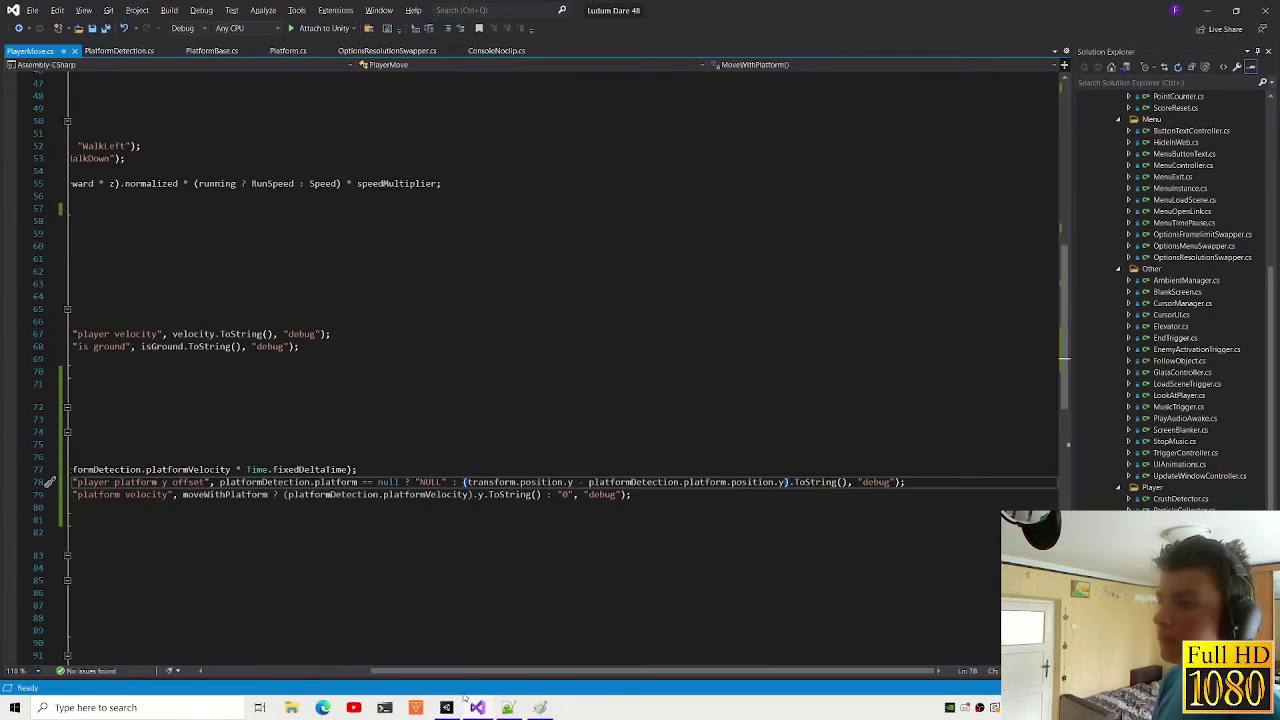
Step: Move the CheckPlatform(); line below platformVelocity = platform.velocity;, remove the blank line and save PlatformDetection.cs
{"action": "left_click", "coordinate": [118, 50]}
{"action": "scroll", "coordinate": [357, 510], "scroll_direction": "down", "scroll_amount": 4}
{"action": "scroll", "coordinate": [357, 510], "scroll_direction": "down", "scroll_amount": 2}
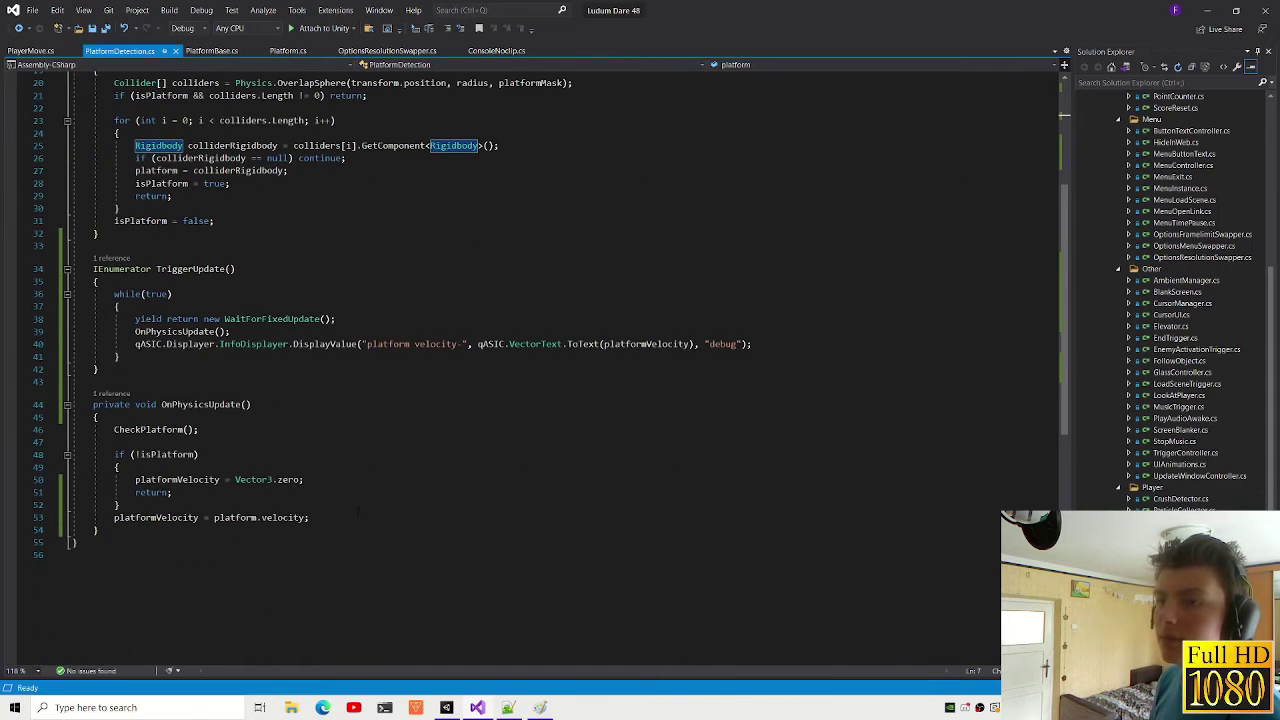
{"action": "left_click", "coordinate": [236, 432]}
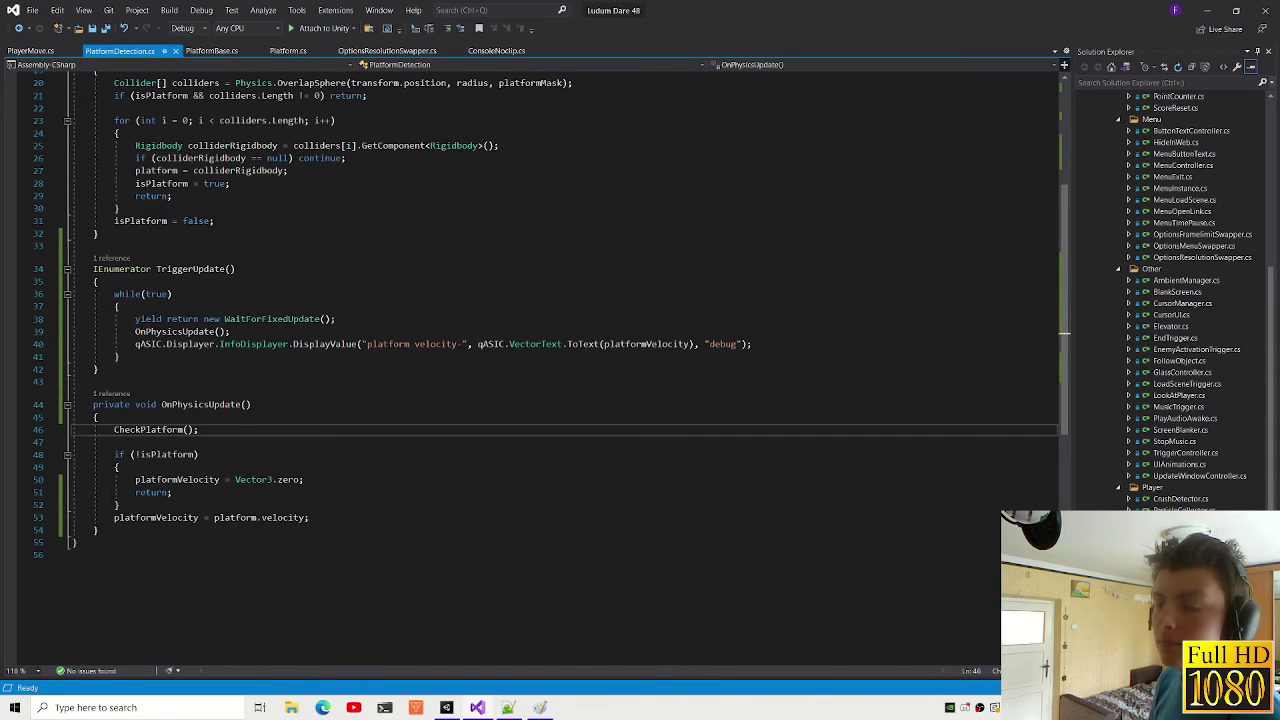
{"action": "key", "text": "alt+Down"}
{"action": "key", "text": "alt+Down"}
{"action": "key", "text": "alt+Down"}
{"action": "key", "text": "alt+Down"}
{"action": "key", "text": "alt+Down"}
{"action": "key", "text": "alt+Down"}
{"action": "key", "text": "alt+Down"}
{"action": "key", "text": "alt+Down"}
{"action": "key", "text": "alt+Up"}
{"action": "key", "text": "alt+Up"}
{"action": "key", "text": "ctrl+s"}
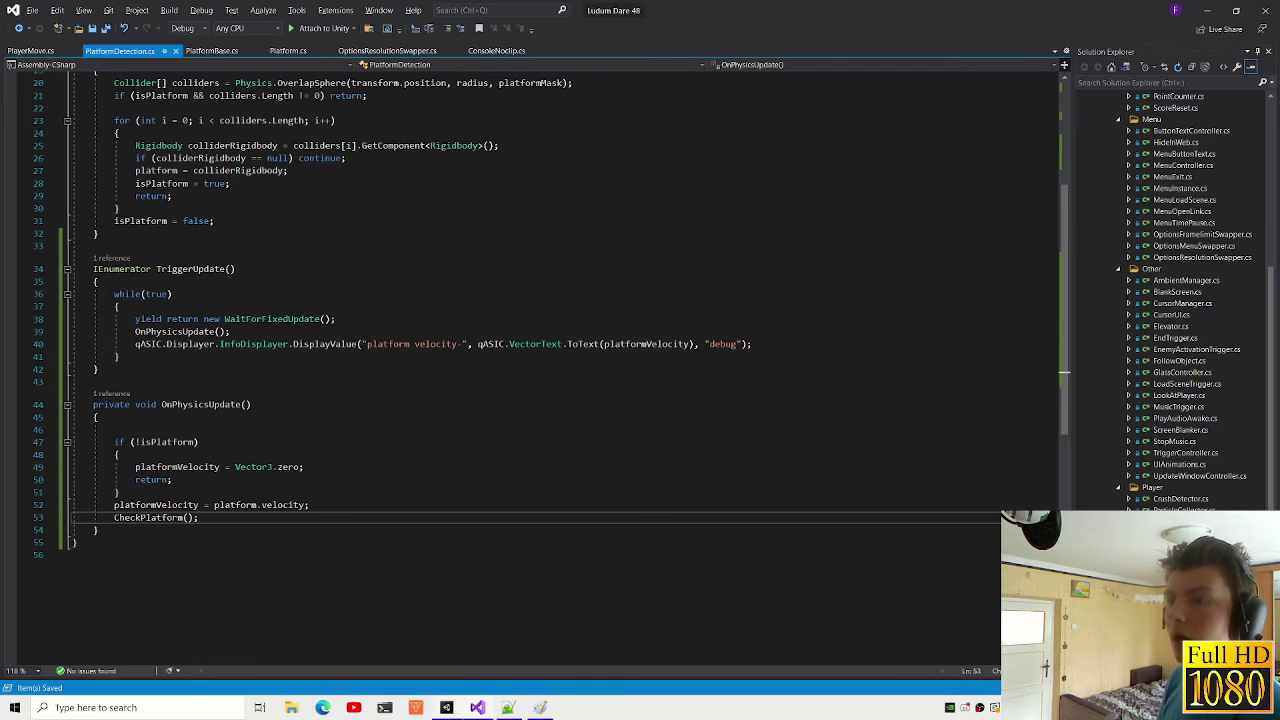
{"action": "key", "text": "Up"}
{"action": "key", "text": "Up"}
{"action": "key", "text": "Up"}
{"action": "key", "text": "BackSpace"}
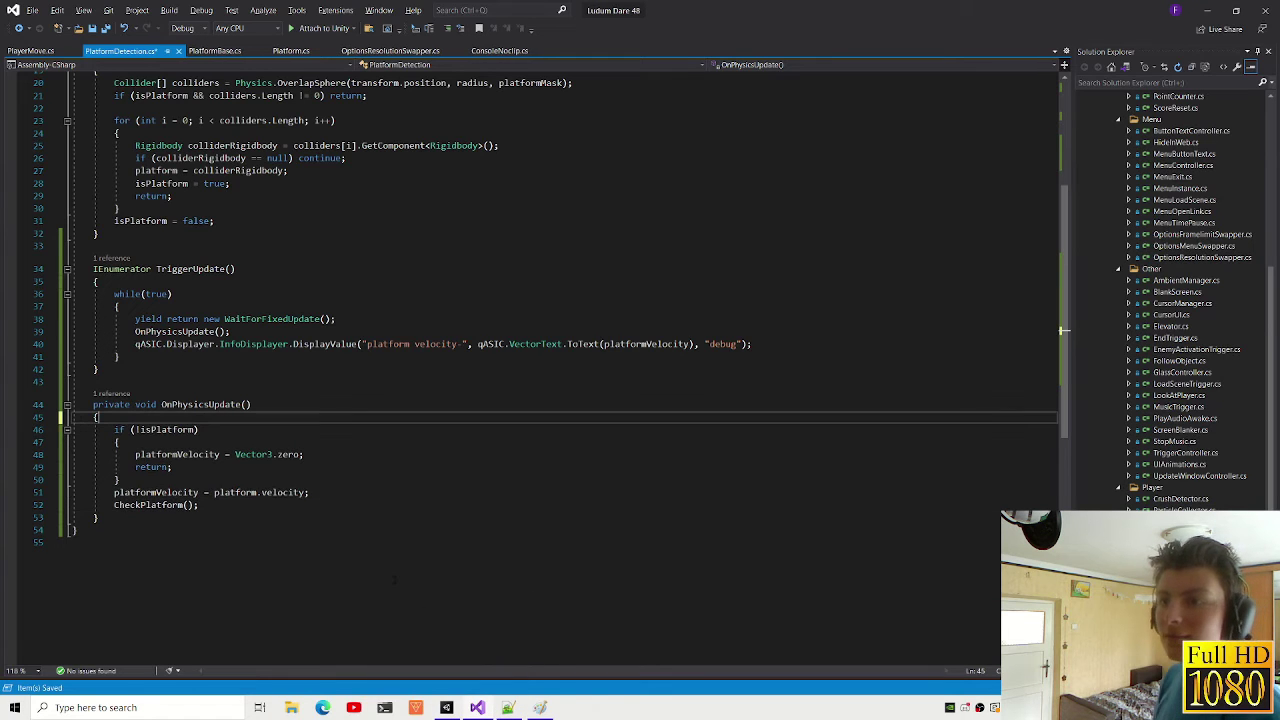
{"action": "key", "text": "ctrl+s"}
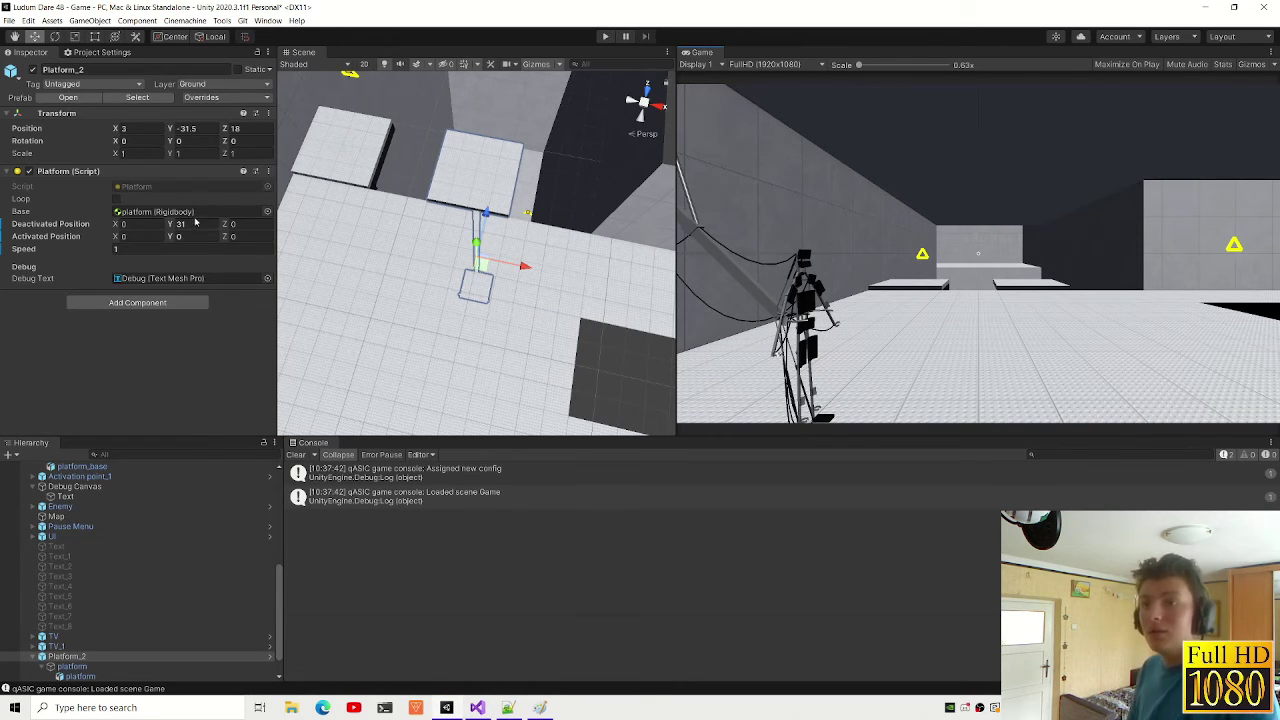
Step: Enter Speed 30, then play and jump onto the platform to test the reordered check
{"action": "type", "text": "30"}
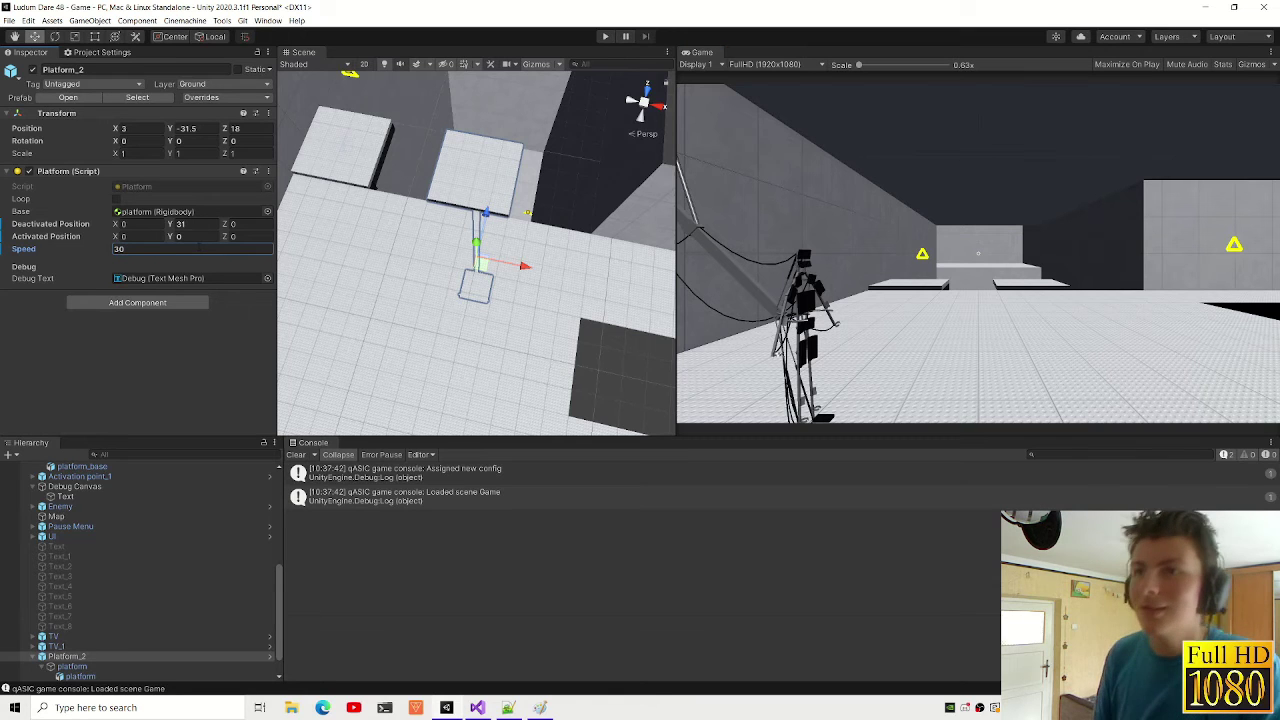
{"action": "left_click", "coordinate": [603, 36]}
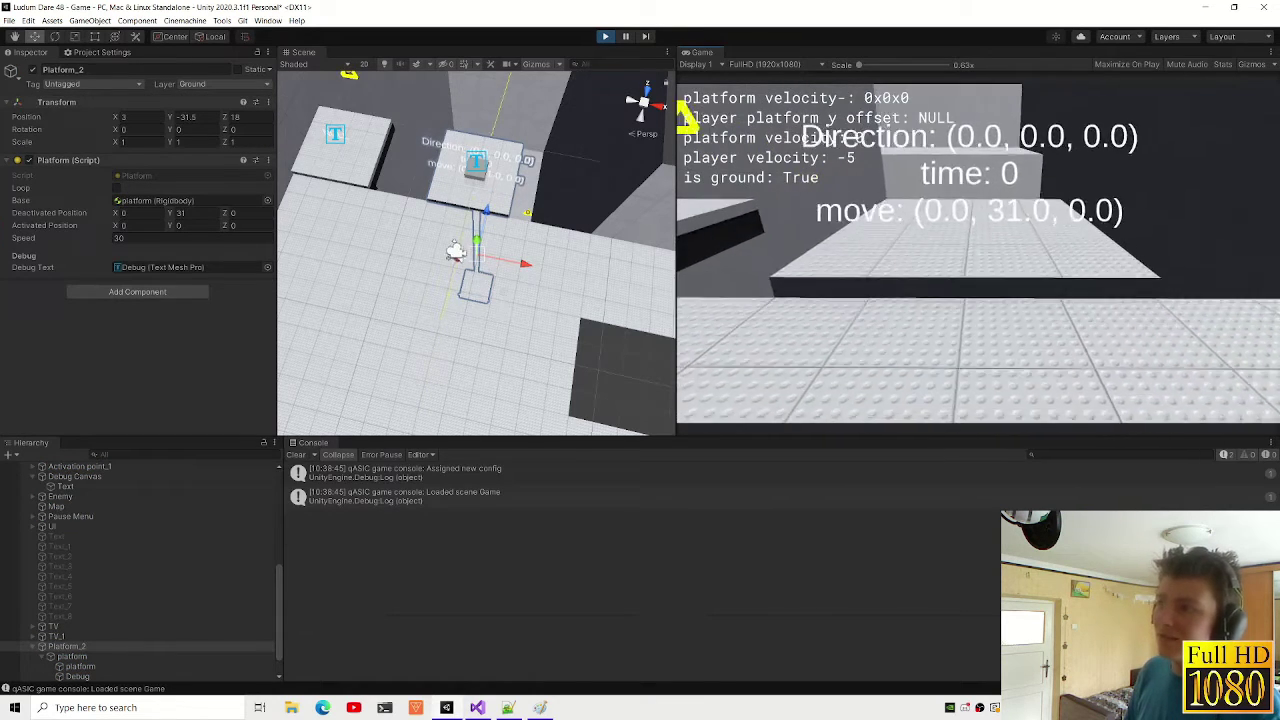
{"action": "key", "text": "space"}
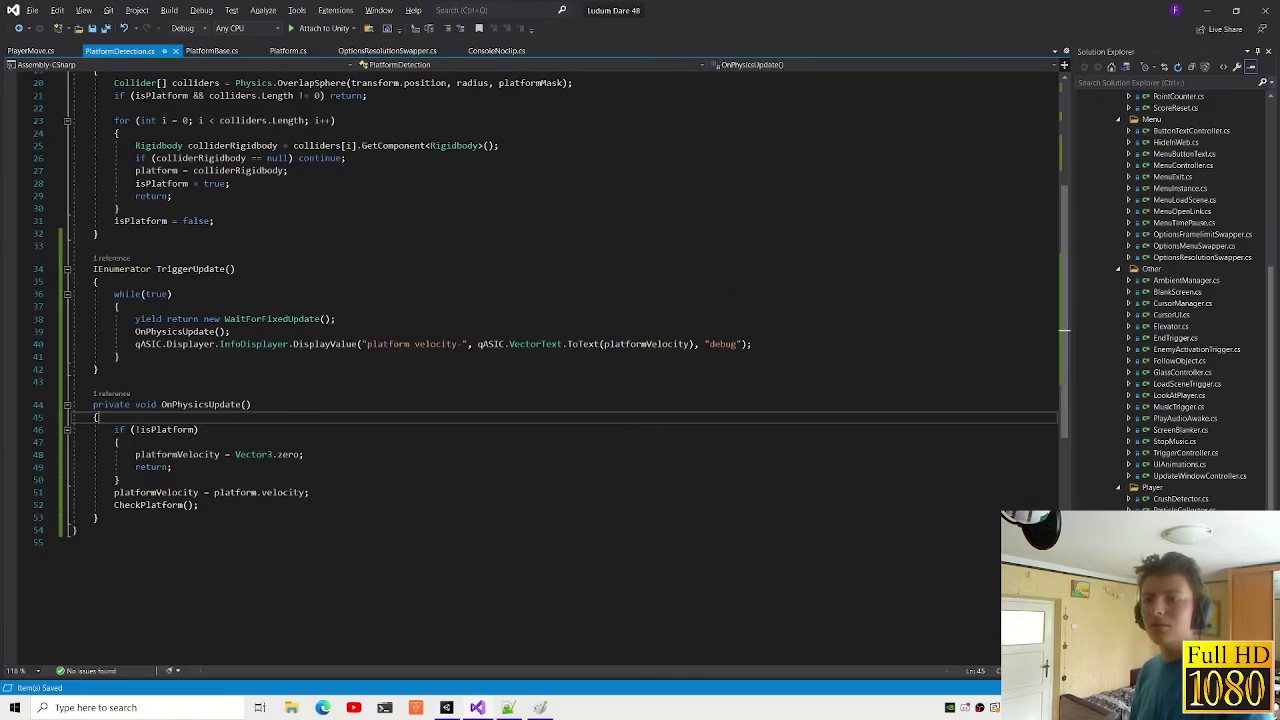
Step: Add an empty void GetPlatformMovement() method above OnPhysicsUpdate
{"action": "scroll", "coordinate": [92, 529], "scroll_direction": "up", "scroll_amount": 5}
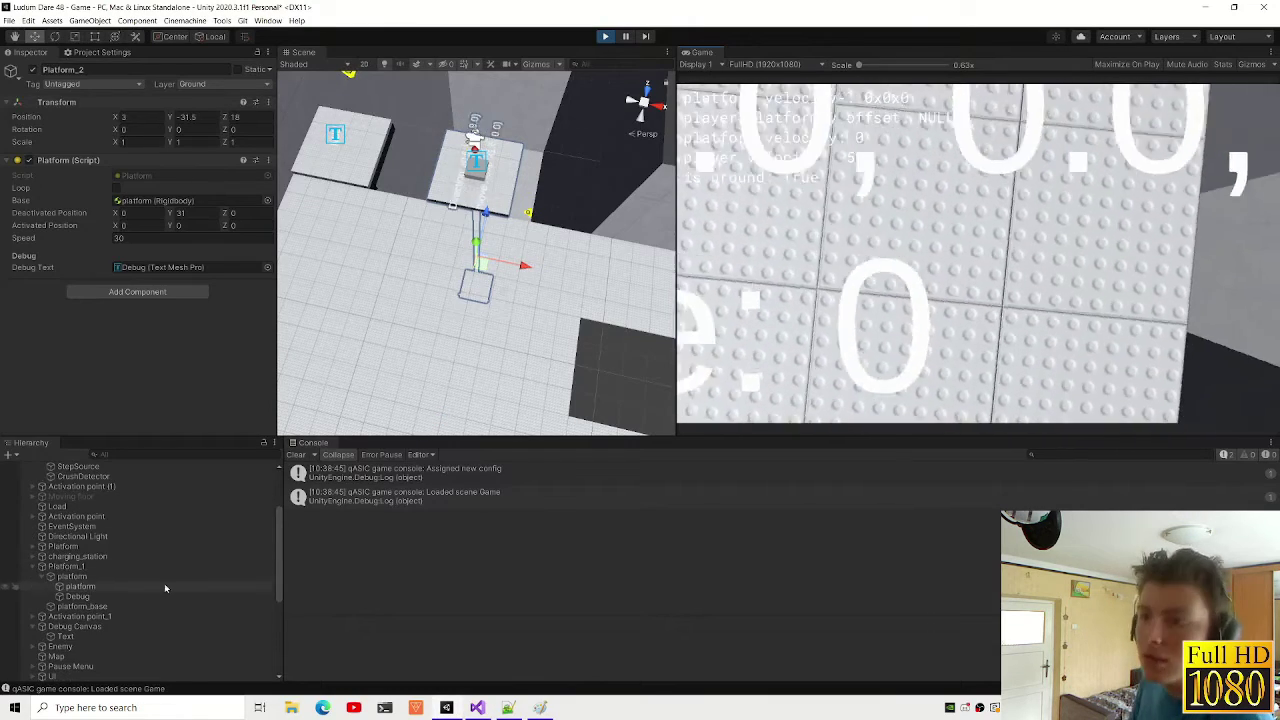
{"action": "key", "text": "alt+Tab"}
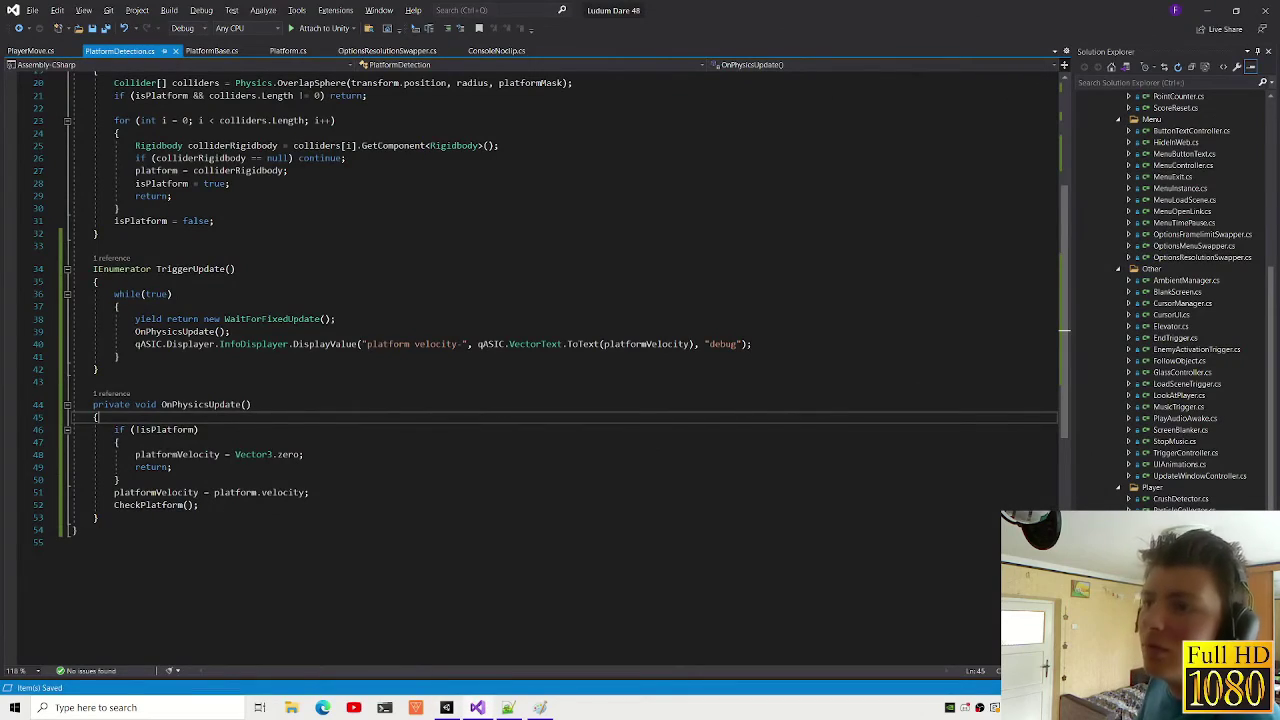
{"action": "key", "text": "Up"}
{"action": "key", "text": "Up"}
{"action": "key", "text": "Up"}
{"action": "key", "text": "Return"}
{"action": "key", "text": "Return"}
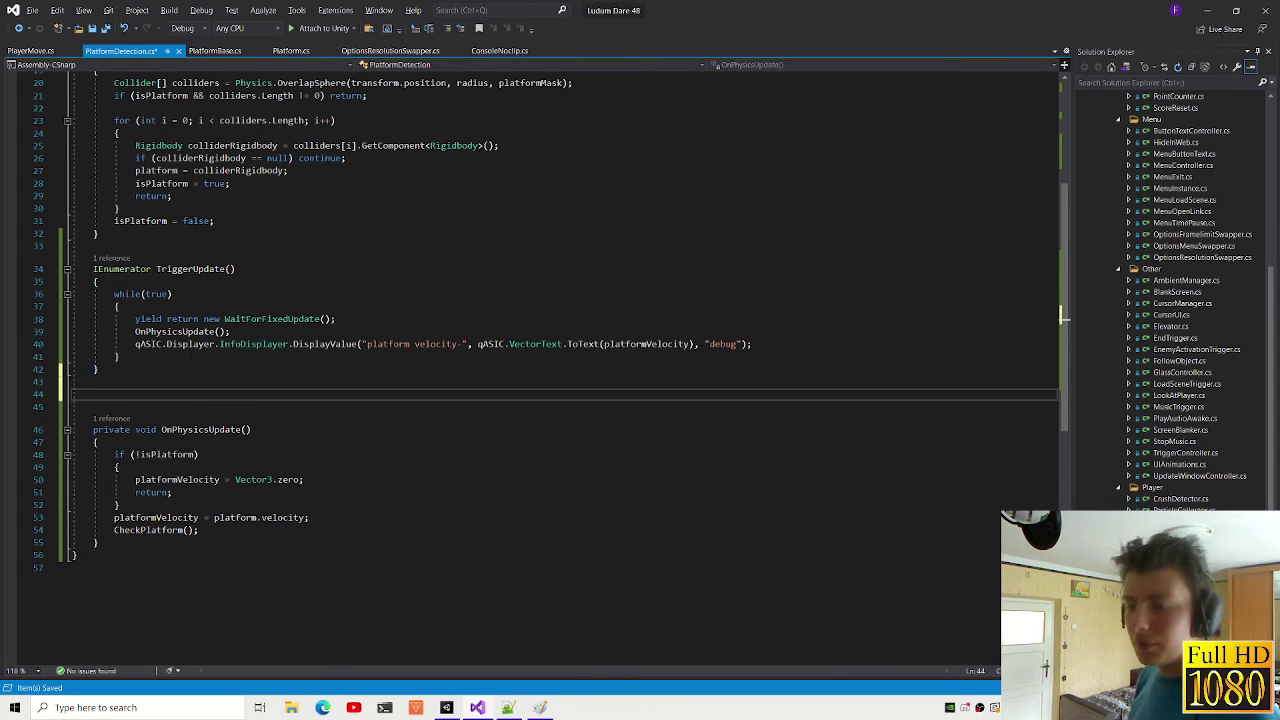
{"action": "type", "text": "p"}
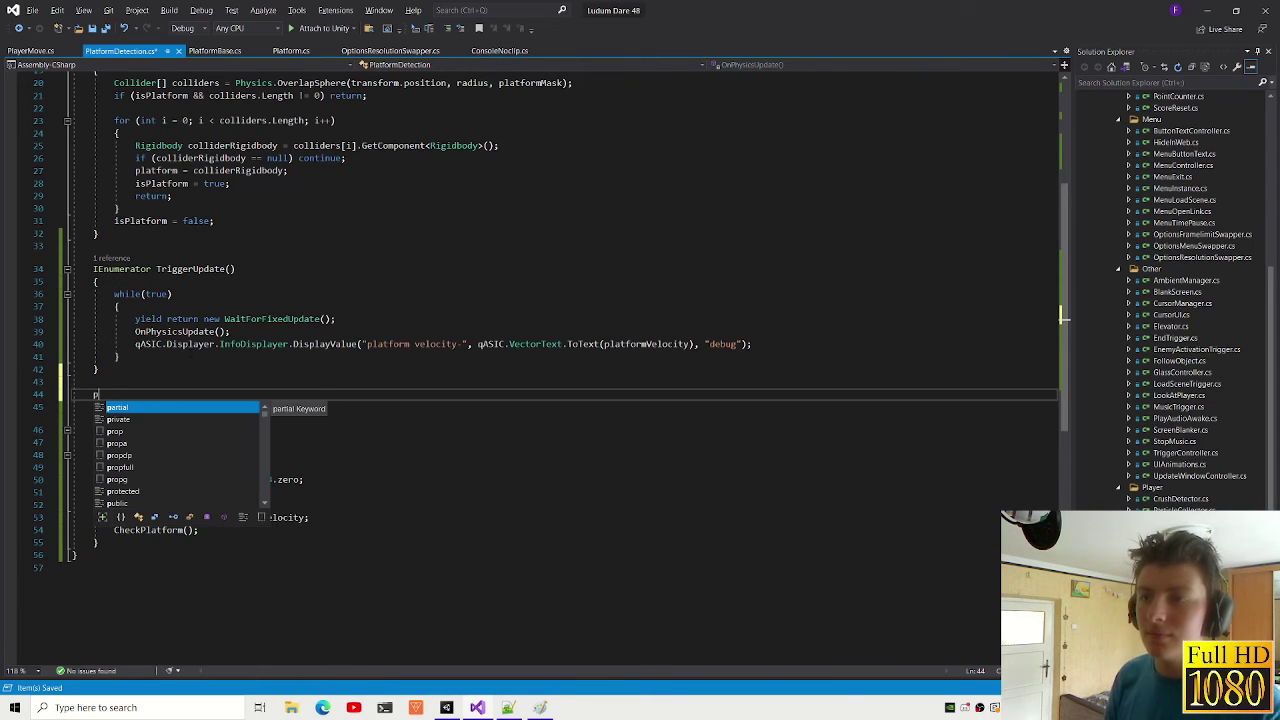
{"action": "key", "text": "BackSpace"}
{"action": "type", "text": "voi"}
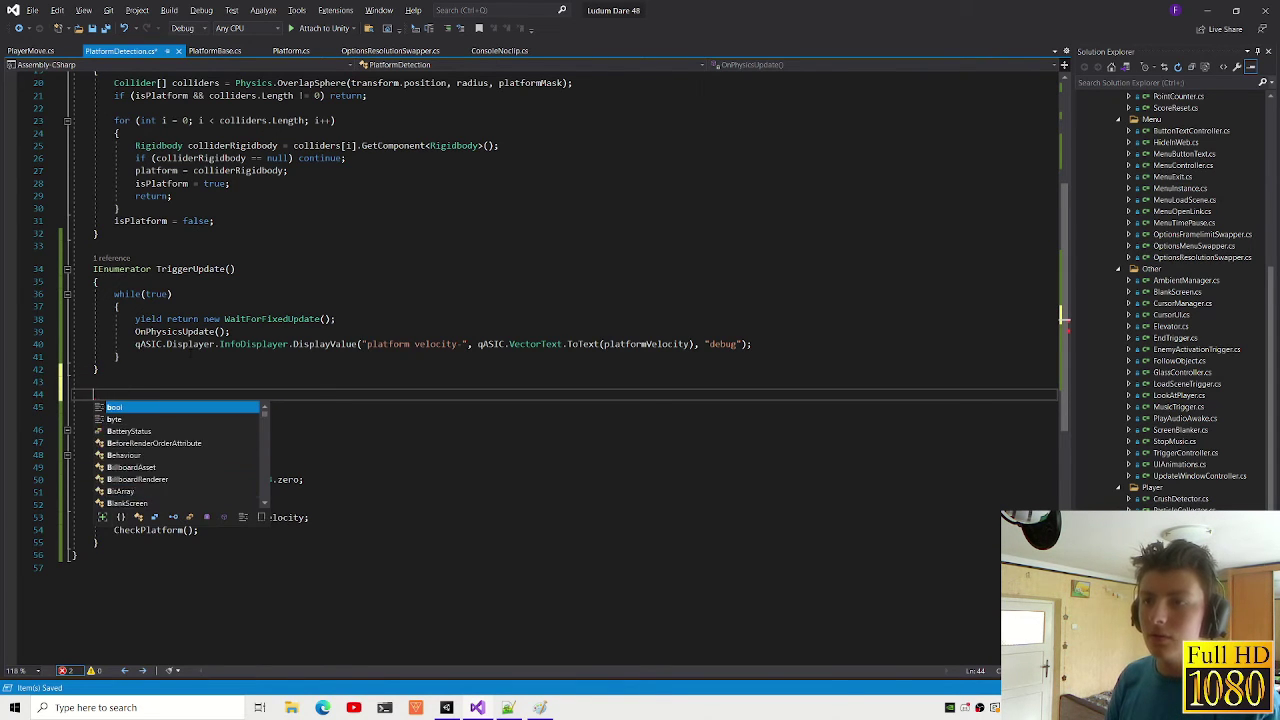
{"action": "type", "text": "d GetPlatformMovement"}
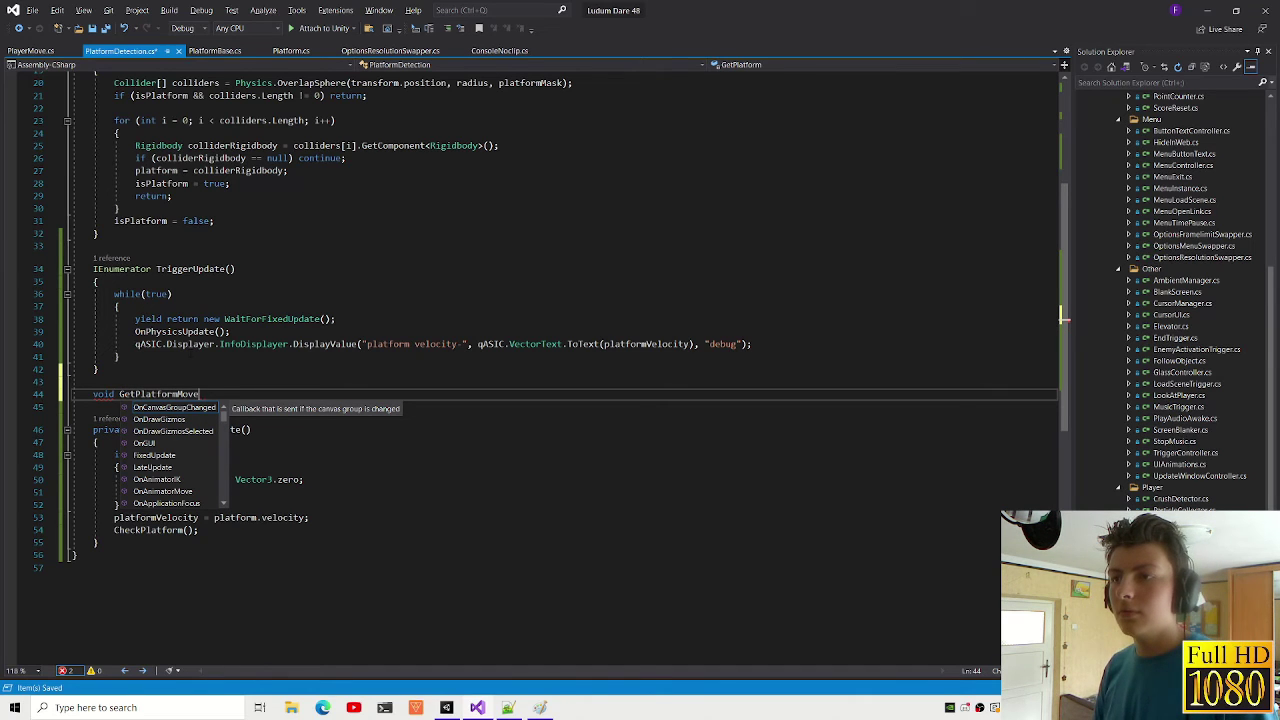
{"action": "type", "text": "()"}
{"action": "key", "text": "Return"}
{"action": "type", "text": "{"}
{"action": "key", "text": "Return"}
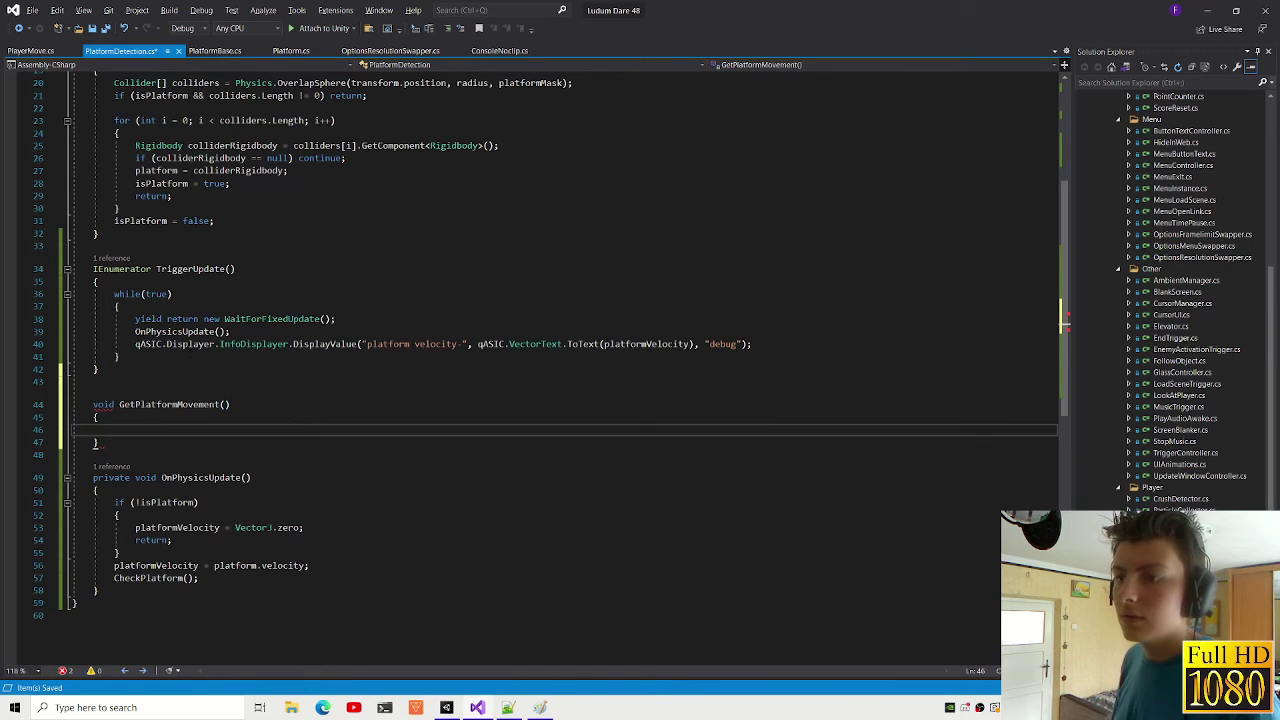
Step: Move the velocity logic into GetPlatformMovement and call GetPlatformMovement(); before CheckPlatform()
{"action": "left_click_drag", "start_coordinate": [310, 565], "coordinate": [72, 502]}
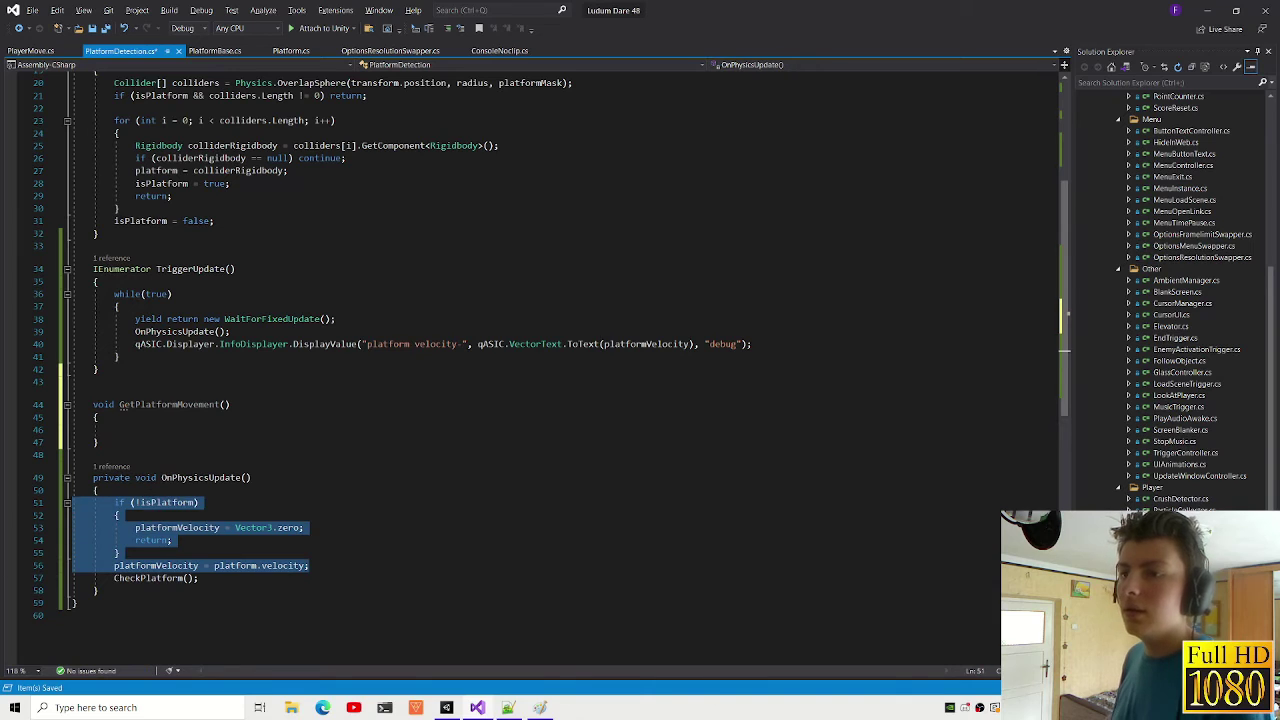
{"action": "key", "text": "BackSpace"}
{"action": "left_click", "coordinate": [100, 429]}
{"action": "key", "text": "ctrl+v"}
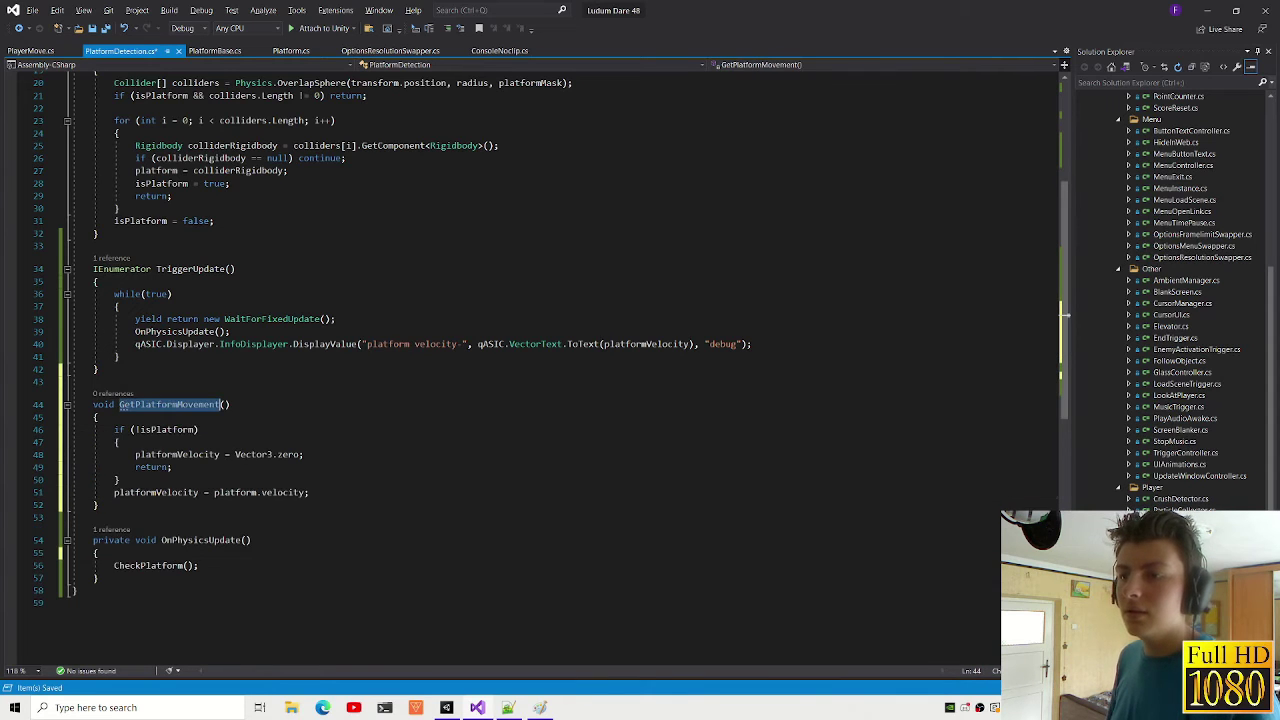
{"action": "left_click", "coordinate": [97, 553]}
{"action": "key", "text": "Return"}
{"action": "type", "text": "GetPlatformMovement();"}
Step: Remove the private modifier from OnPhysicsUpdate and let Unity recompile the scripts
{"action": "left_click", "coordinate": [104, 540]}
{"action": "double_click", "coordinate": [104, 540]}
{"action": "key", "text": "Delete"}
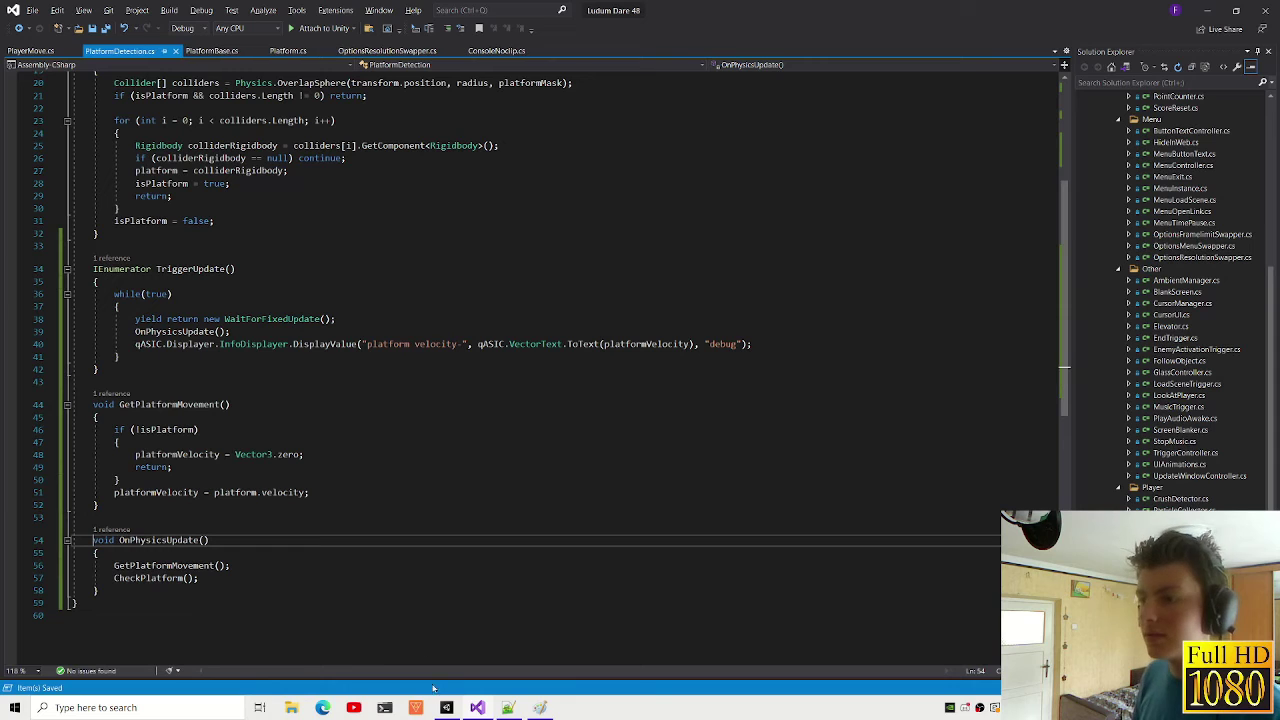
{"action": "left_click", "coordinate": [449, 716]}
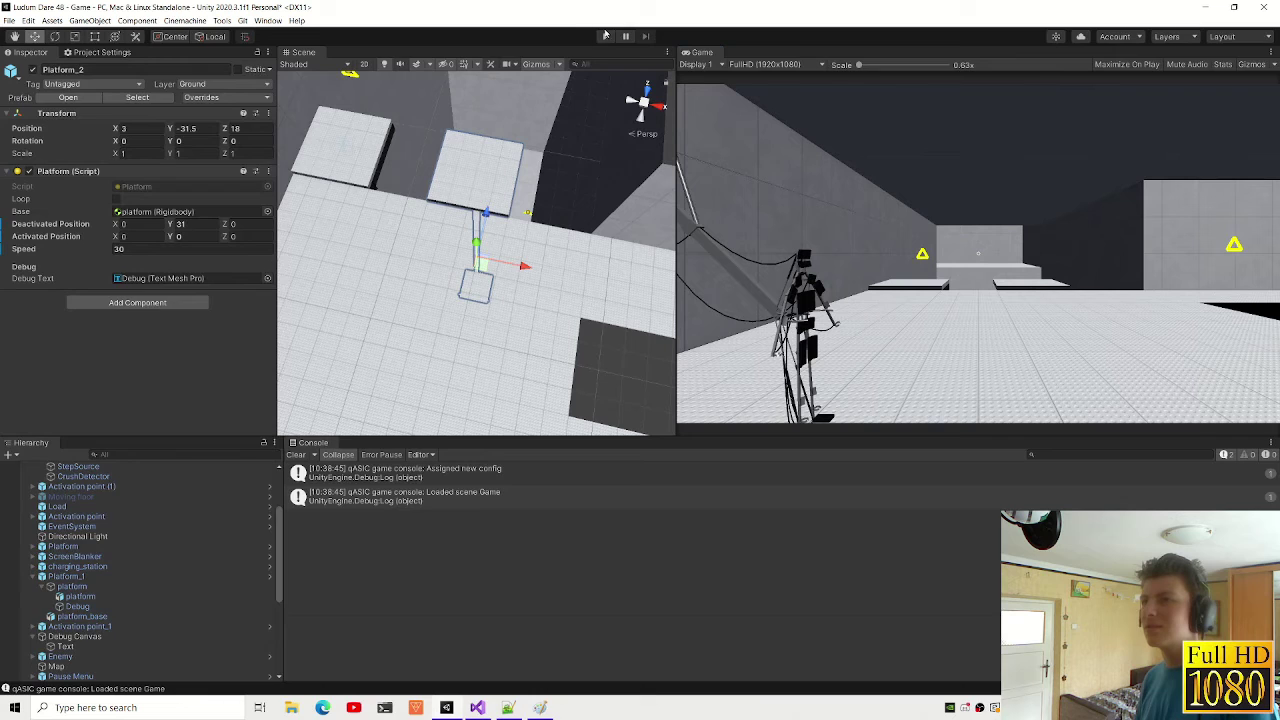
Step: Enter play mode and check the overlay shows velocity 0 and is ground True
{"action": "left_click", "coordinate": [606, 36]}
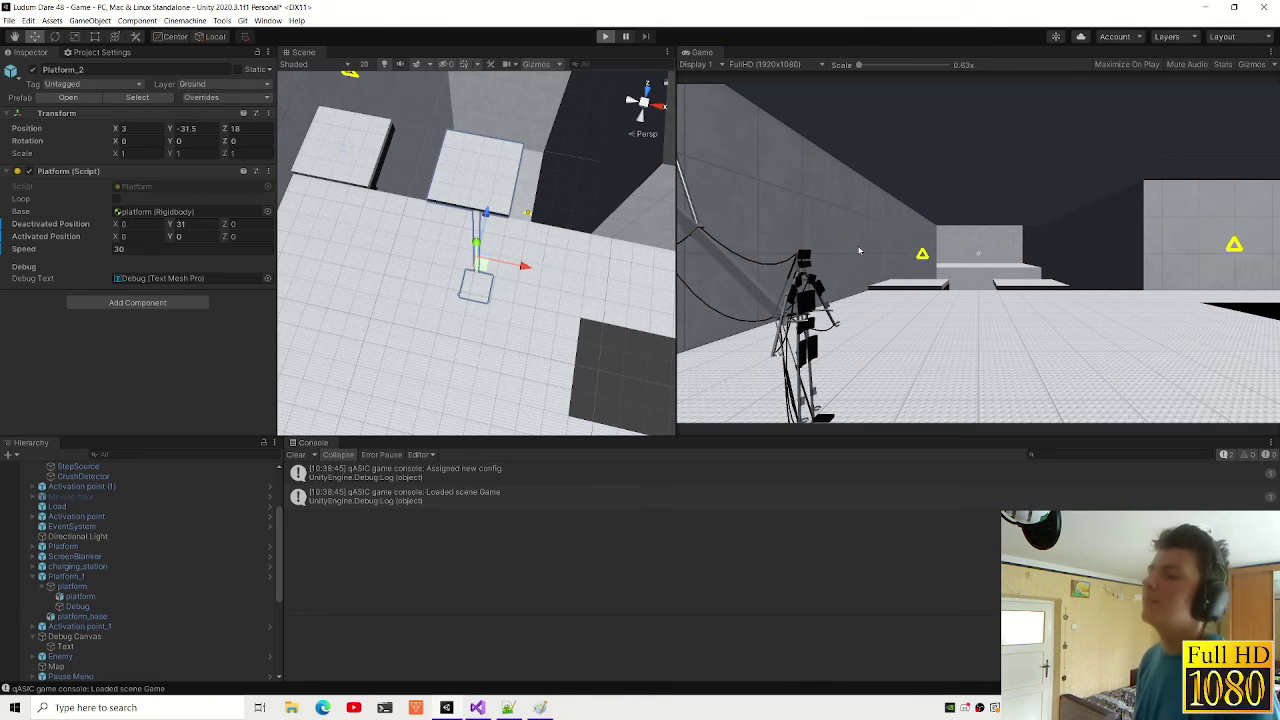
{"action": "key", "text": "ctrl+p"}
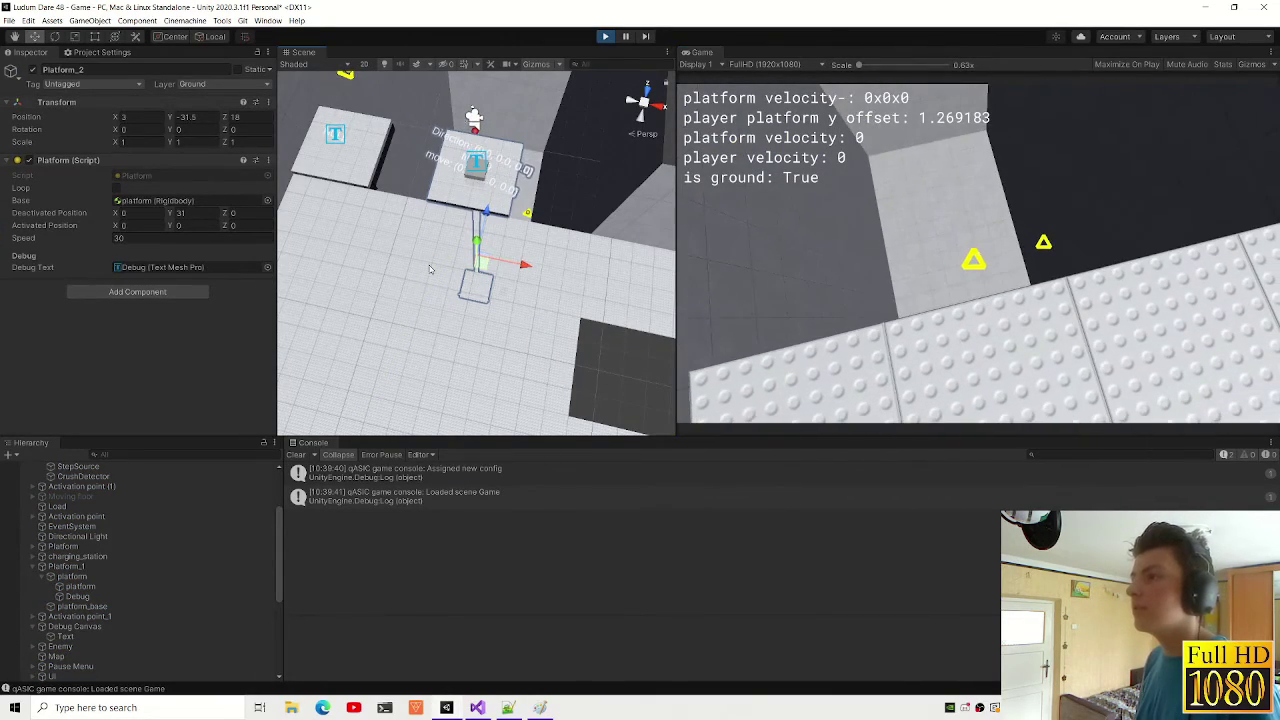
{"action": "left_click", "coordinate": [447, 305]}
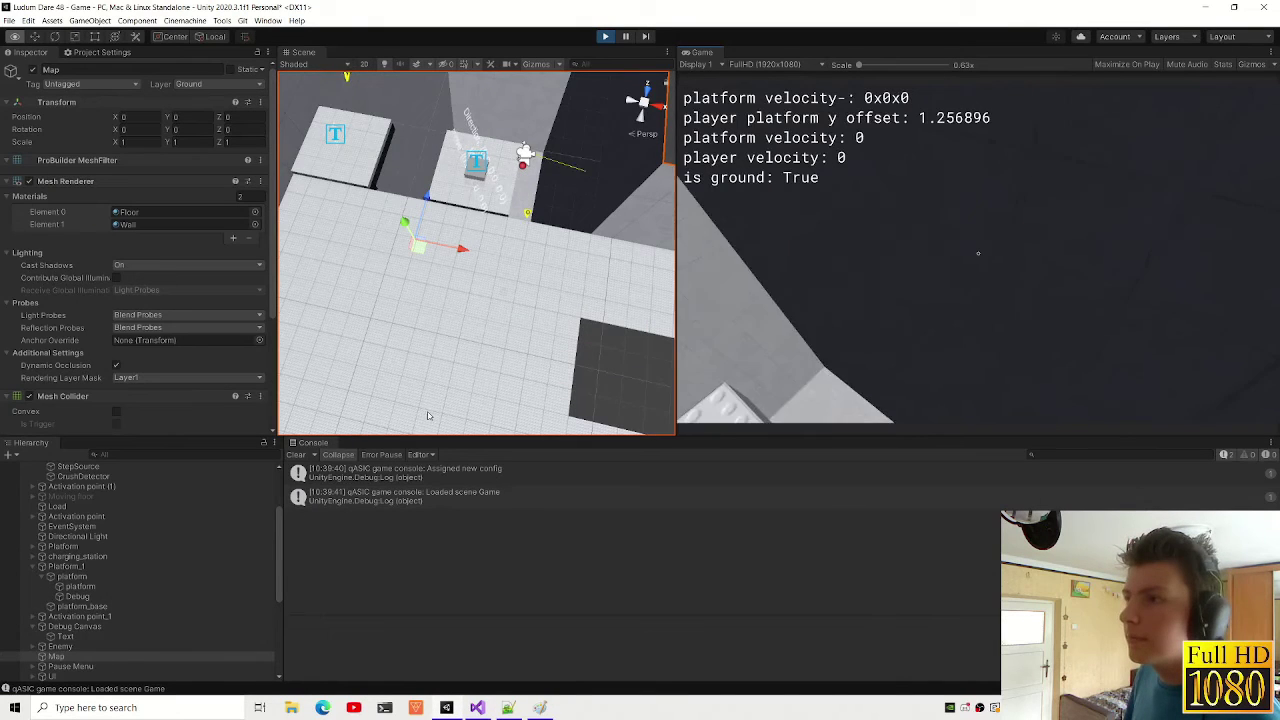
Step: Select the parent Platform, set its Speed to 30, and step frames to watch the lift
{"action": "right_click_drag", "start_coordinate": [420, 280], "coordinate": [444, 303]}
{"action": "left_click", "coordinate": [449, 326]}
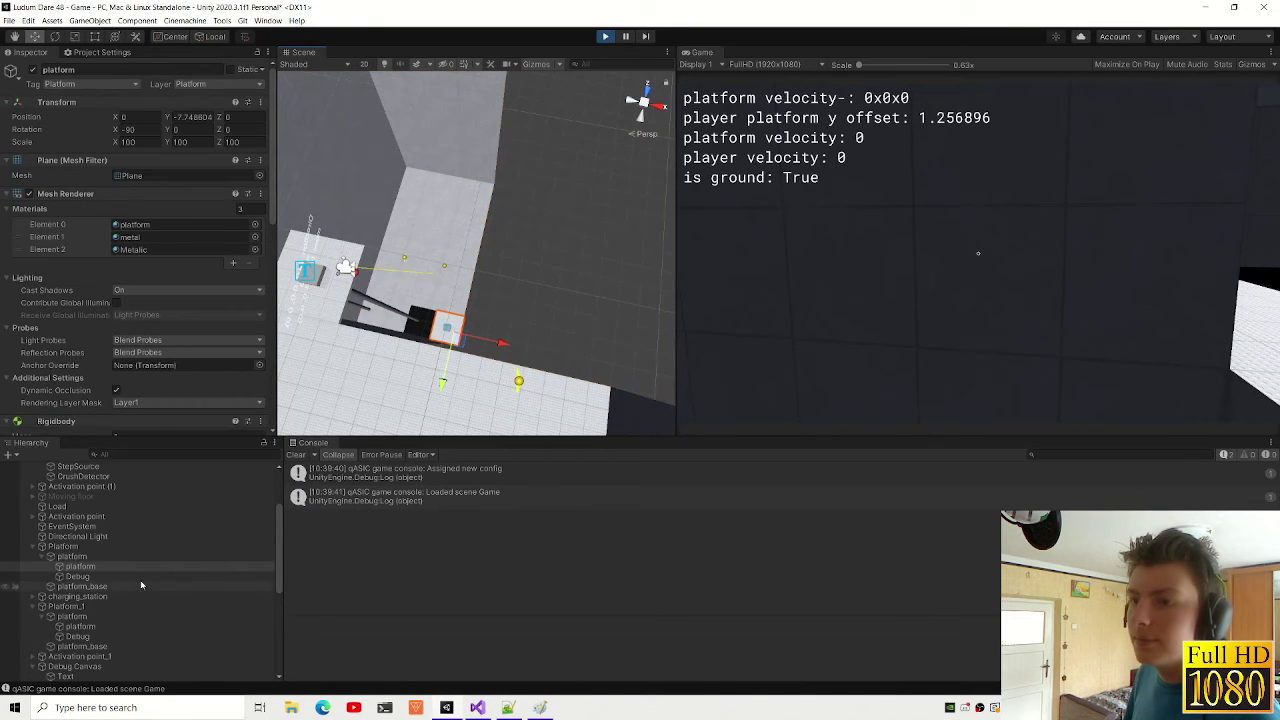
{"action": "left_click", "coordinate": [93, 547]}
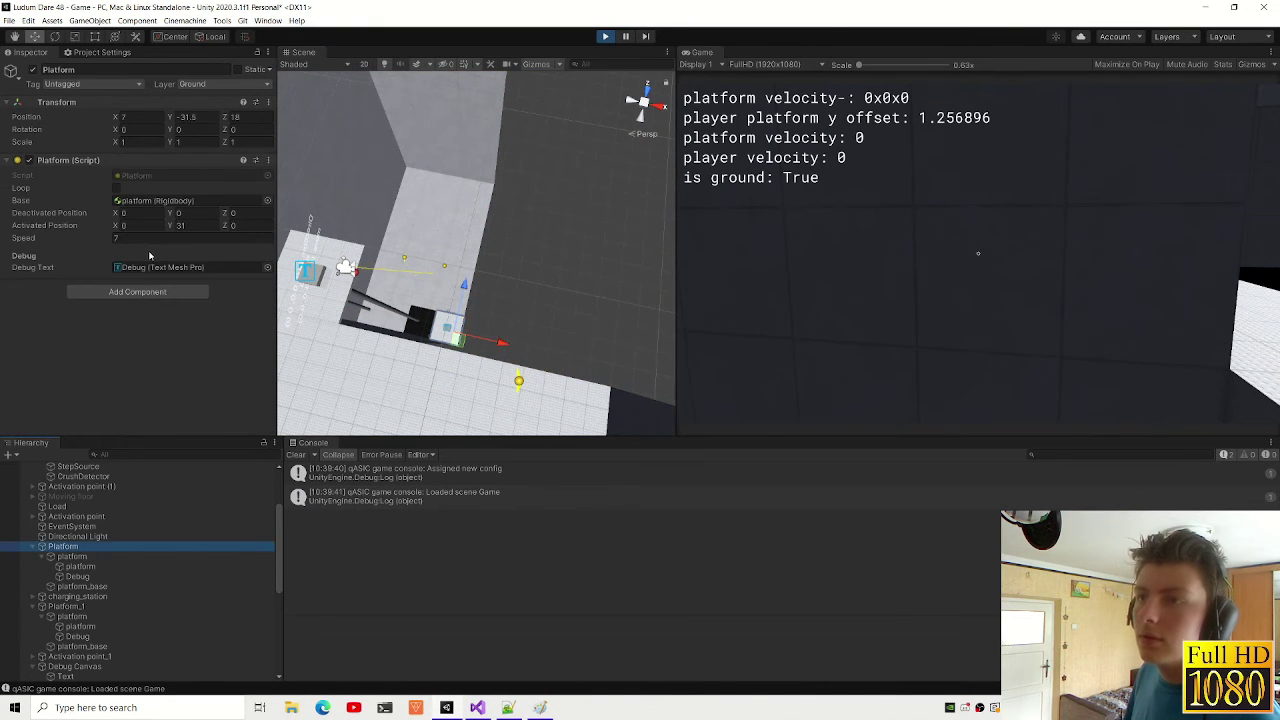
{"action": "type", "text": "30"}
{"action": "left_click", "coordinate": [851, 281]}
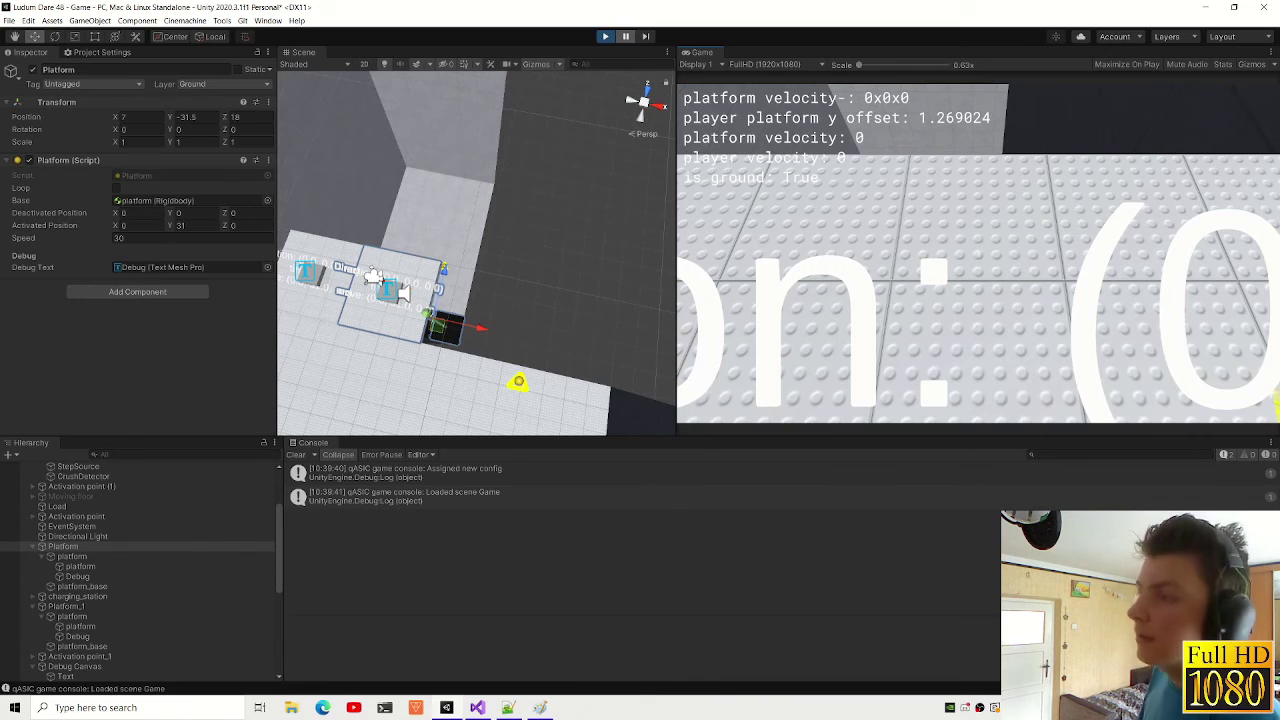
{"action": "mouse_move", "coordinate": [595, 93]}
{"action": "right_mouse_down"}
{"action": "mouse_move", "coordinate": [434, 110]}
{"action": "mouse_move", "coordinate": [480, 130]}
{"action": "right_mouse_up"}
{"action": "left_click", "coordinate": [648, 36]}
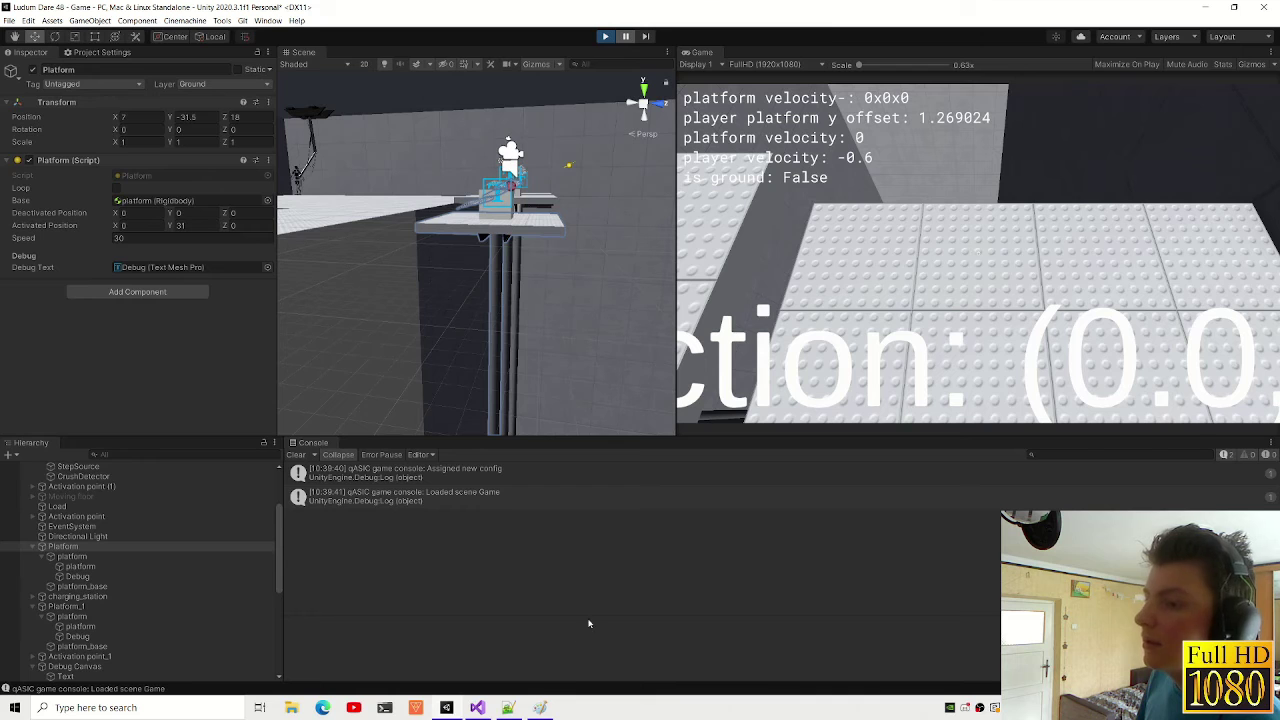
Step: In PlayerMove.cs, replace the fixed-update wait on line 76 with yield null and save
{"action": "left_click", "coordinate": [477, 708]}
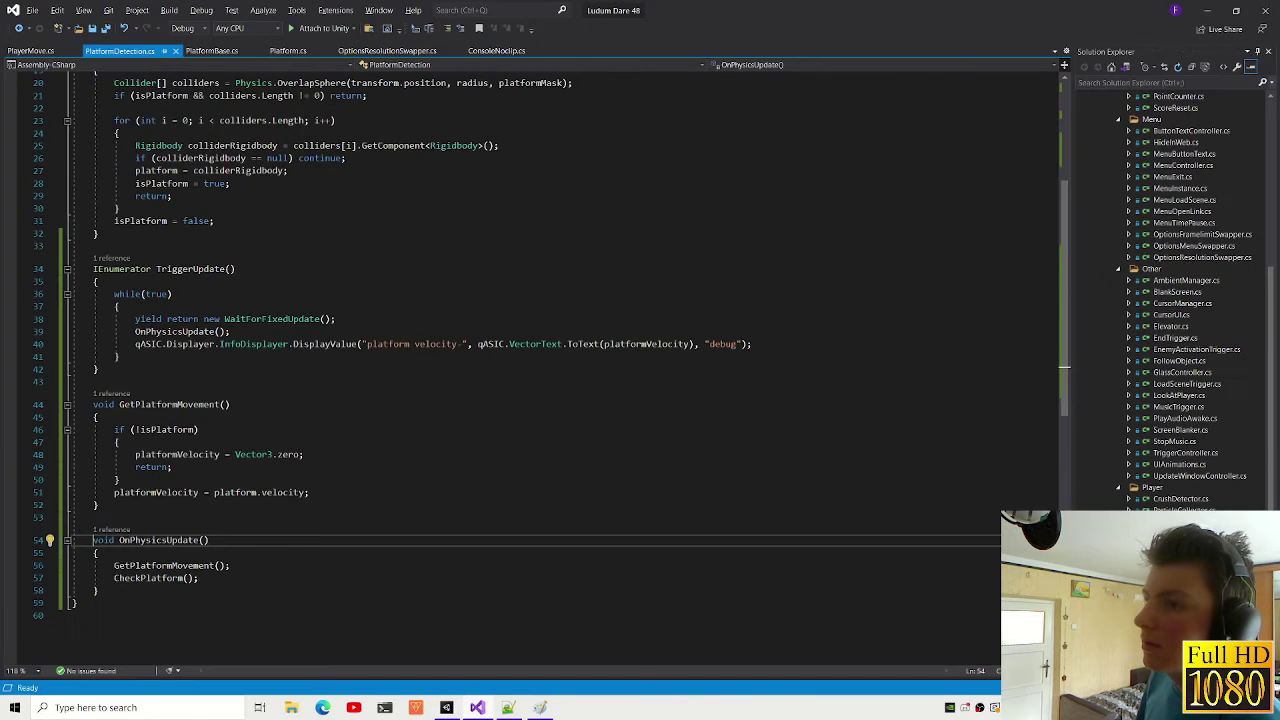
{"action": "scroll", "coordinate": [370, 433], "scroll_direction": "up", "scroll_amount": 6}
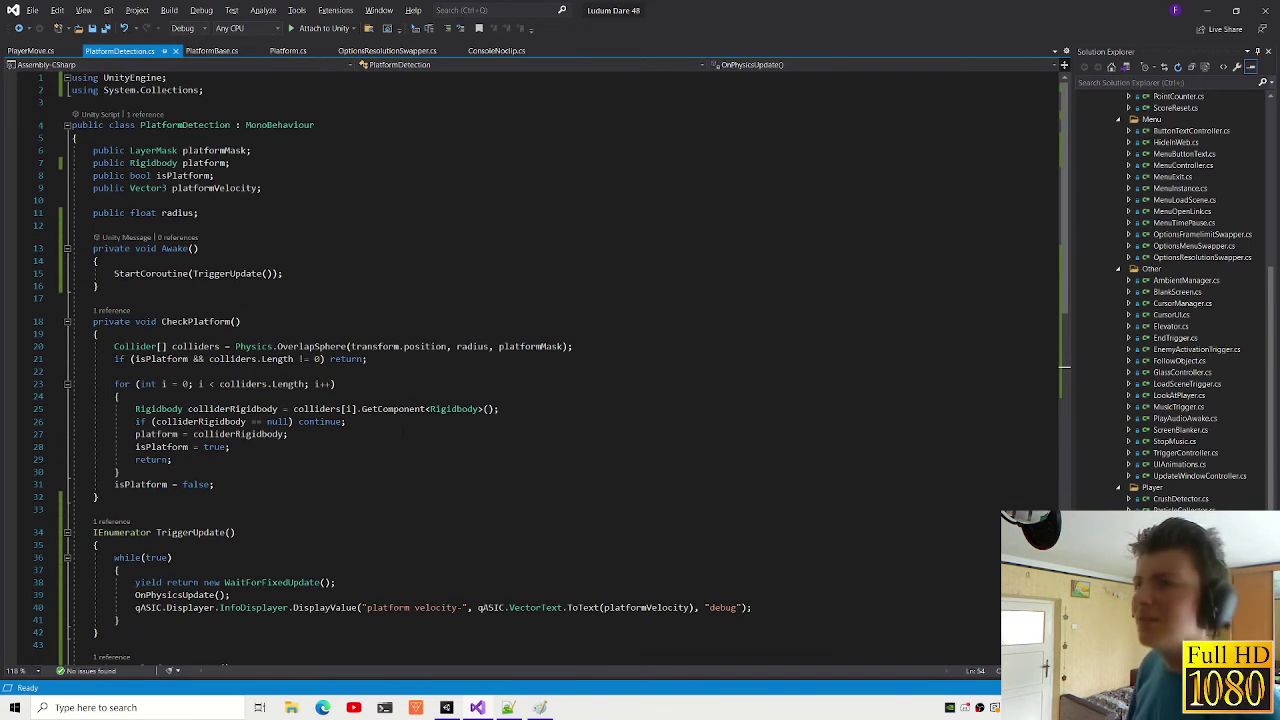
{"action": "left_click", "coordinate": [13, 52]}
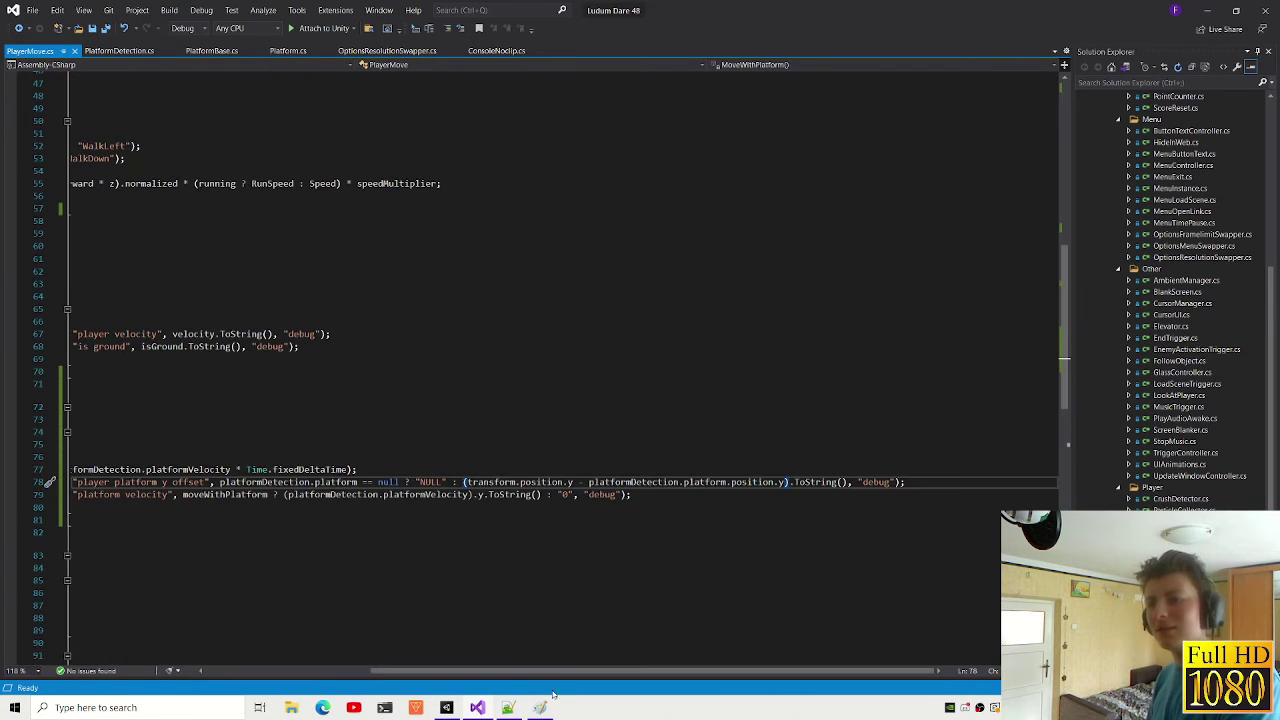
{"action": "left_click_drag", "start_coordinate": [552, 672], "coordinate": [386, 672]}
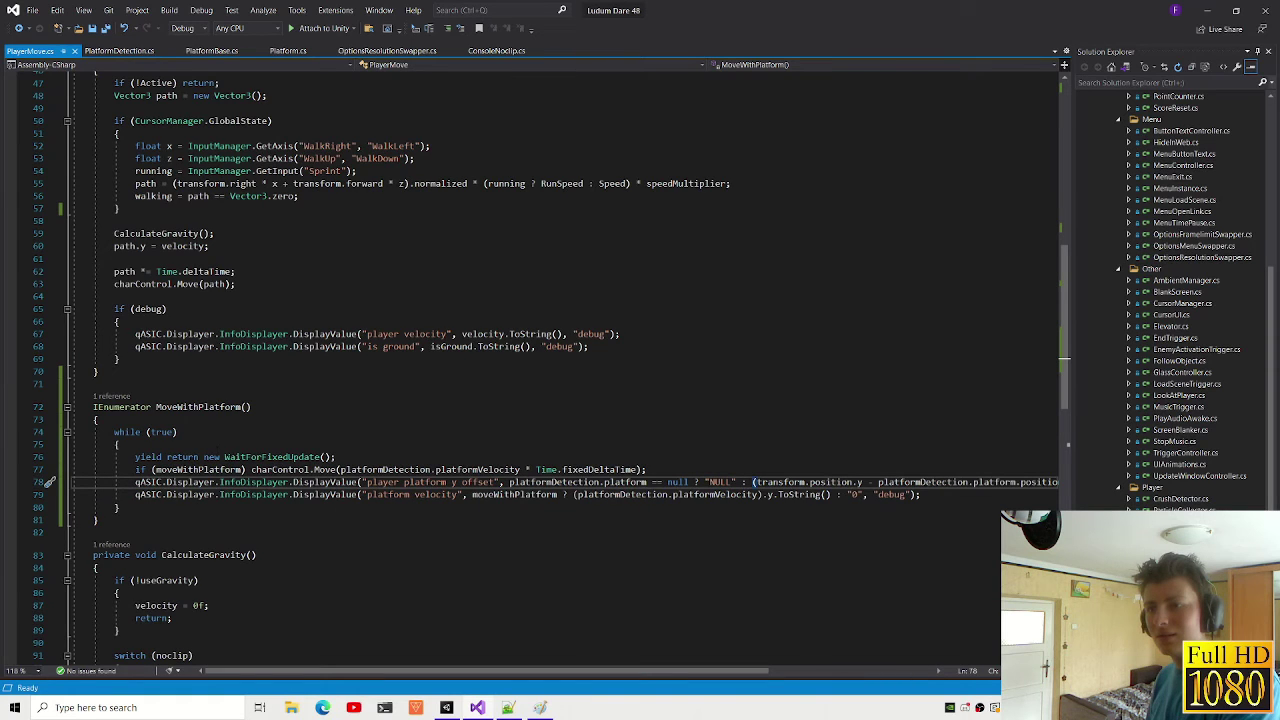
{"action": "scroll", "coordinate": [550, 366], "scroll_direction": "up", "scroll_amount": 3}
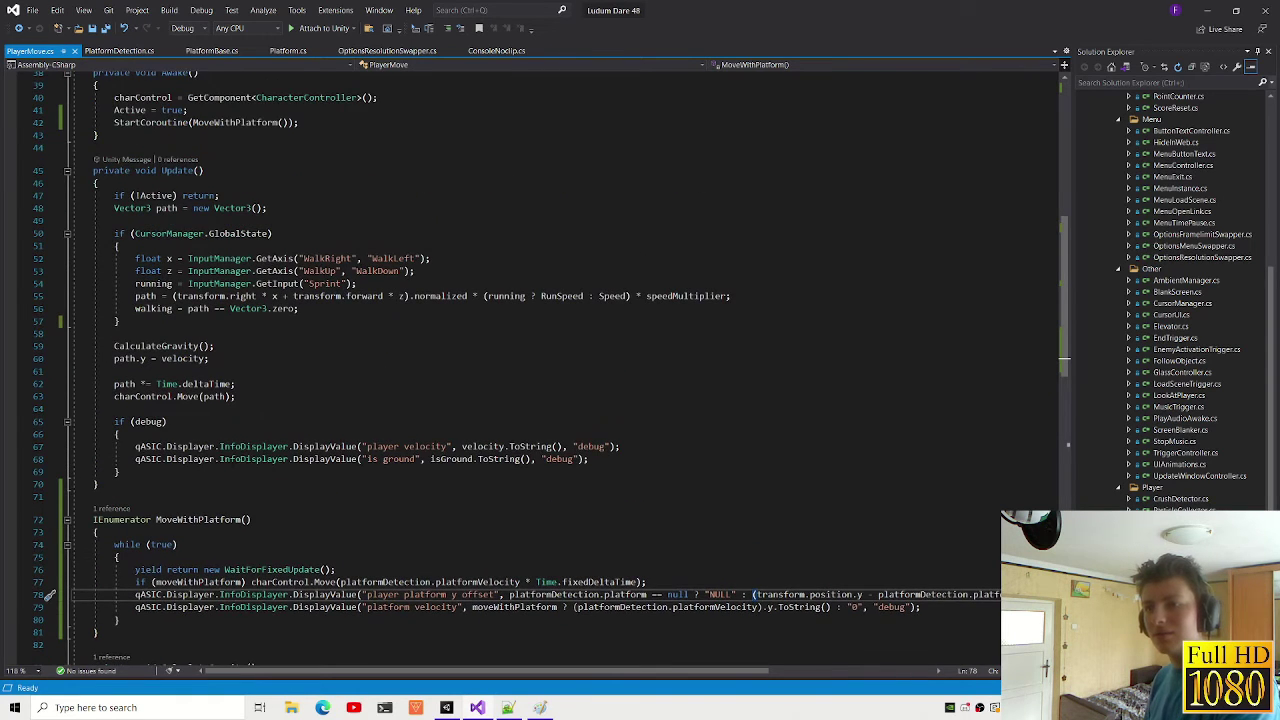
{"action": "scroll", "coordinate": [550, 366], "scroll_direction": "down", "scroll_amount": 4}
{"action": "scroll", "coordinate": [550, 366], "scroll_direction": "up", "scroll_amount": 5}
{"action": "scroll", "coordinate": [550, 366], "scroll_direction": "down", "scroll_amount": 2}
{"action": "scroll", "coordinate": [550, 366], "scroll_direction": "down", "scroll_amount": 2}
{"action": "scroll", "coordinate": [550, 366], "scroll_direction": "down", "scroll_amount": 5}
{"action": "scroll", "coordinate": [550, 366], "scroll_direction": "down", "scroll_amount": 4}
{"action": "scroll", "coordinate": [550, 366], "scroll_direction": "up", "scroll_amount": 13}
{"action": "scroll", "coordinate": [550, 366], "scroll_direction": "up", "scroll_amount": 4}
{"action": "scroll", "coordinate": [550, 366], "scroll_direction": "down", "scroll_amount": 4}
{"action": "scroll", "coordinate": [550, 366], "scroll_direction": "down", "scroll_amount": 2}
{"action": "double_click", "coordinate": [272, 494]}
{"action": "key", "text": "BackSpace"}
{"action": "key", "text": "BackSpace"}
{"action": "key", "text": "BackSpace"}
{"action": "key", "text": "BackSpace"}
{"action": "key", "text": "BackSpace"}
{"action": "key", "text": "BackSpace"}
{"action": "type", "text": "null"}
{"action": "key", "text": "ctrl+s"}
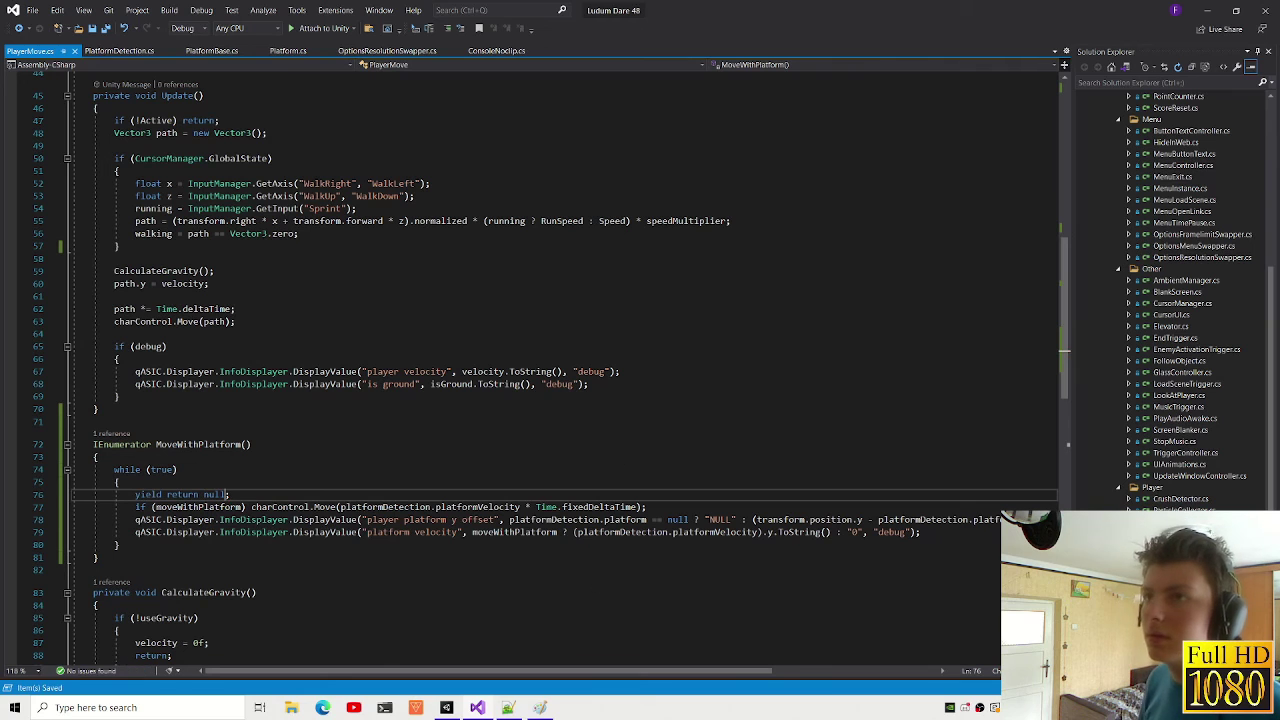
Step: Change TriggerUpdate's fixed-update wait to yield return null in PlatformDetection.cs and return to Unity
{"action": "left_click", "coordinate": [119, 50]}
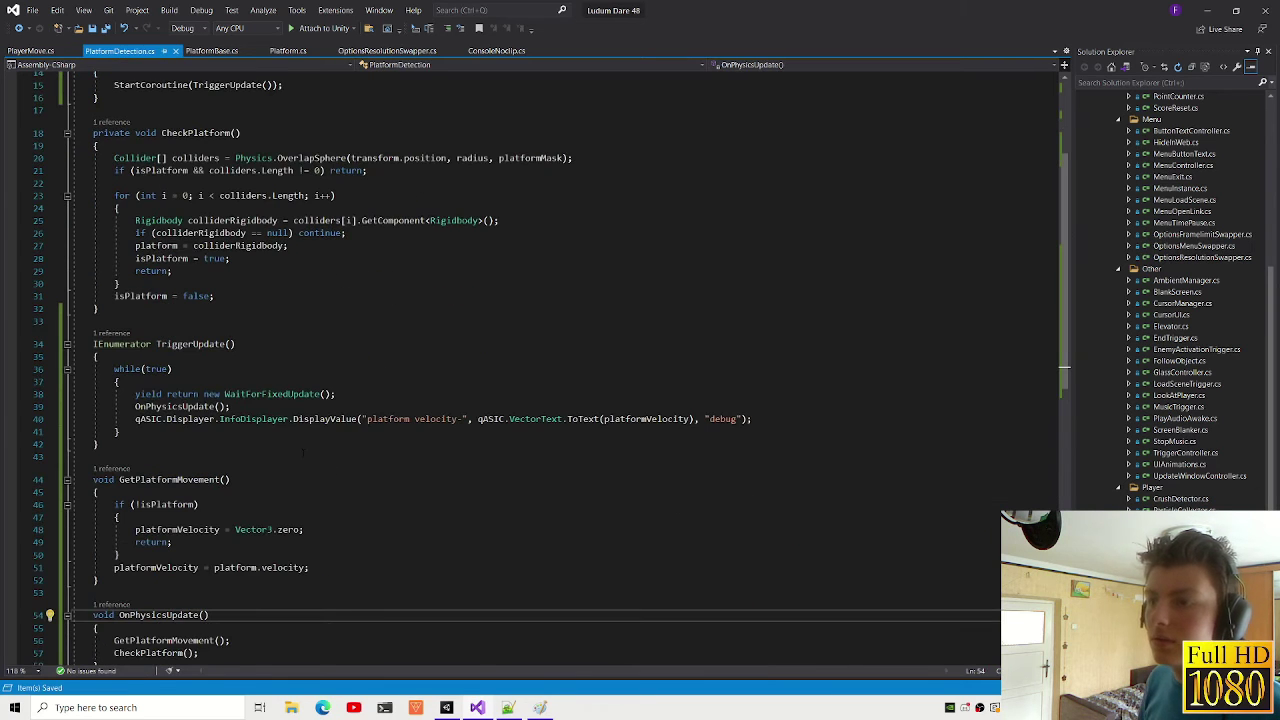
{"action": "left_click_drag", "start_coordinate": [199, 394], "coordinate": [321, 394]}
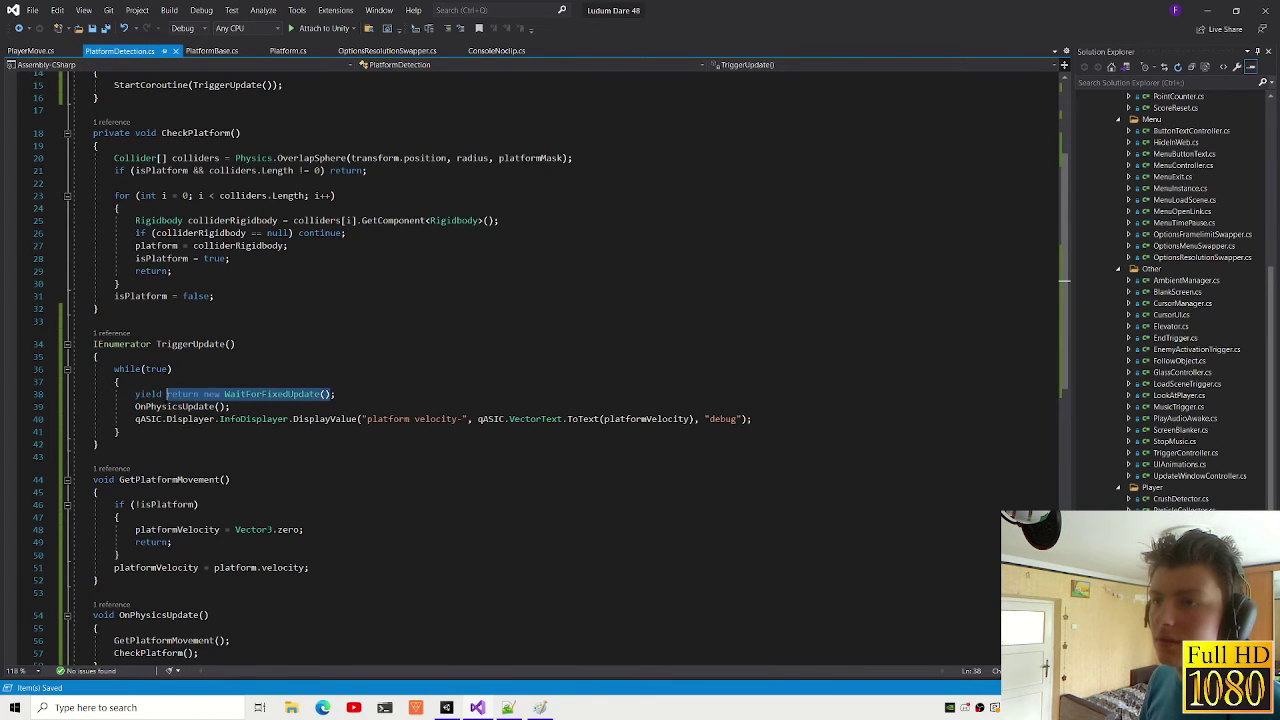
{"action": "type", "text": "return n"}
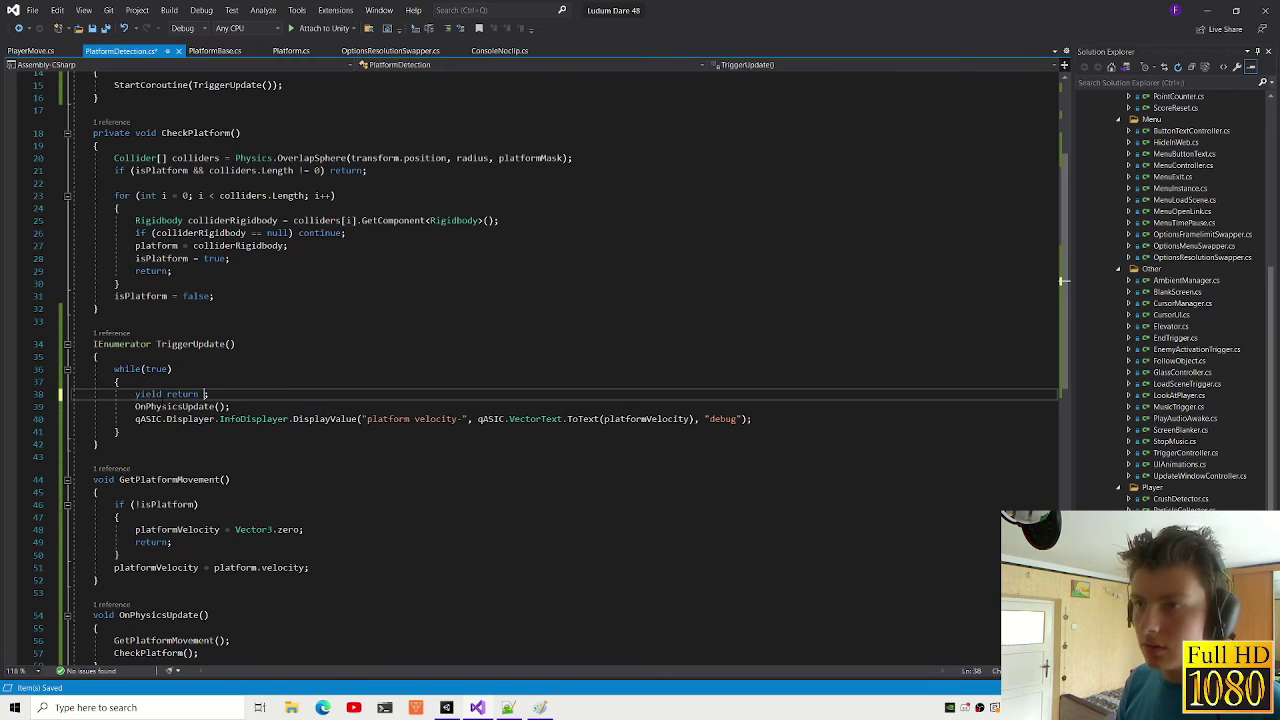
{"action": "type", "text": "ull;"}
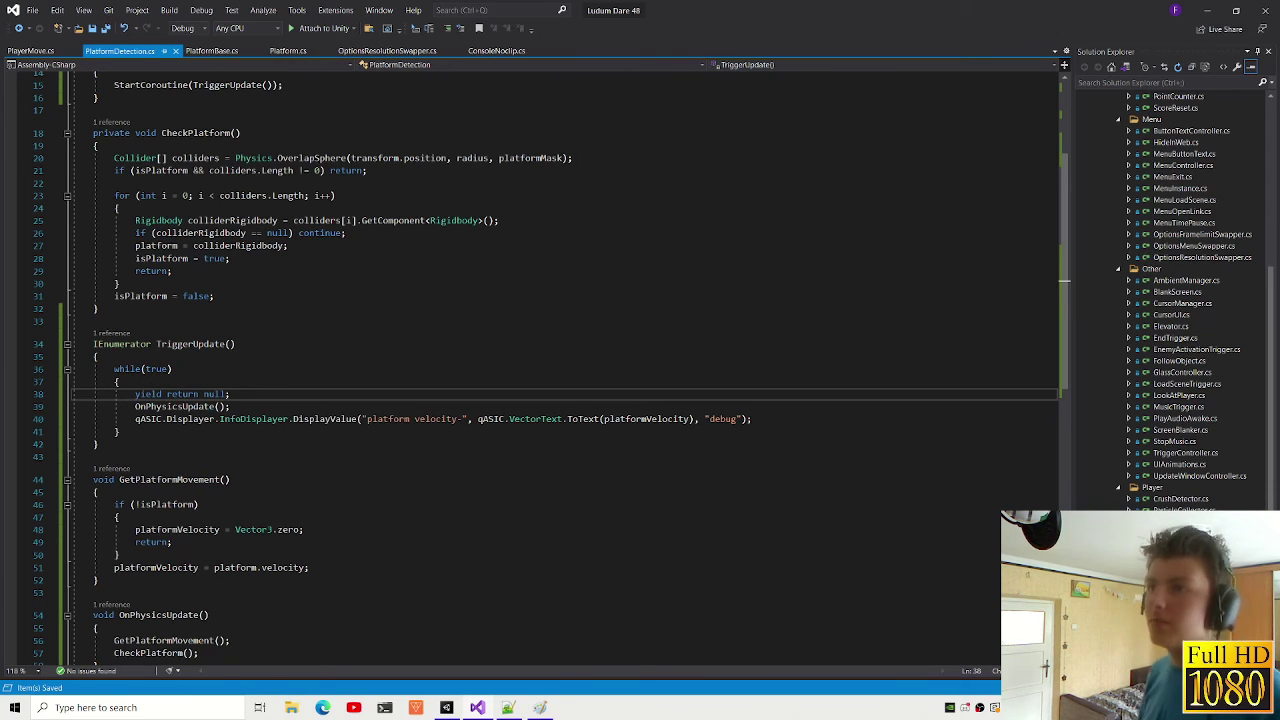
{"action": "left_click", "coordinate": [447, 708]}
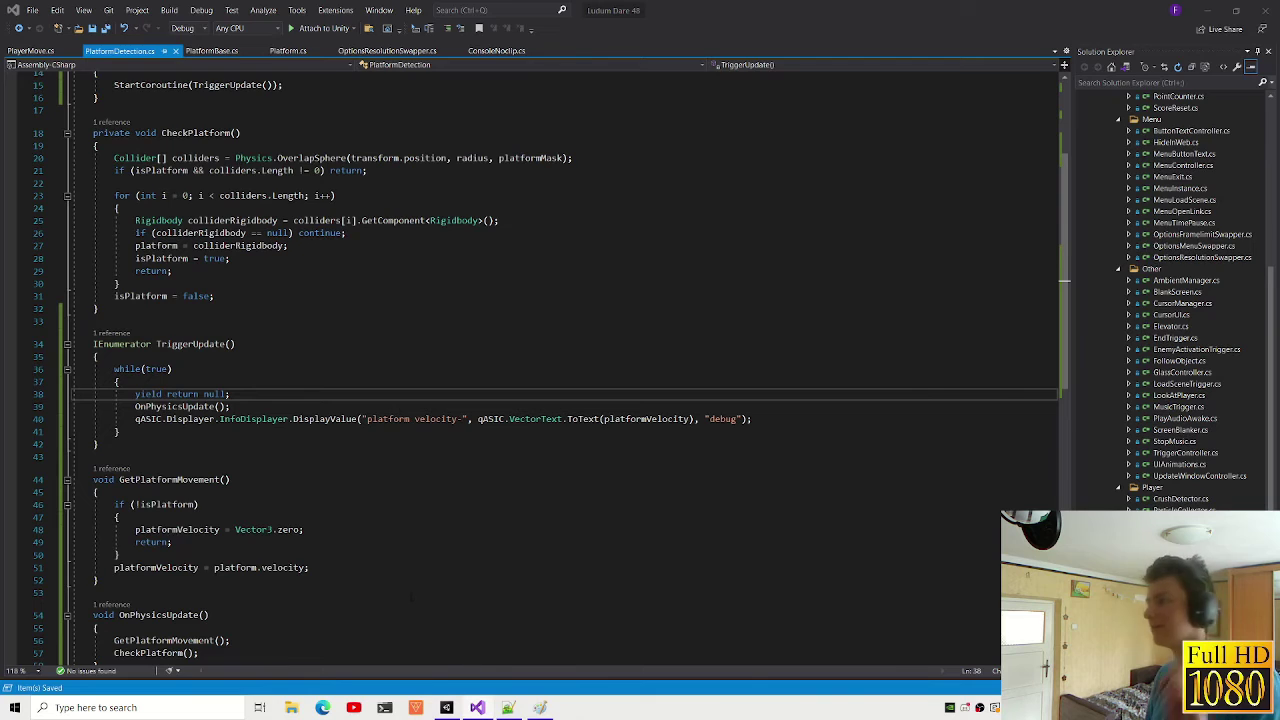
{"action": "key", "text": "alt+Tab"}
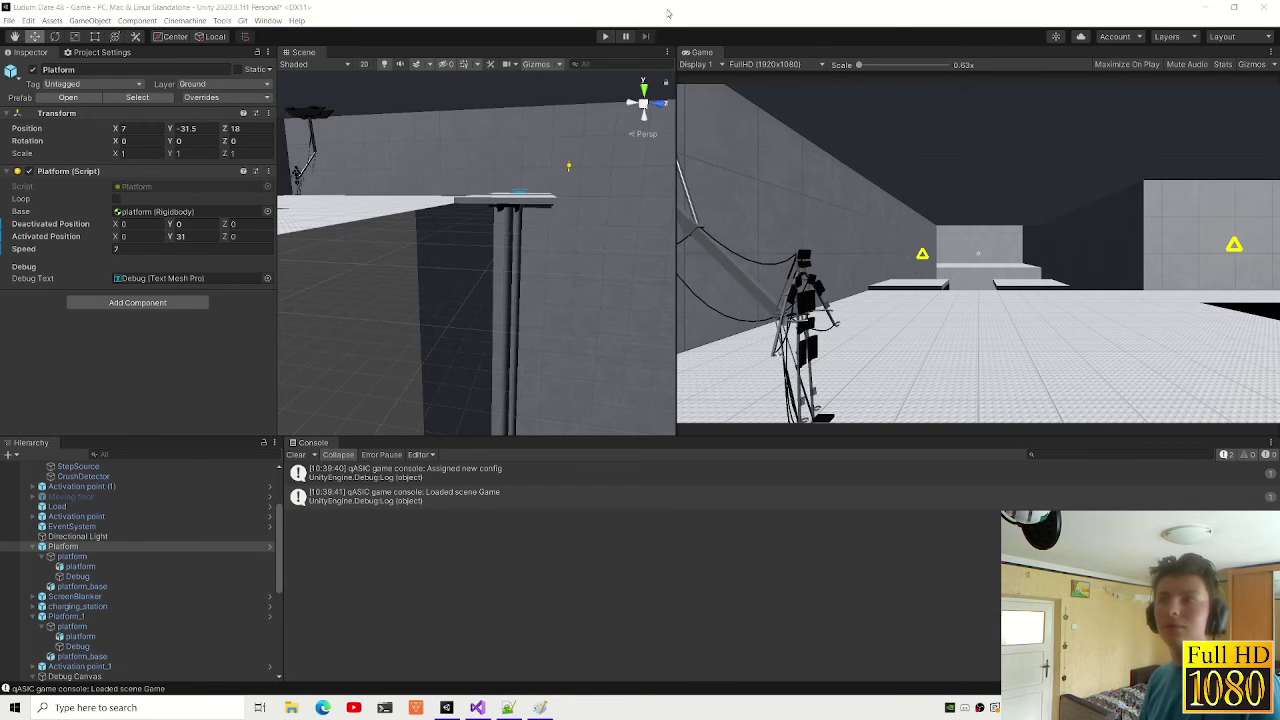
Step: Jump onto the platform in play mode, read platform velocity ±30 on the overlay, then stop
{"action": "left_click", "coordinate": [607, 37]}
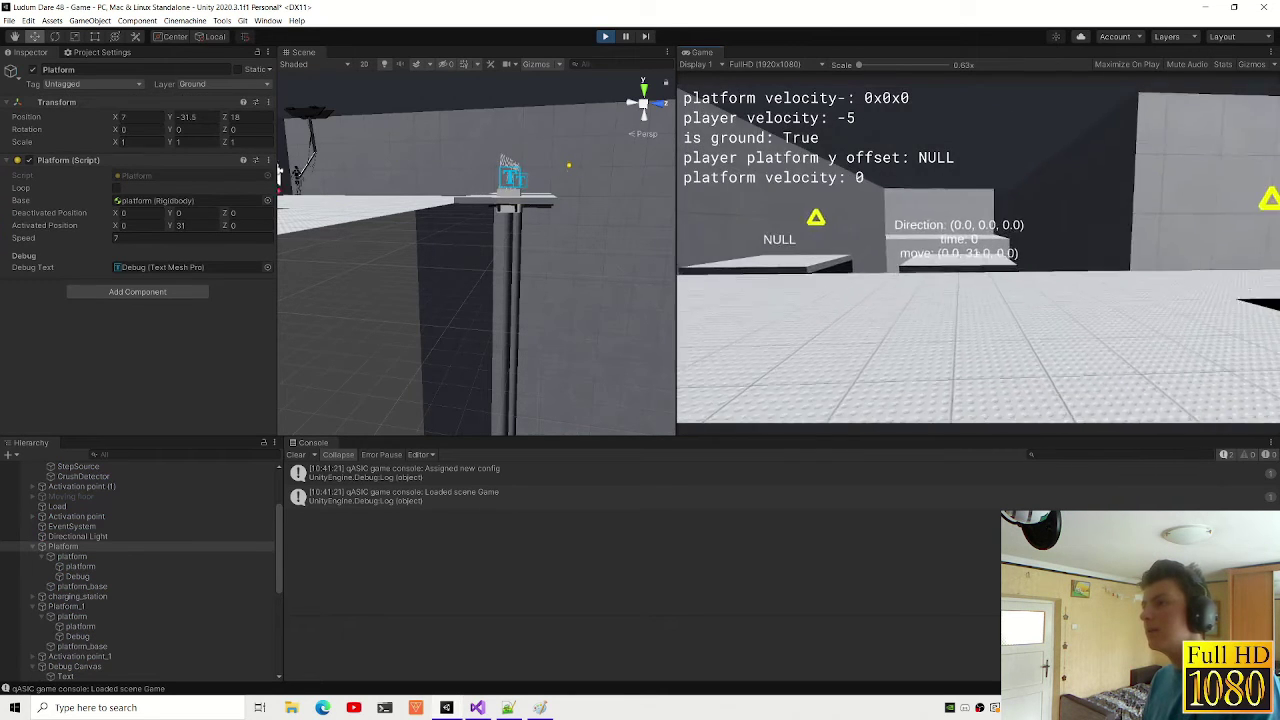
{"action": "key", "text": "space"}
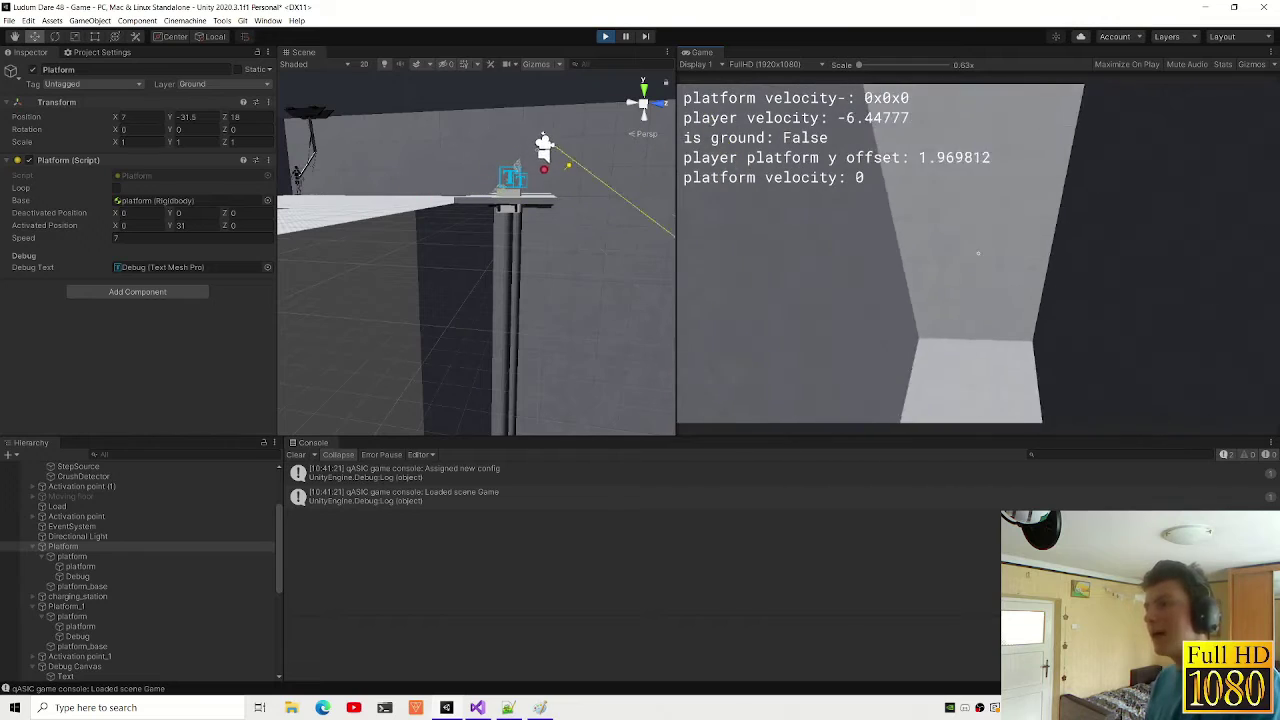
{"action": "left_click", "coordinate": [617, 333]}
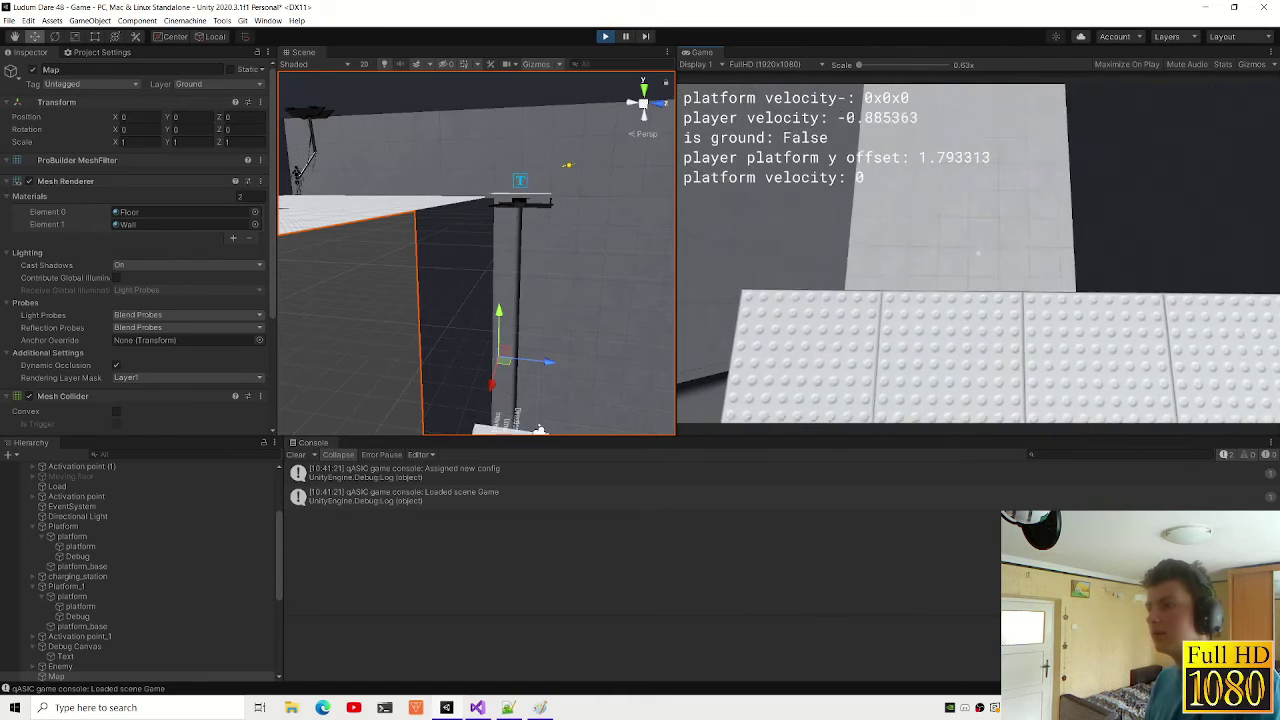
{"action": "key", "text": "ctrl+p"}
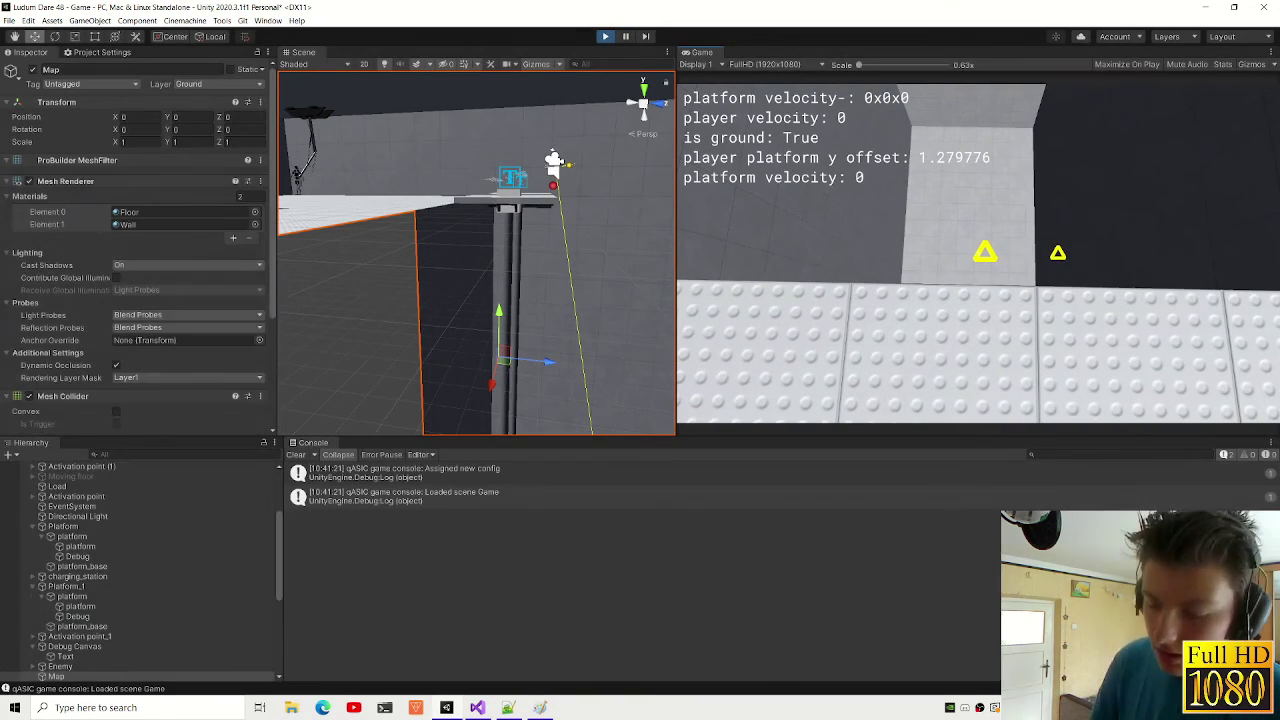
{"action": "key", "text": "alt+Tab"}
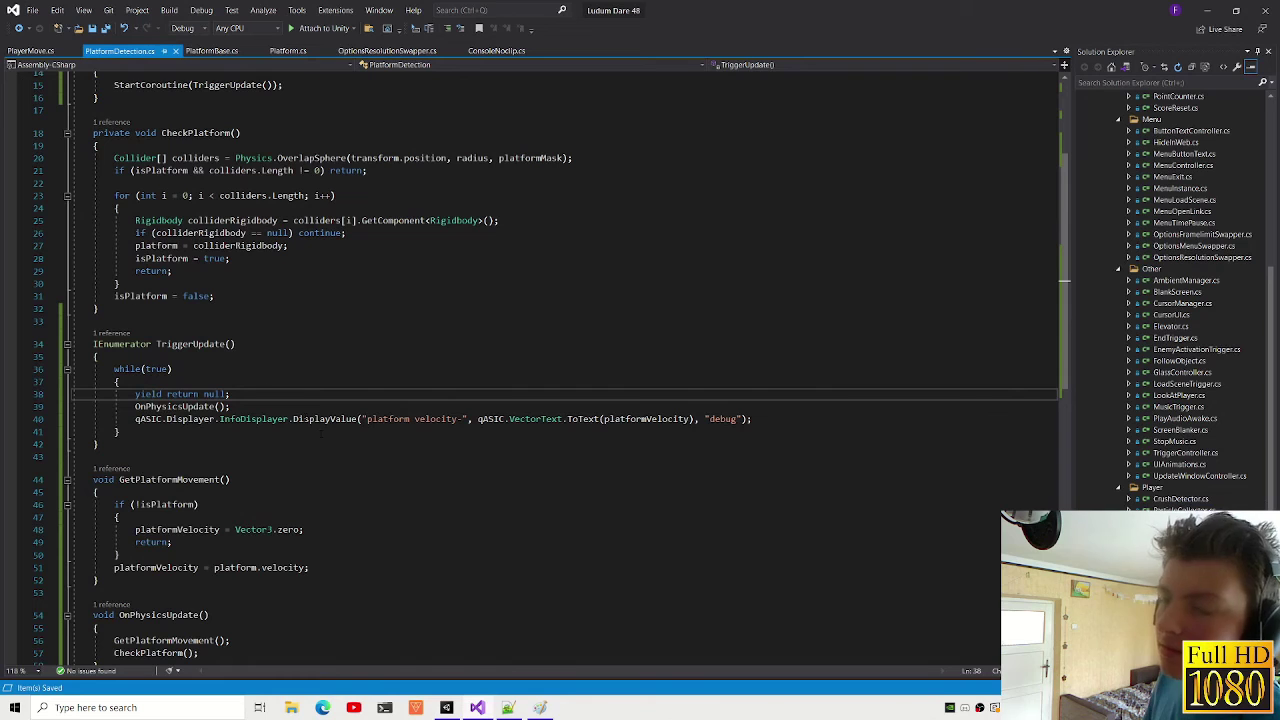
Step: Add an Update() method after TriggerUpdate containing the OnPhysicsUpdate and velocity display lines
{"action": "left_click", "coordinate": [190, 344]}
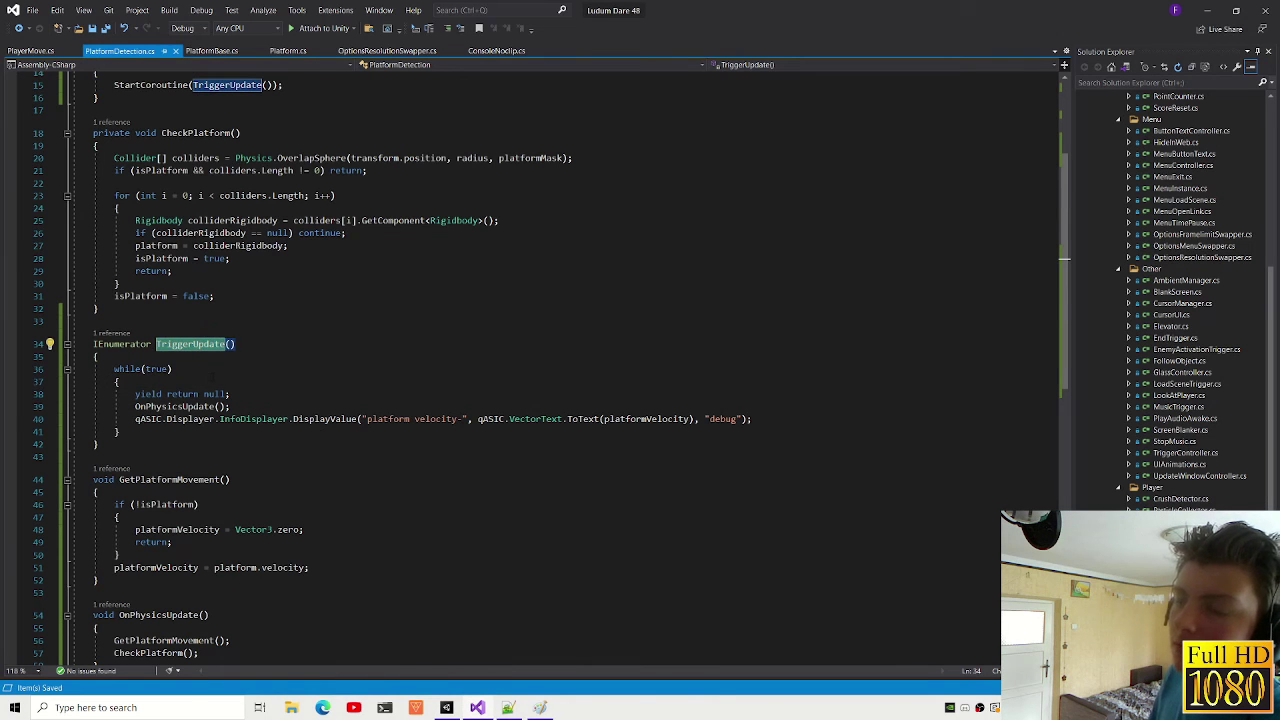
{"action": "scroll", "coordinate": [530, 370], "scroll_direction": "up", "scroll_amount": 2}
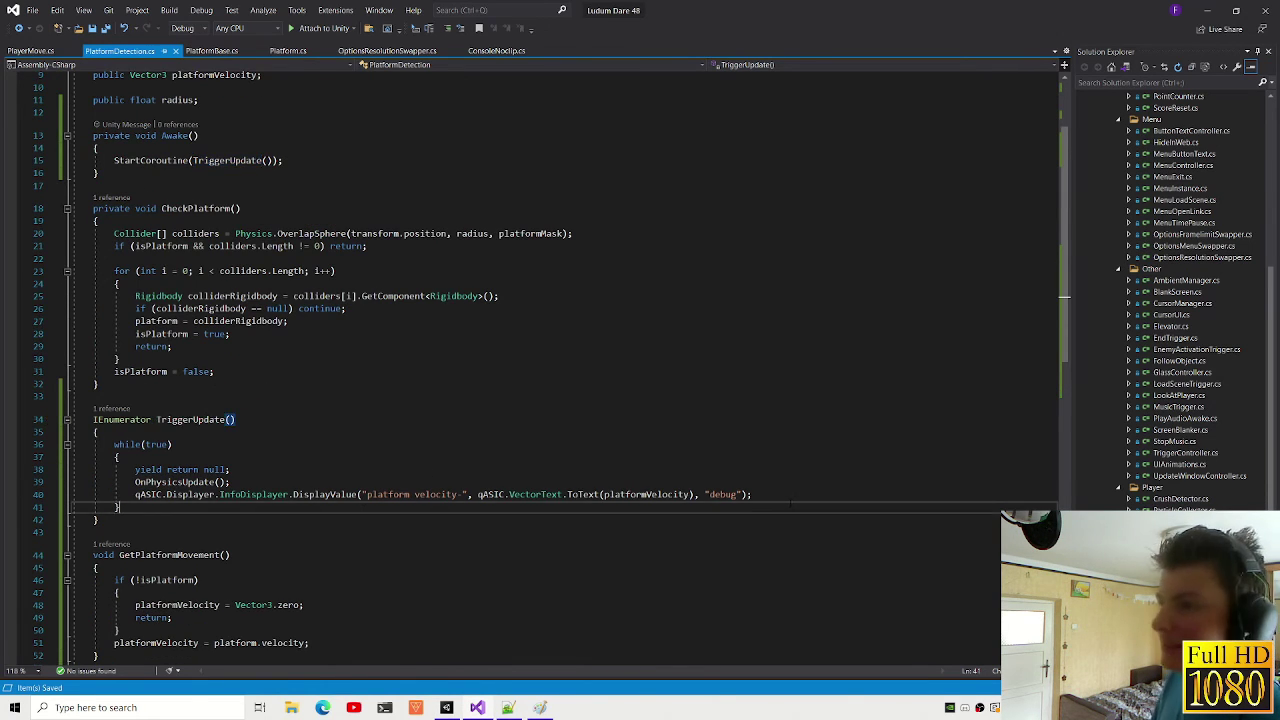
{"action": "left_click", "coordinate": [752, 494]}
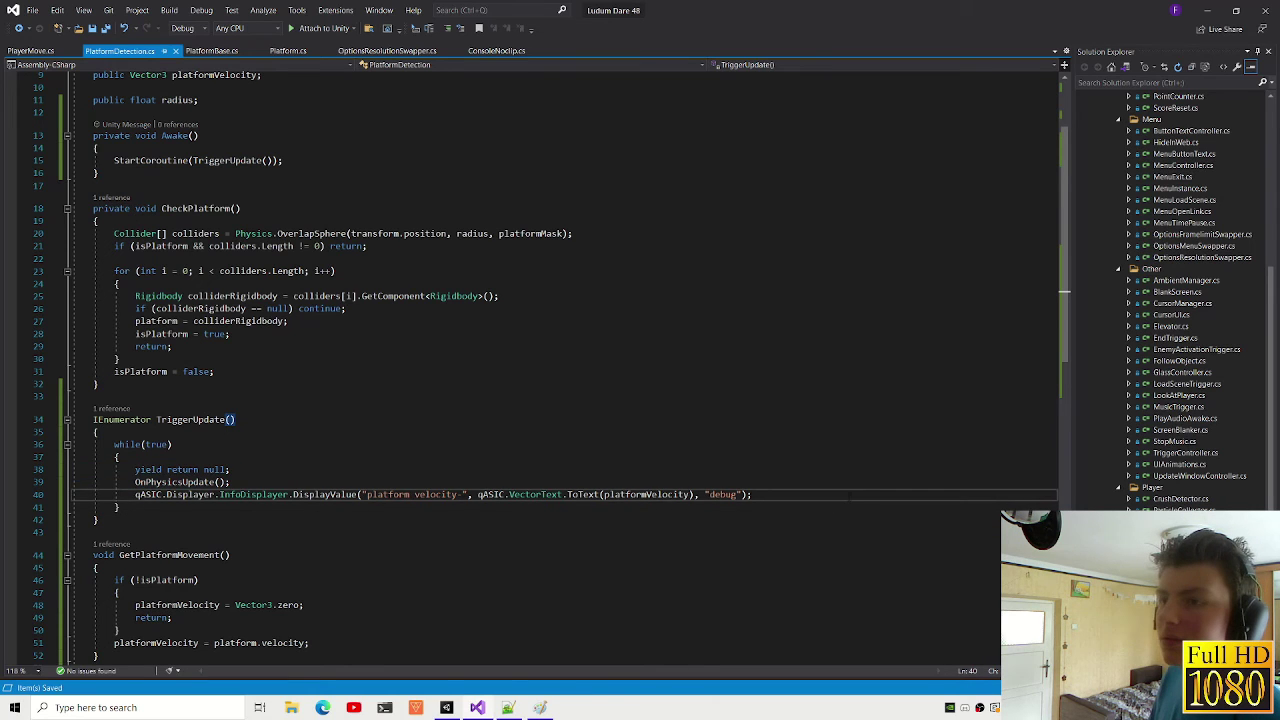
{"action": "left_click_drag", "start_coordinate": [752, 494], "coordinate": [72, 482]}
{"action": "key", "text": "ctrl+c"}
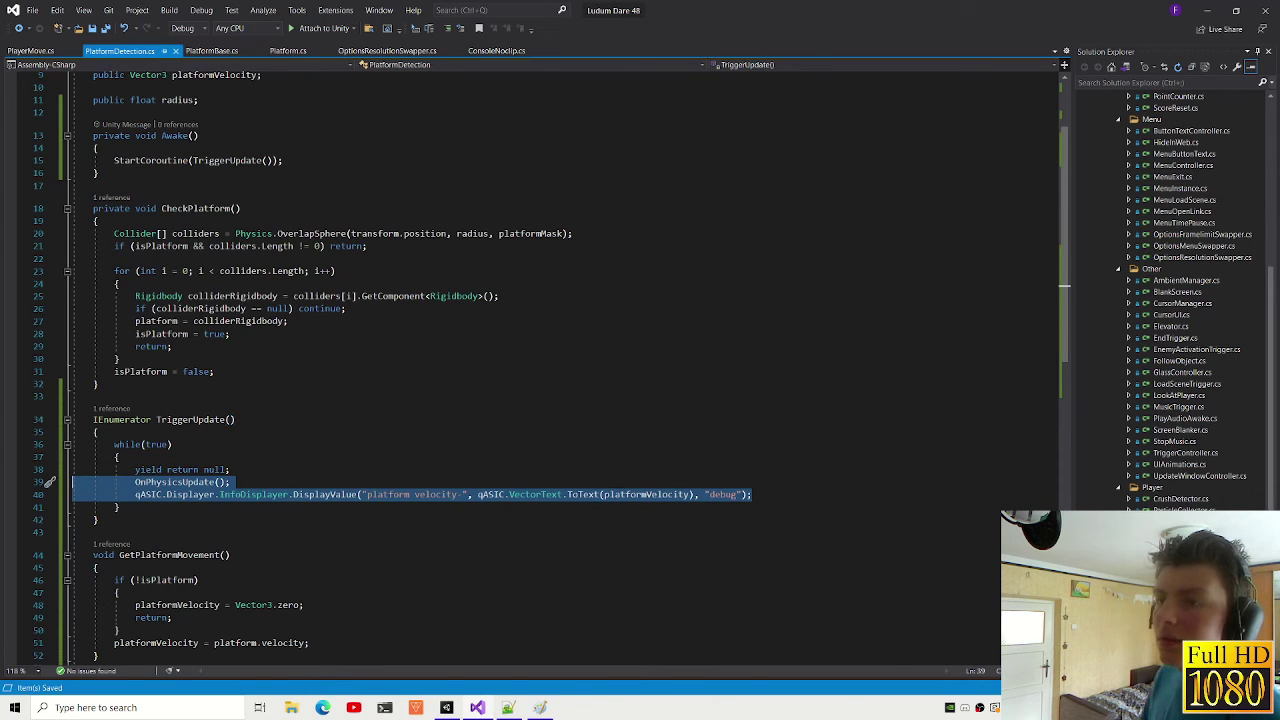
{"action": "left_click", "coordinate": [94, 397]}
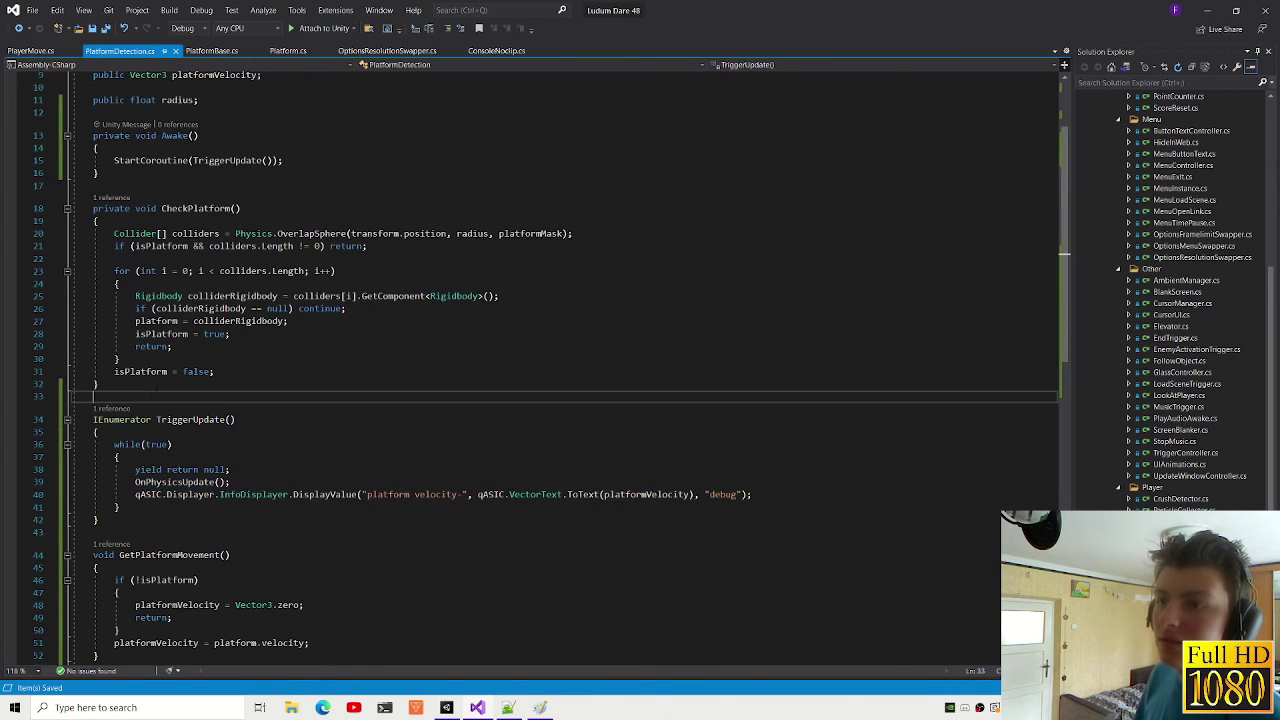
{"action": "scroll", "coordinate": [94, 397], "scroll_direction": "down", "scroll_amount": 2}
{"action": "left_click", "coordinate": [99, 443]}
{"action": "key", "text": "Return"}
{"action": "key", "text": "Return"}
{"action": "type", "text": "upd"}
{"action": "key", "text": "Tab"}
{"action": "key", "text": "ctrl+v"}
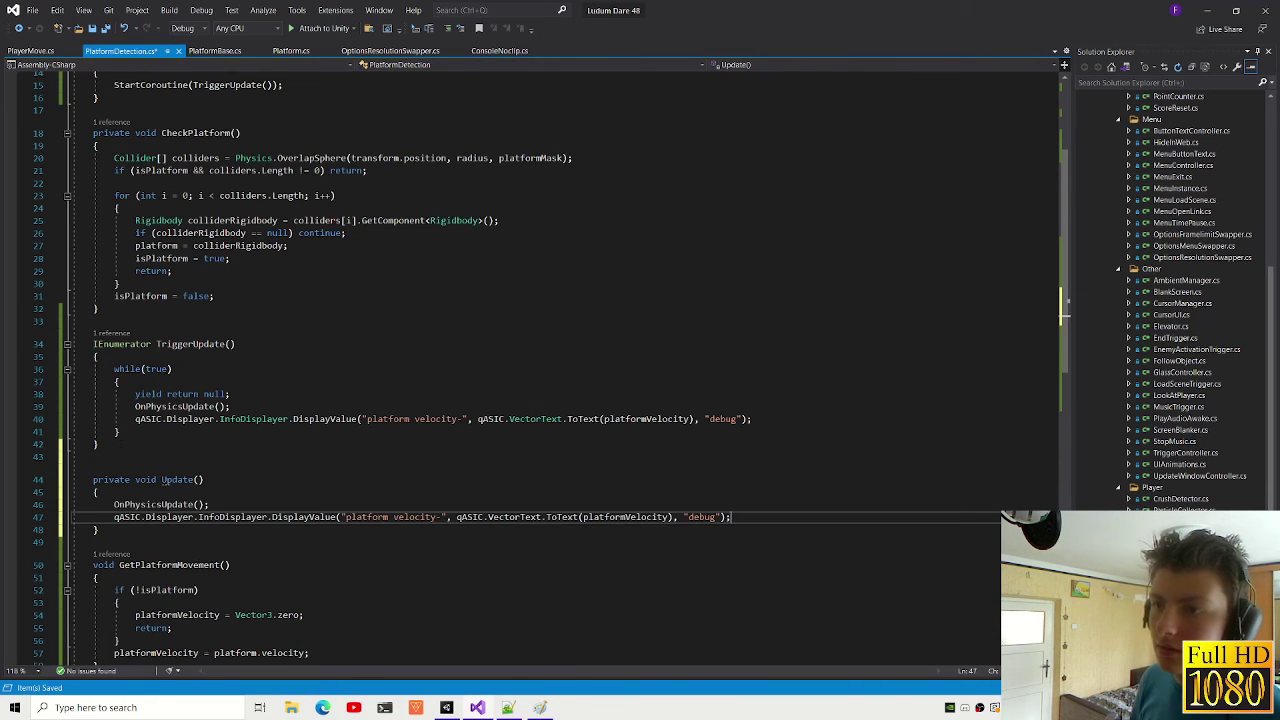
Step: Select the whole TriggerUpdate method and browse its context actions without choosing one
{"action": "left_click_drag", "start_coordinate": [98, 443], "coordinate": [93, 343]}
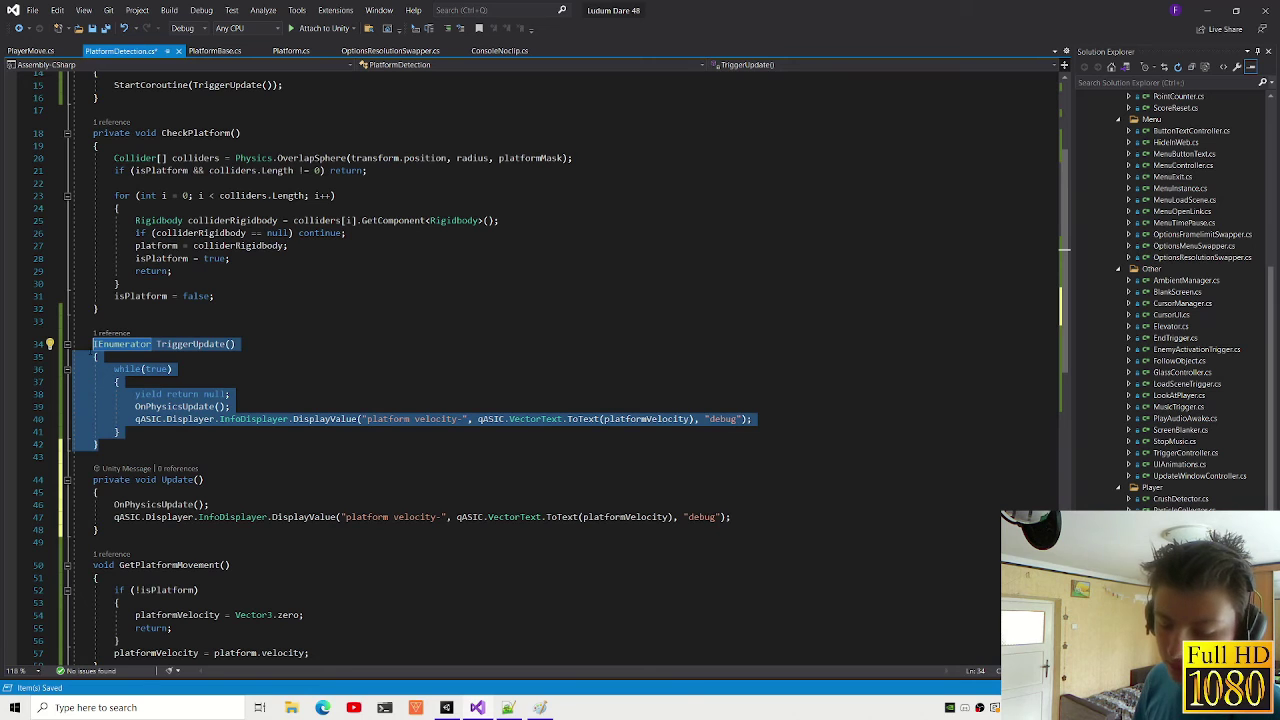
{"action": "right_click", "coordinate": [107, 340]}
{"action": "key", "text": "Escape"}
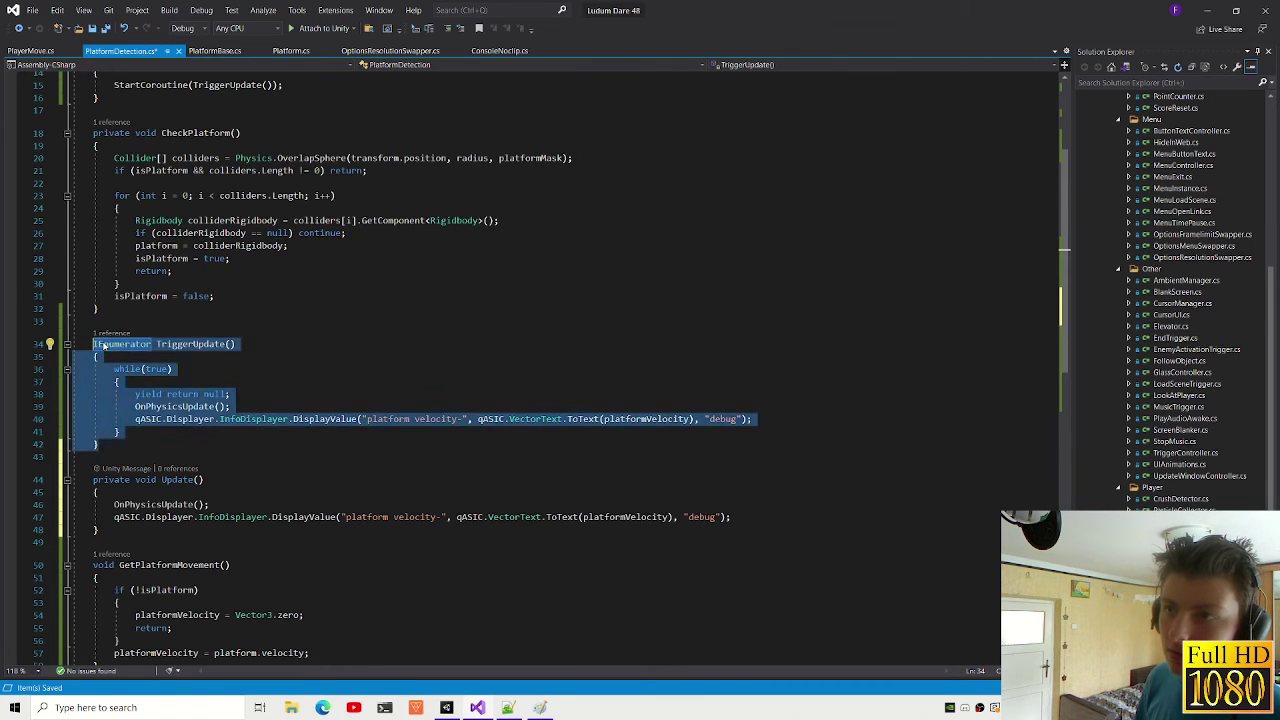
{"action": "right_click", "coordinate": [105, 344]}
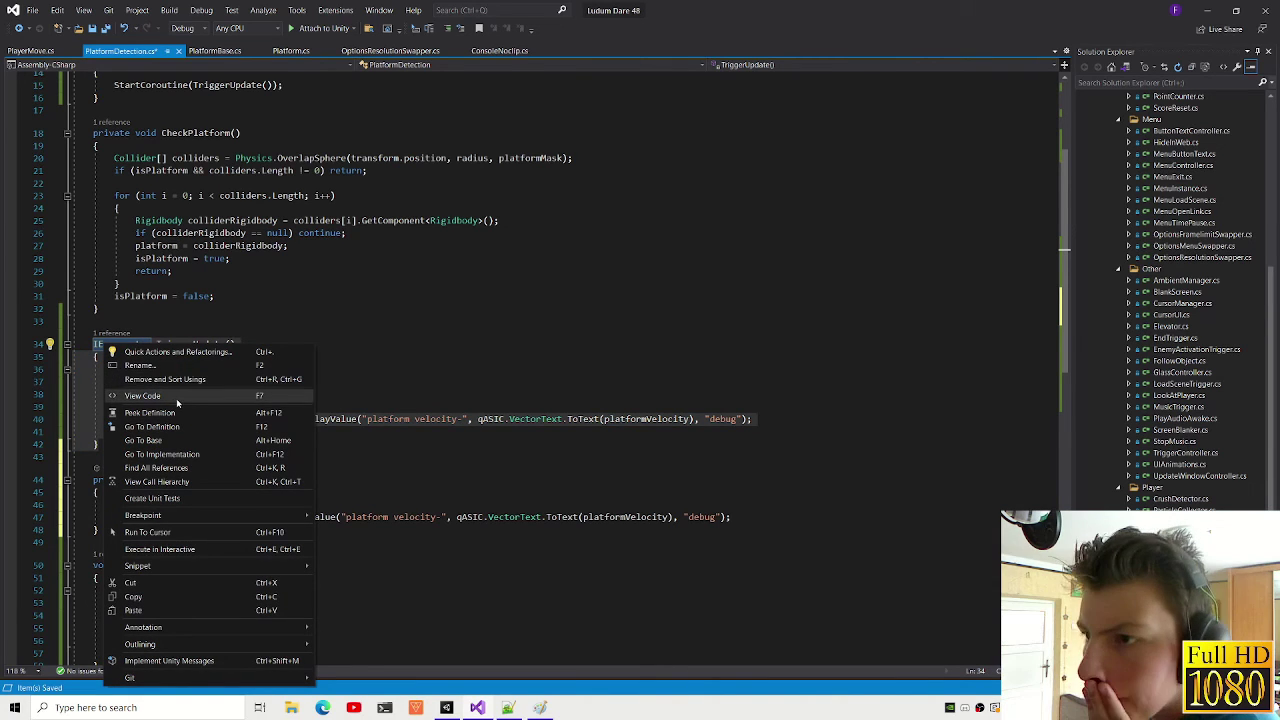
{"action": "key", "text": "Escape"}
{"action": "left_click", "coordinate": [230, 406]}
Step: Comment out the entire TriggerUpdate method with /* */ and save
{"action": "left_click", "coordinate": [95, 443]}
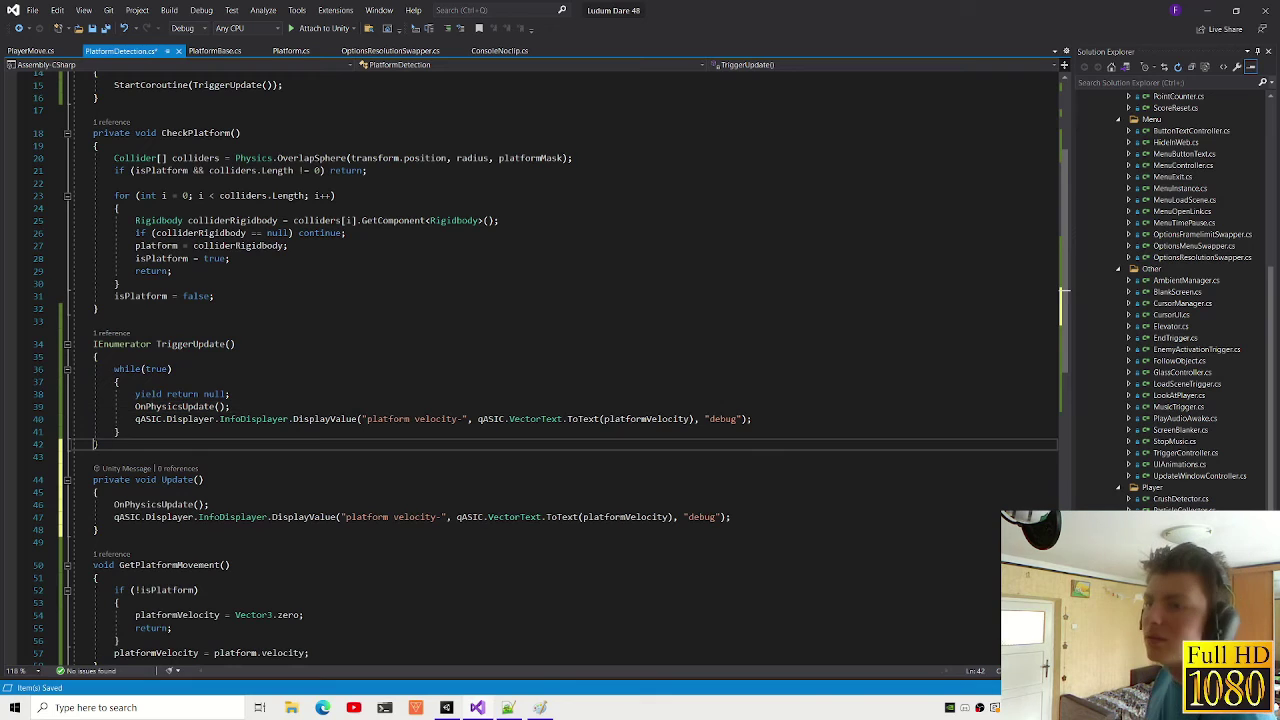
{"action": "type", "text": "/"}
{"action": "left_click", "coordinate": [90, 344]}
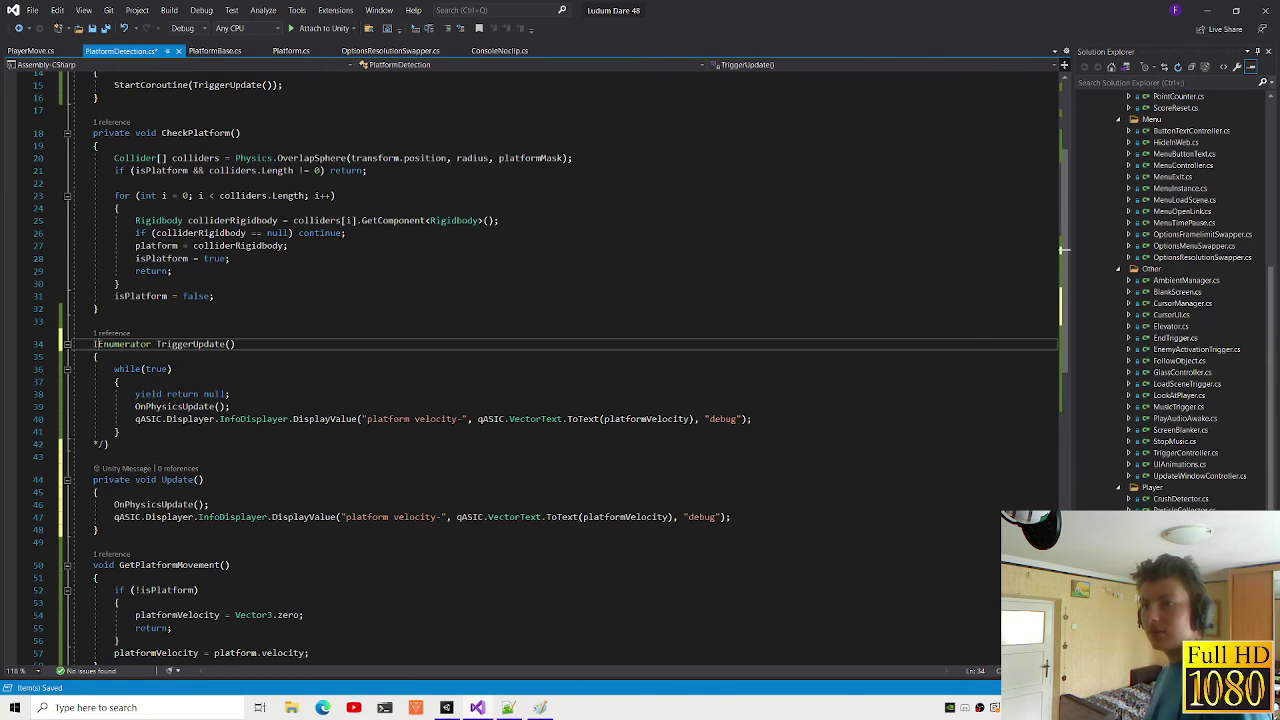
{"action": "type", "text": "/8"}
{"action": "key", "text": "BackSpace"}
{"action": "type", "text": "*"}
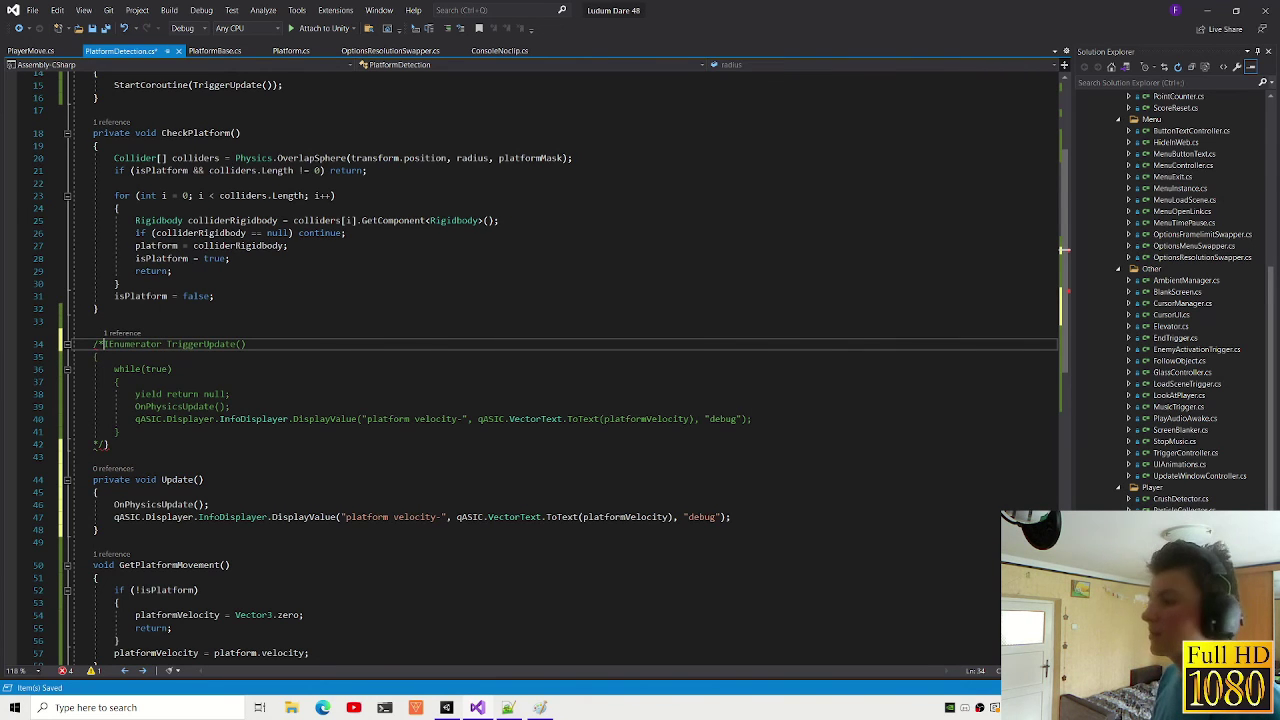
{"action": "key", "text": "ctrl+s"}
{"action": "left_click", "coordinate": [109, 433]}
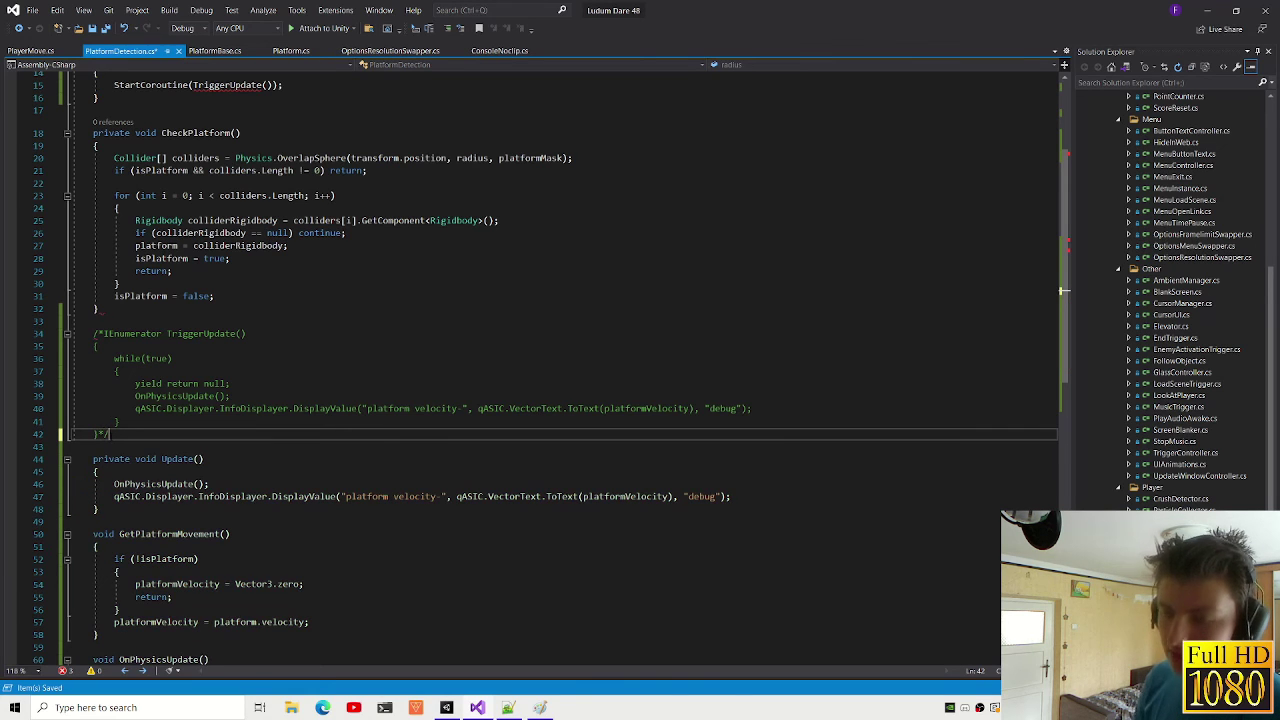
{"action": "key", "text": "ctrl+s"}
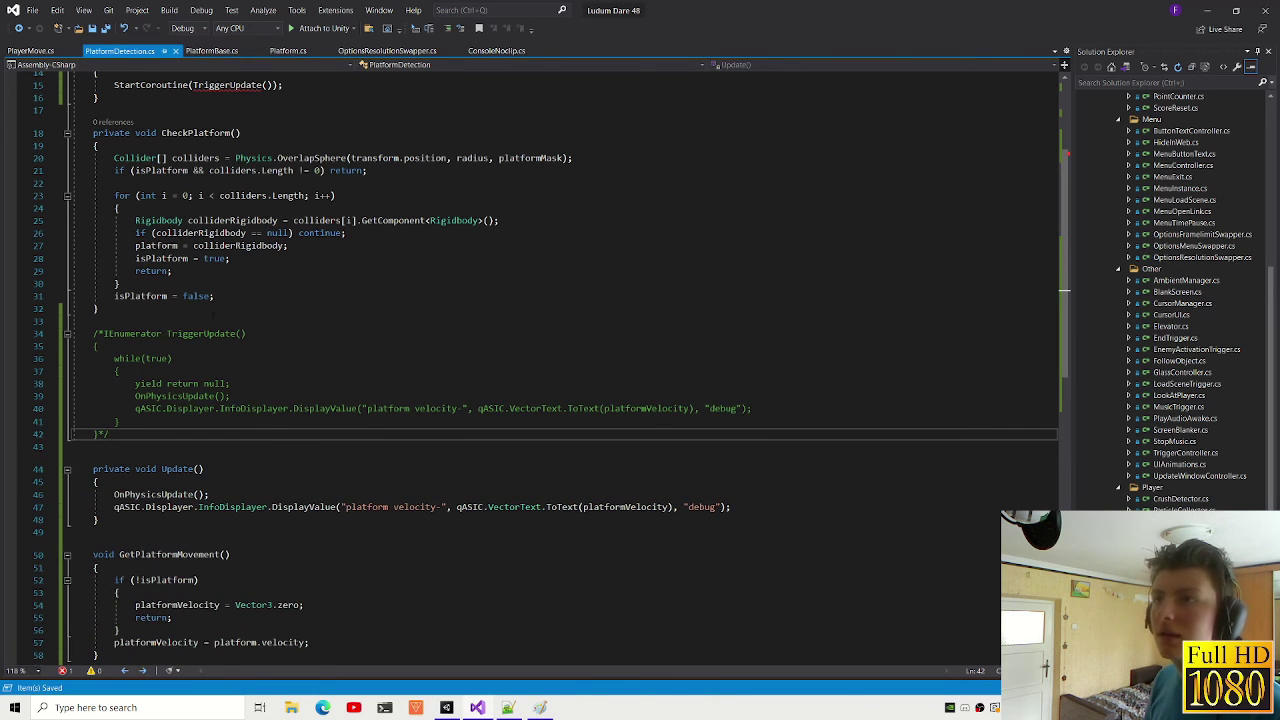
Step: Move the comment markers so only TriggerUpdate's while loop is wrapped in /* */
{"action": "scroll", "coordinate": [213, 316], "scroll_direction": "up", "scroll_amount": 2}
{"action": "mouse_move", "coordinate": [215, 163]}
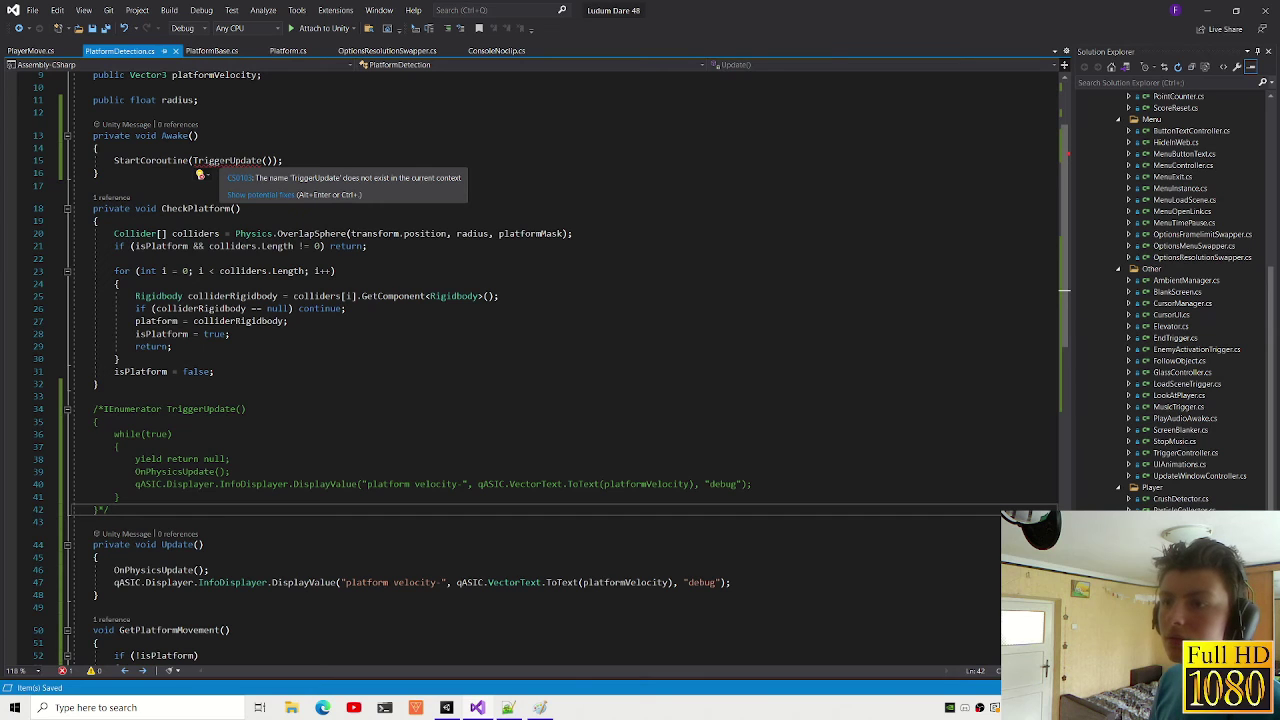
{"action": "key", "text": "BackSpace"}
{"action": "key", "text": "BackSpace"}
{"action": "left_click", "coordinate": [94, 409]}
{"action": "key", "text": "Delete"}
{"action": "key", "text": "Delete"}
{"action": "left_click", "coordinate": [114, 434]}
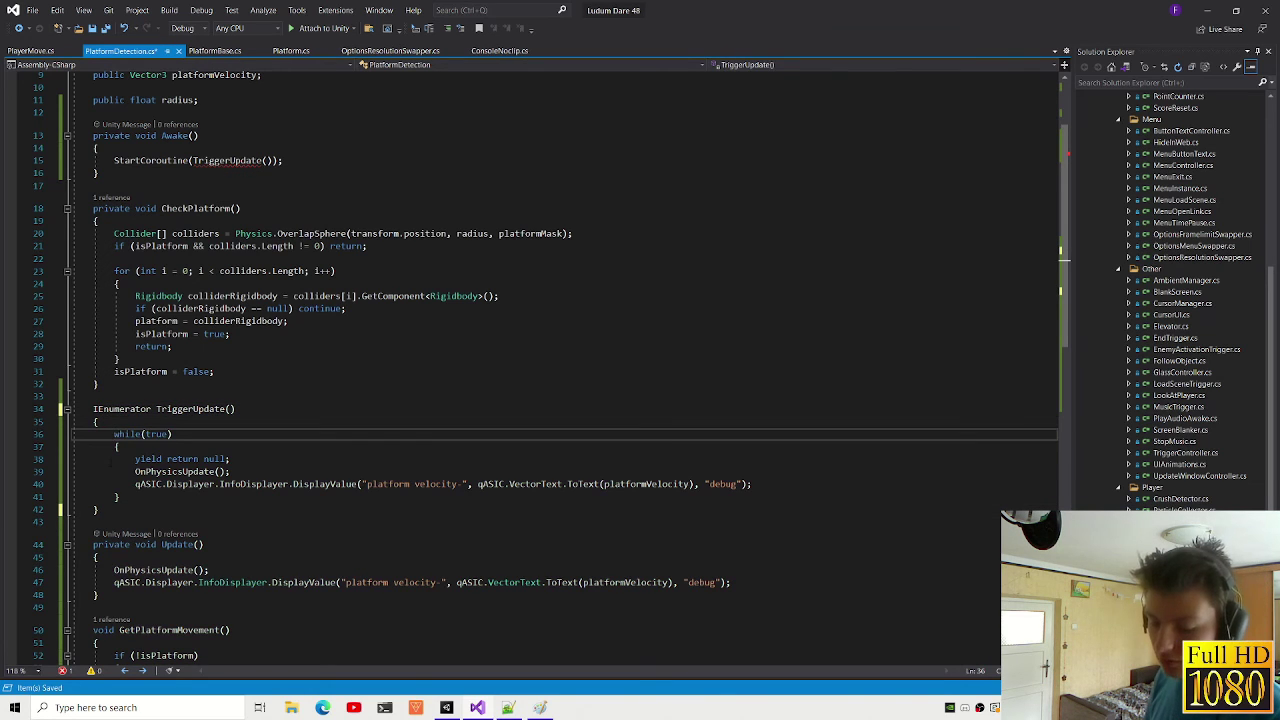
{"action": "type", "text": "//"}
{"action": "left_click", "coordinate": [128, 498]}
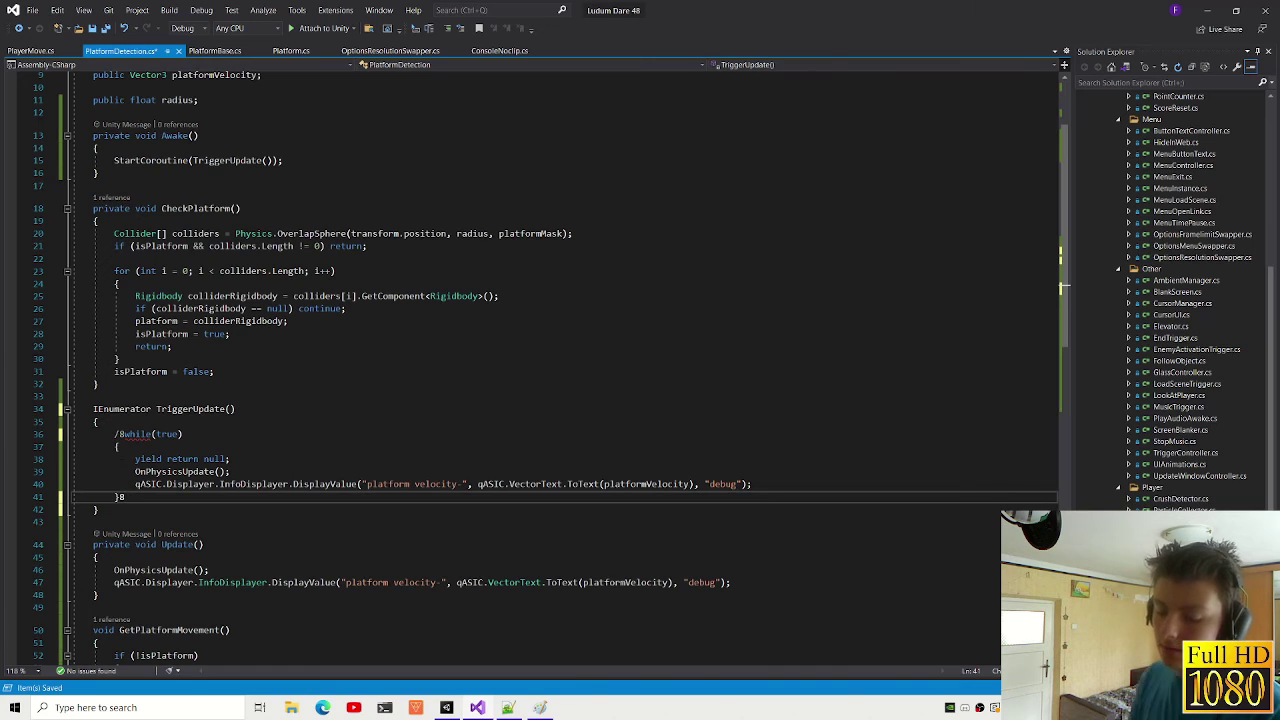
{"action": "type", "text": "*"}
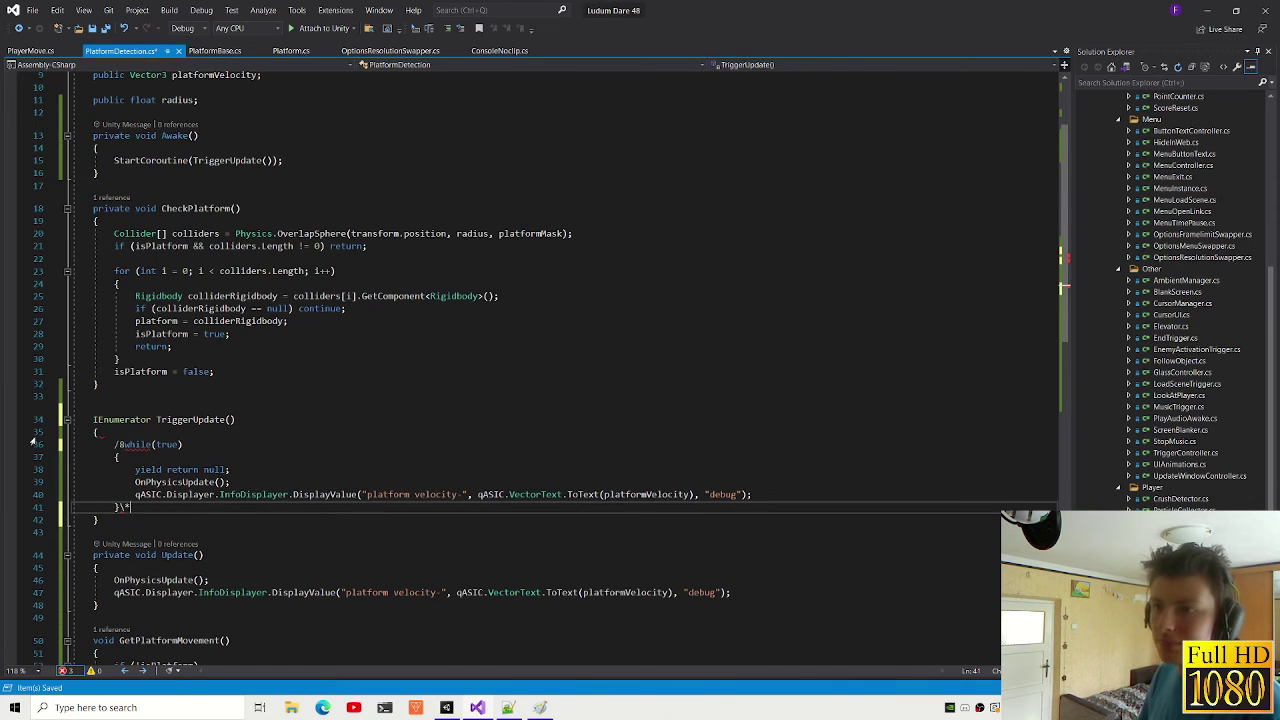
{"action": "key", "text": "End"}
{"action": "left_click", "coordinate": [118, 444]}
{"action": "type", "text": "*"}
{"action": "scroll", "coordinate": [517, 648], "scroll_direction": "down", "scroll_amount": 1}
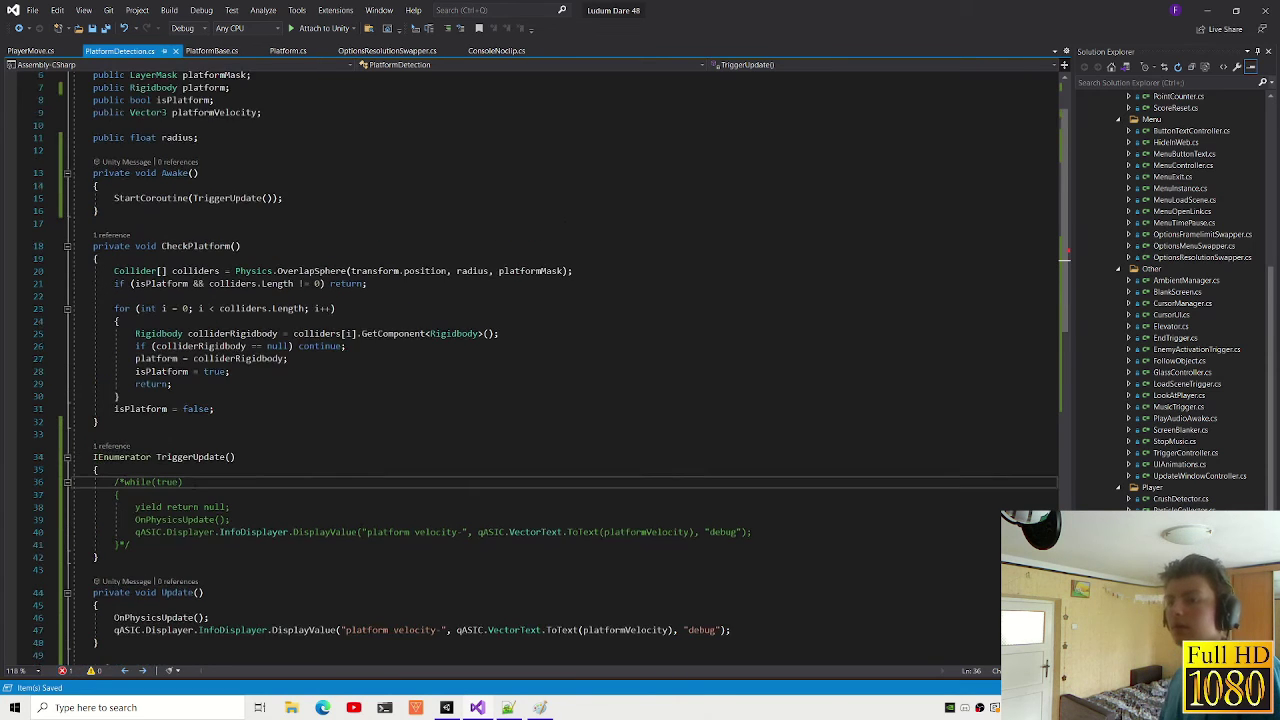
{"action": "scroll", "coordinate": [517, 648], "scroll_direction": "down", "scroll_amount": 1}
Step: In PlayerMove.cs, clear the stray lines typed below the MoveWithPlatform coroutine
{"action": "left_click", "coordinate": [33, 52]}
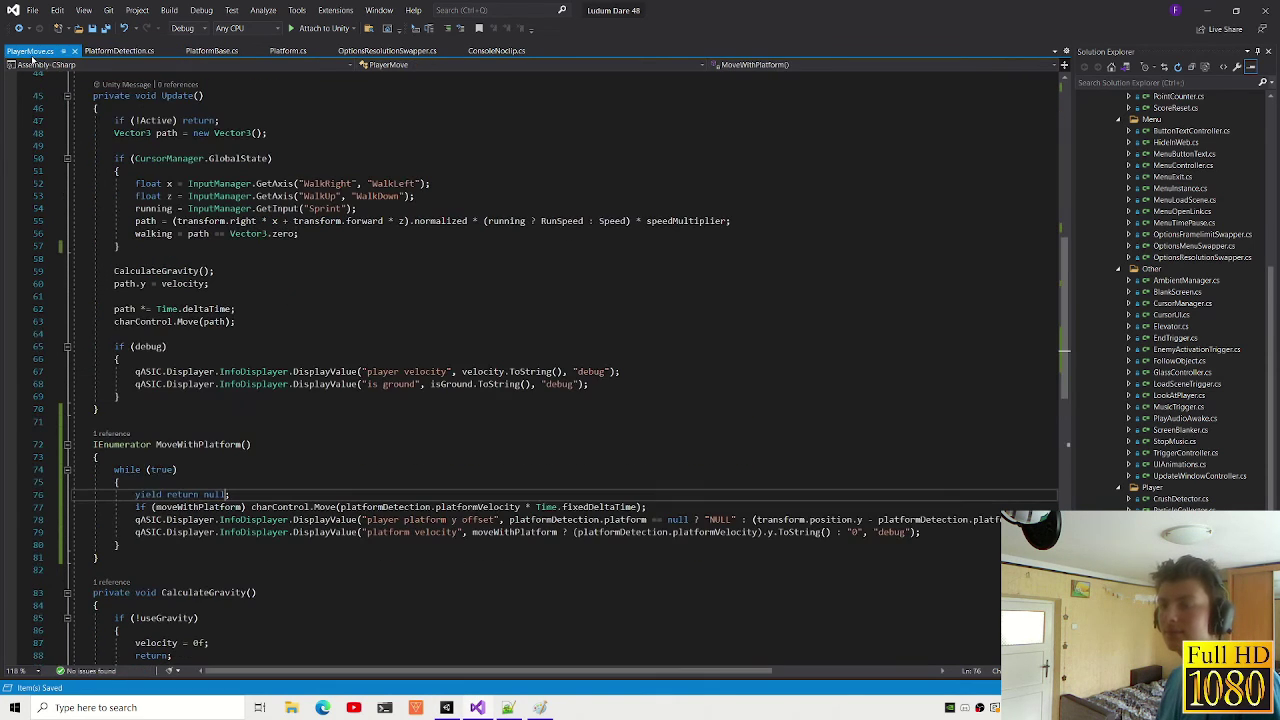
{"action": "key", "text": "Down"}
{"action": "key", "text": "Down"}
{"action": "key", "text": "Down"}
{"action": "type", "text": "/"}
{"action": "key", "text": "Return"}
{"action": "key", "text": "Return"}
{"action": "type", "text": "UpdateWindowController"}
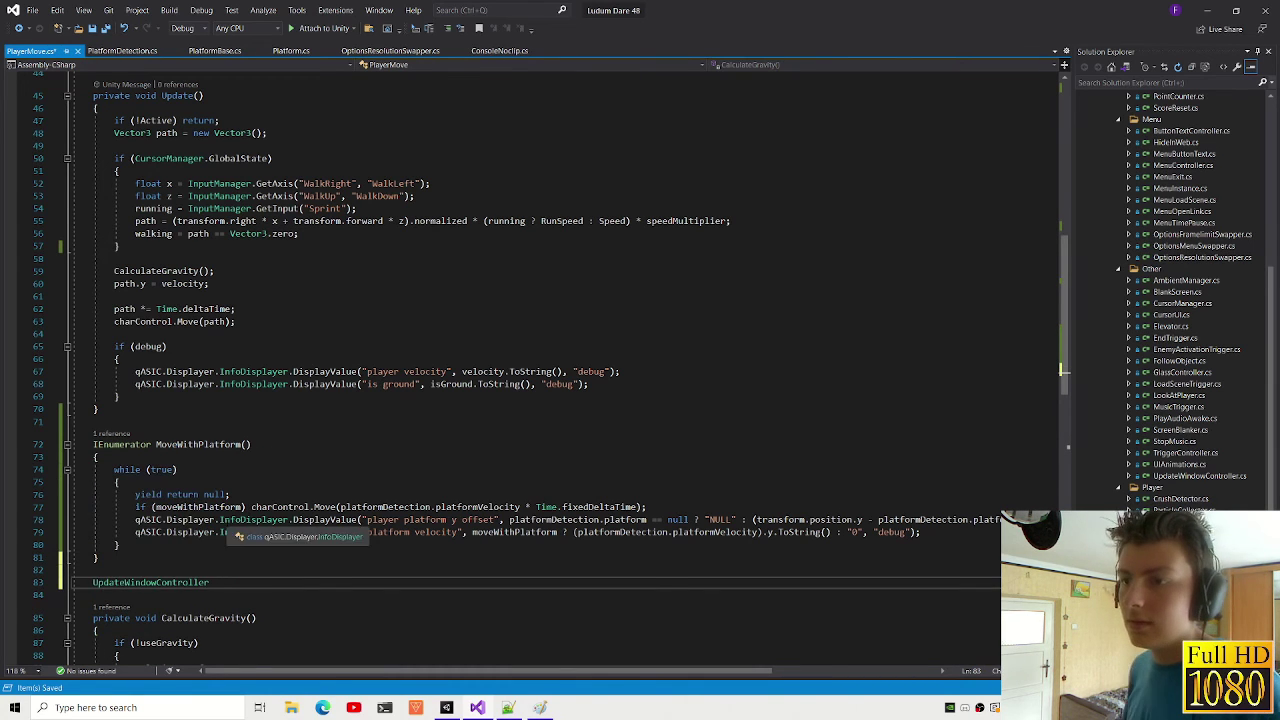
{"action": "key", "text": "shift+Home"}
{"action": "key", "text": "BackSpace"}
{"action": "key", "text": "BackSpace"}
{"action": "key", "text": "BackSpace"}
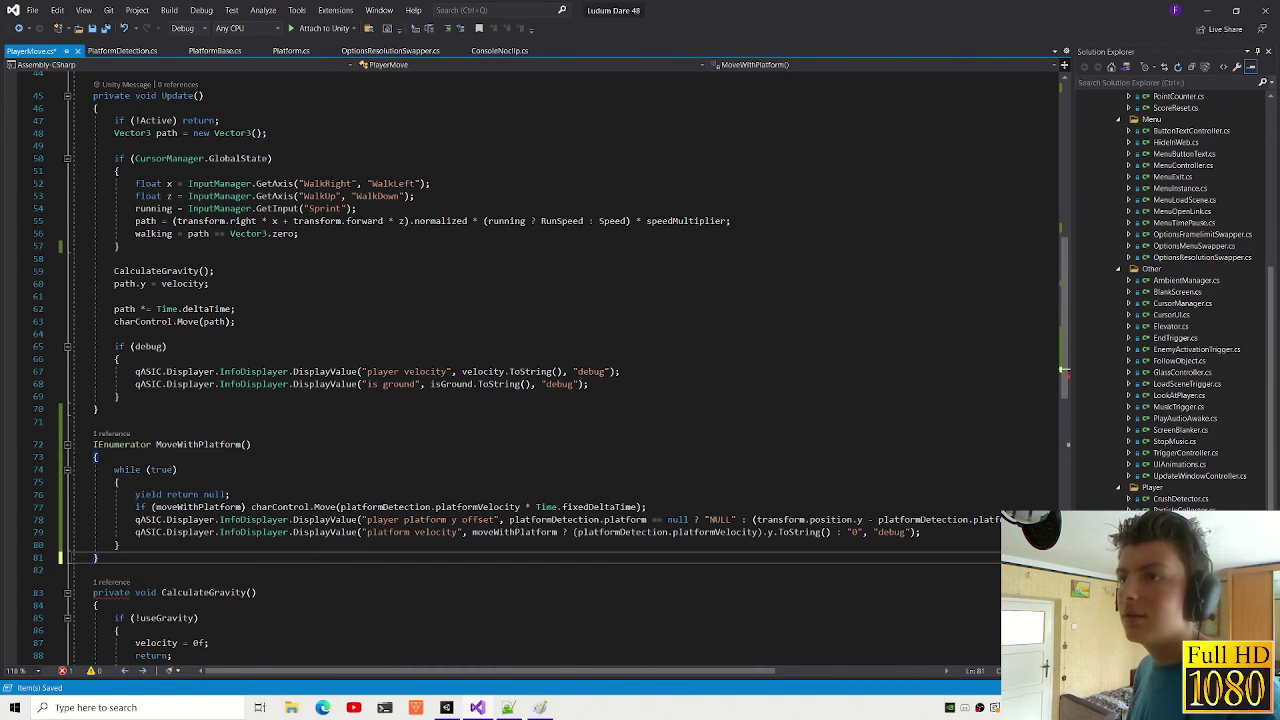
Step: Paste the platform move and debug lines into Update(), delete MoveWithPlatform, save and recompile
{"action": "left_click_drag", "start_coordinate": [920, 532], "coordinate": [72, 507]}
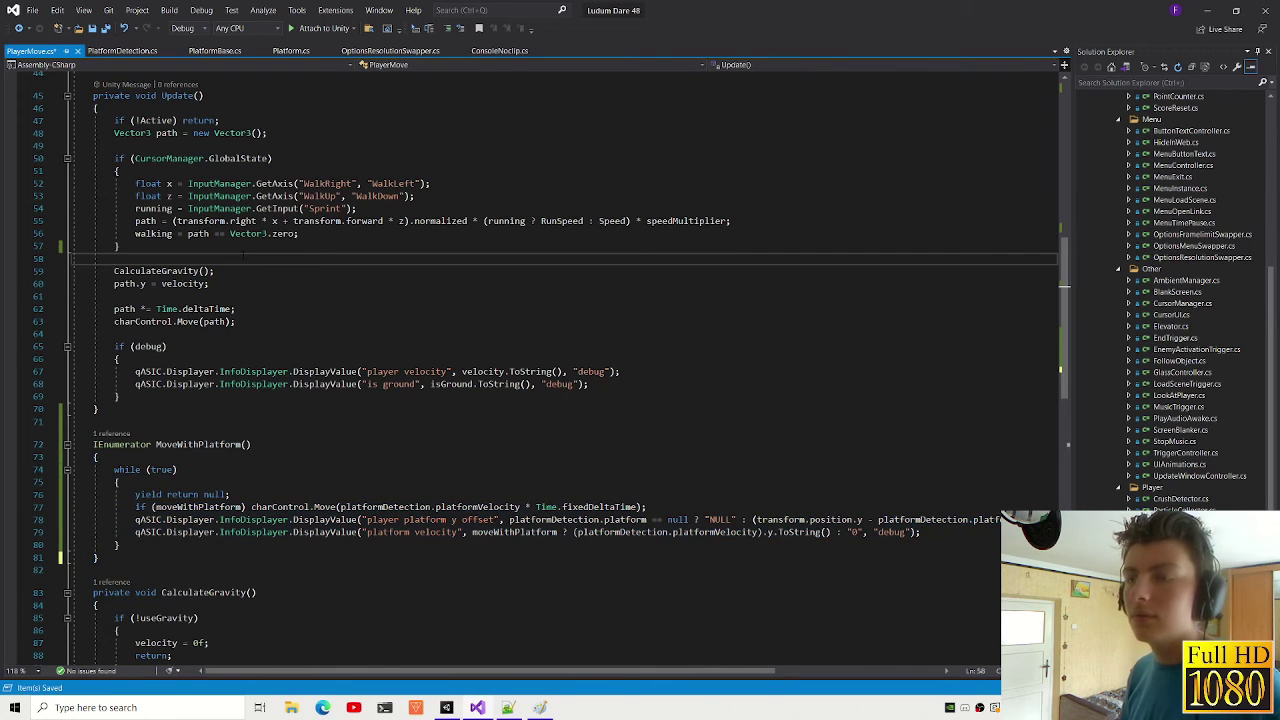
{"action": "key", "text": "Return"}
{"action": "key", "text": "ctrl+v"}
{"action": "key", "text": "shift+Up"}
{"action": "key", "text": "shift+Up"}
{"action": "key", "text": "shift+Up"}
{"action": "key", "text": "shift+Up"}
{"action": "key", "text": "shift+Up"}
{"action": "key", "text": "shift+Up"}
{"action": "key", "text": "Delete"}
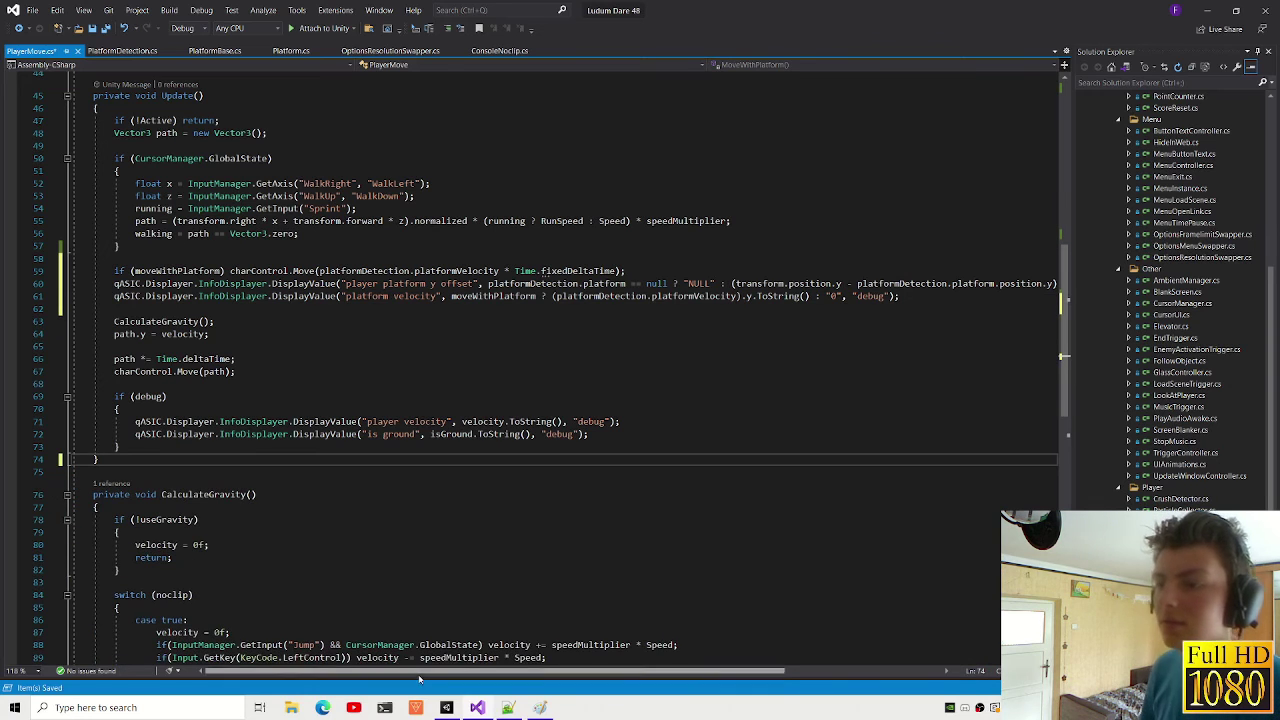
{"action": "key", "text": "ctrl+s"}
{"action": "left_click", "coordinate": [447, 707]}
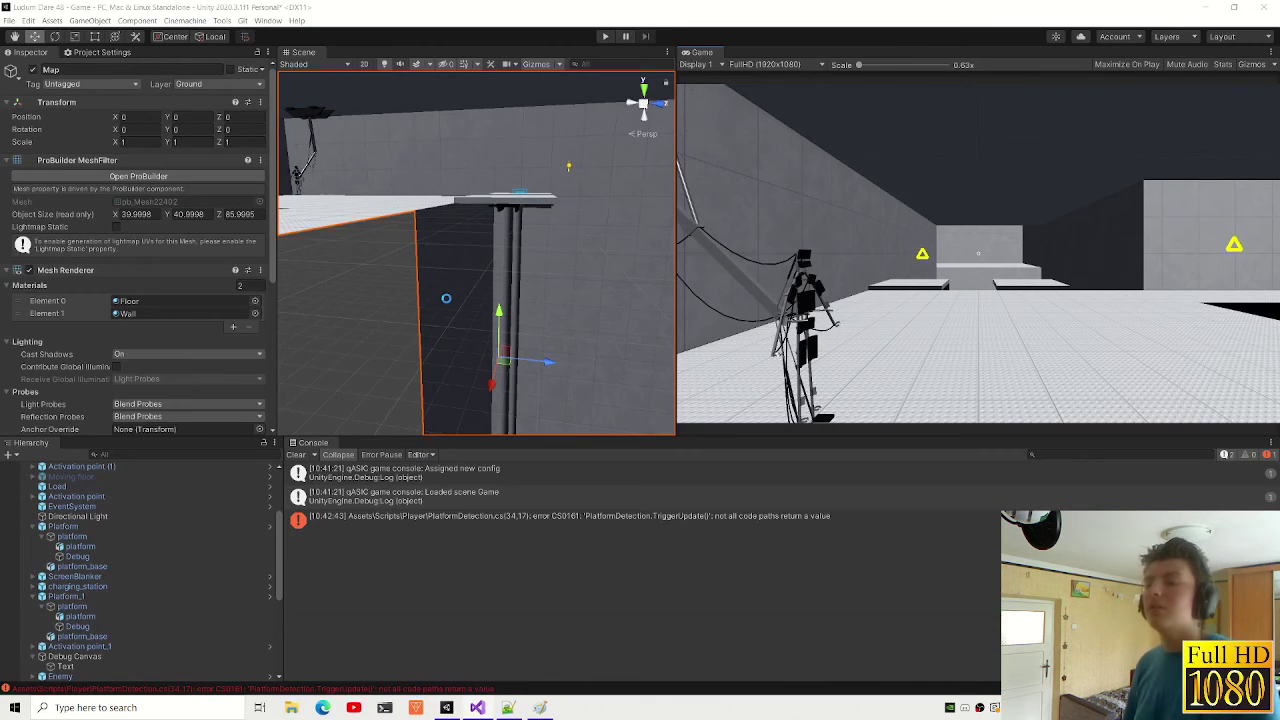
Step: Add 'yield return null;' at the top of TriggerUpdate in PlatformDetection to fix its error
{"action": "double_click", "coordinate": [521, 541]}
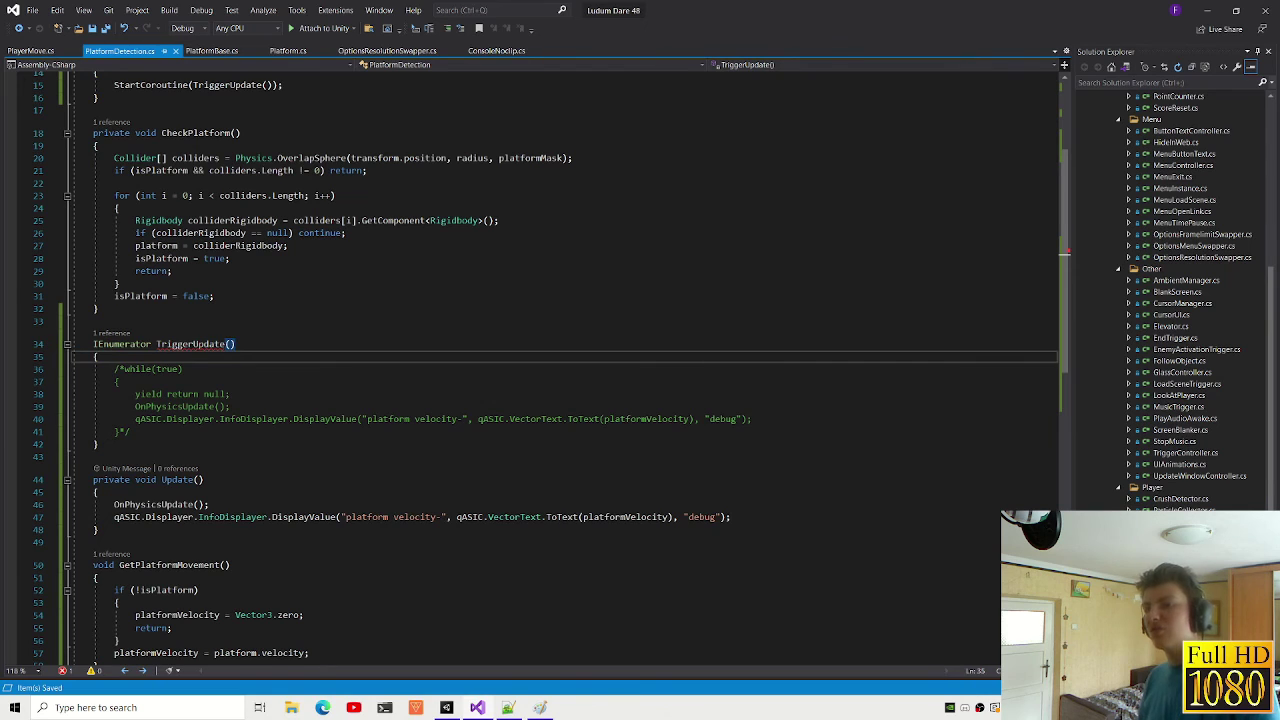
{"action": "key", "text": "Return"}
{"action": "type", "text": "yeld"}
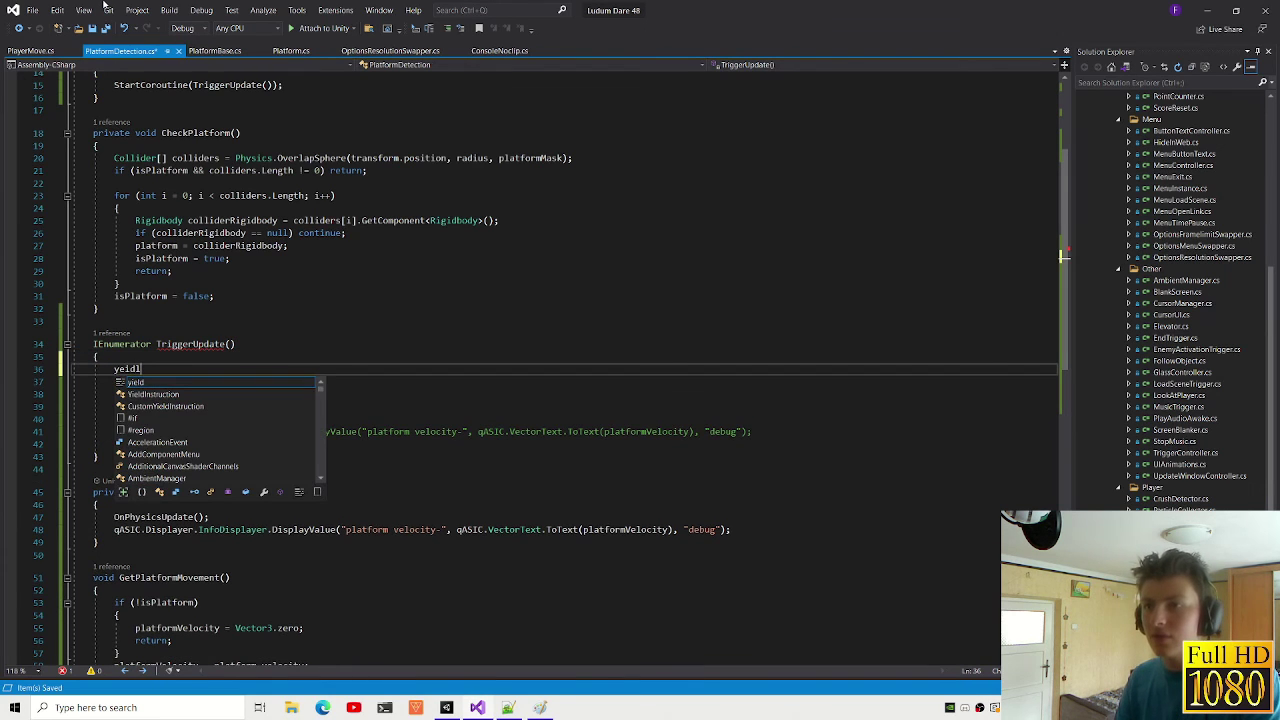
{"action": "key", "text": "Tab"}
{"action": "type", "text": "null"}
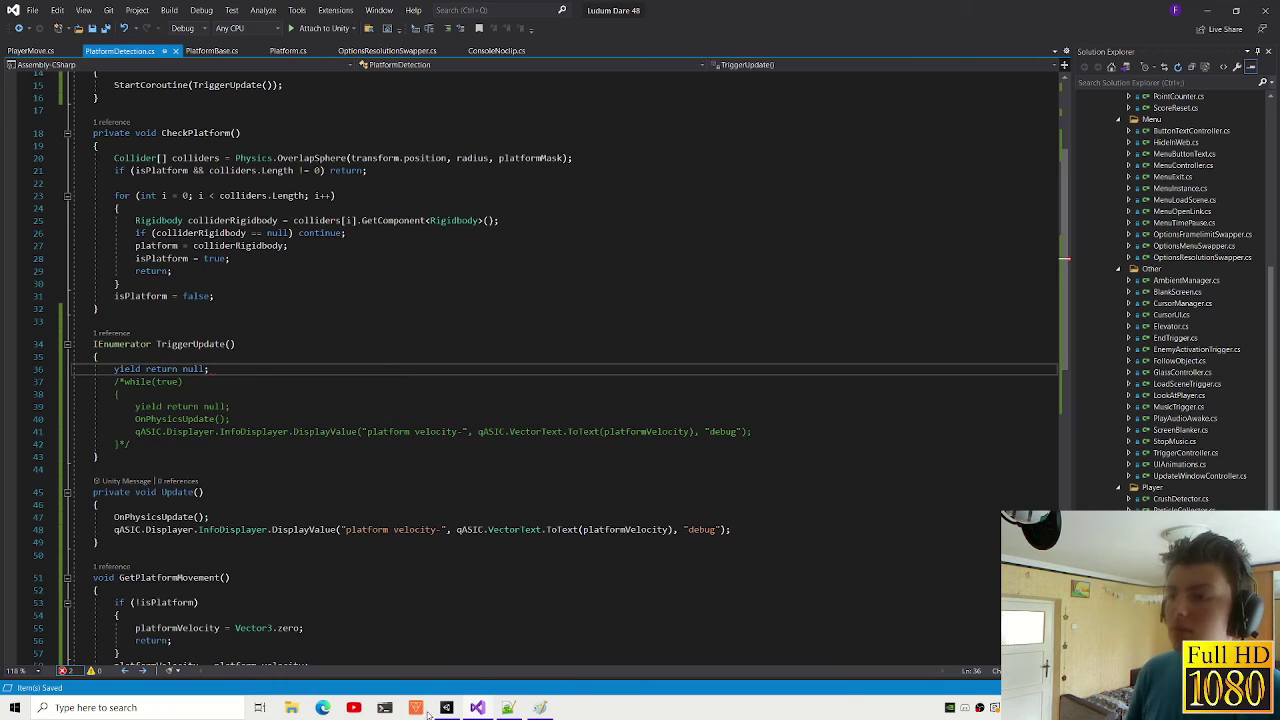
{"action": "left_click", "coordinate": [459, 710]}
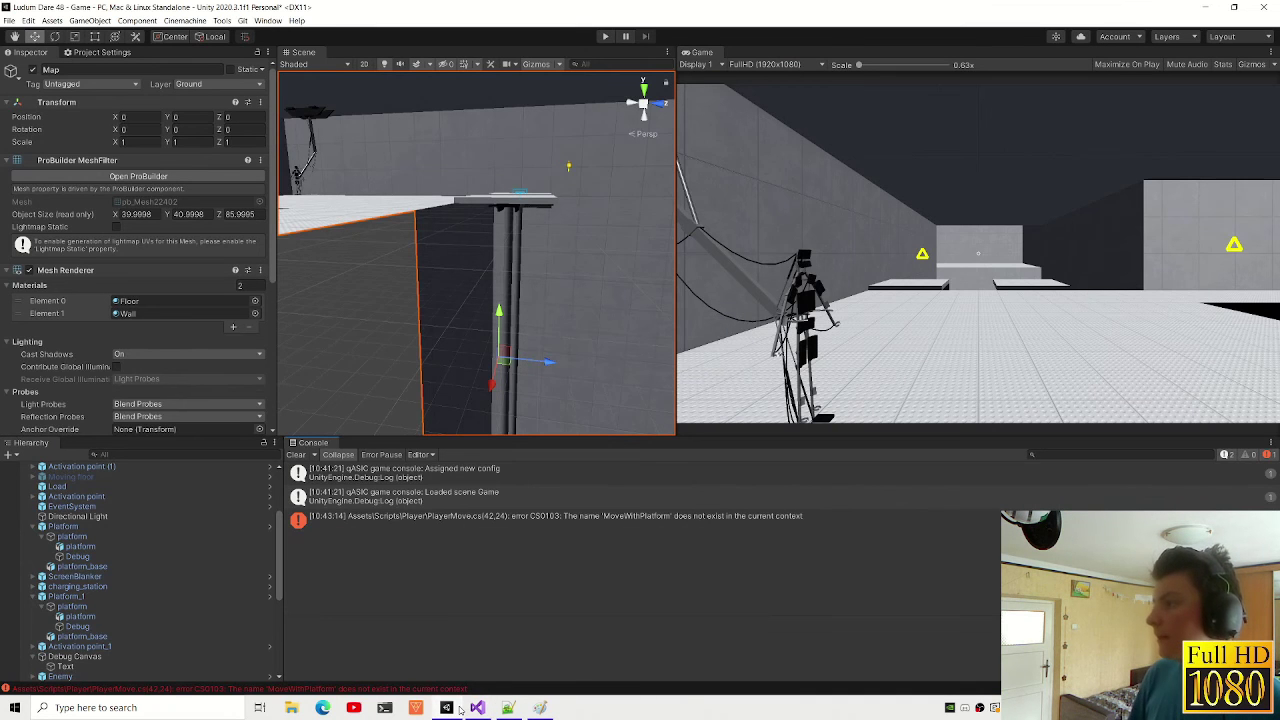
Step: Comment out StartCoroutine(MoveWithPlatform()) in PlayerMove's Awake and recompile in Unity
{"action": "double_click", "coordinate": [450, 516]}
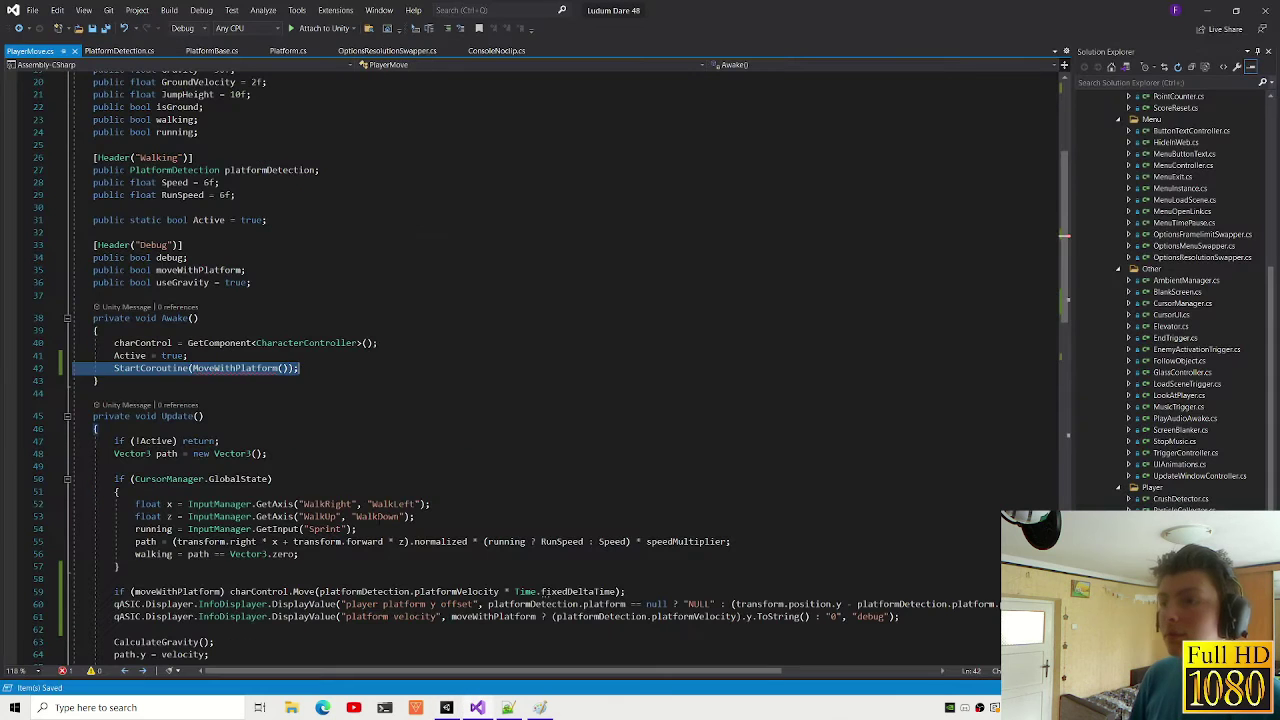
{"action": "left_click", "coordinate": [250, 368]}
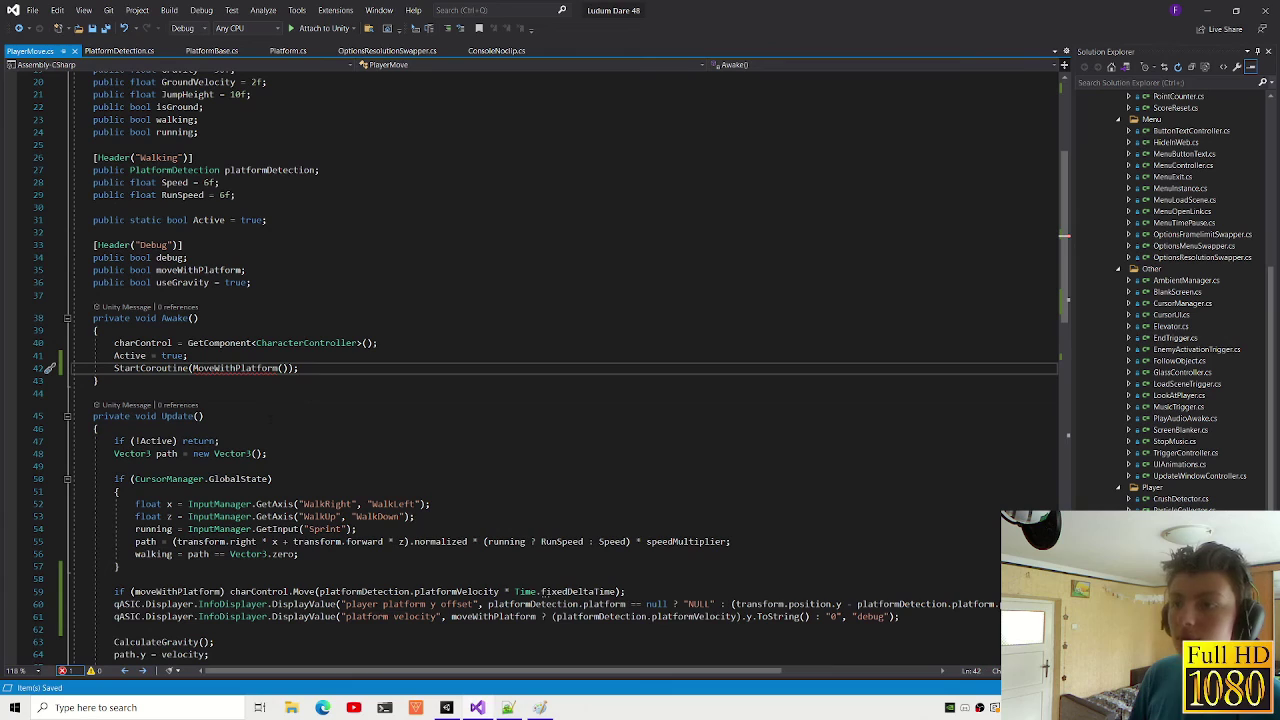
{"action": "key", "text": "F12"}
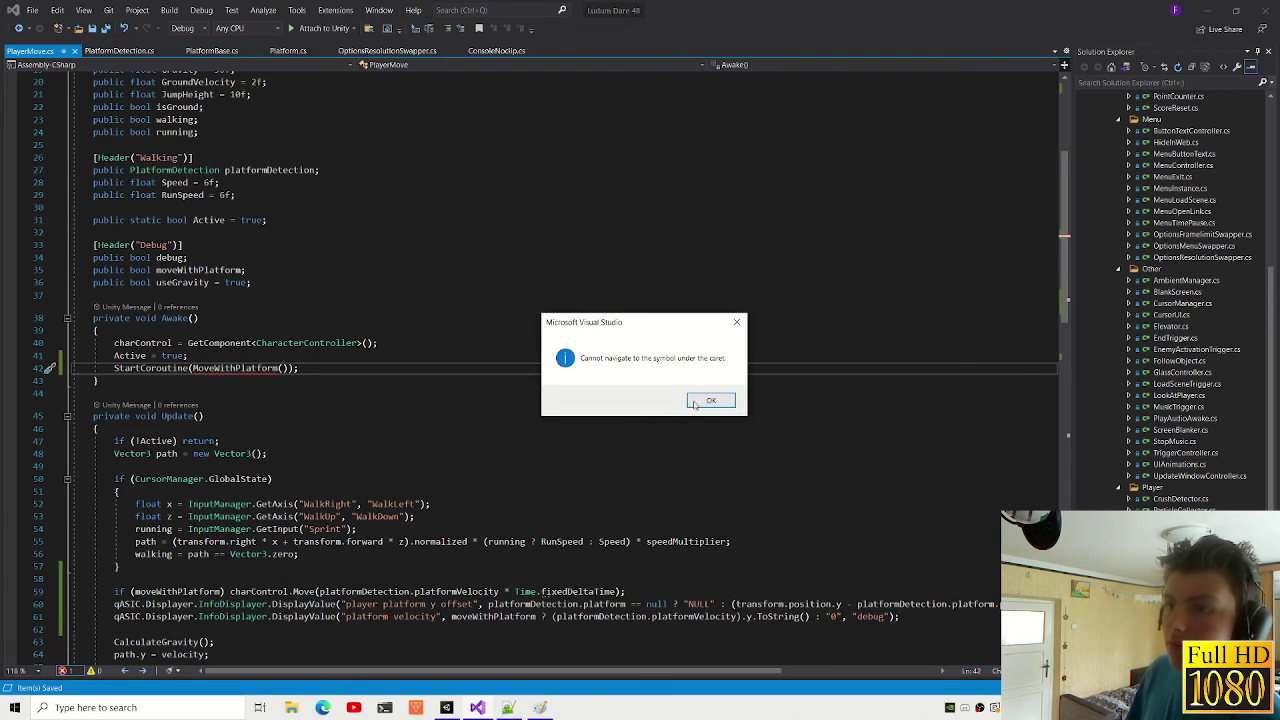
{"action": "left_click", "coordinate": [695, 404]}
{"action": "scroll", "coordinate": [430, 565], "scroll_direction": "down", "scroll_amount": 8}
{"action": "scroll", "coordinate": [430, 565], "scroll_direction": "down", "scroll_amount": 6}
{"action": "scroll", "coordinate": [430, 565], "scroll_direction": "down", "scroll_amount": 3}
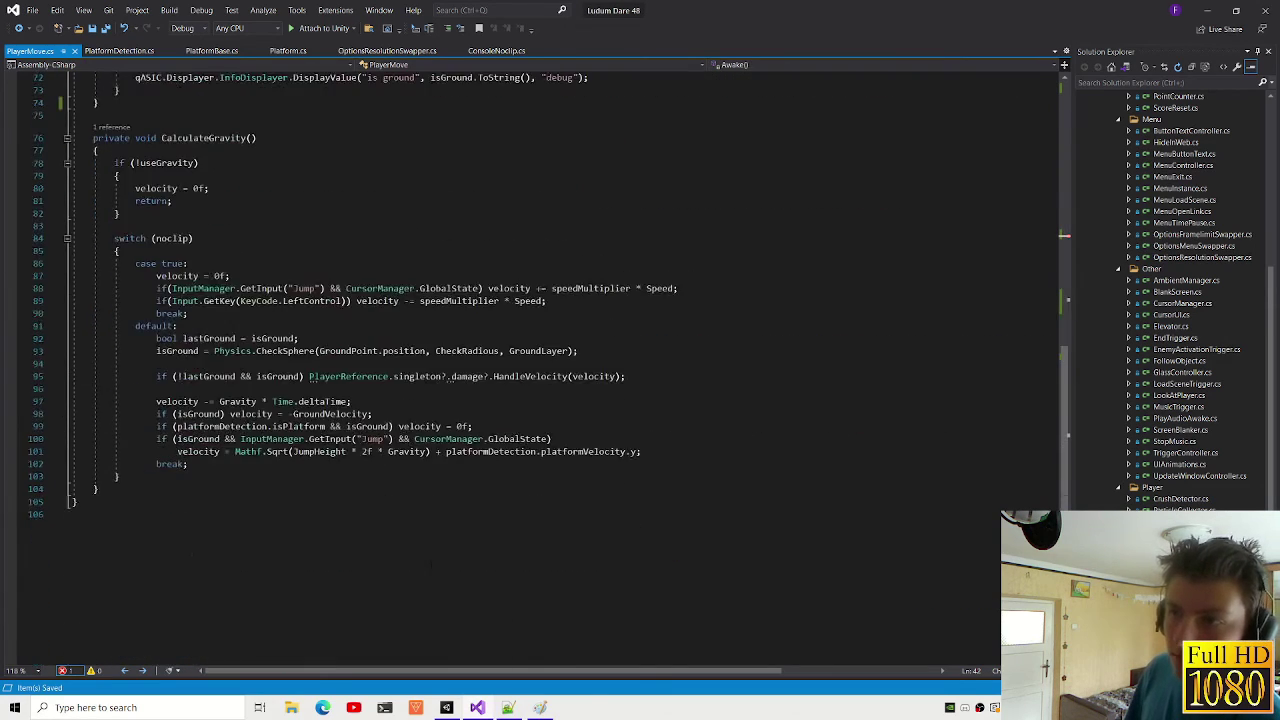
{"action": "scroll", "coordinate": [430, 565], "scroll_direction": "up", "scroll_amount": 9}
{"action": "scroll", "coordinate": [430, 565], "scroll_direction": "up", "scroll_amount": 4}
{"action": "scroll", "coordinate": [430, 565], "scroll_direction": "up", "scroll_amount": 2}
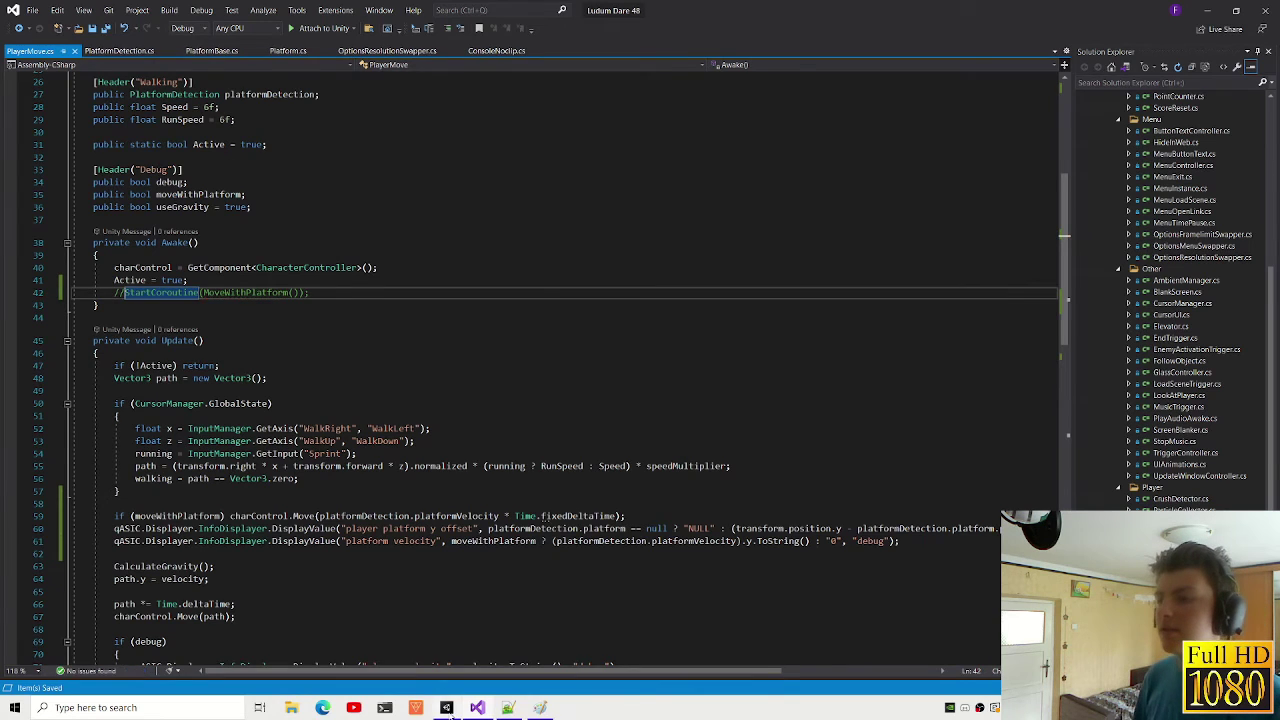
{"action": "left_click", "coordinate": [447, 708]}
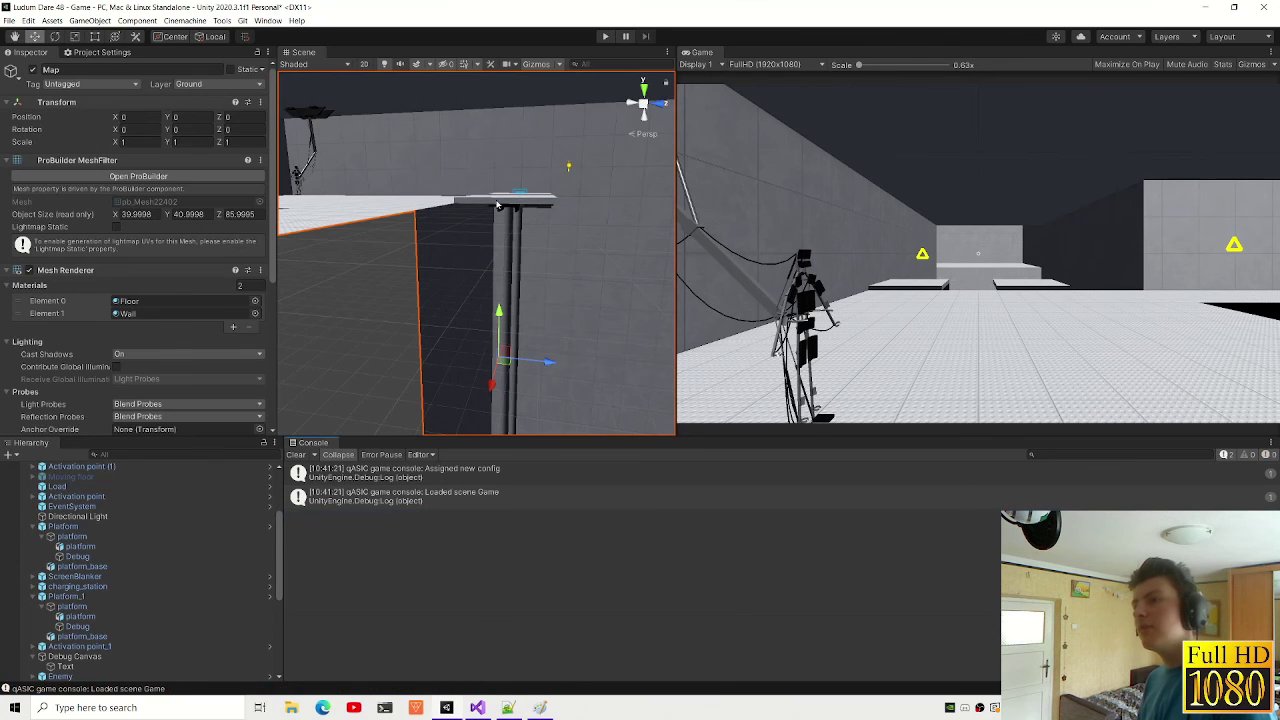
Step: Play-test walking onto the moving platform with the debug overlay, bringing up Platform.cs alongside
{"action": "left_click", "coordinate": [605, 37]}
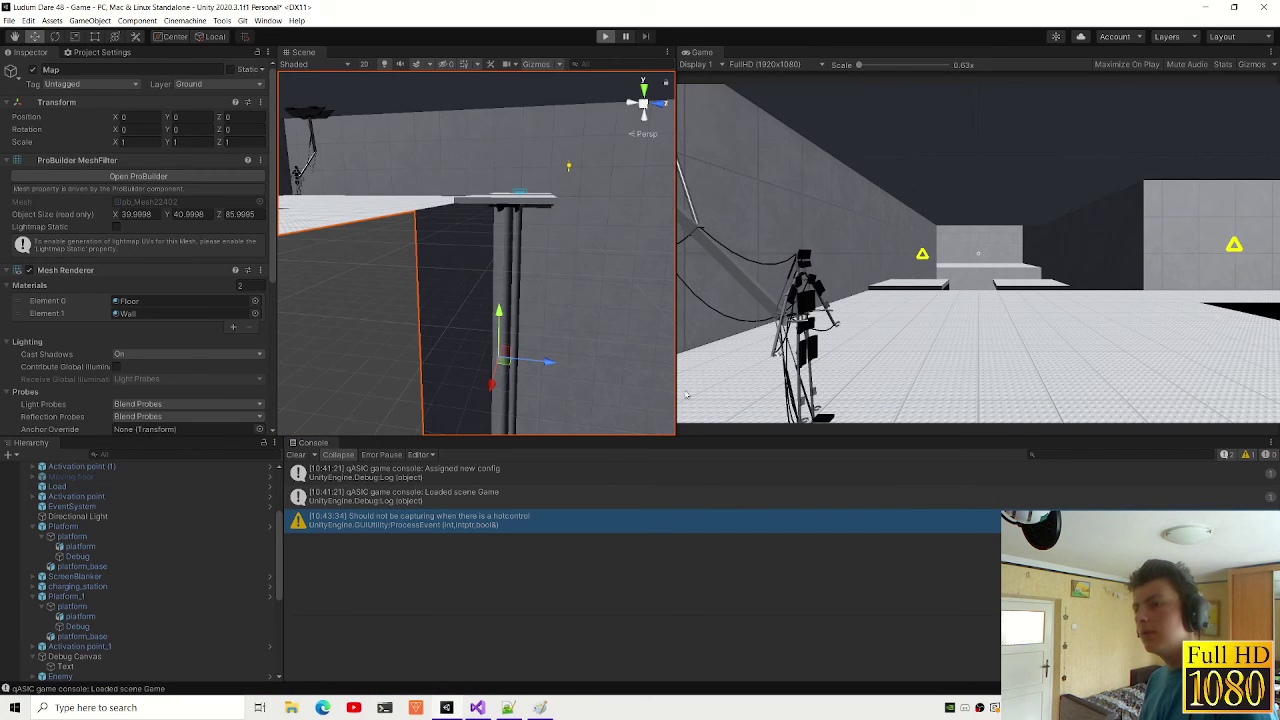
{"action": "left_click", "coordinate": [477, 707]}
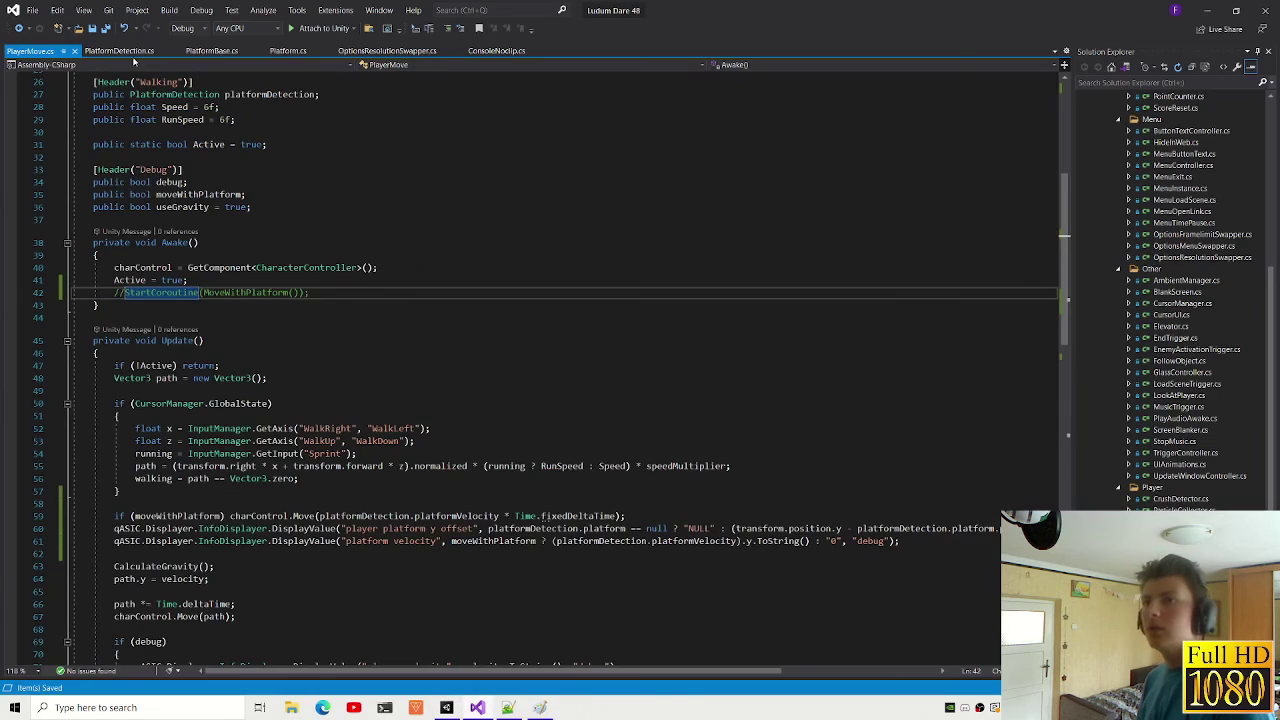
{"action": "left_click", "coordinate": [306, 55]}
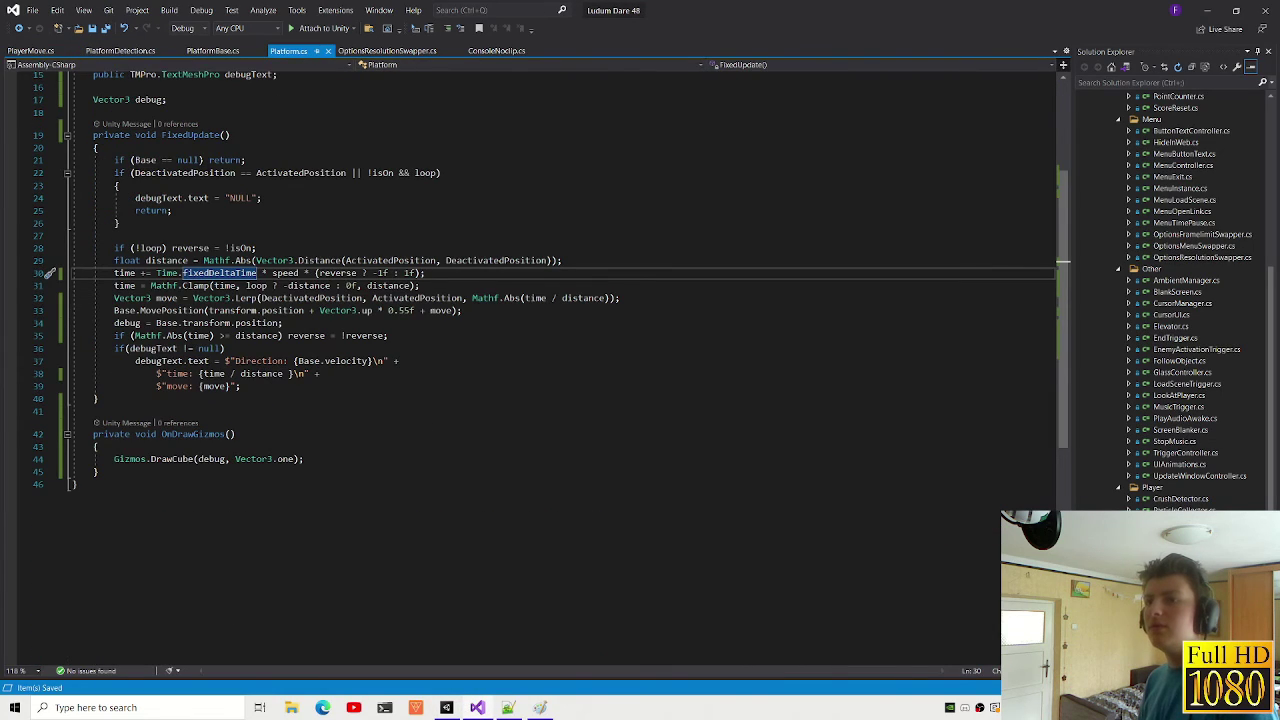
{"action": "left_click", "coordinate": [384, 707]}
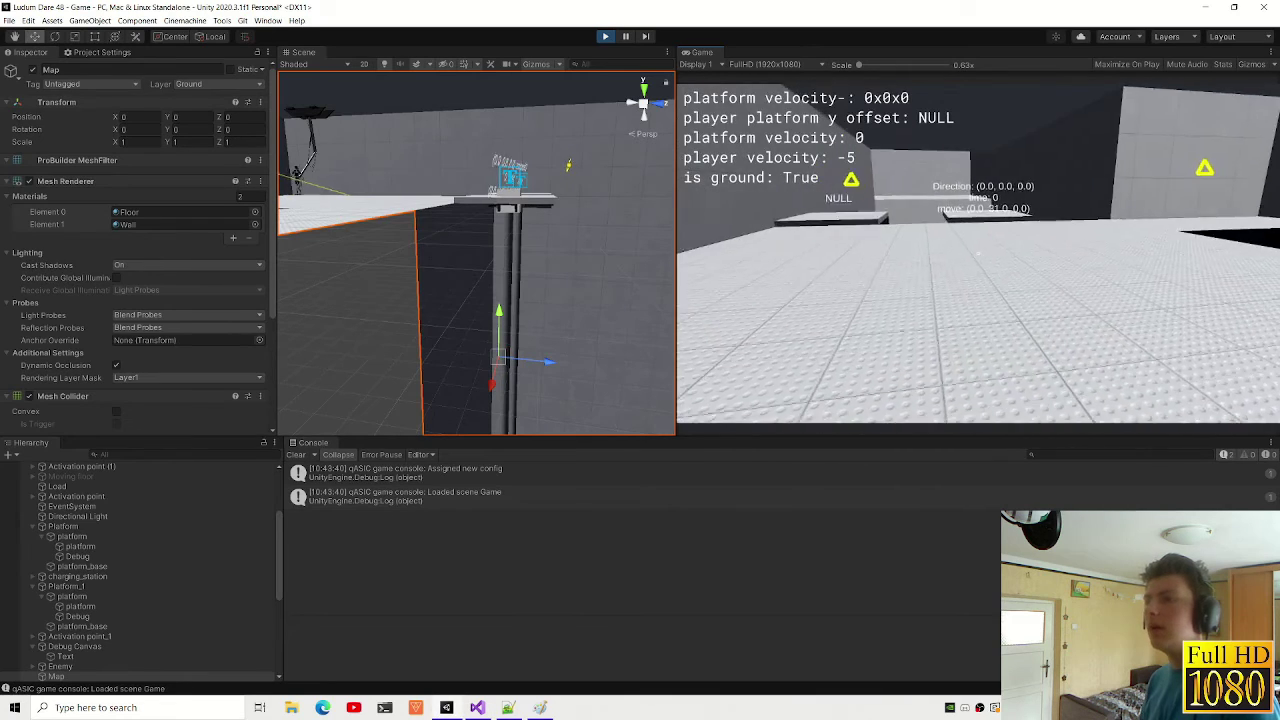
{"action": "key", "text": "w"}
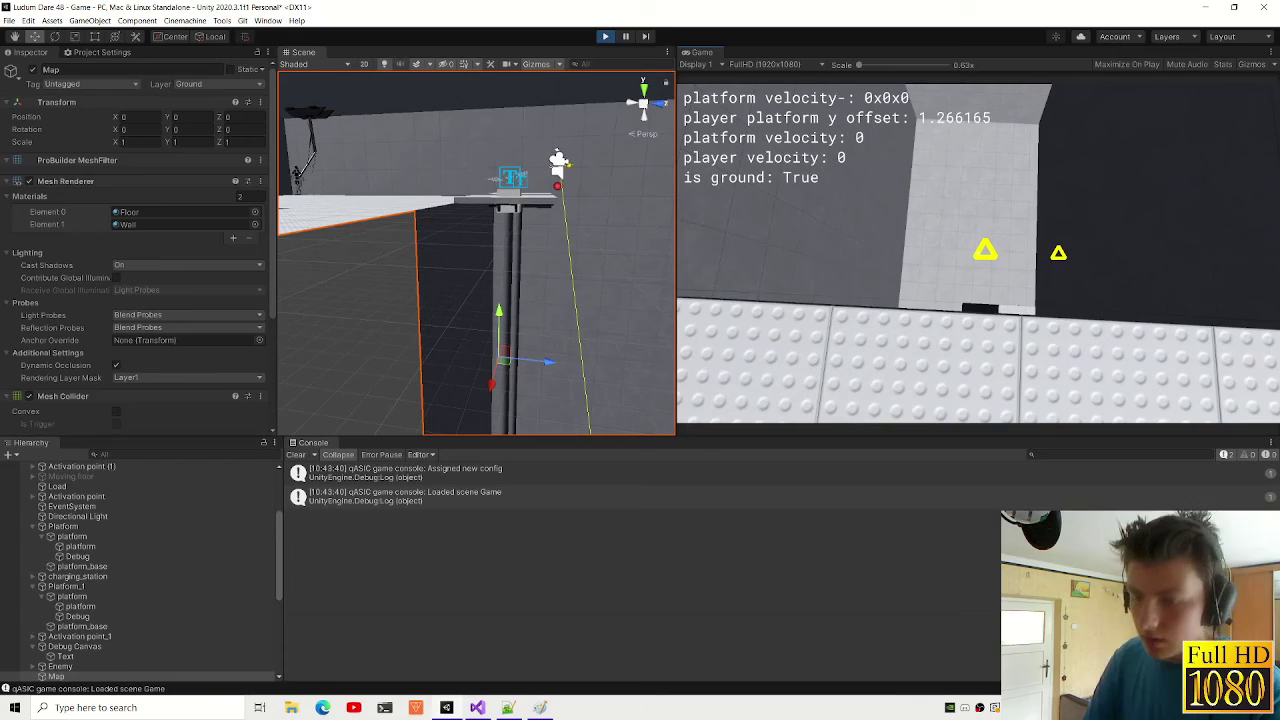
{"action": "key", "text": "ctrl+p"}
Step: Rename Platform.cs's FixedUpdate method to Update and let Unity reload the scripts
{"action": "left_click", "coordinate": [477, 707]}
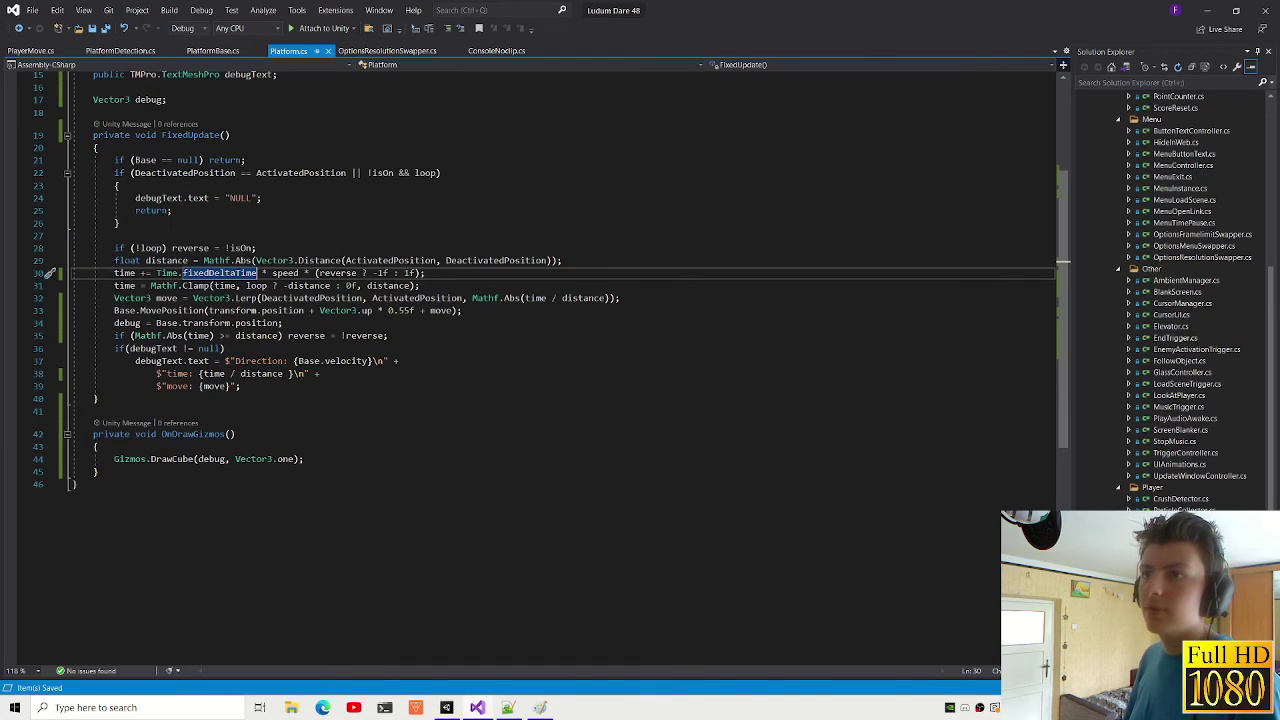
{"action": "type", "text": "U"}
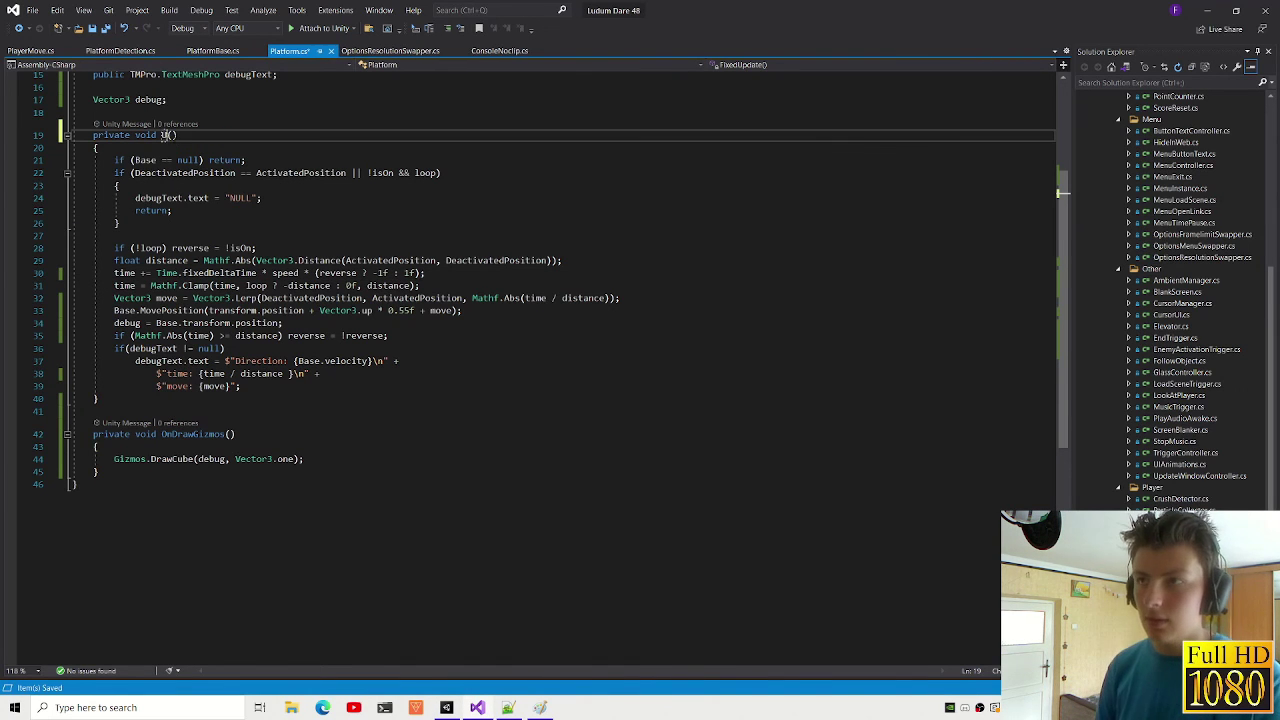
{"action": "key", "text": "alt+Tab"}
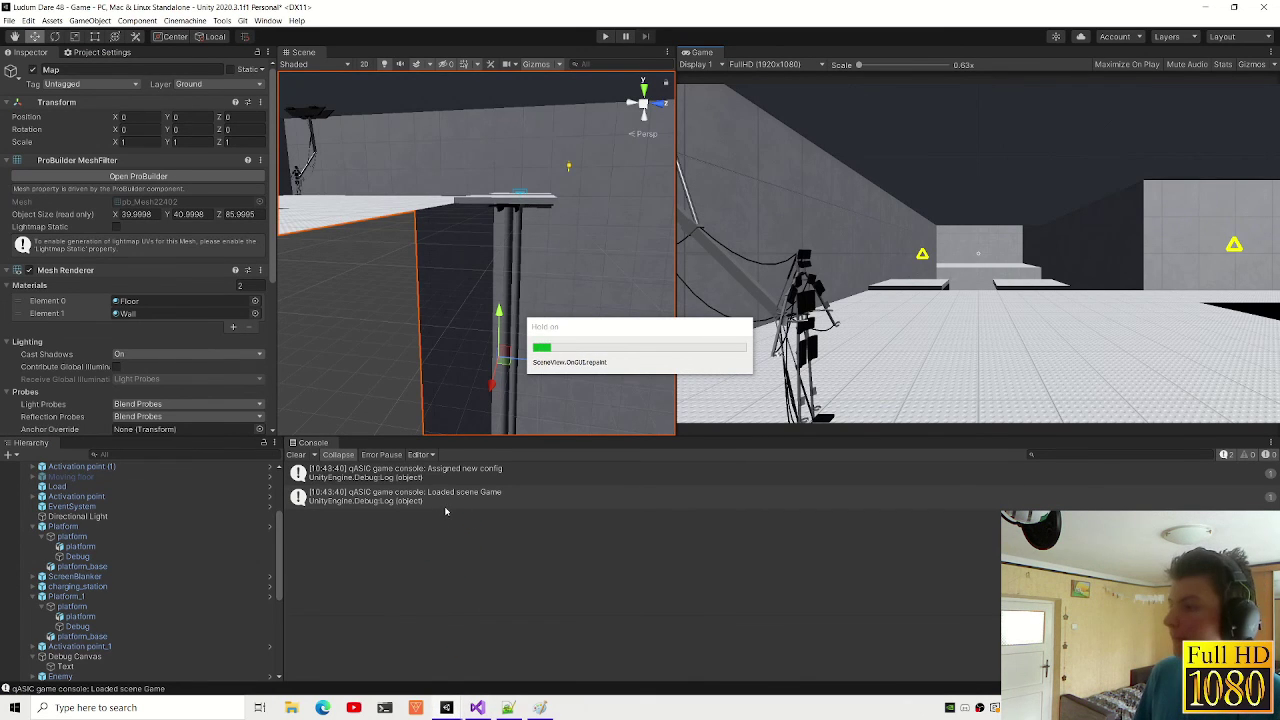
{"action": "left_click", "coordinate": [603, 38]}
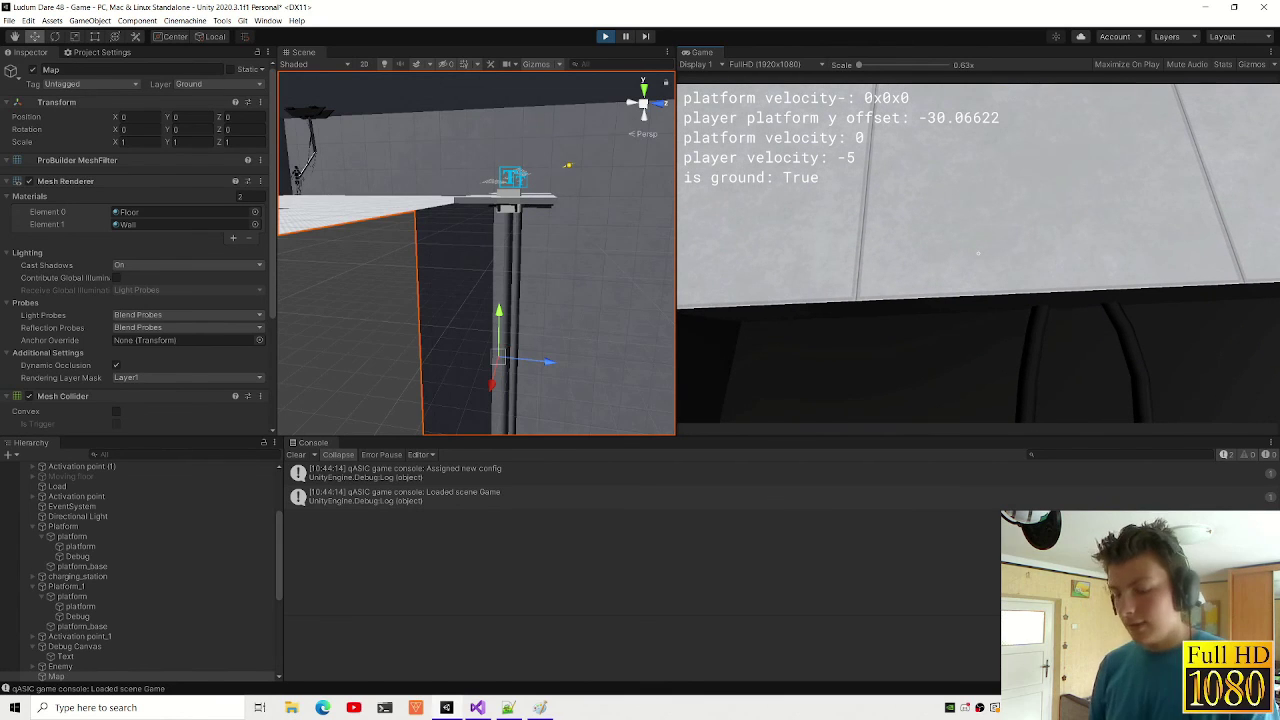
{"action": "key", "text": "ctrl+p"}
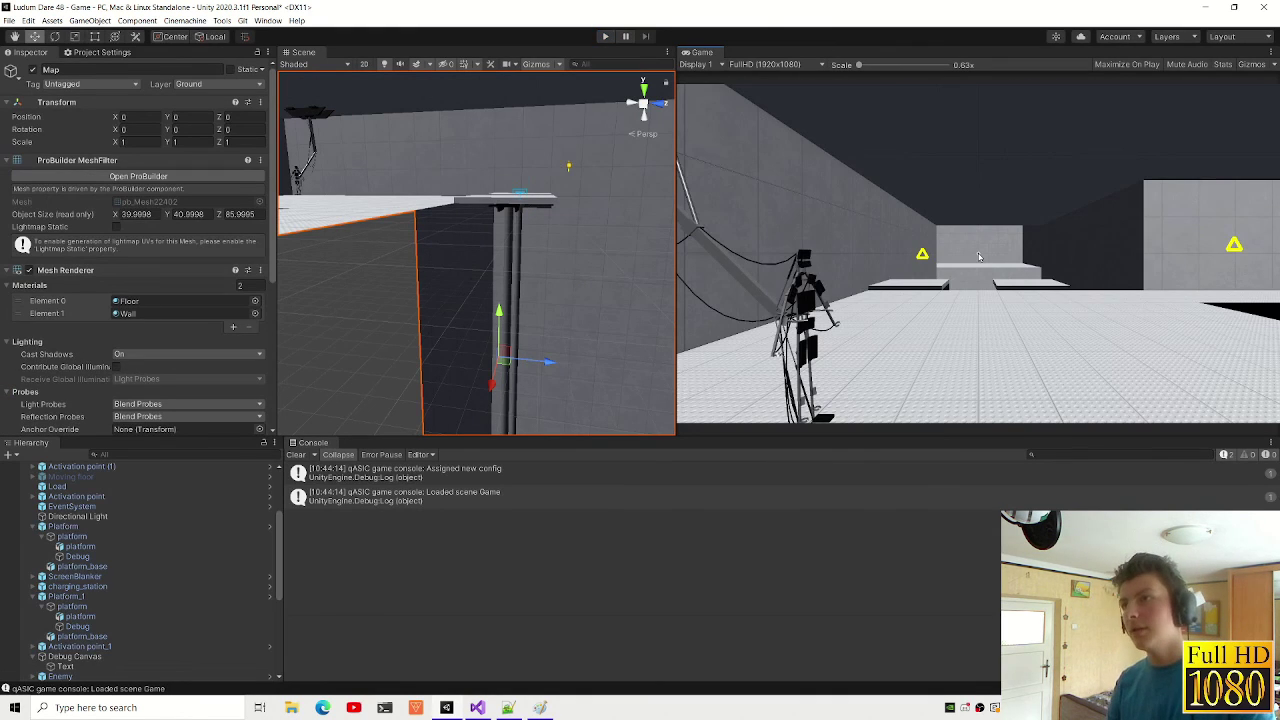